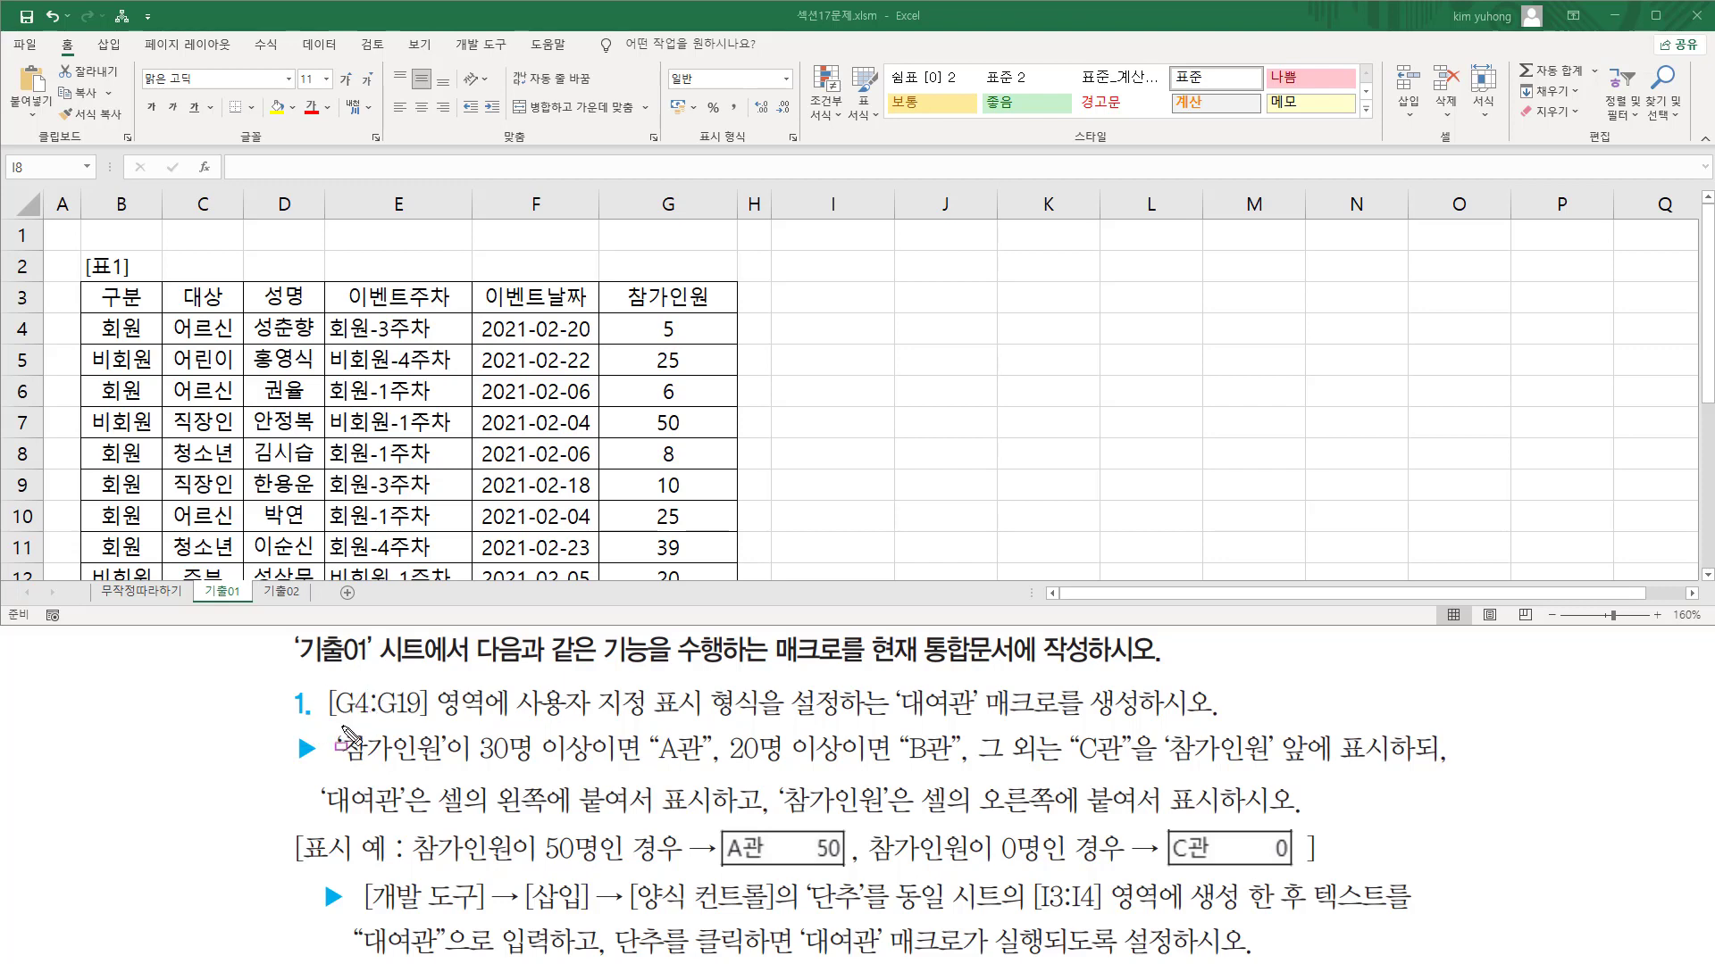
Review the 기출01 sheet's table and the opening task instructions for the macro on range G4:G19
drag(292, 671, 429, 669)
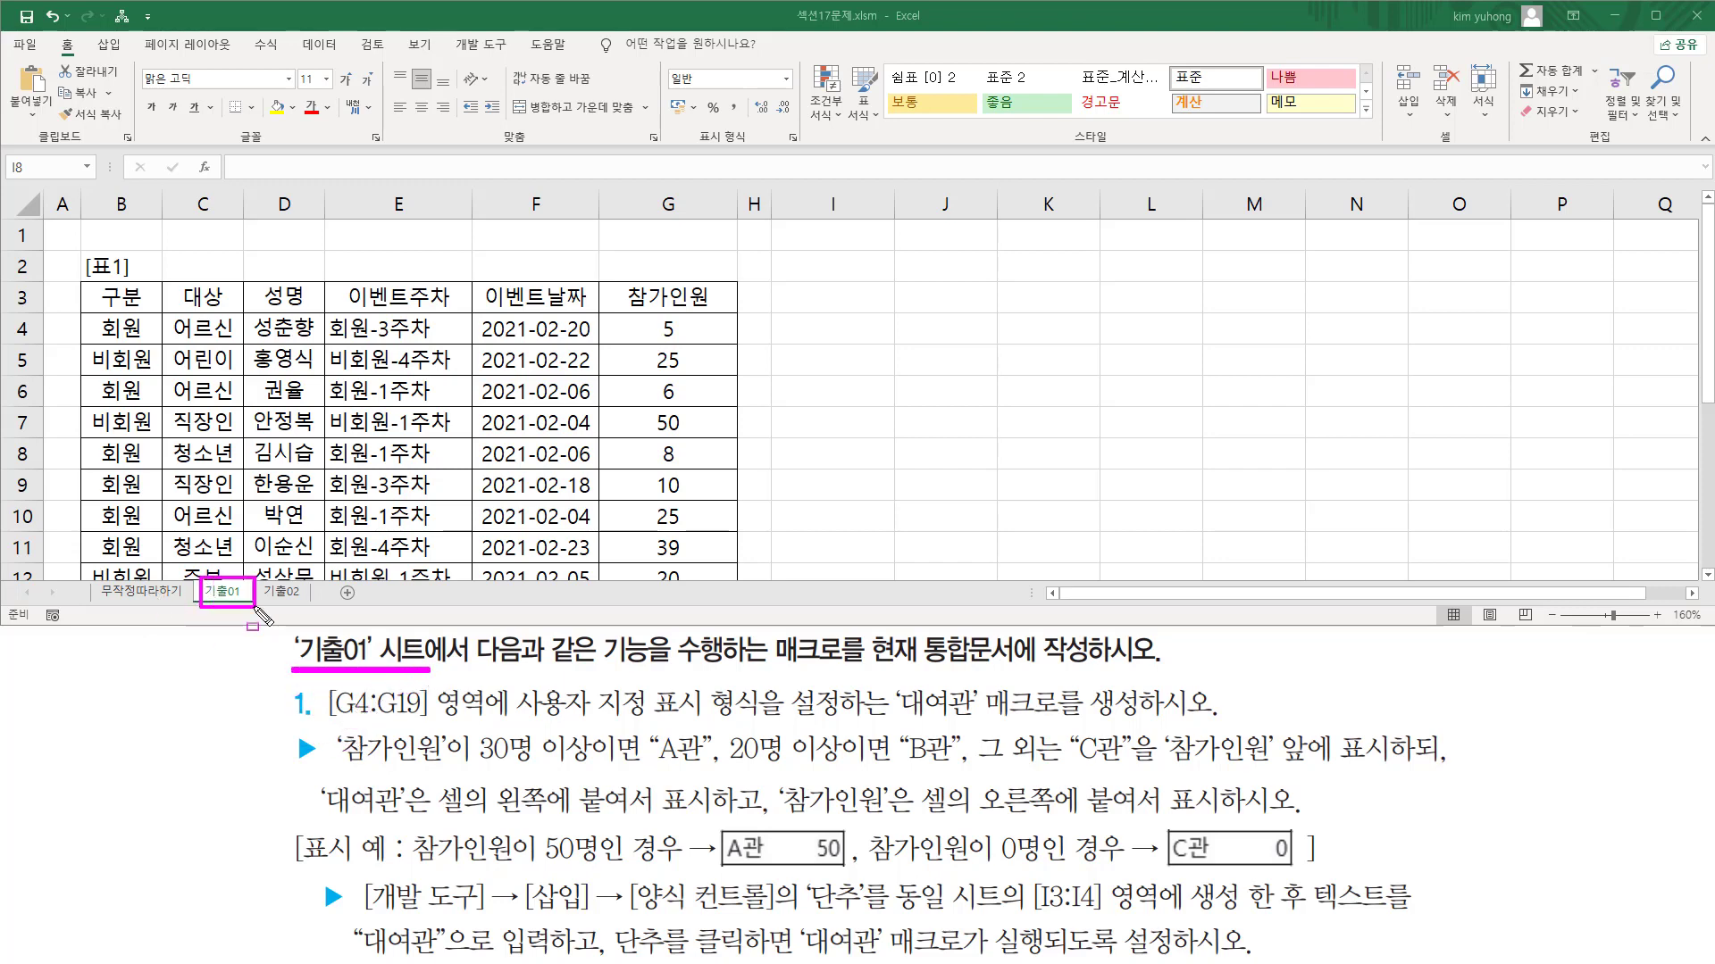
key(Escape)
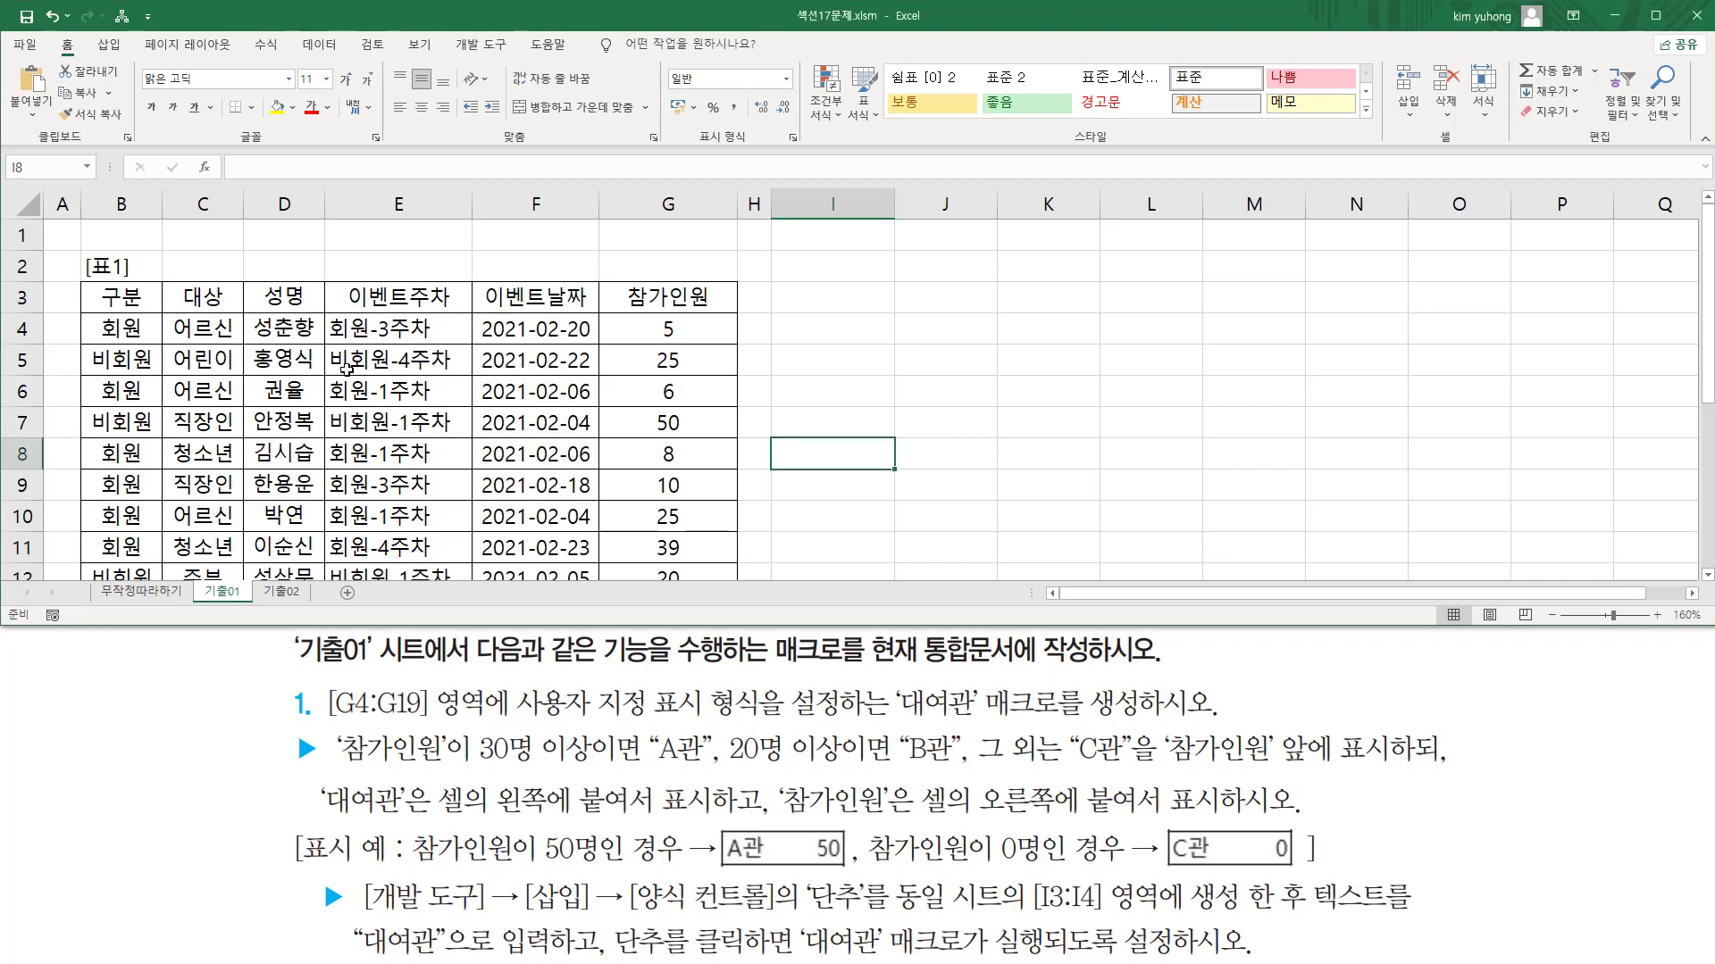
scroll(346, 368, down, 5)
scroll(346, 369, up, 5)
drag(477, 665, 1171, 668)
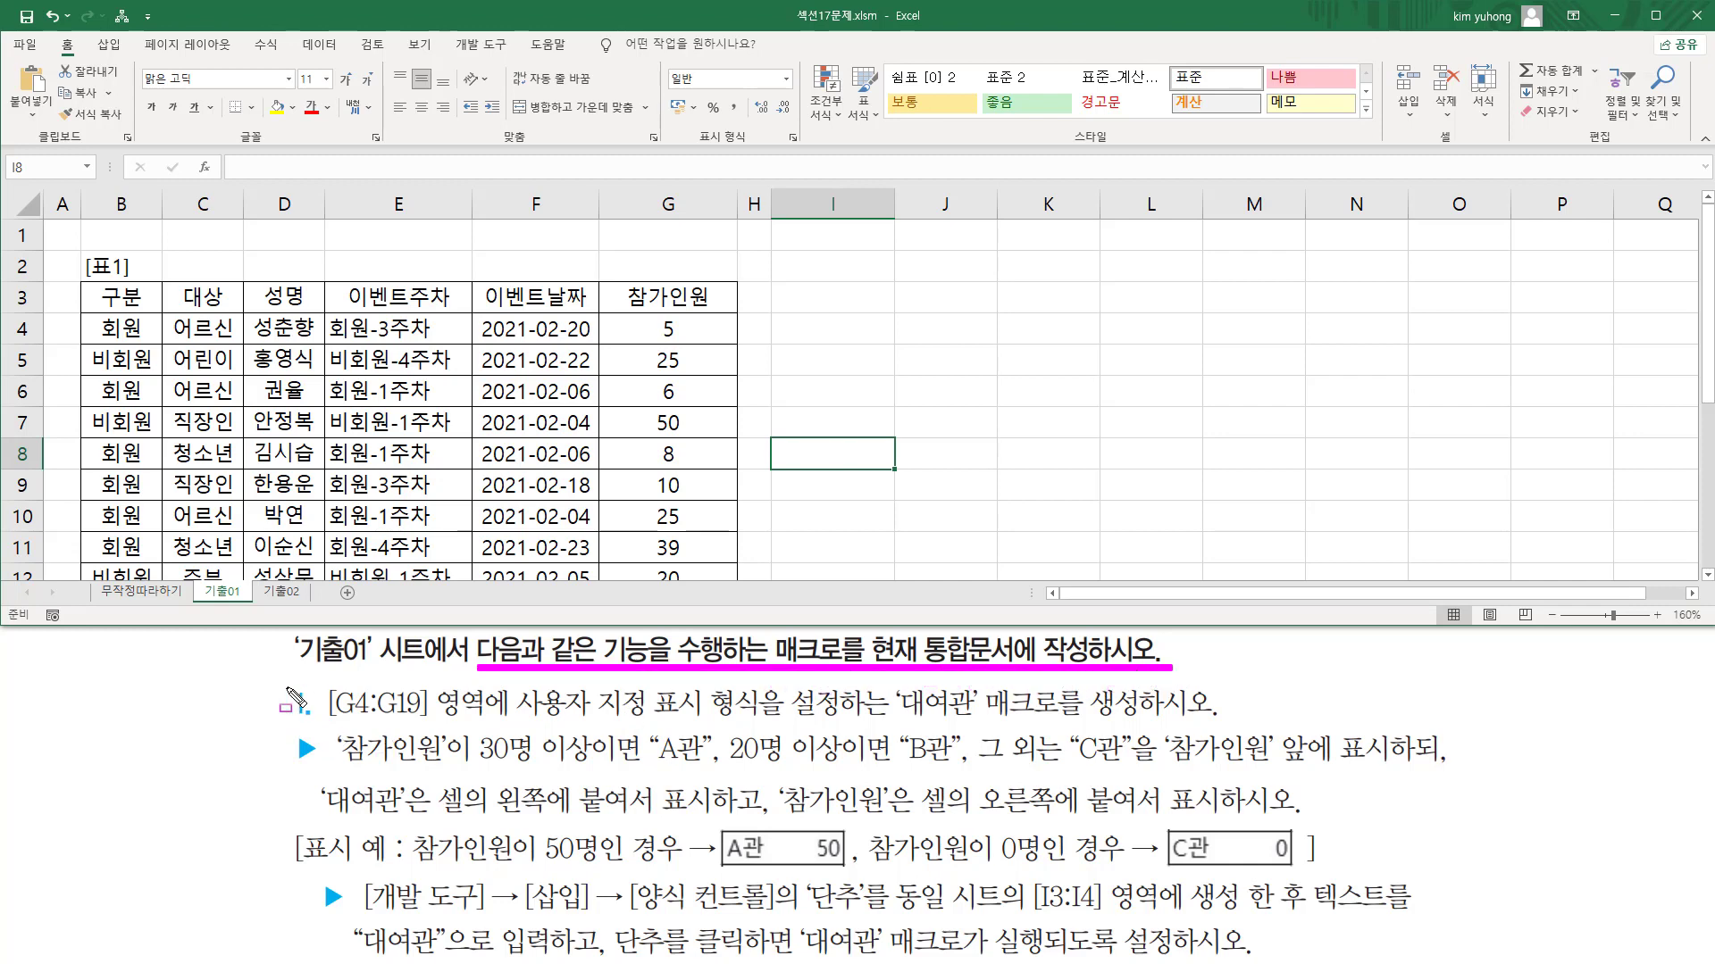
drag(285, 683, 323, 722)
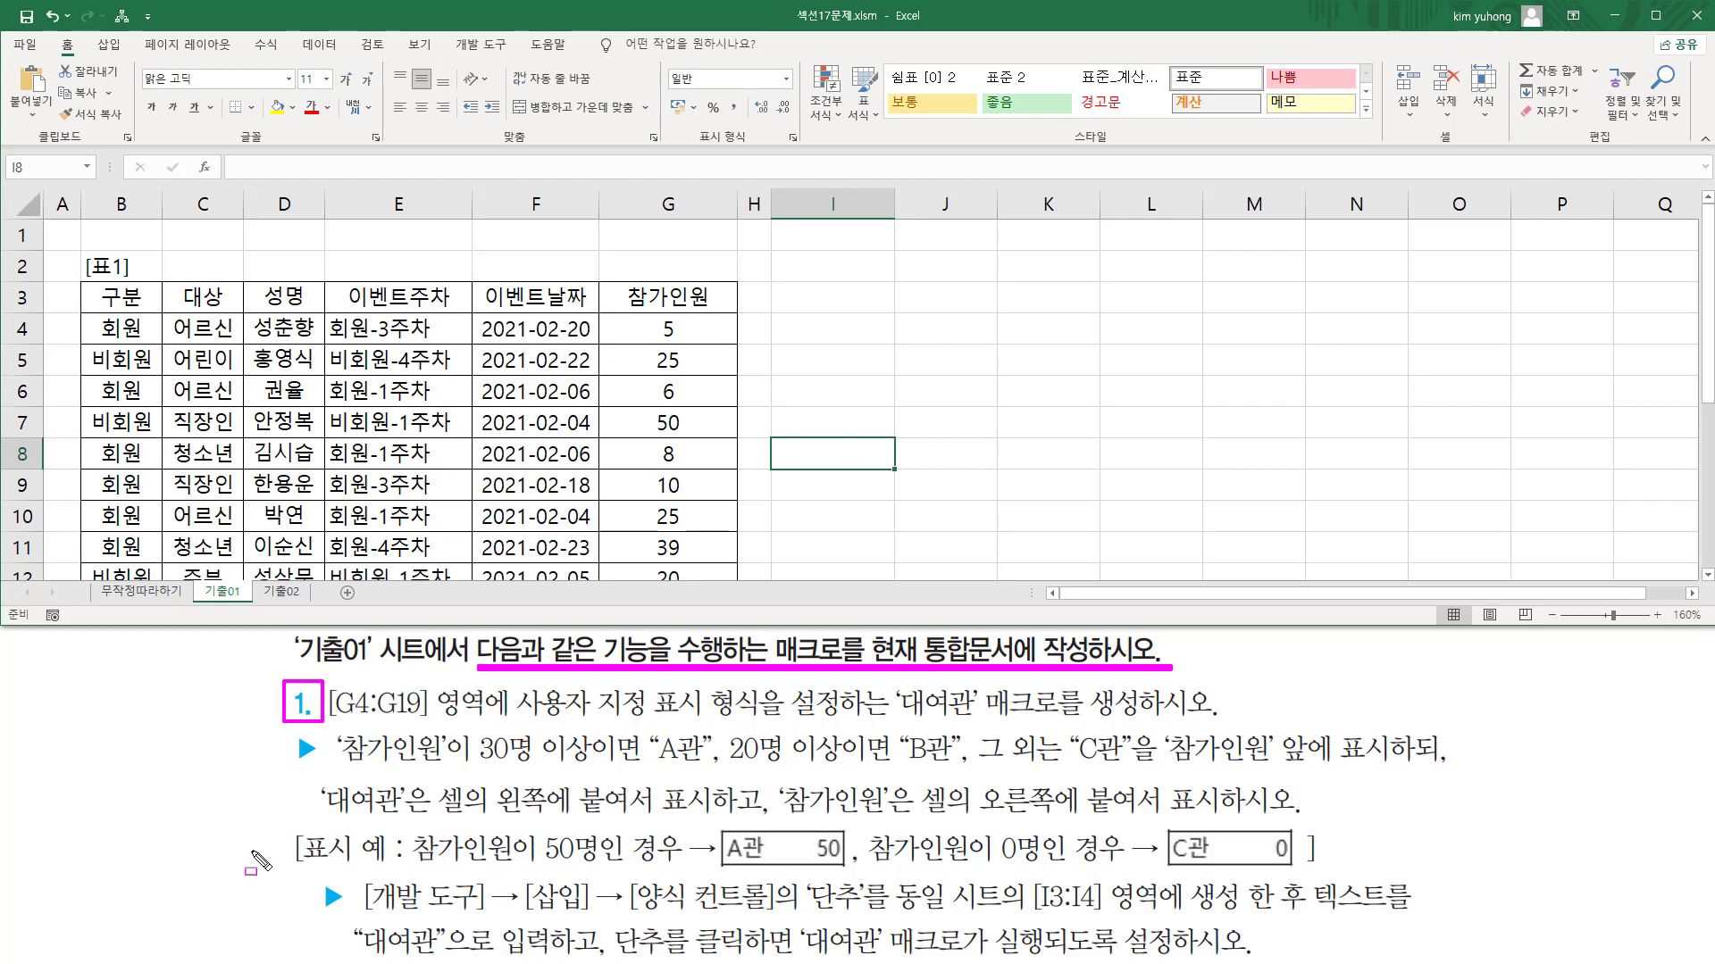
key(Escape)
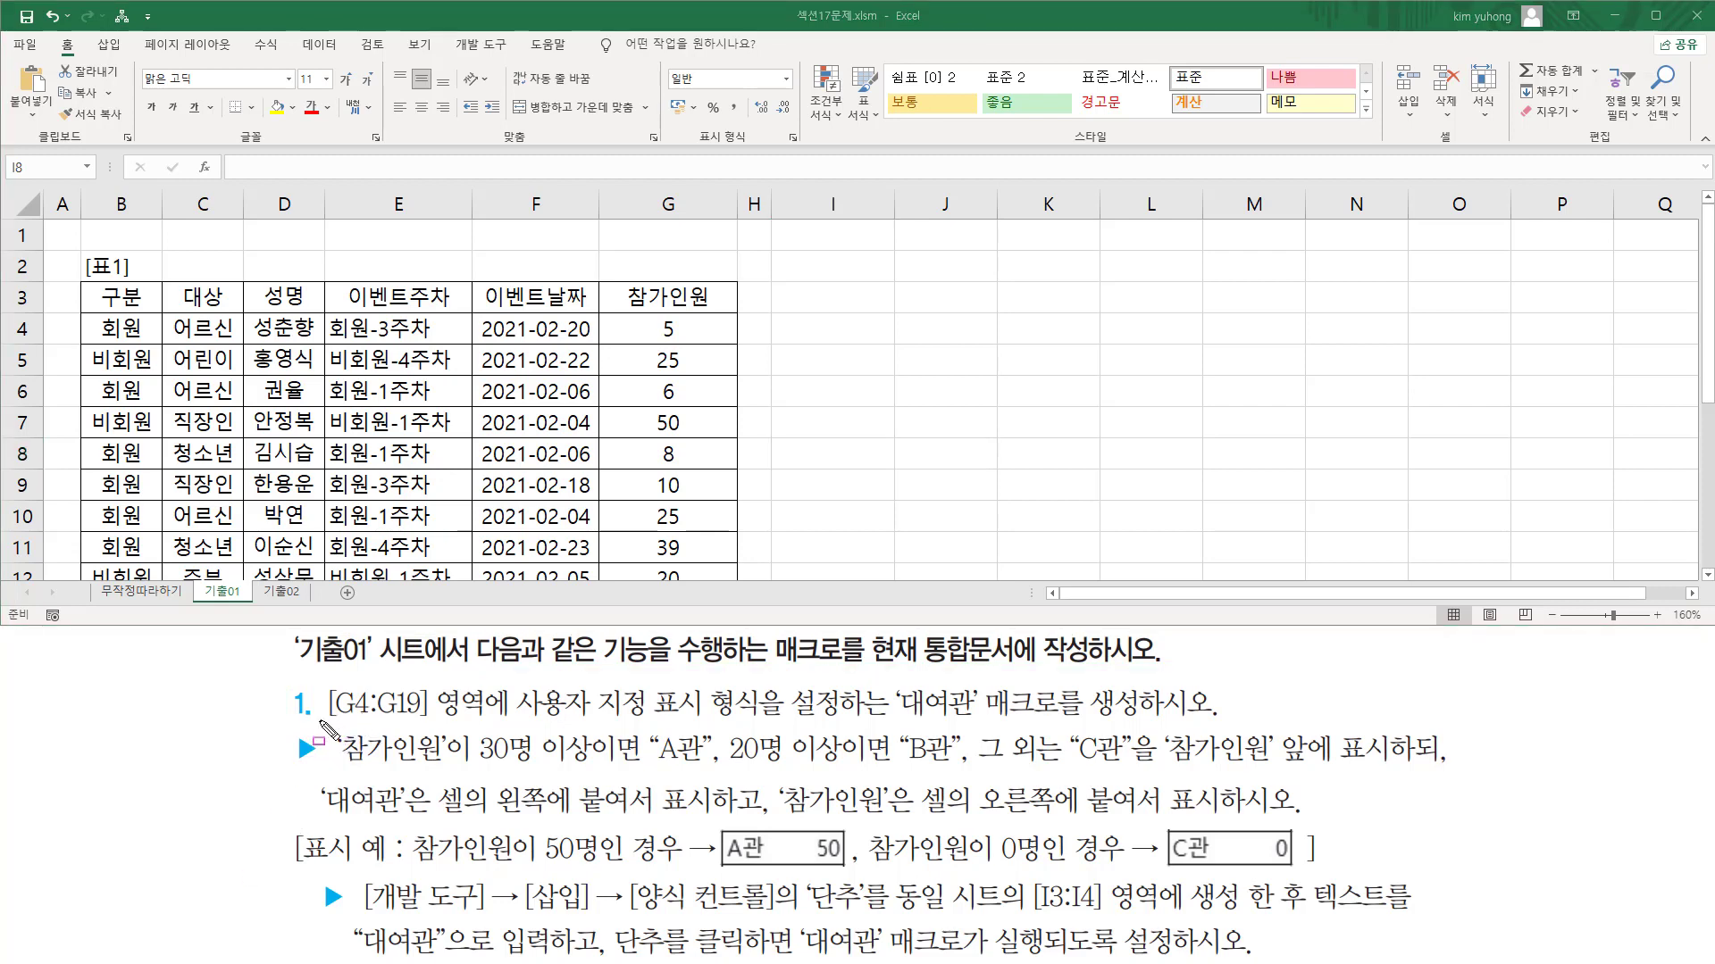
drag(328, 720, 491, 720)
key(Escape)
Select the 참가인원 values in G4:G19 to check the range named in the task
click(665, 328)
scroll(665, 327, down, 7)
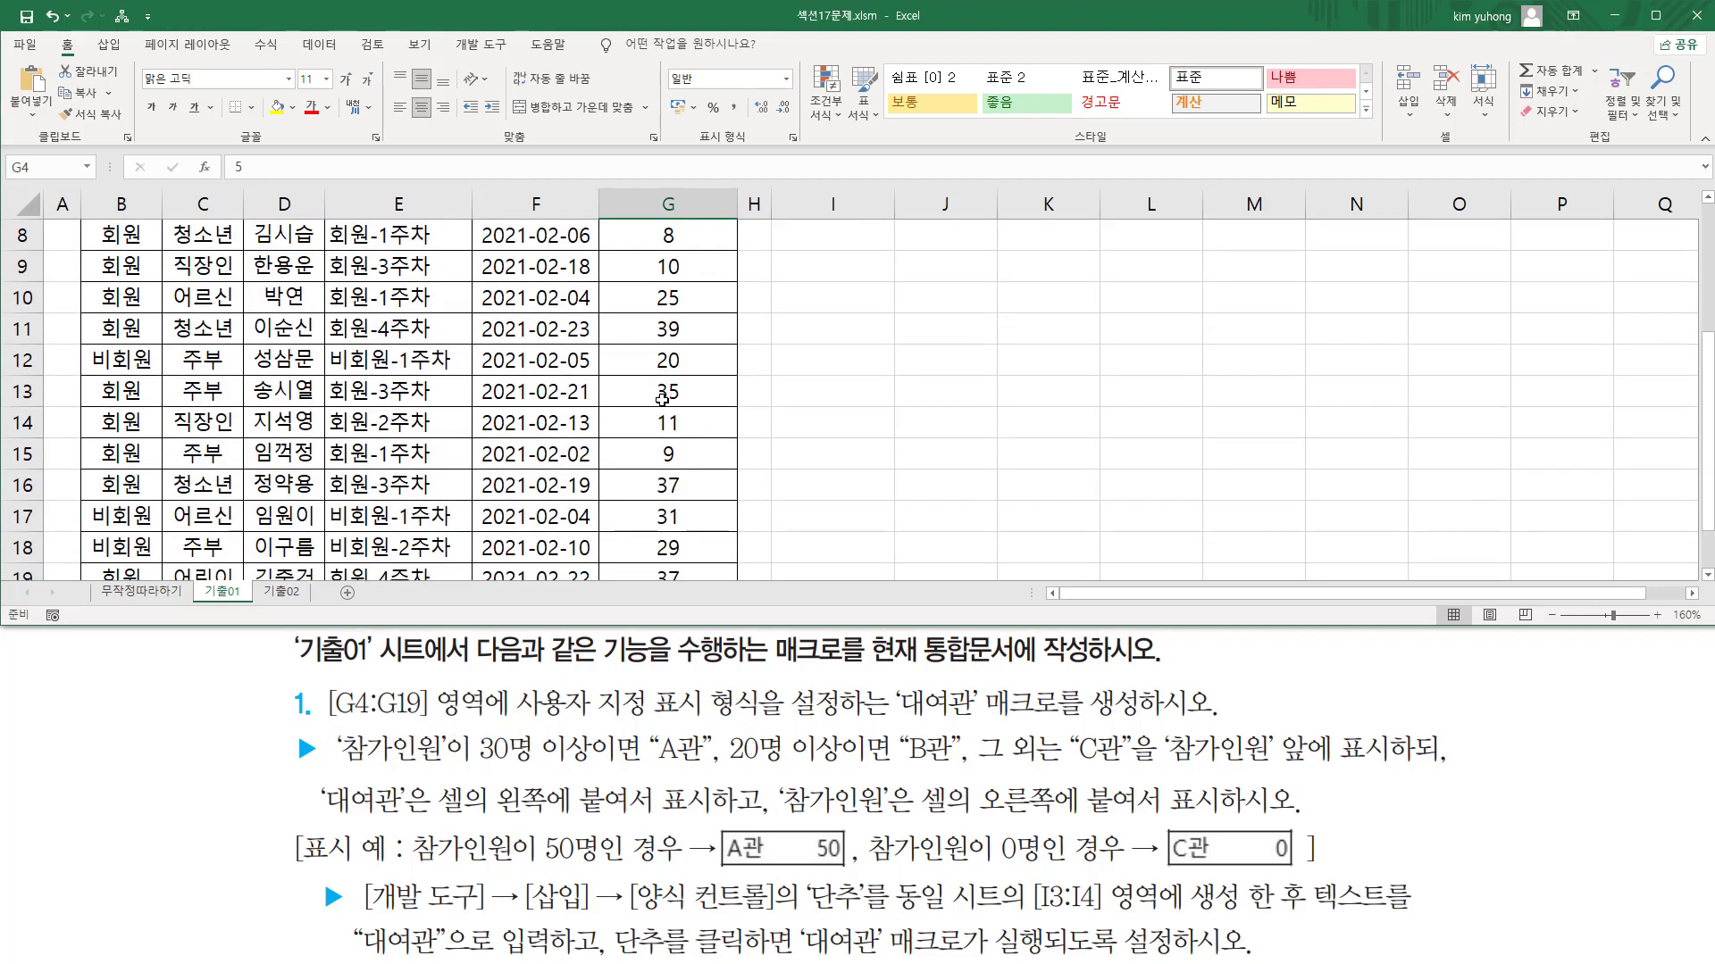
scroll(661, 384, up, 2)
shift+click(665, 361)
scroll(688, 389, up, 5)
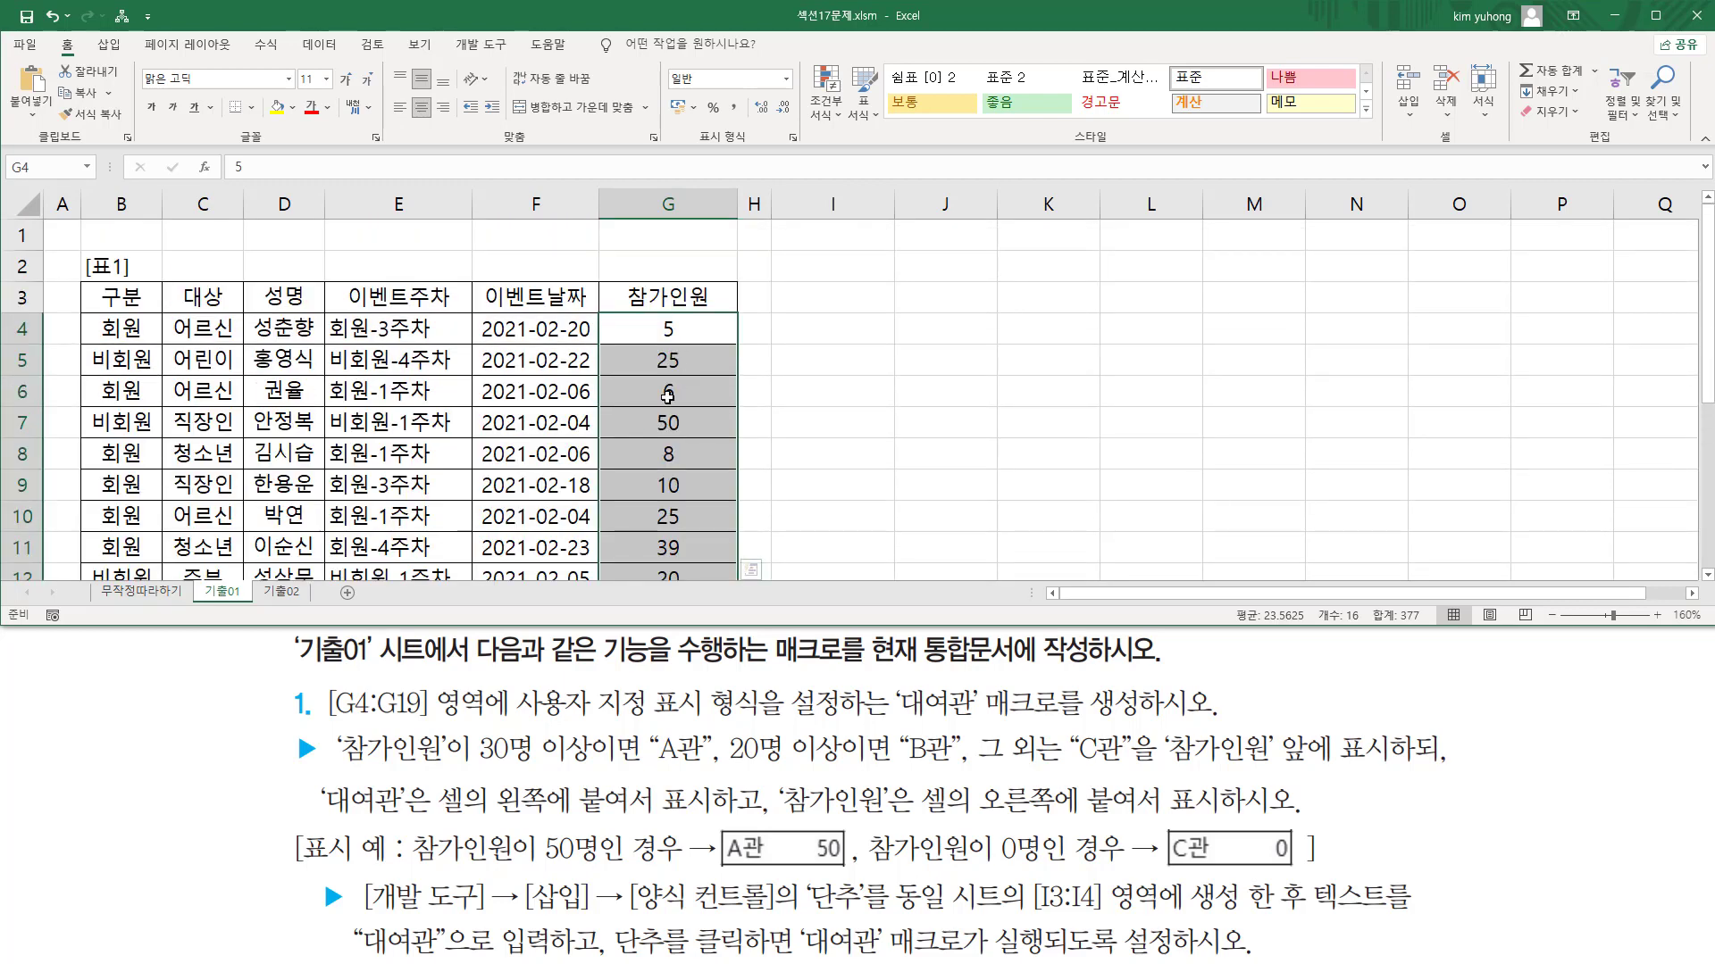
Study the 대여관 macro's format requirements: the A관, B관 and C관 conditions, the left and right alignment, and the display examples
drag(515, 717, 757, 718)
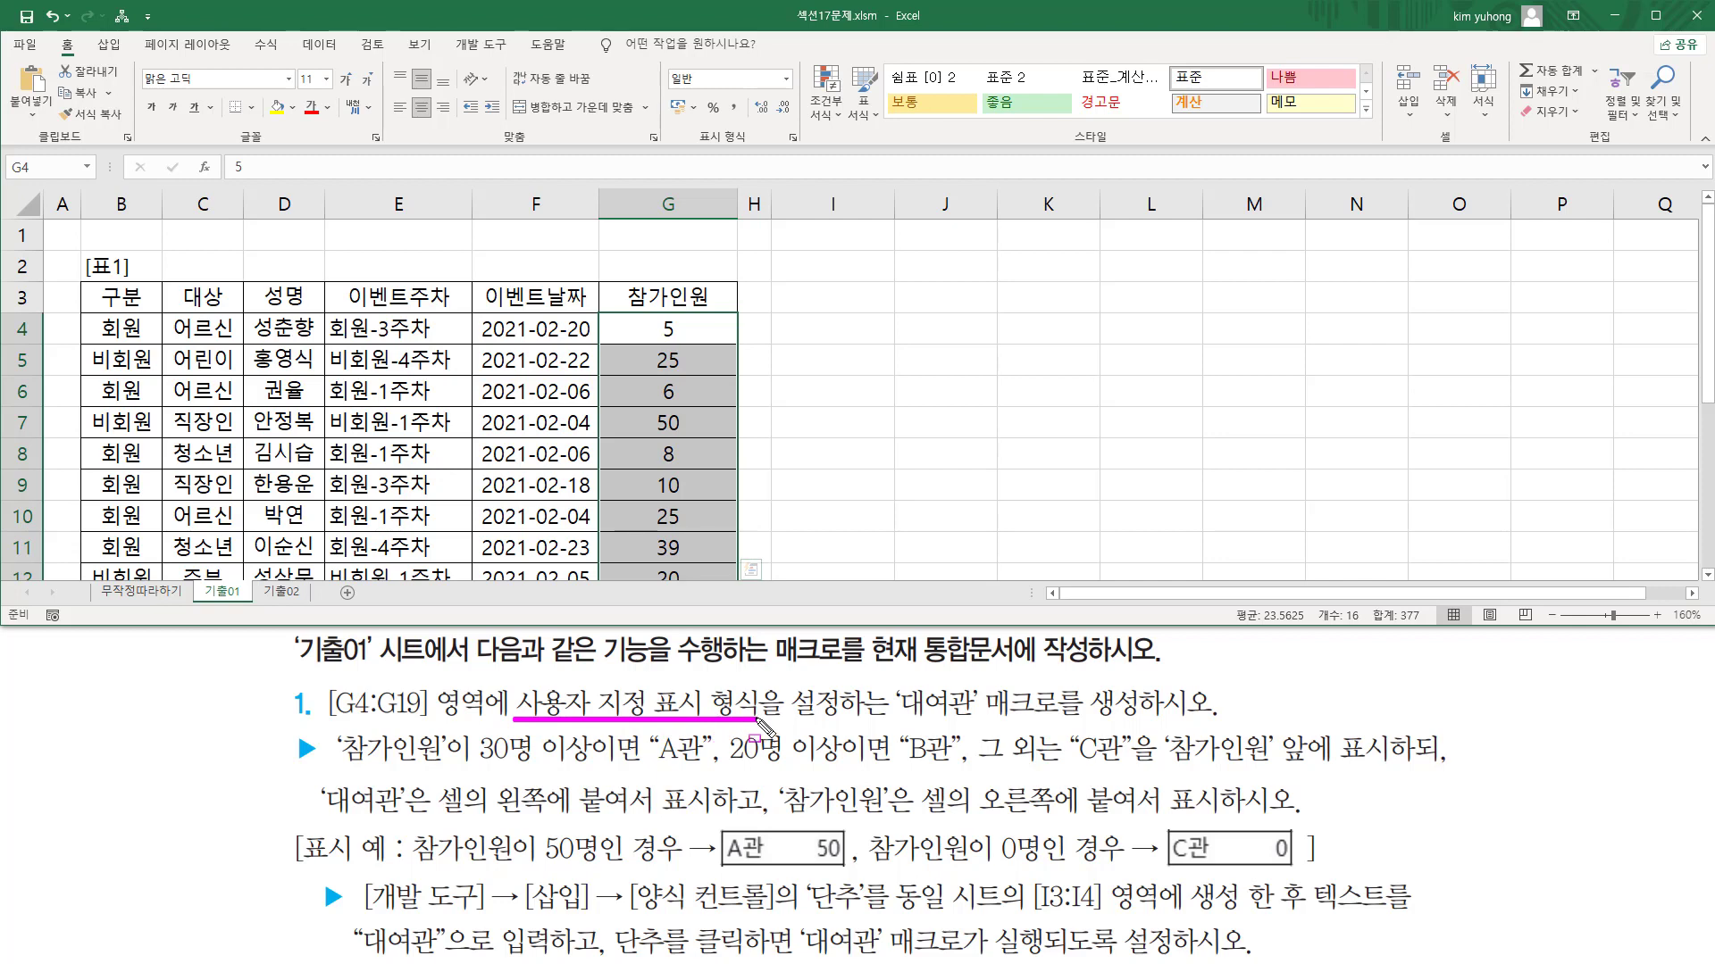
mouse_move(893, 682)
mouse_down()
mouse_move(982, 725)
mouse_move(1203, 722)
mouse_up()
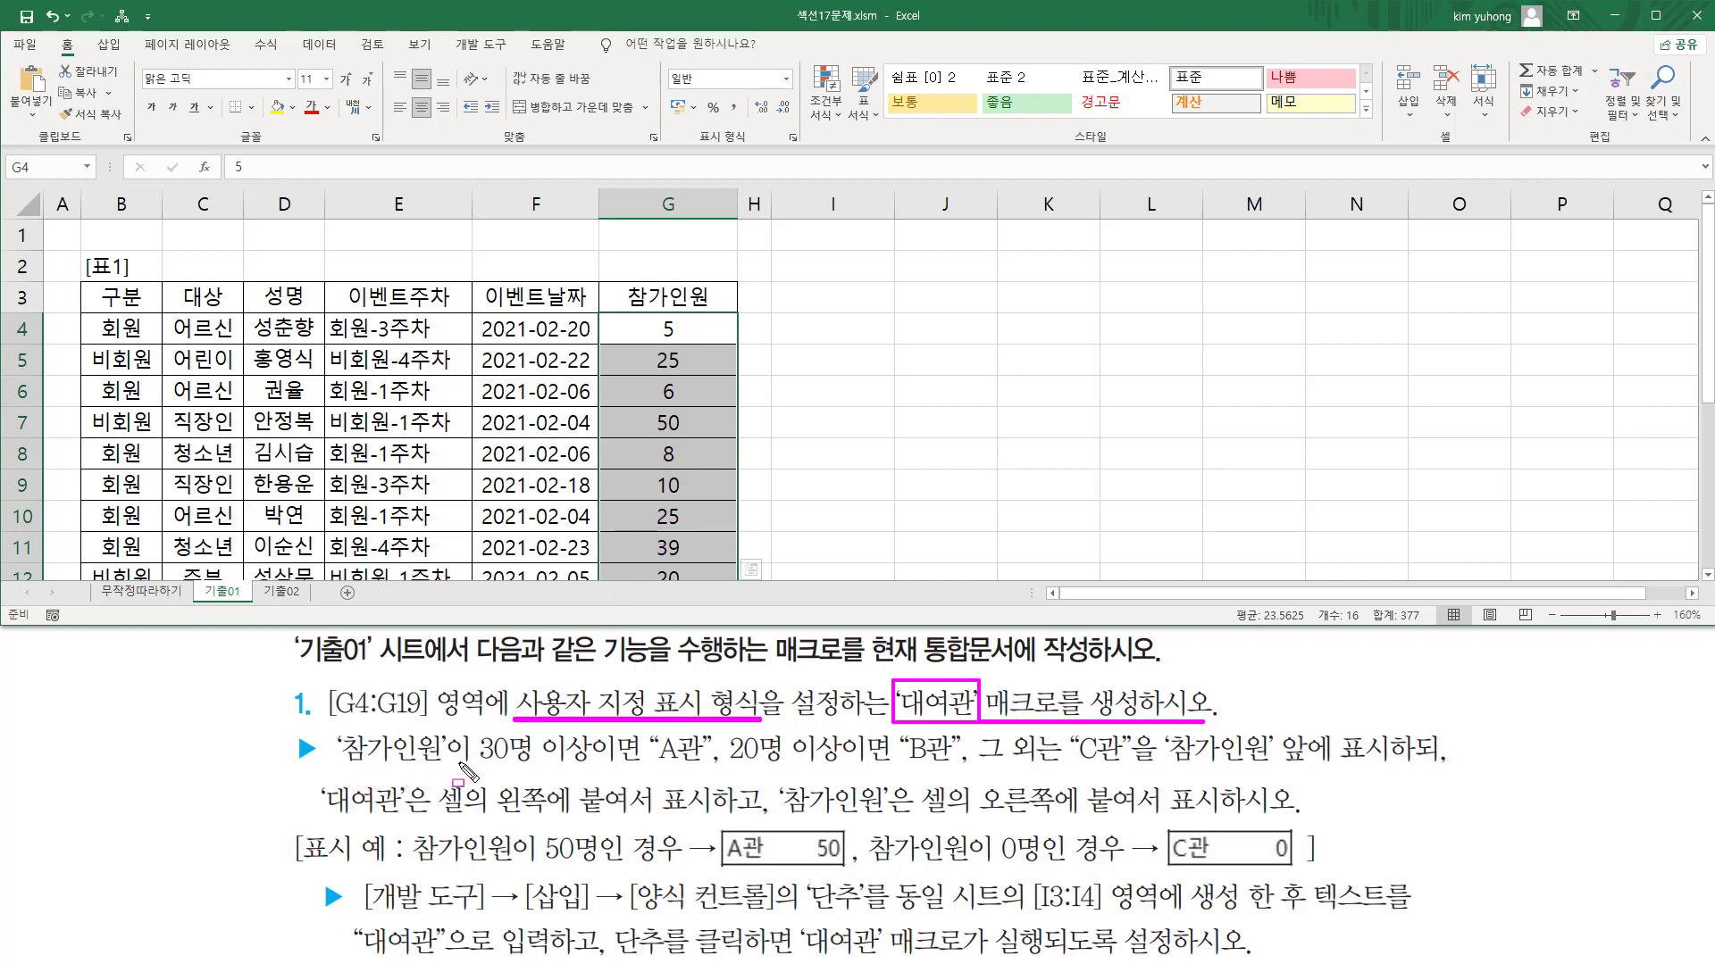
mouse_move(471, 764)
mouse_down()
mouse_move(1284, 768)
mouse_move(1281, 733)
mouse_move(1418, 765)
mouse_up()
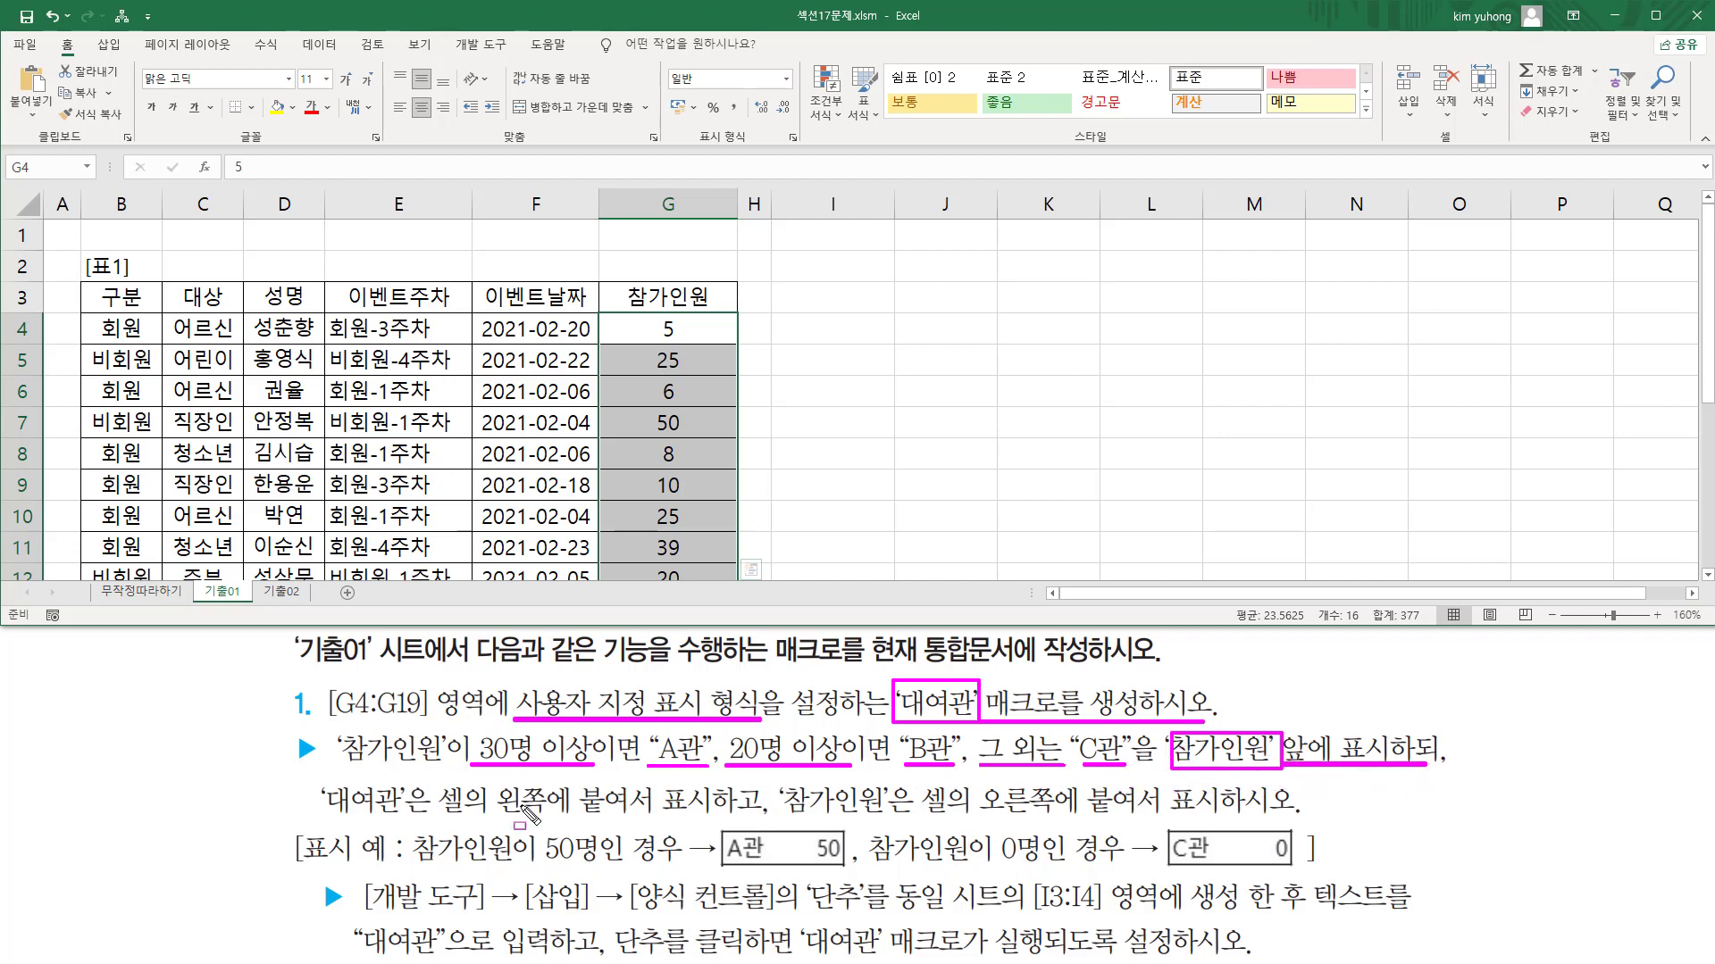
drag(319, 816, 1235, 815)
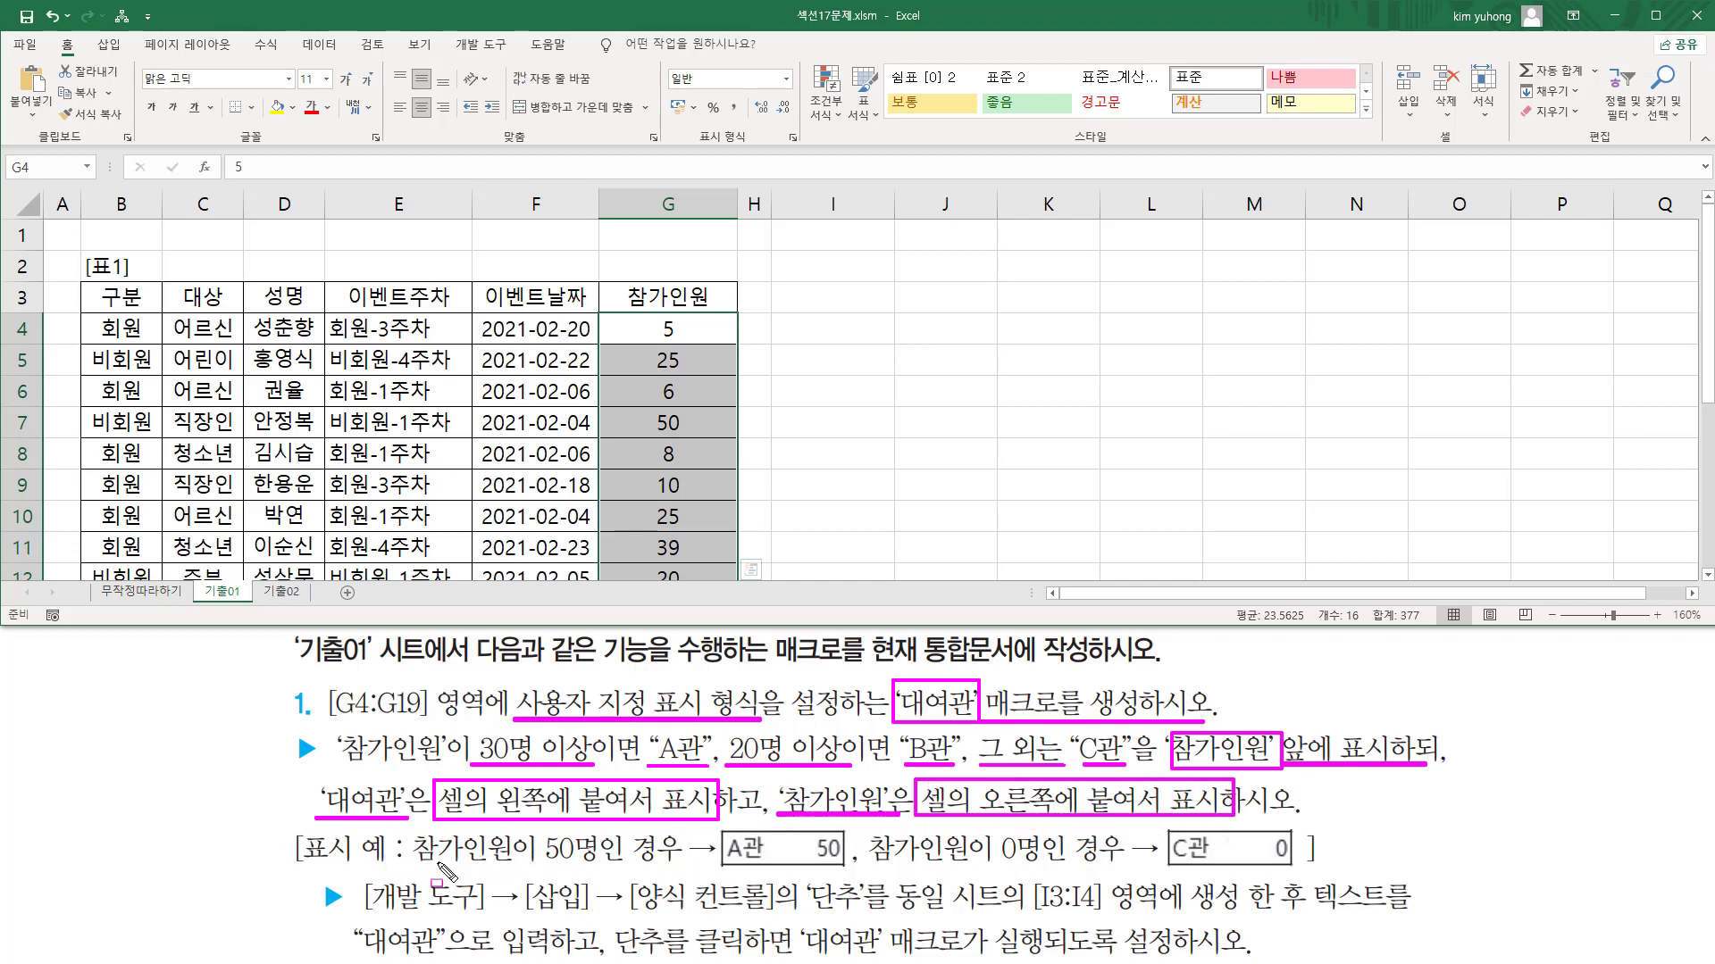
drag(534, 863, 660, 864)
drag(726, 864, 757, 865)
drag(815, 863, 840, 864)
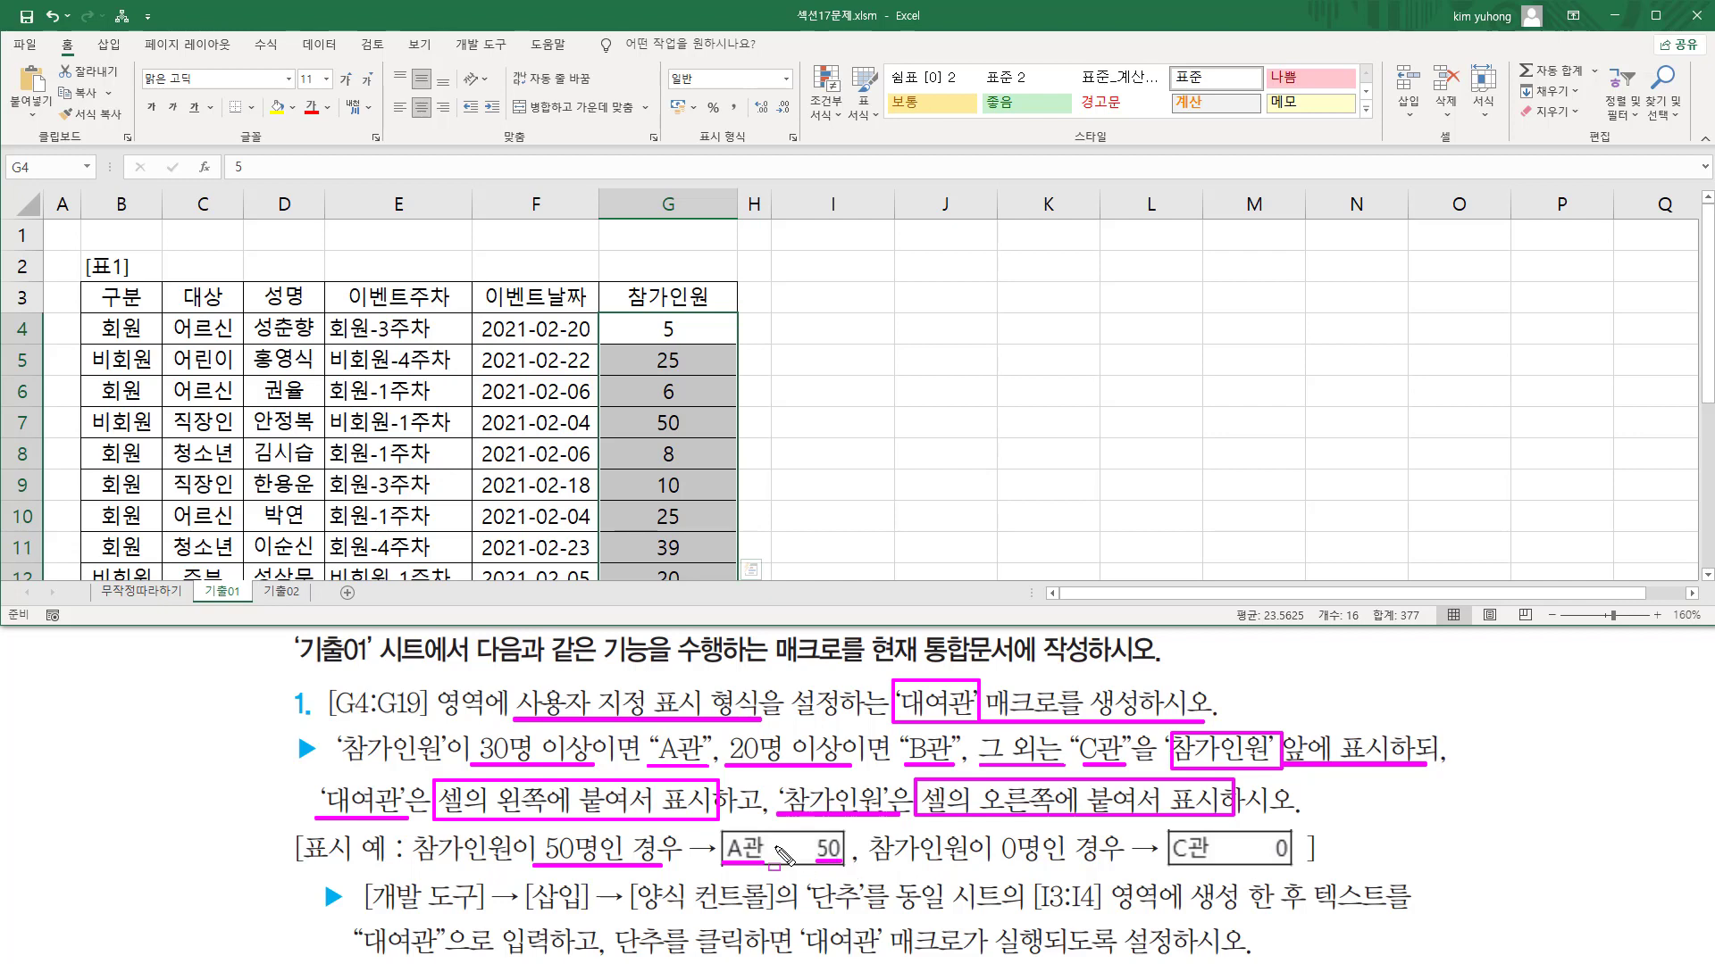
drag(766, 834, 816, 864)
drag(868, 866, 1202, 863)
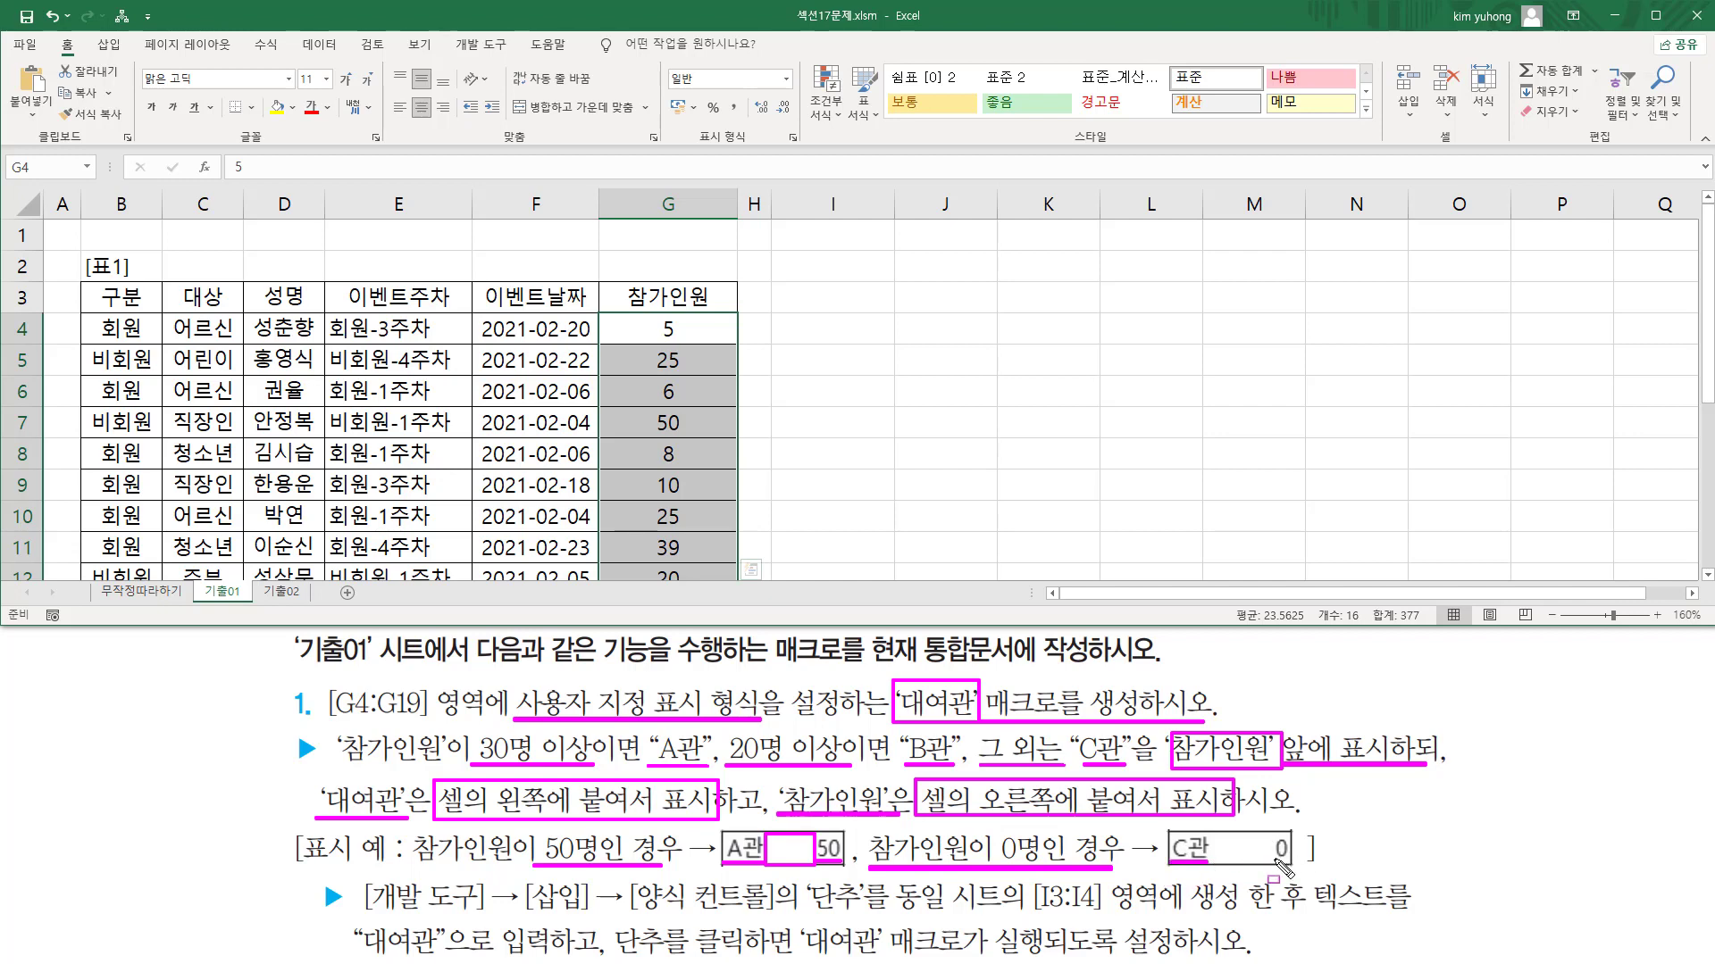
drag(1275, 860, 1289, 861)
drag(1213, 835, 1269, 861)
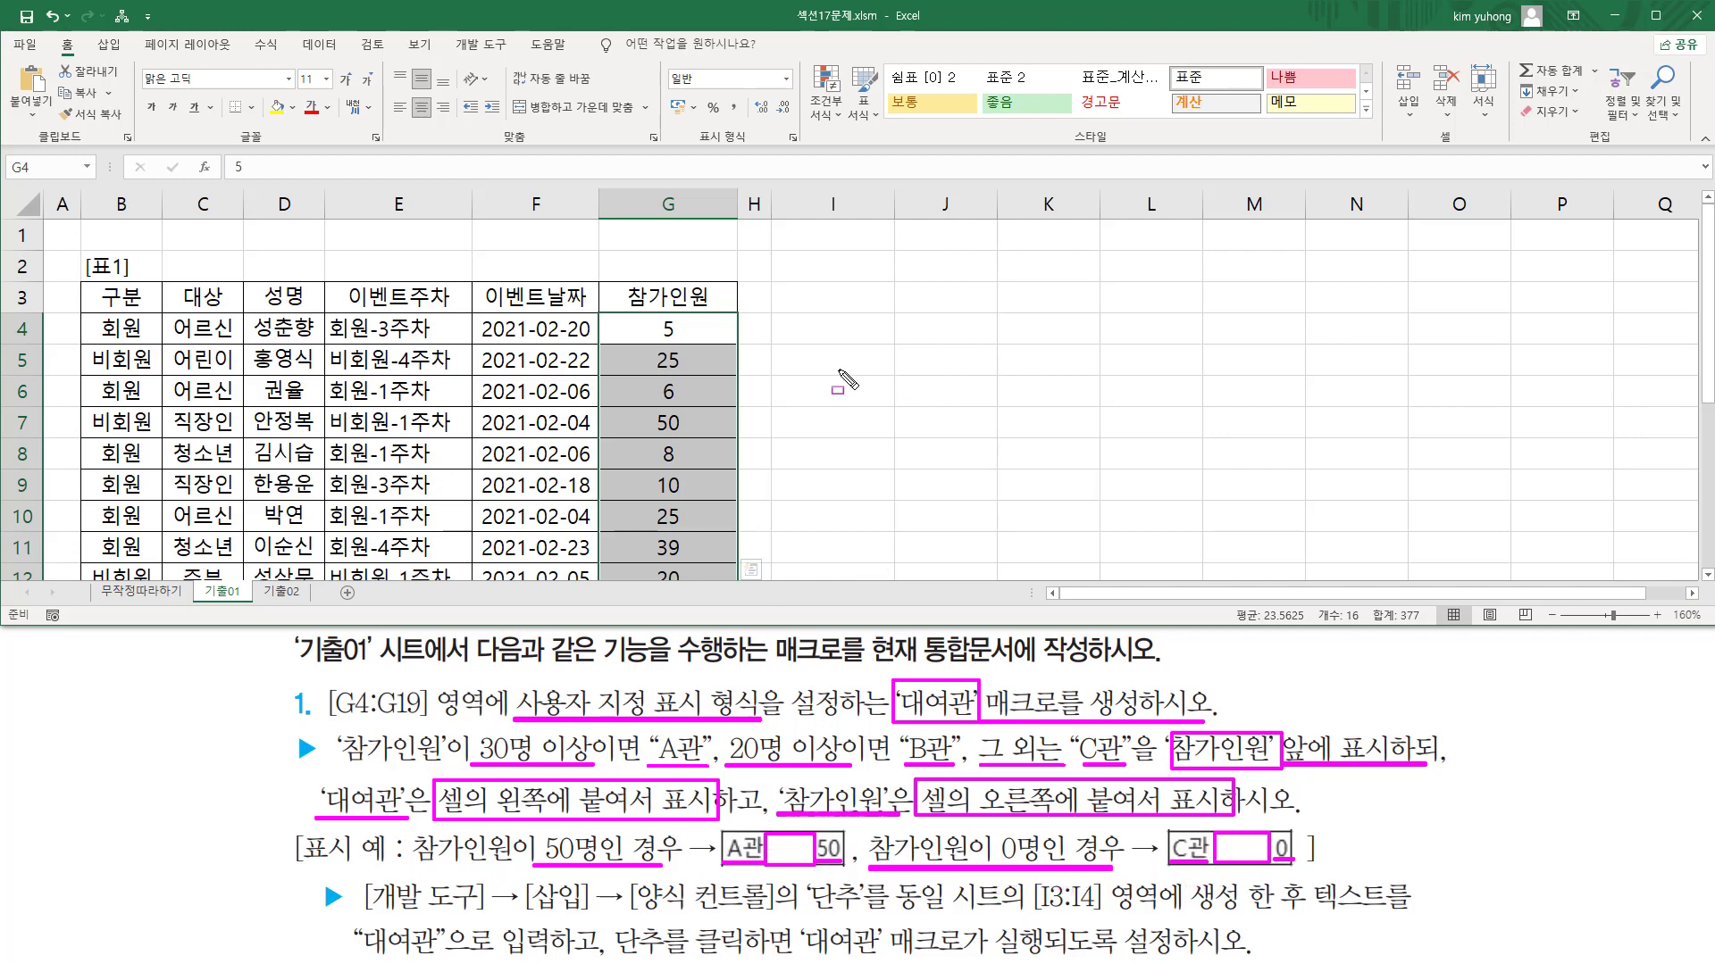
Enter the sample number 10 in cell I4
key(Escape)
click(831, 328)
text(10)
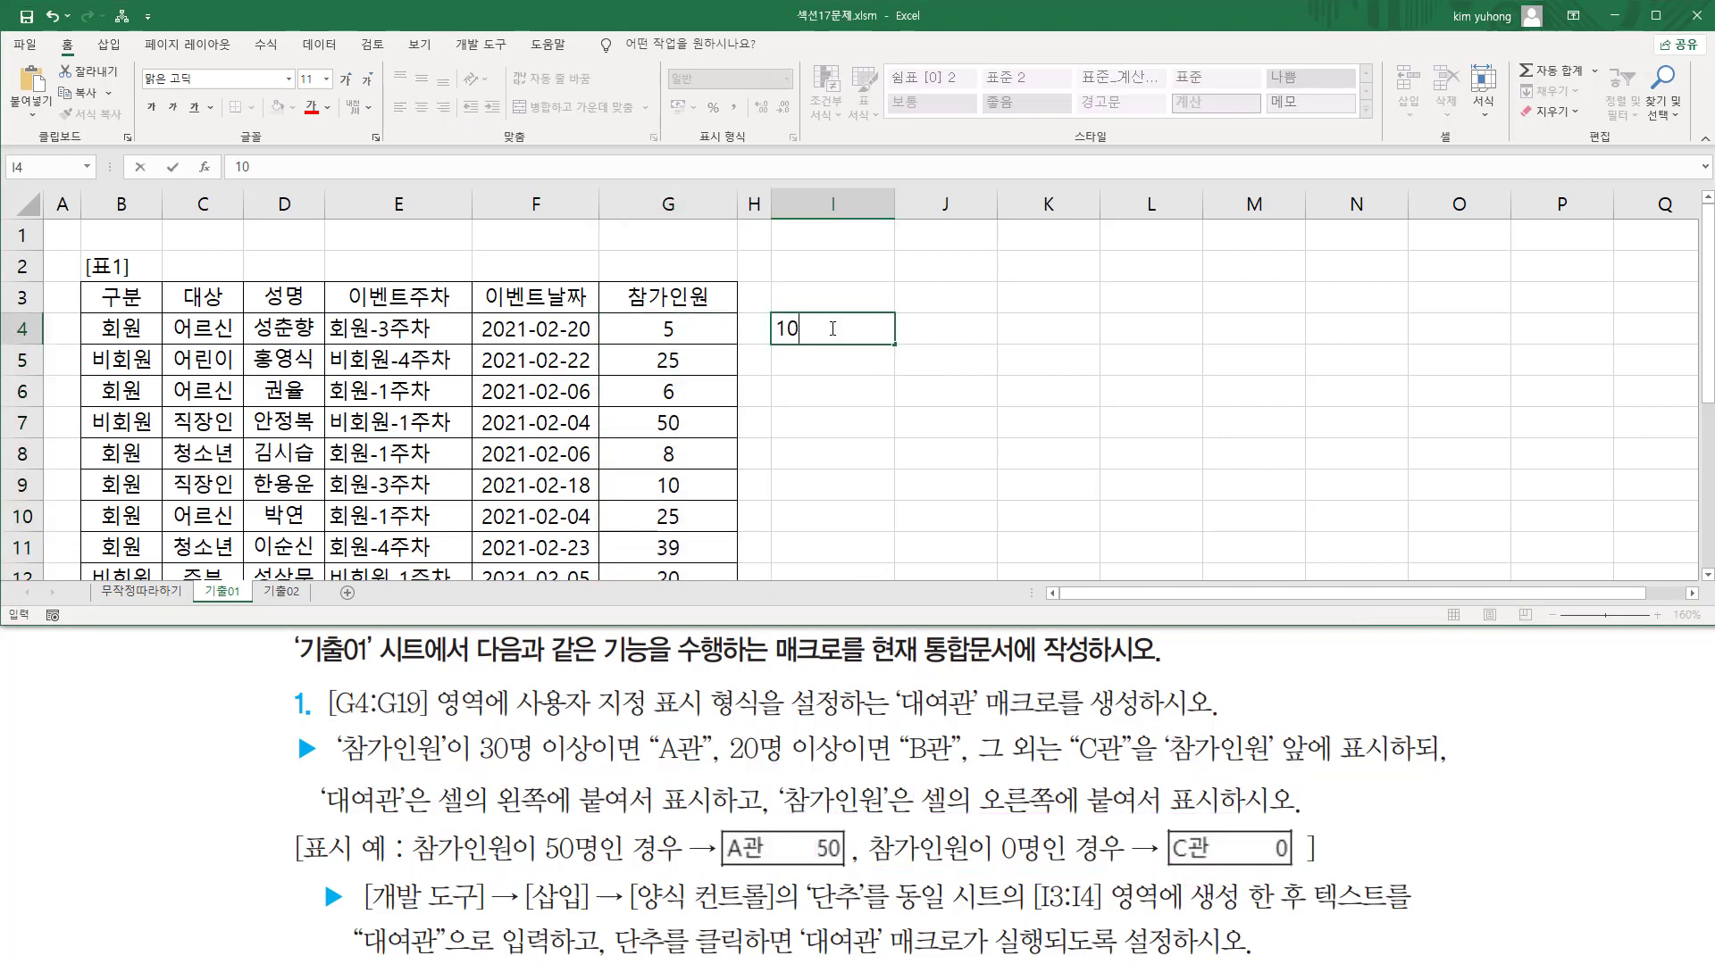
key(ctrl+Return)
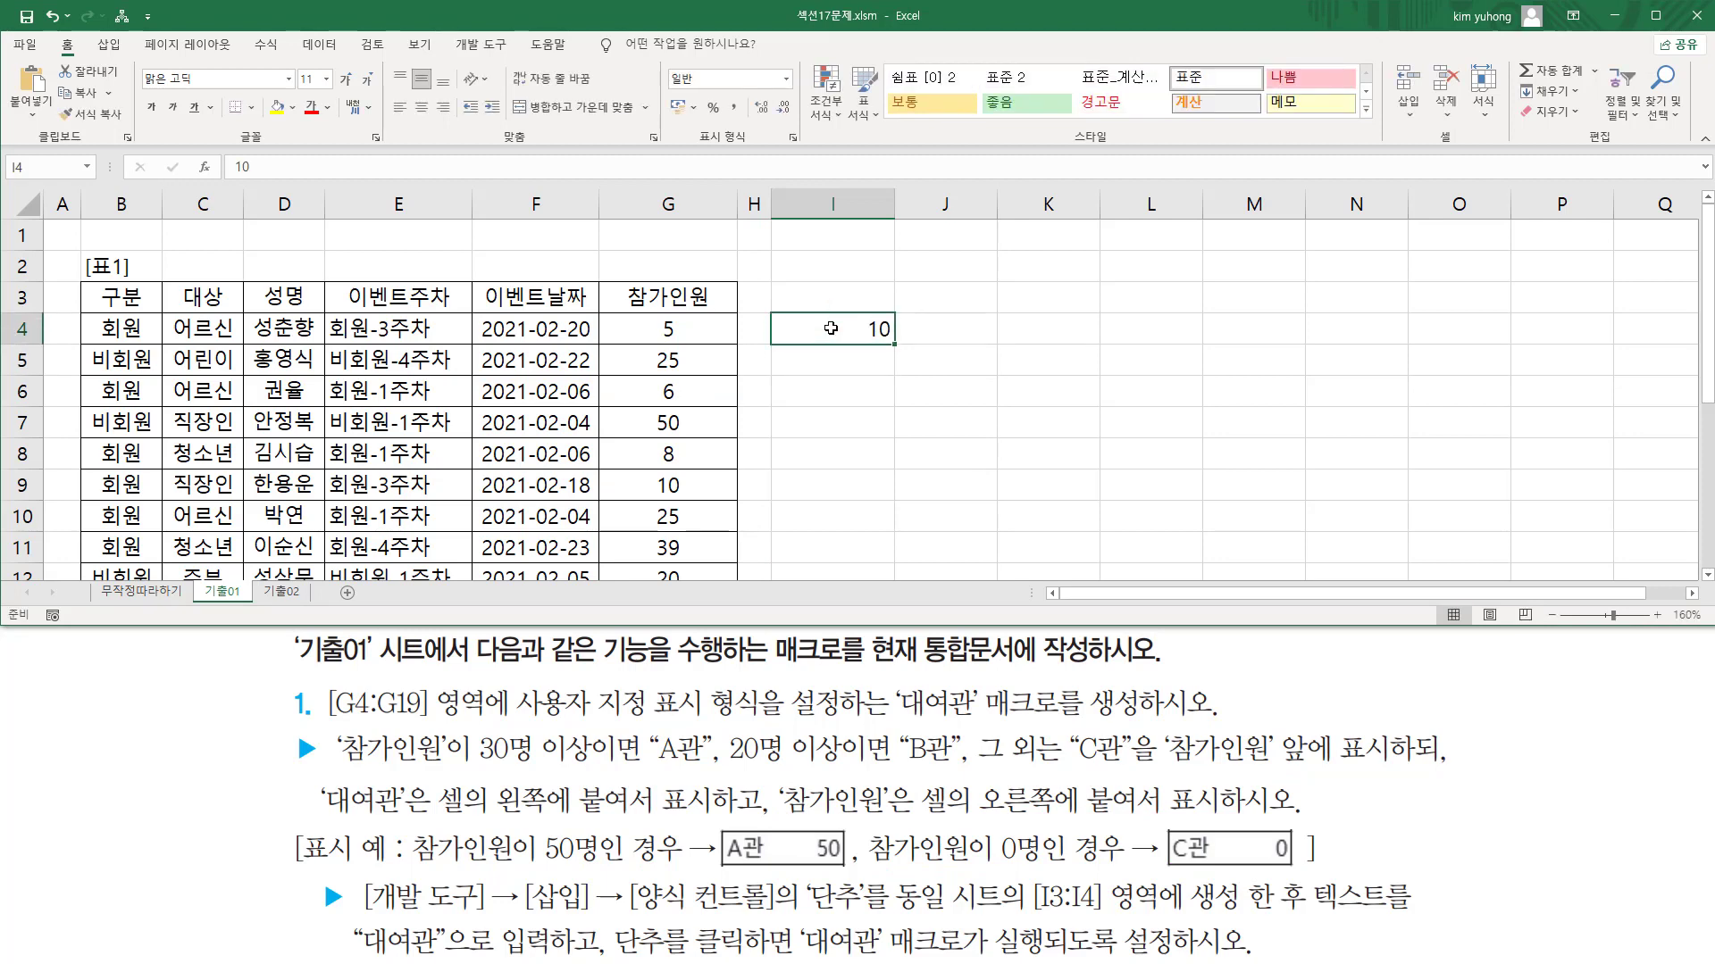
Apply the custom number format # to cell I4 in place of the general format
key(ctrl+1)
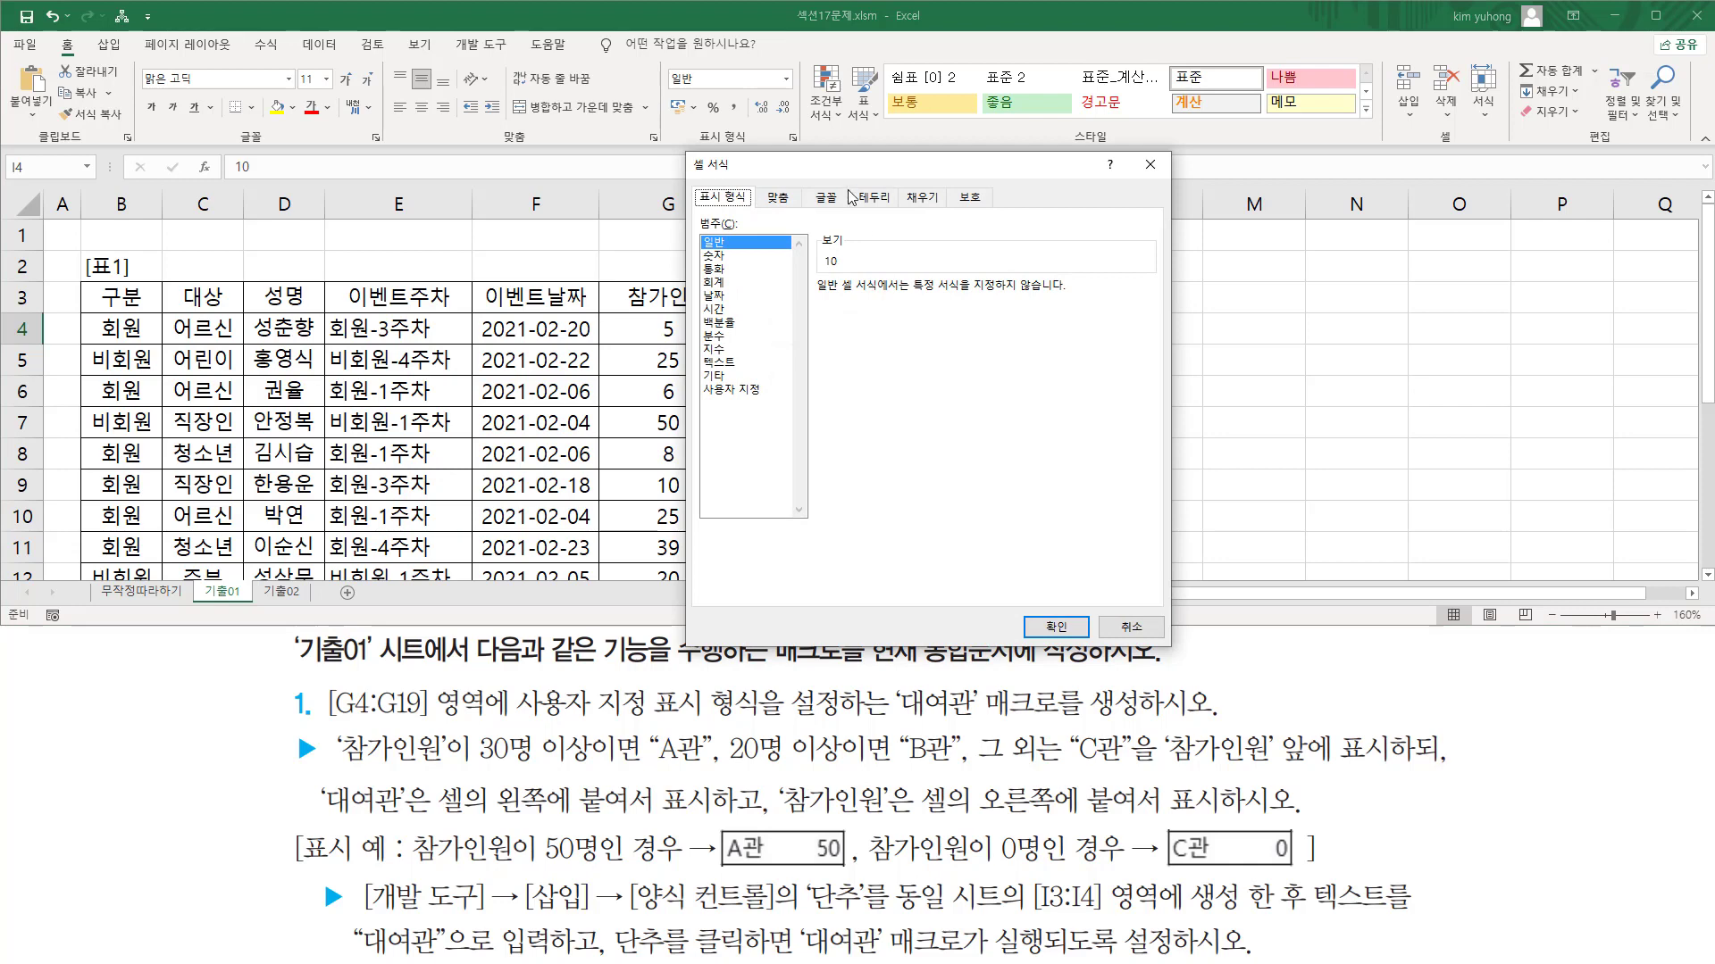
drag(851, 166, 1121, 114)
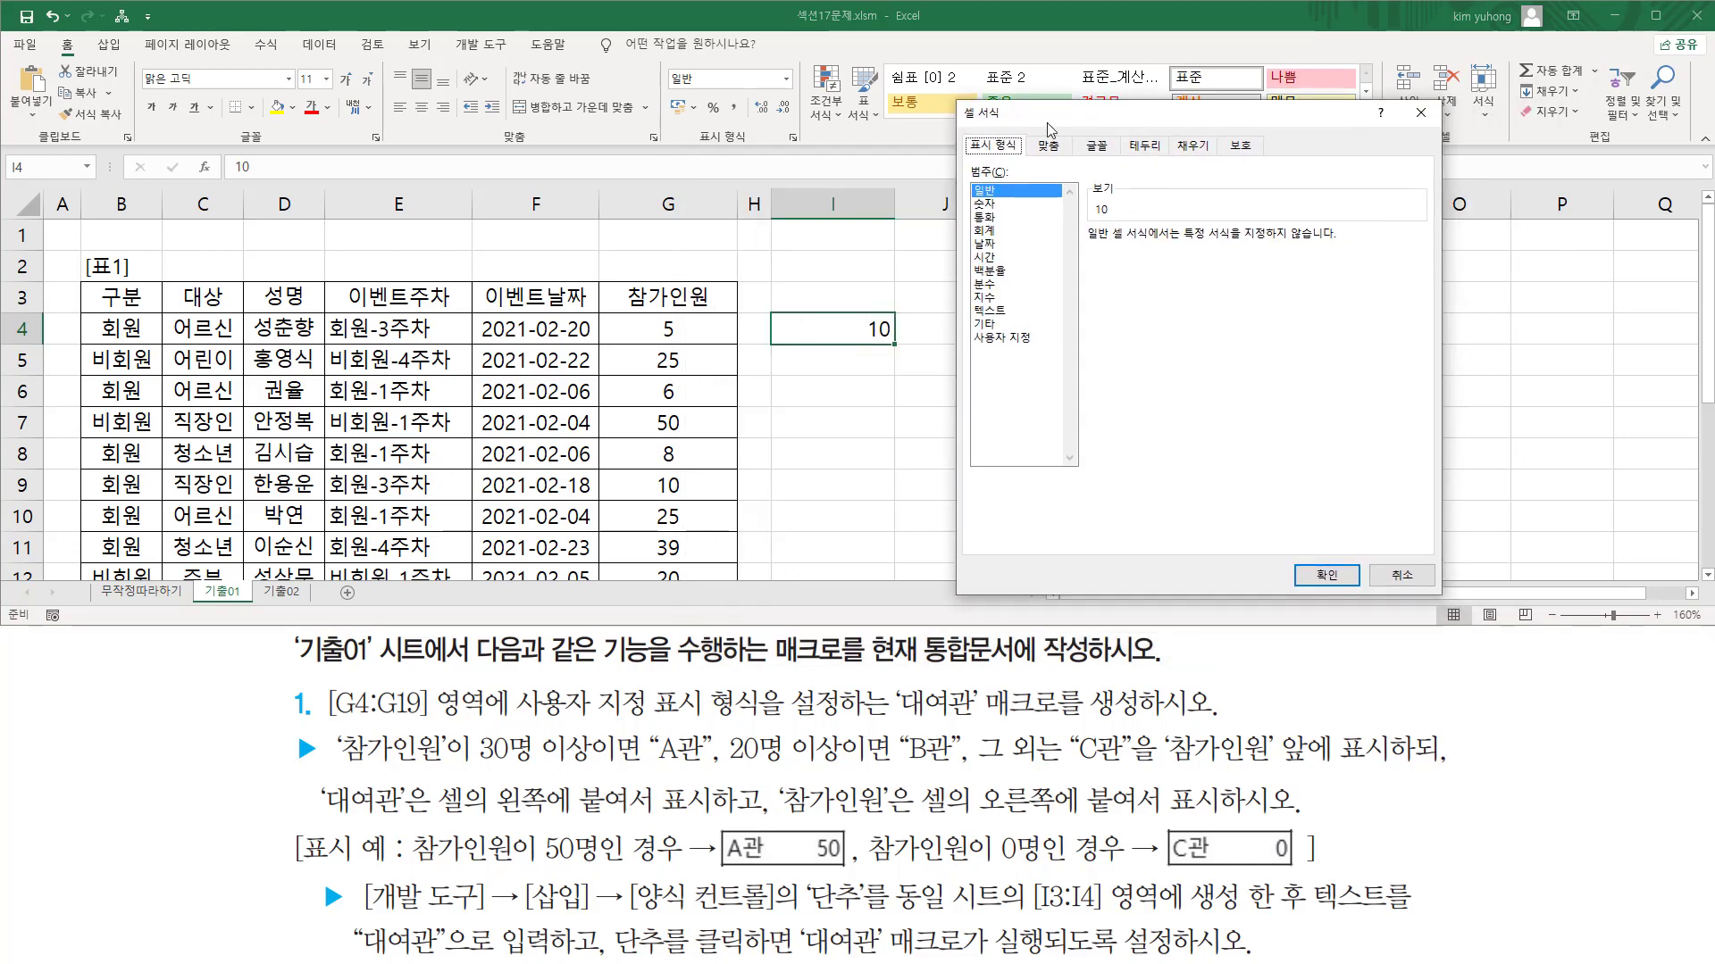
click(1008, 338)
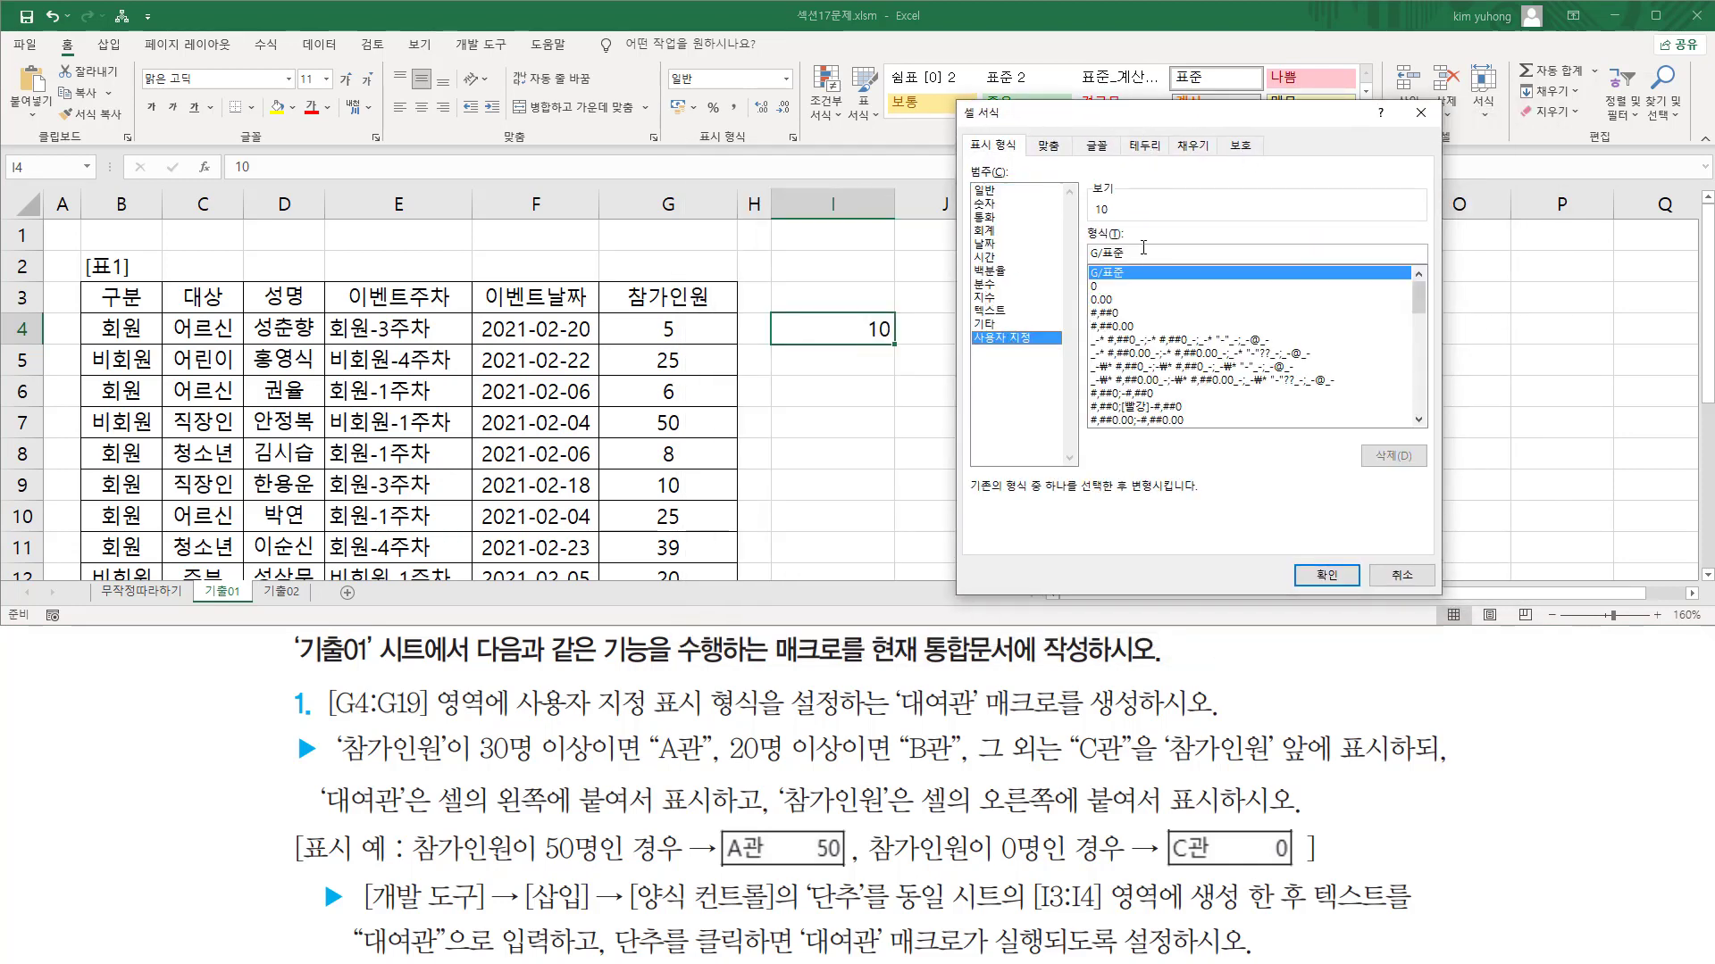
key(BackSpace)
key(BackSpace)
key(BackSpace)
key(BackSpace)
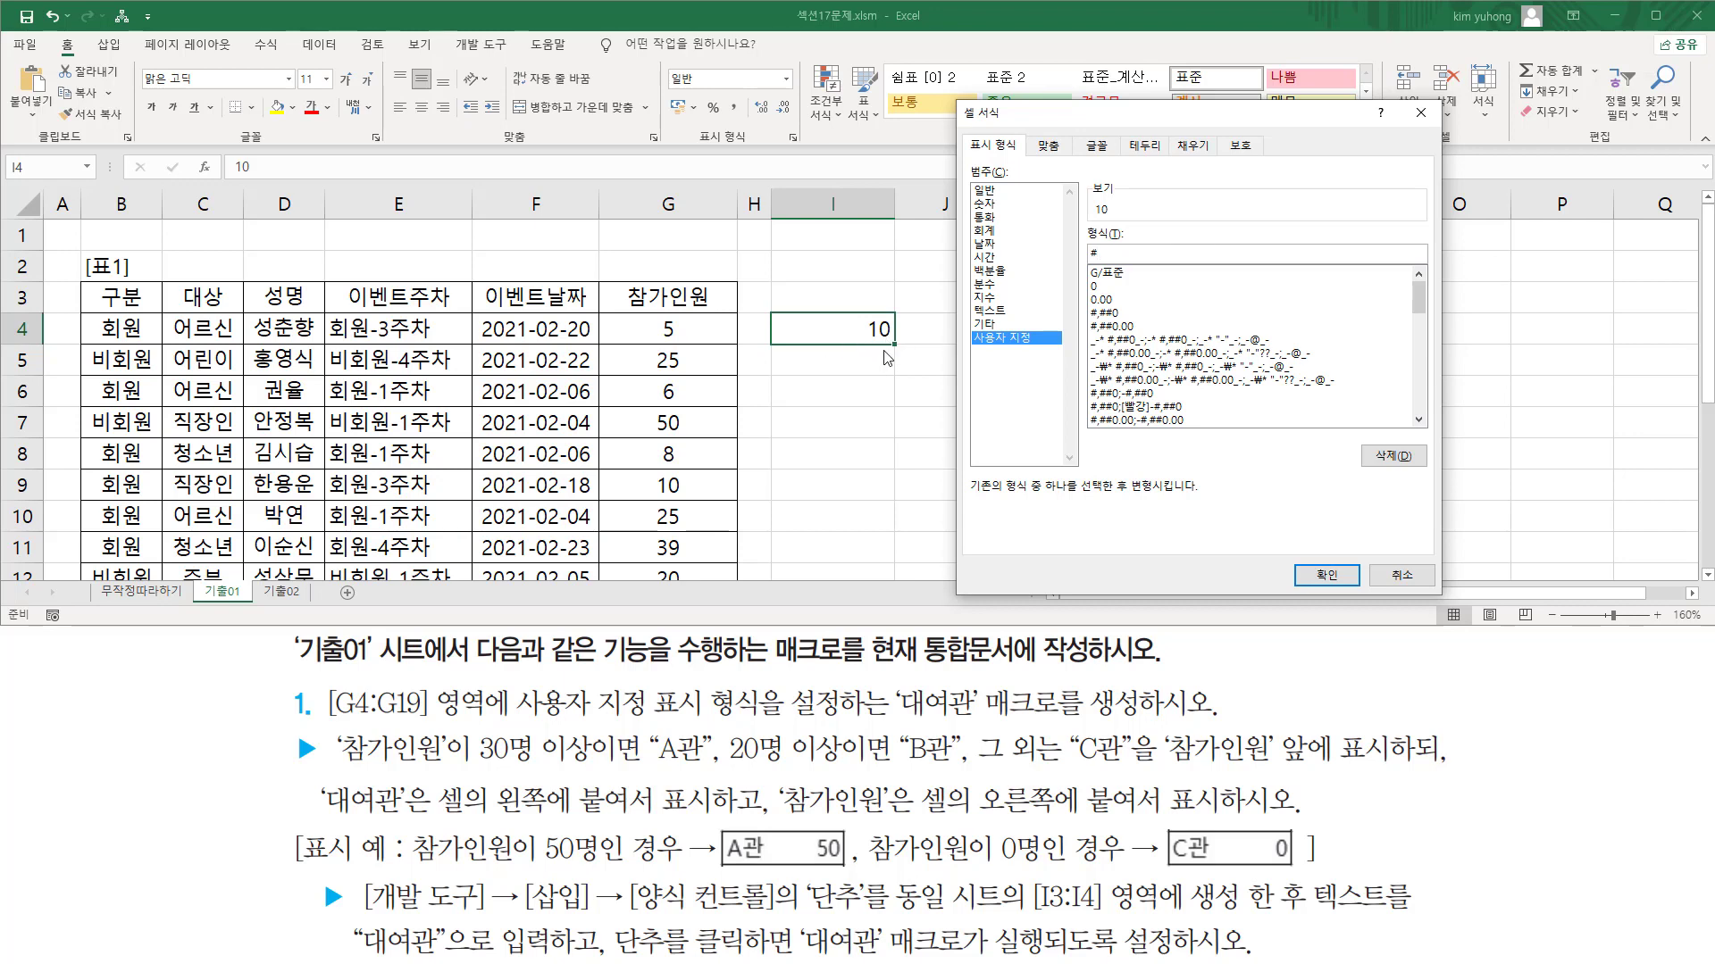
click(1325, 574)
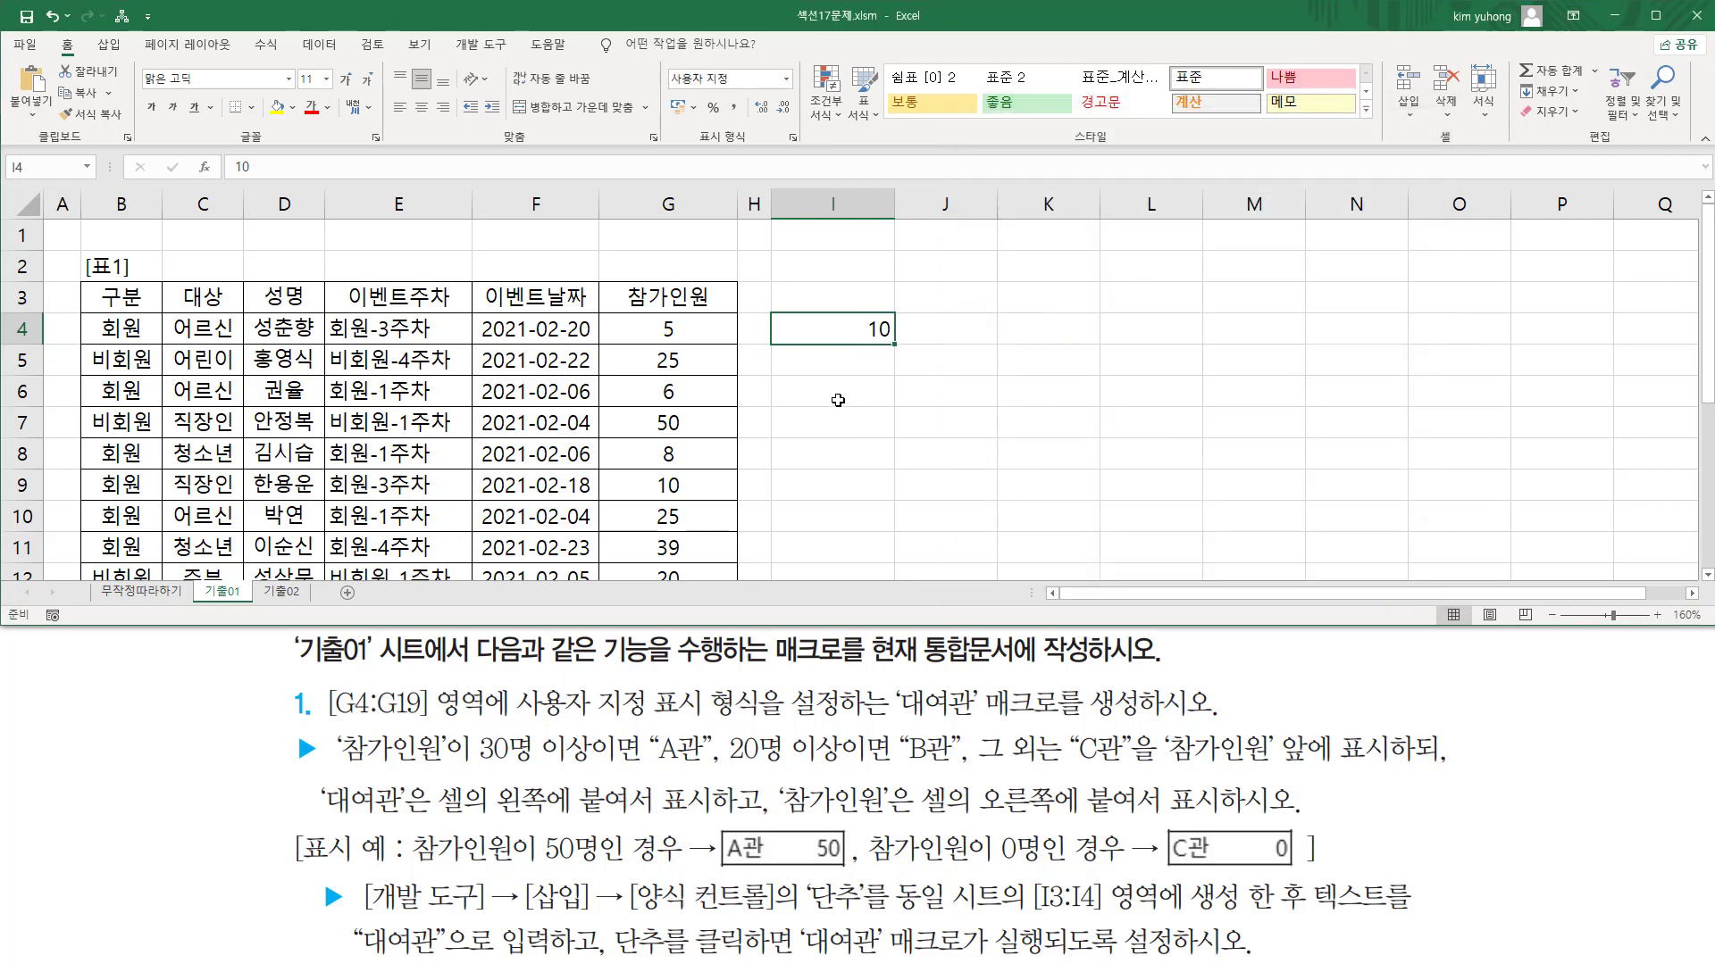
Extend the custom number format of cell I4 with the unit text, making it #"명"
key(ctrl+1)
click(1139, 254)
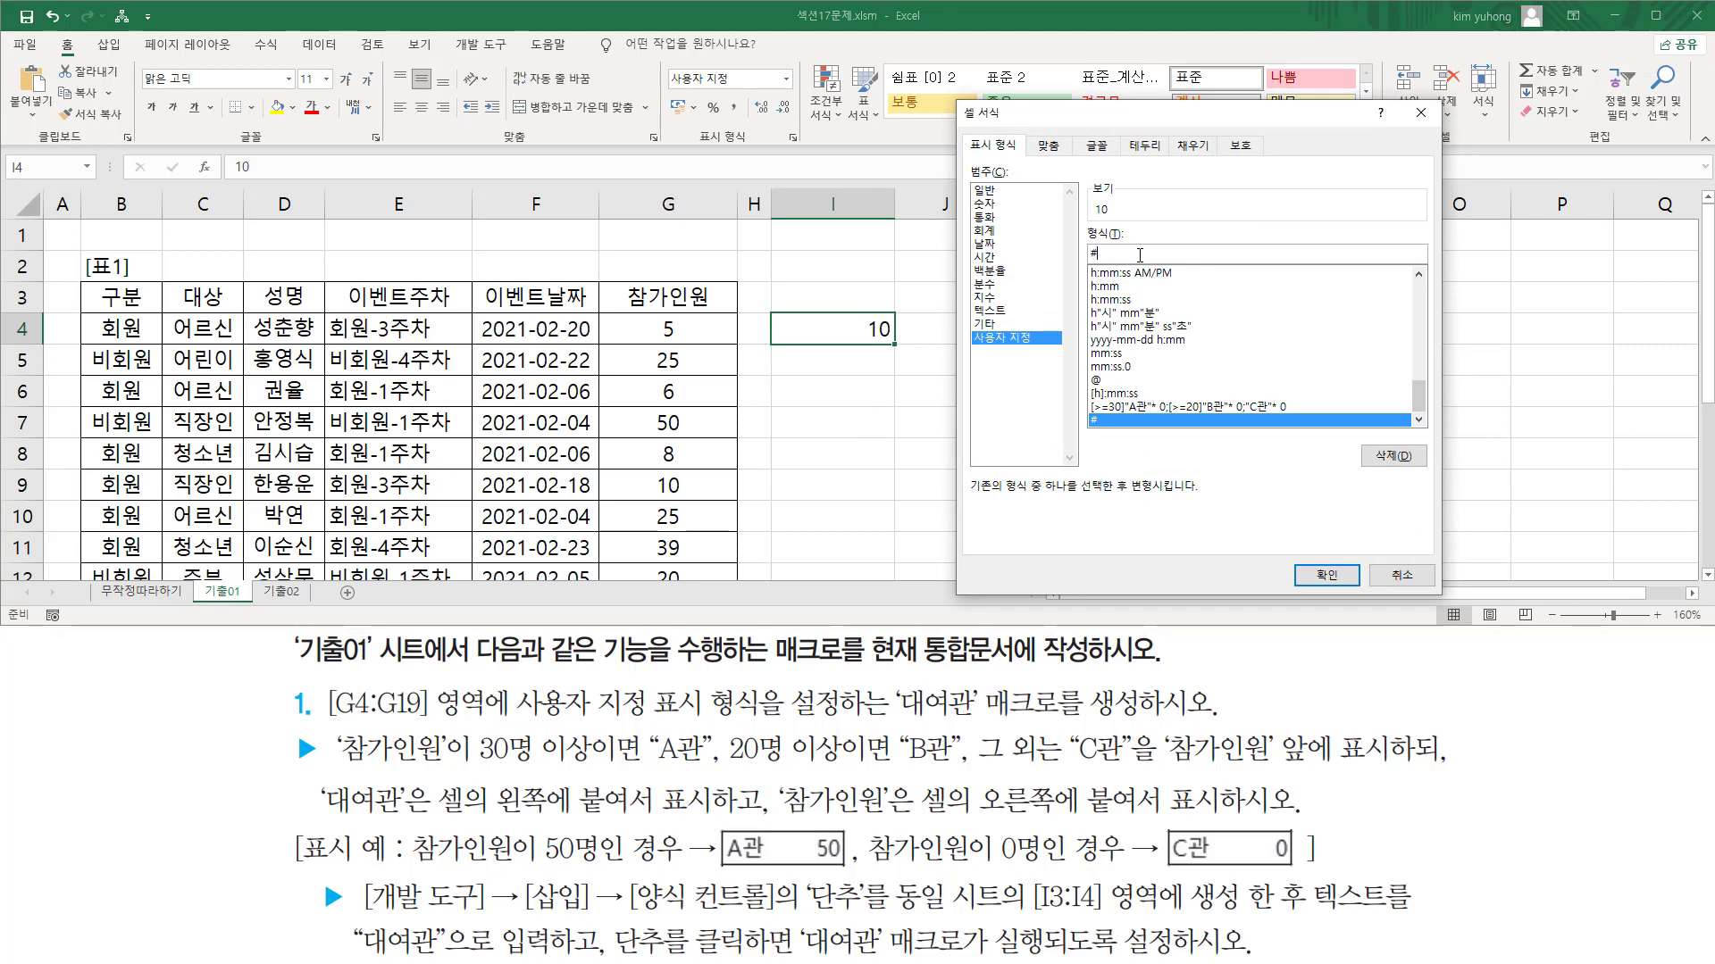
text("명)
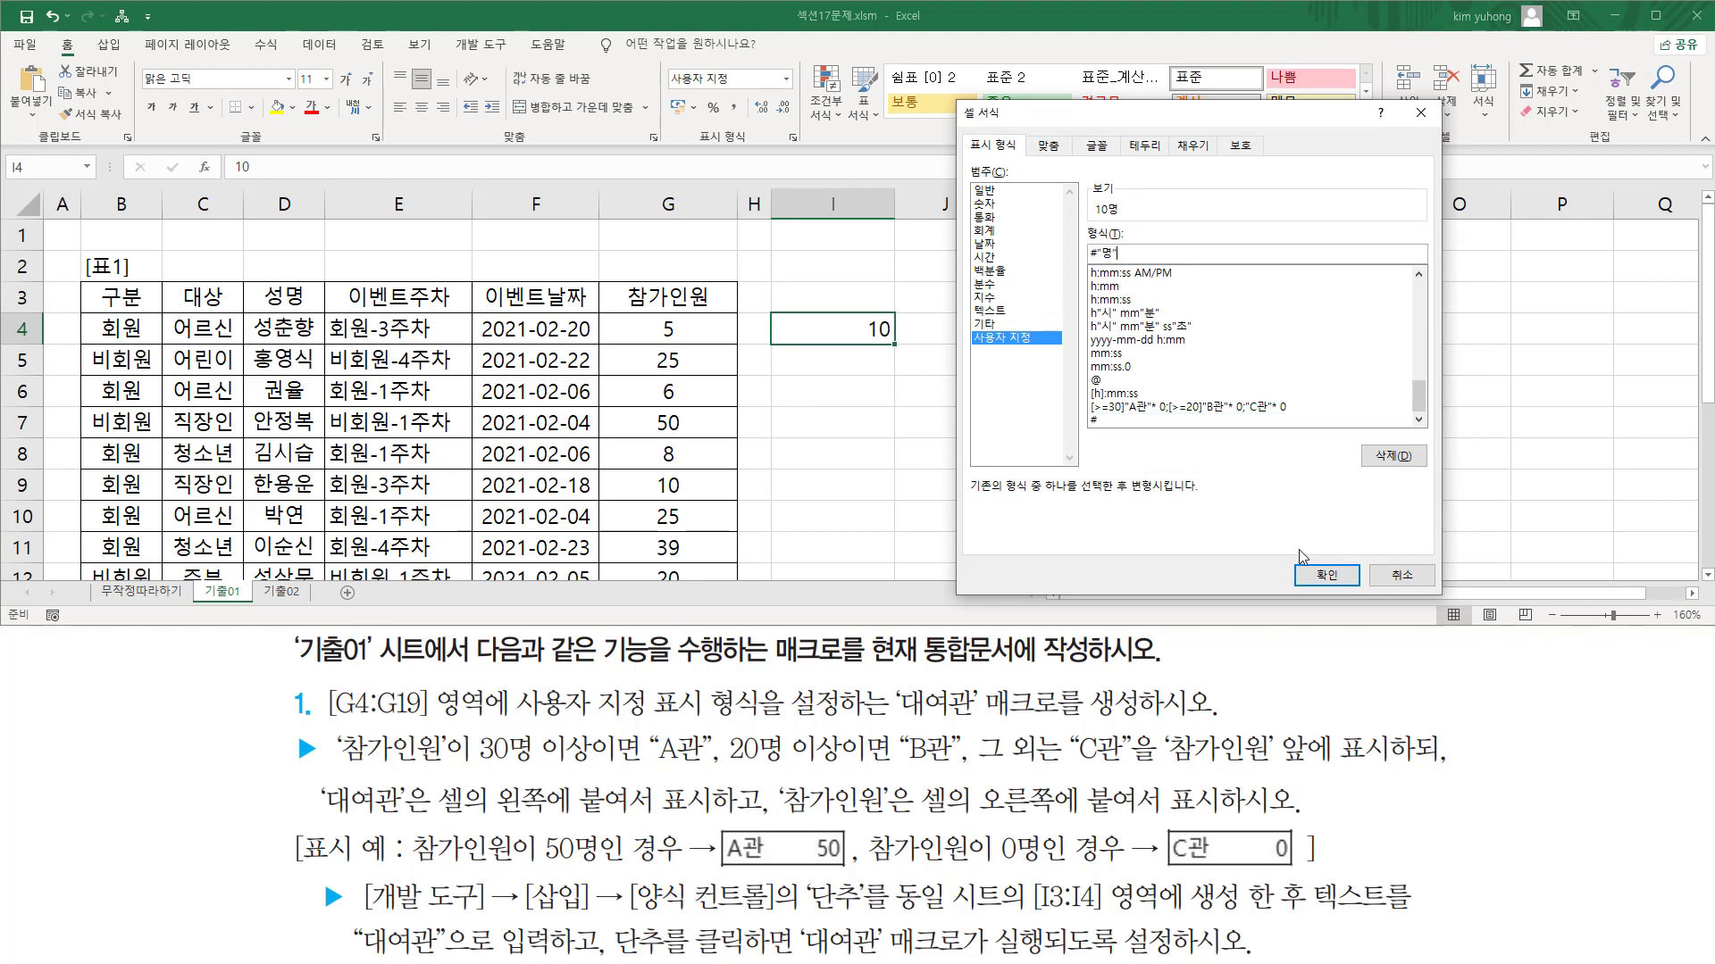
click(1310, 572)
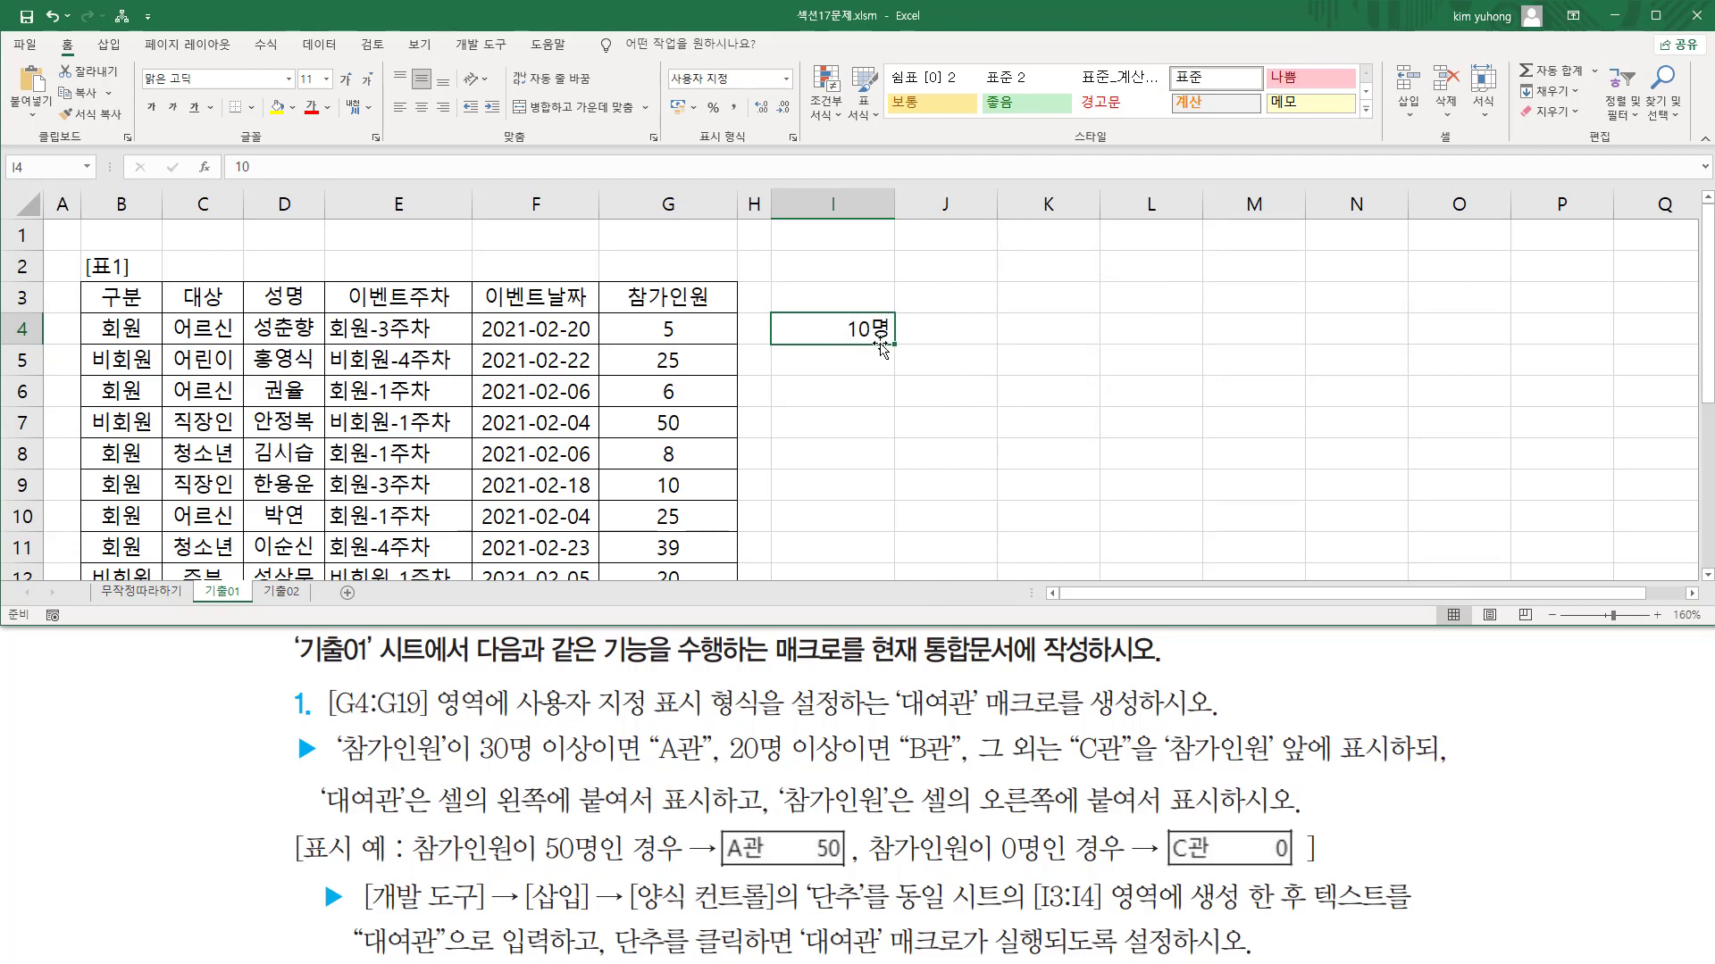
drag(847, 341, 887, 342)
key(Escape)
Add the repeat-fill code *a at the start of cell I4's custom format, making it *a#"명"
click(877, 336)
key(ctrl+1)
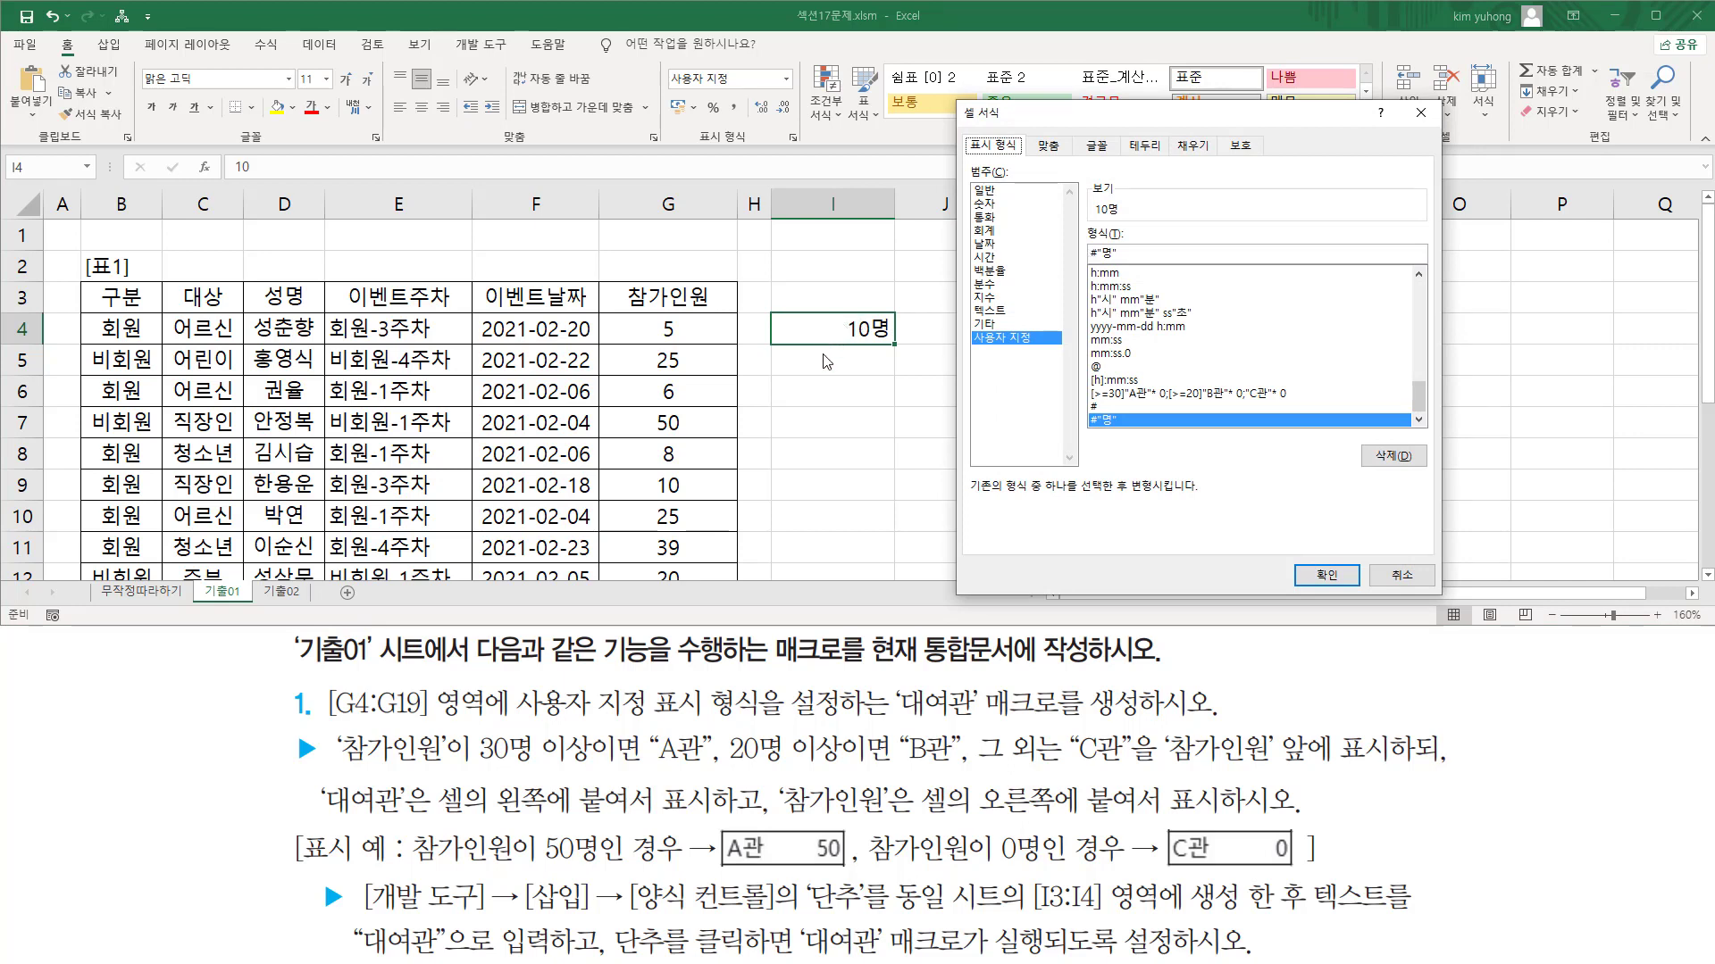
click(1138, 253)
text([)
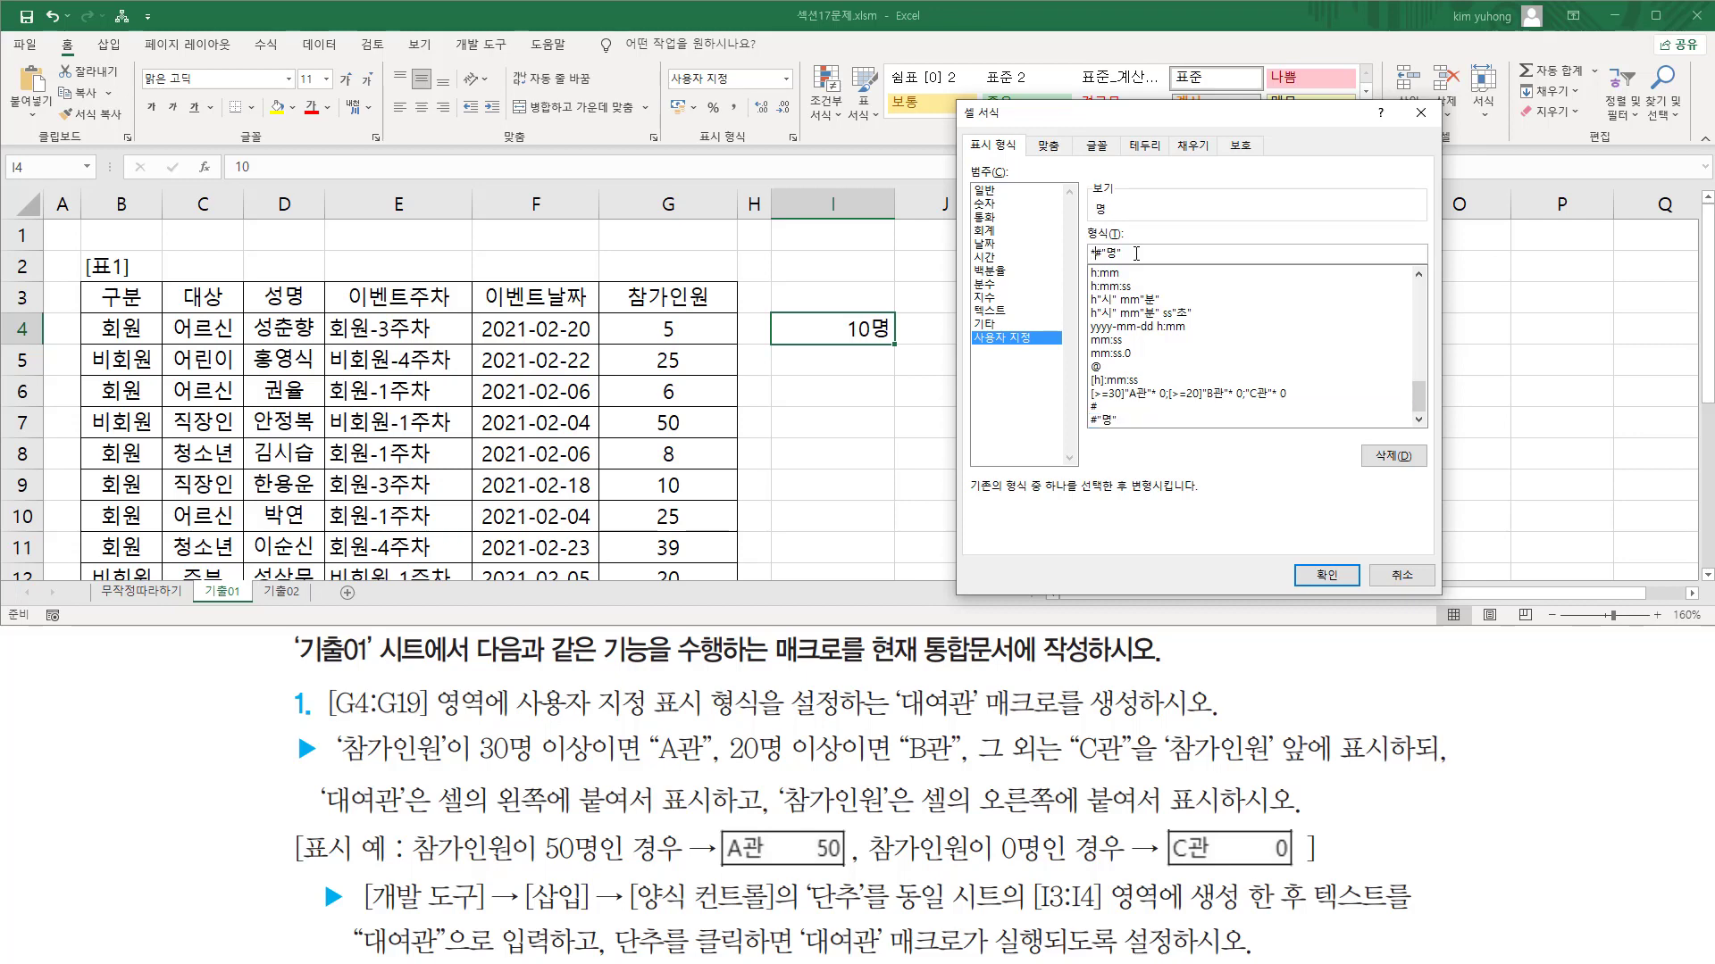
text(>)
click(1327, 576)
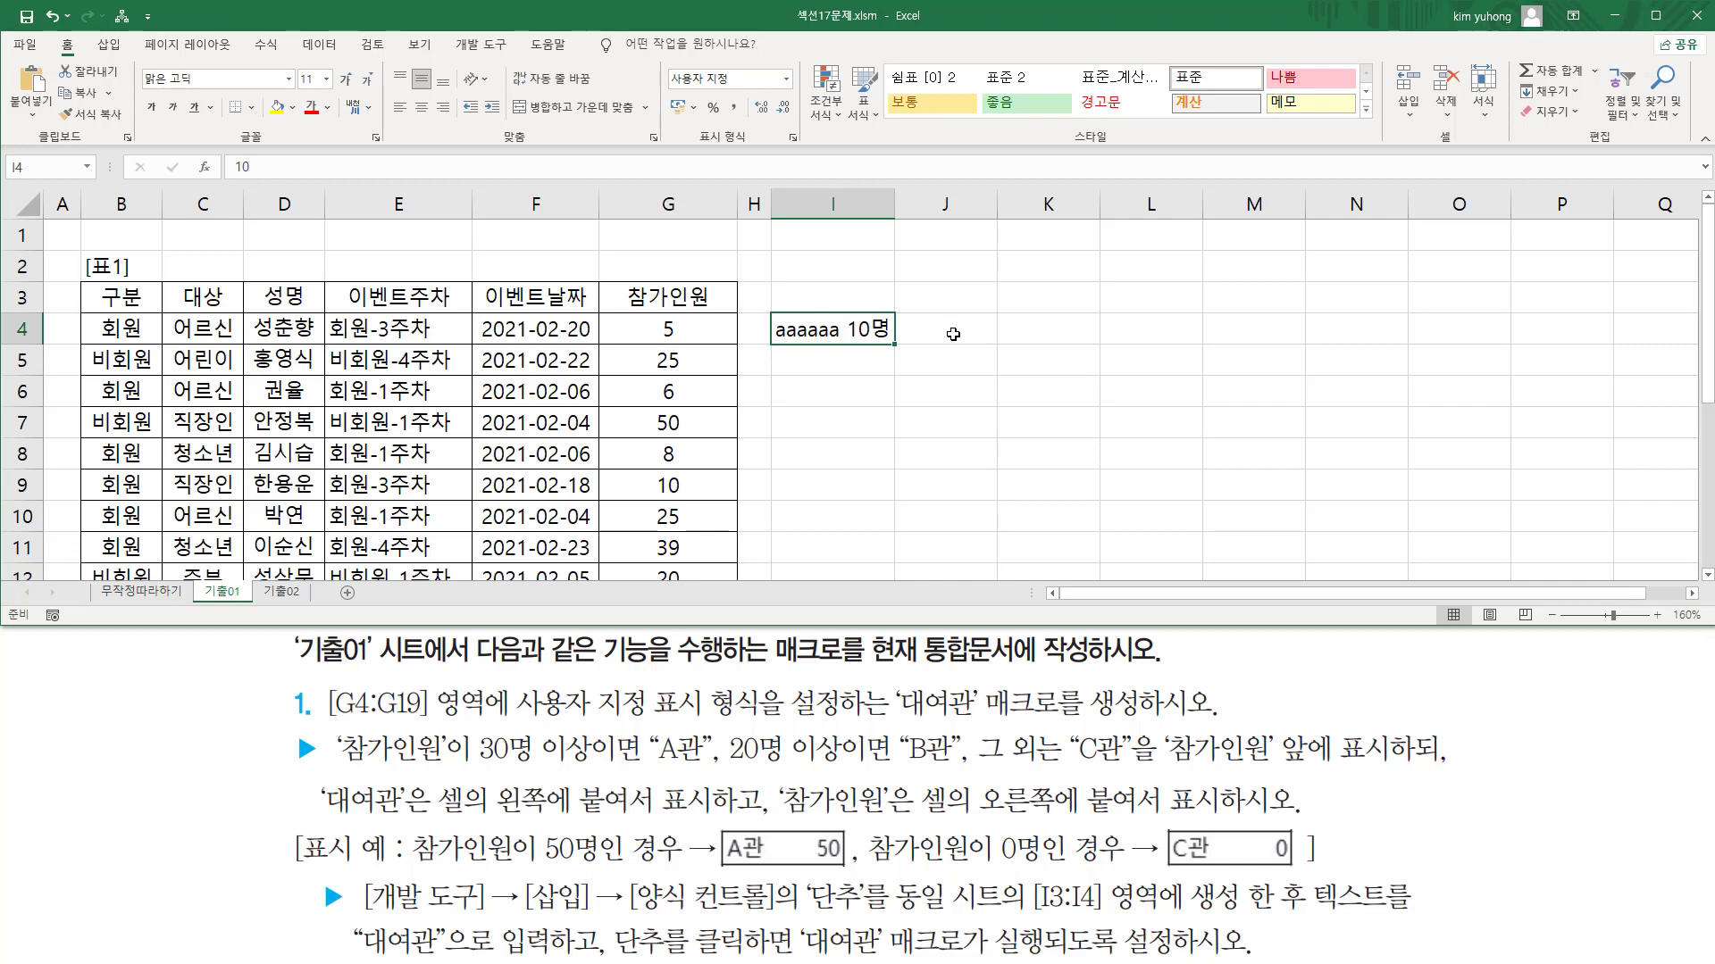
Copy the custom format code *a#"명" from cell I4's format settings and enter it as text in I3
key(ctrl+1)
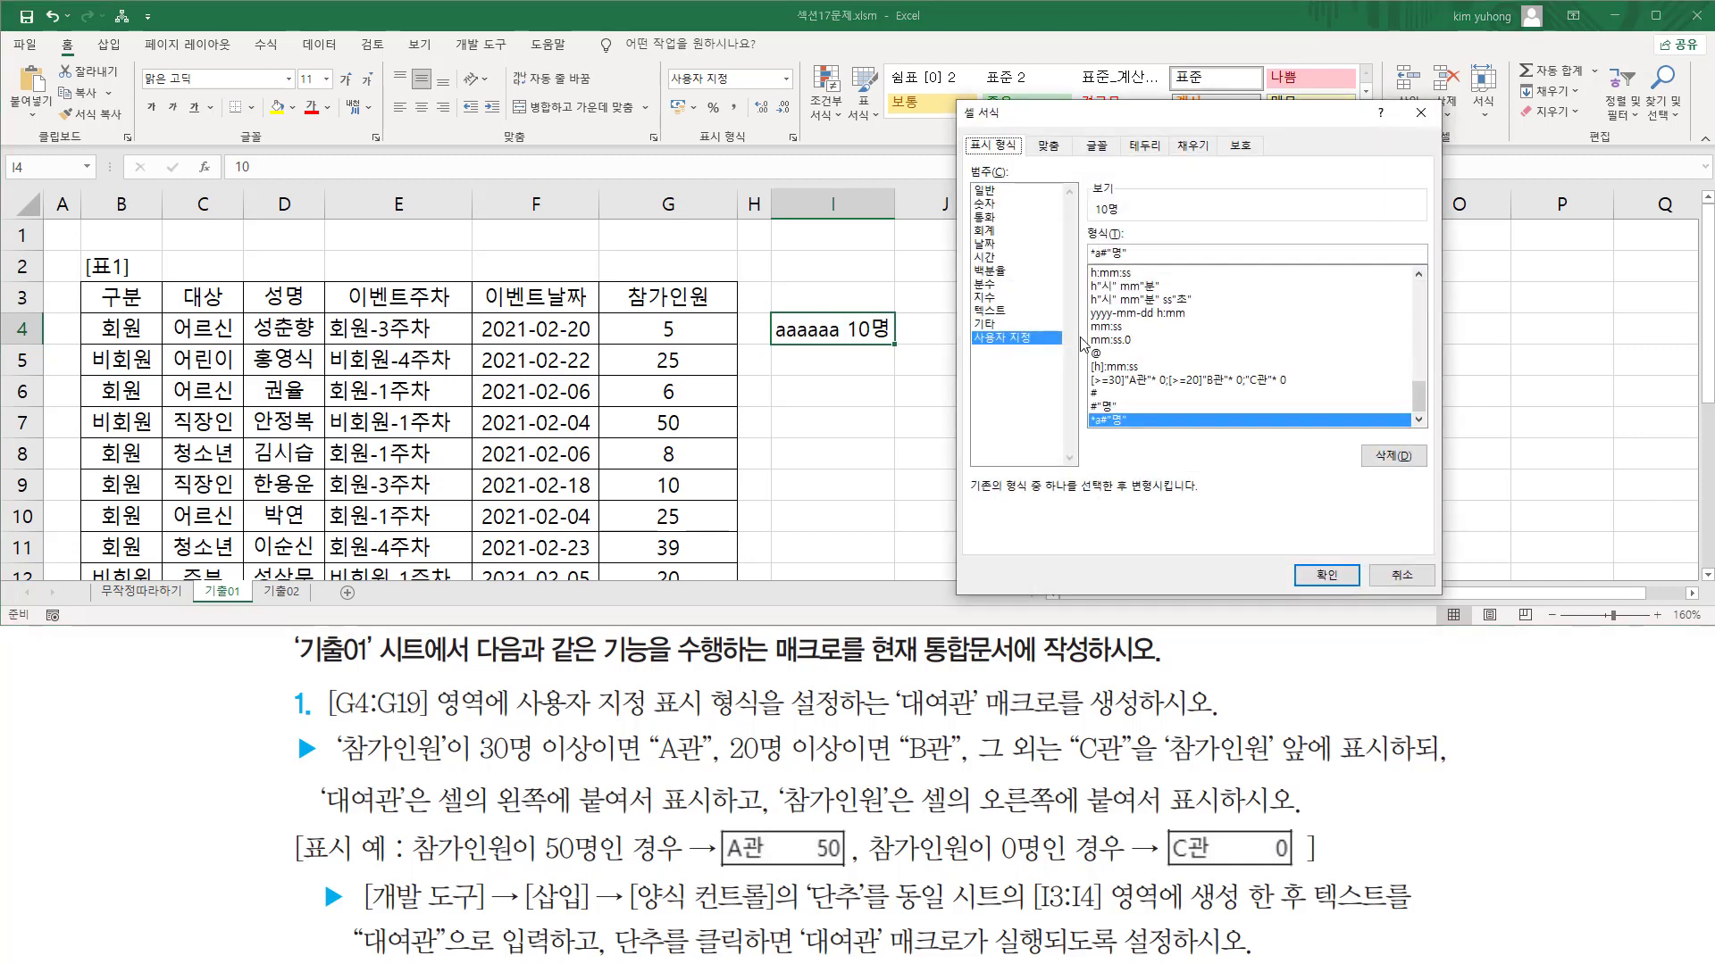
drag(1152, 254, 1058, 256)
key(ctrl+c)
click(1348, 574)
click(938, 330)
click(856, 297)
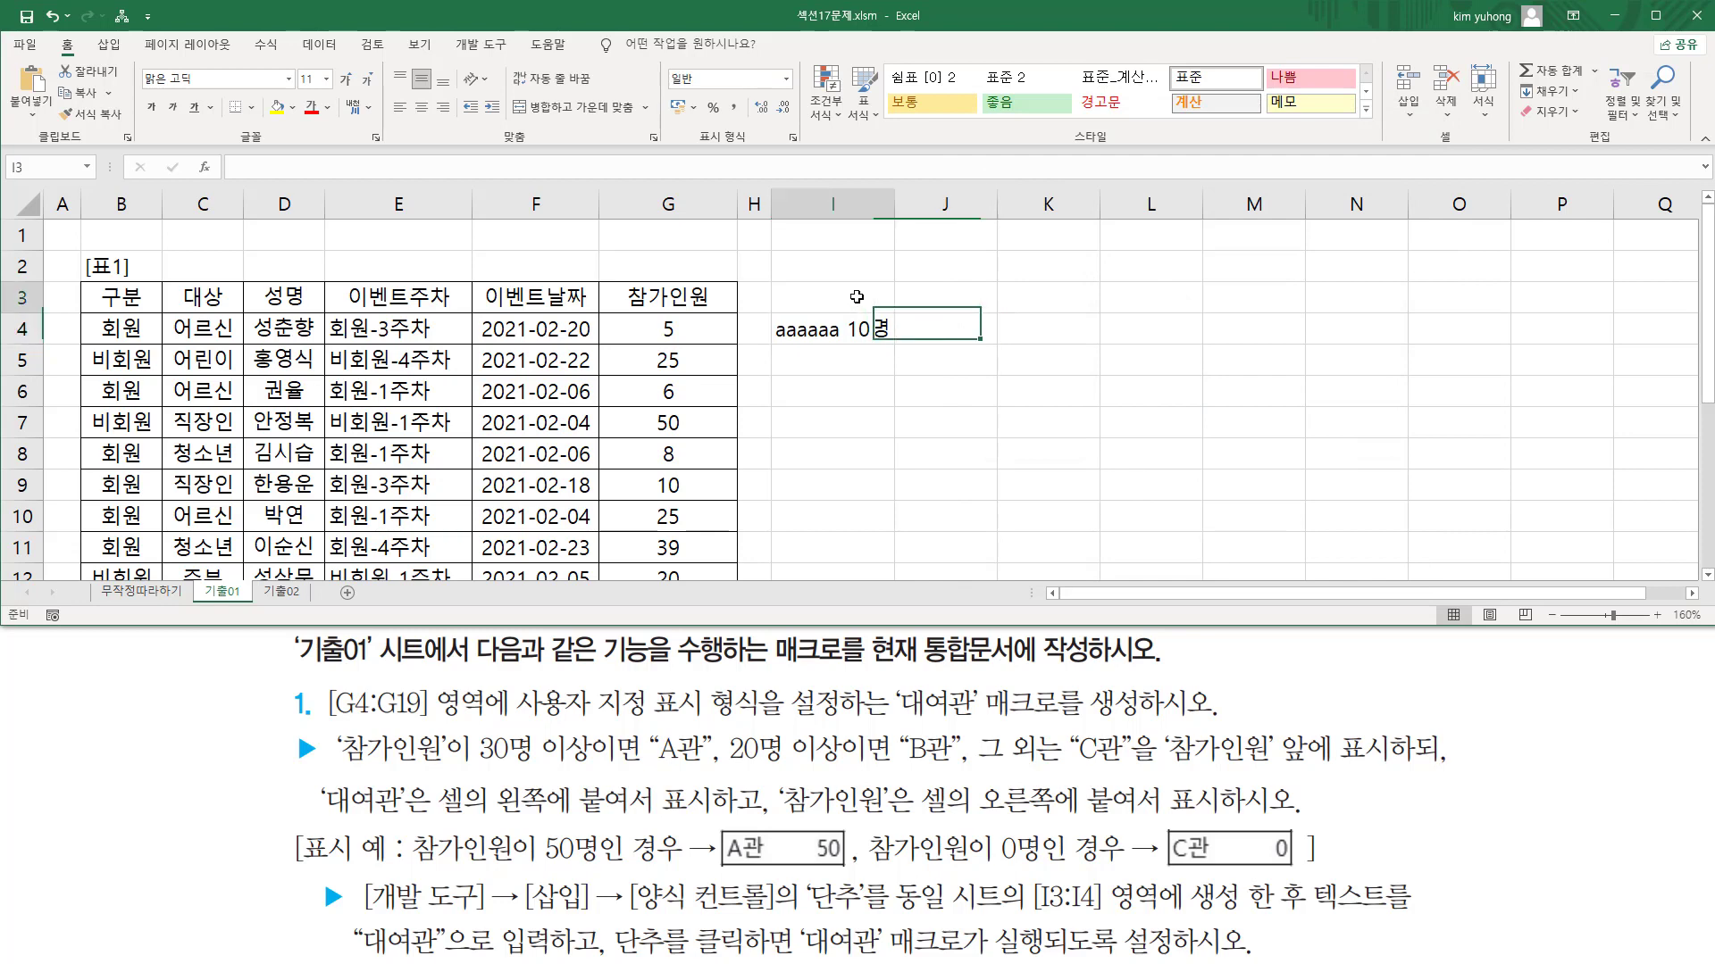
double_click(857, 298)
key(ctrl+v)
key(Return)
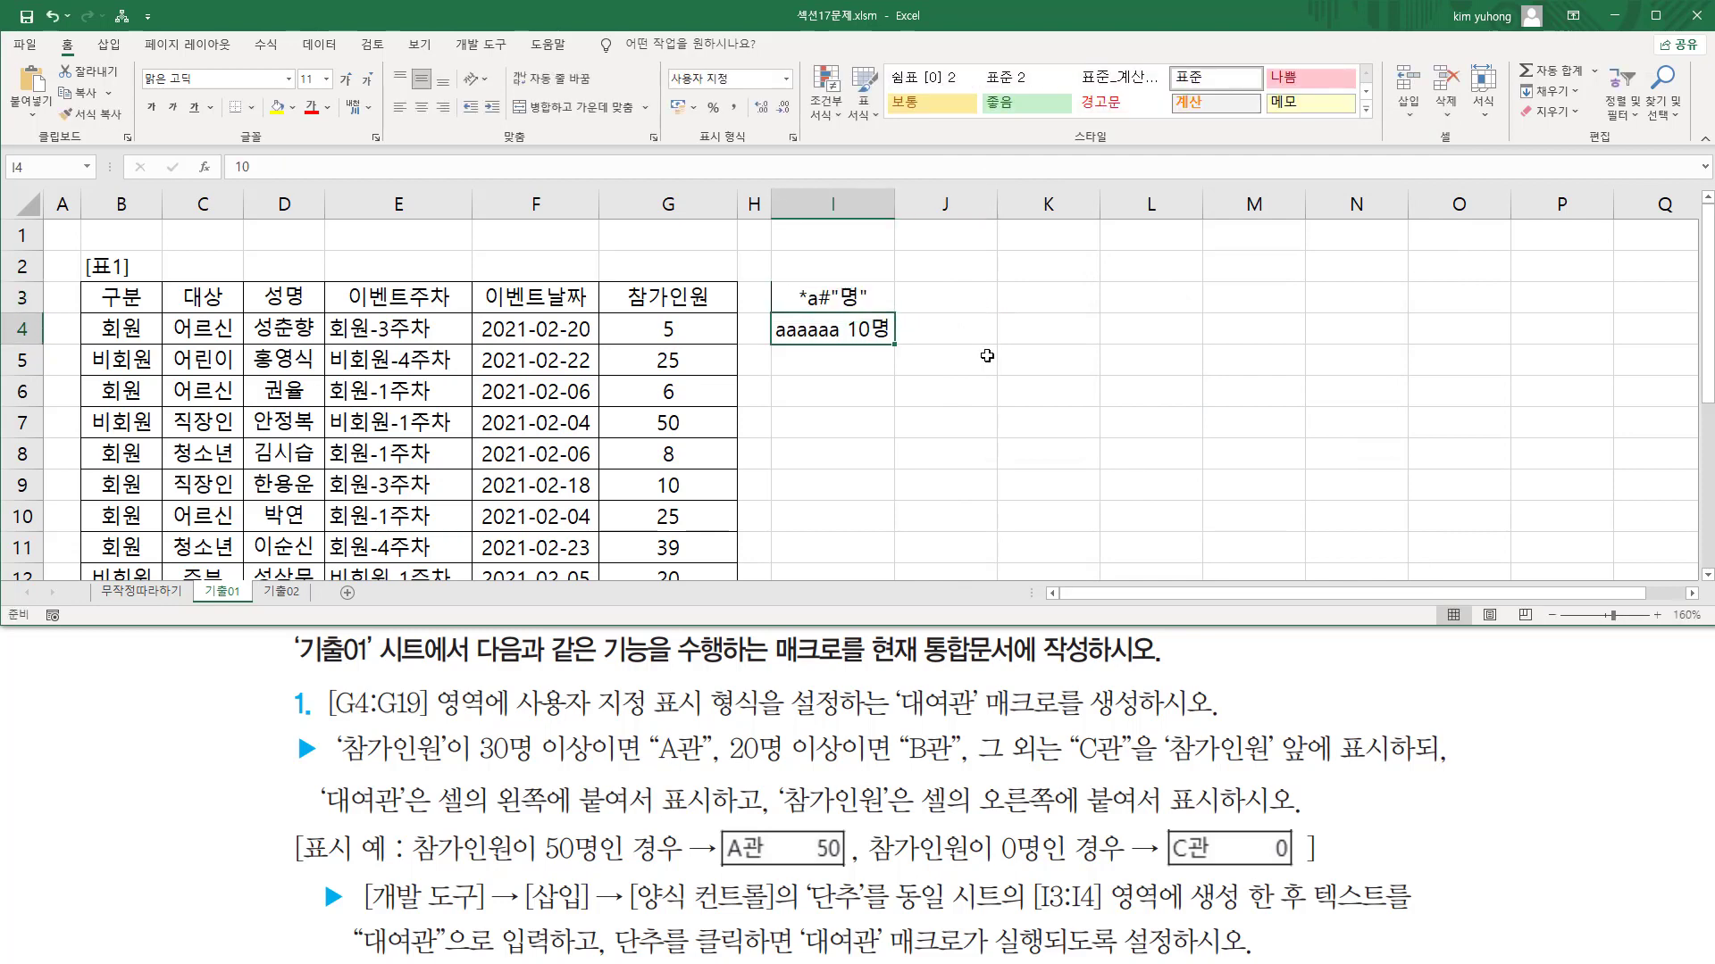
click(824, 450)
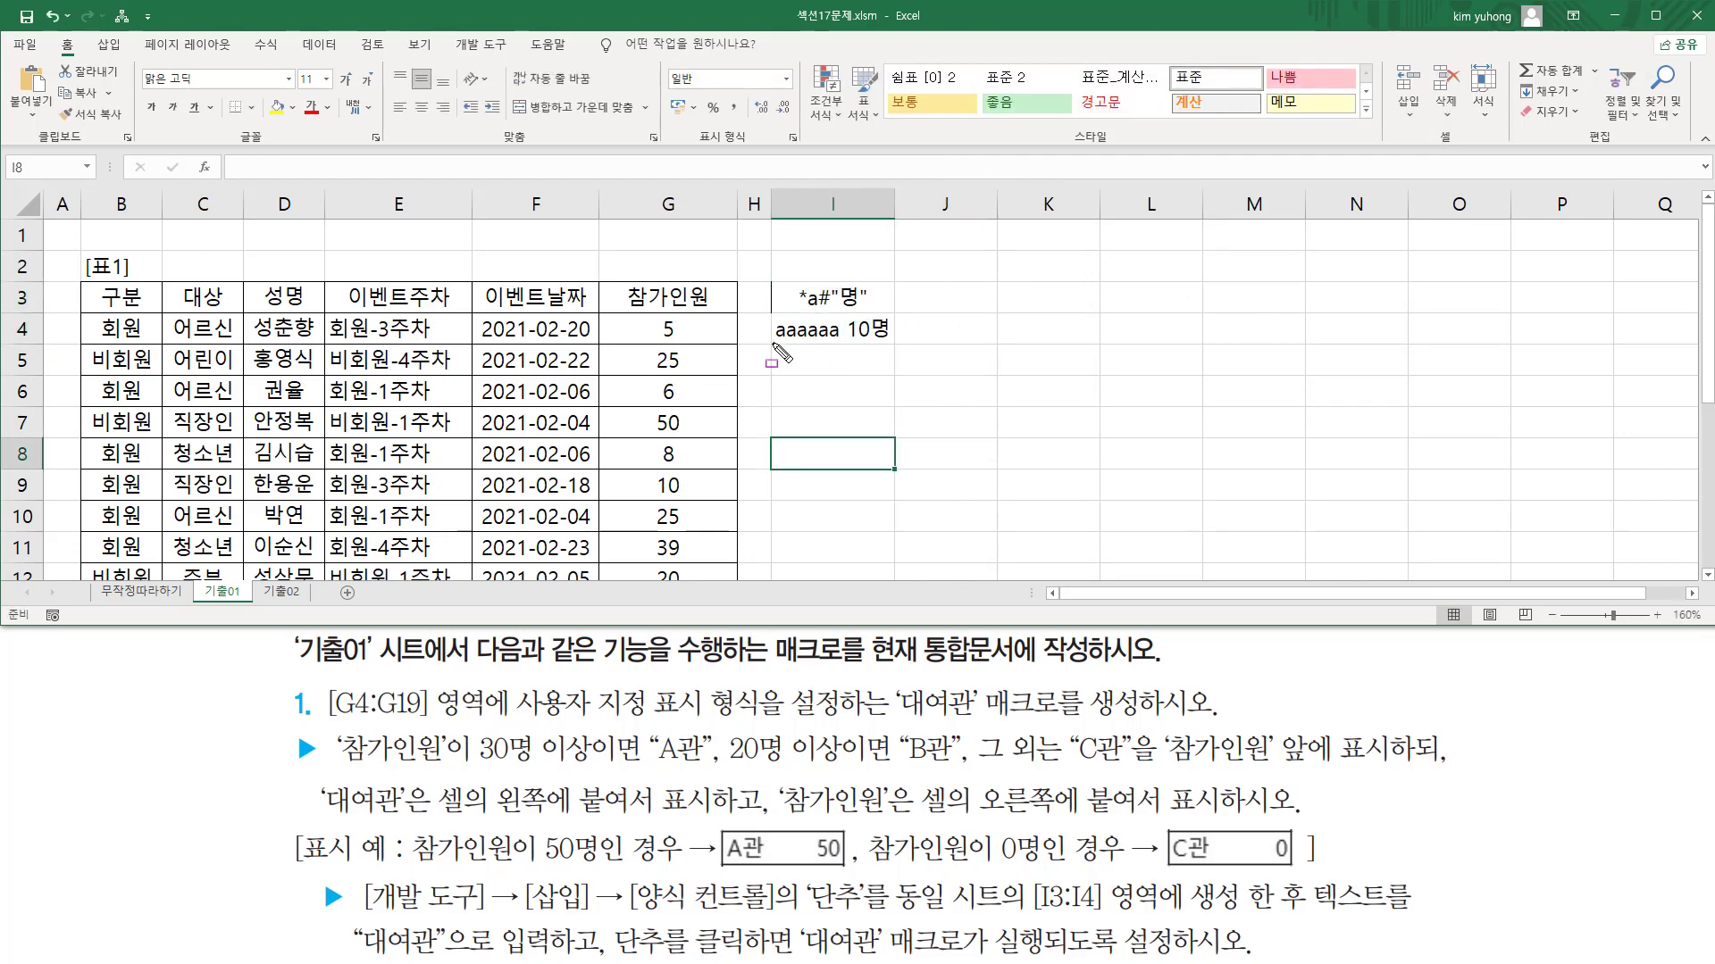
drag(787, 340, 834, 340)
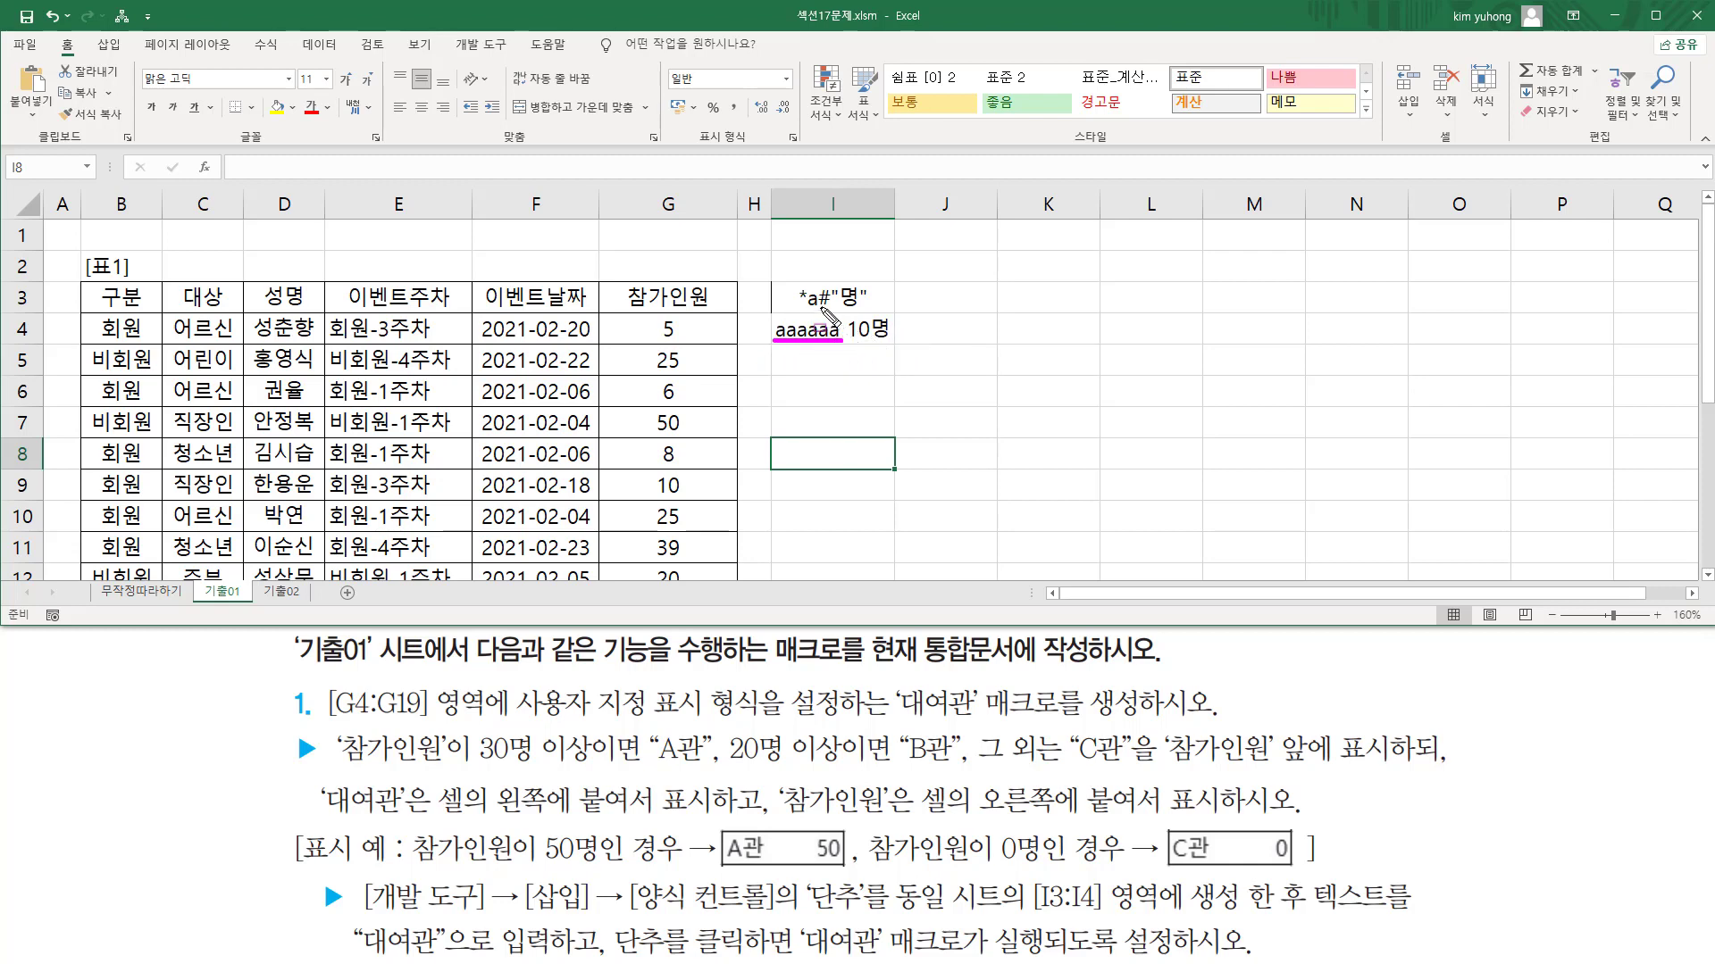
drag(817, 308, 871, 309)
key(Escape)
Widen column I to about three times its width to test the repeated fill character in I4
click(865, 344)
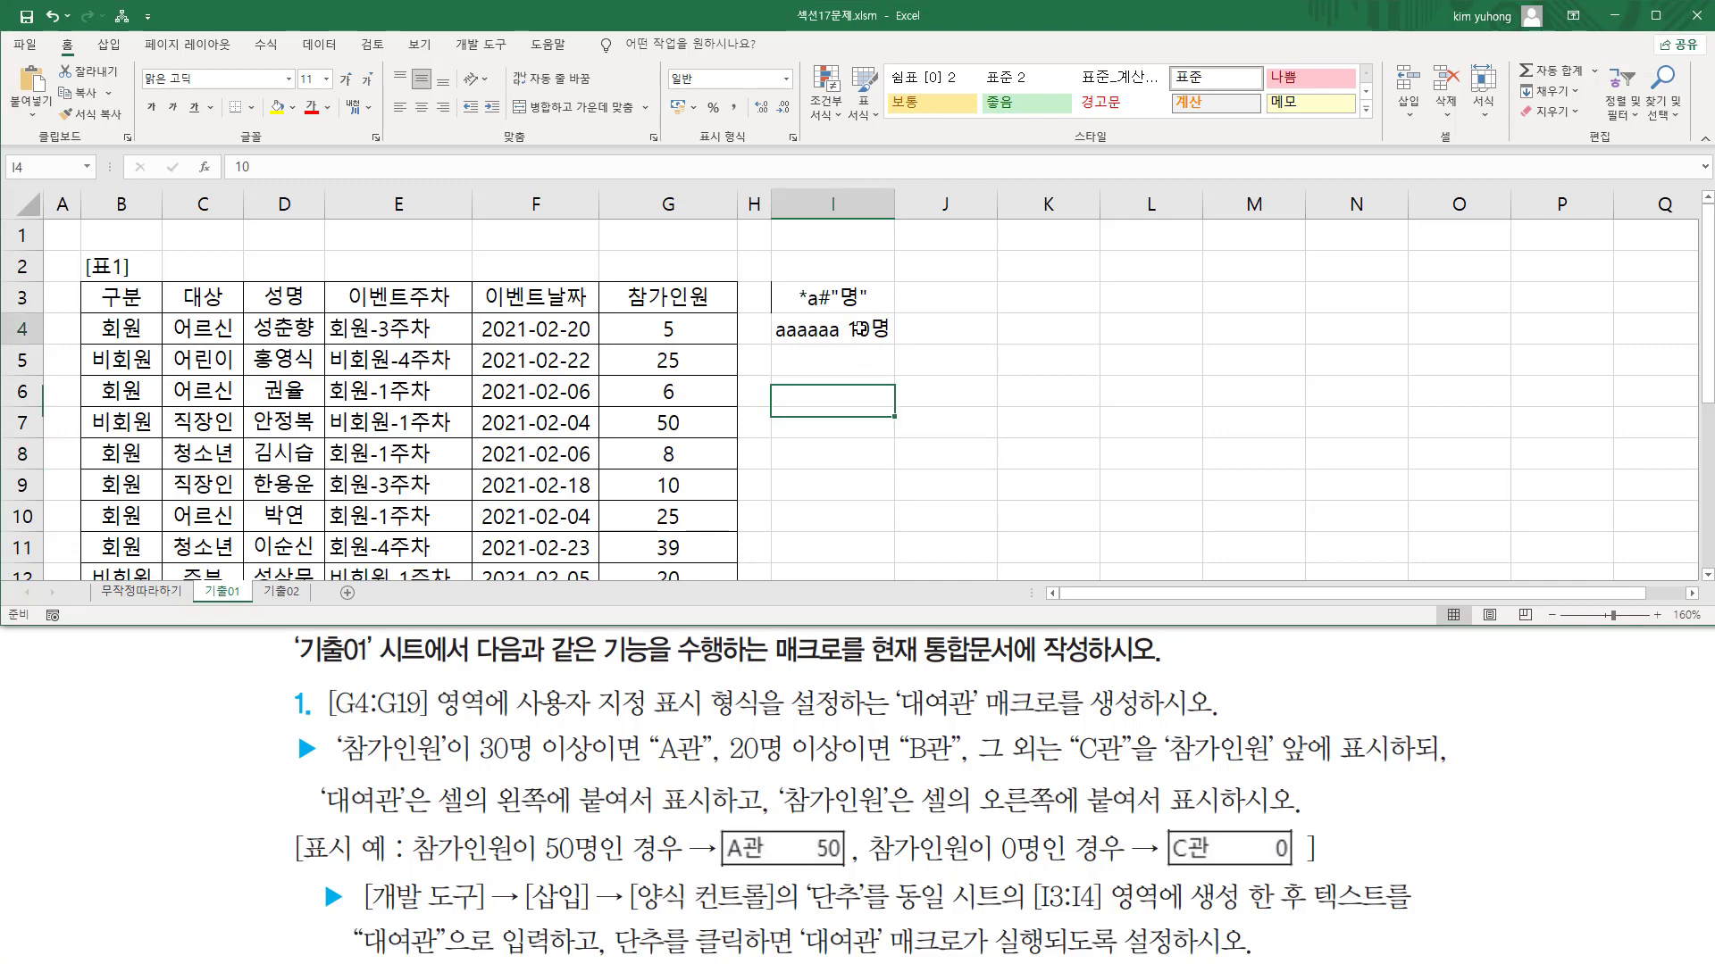
drag(902, 217, 1136, 204)
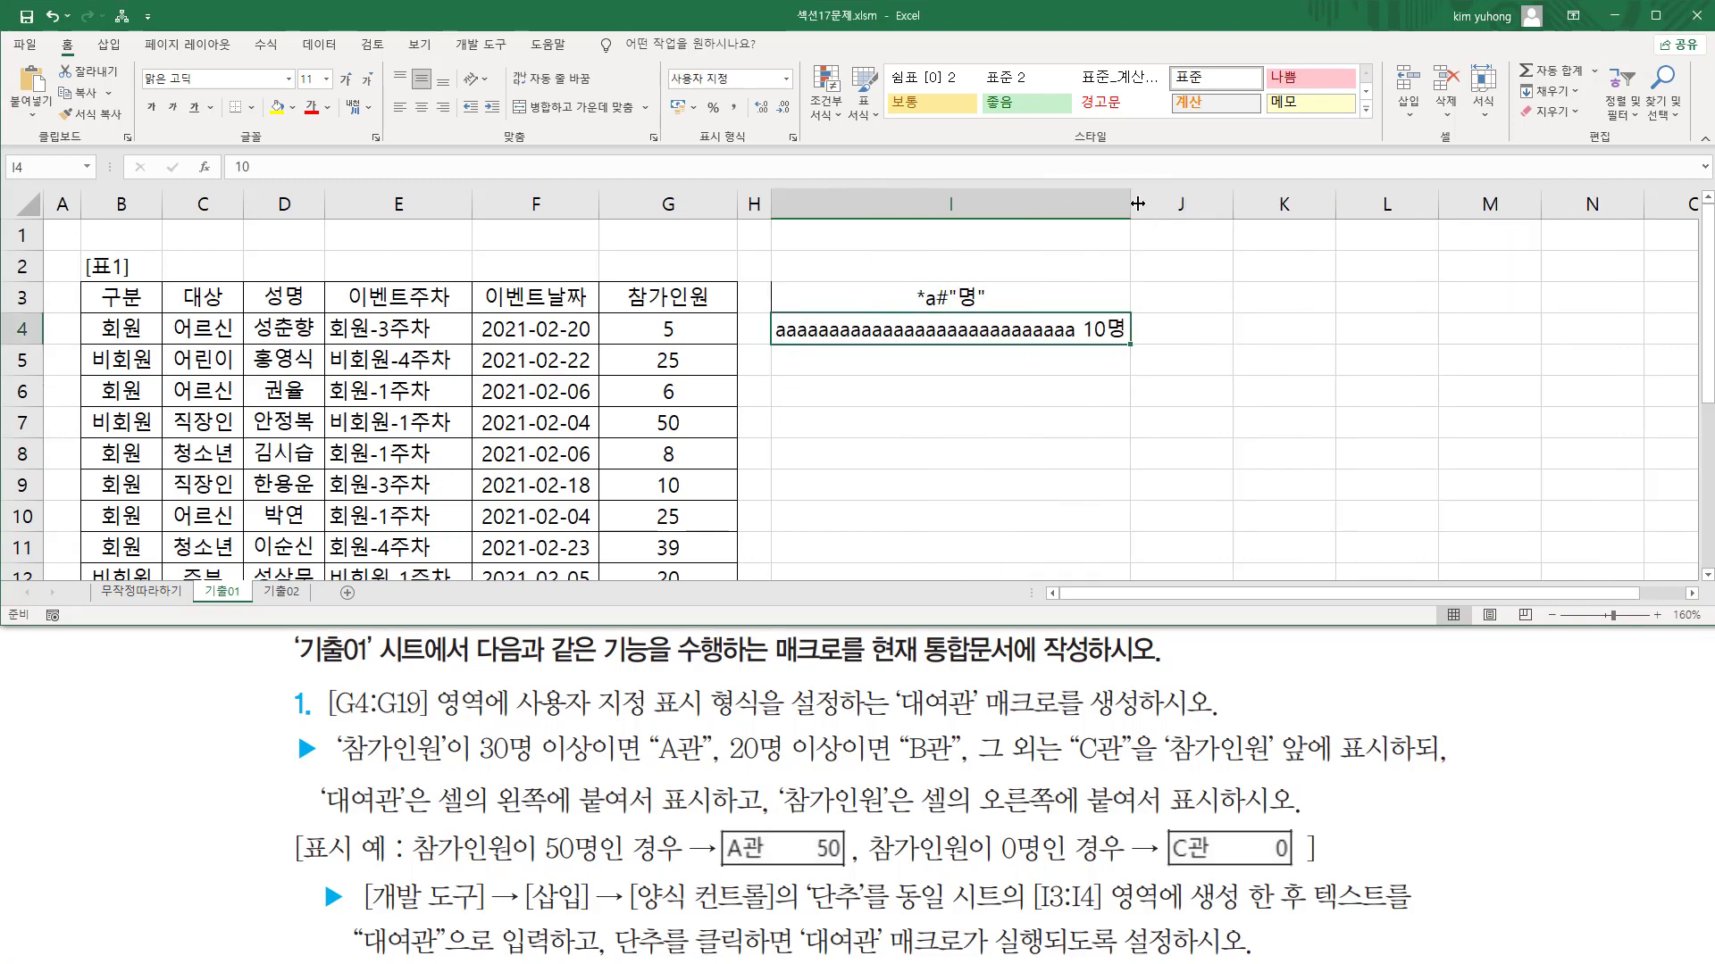
drag(775, 341, 1072, 344)
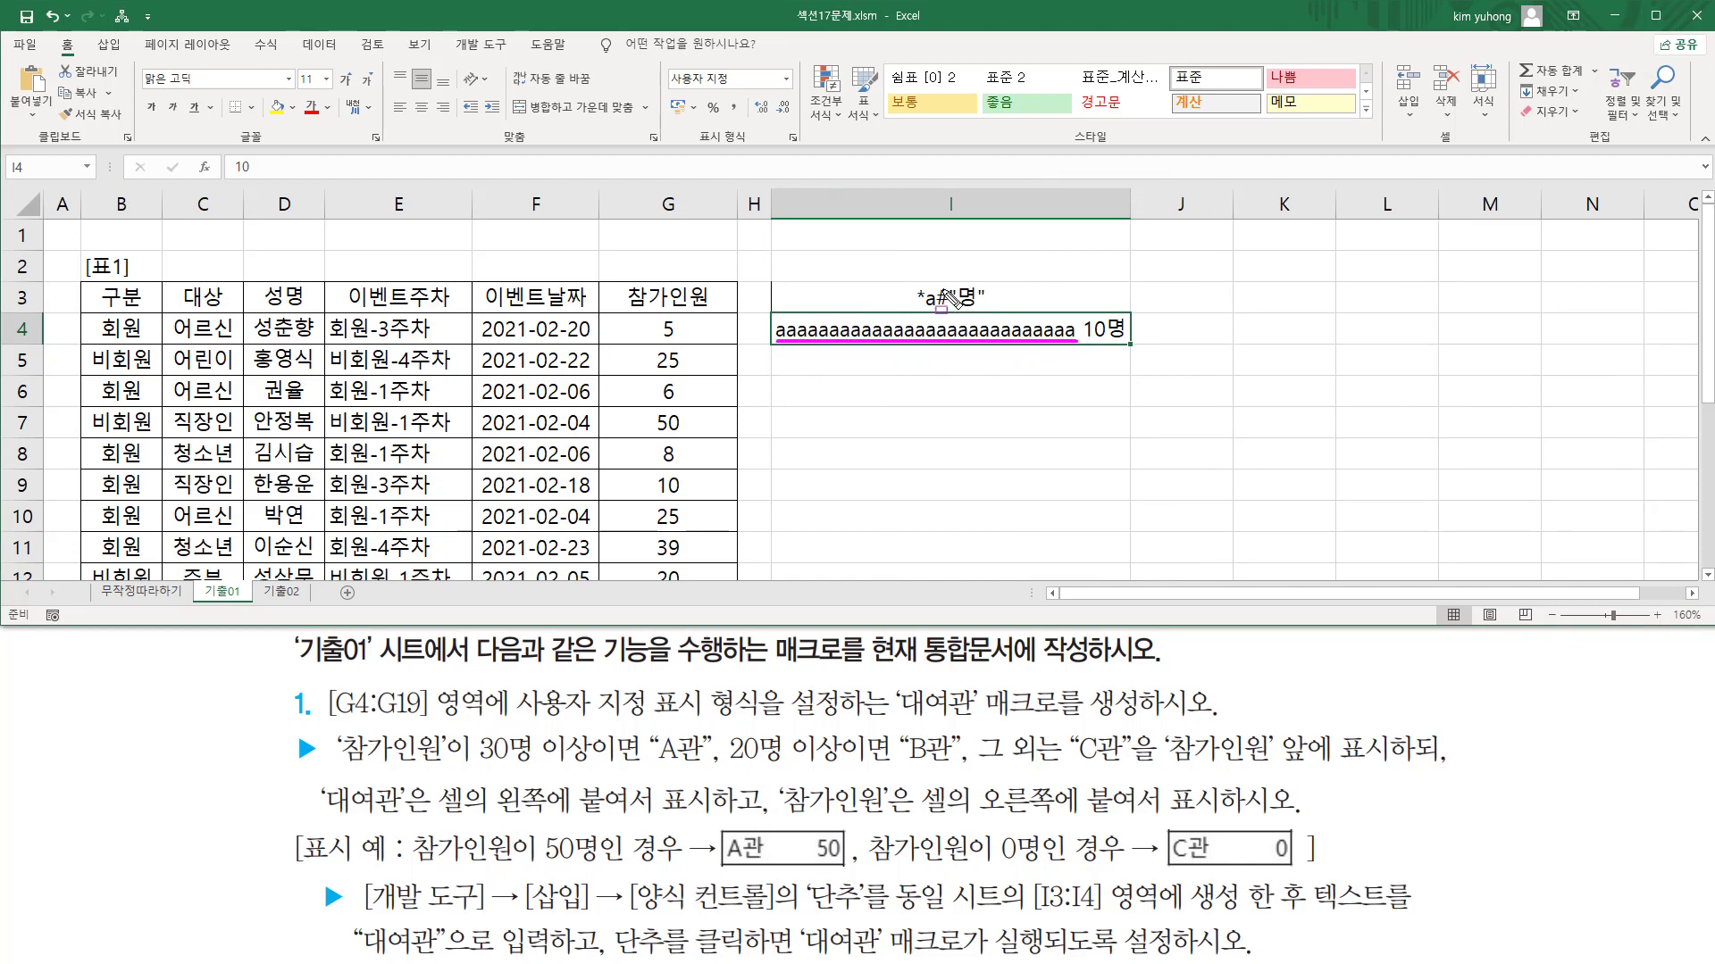
drag(917, 291, 925, 301)
drag(923, 306, 935, 307)
drag(777, 348, 1079, 348)
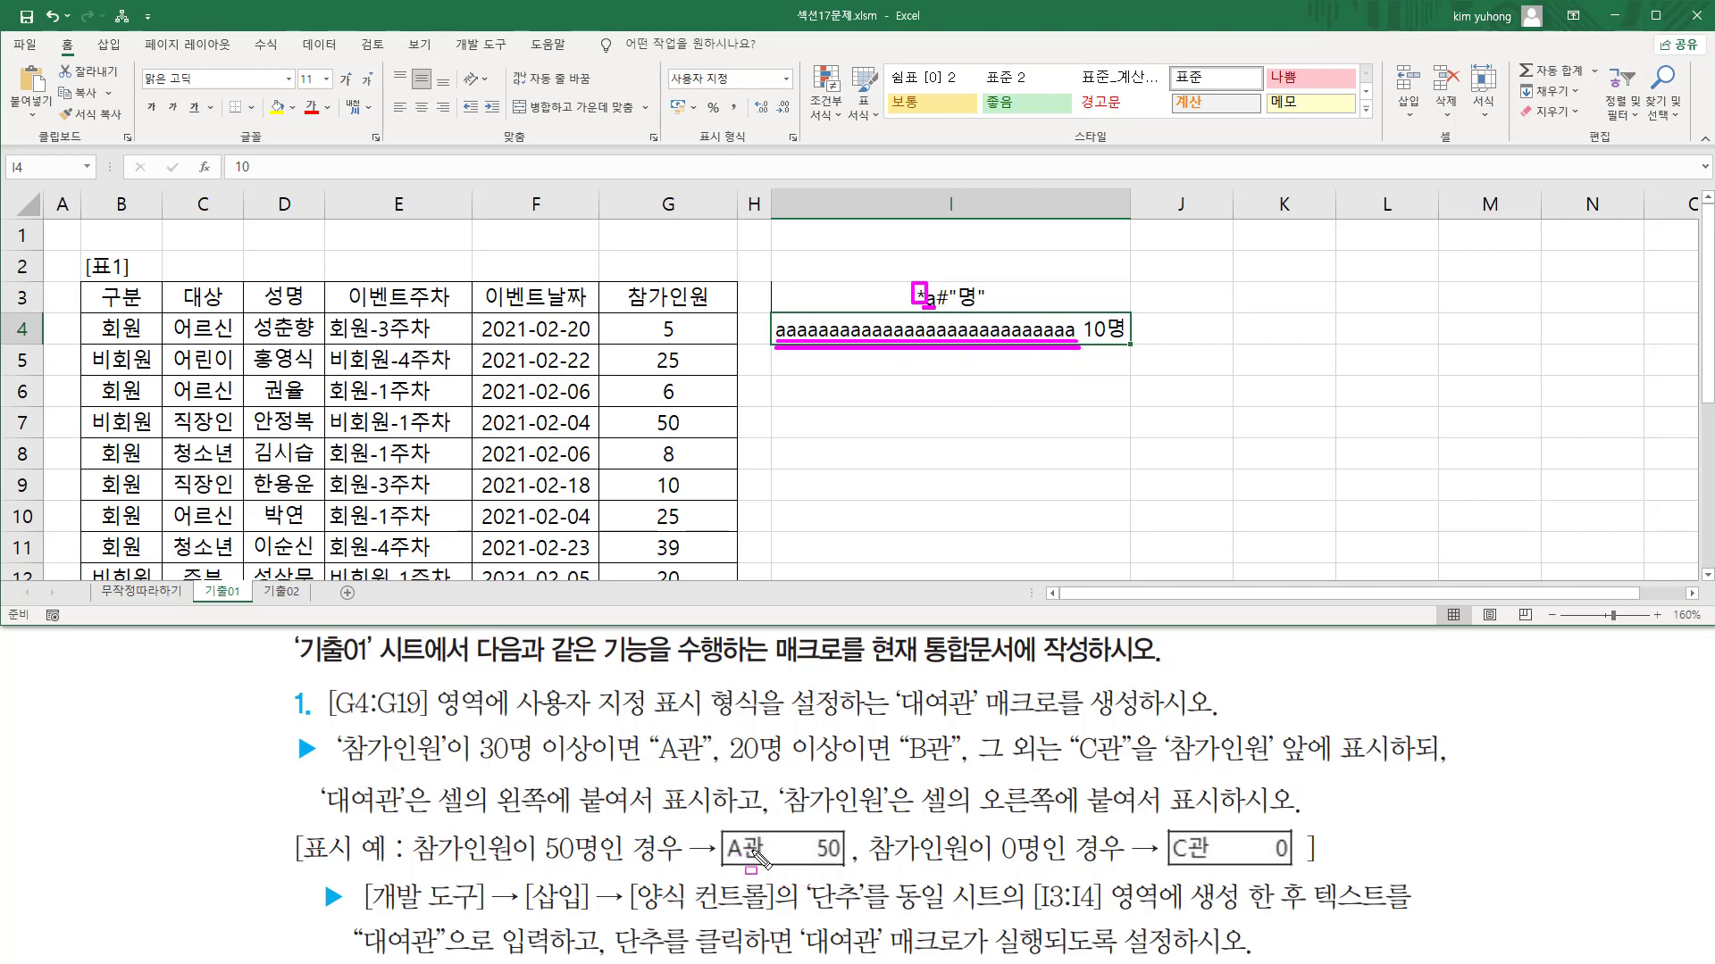
drag(768, 843, 819, 869)
key(Escape)
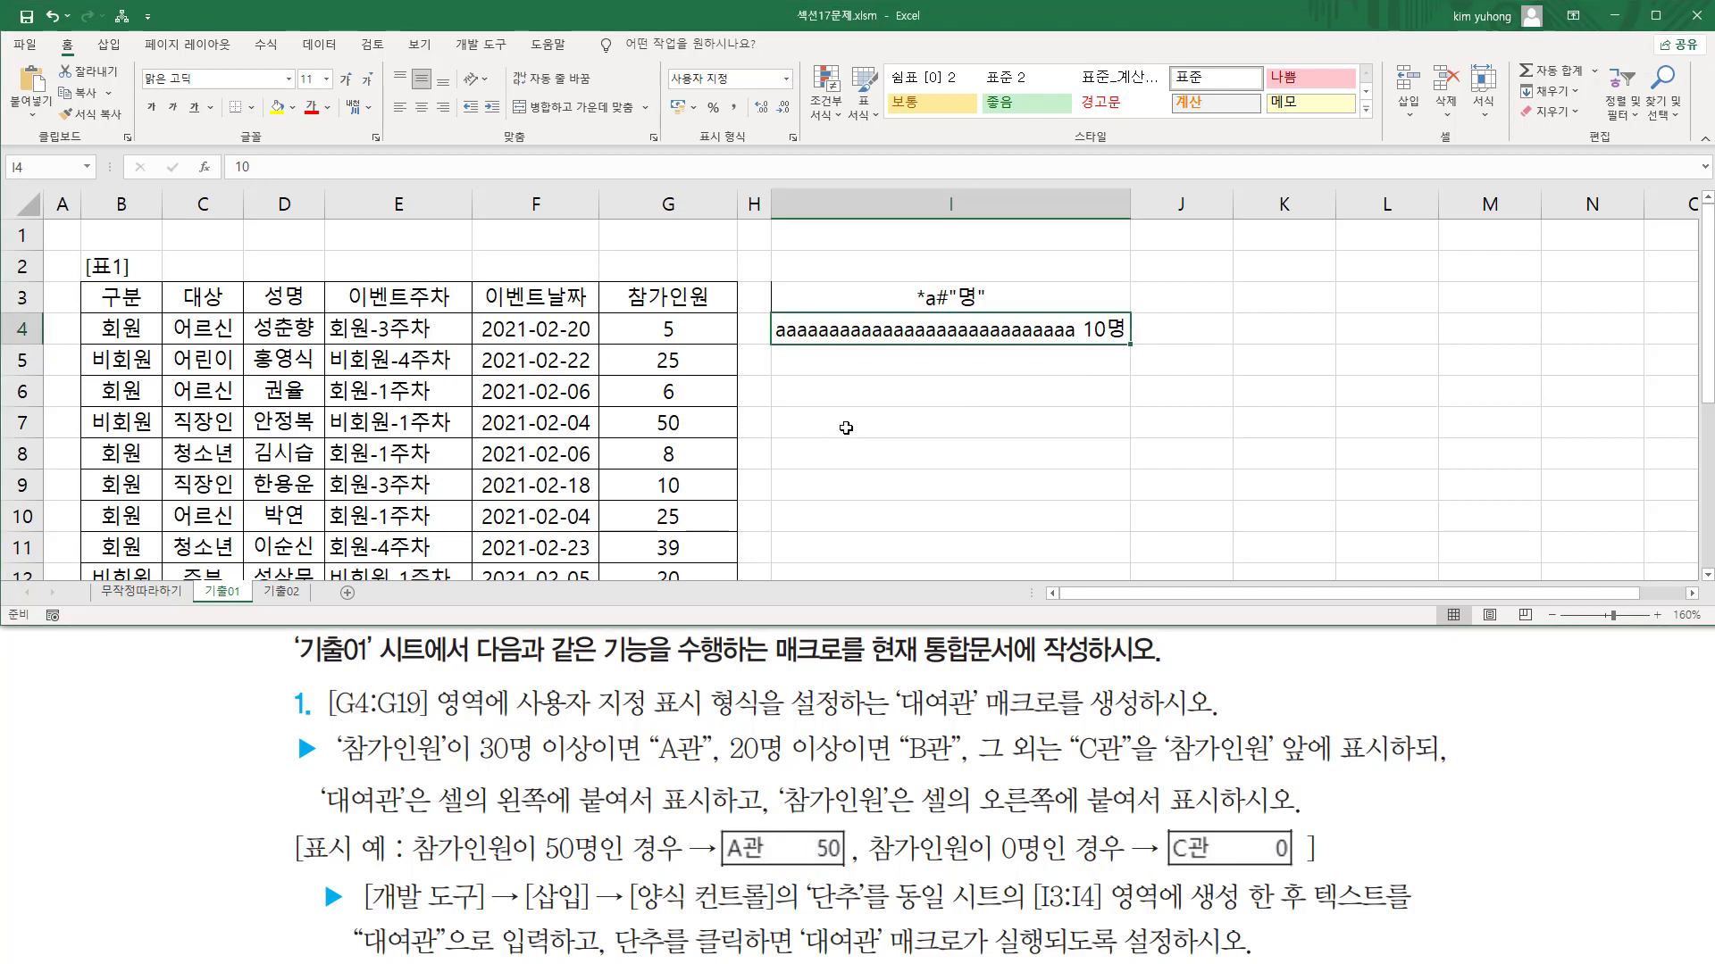
Undo the sample entries and number formats in I3:I4 and the widening of column I
click(900, 388)
drag(1016, 298, 1017, 334)
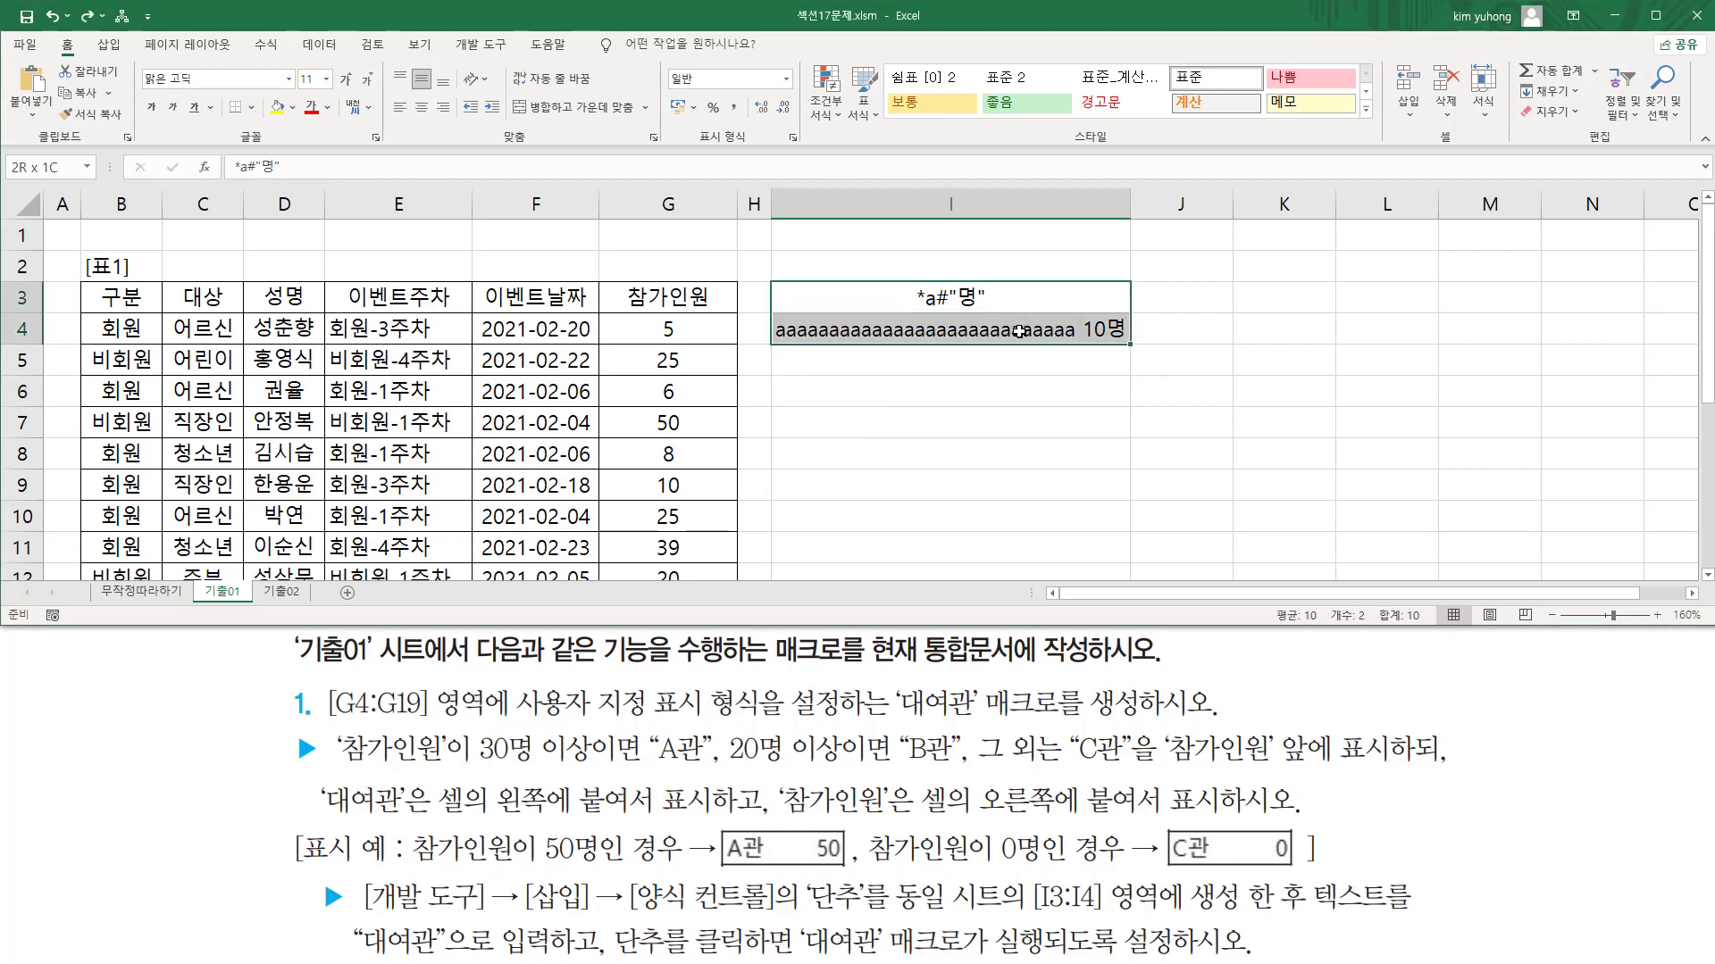
click(982, 404)
key(ctrl+z)
key(ctrl+z)
key(ctrl+z)
key(ctrl+z)
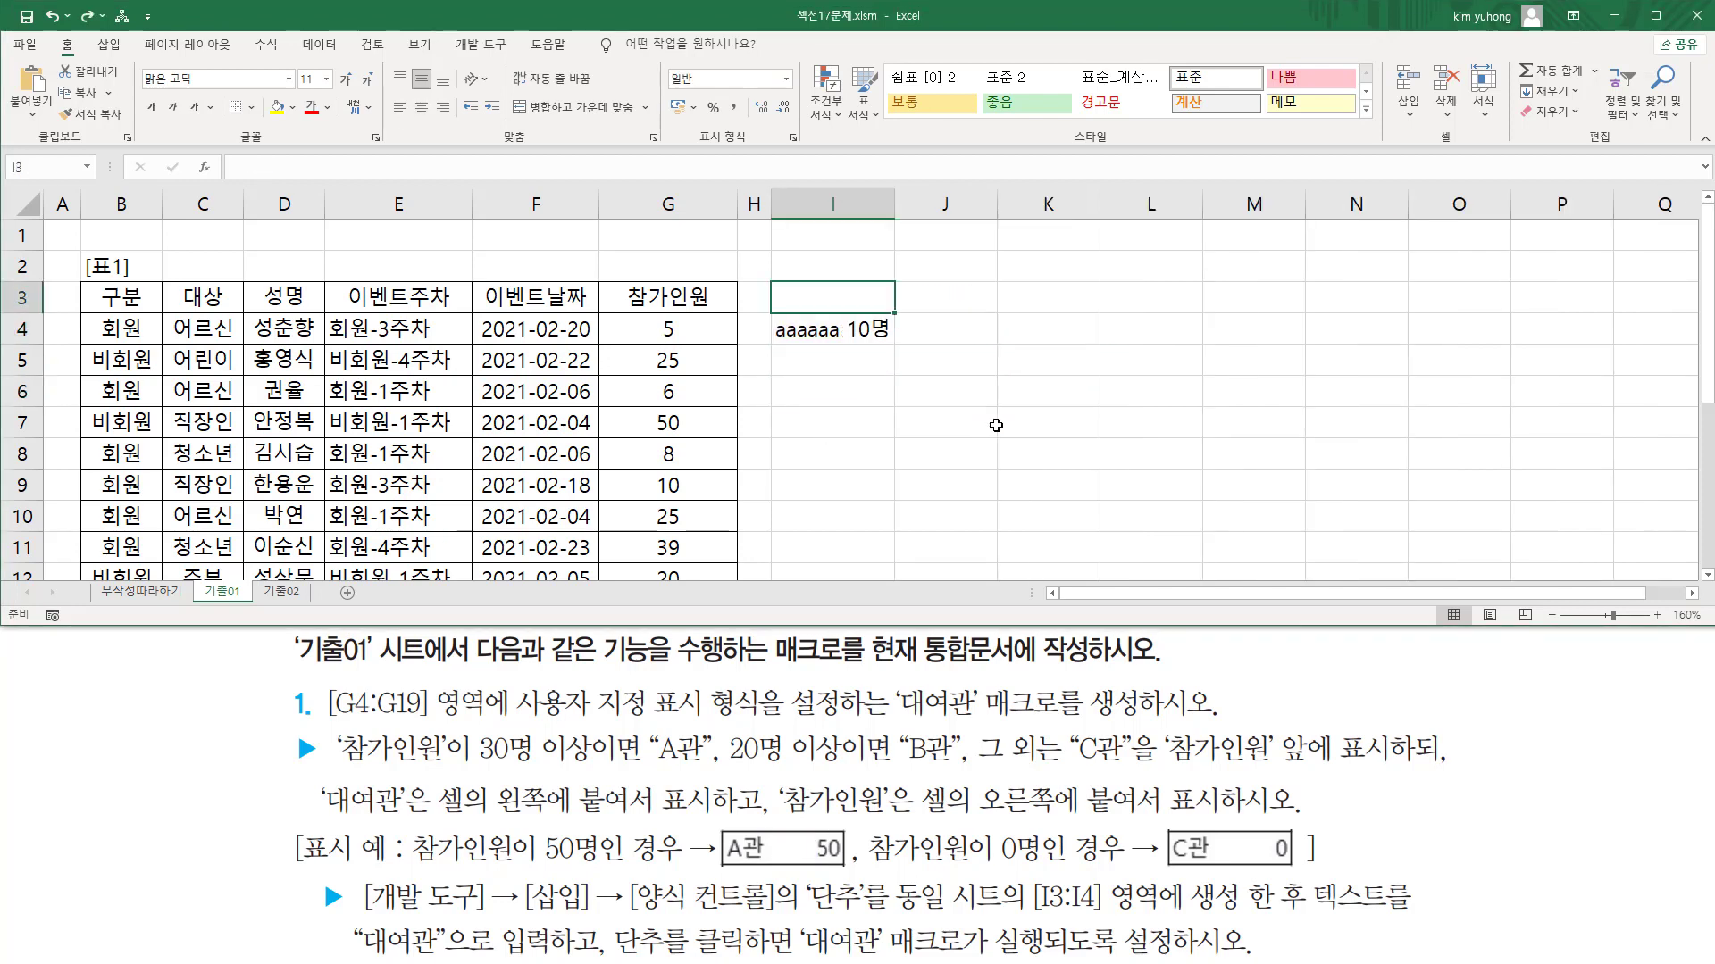
key(ctrl+z)
key(ctrl+z)
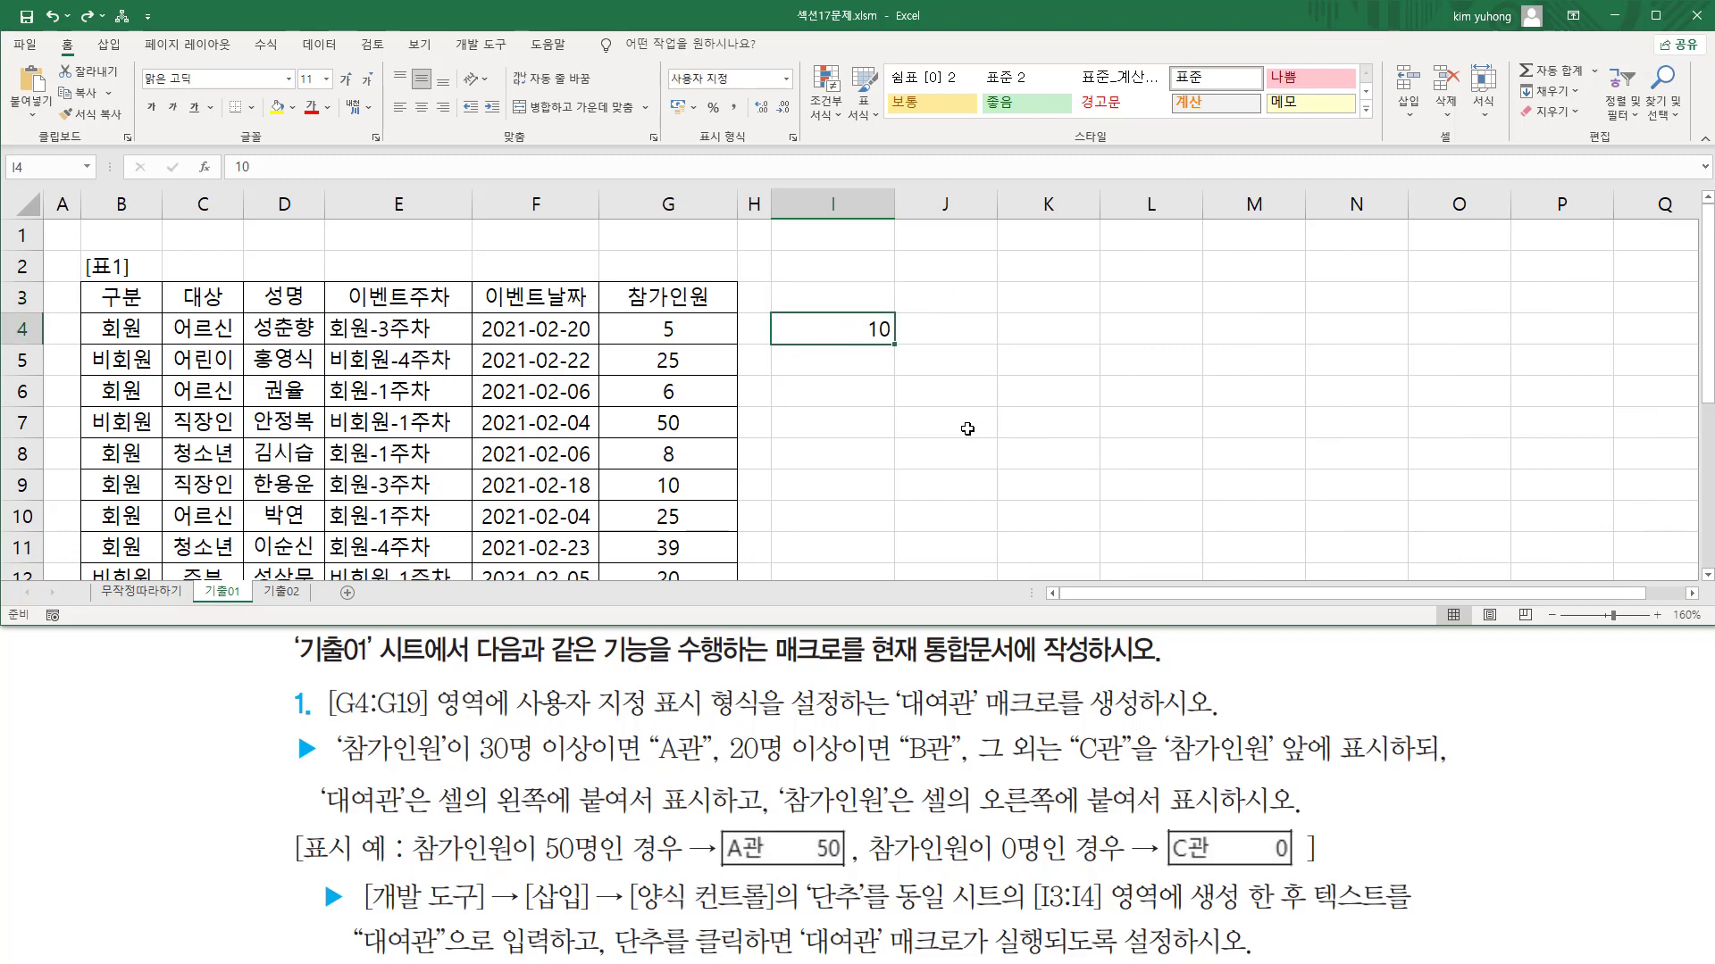
click(877, 432)
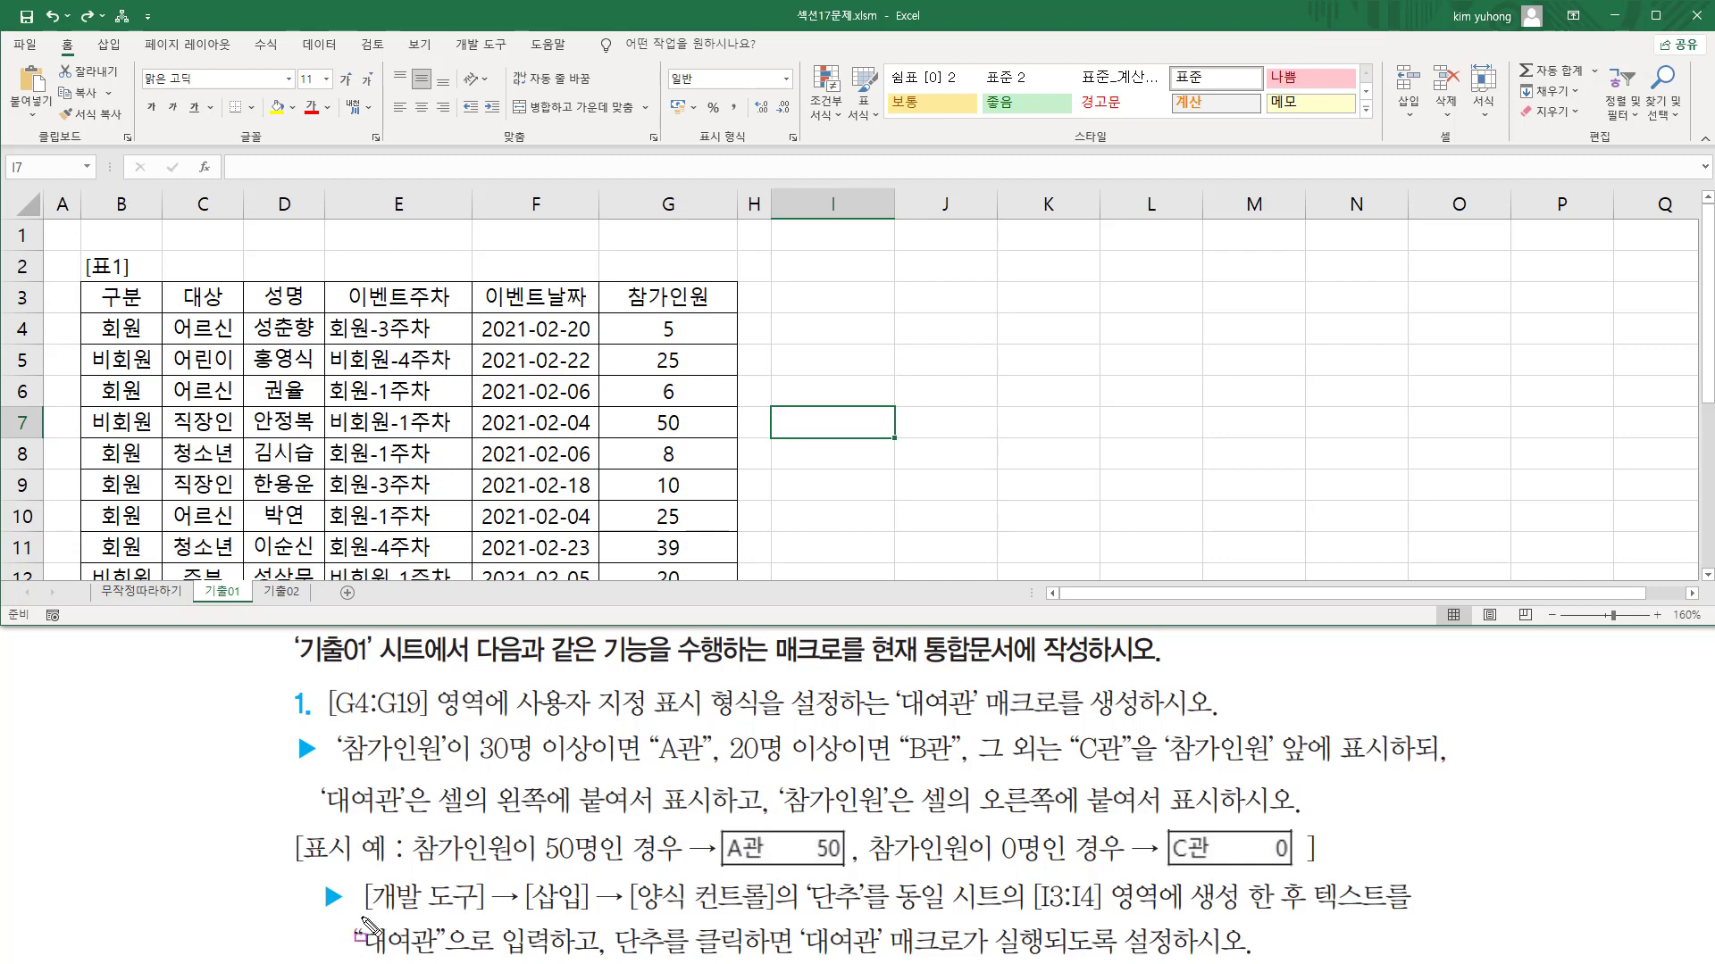
mouse_move(358, 913)
mouse_down()
mouse_move(804, 903)
mouse_move(866, 920)
mouse_up()
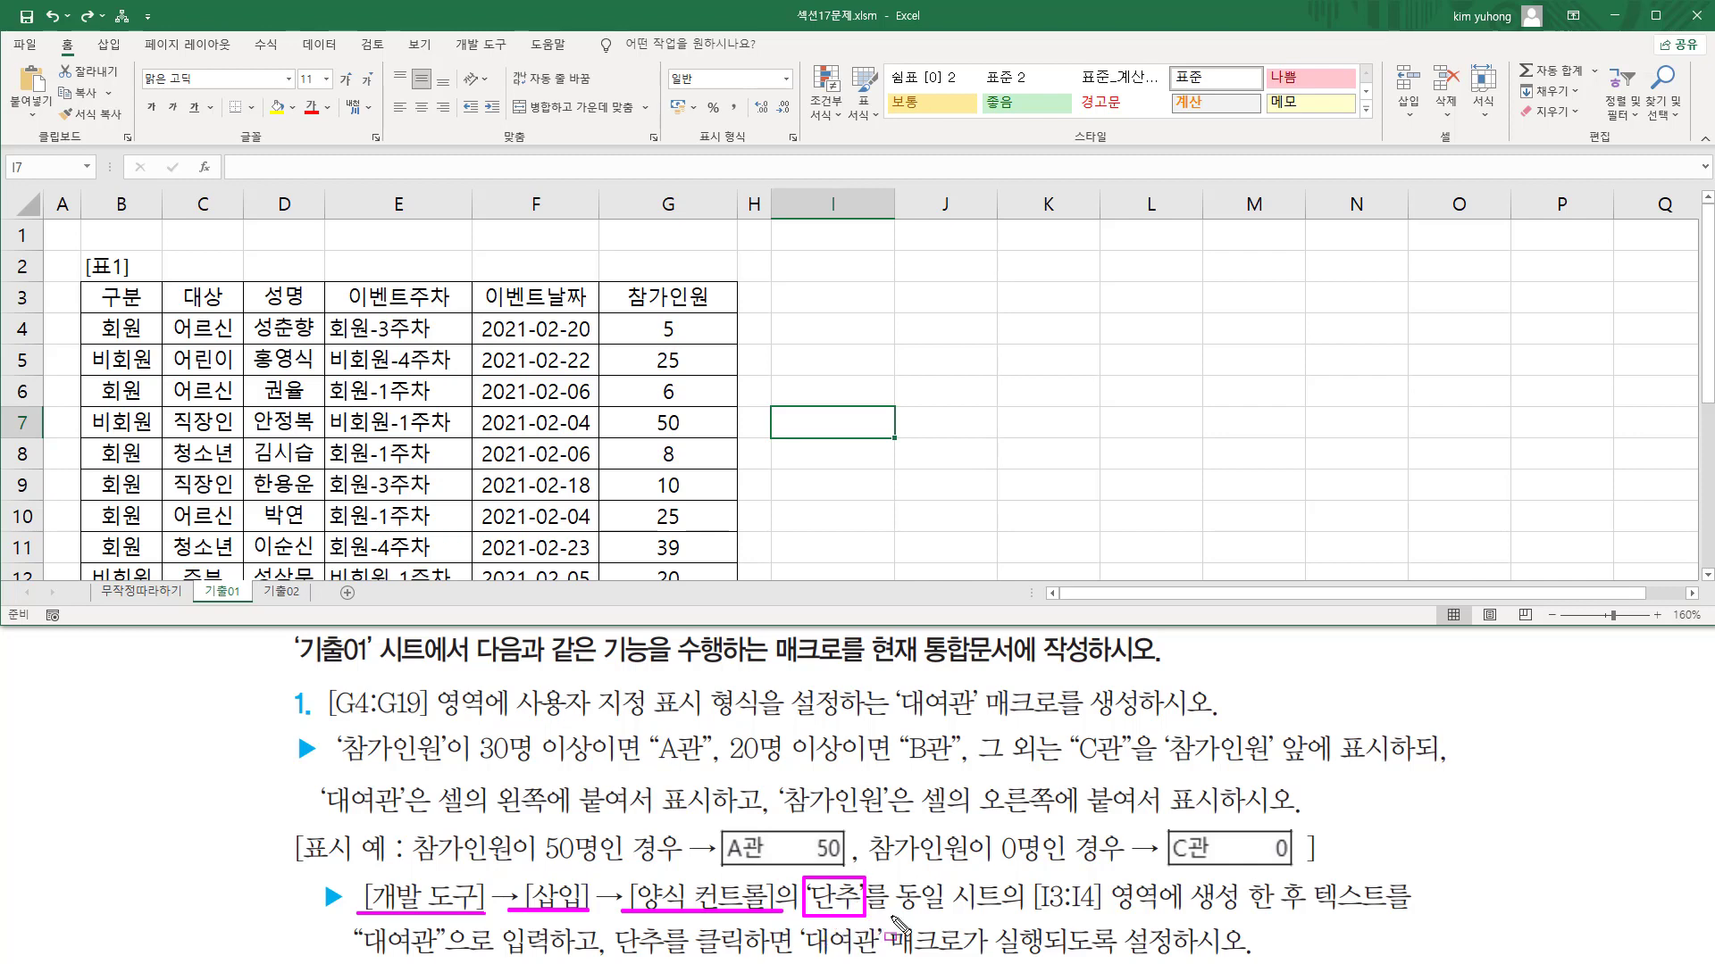
mouse_move(1029, 915)
mouse_down()
mouse_move(1101, 916)
mouse_move(1027, 893)
mouse_move(1112, 873)
mouse_move(1112, 917)
mouse_move(1303, 915)
mouse_up()
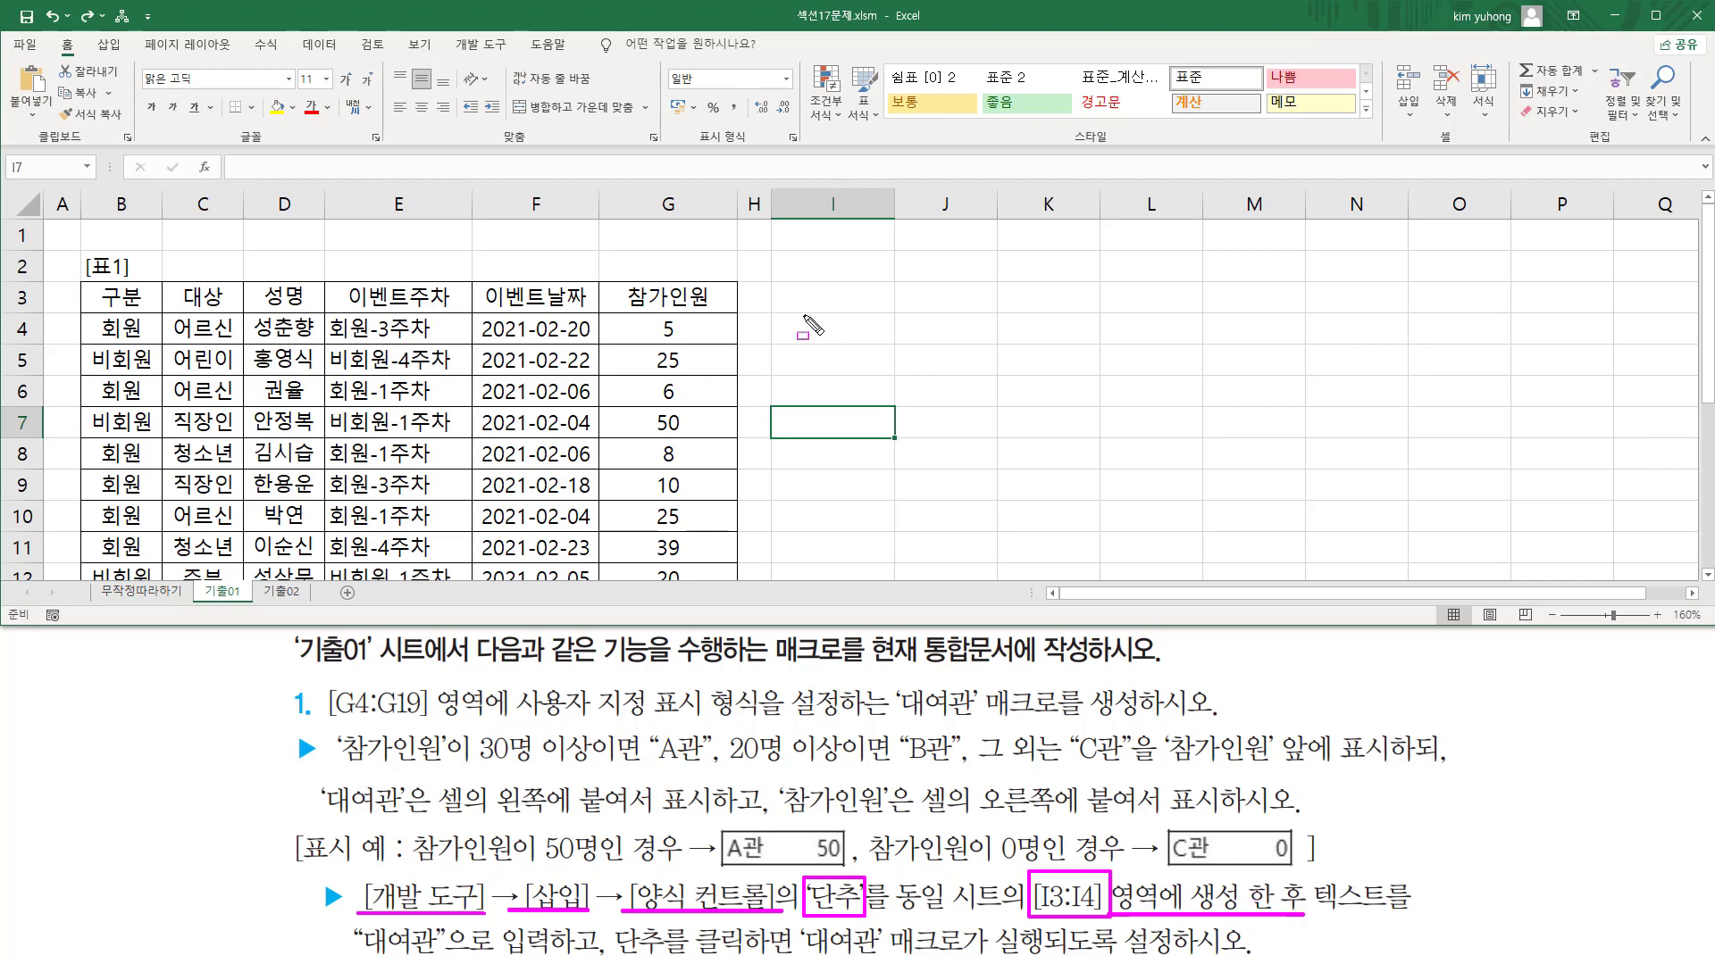
drag(774, 279, 895, 347)
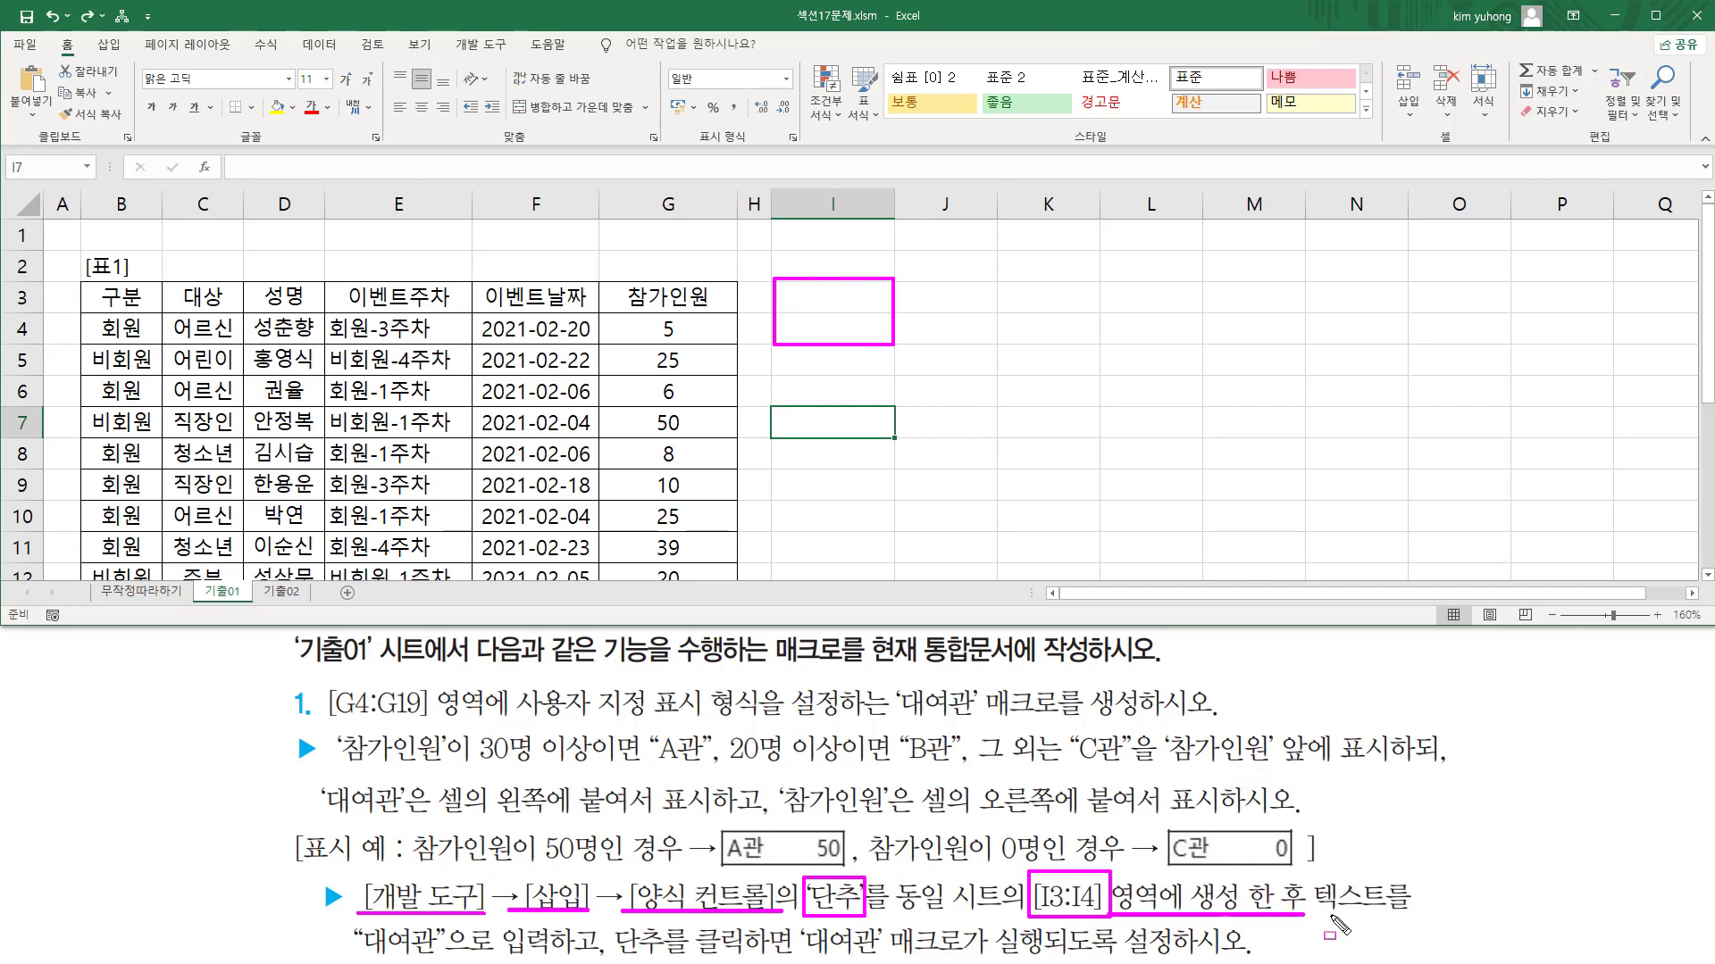
drag(1320, 912, 1416, 912)
mouse_move(384, 956)
mouse_down()
mouse_move(774, 959)
mouse_move(813, 918)
mouse_move(965, 919)
mouse_move(1071, 961)
mouse_move(1049, 962)
mouse_up()
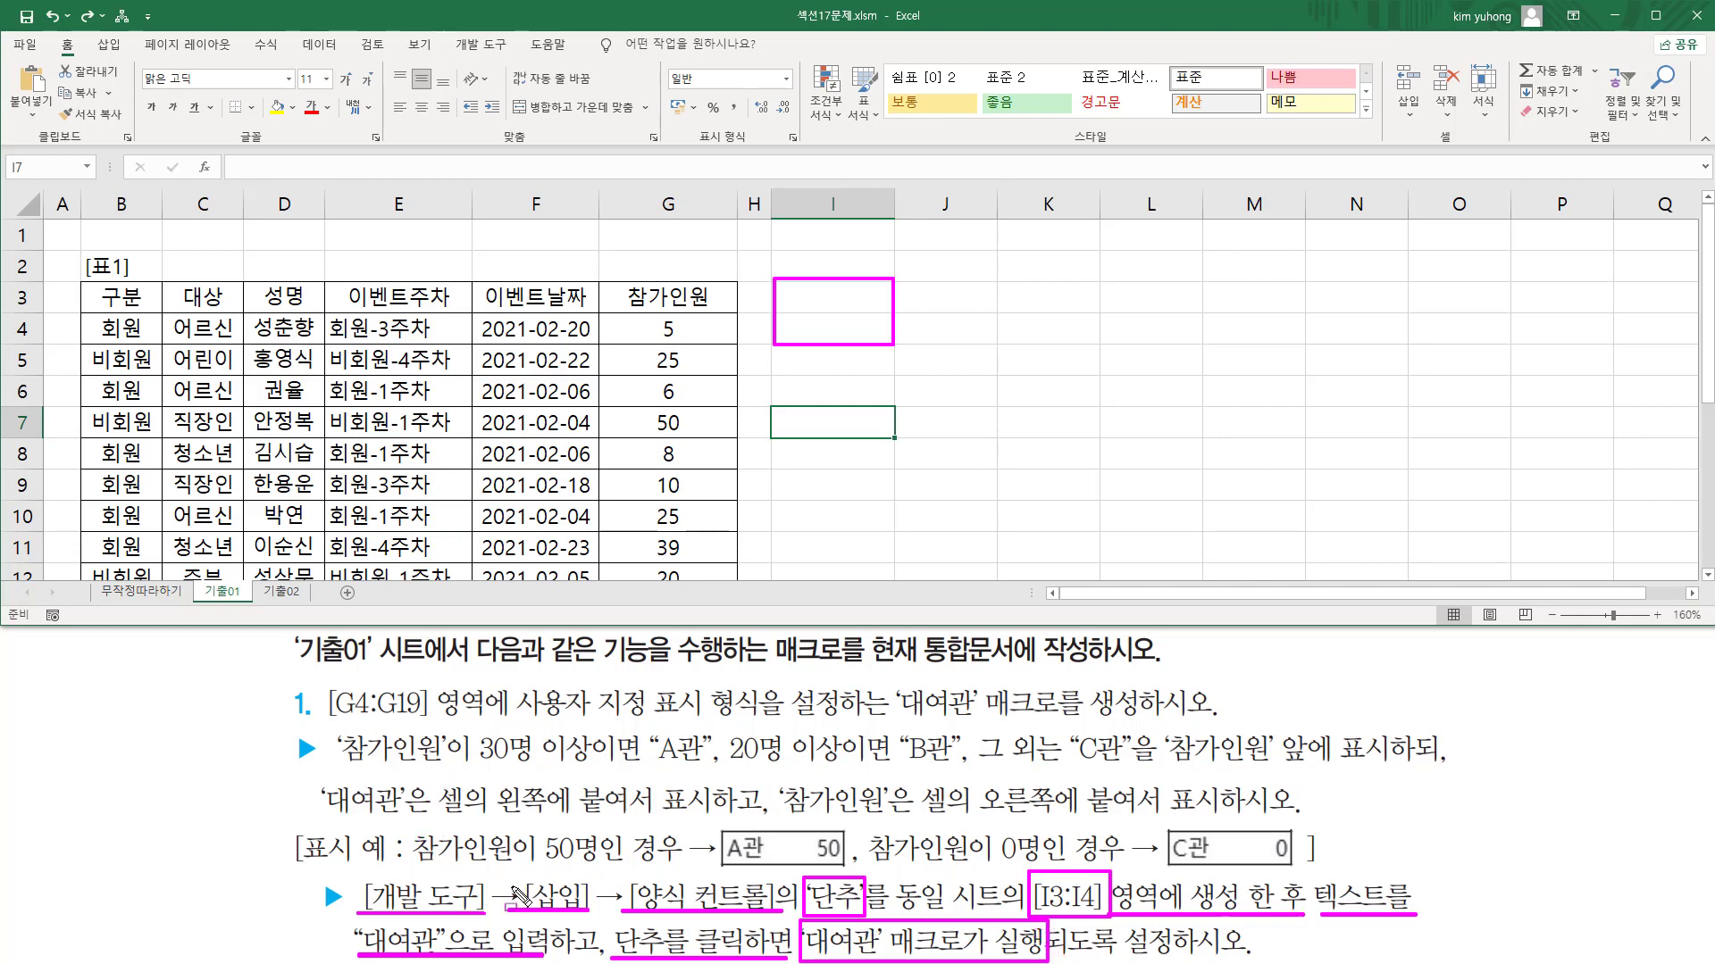
key(Escape)
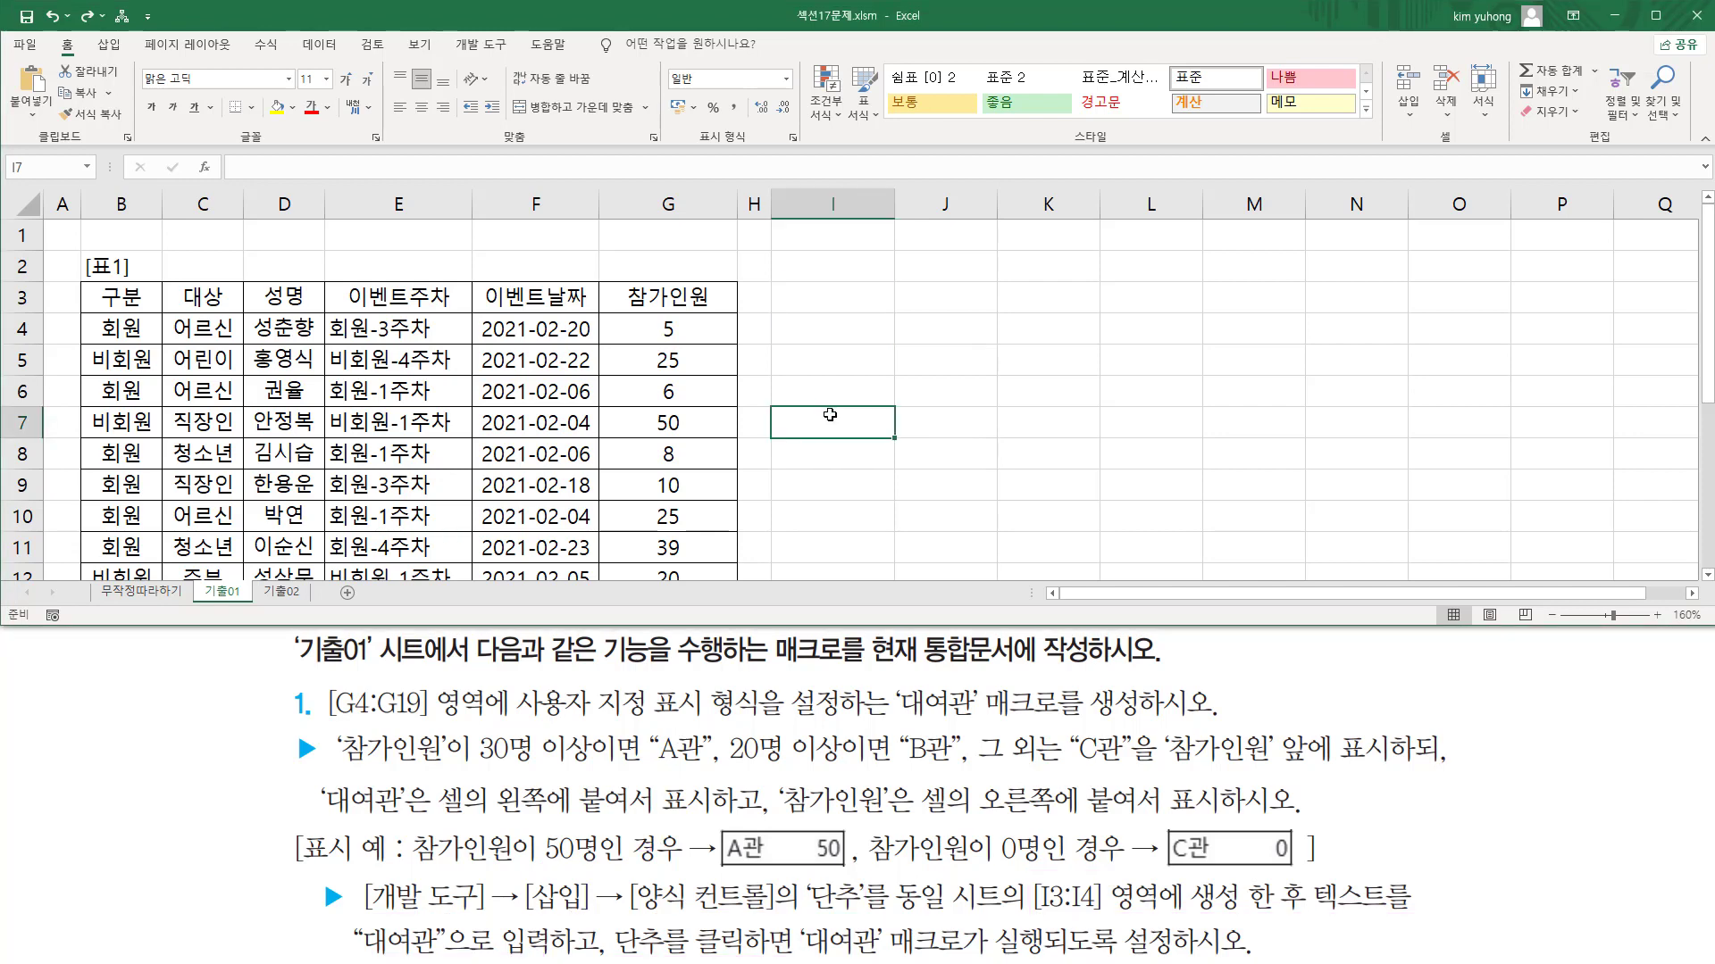
Insert a form control button (단추) that exactly covers cells I3:I4
click(482, 46)
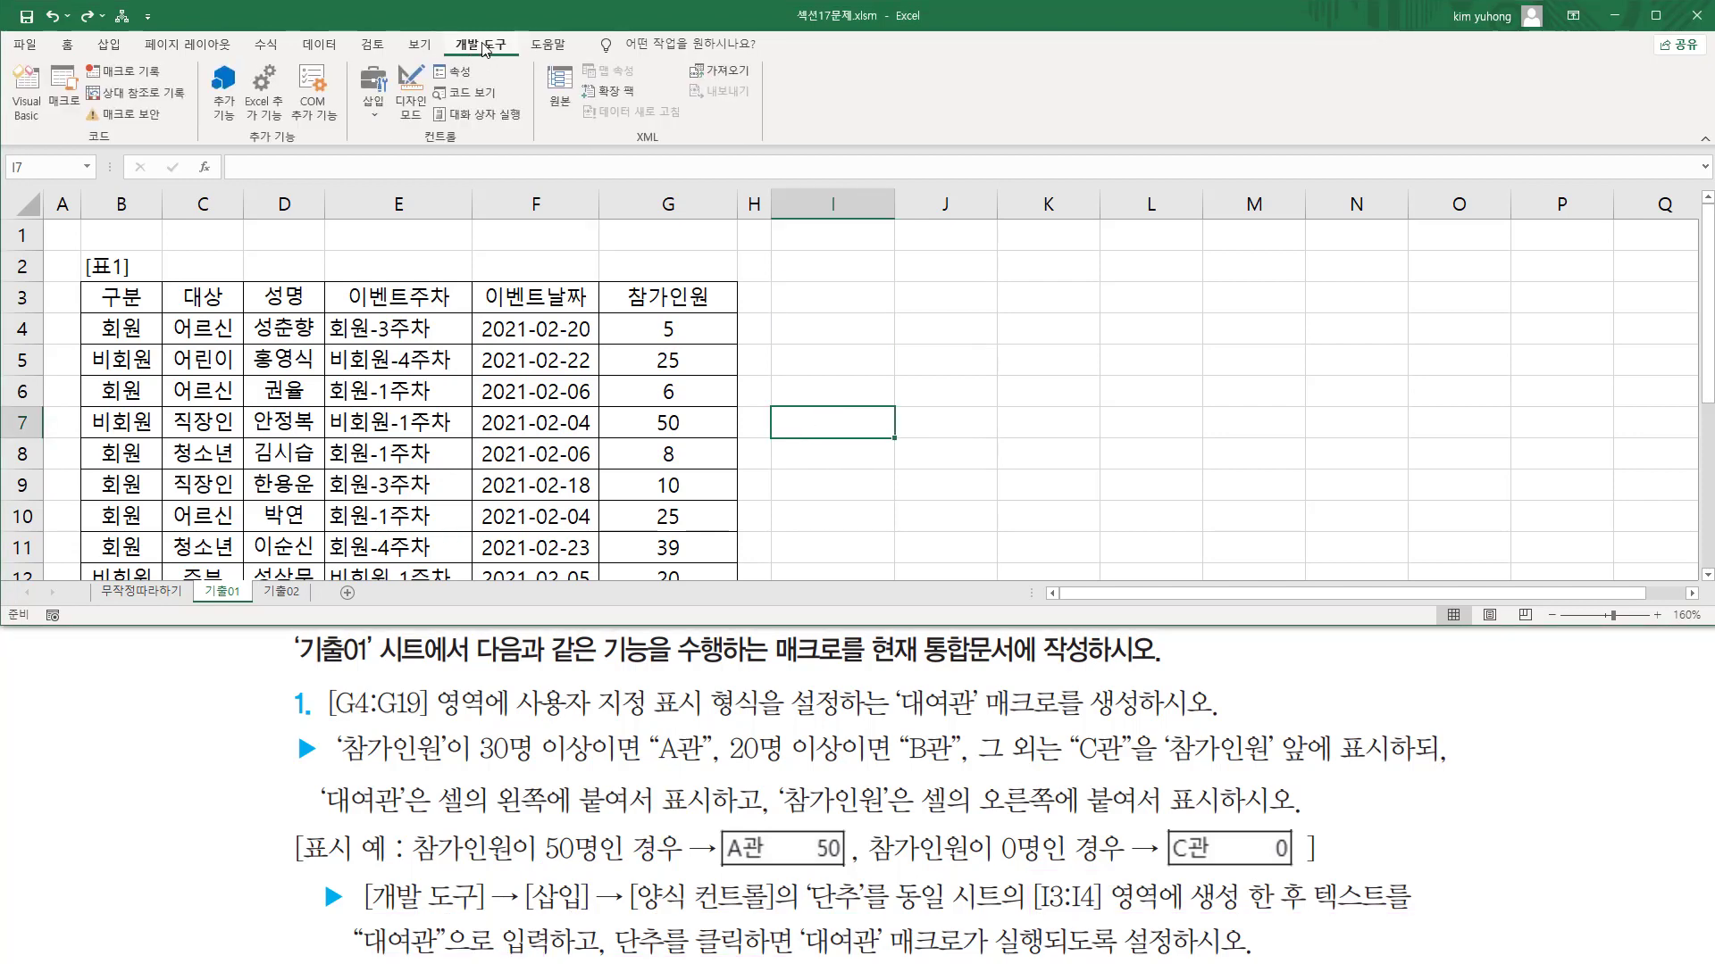
click(373, 111)
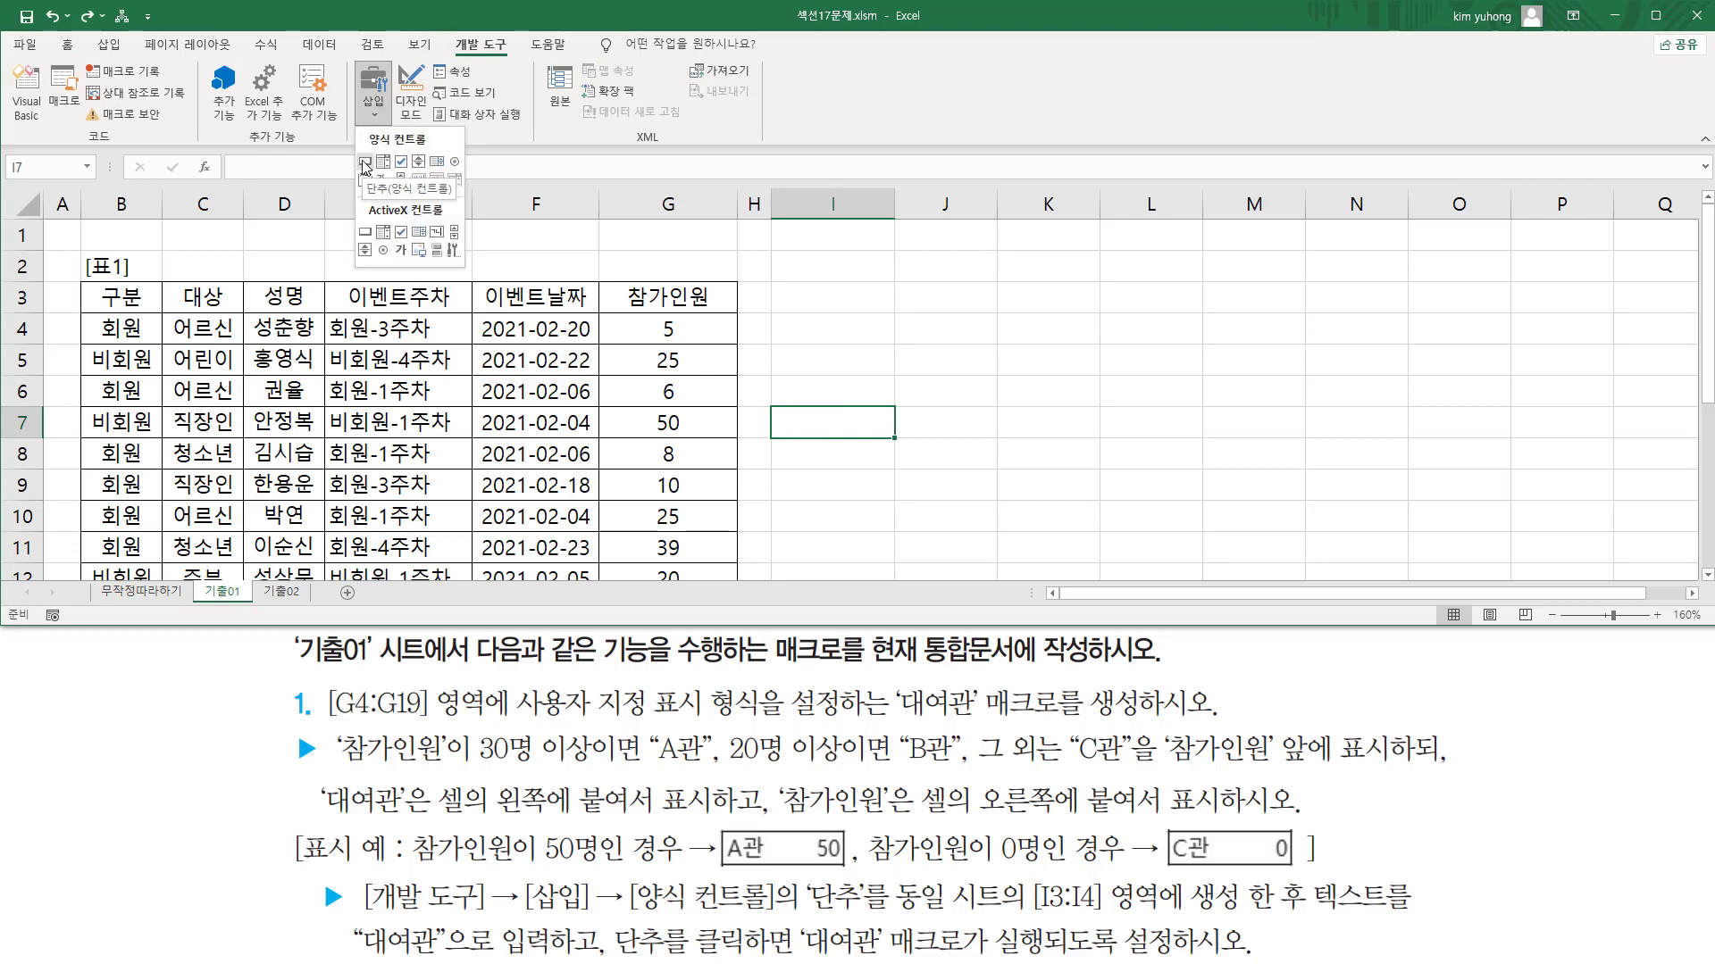
click(365, 163)
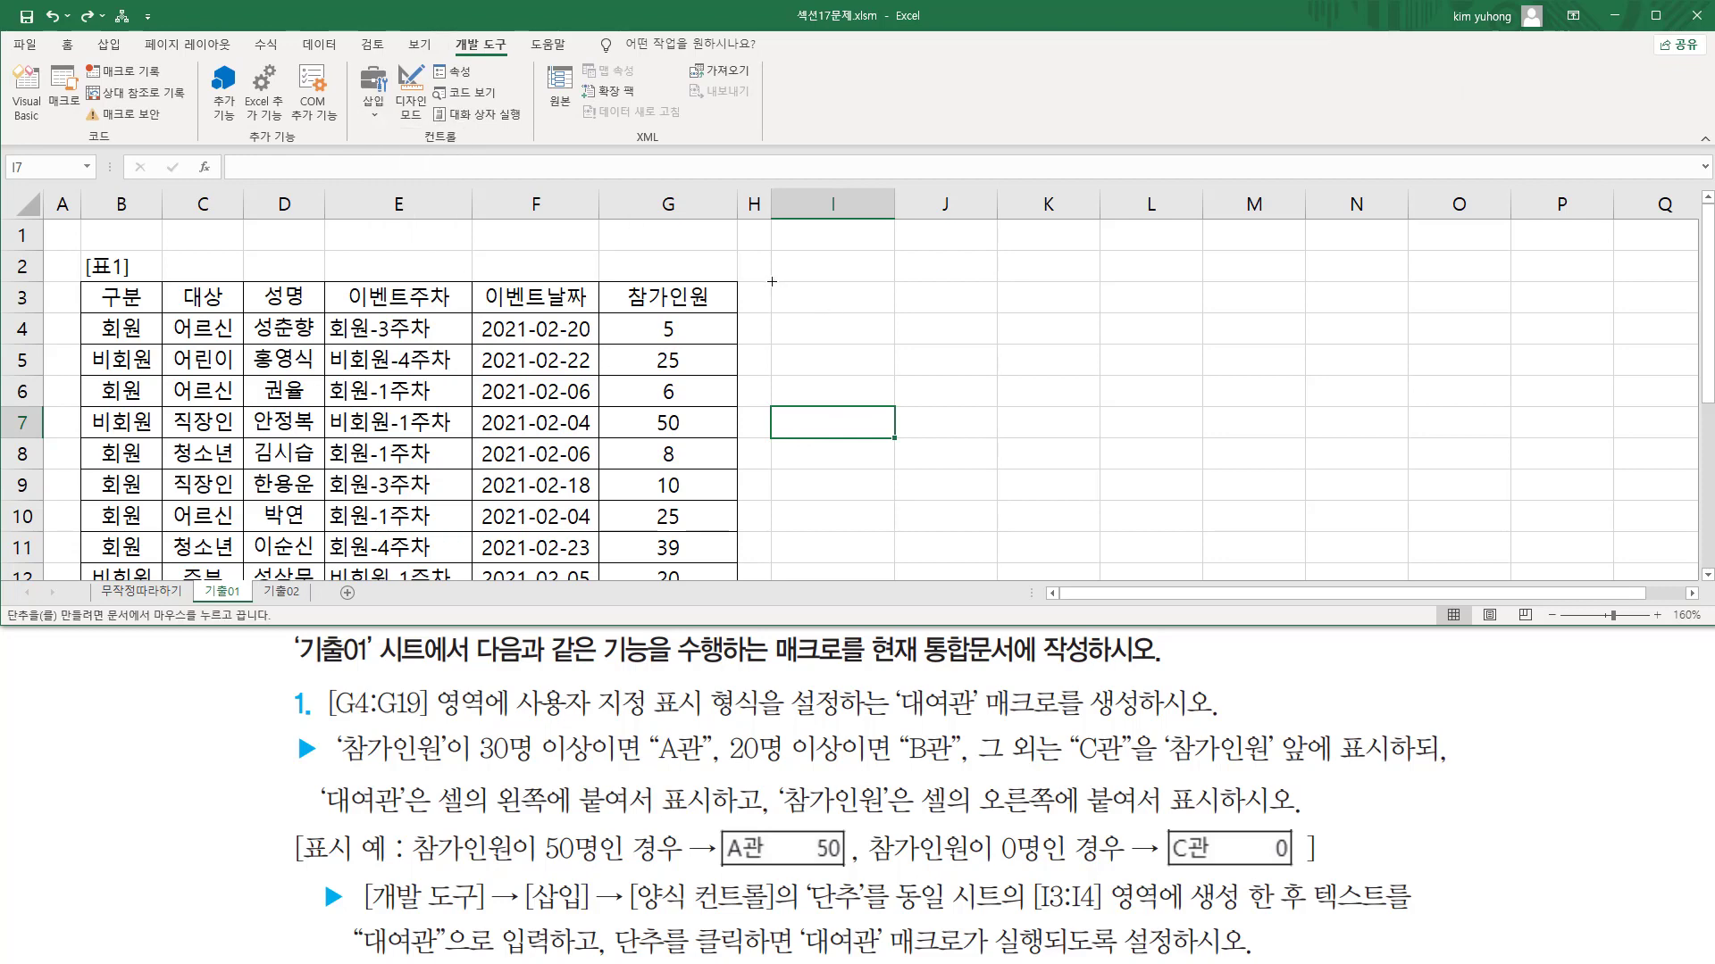
mouse_move(770, 280)
mouse_down()
mouse_move(812, 313)
mouse_move(889, 319)
mouse_move(868, 342)
mouse_up()
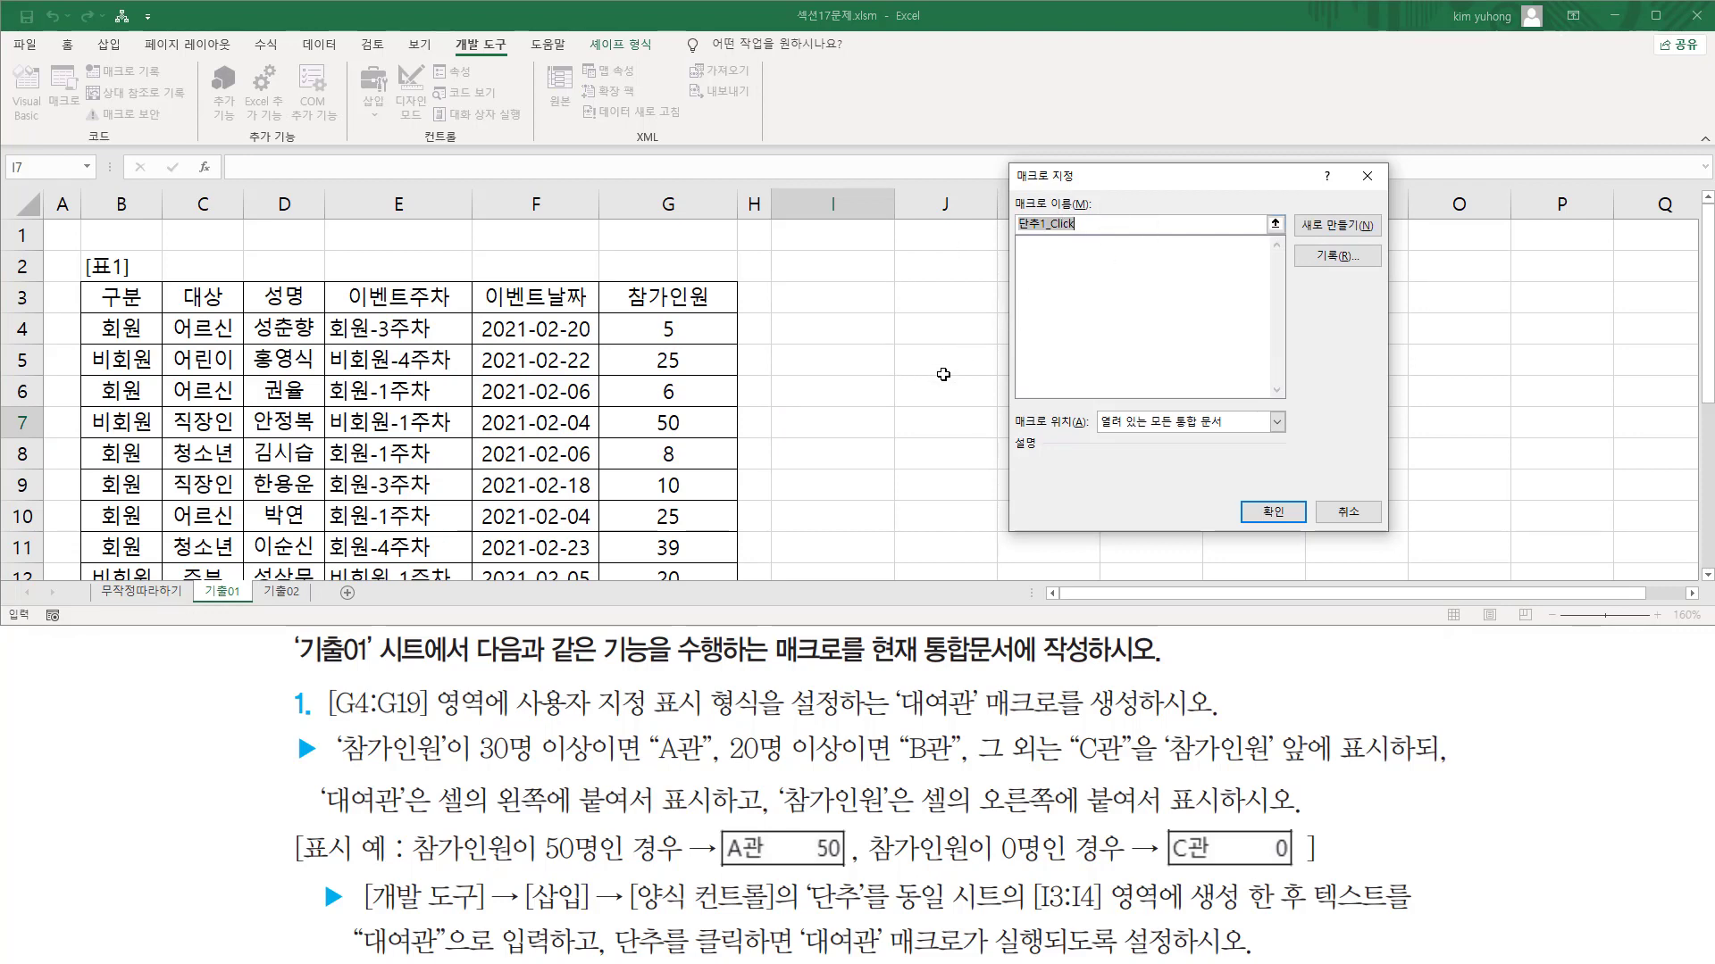
Start recording a macro named 대여관 for the new button, stored in the current workbook (현재 통합 문서)
text(eo)
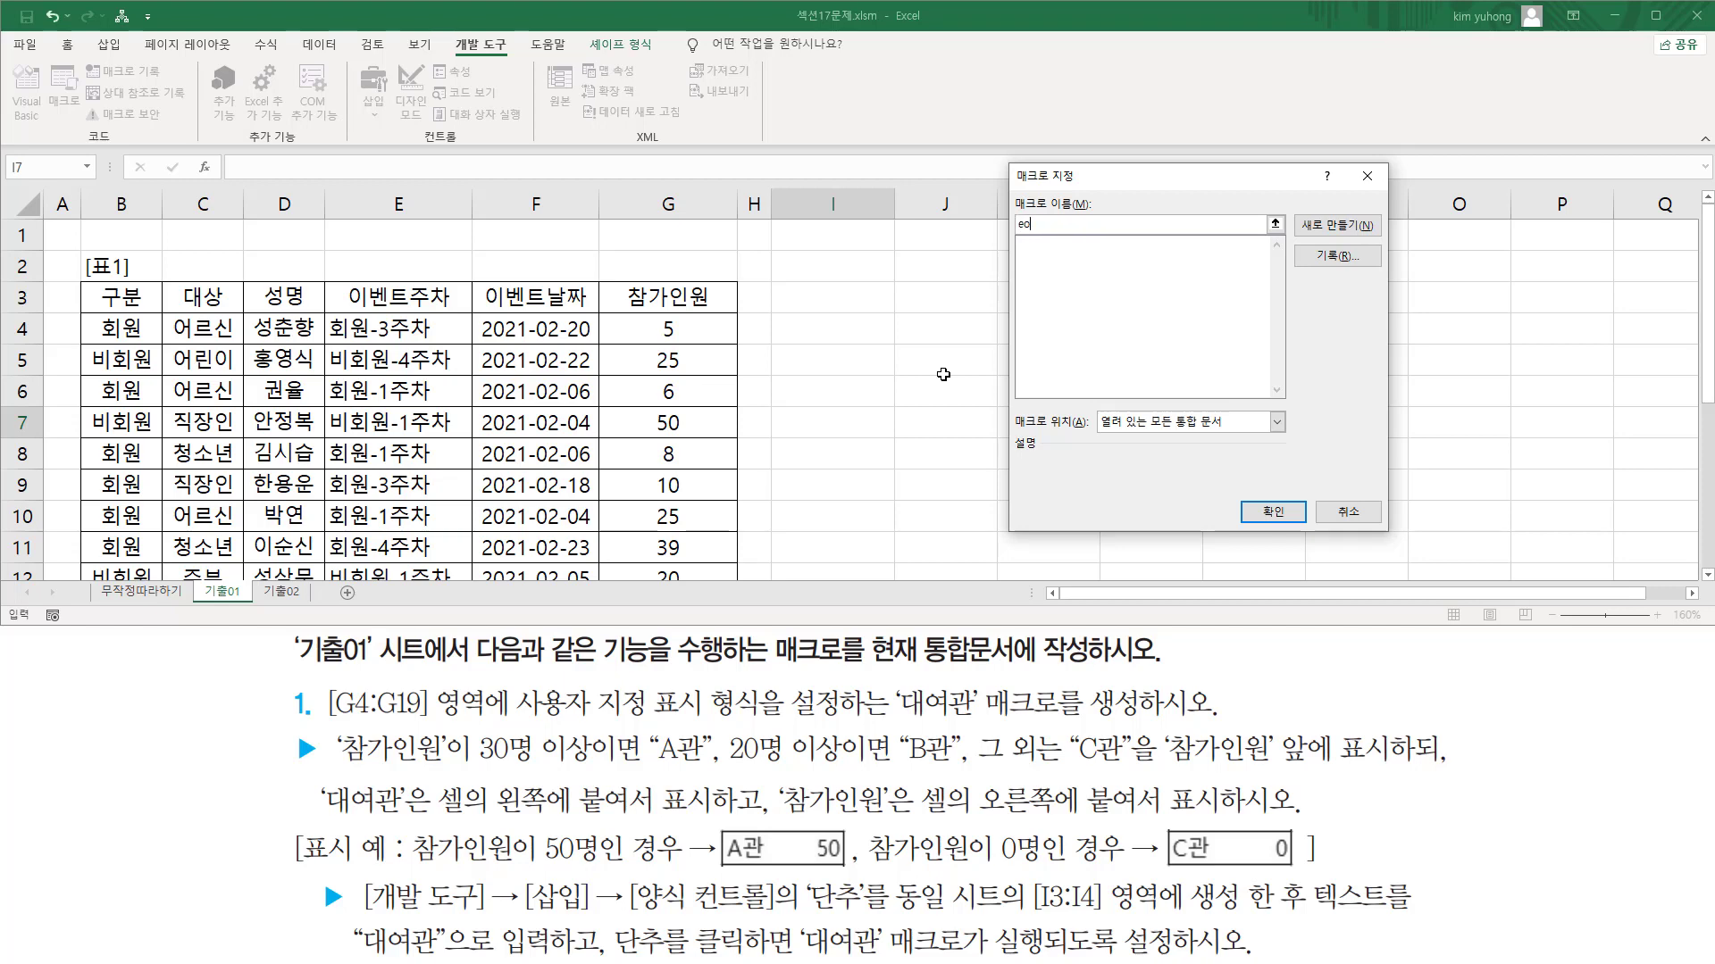
text(durhks)
click(1317, 259)
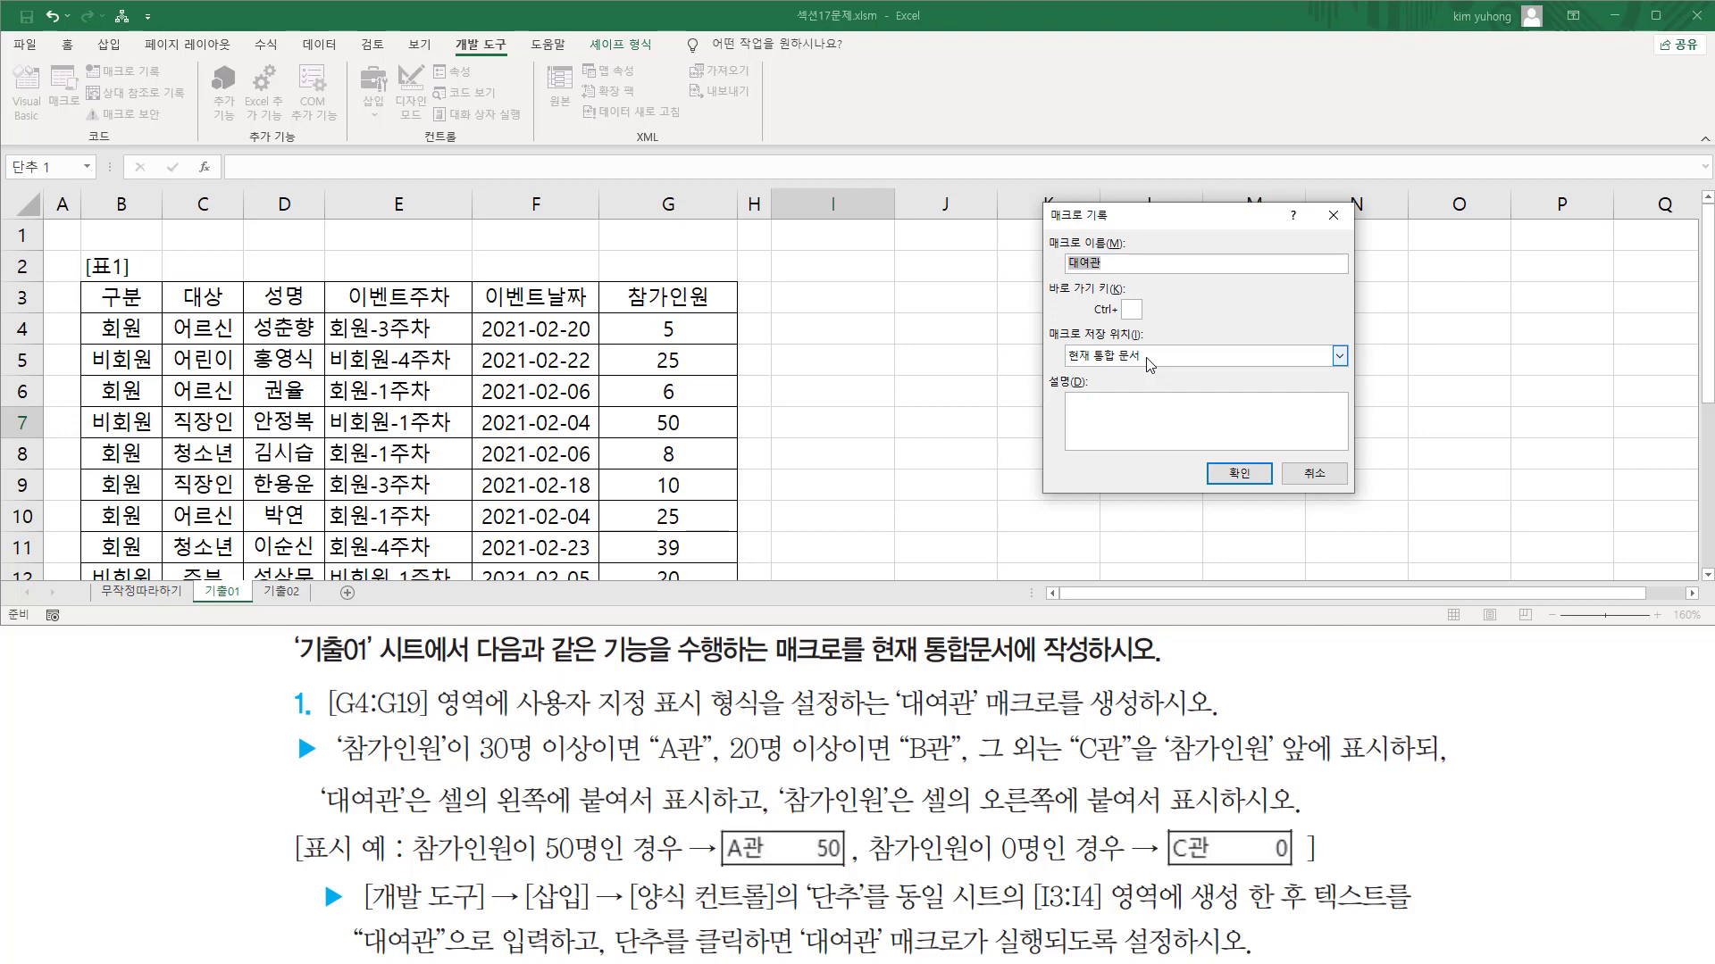
click(1118, 266)
drag(1062, 364, 1139, 365)
key(Escape)
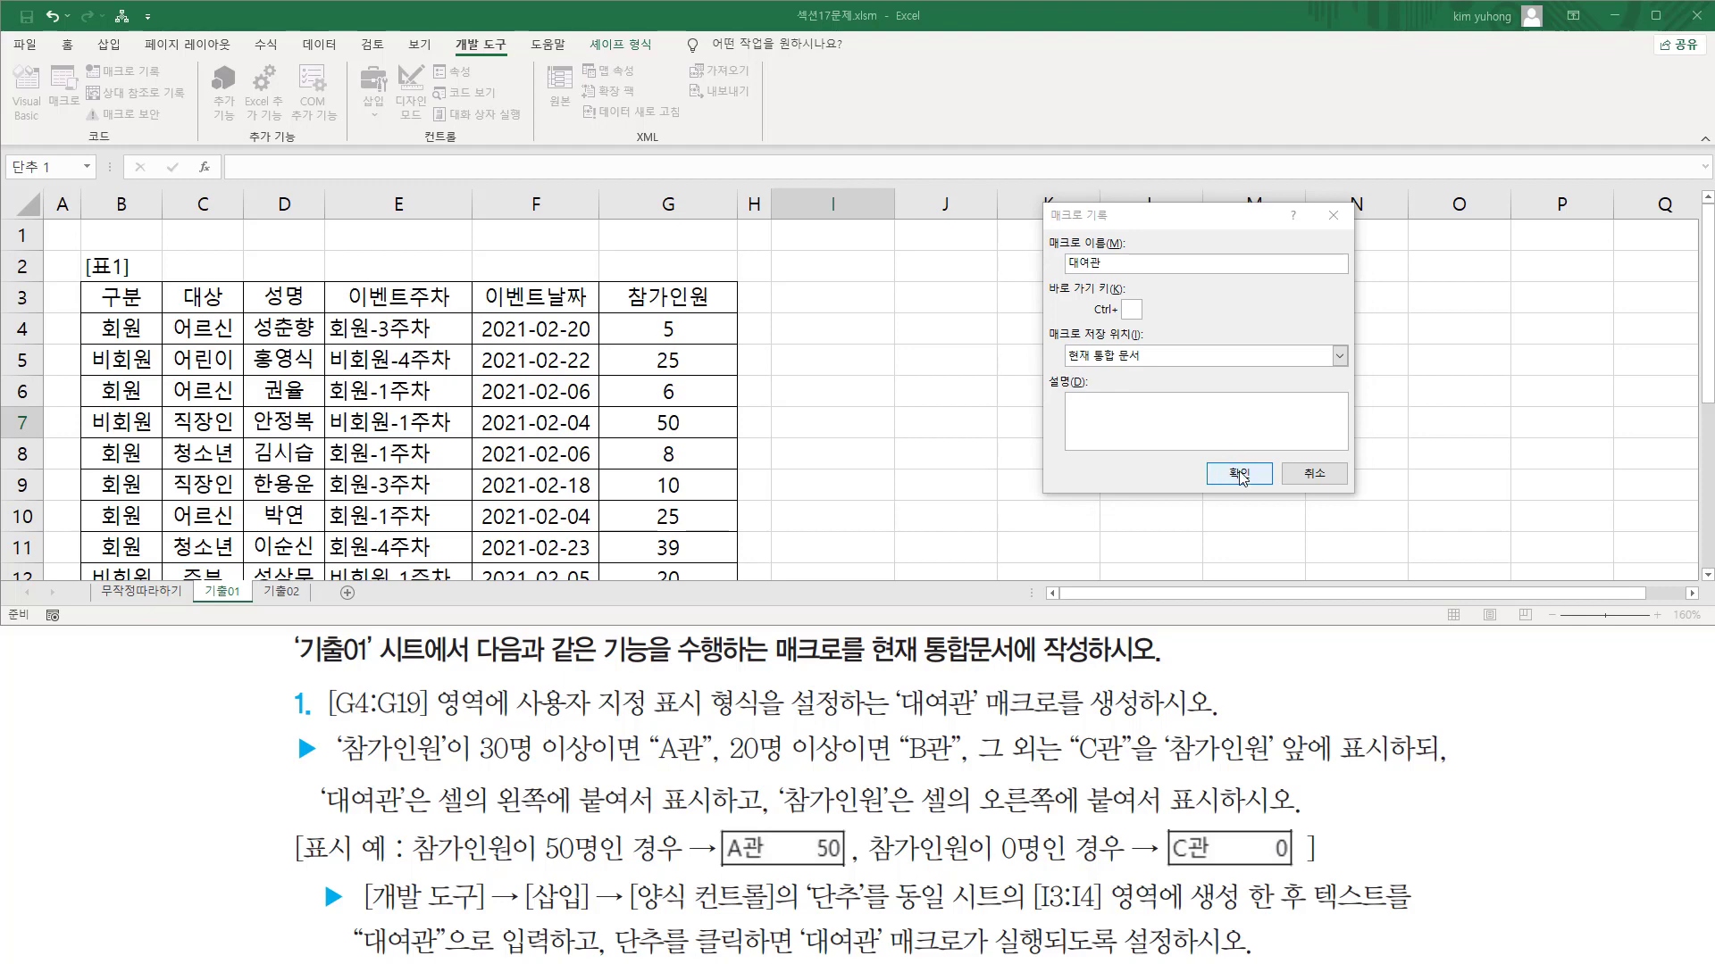
click(1239, 474)
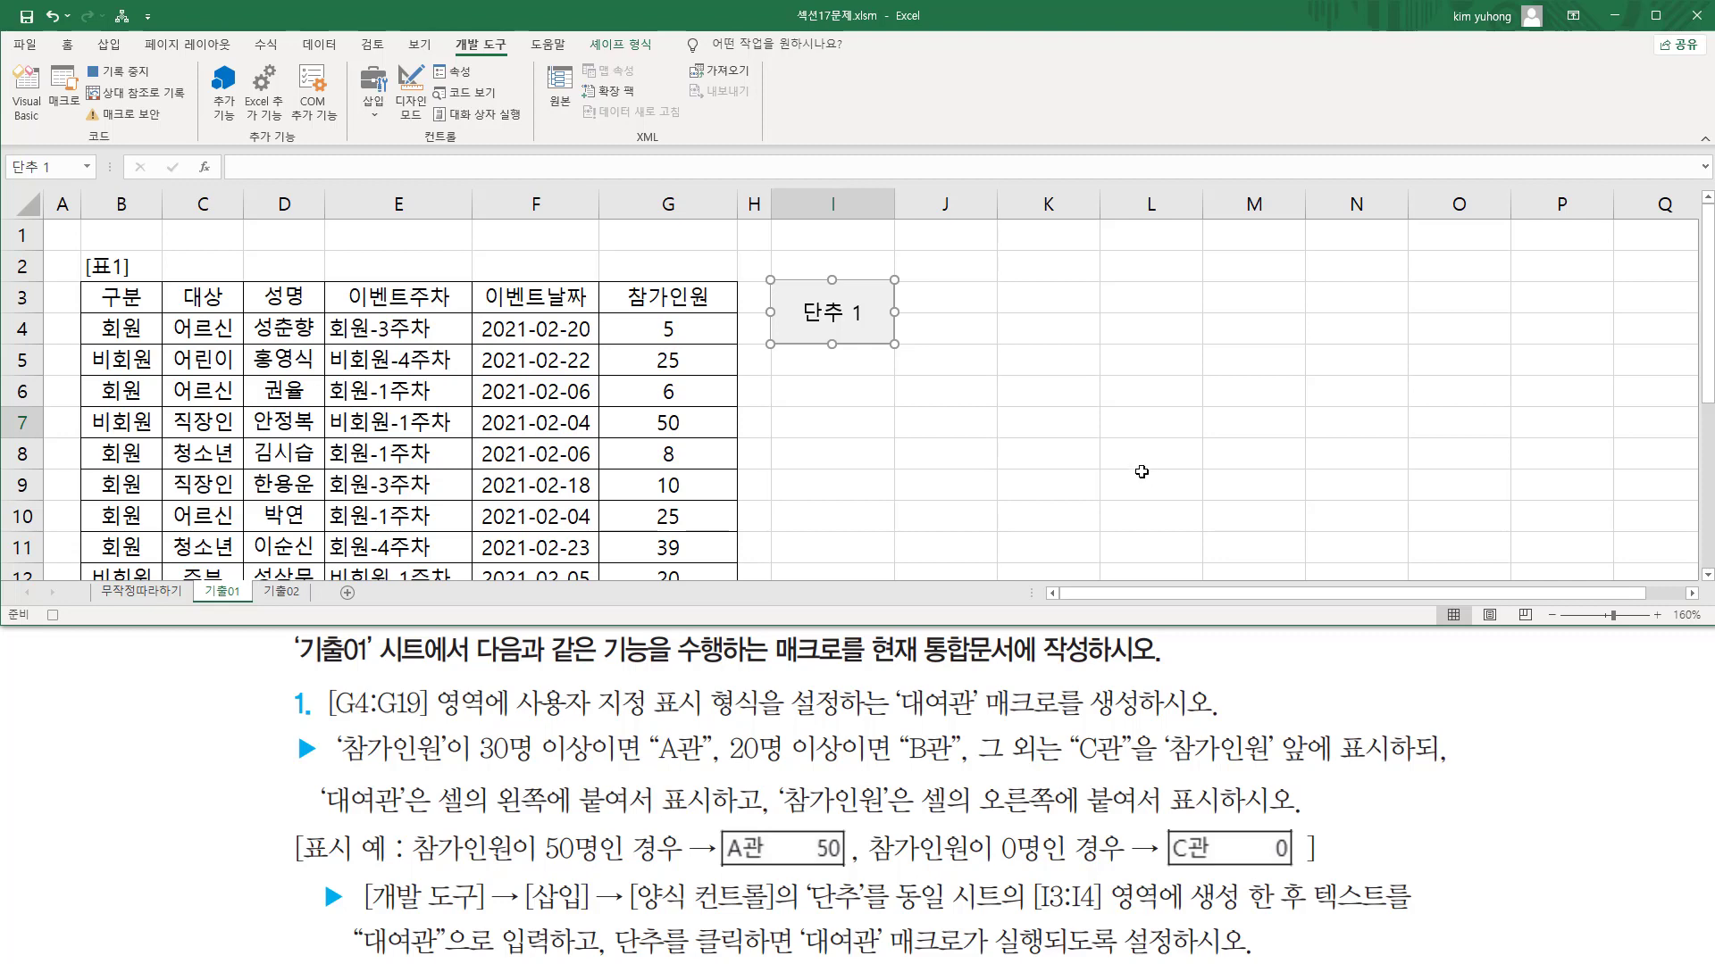
drag(79, 56, 165, 86)
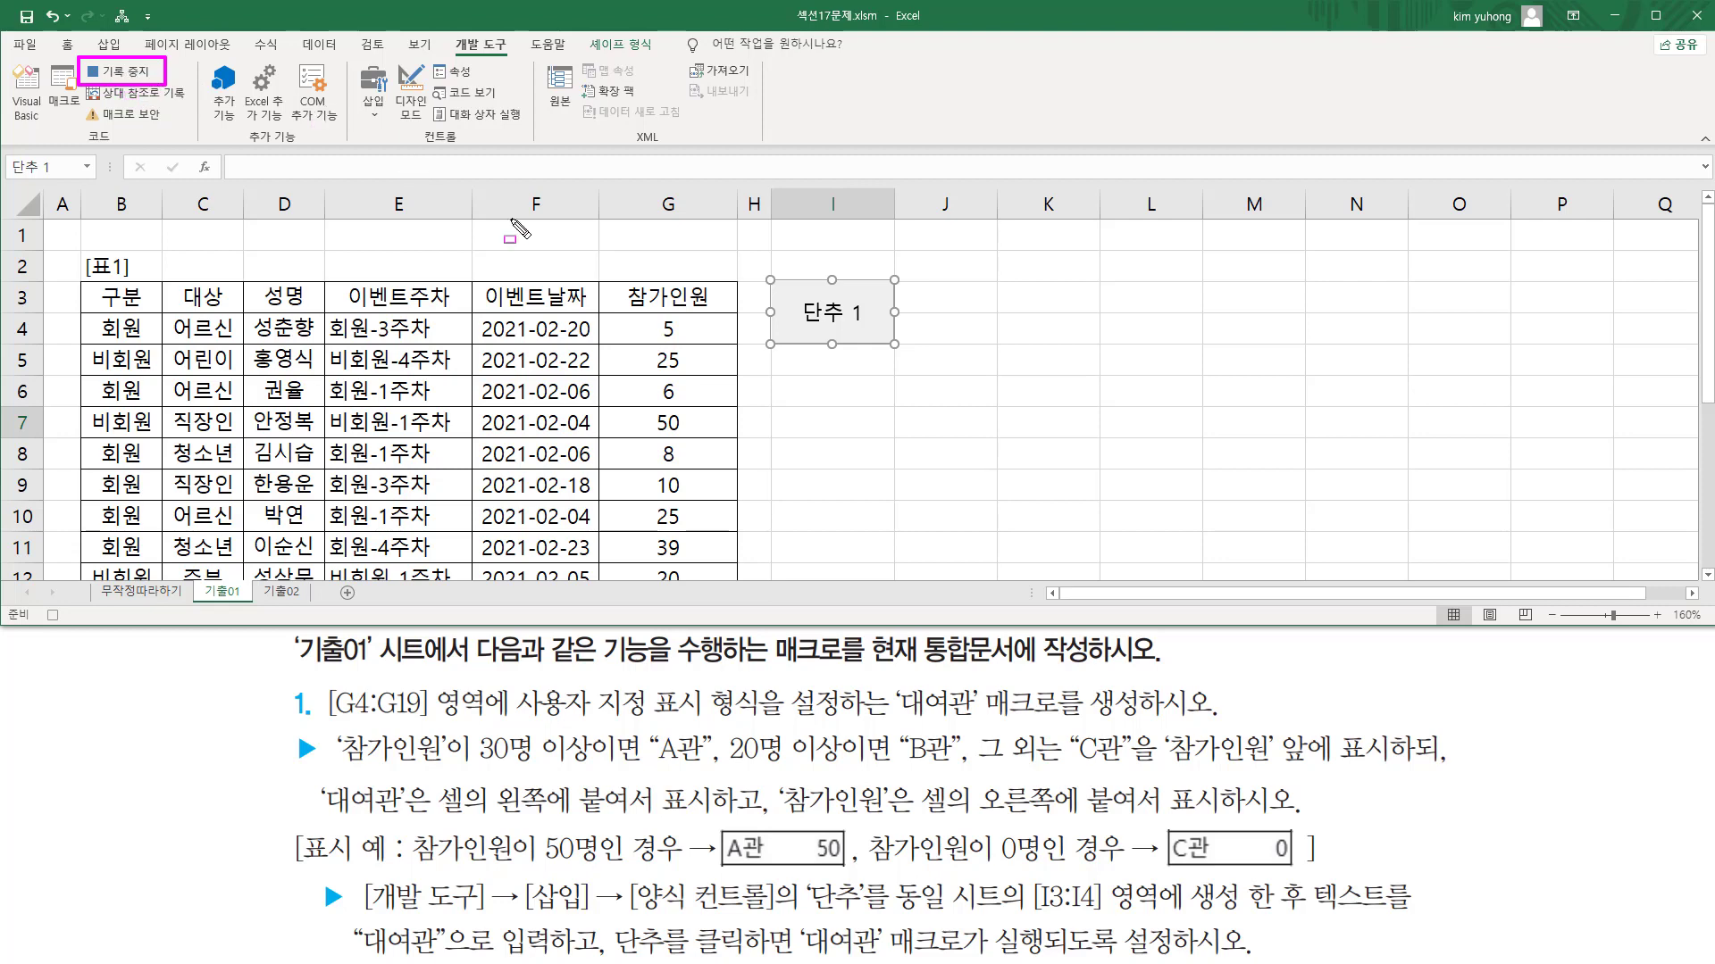
key(Escape)
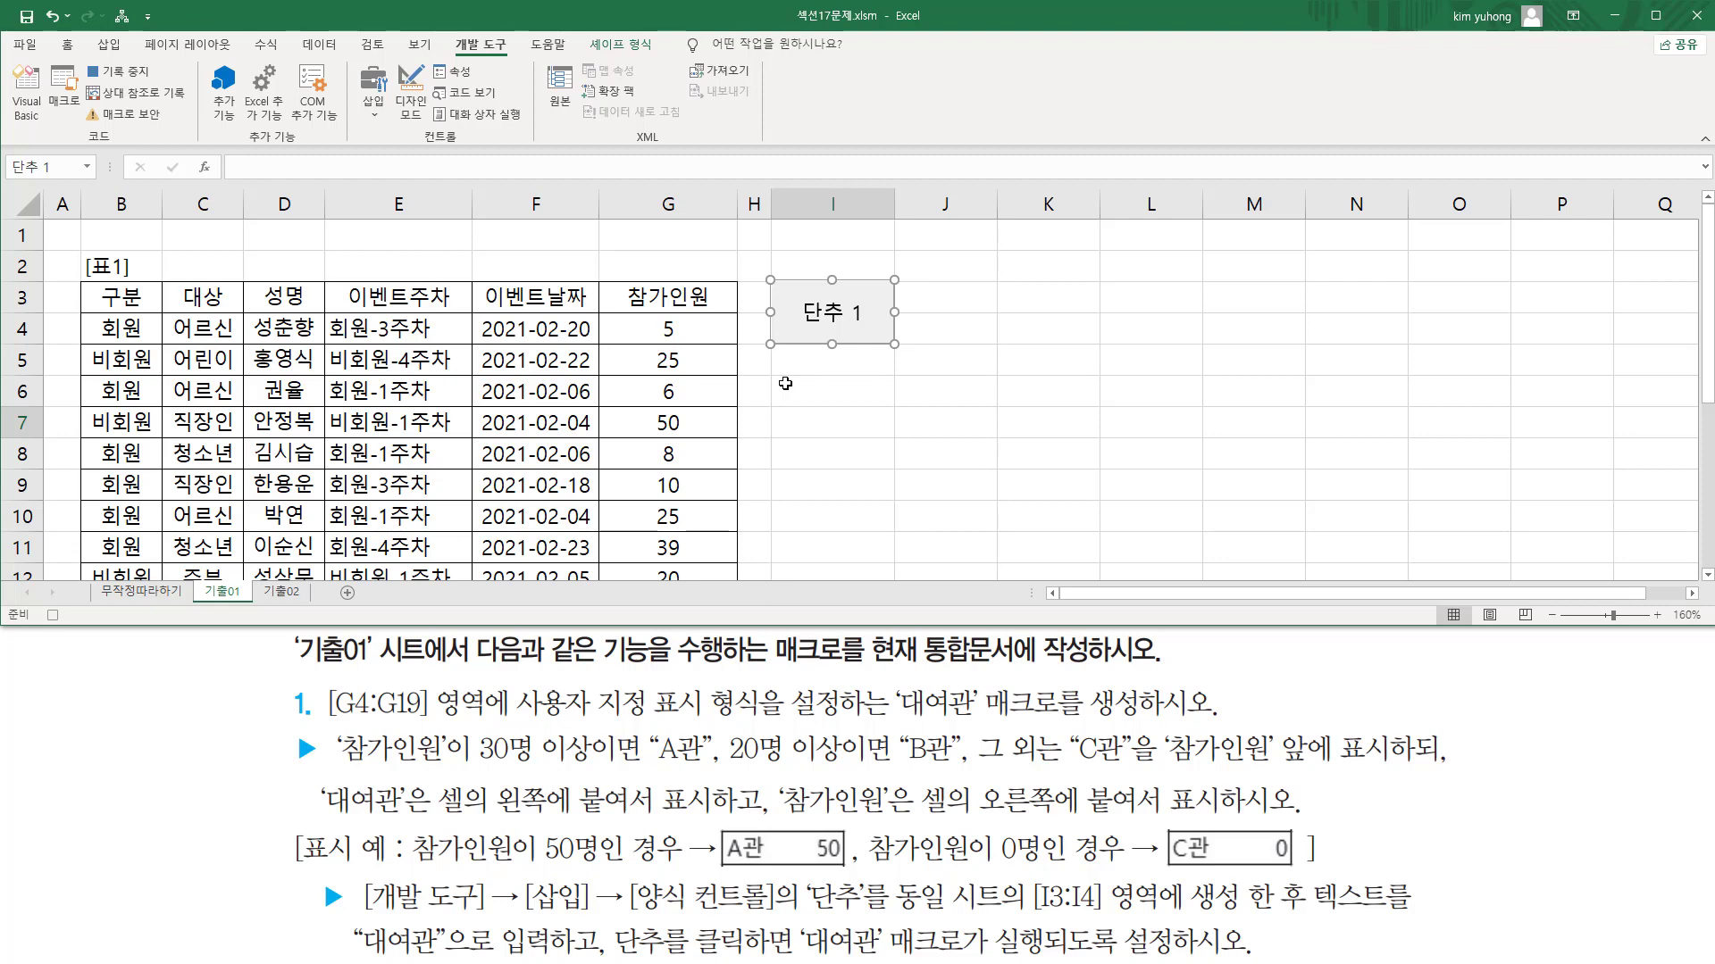
Open the custom number format settings for G4:G19 and clear the existing format code
click(694, 324)
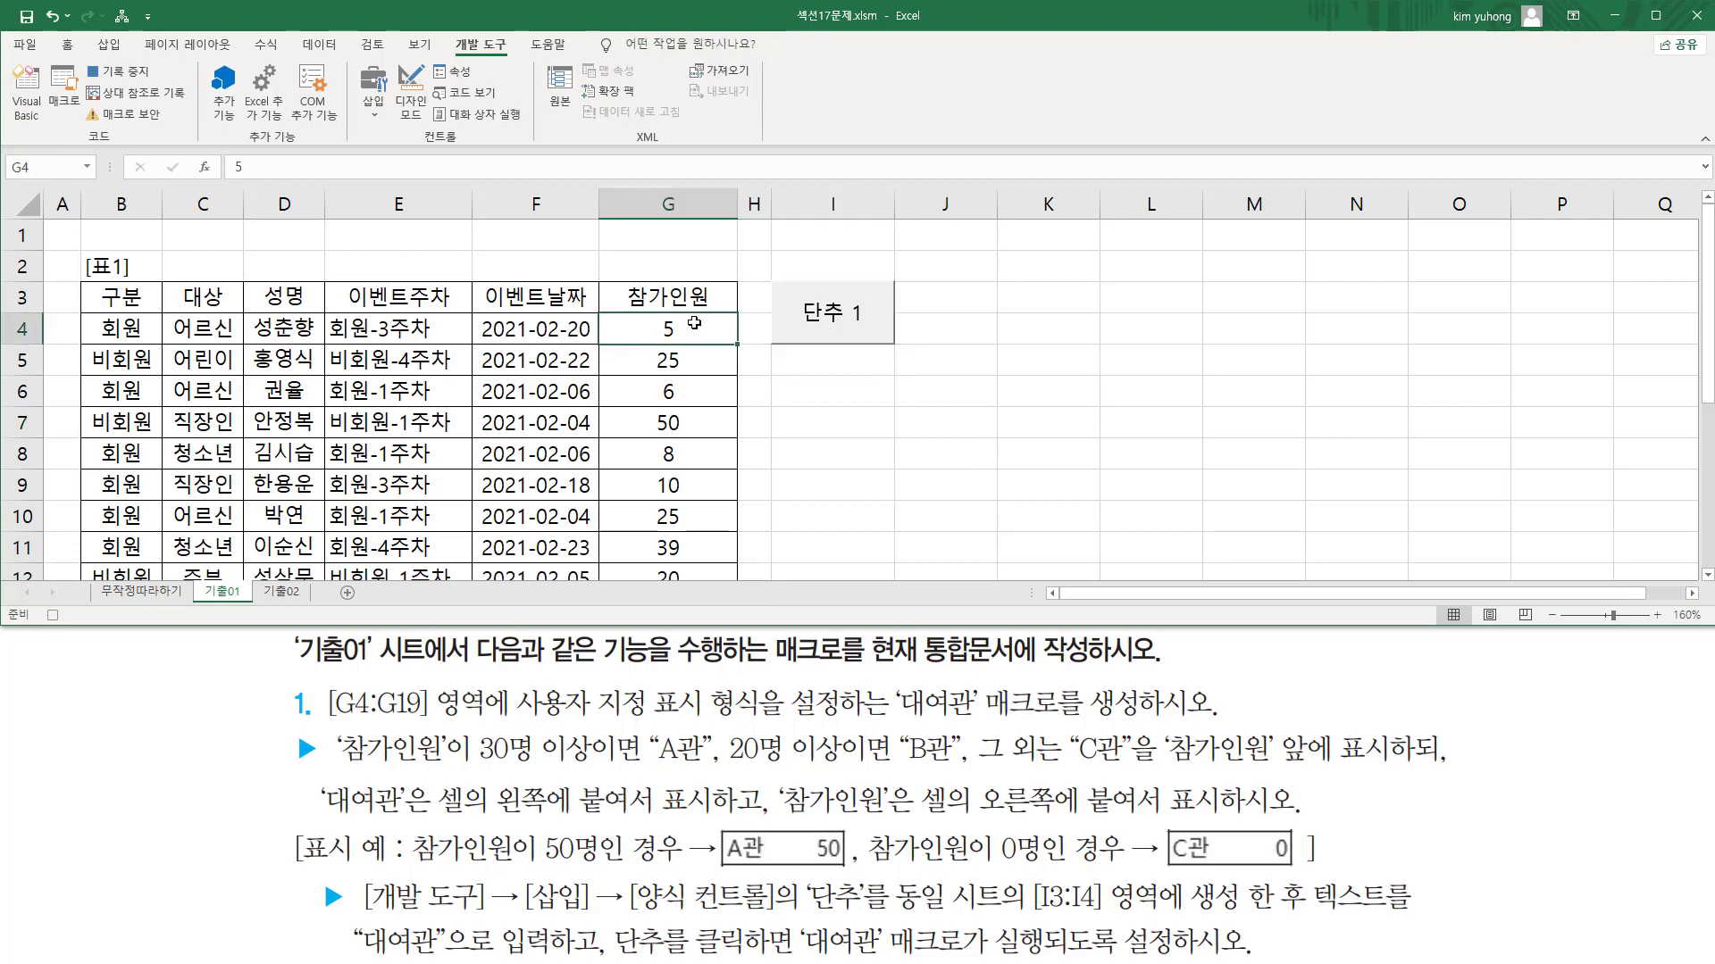
drag(686, 324, 694, 522)
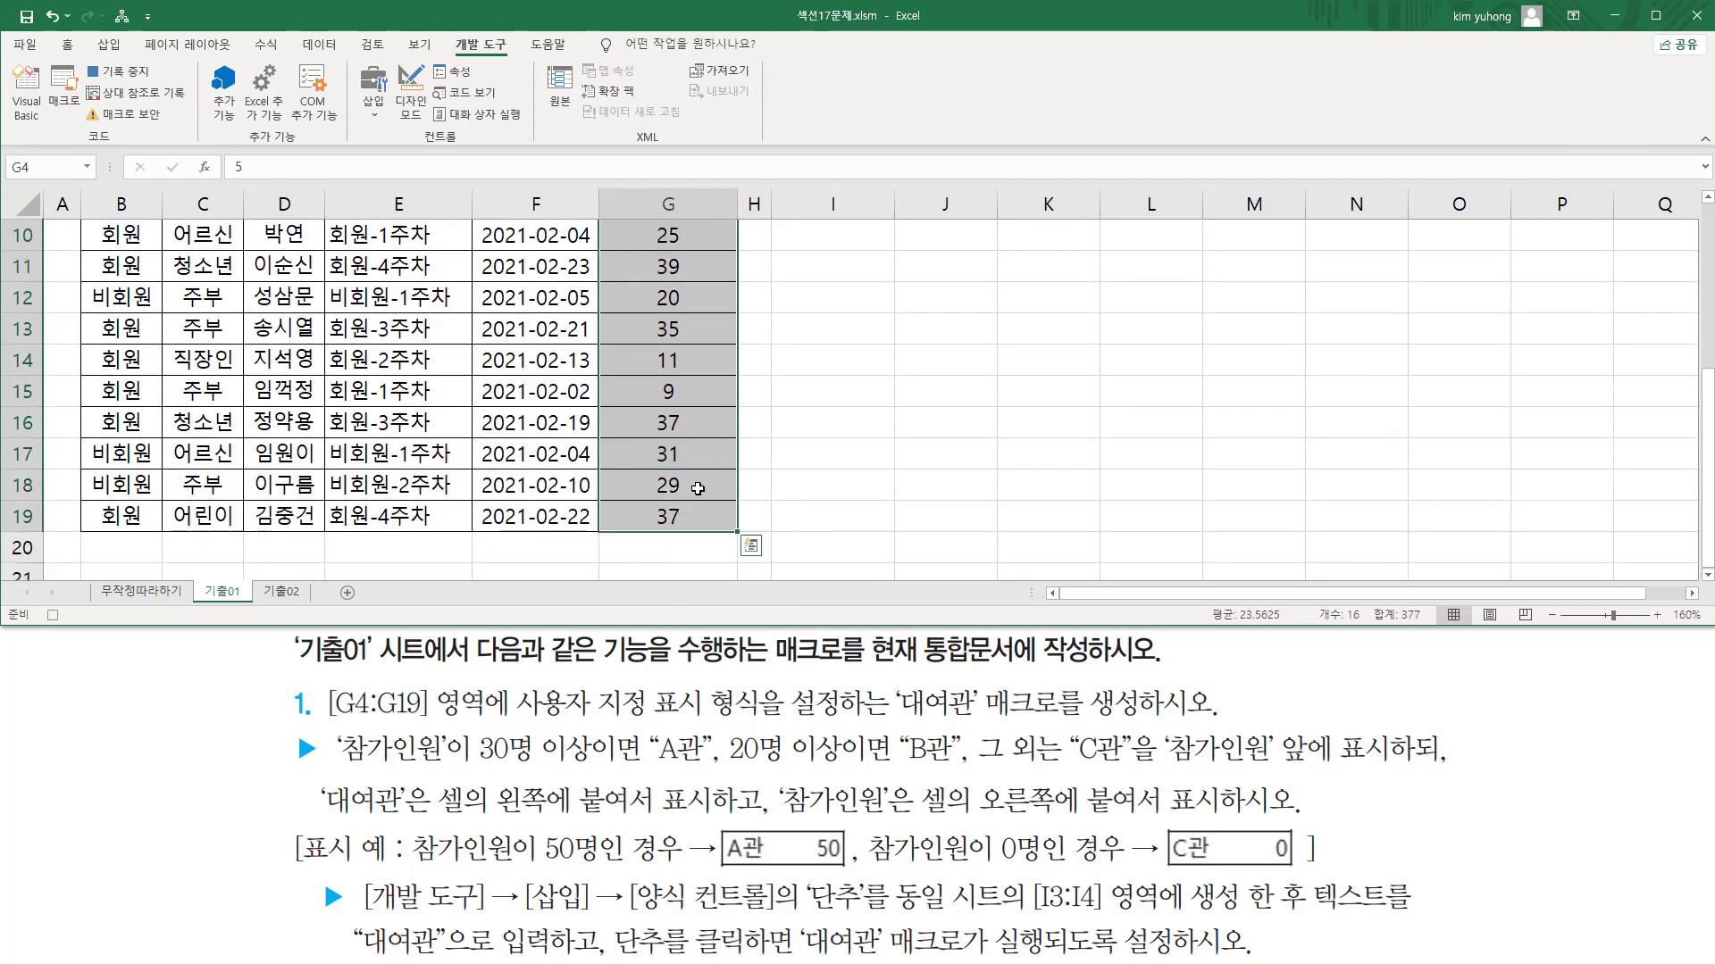
scroll(706, 487, up, 3)
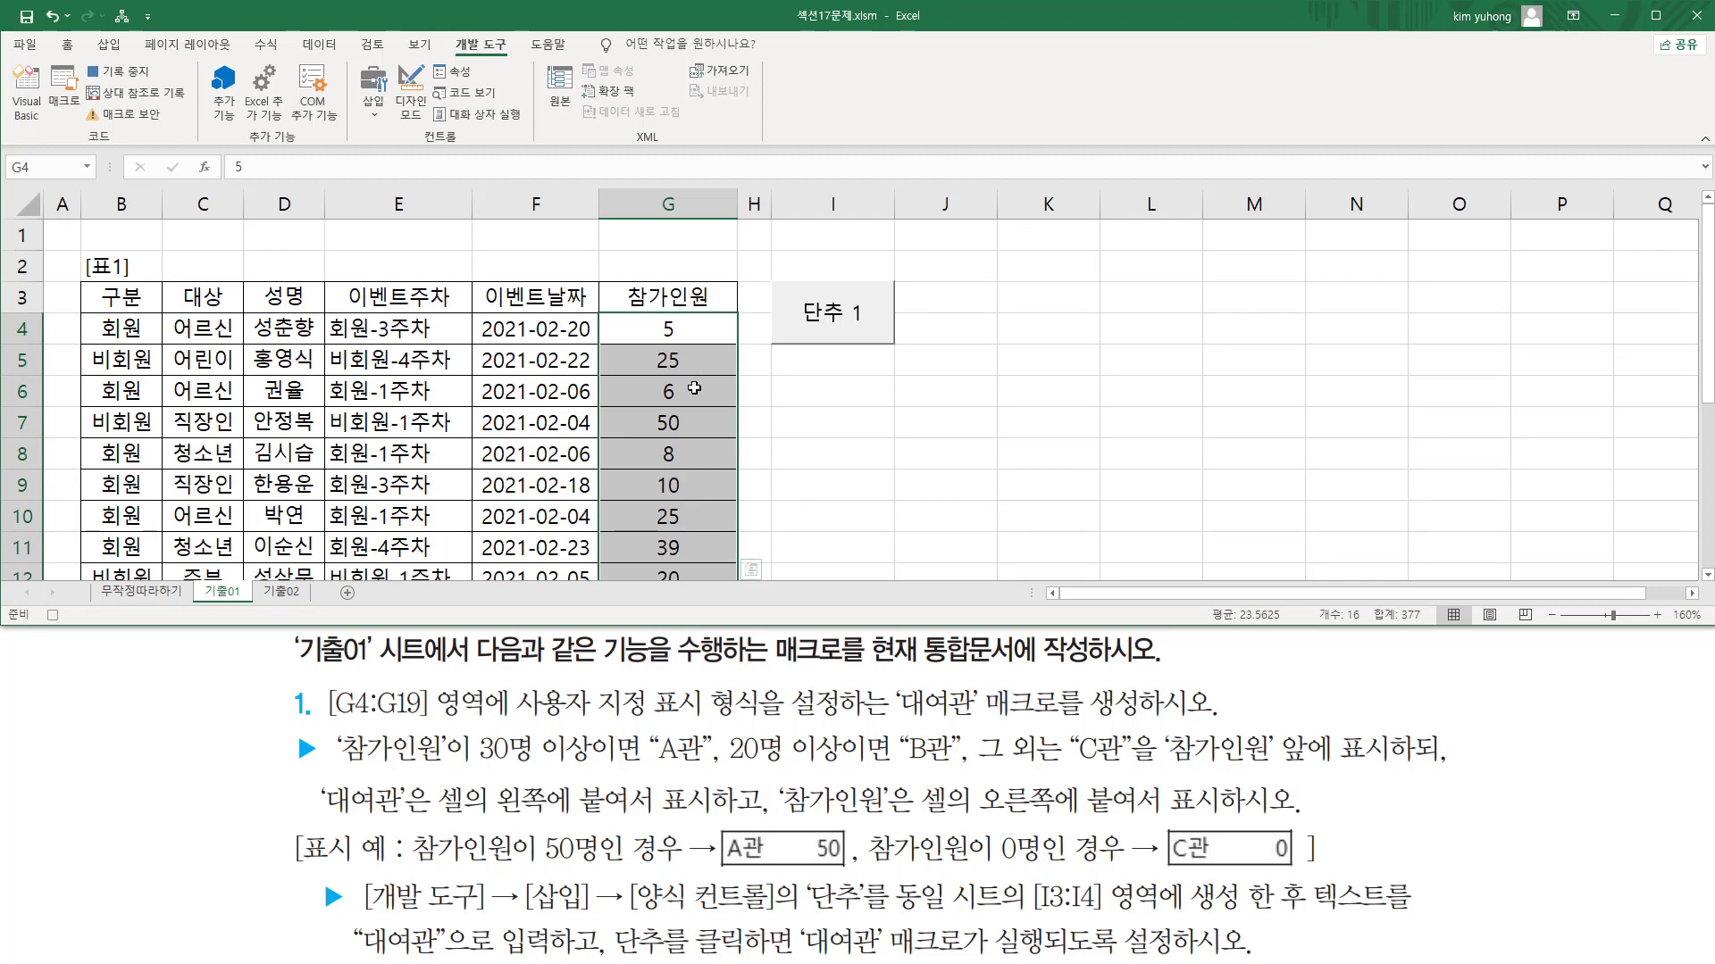
key(ctrl+1)
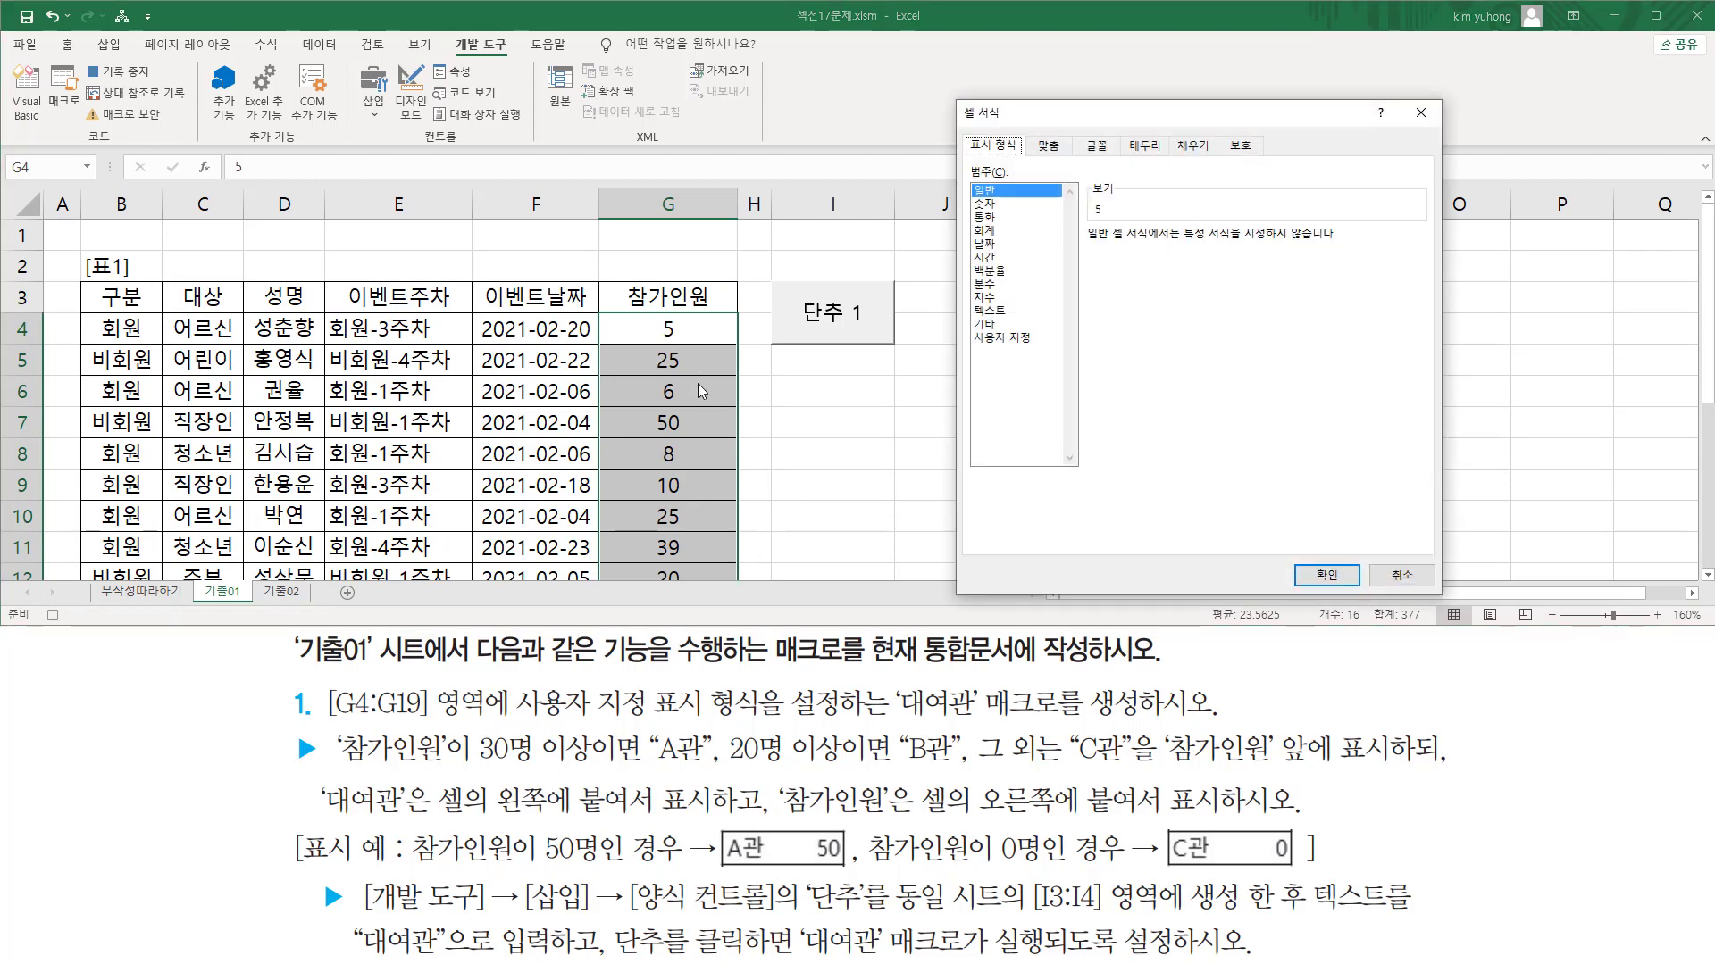
click(1018, 339)
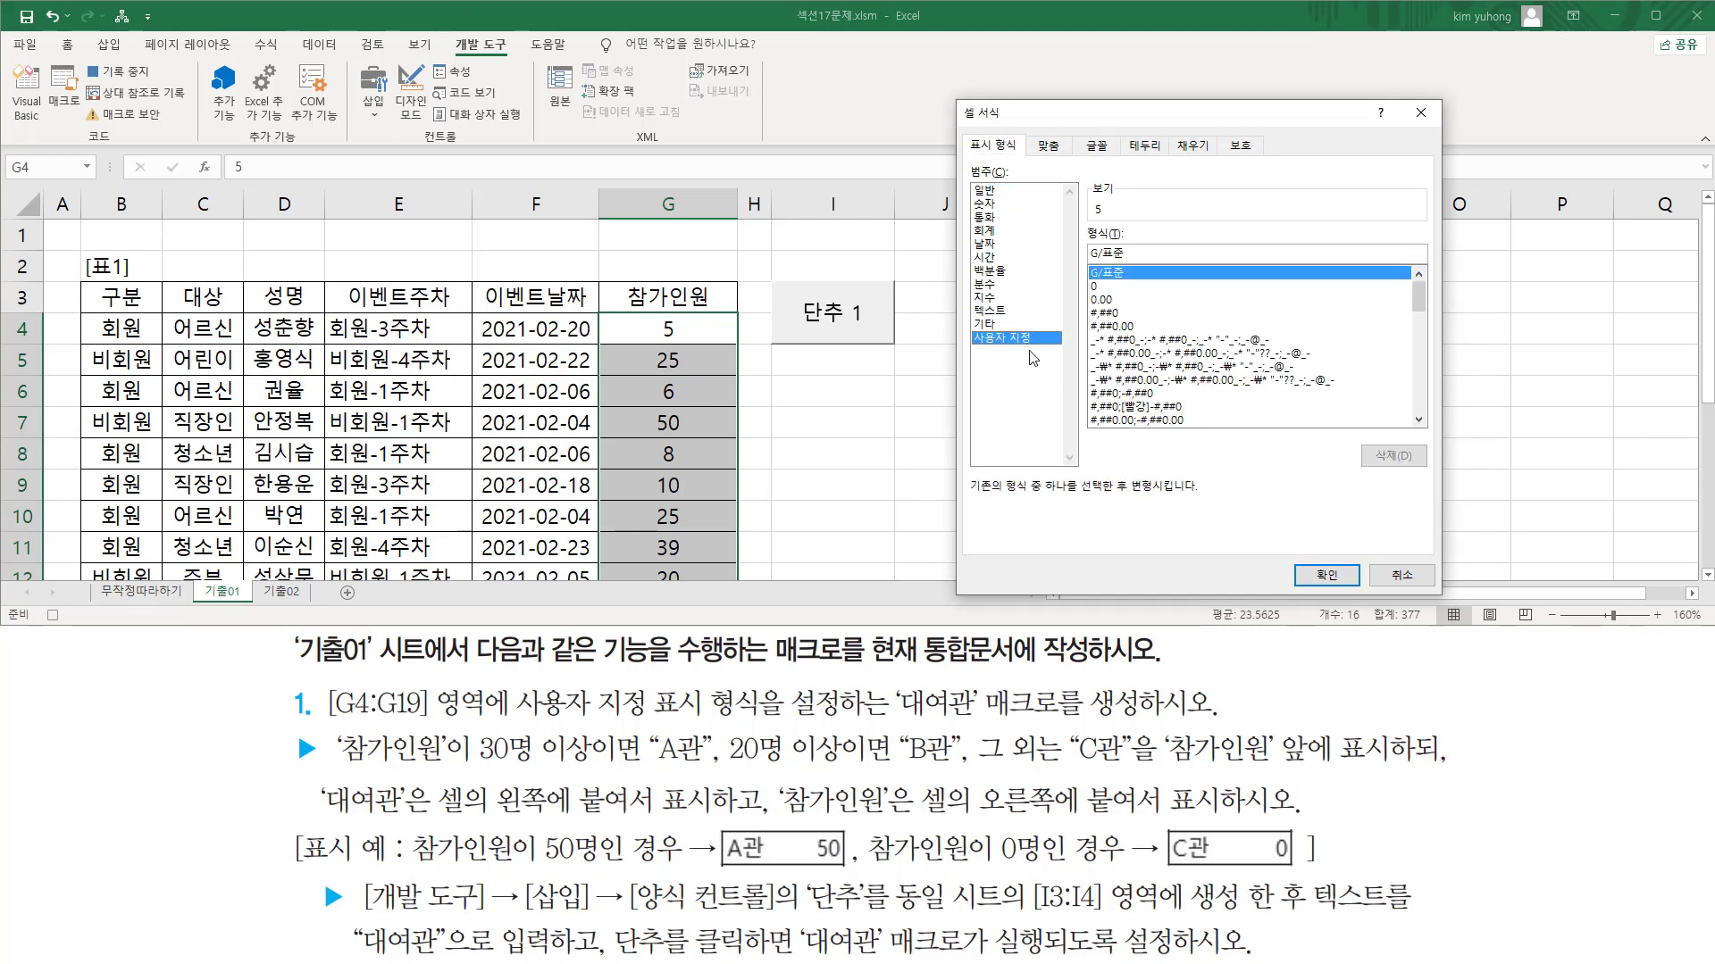
click(1149, 251)
key(BackSpace)
key(BackSpace)
key(BackSpace)
key(BackSpace)
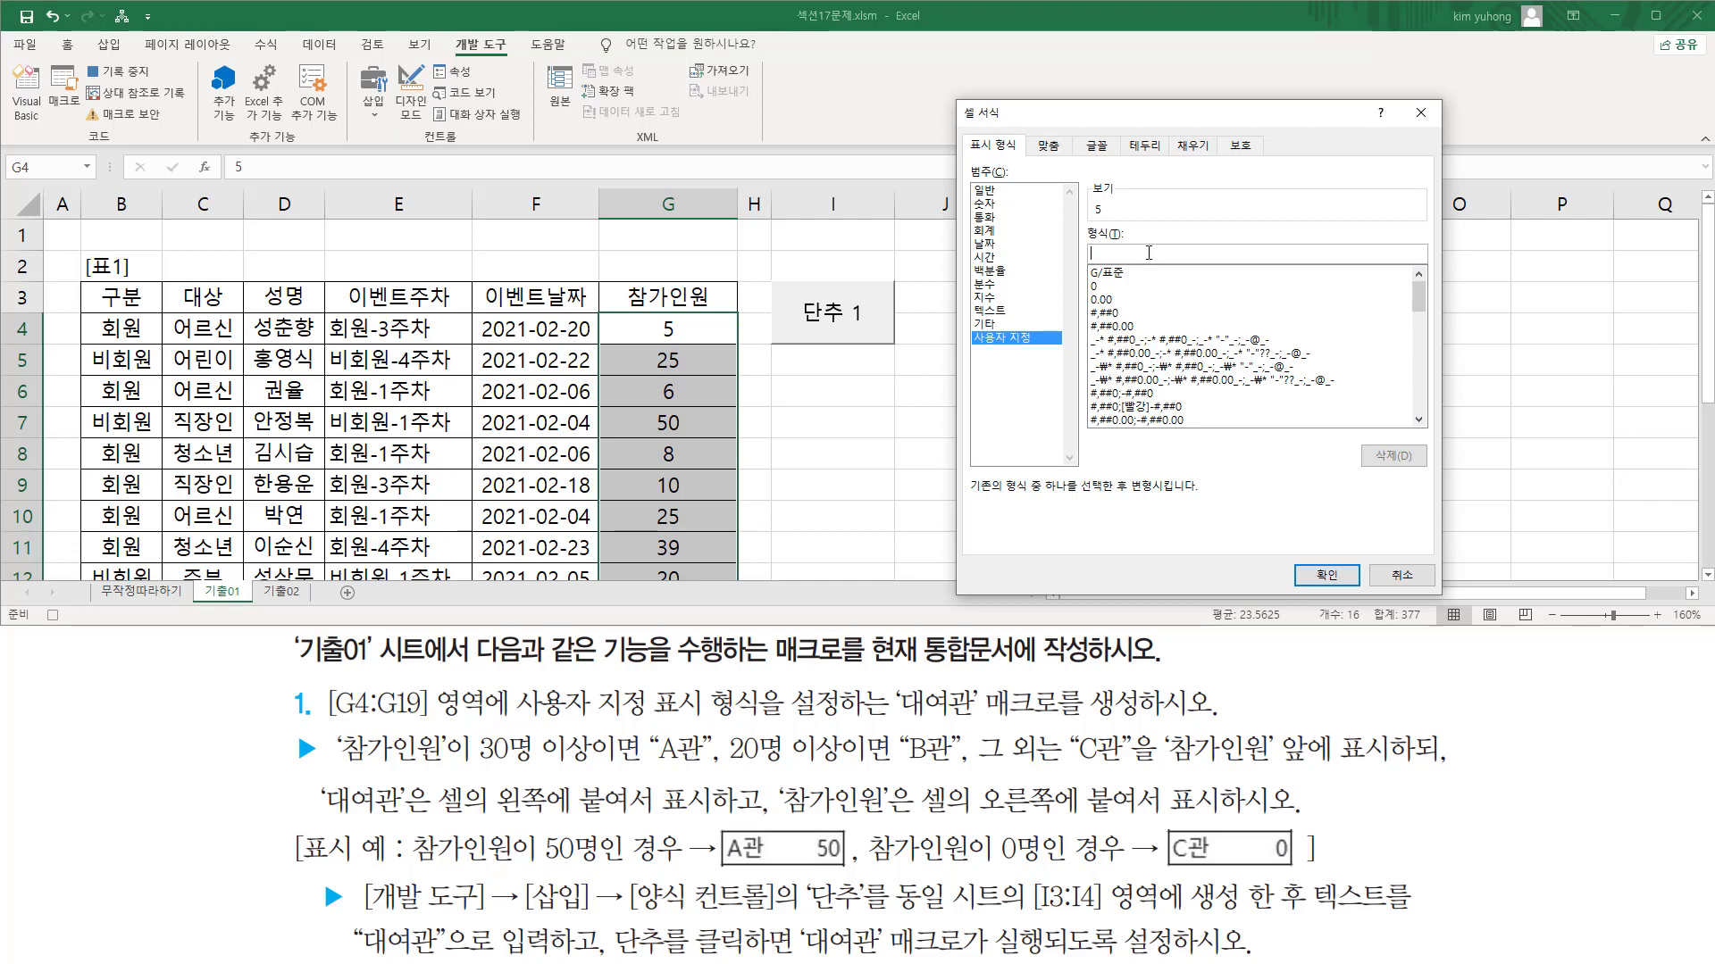
Apply the custom number format [>=30]"A관"* 0;[>=20]"B관"* 0;"C관"* 0 to G4:G19 and check the range
text([>=)
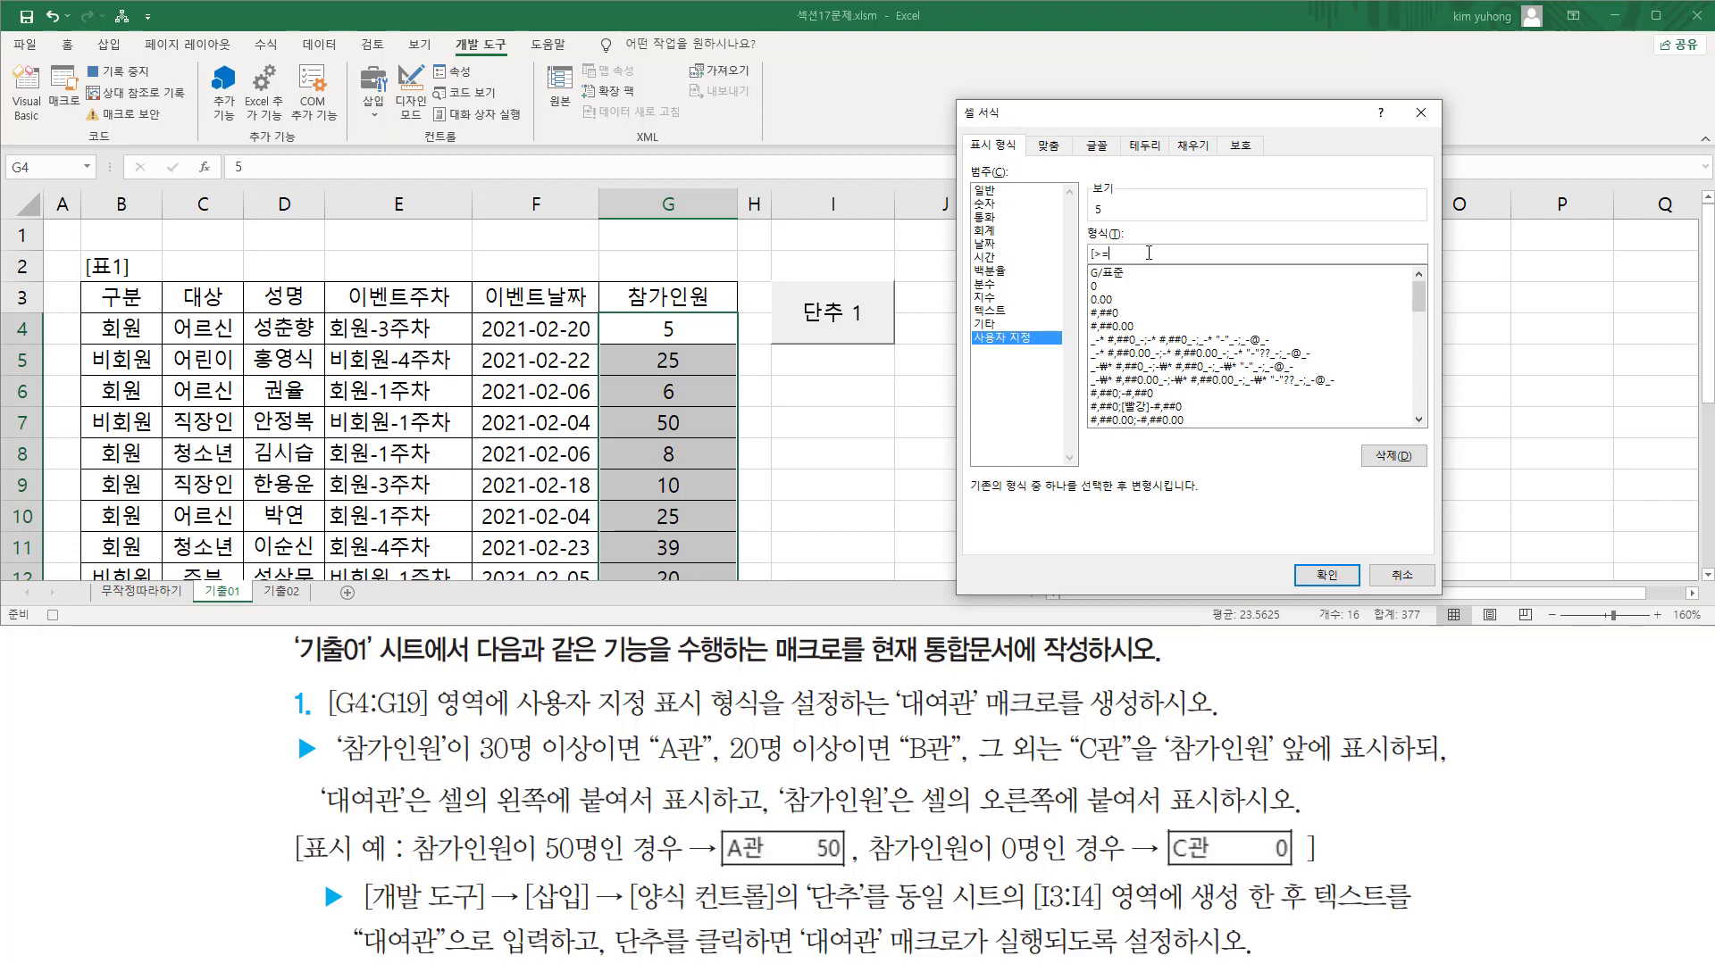
text(30])
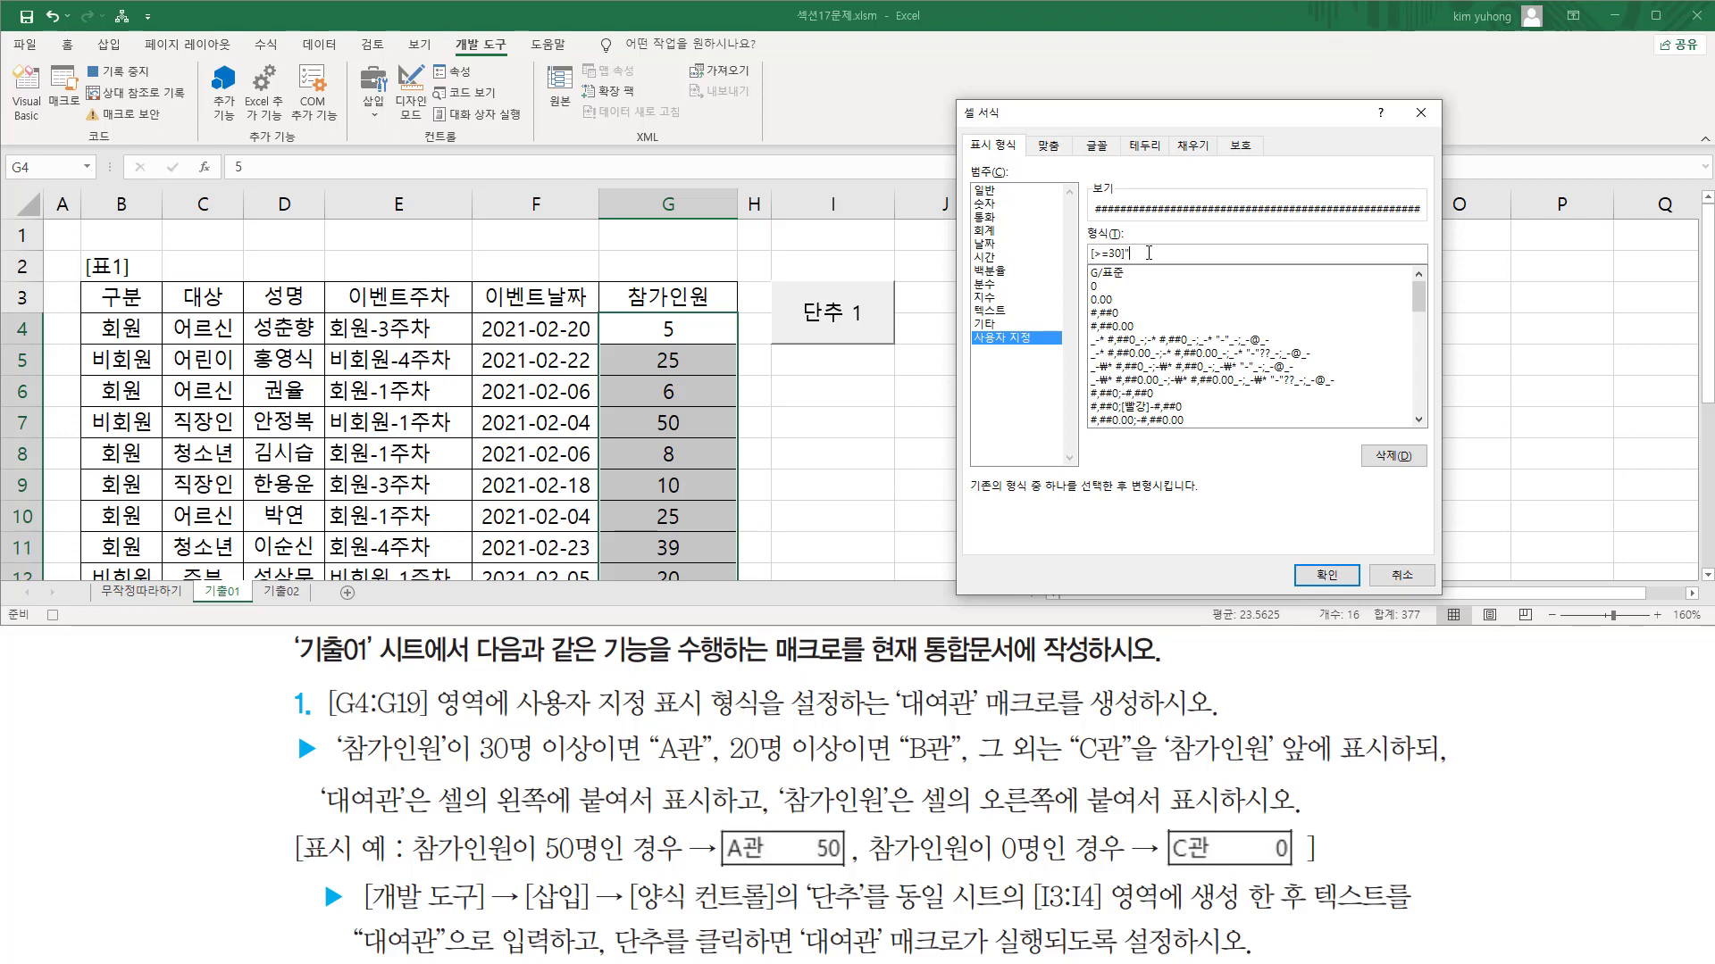
text("A과)
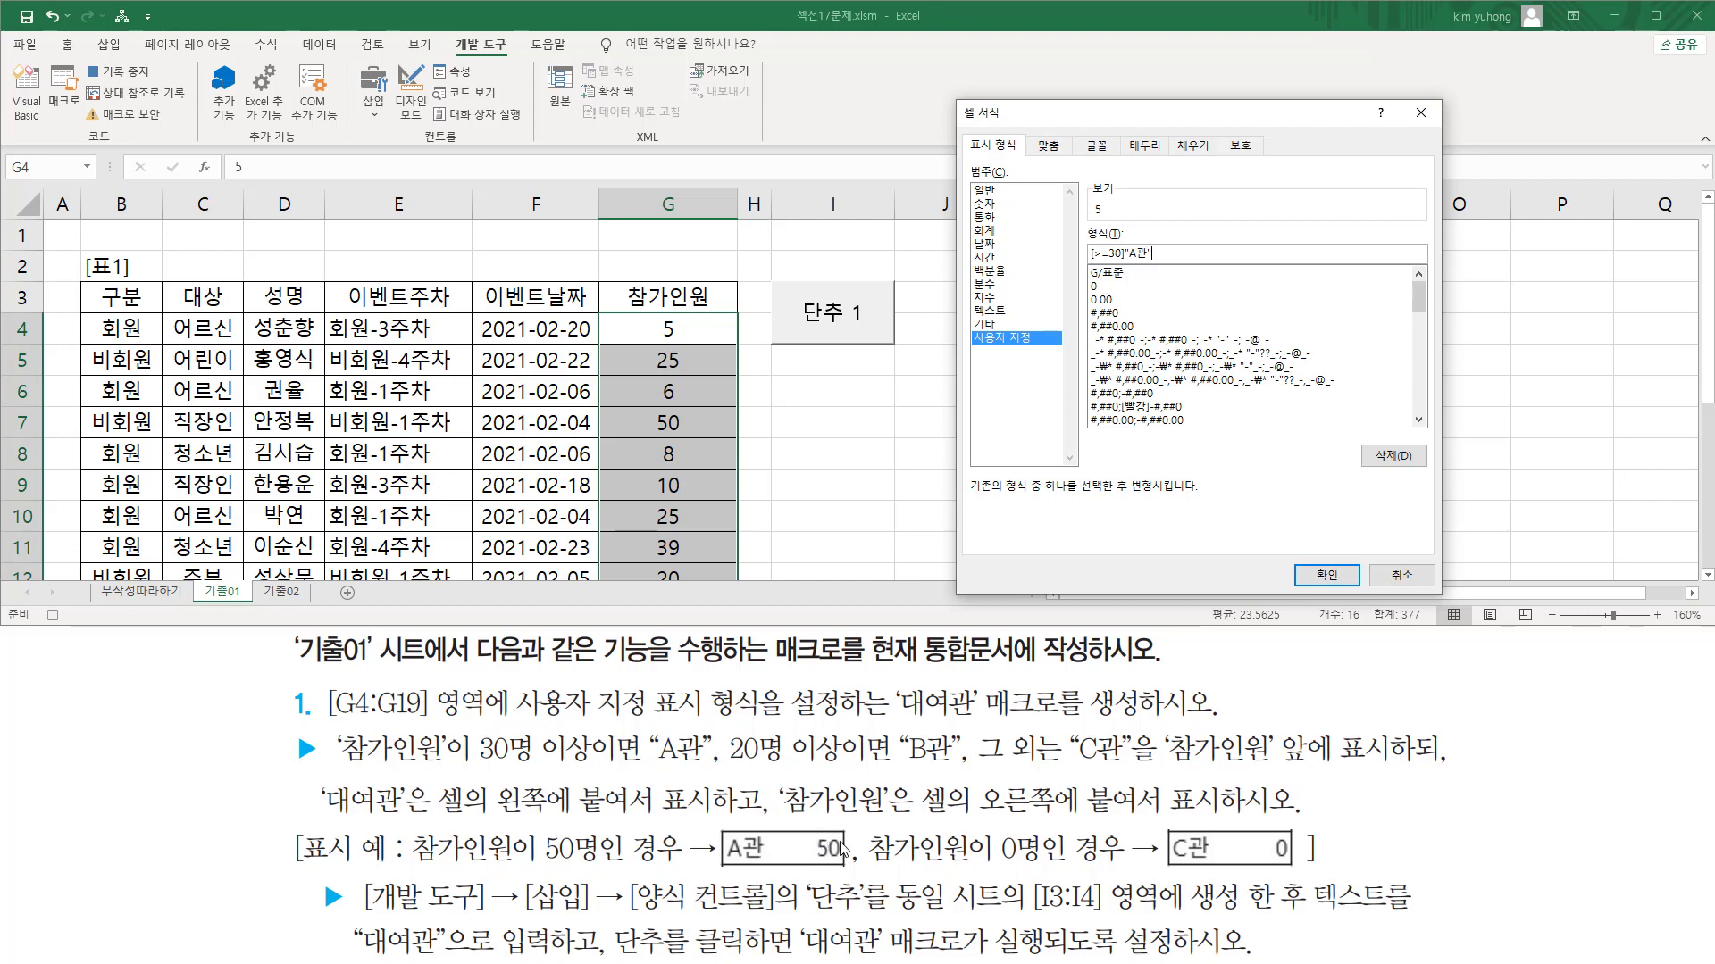
text(0)
text(*)
text(0;[)
text(>=20])
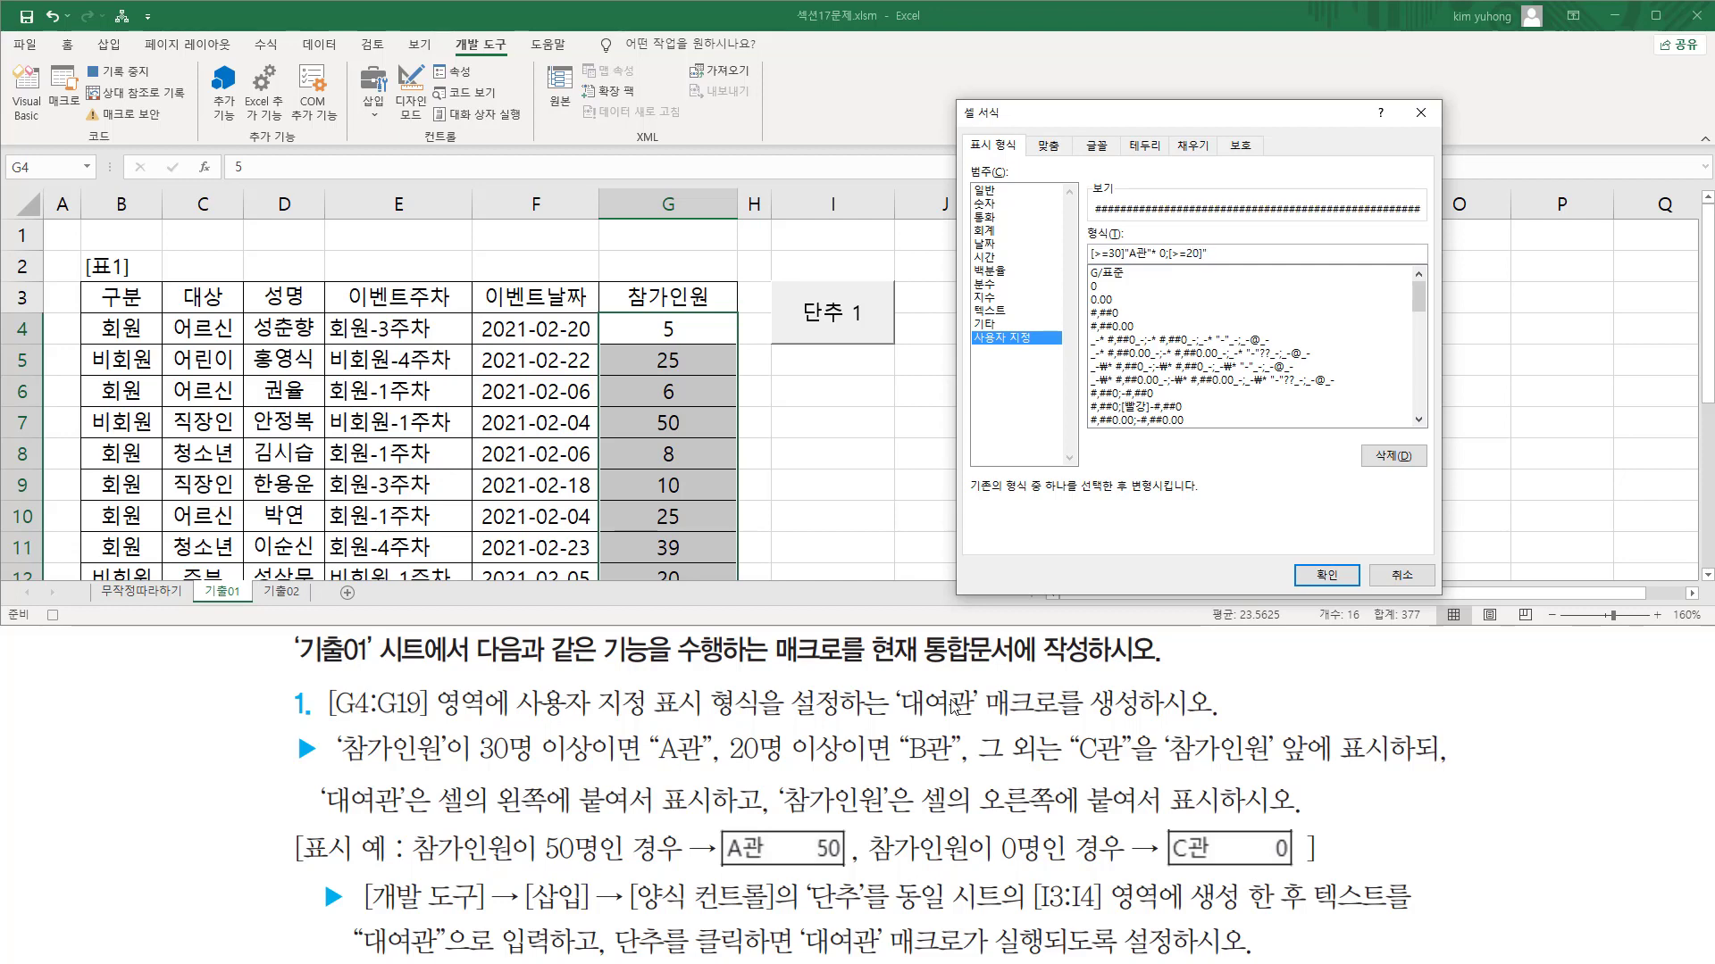
text("B관"* 0)
text(;)
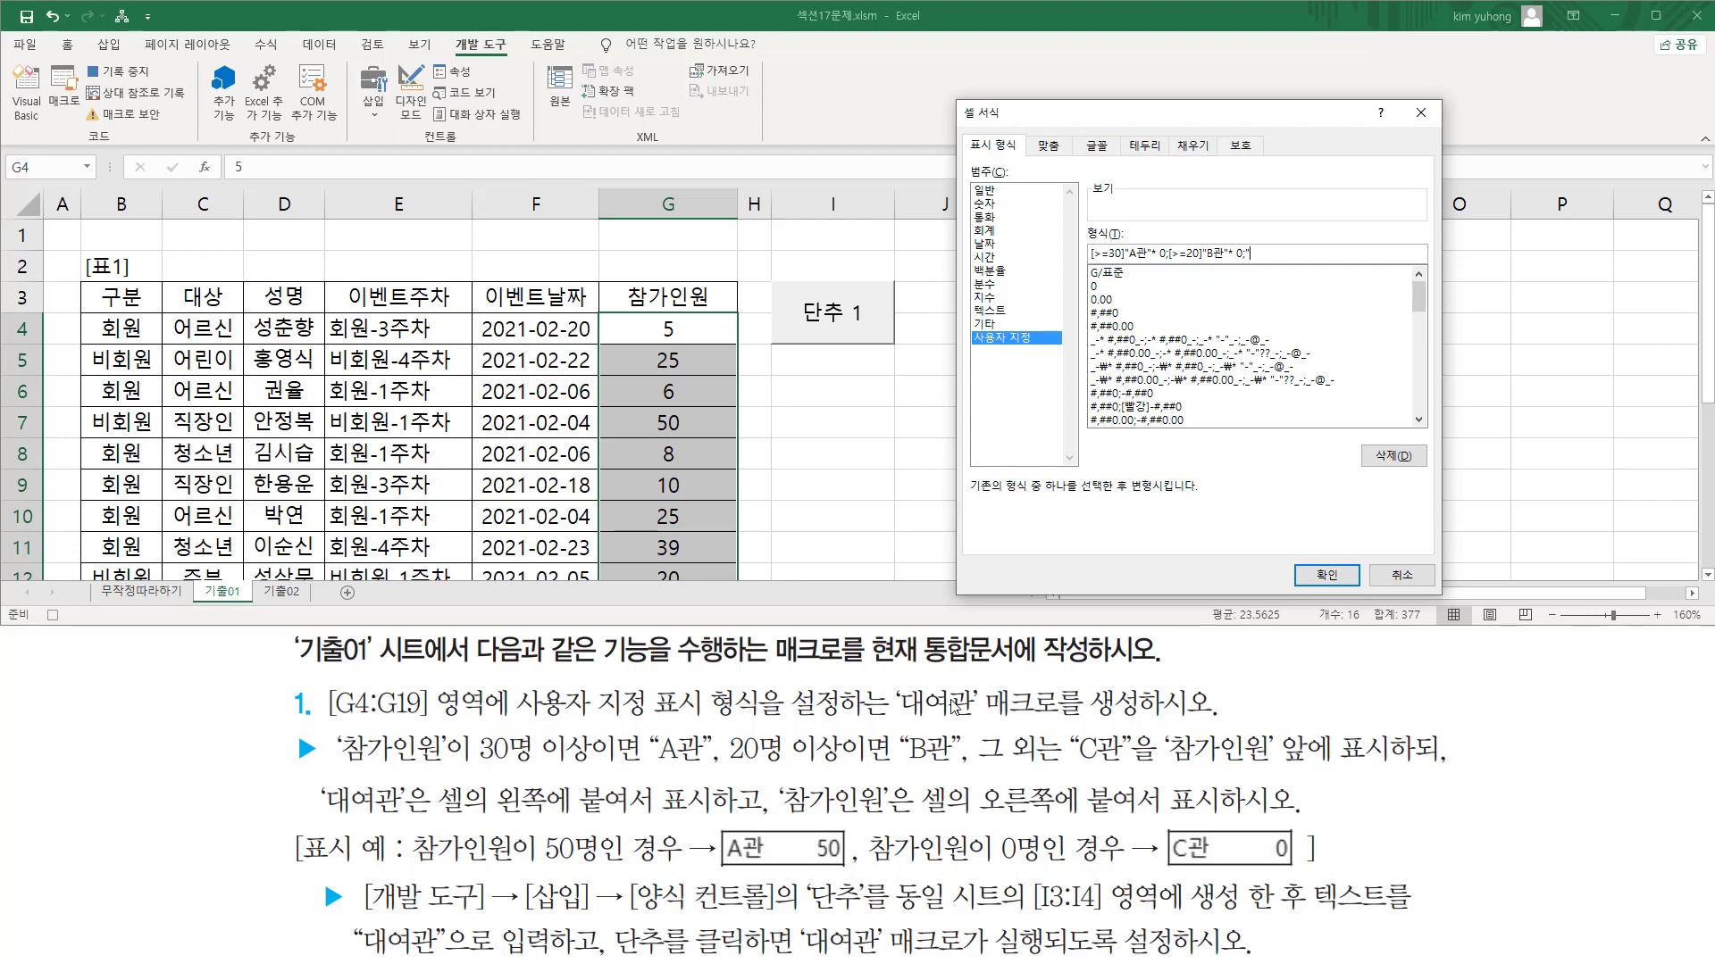
text("C관"*)
text(0)
click(1327, 576)
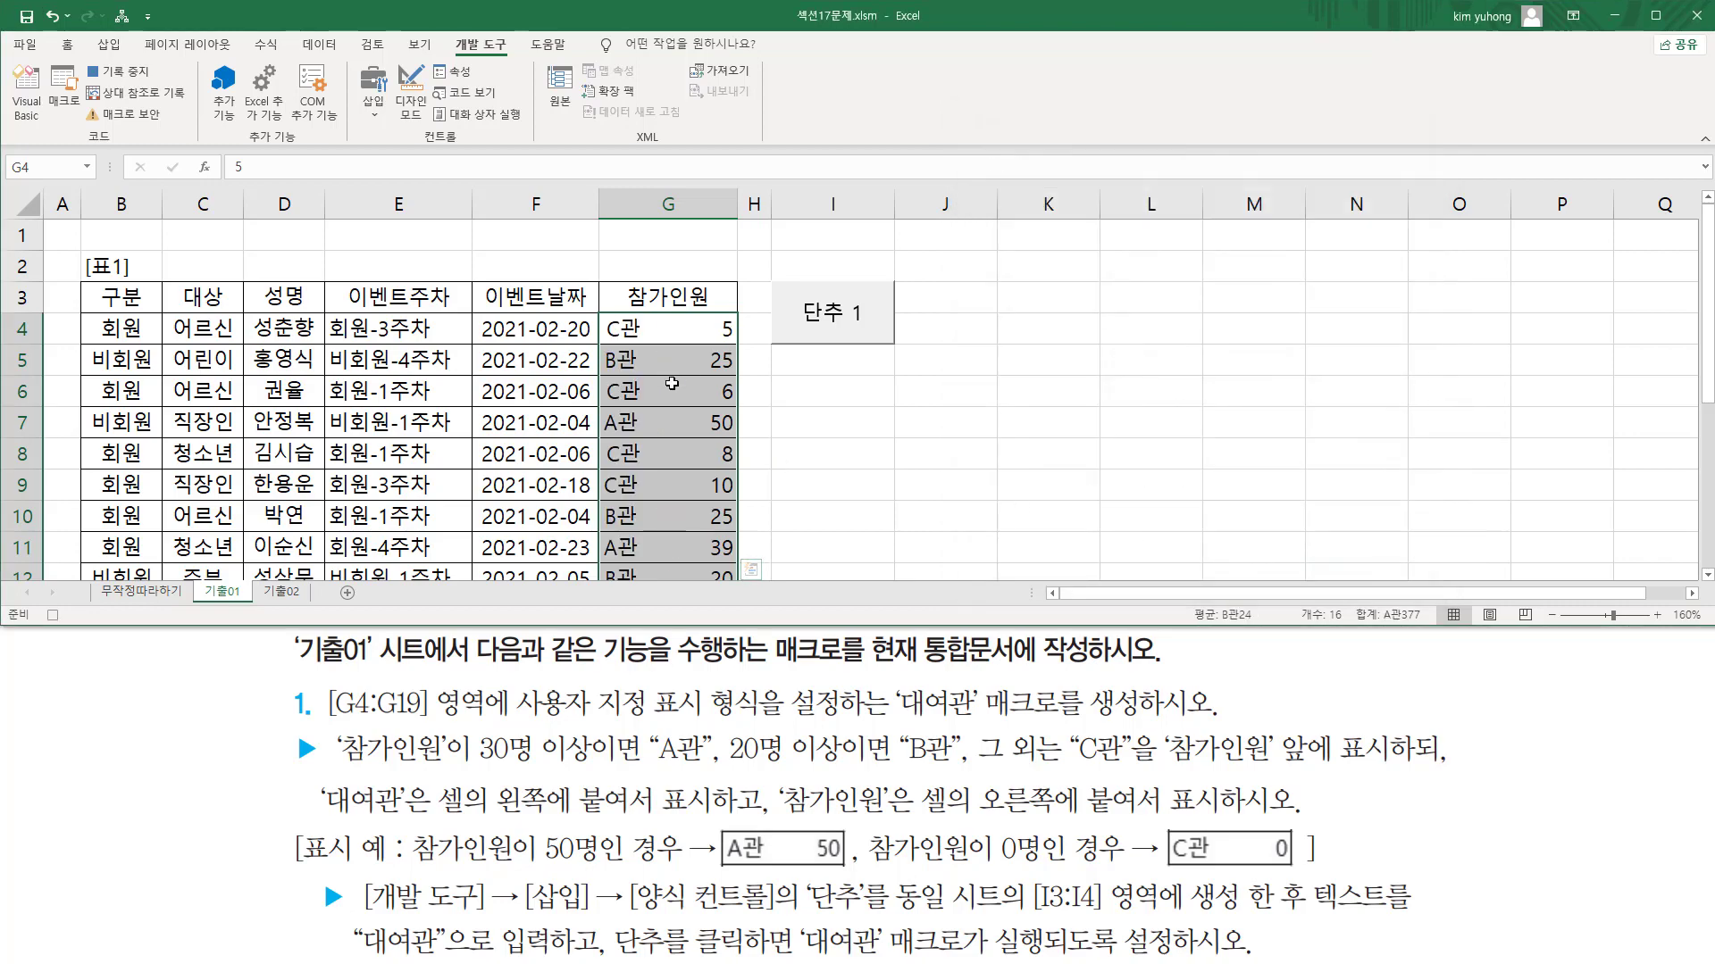
scroll(683, 361, down, 5)
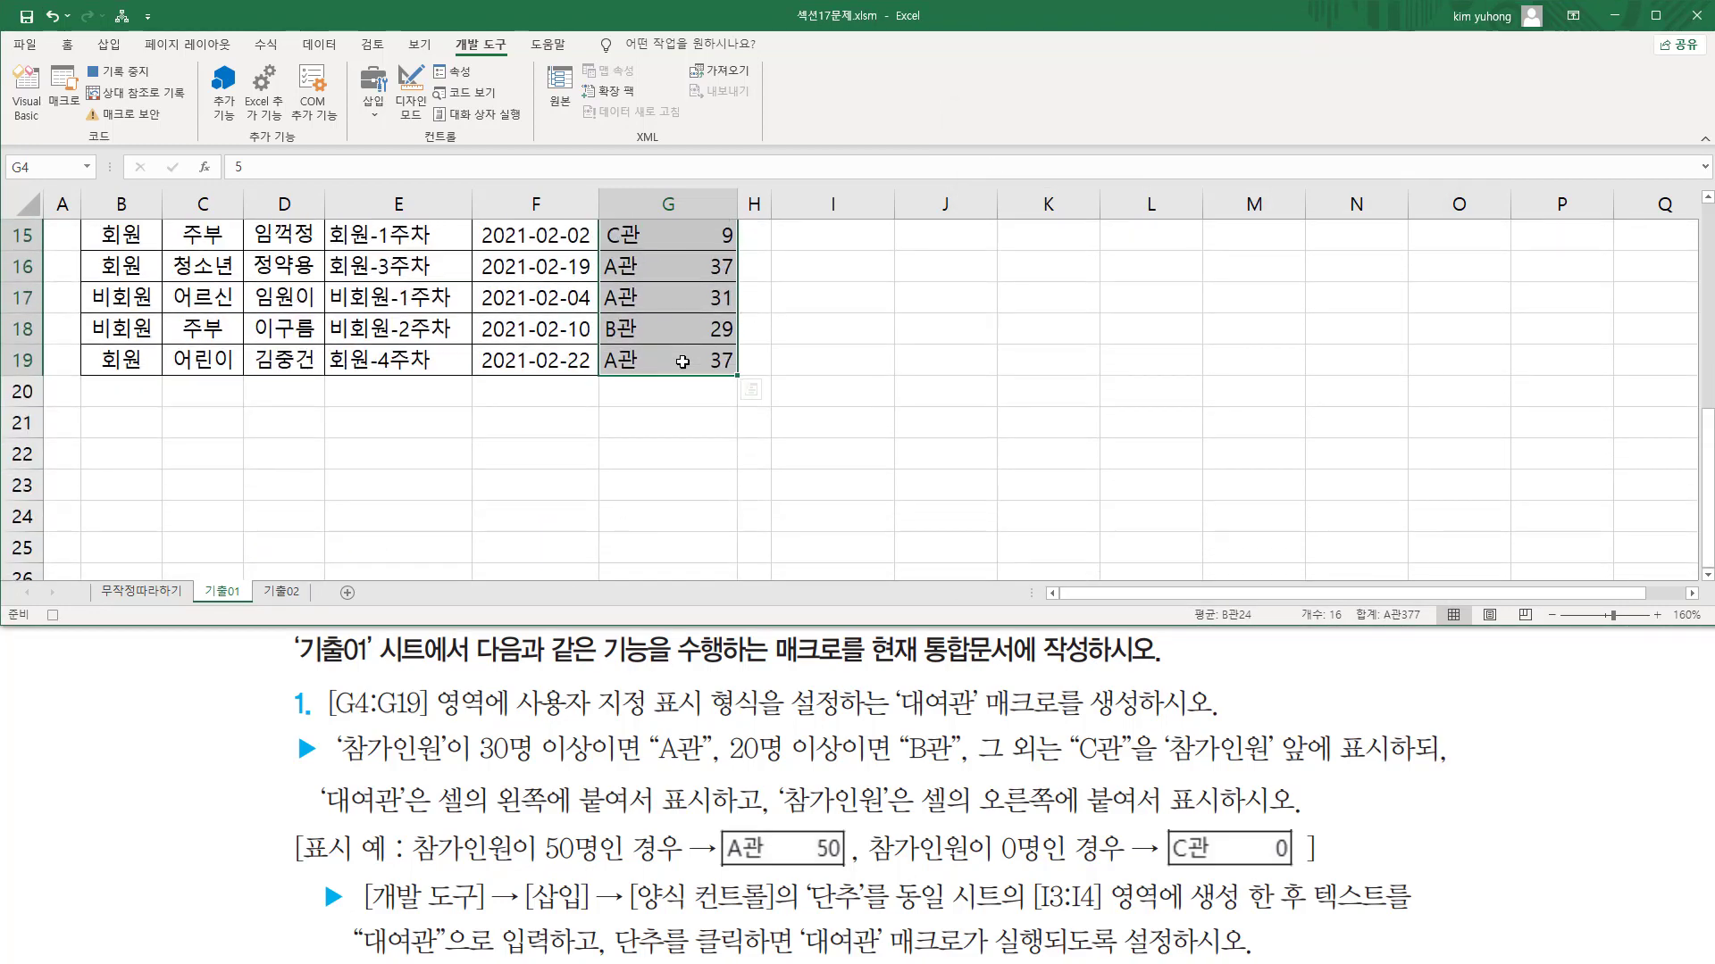
scroll(682, 362, up, 5)
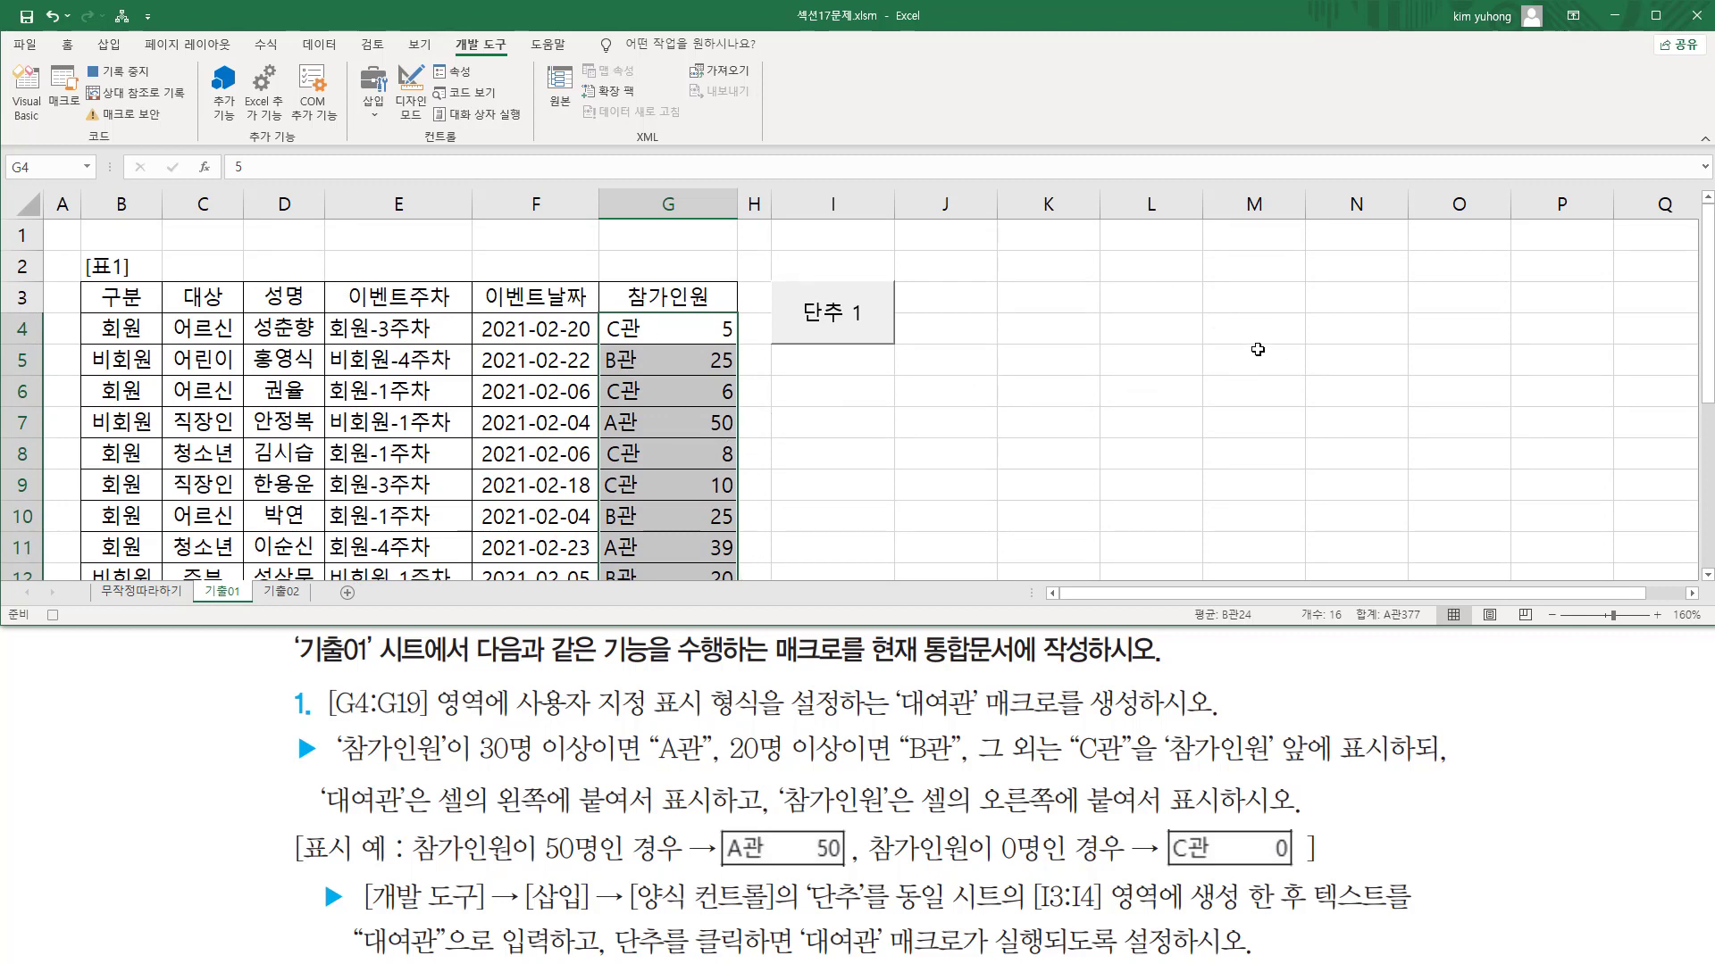
Stop the macro recording and change the text of the button over I3:I4 to 대여관
click(1264, 261)
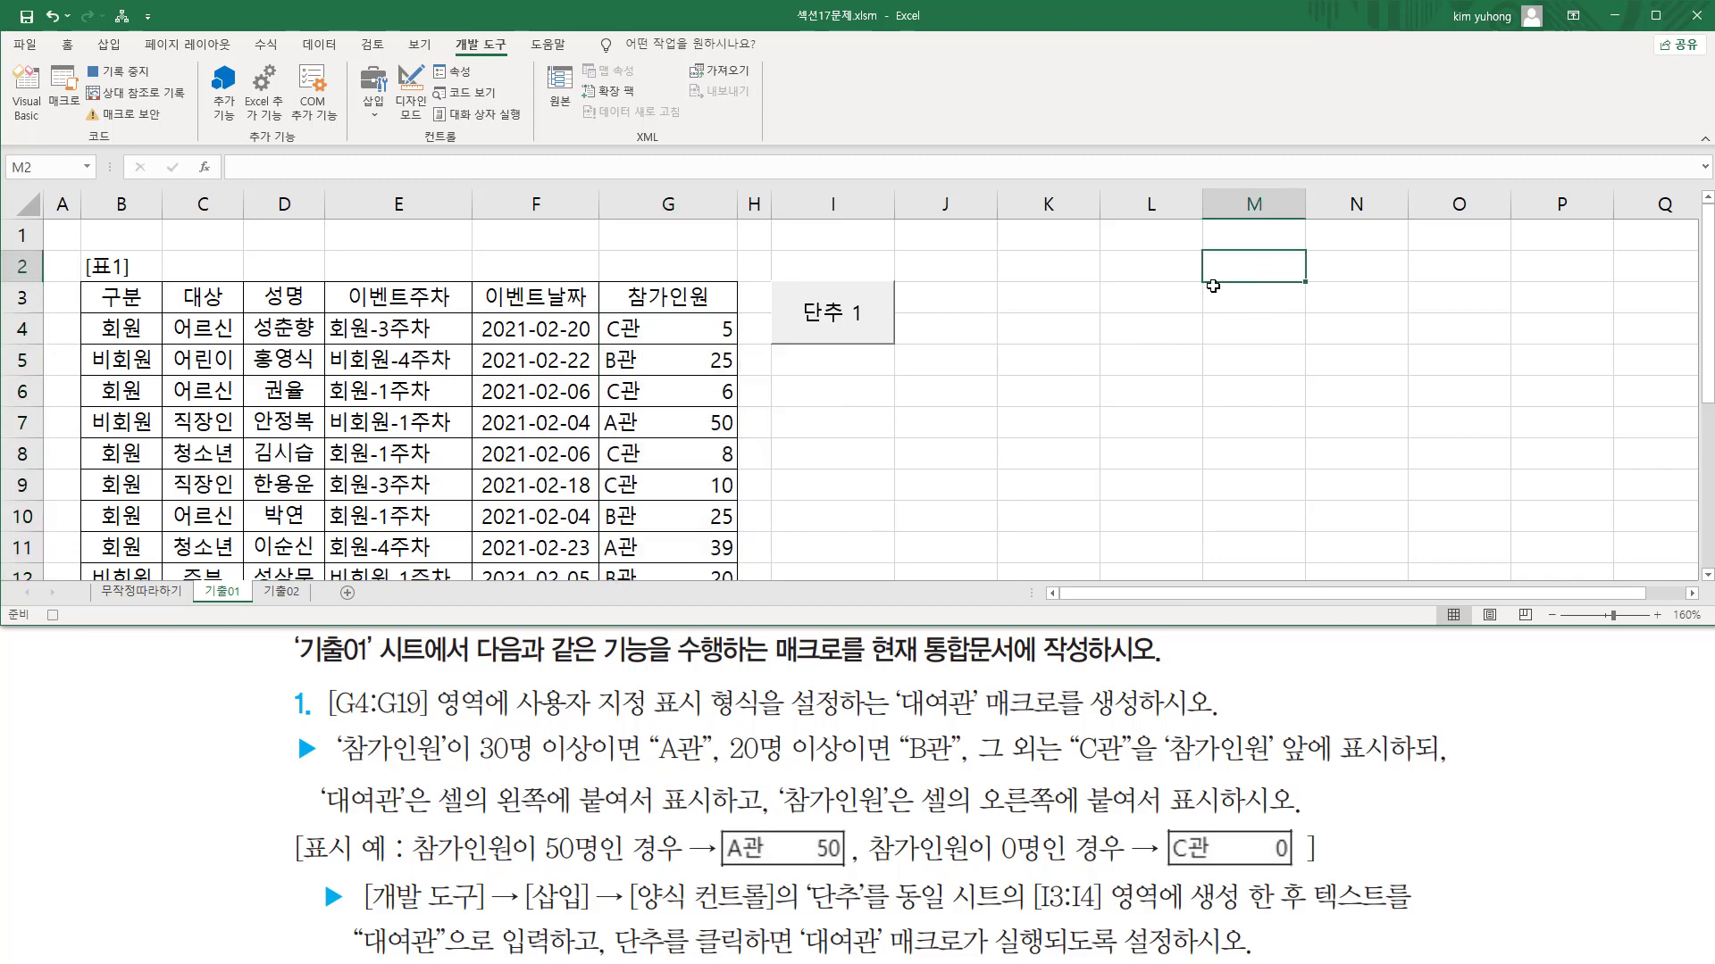
click(110, 76)
right_click(878, 304)
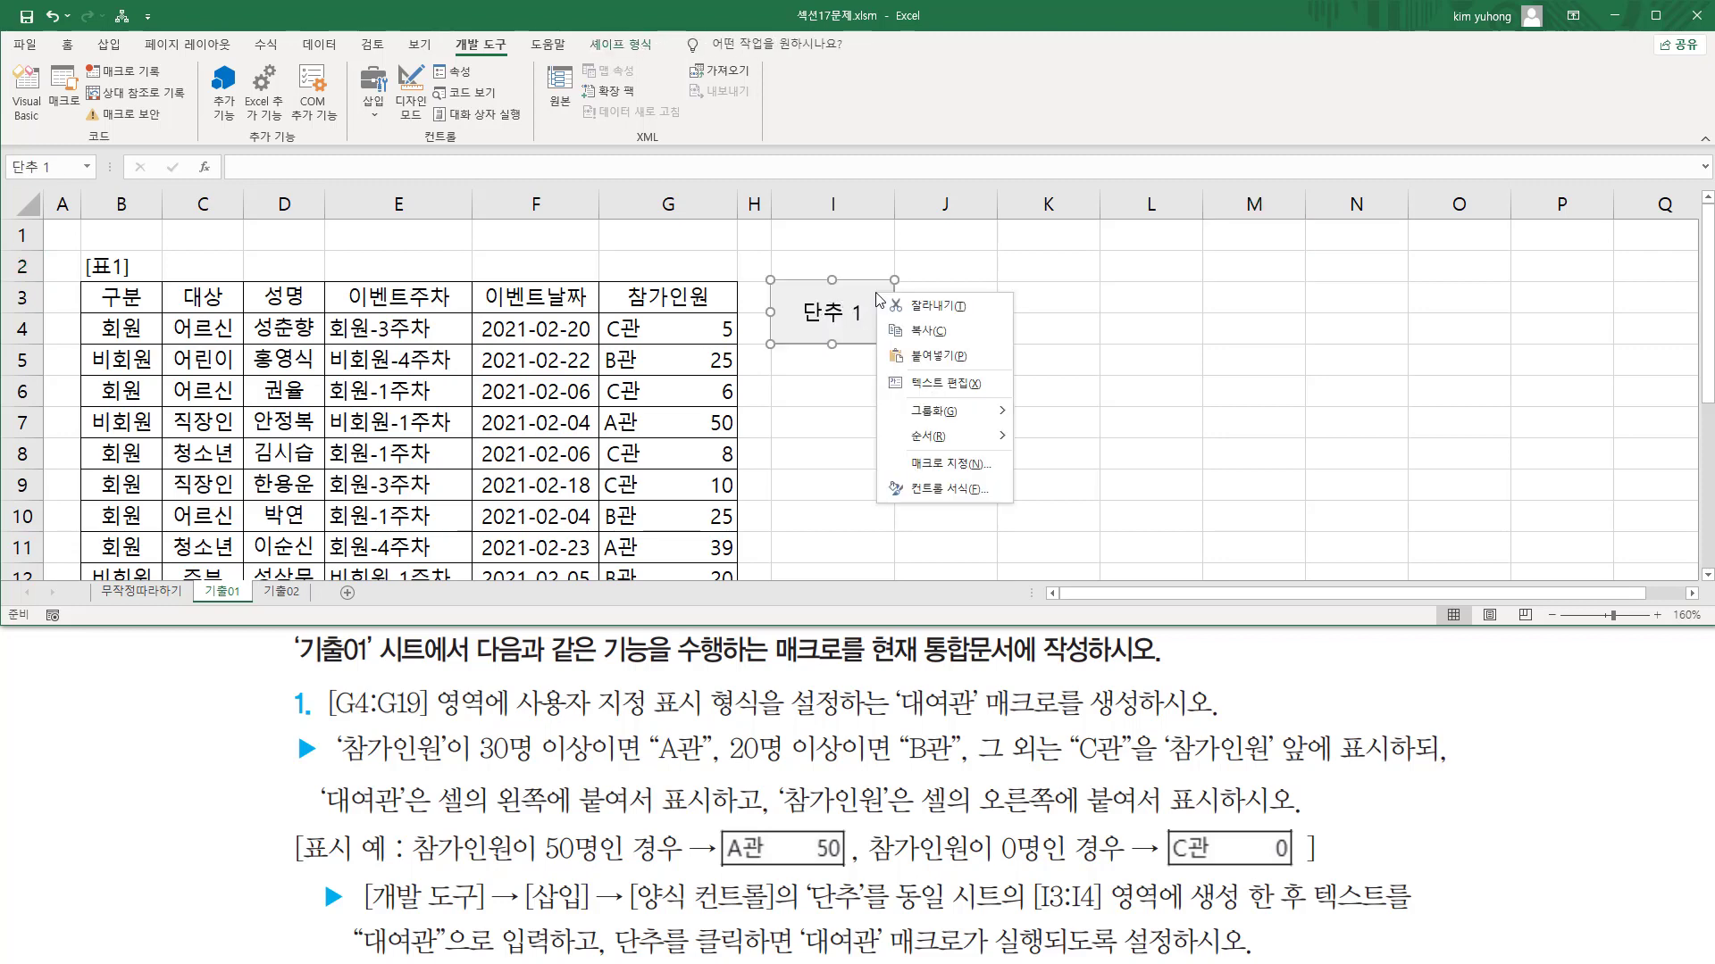
click(942, 384)
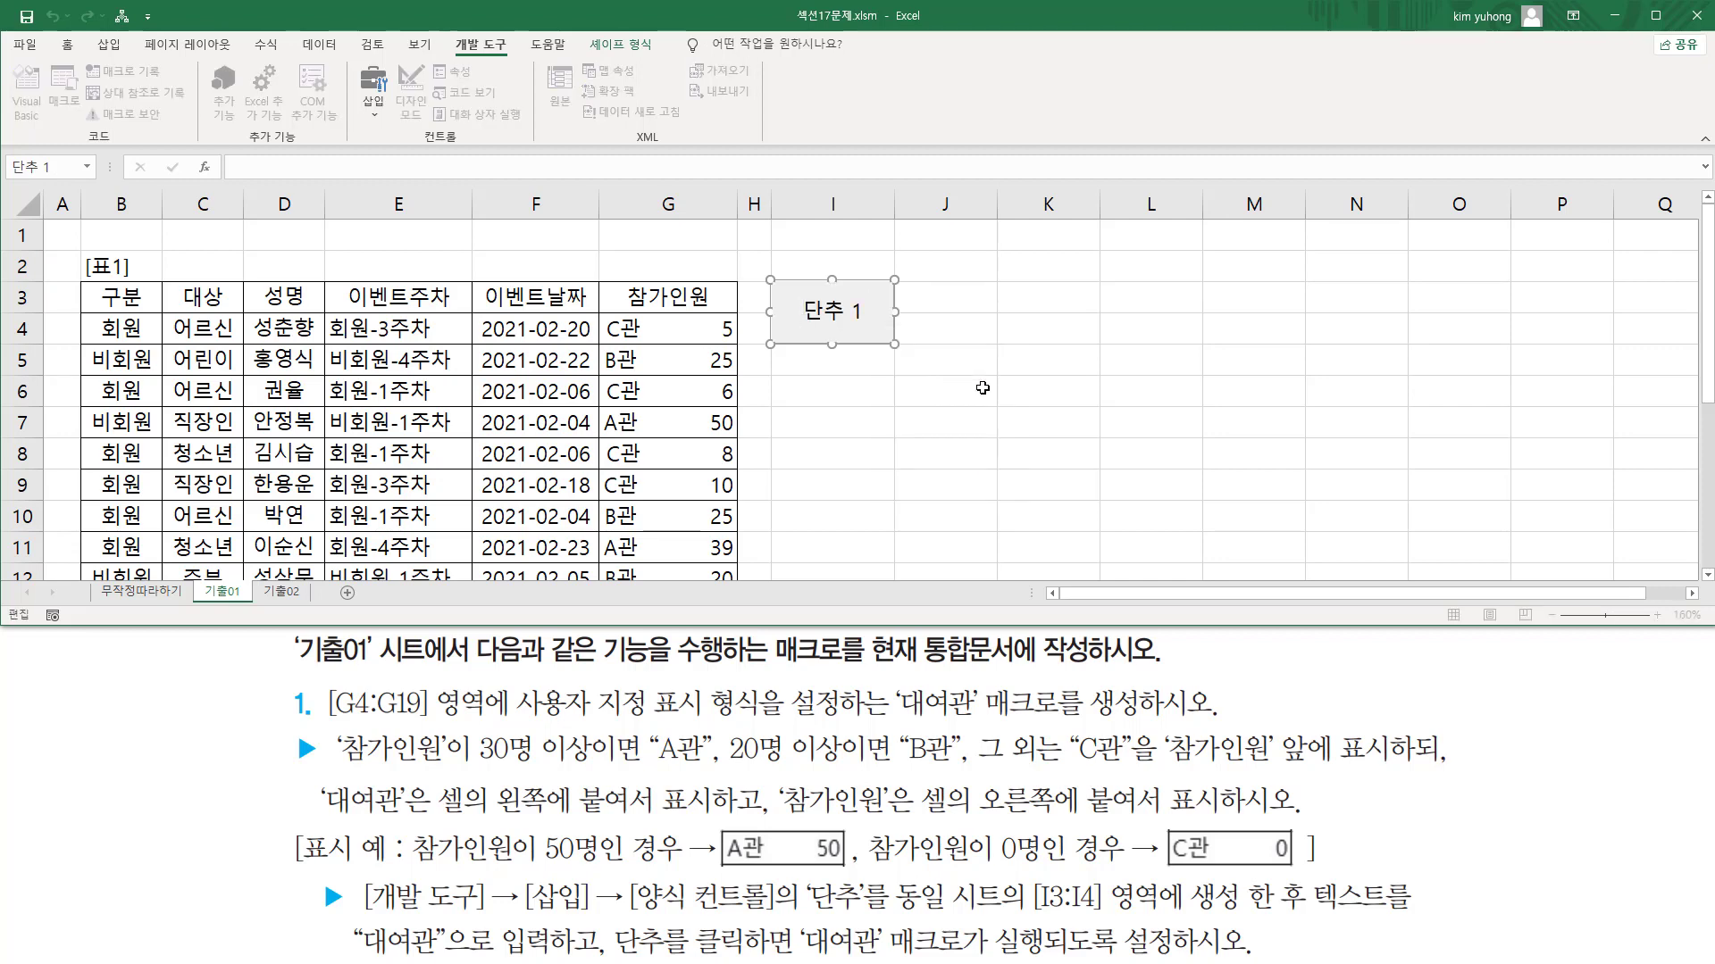
key(Delete)
key(Delete)
key(Delete)
key(Delete)
text(eod)
key(BackSpace)
key(BackSpace)
key(BackSpace)
key(Hangul)
text(대여관)
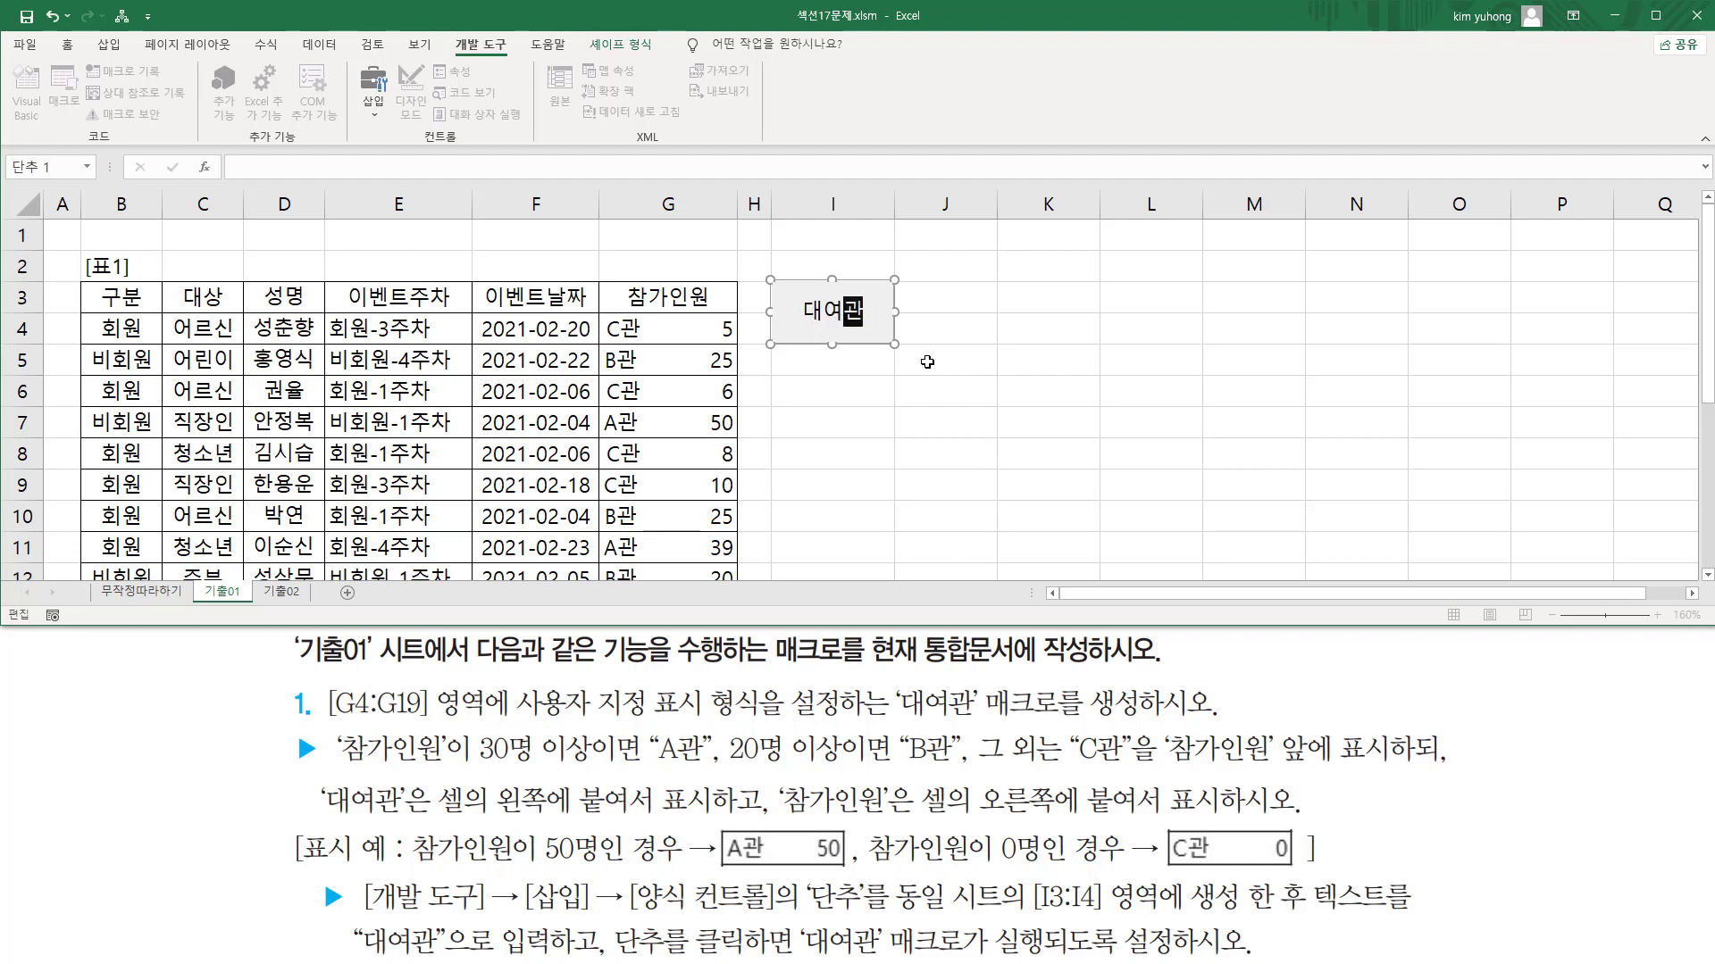
click(1146, 279)
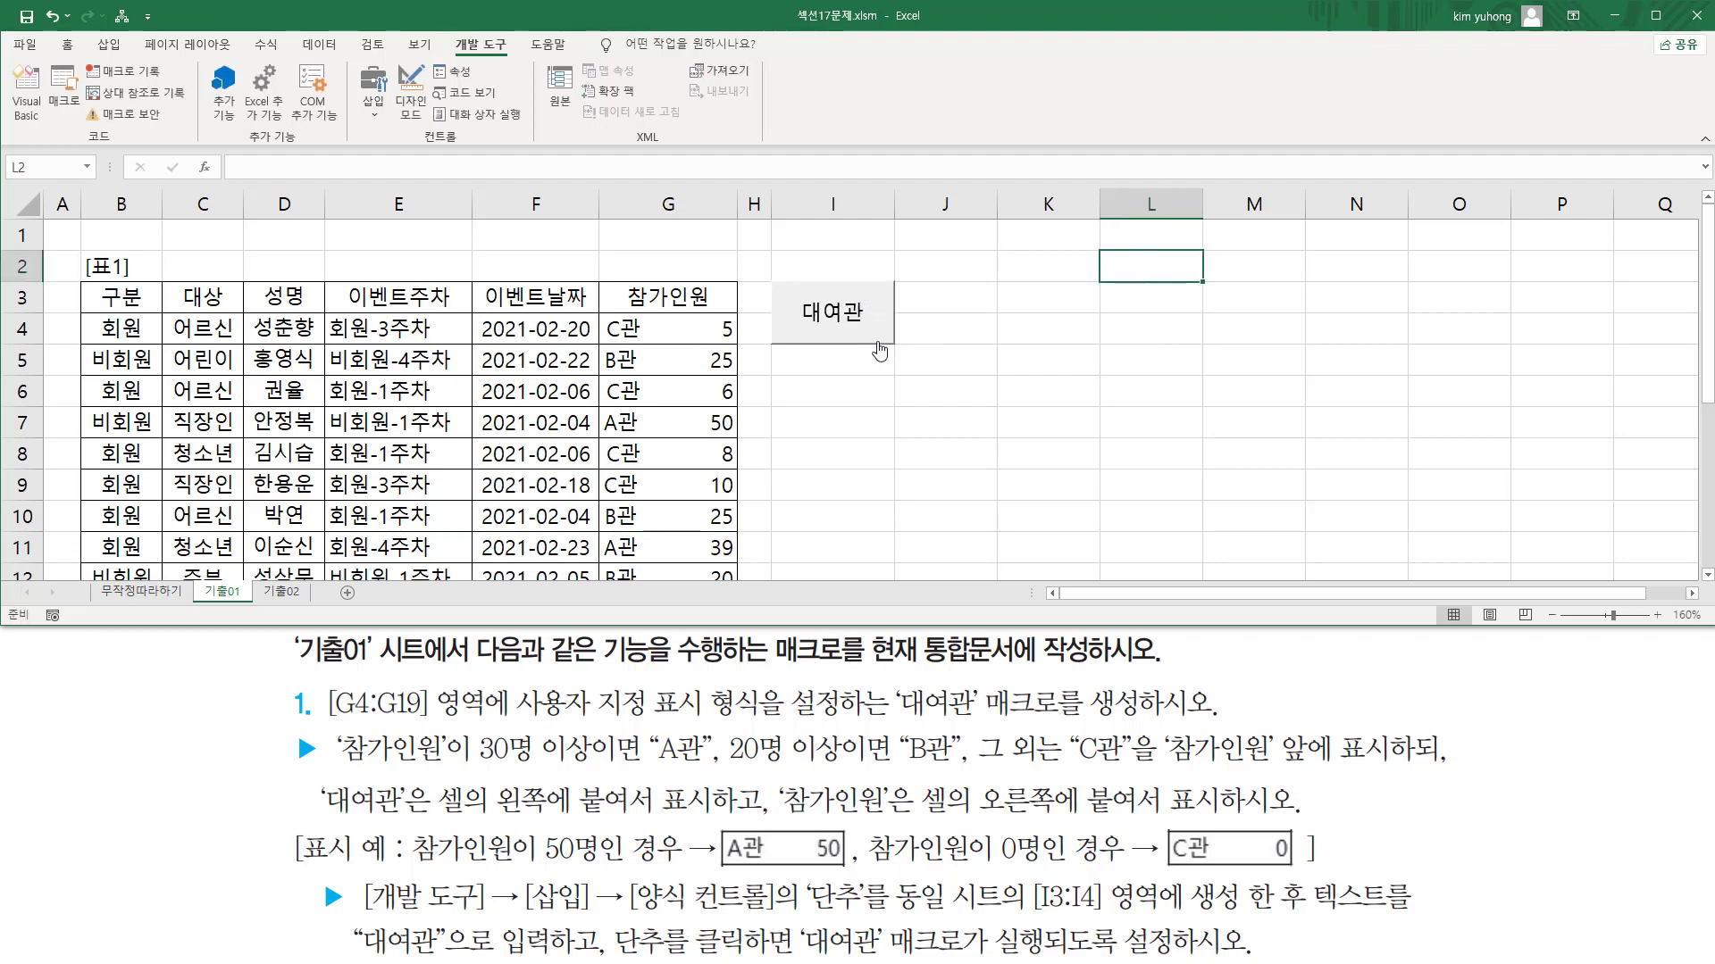
click(1014, 335)
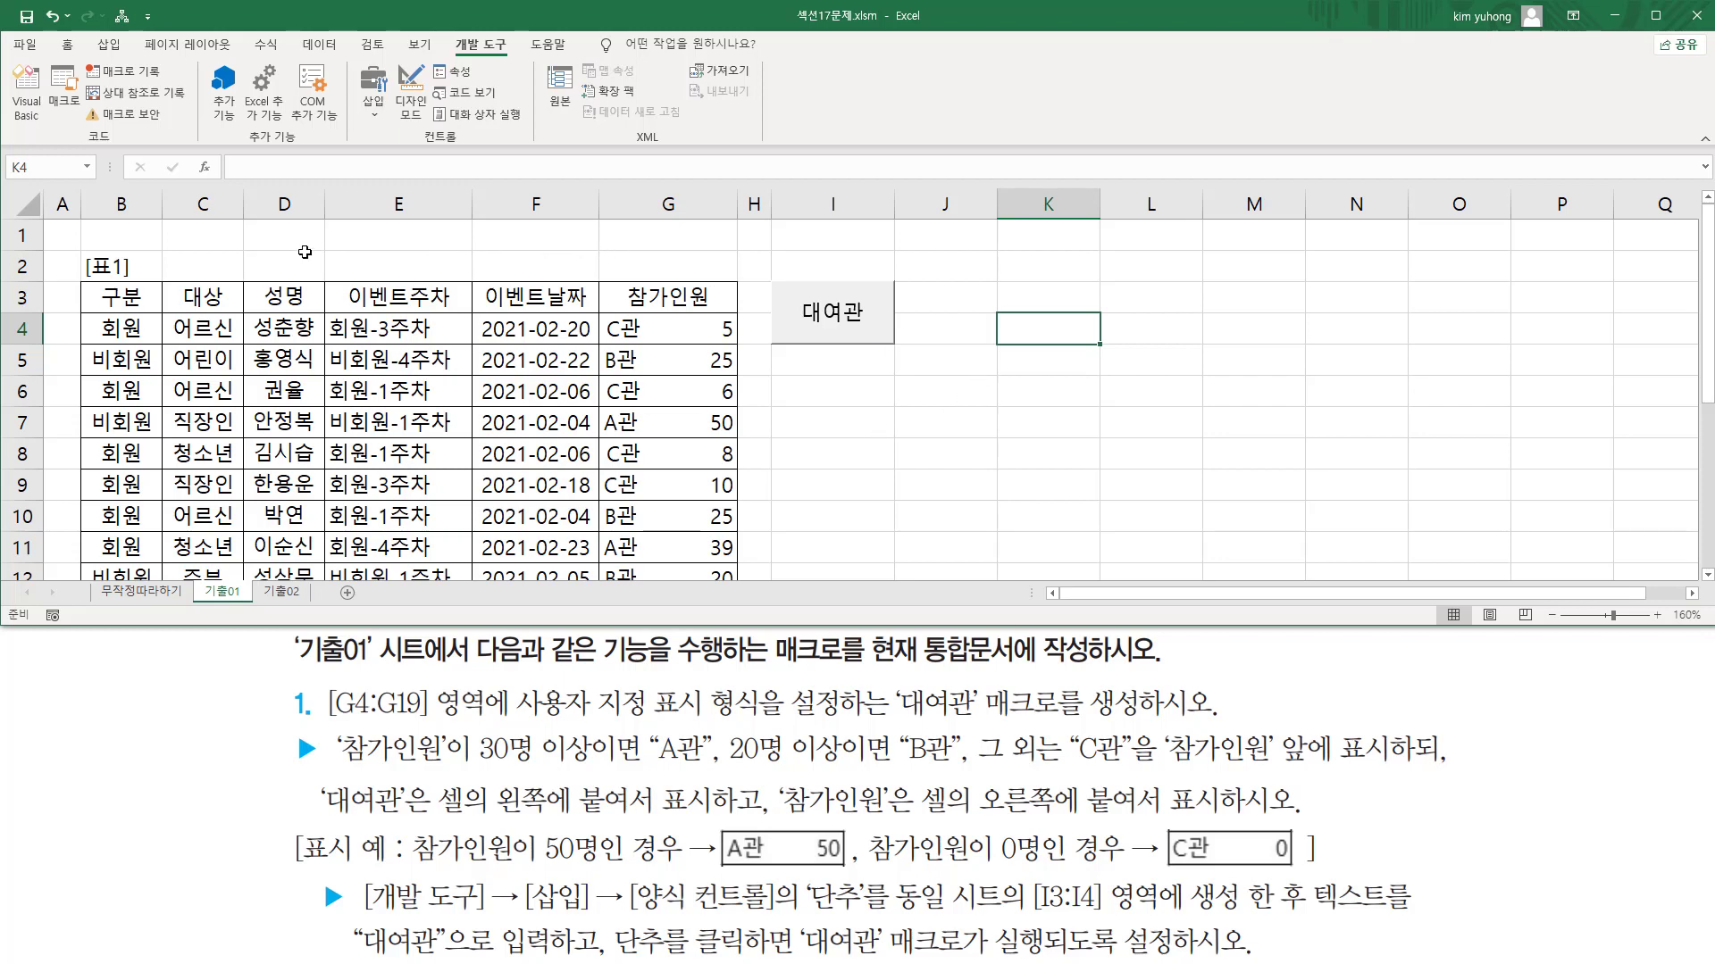
Enter the format code [>=30]"A관"* 0;[>=20]"B관"* 0;"C관"* 0 as reference text in cell D1
click(234, 236)
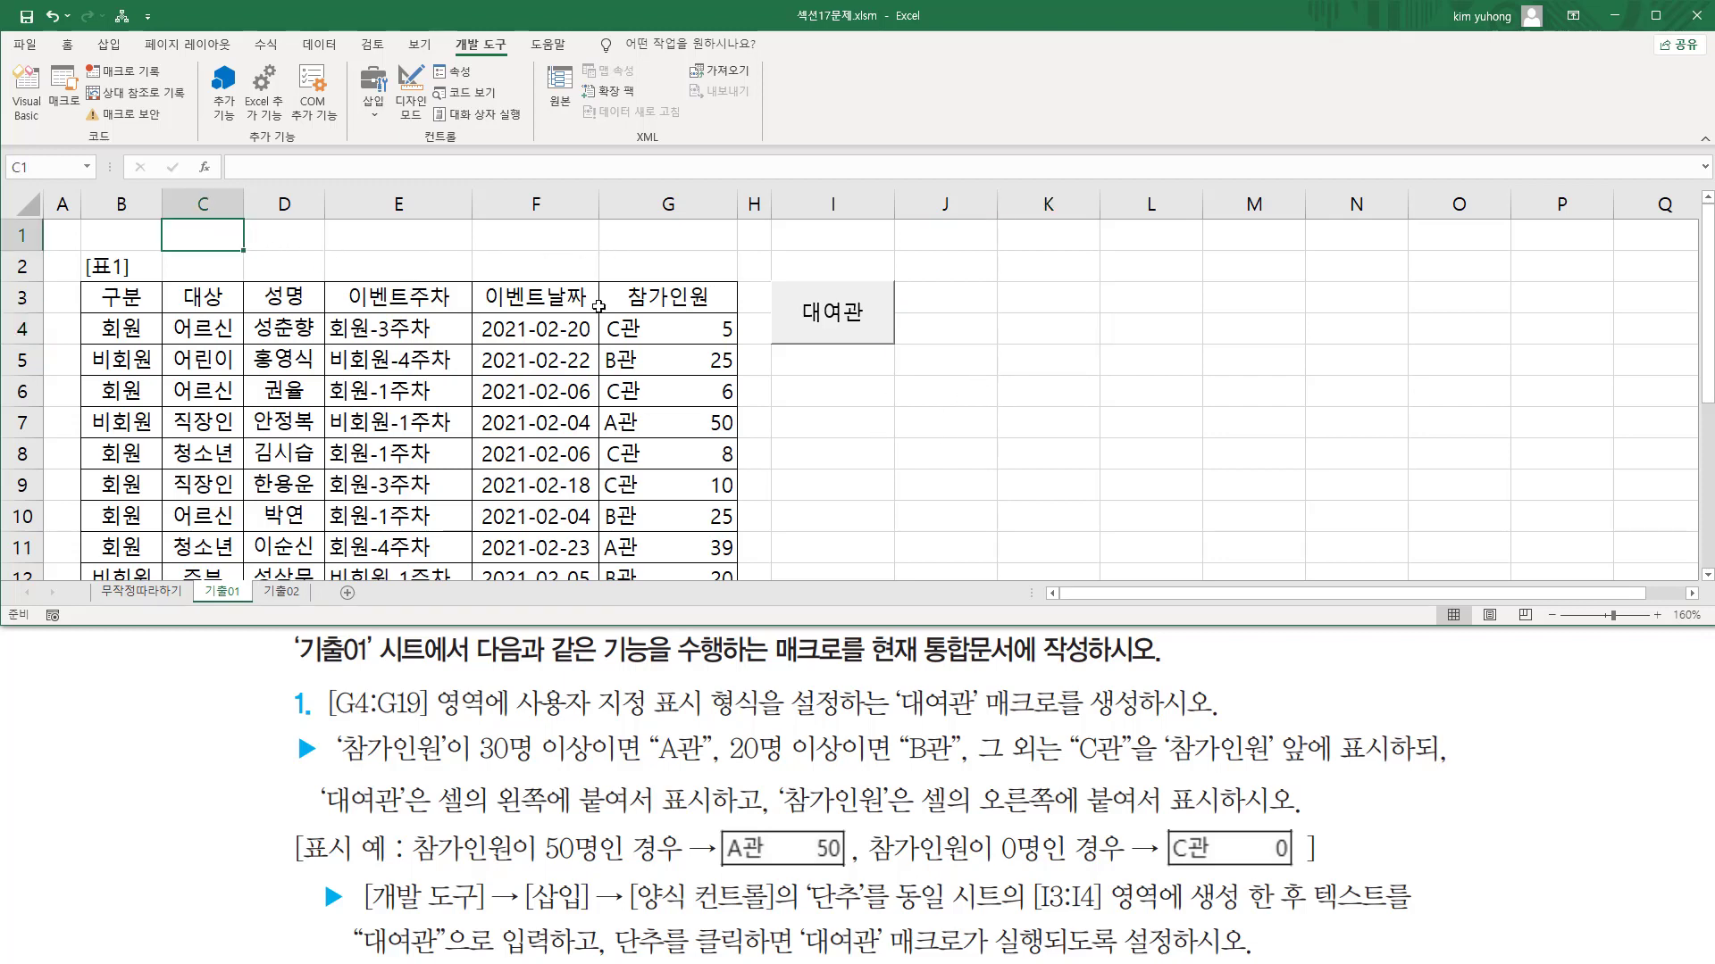
click(311, 238)
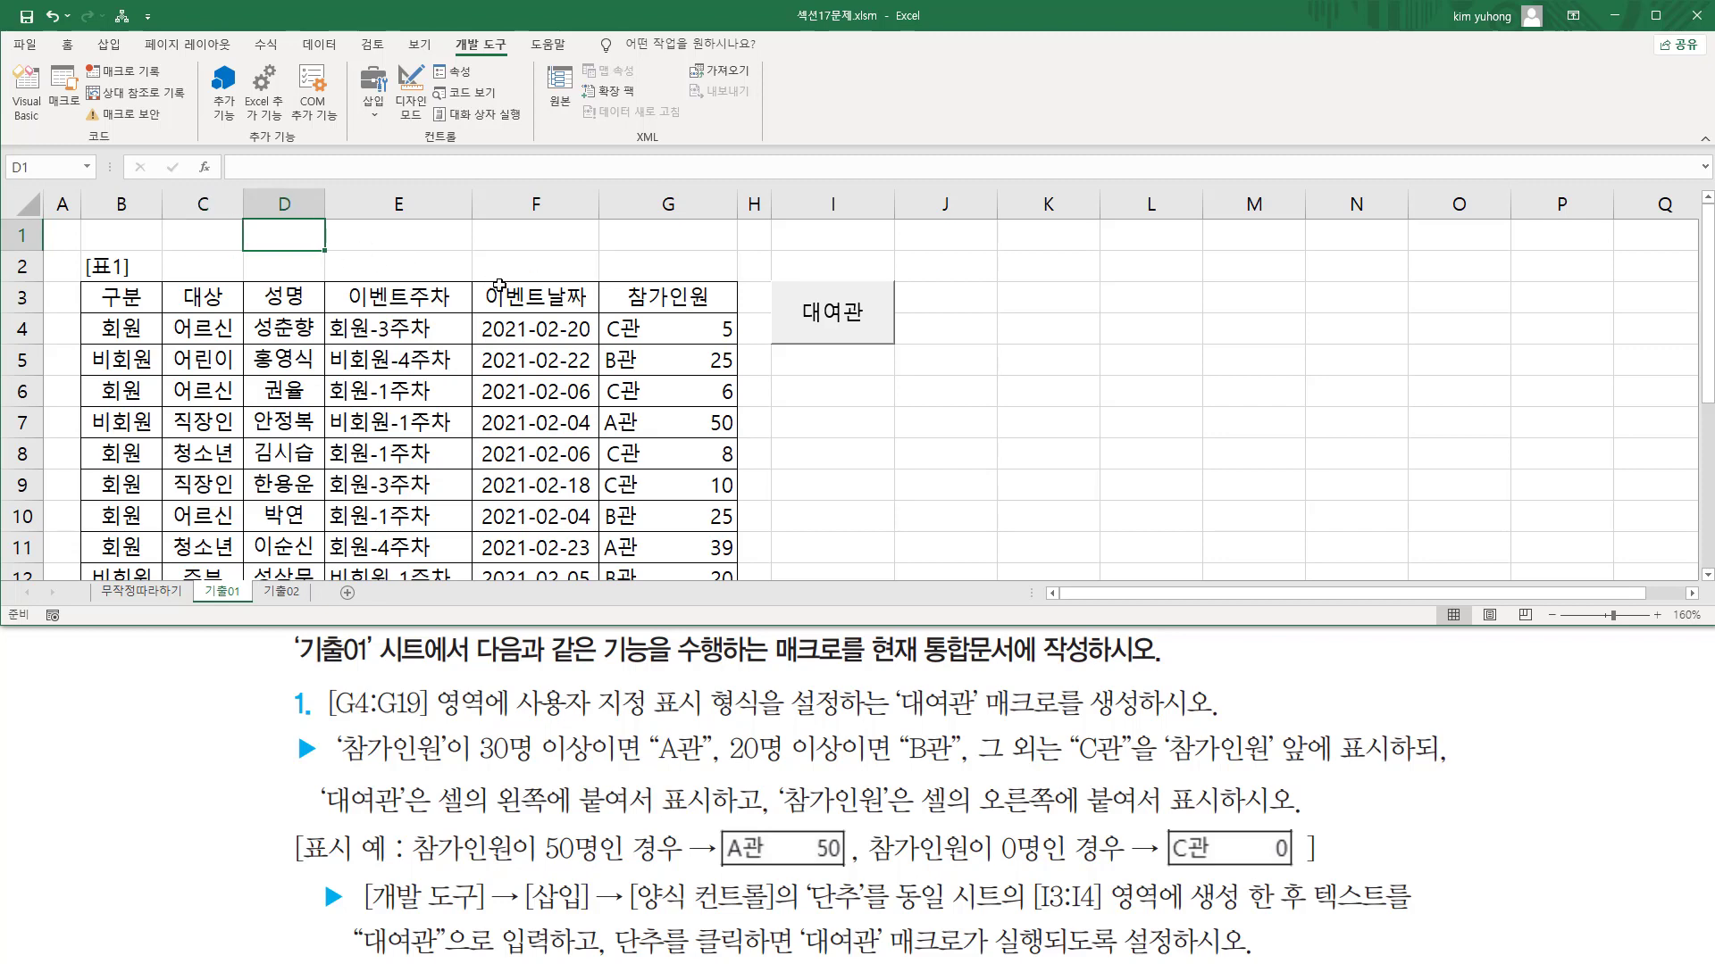
text([>=30]"A관"* 0;[>=20]"B관"* 0;"C관"* 0)
key(Return)
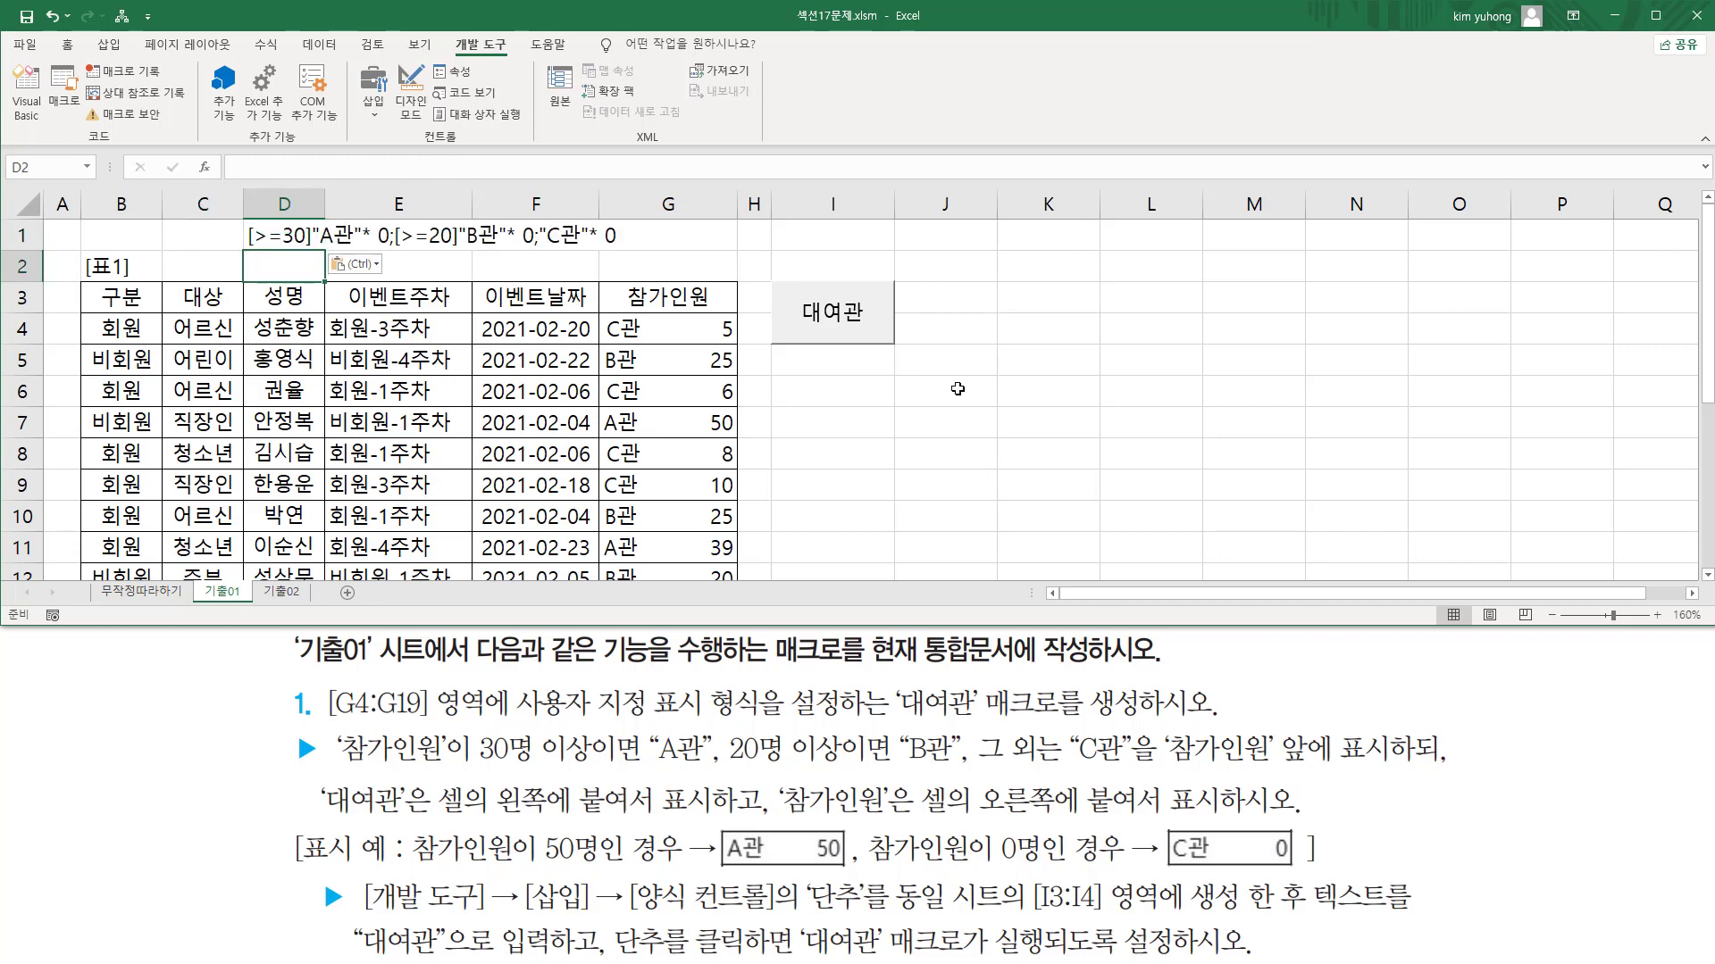
Examine the condition, label, fill and number parts of each section of the format code in D1
click(958, 422)
drag(248, 246, 388, 249)
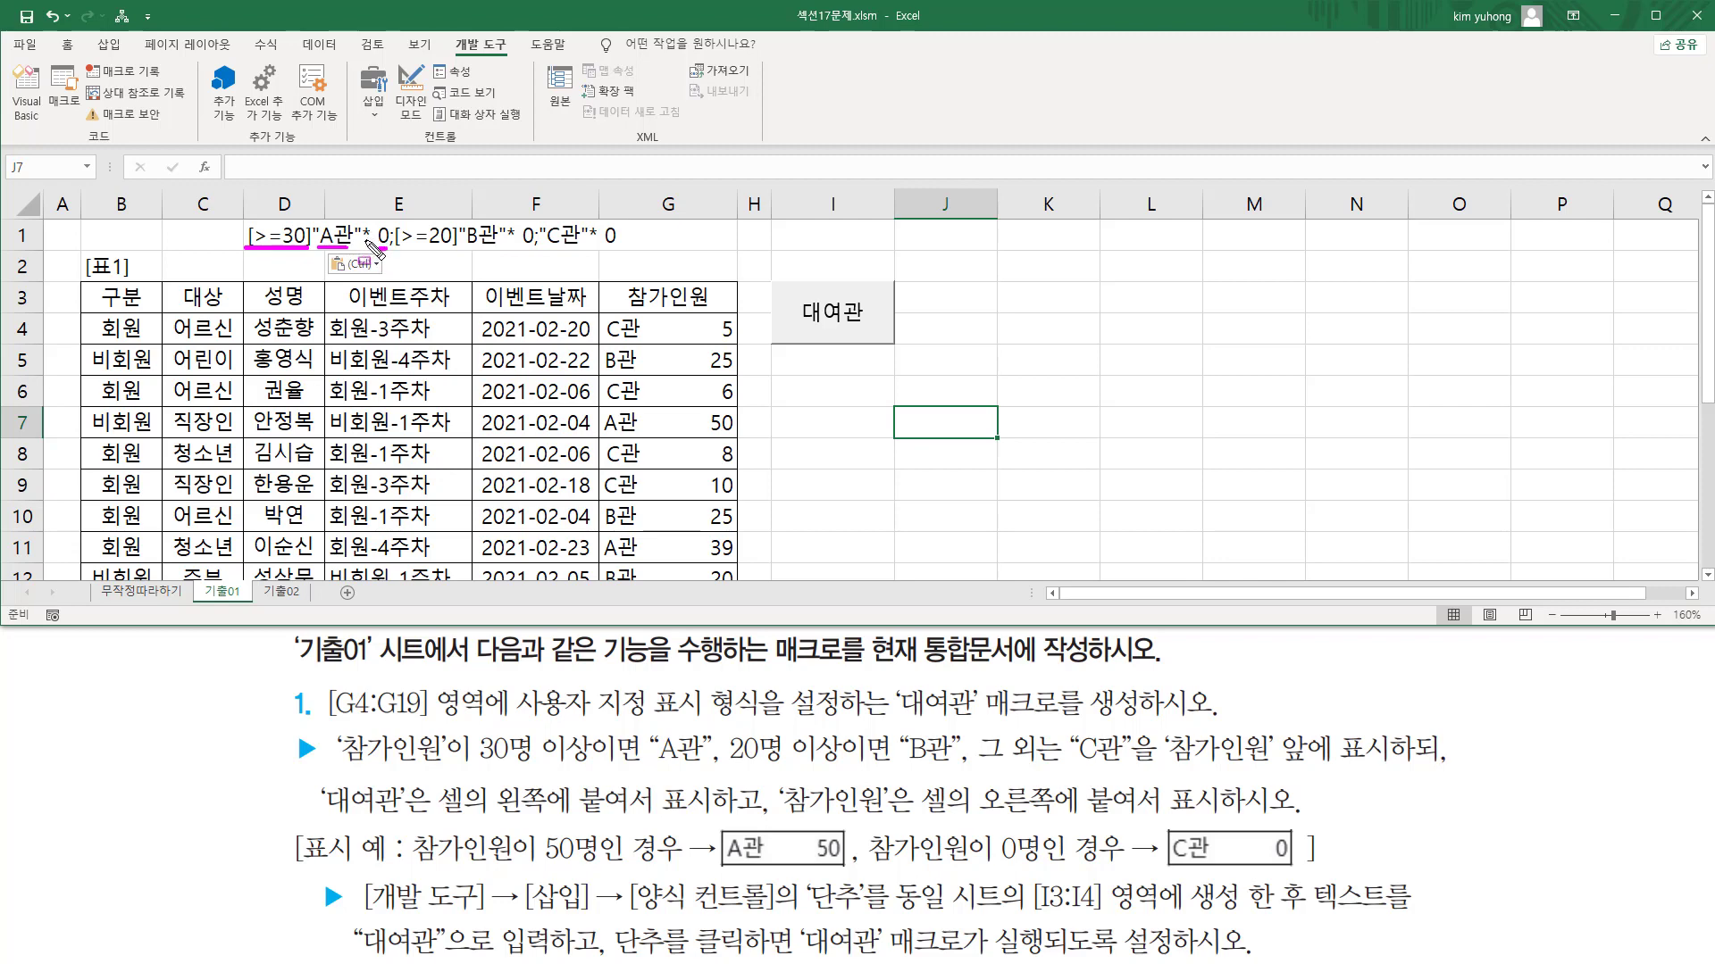
drag(363, 249, 530, 251)
drag(507, 239, 519, 239)
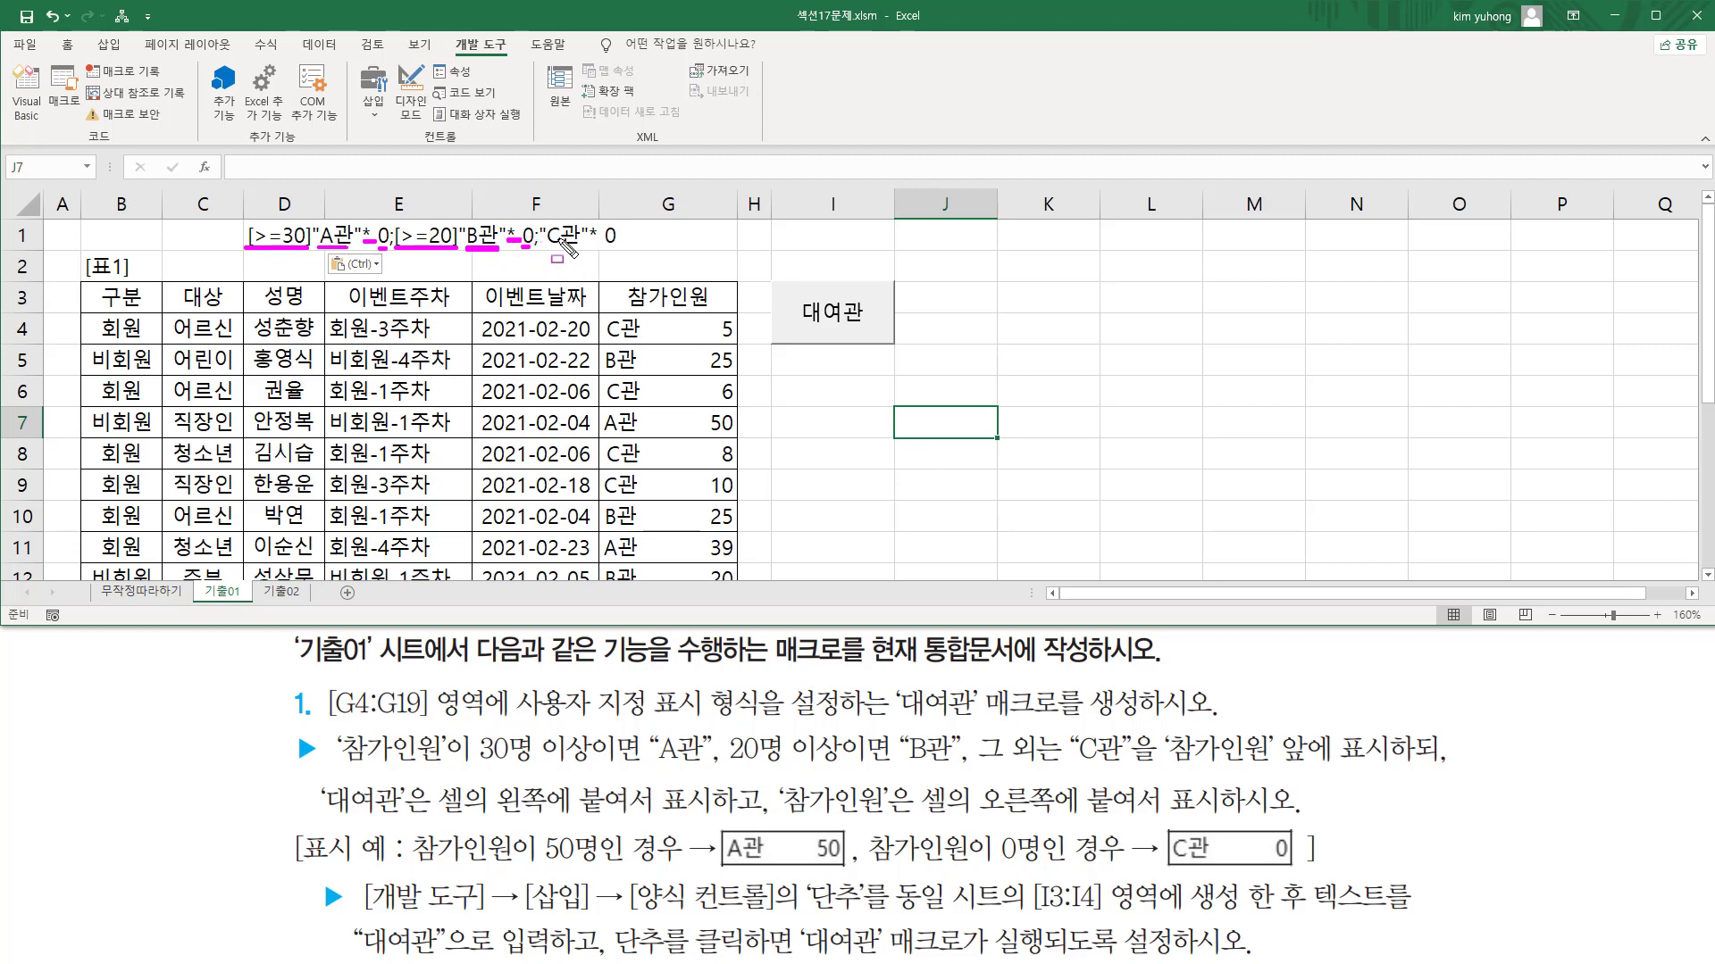
drag(546, 249, 576, 249)
drag(591, 242, 601, 242)
key(Escape)
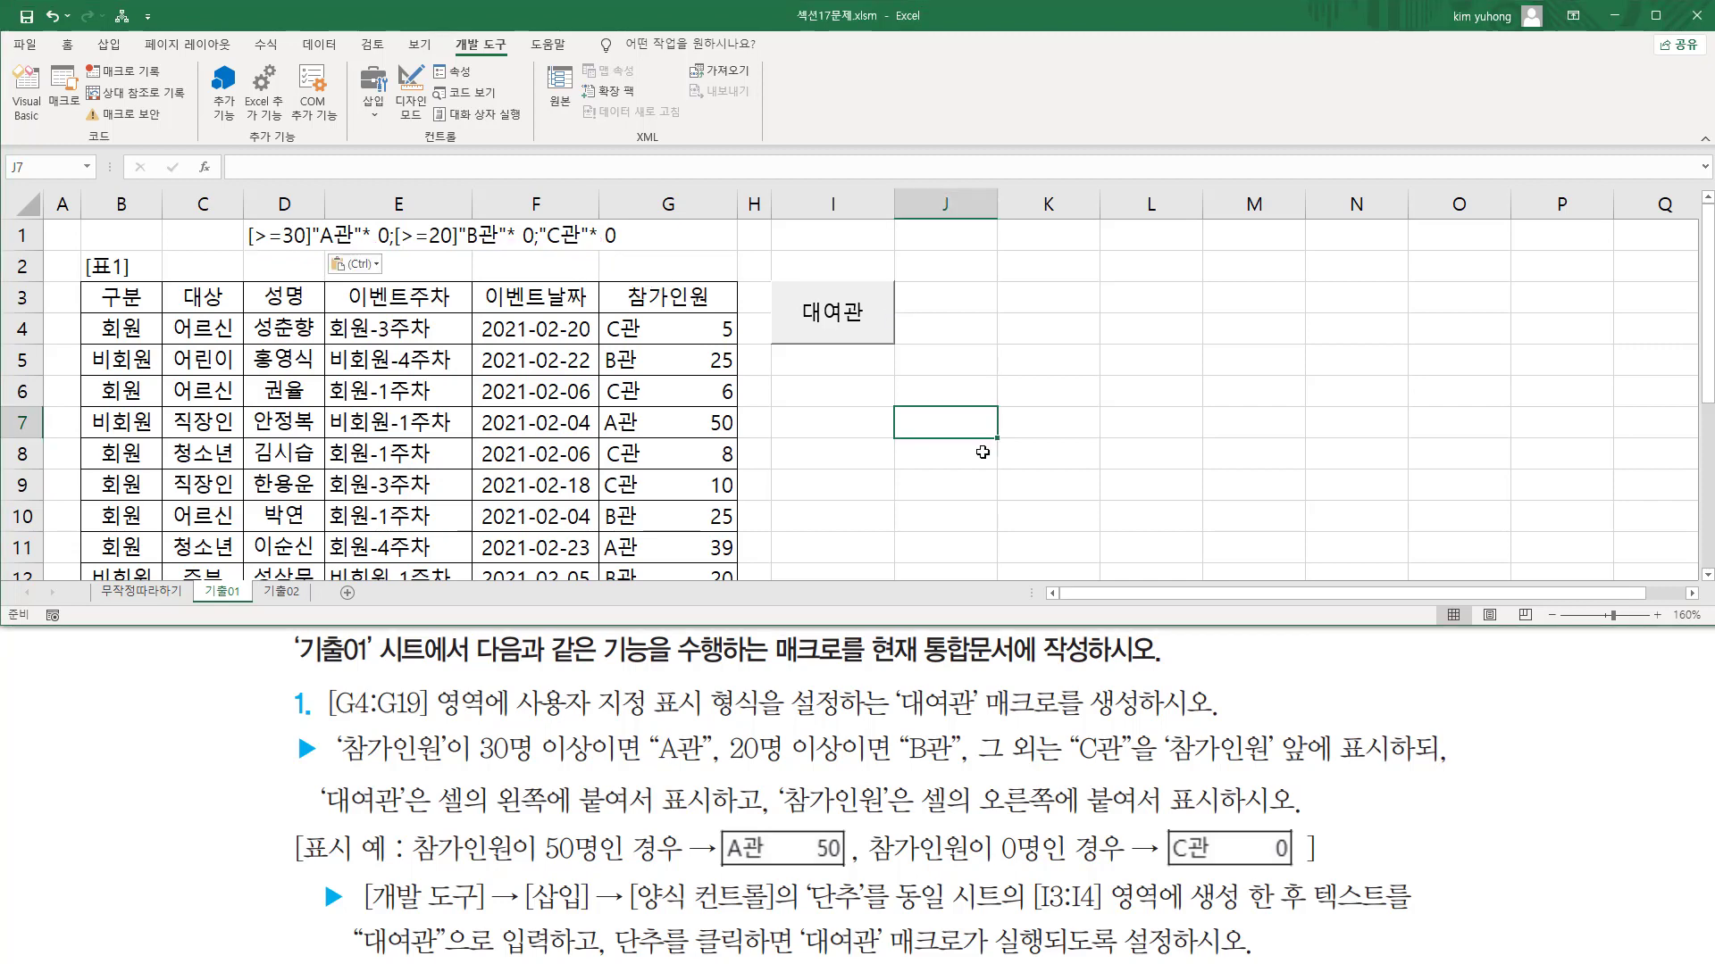
click(988, 459)
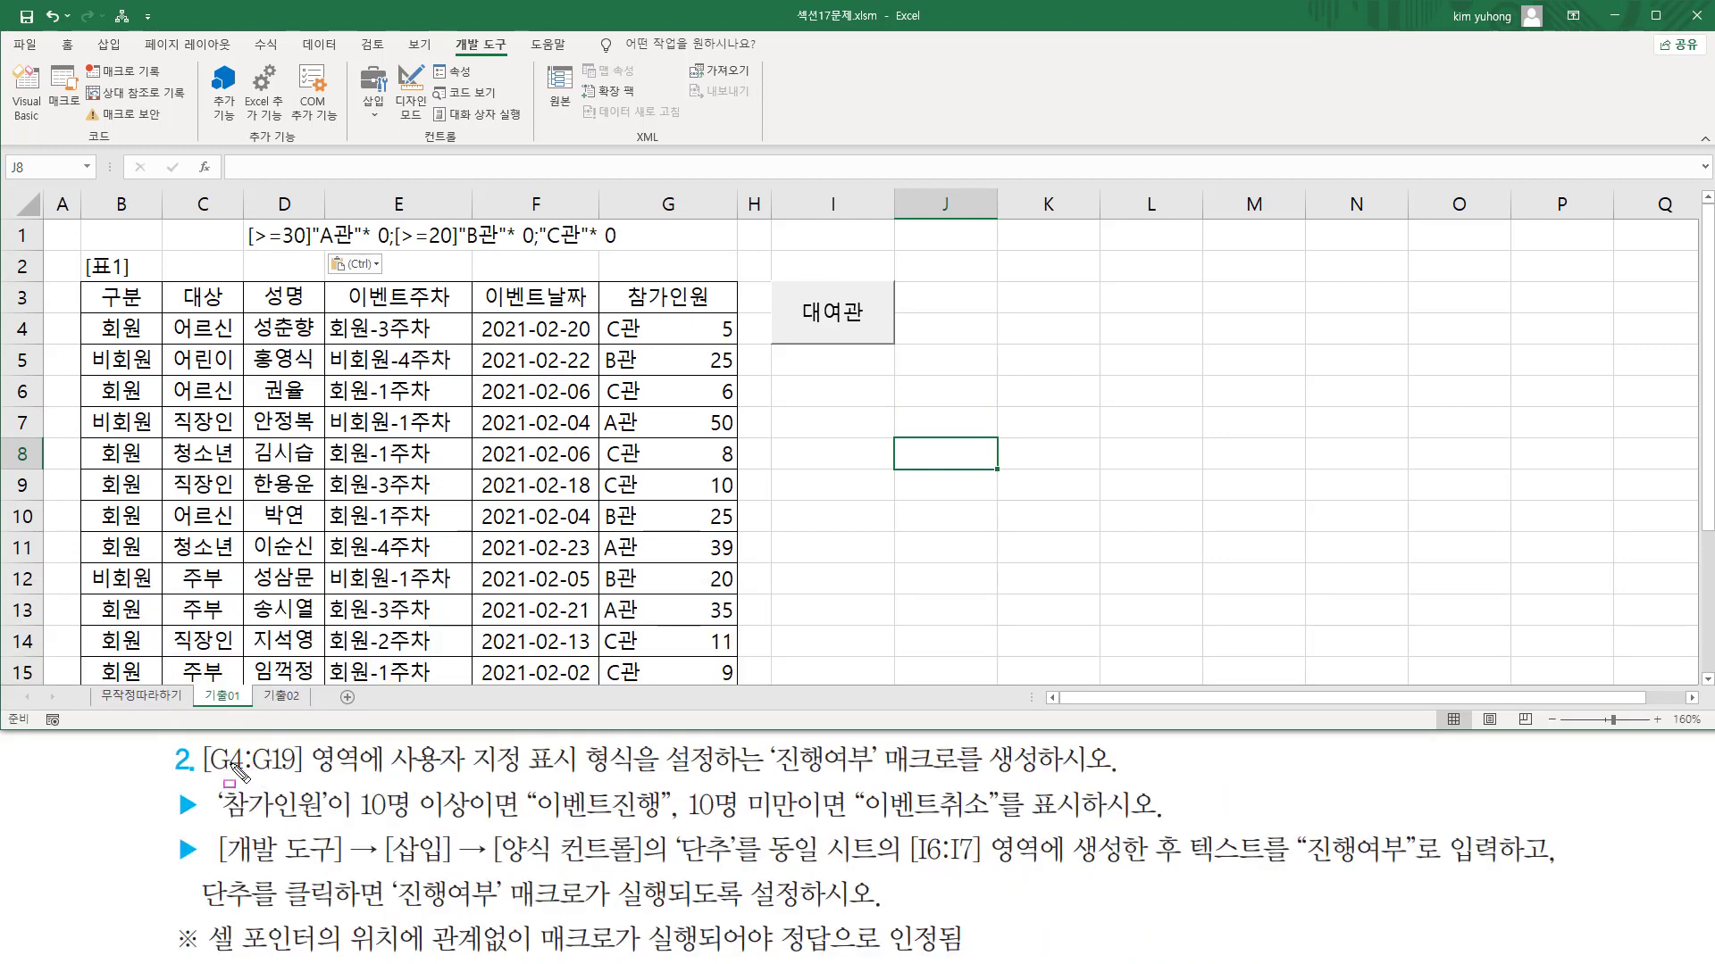
Read the task requirements for the 진행여부 macro, covering the G4:G19 format conditions and the button over I6:I7
mouse_move(199, 778)
mouse_down()
mouse_move(296, 780)
mouse_move(322, 742)
mouse_move(380, 742)
mouse_up()
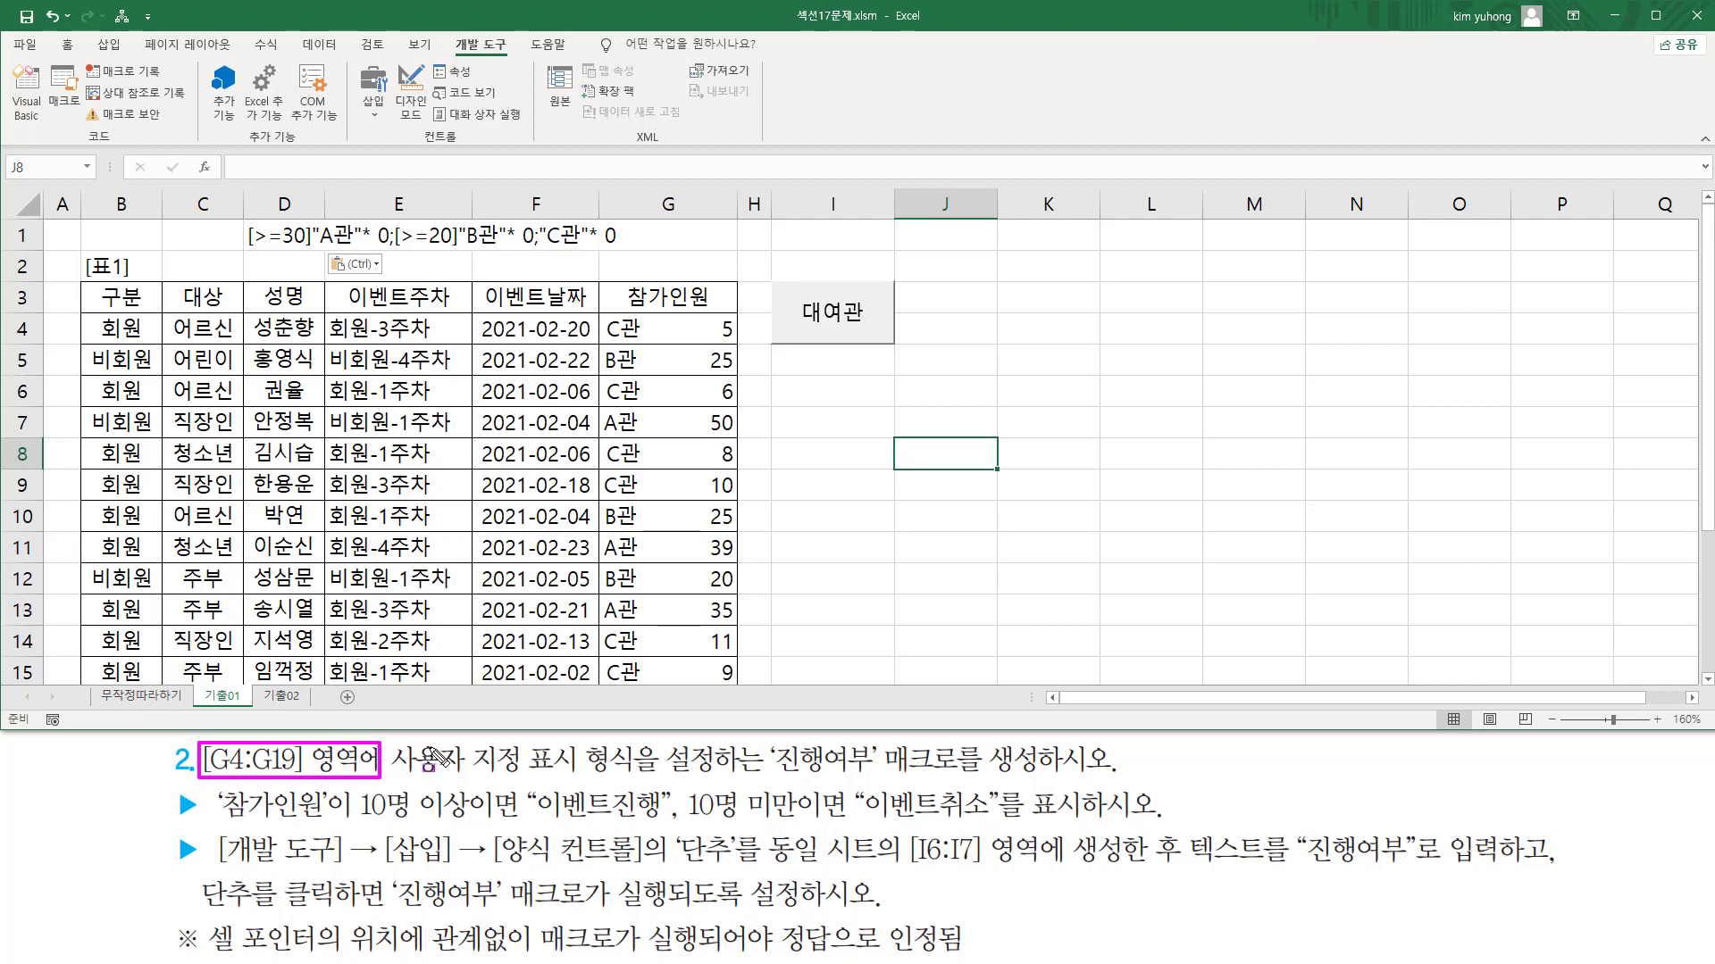
drag(612, 313, 720, 684)
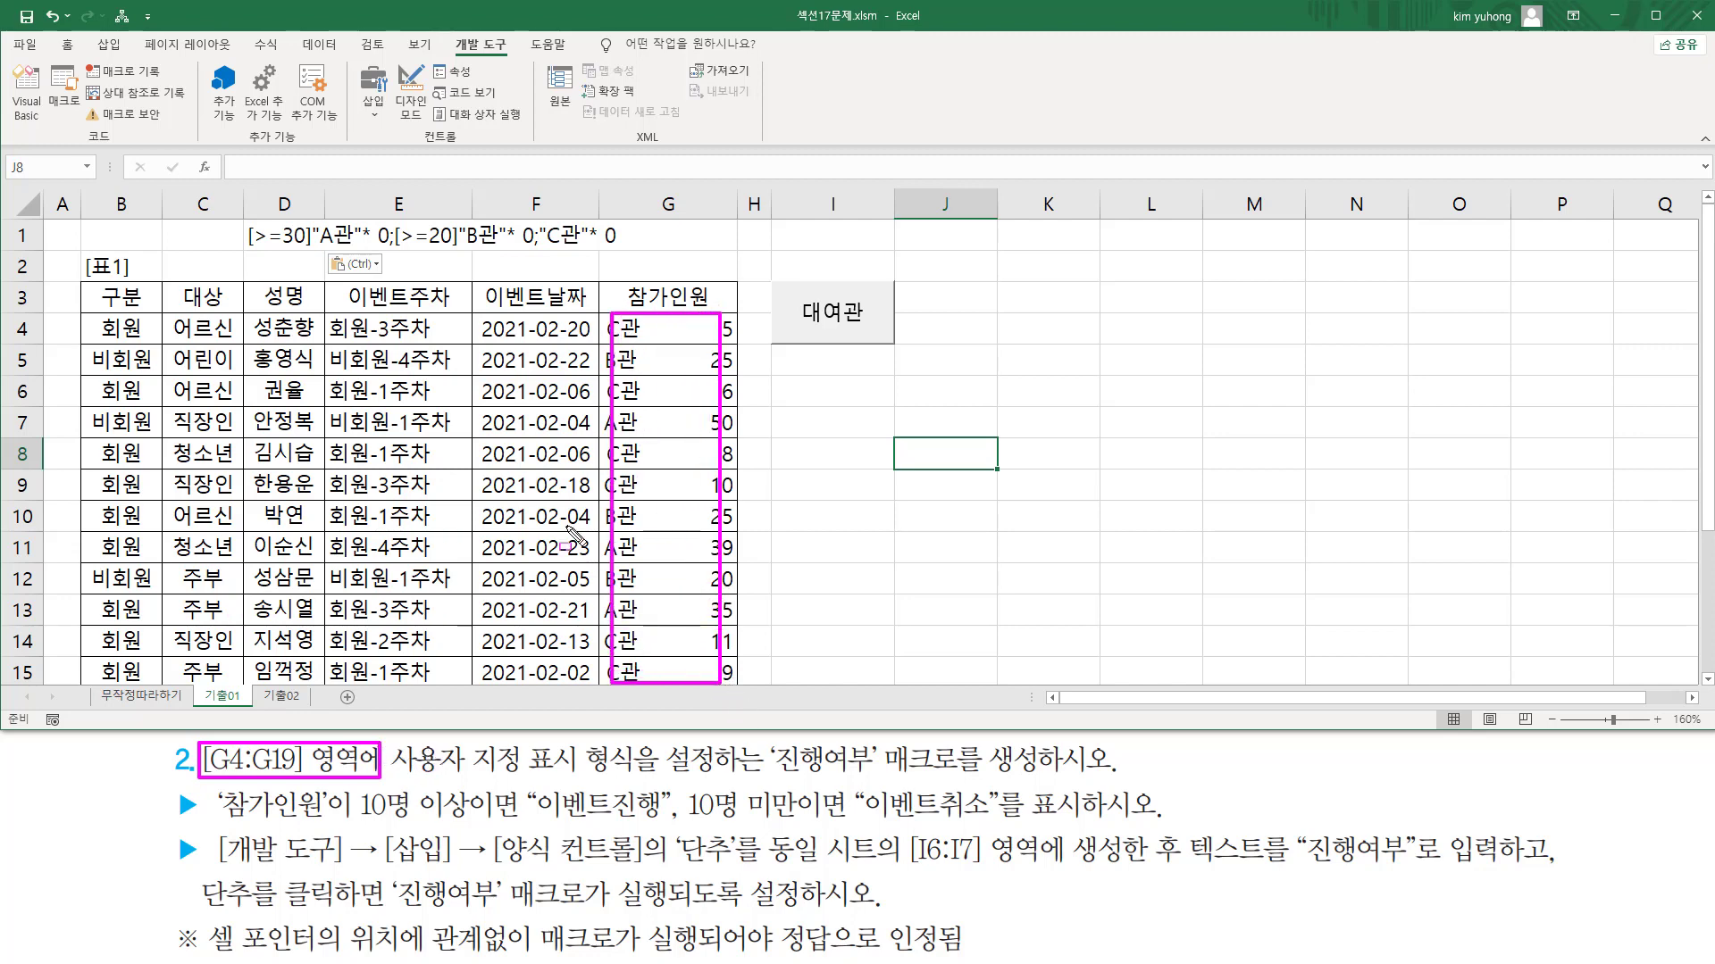
drag(398, 782, 625, 783)
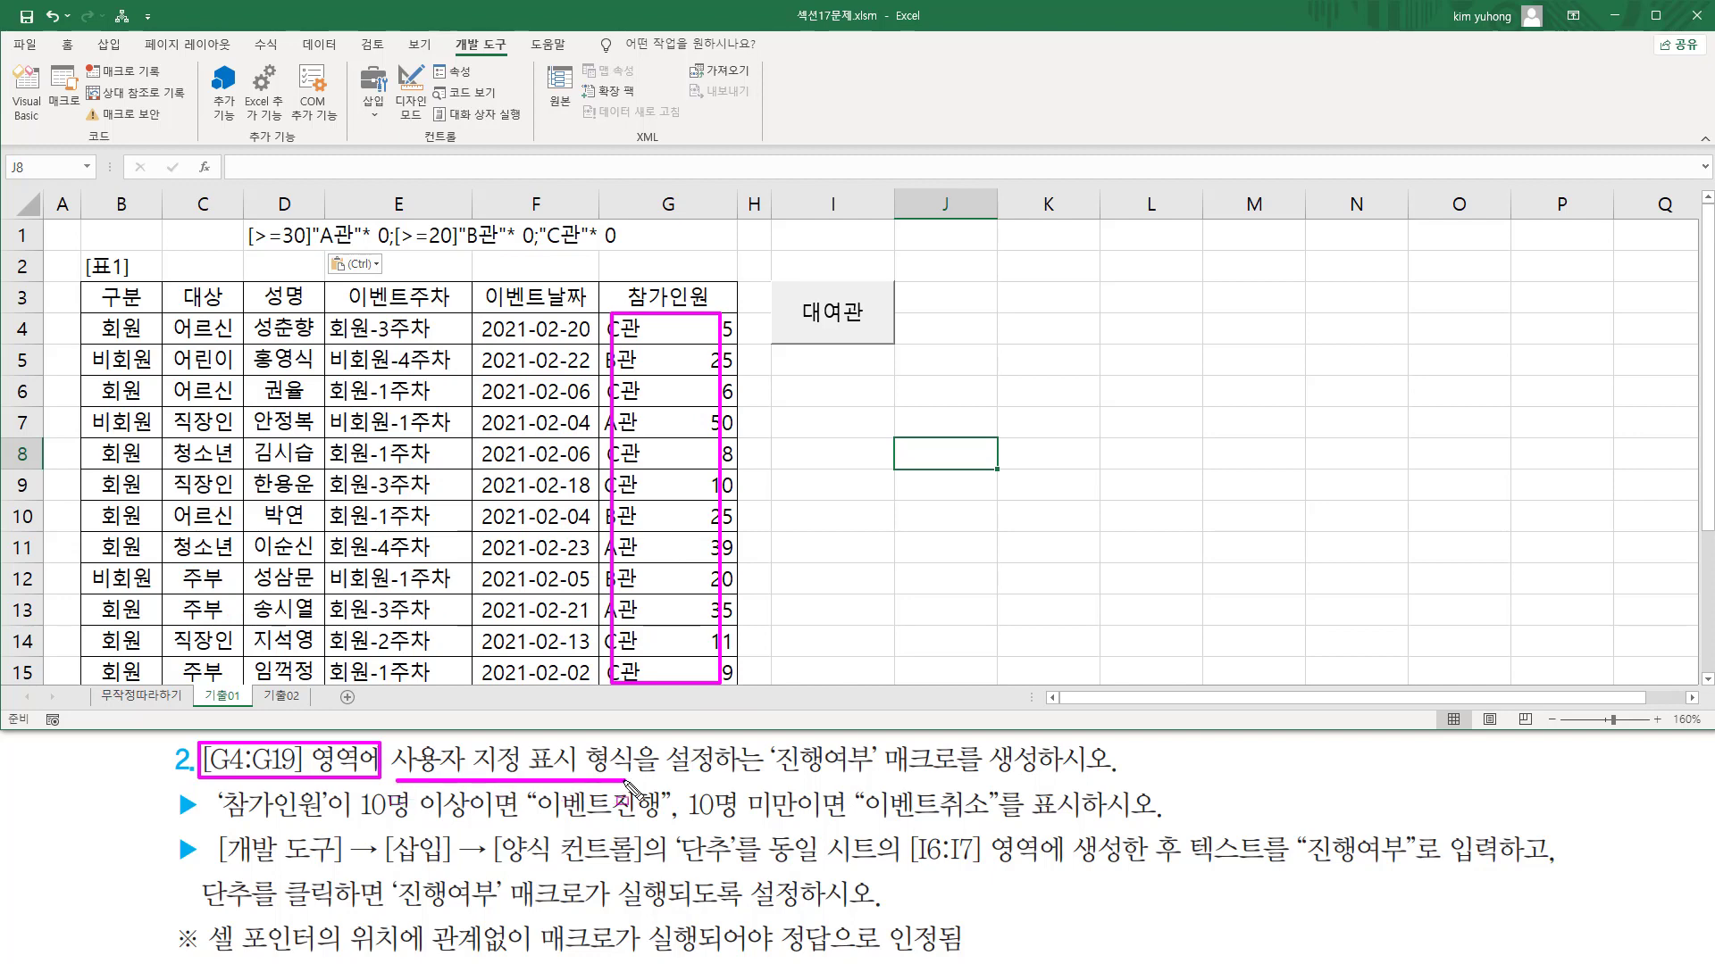
mouse_move(763, 779)
mouse_down()
mouse_move(880, 781)
mouse_move(883, 747)
mouse_move(1098, 774)
mouse_up()
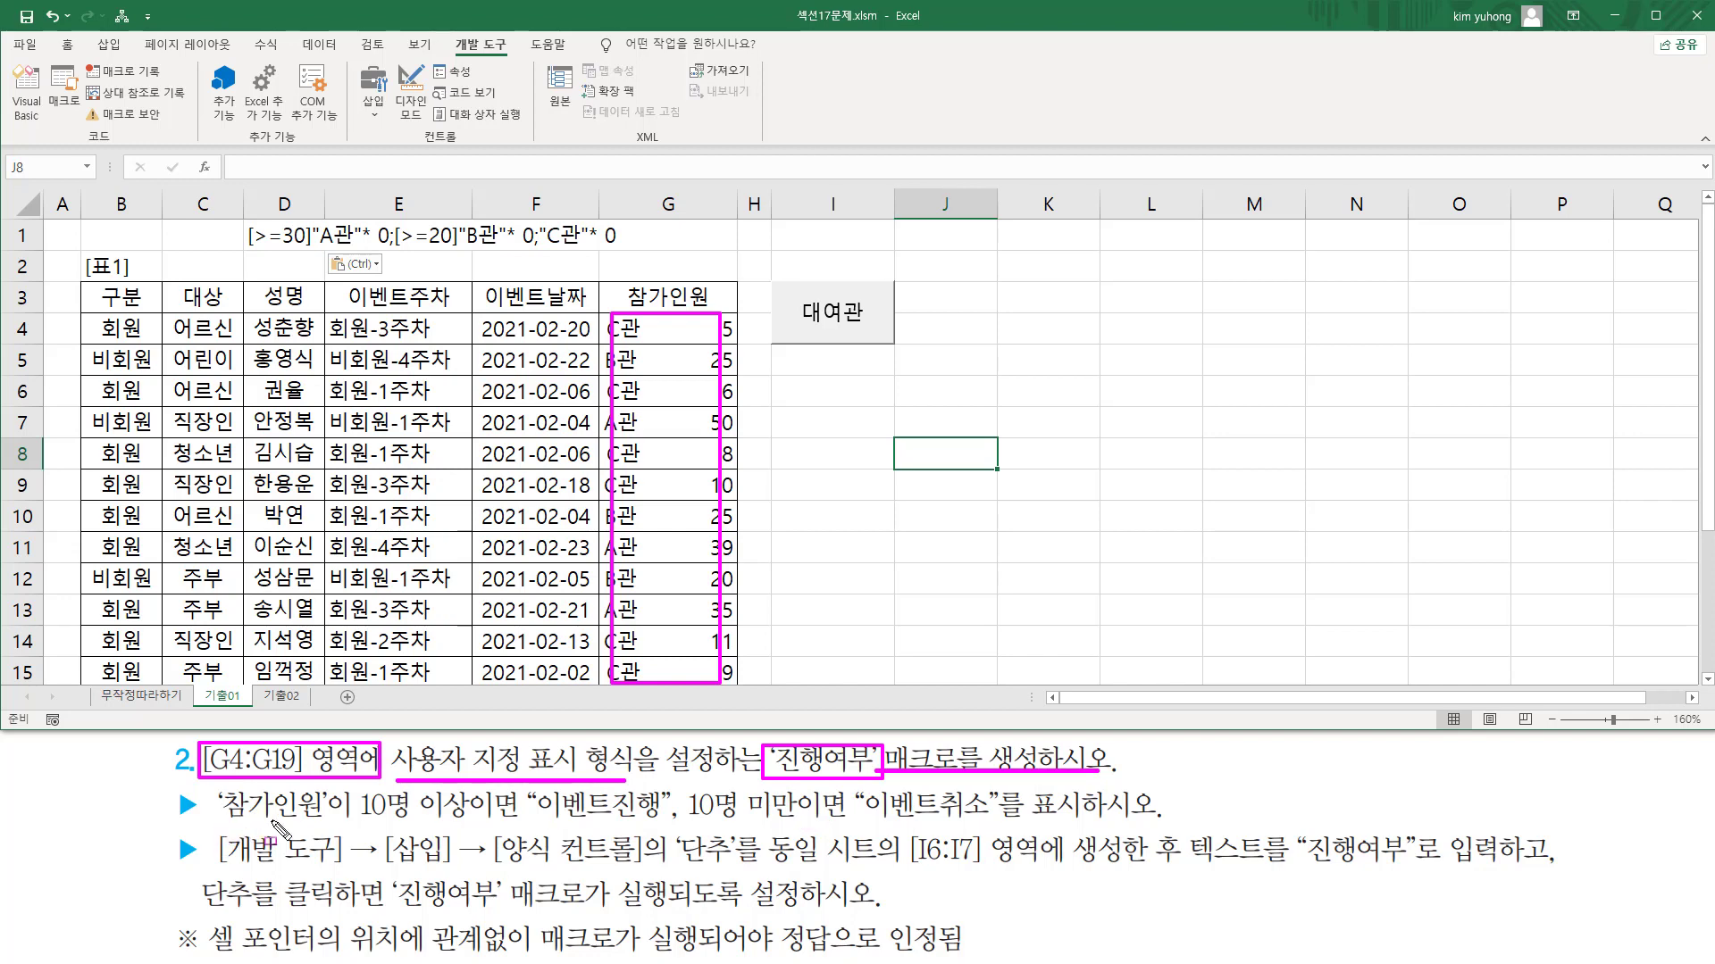
drag(350, 821, 661, 820)
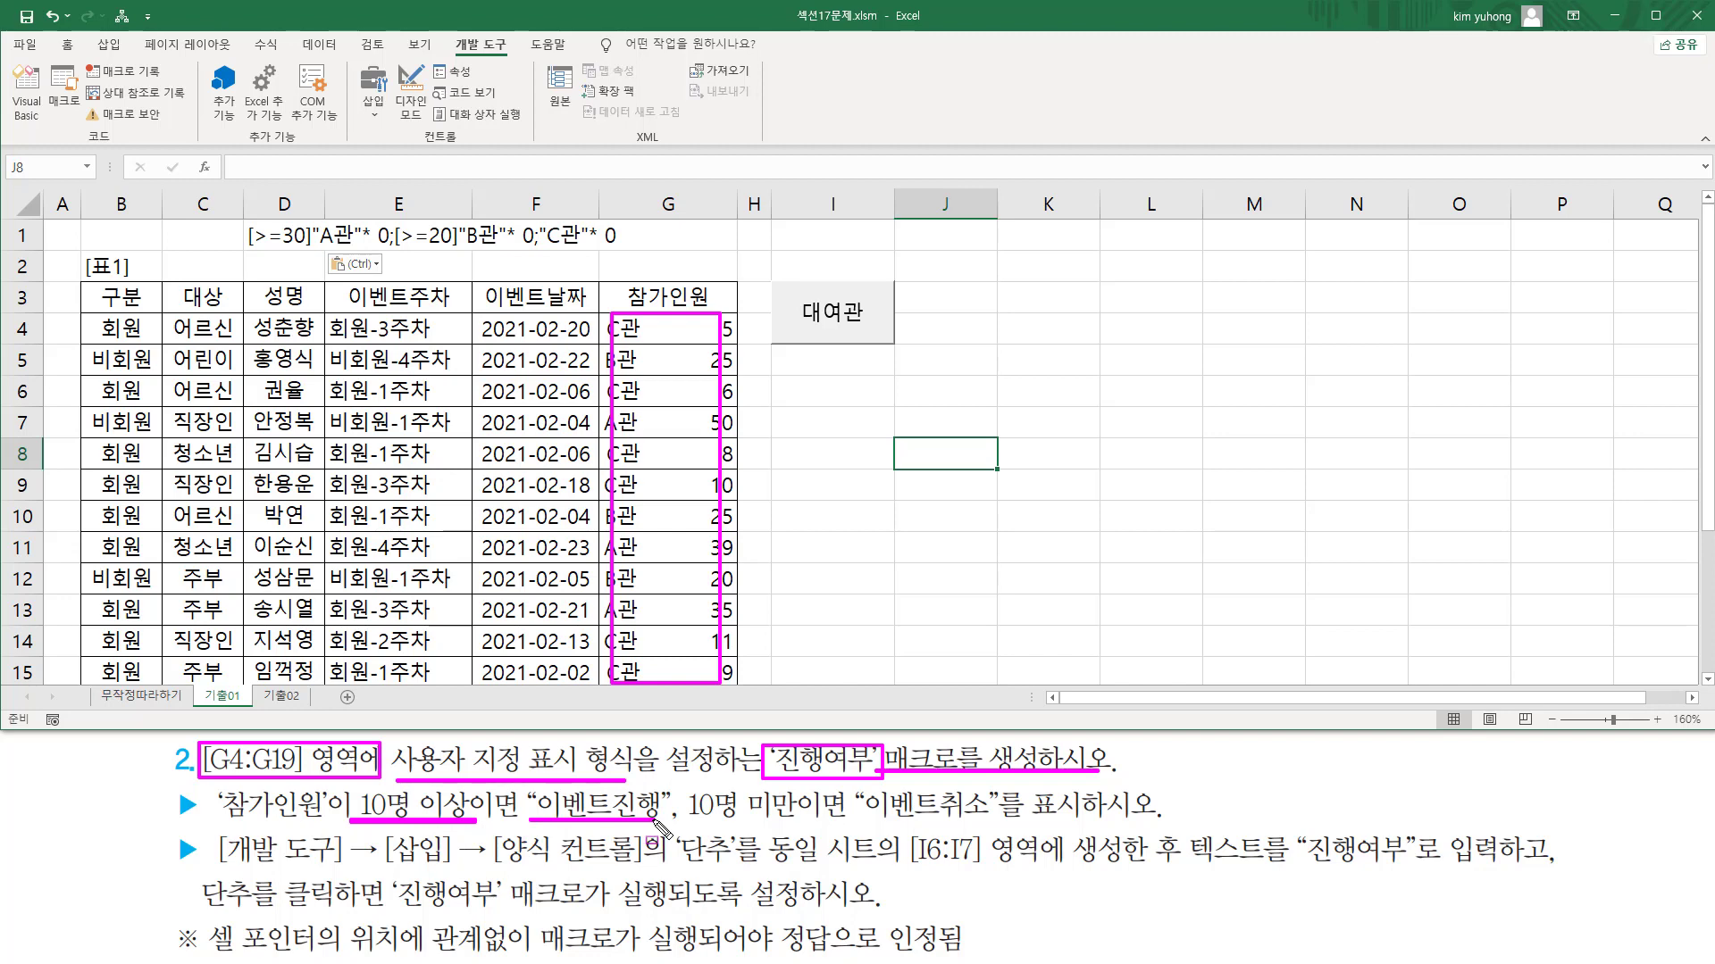
drag(684, 821, 989, 820)
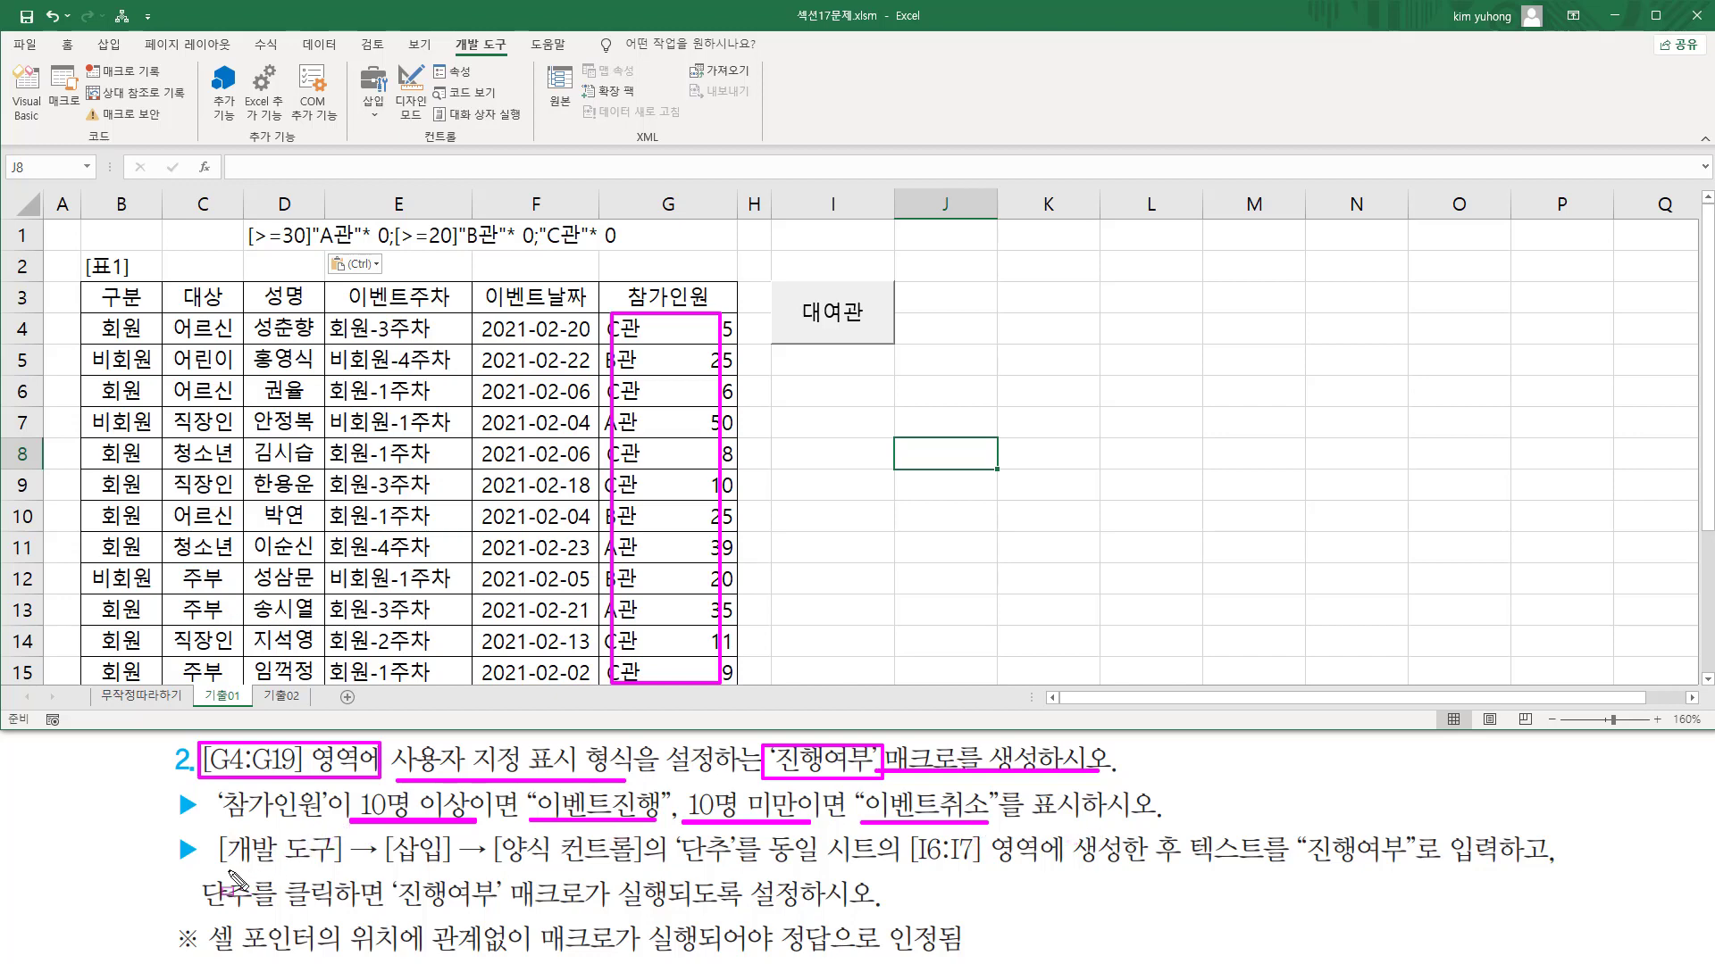
drag(215, 864, 735, 876)
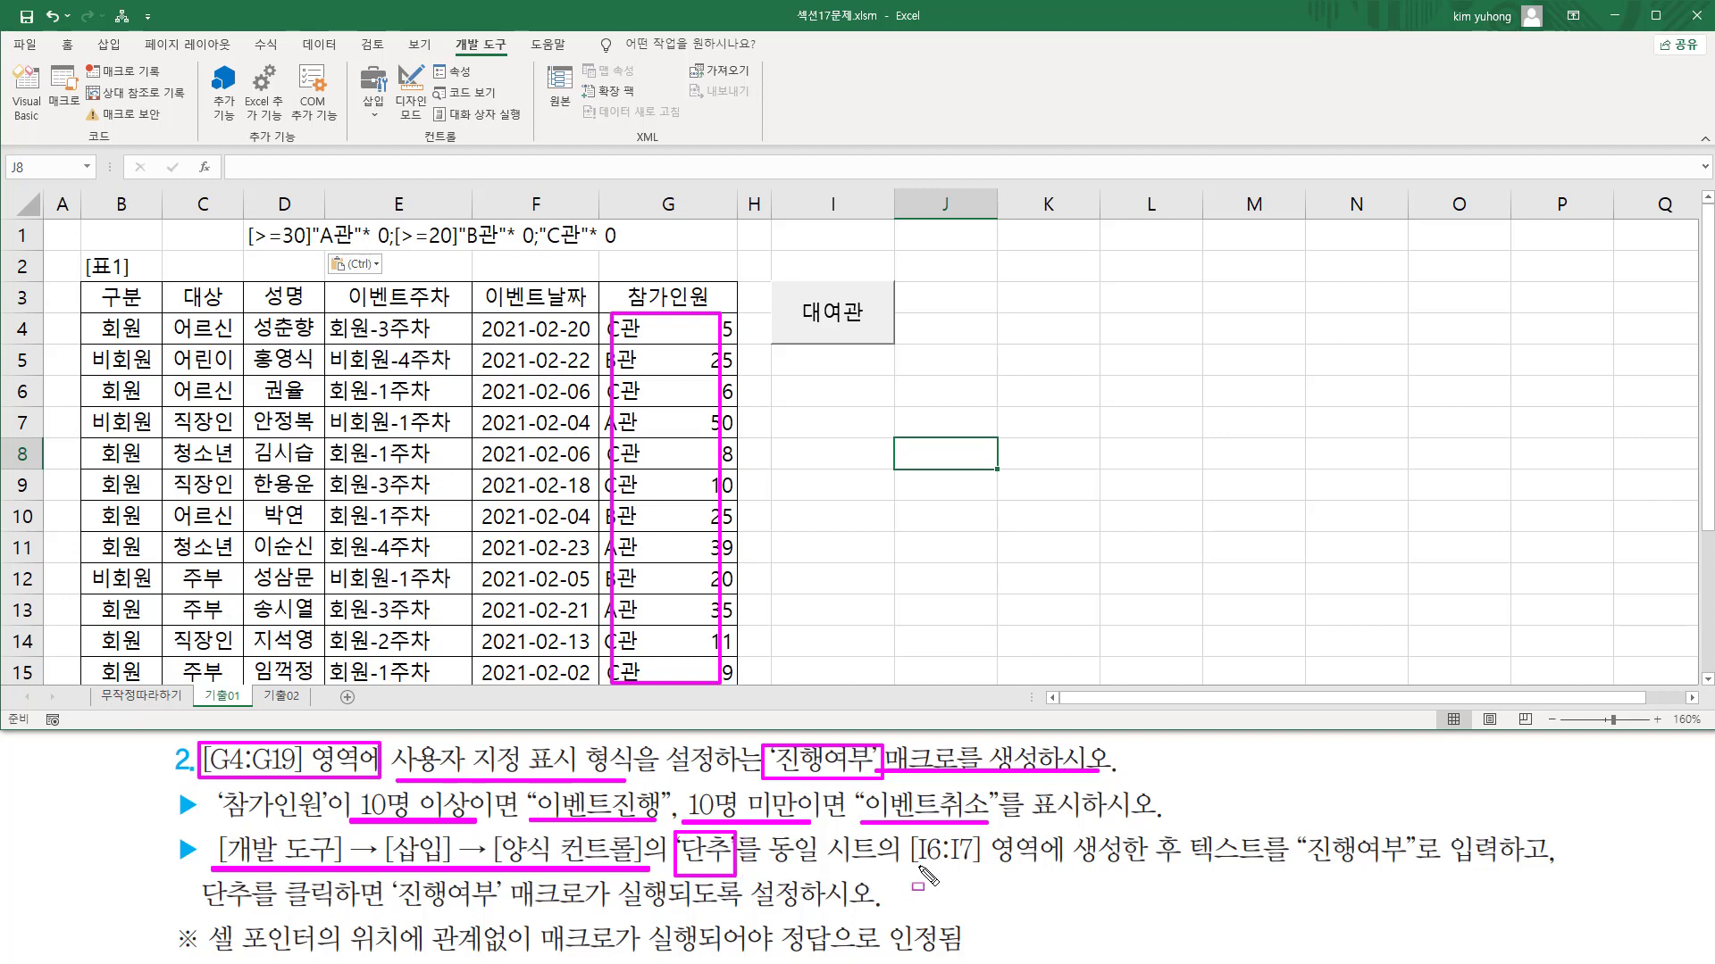
drag(909, 867, 981, 867)
drag(1027, 865, 1180, 866)
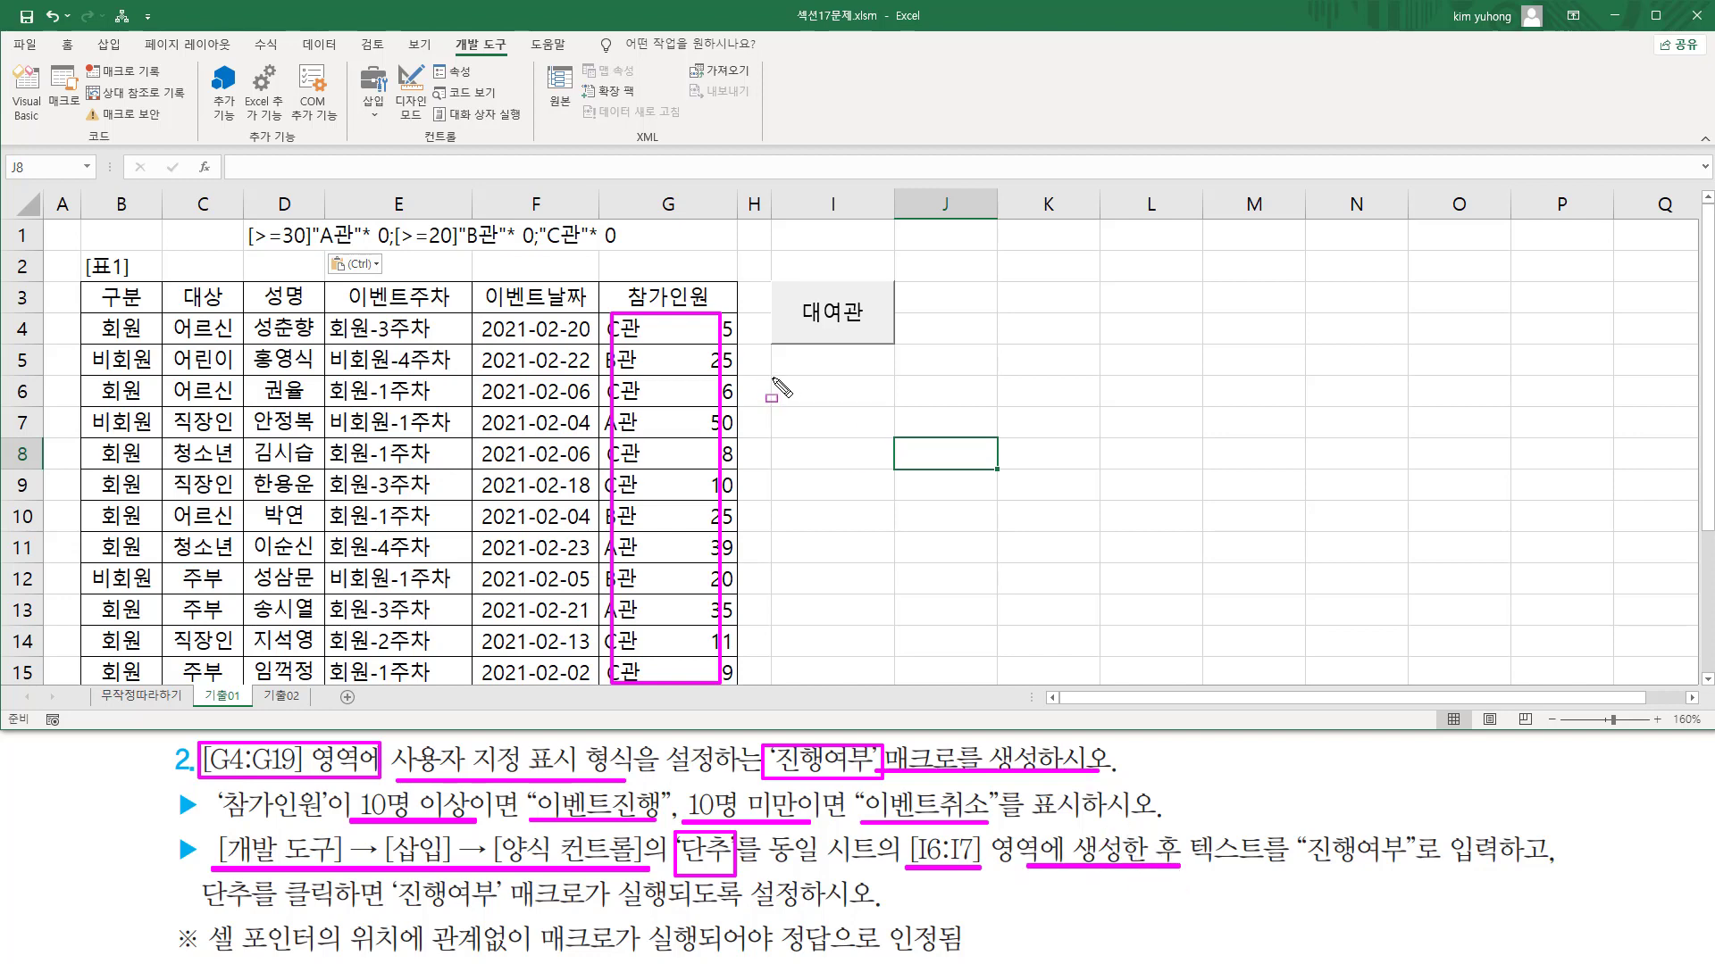
mouse_move(773, 378)
mouse_down()
mouse_move(804, 421)
mouse_move(891, 437)
mouse_up()
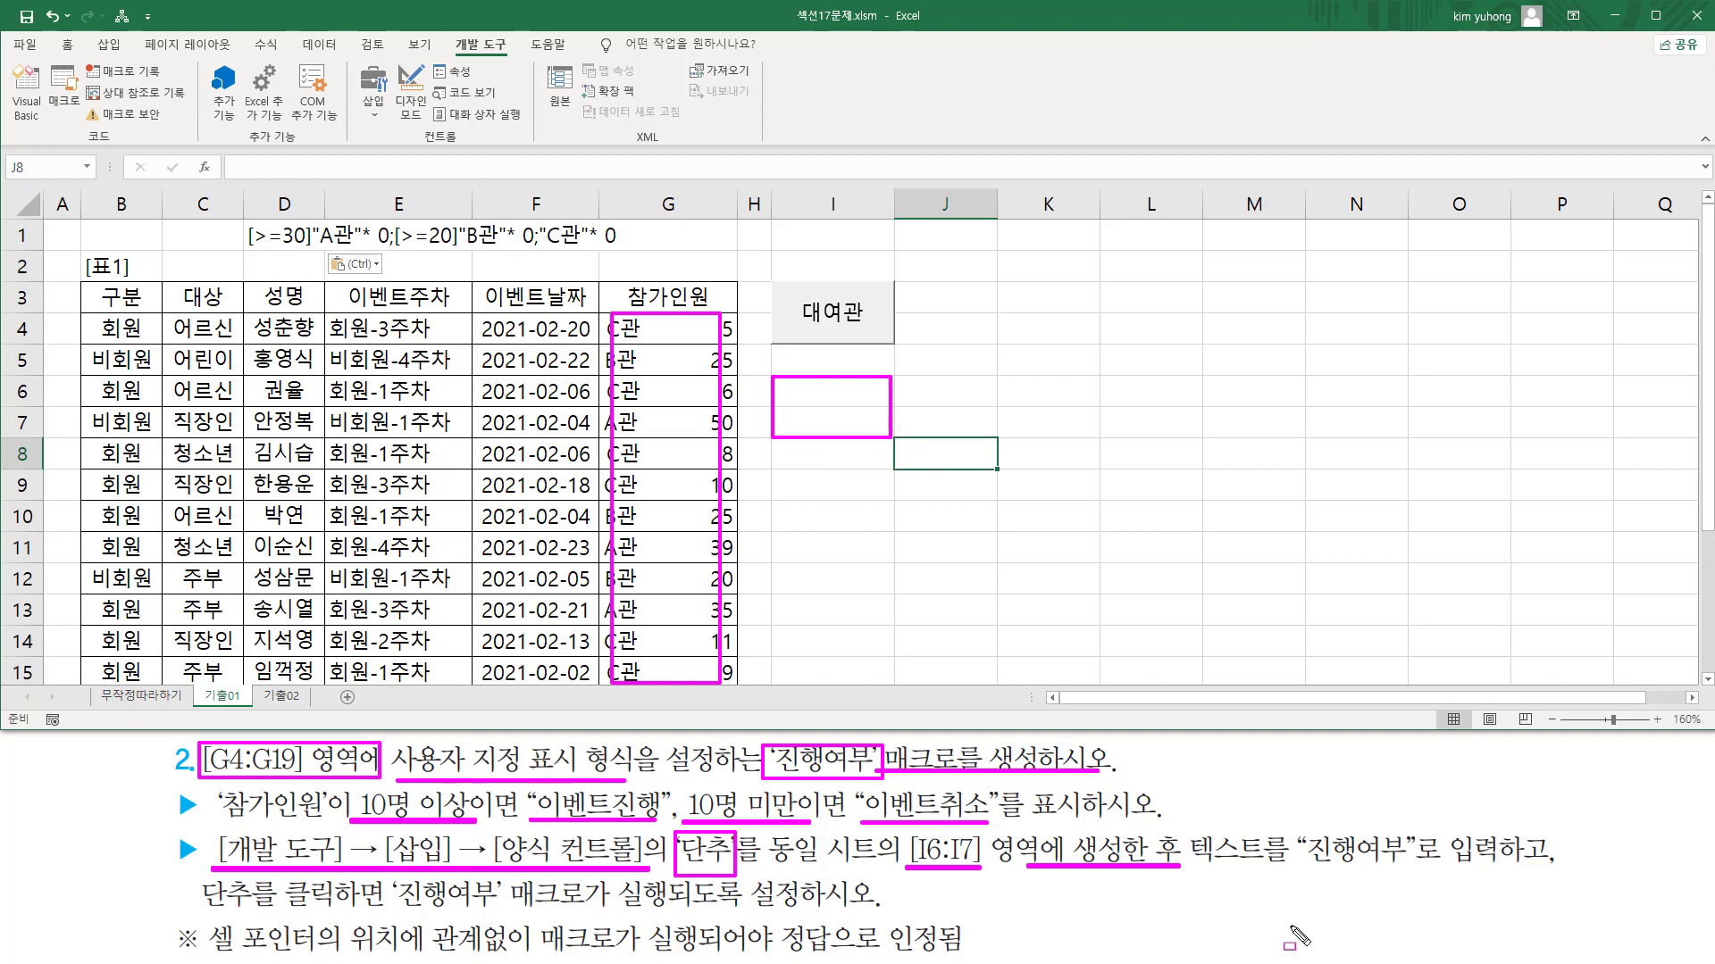
drag(1192, 863, 1413, 865)
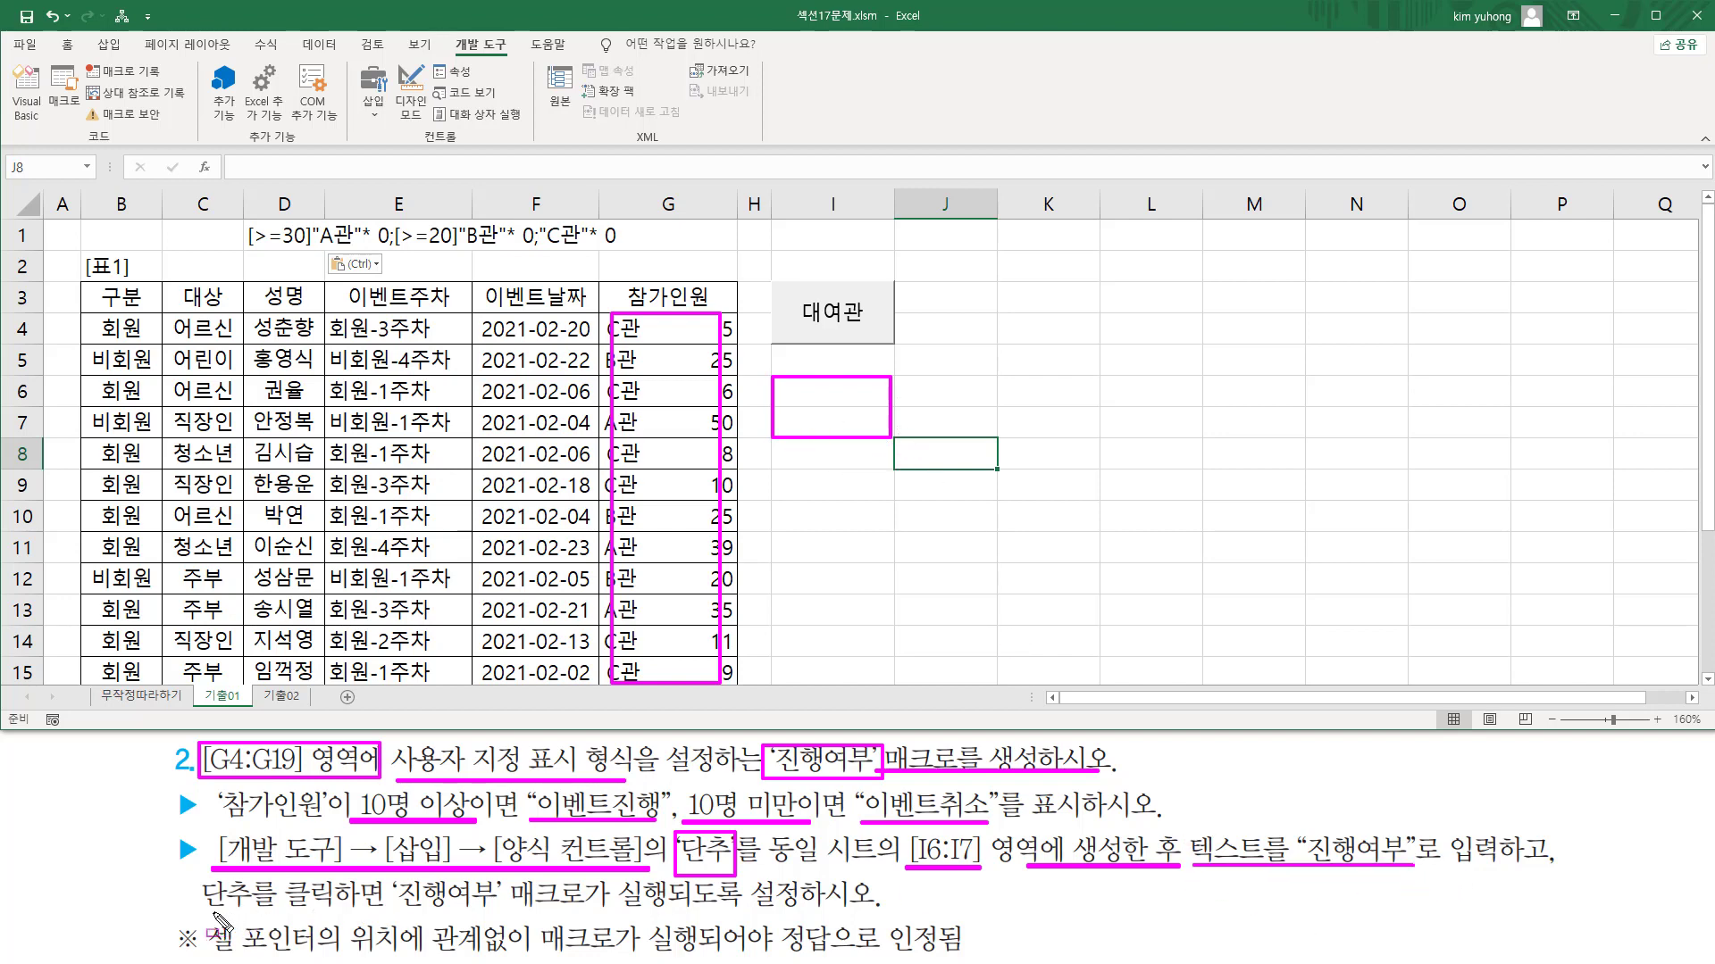
drag(203, 911, 665, 913)
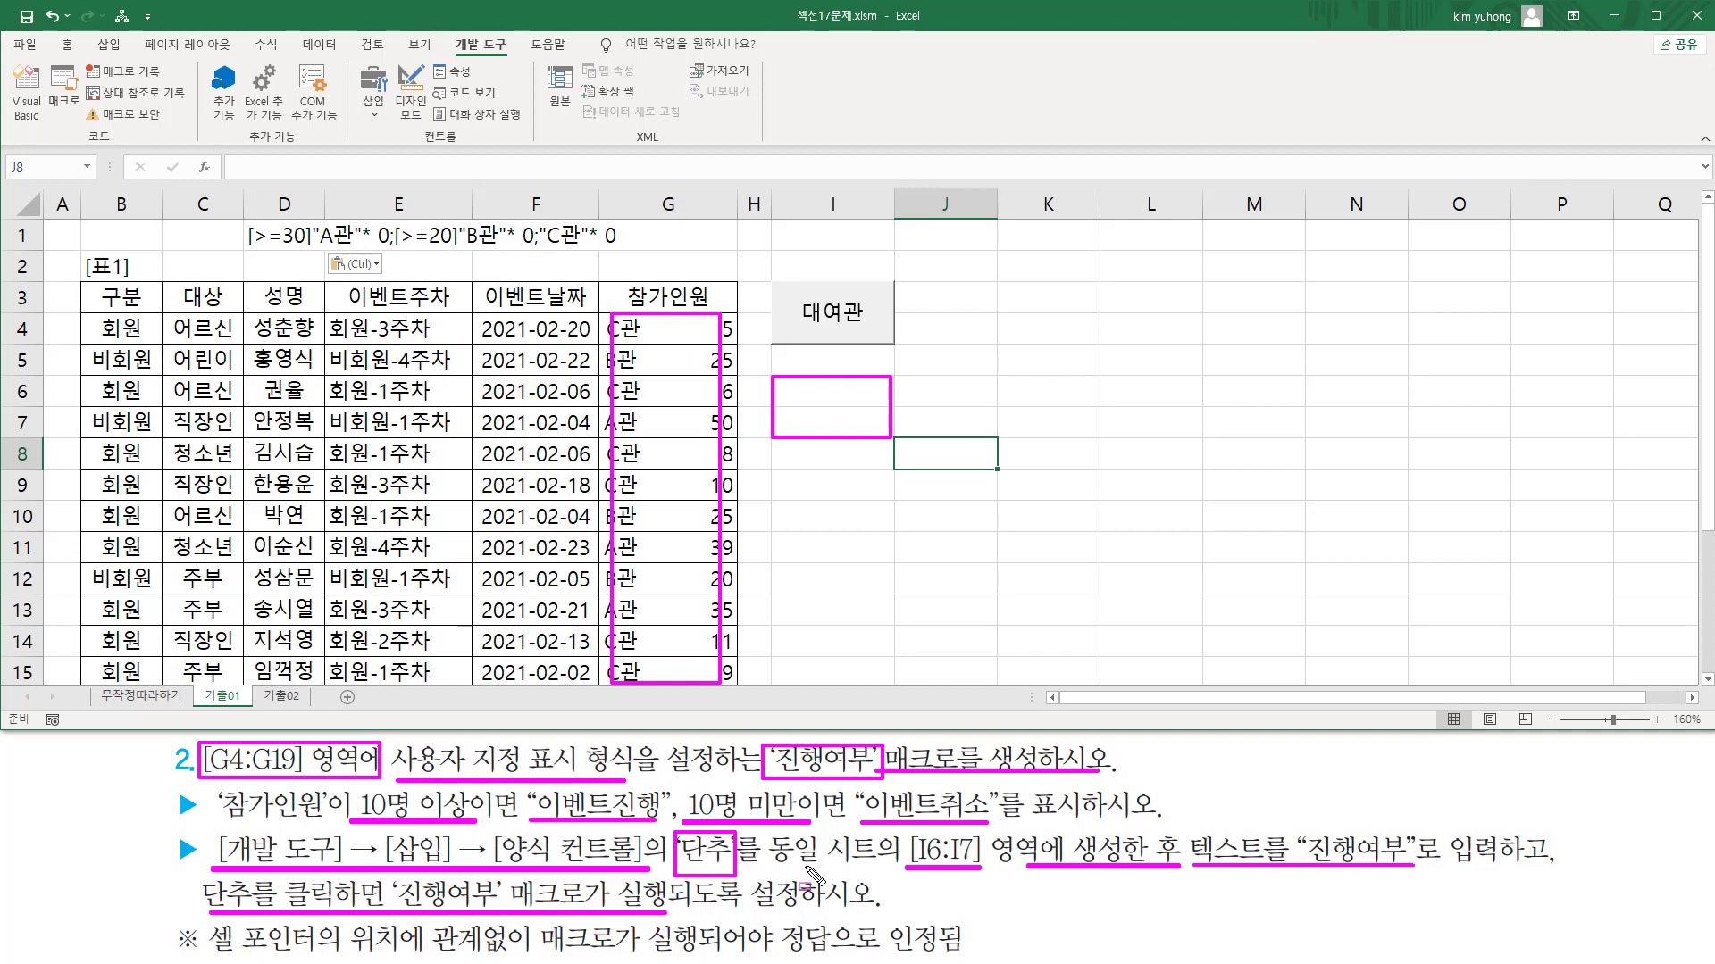
key(Escape)
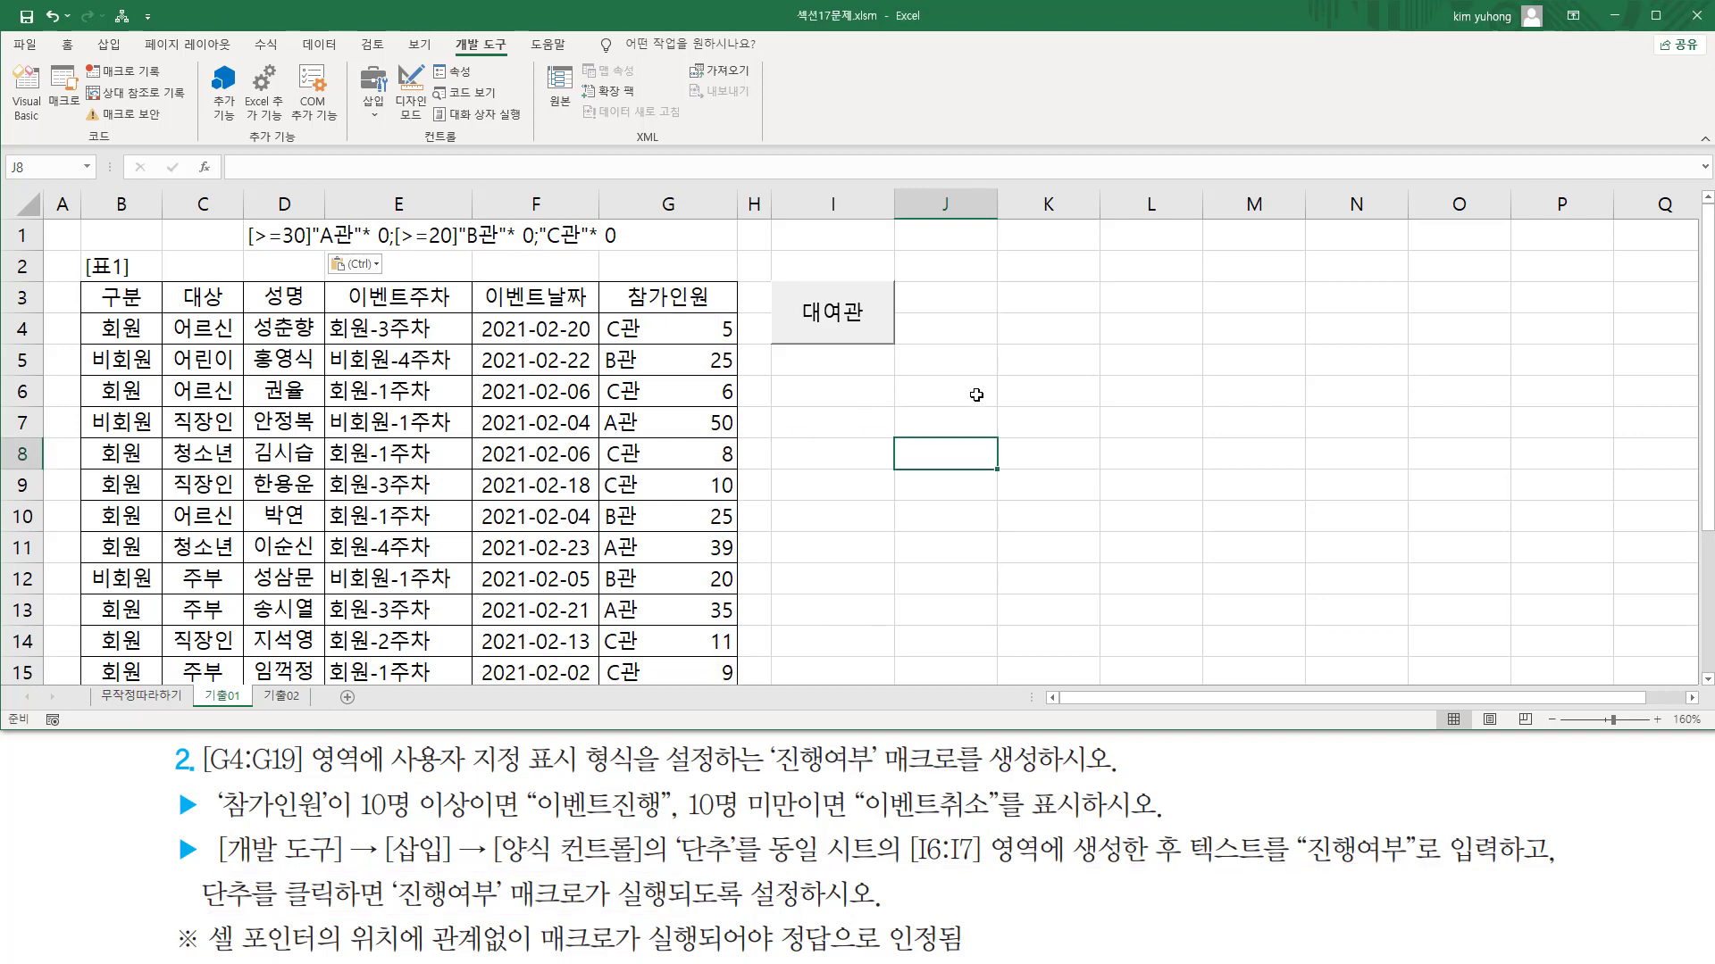
Insert a form control button (단추) that exactly covers cells I6:I7
click(975, 394)
click(379, 112)
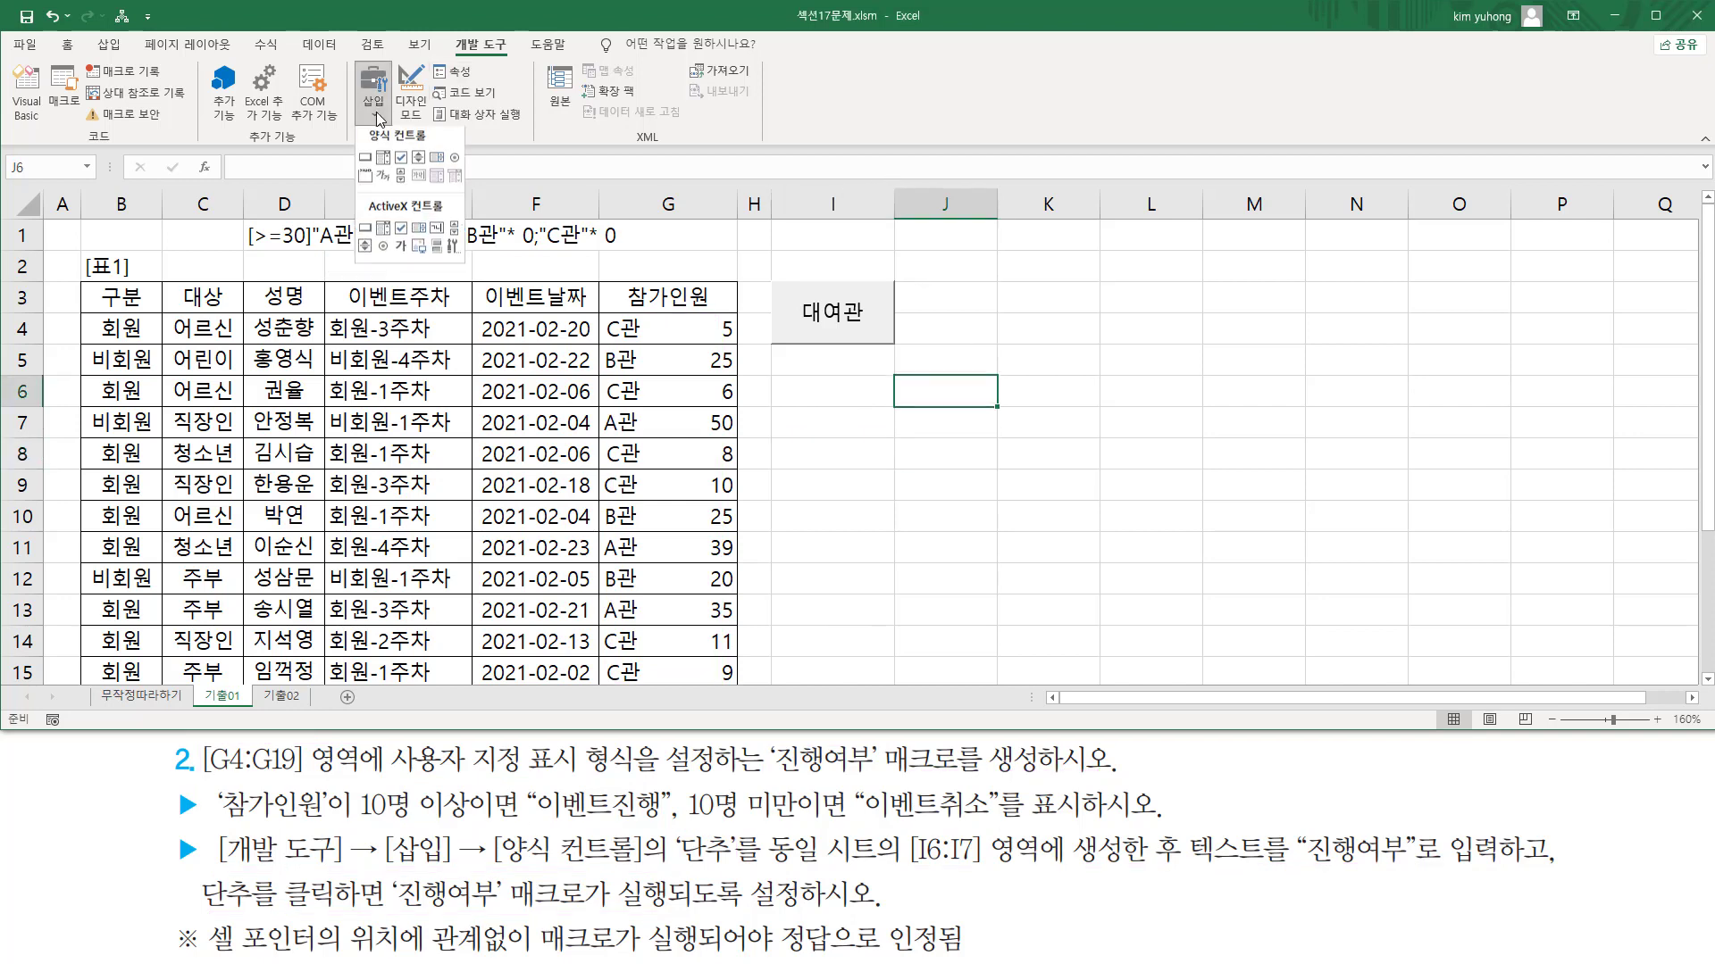
click(365, 162)
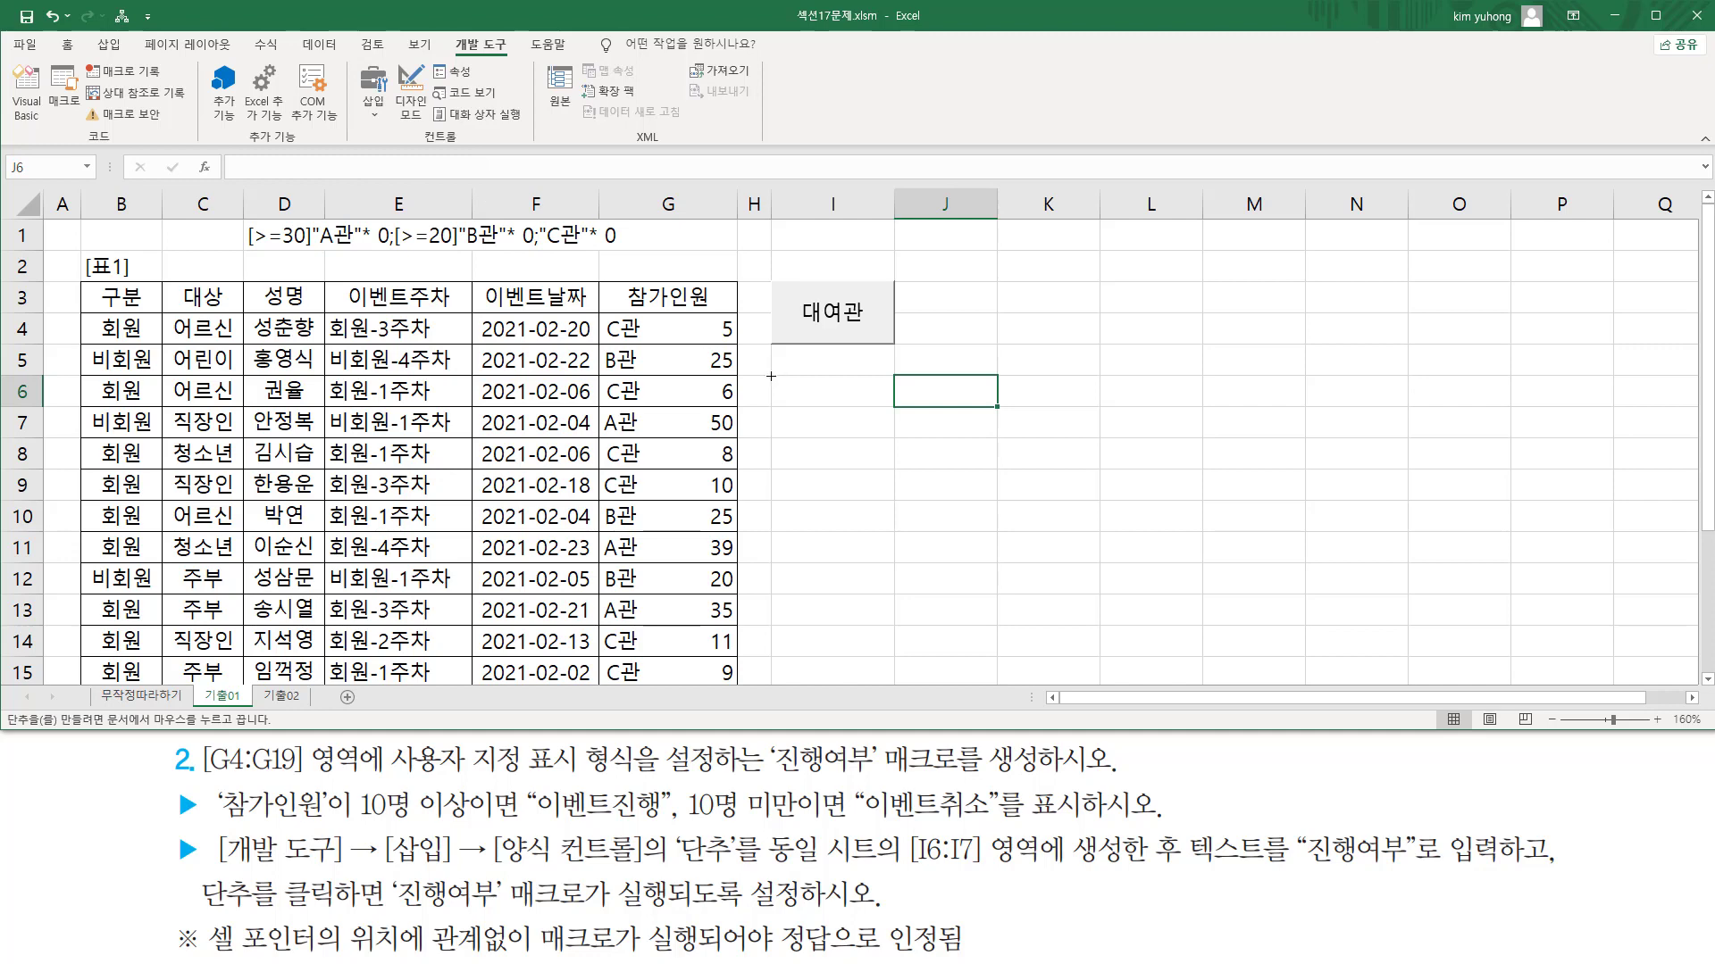
drag(772, 376, 812, 435)
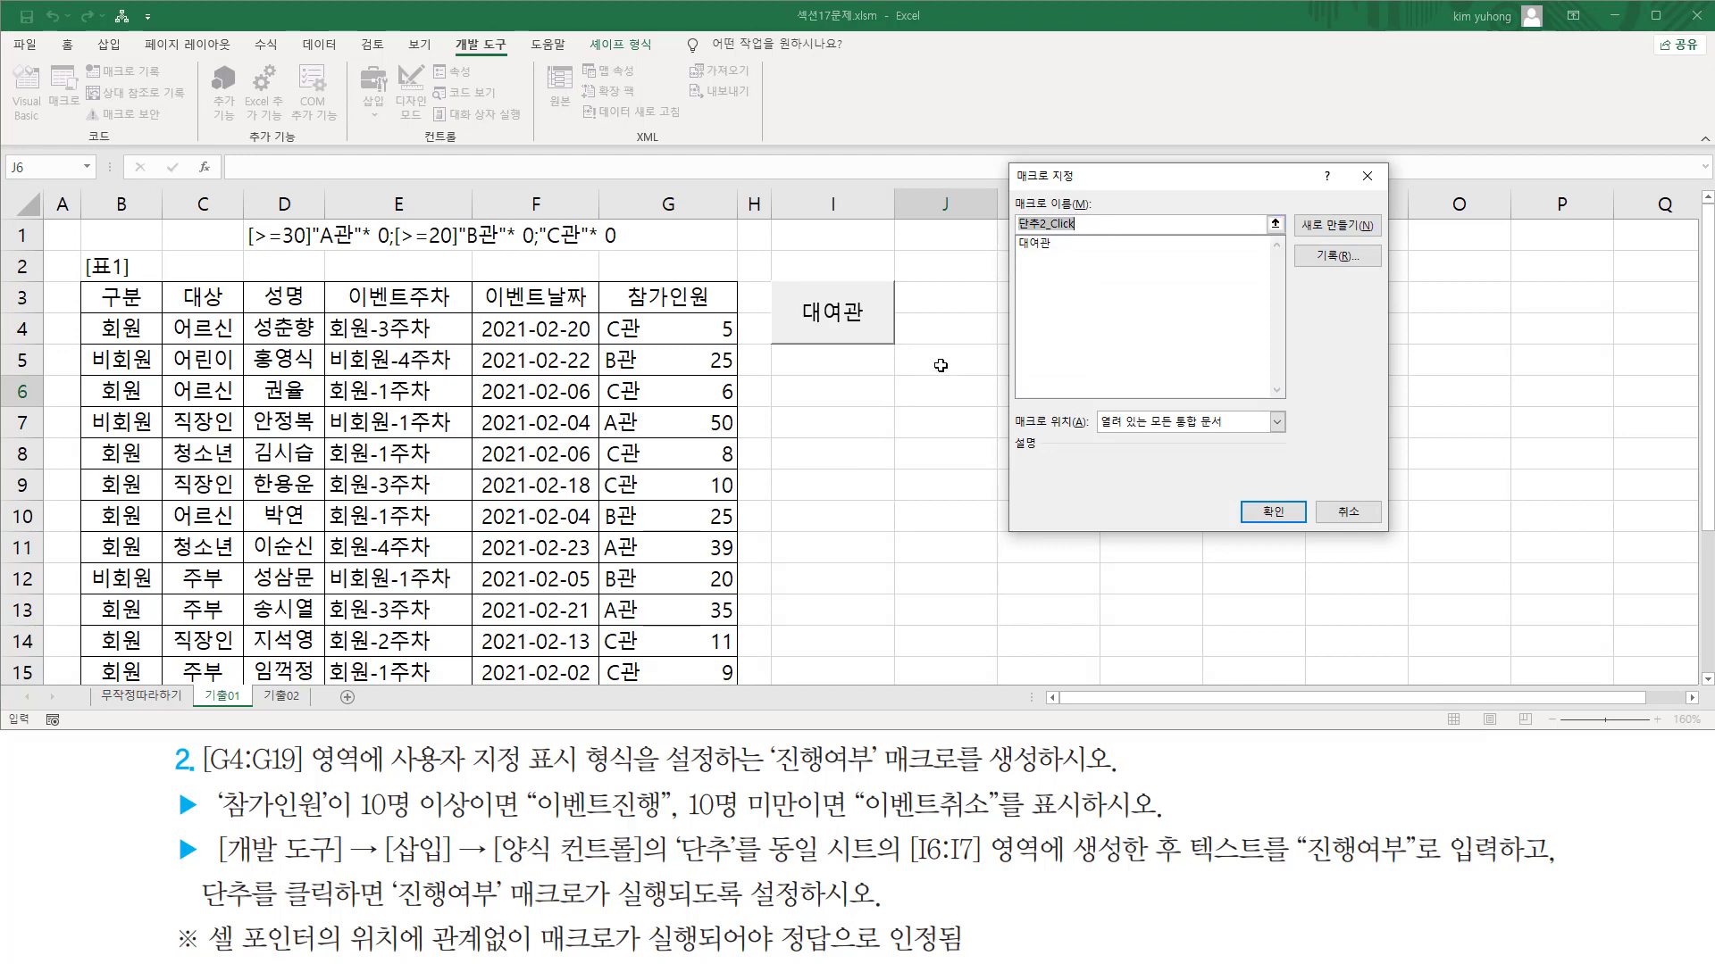
Start recording a macro named 진행여부 for the button over I6:I7, stored in the current workbook (현재 통합 문서)
text(진행)
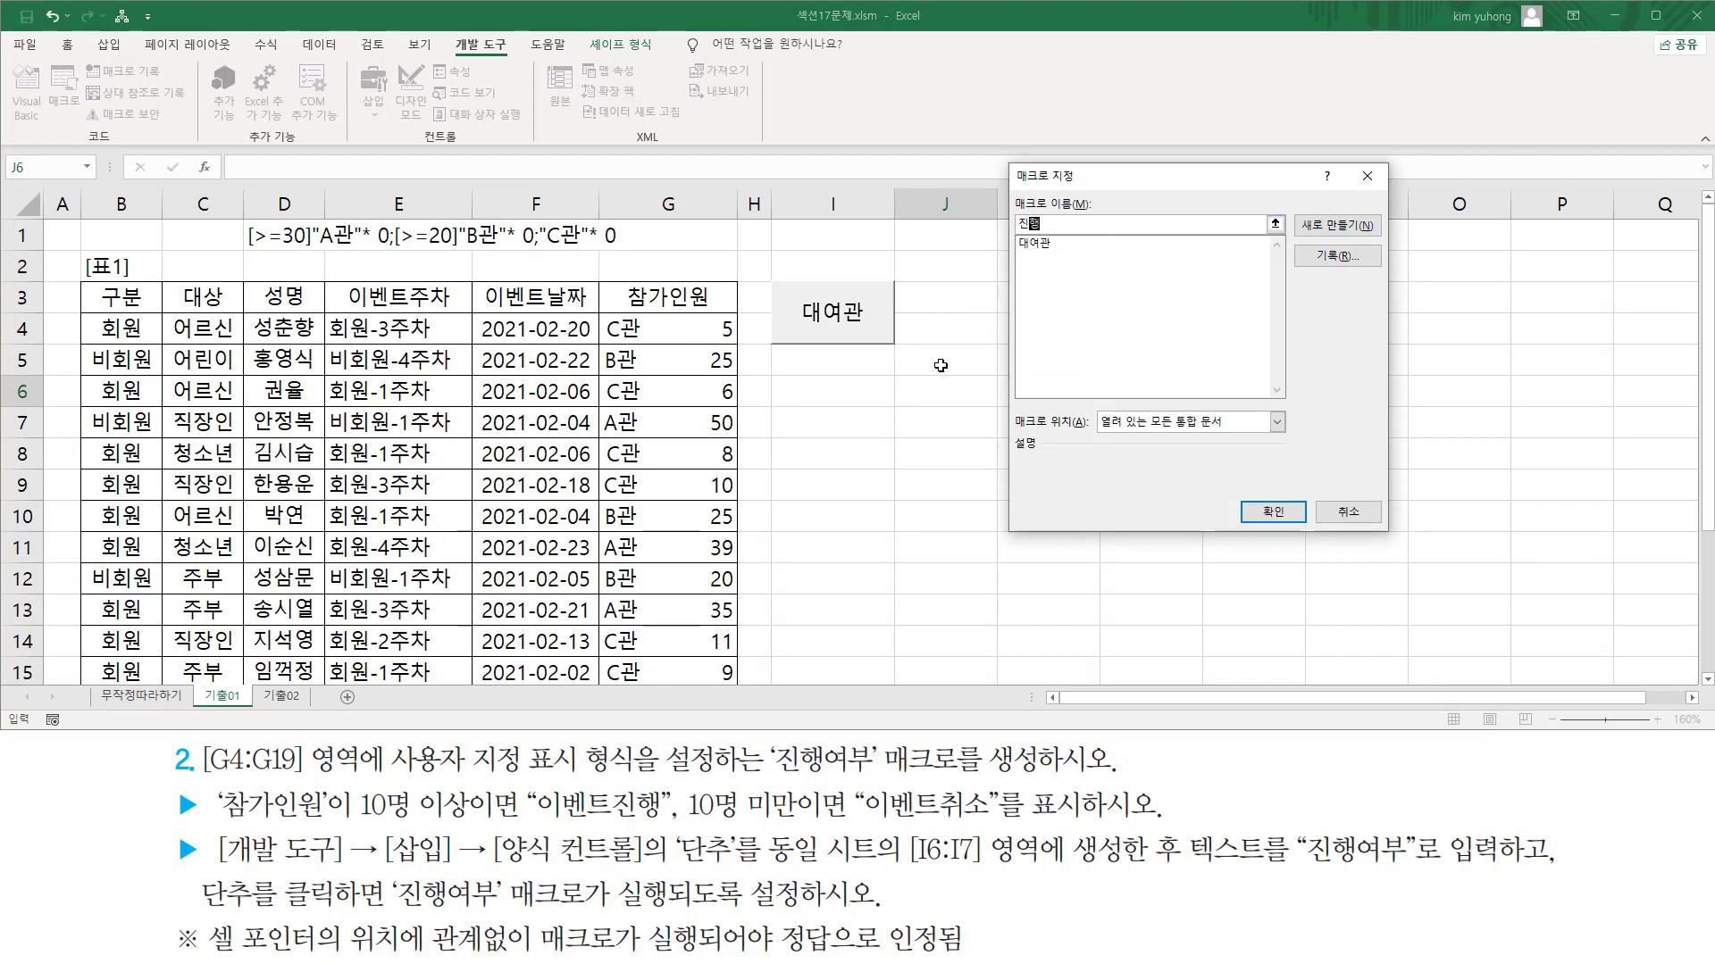
text(여부)
click(1331, 257)
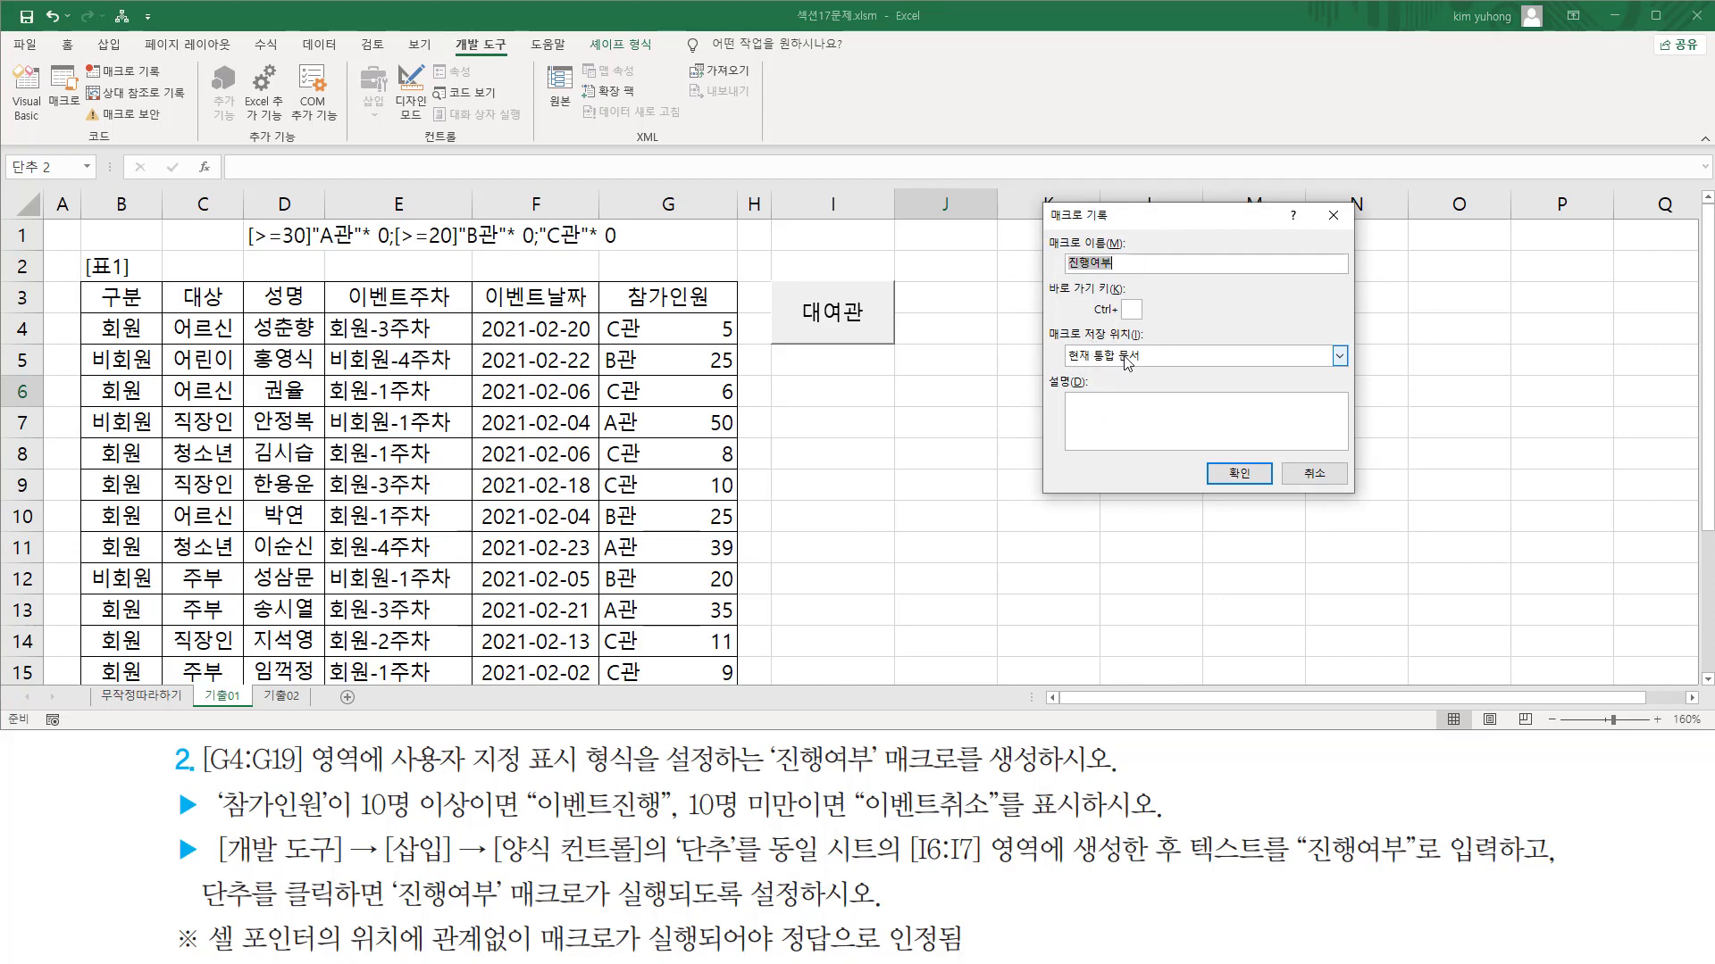
click(1239, 474)
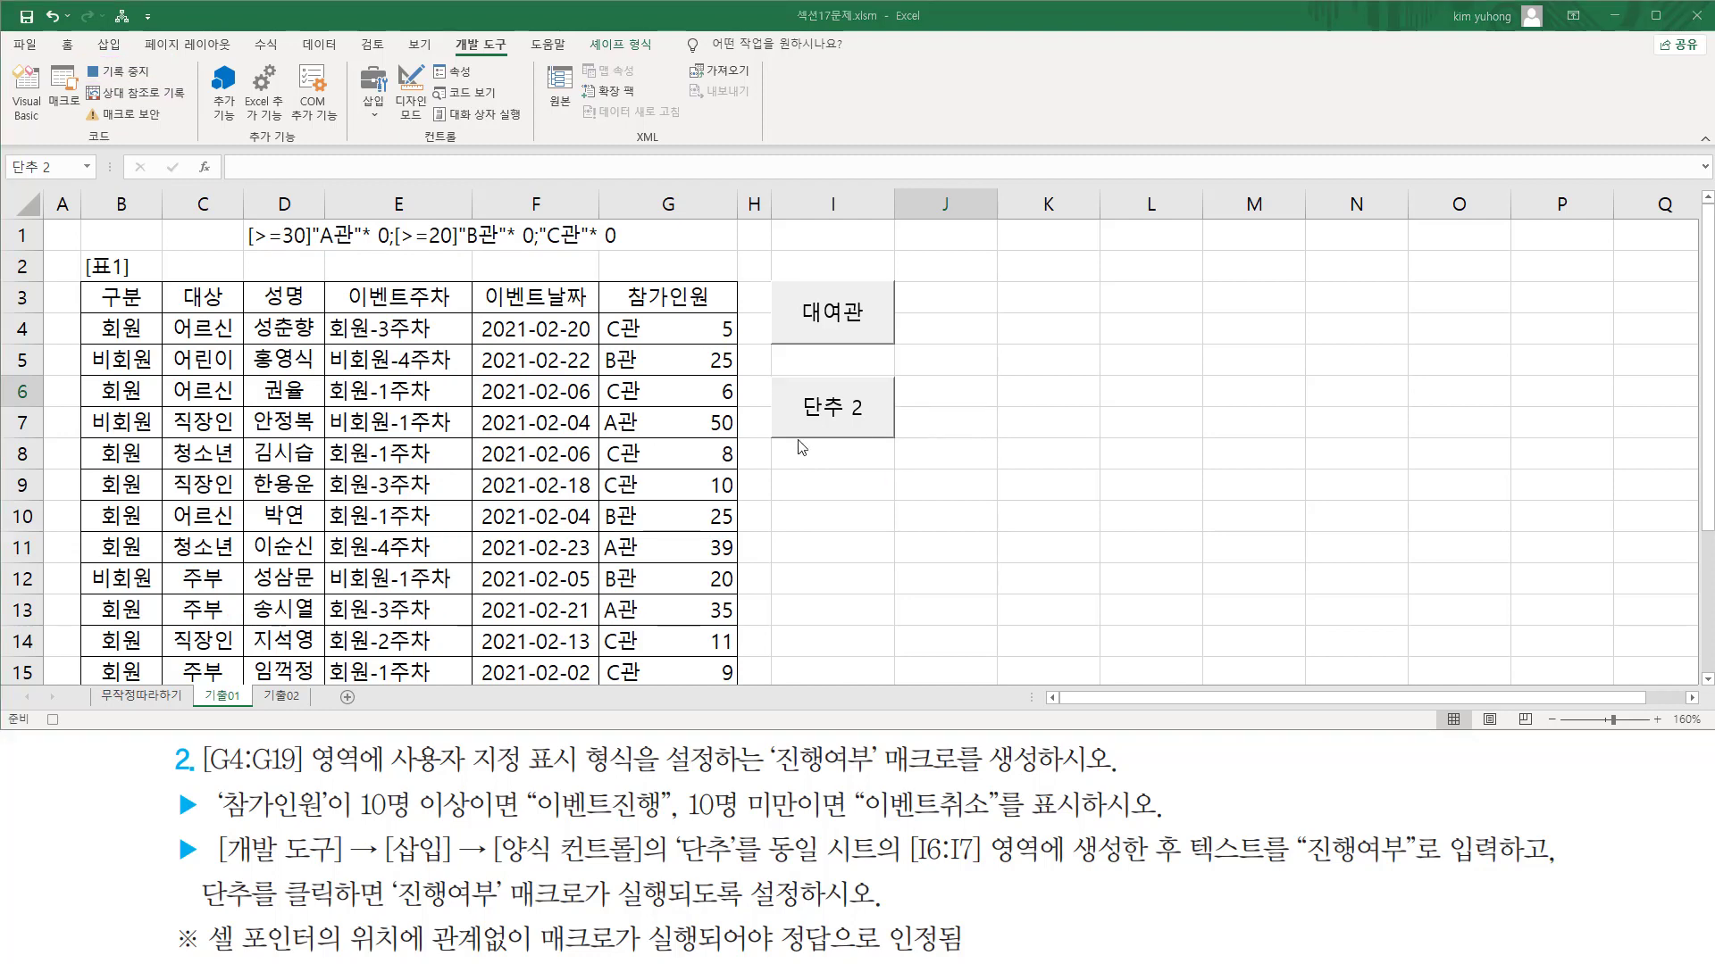
Apply the custom number format [>=10]"이벤트진행";"이벤트취소" to G4:G19 and stop recording the macro
click(688, 332)
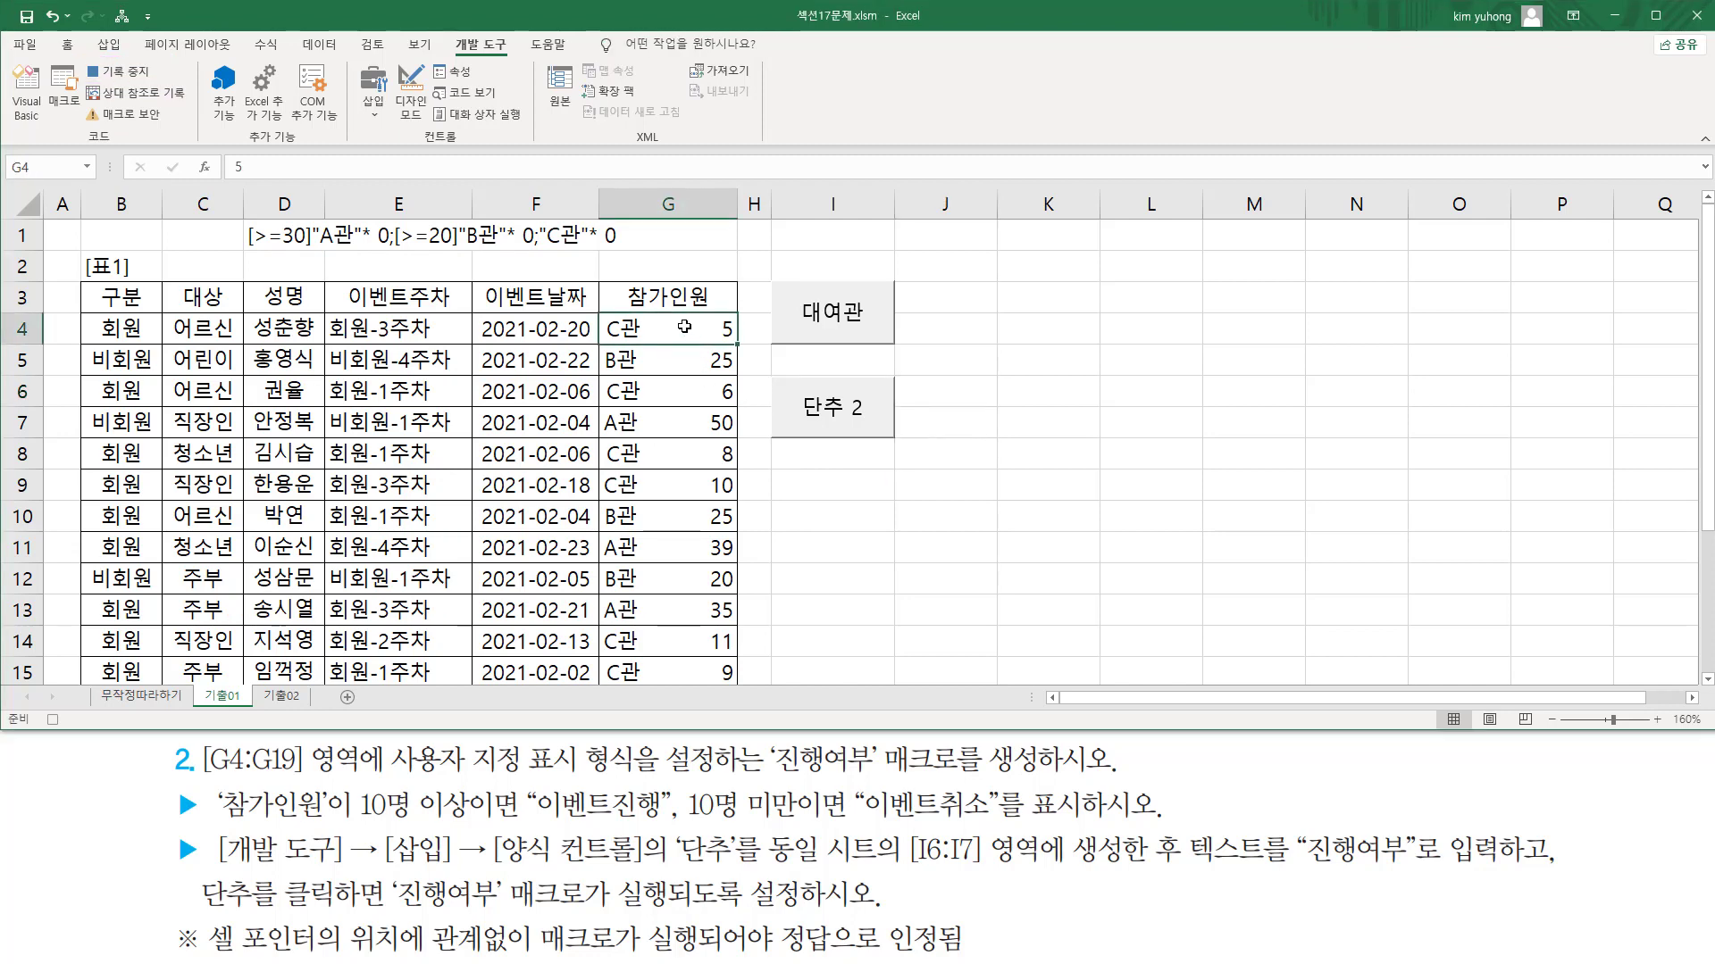
drag(685, 327, 695, 691)
scroll(679, 554, up, 2)
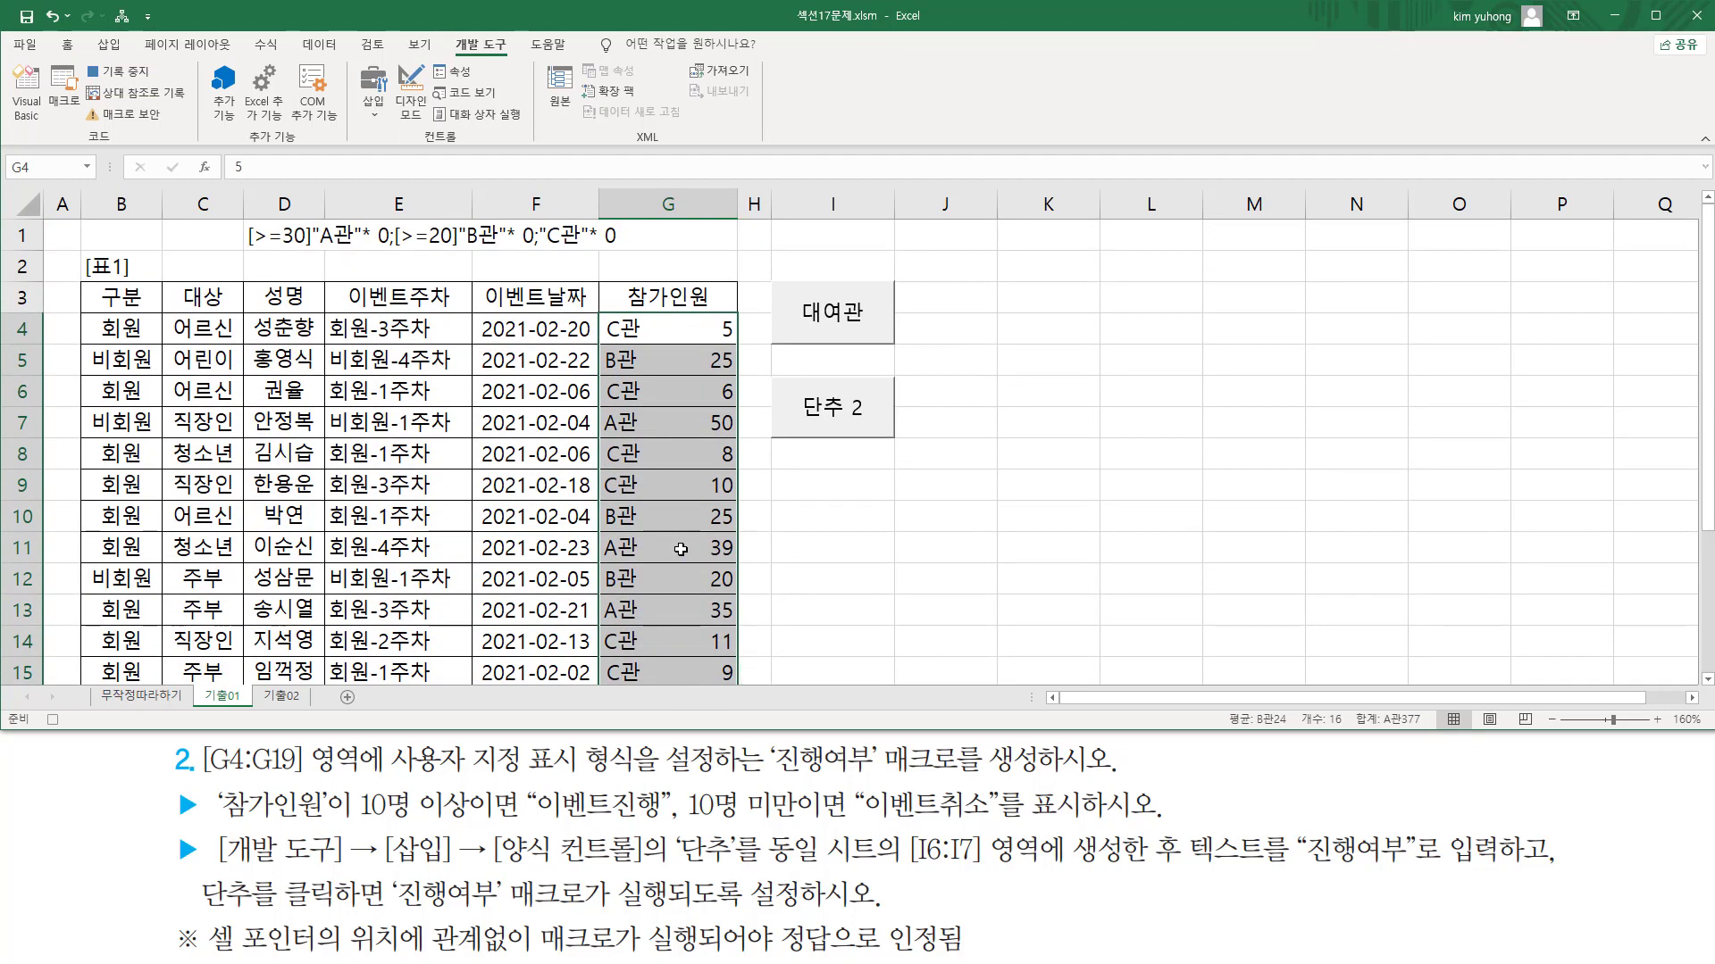
key(ctrl+1)
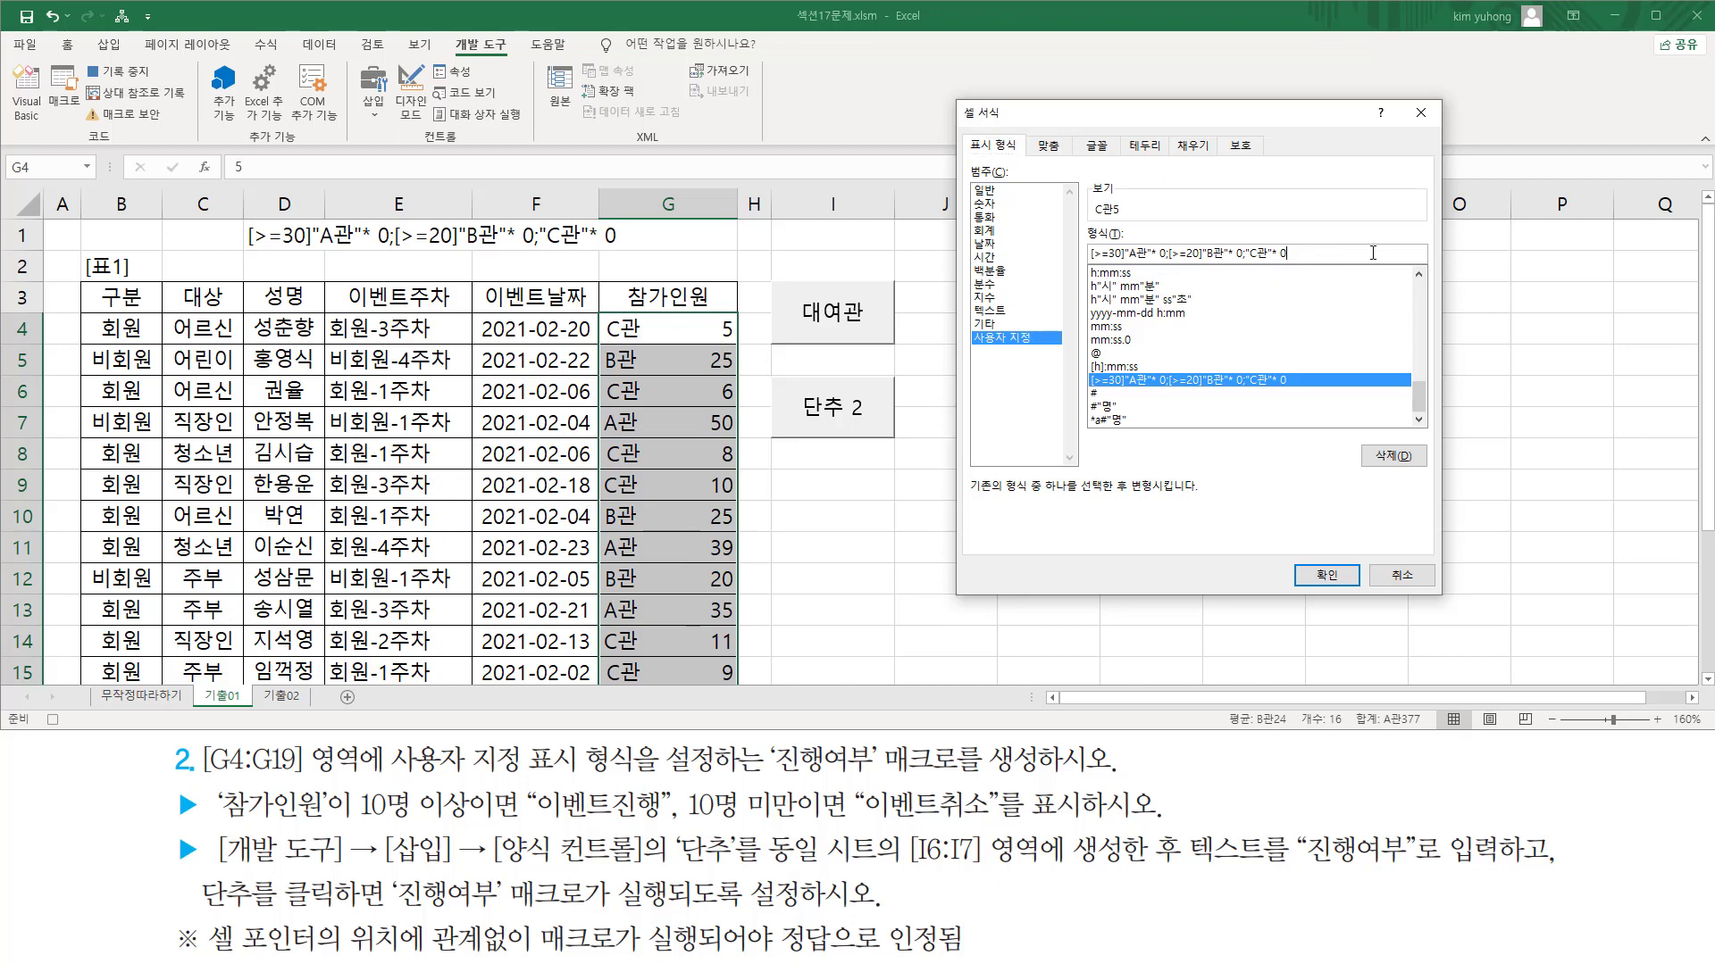
drag(1324, 253, 959, 253)
key(Delete)
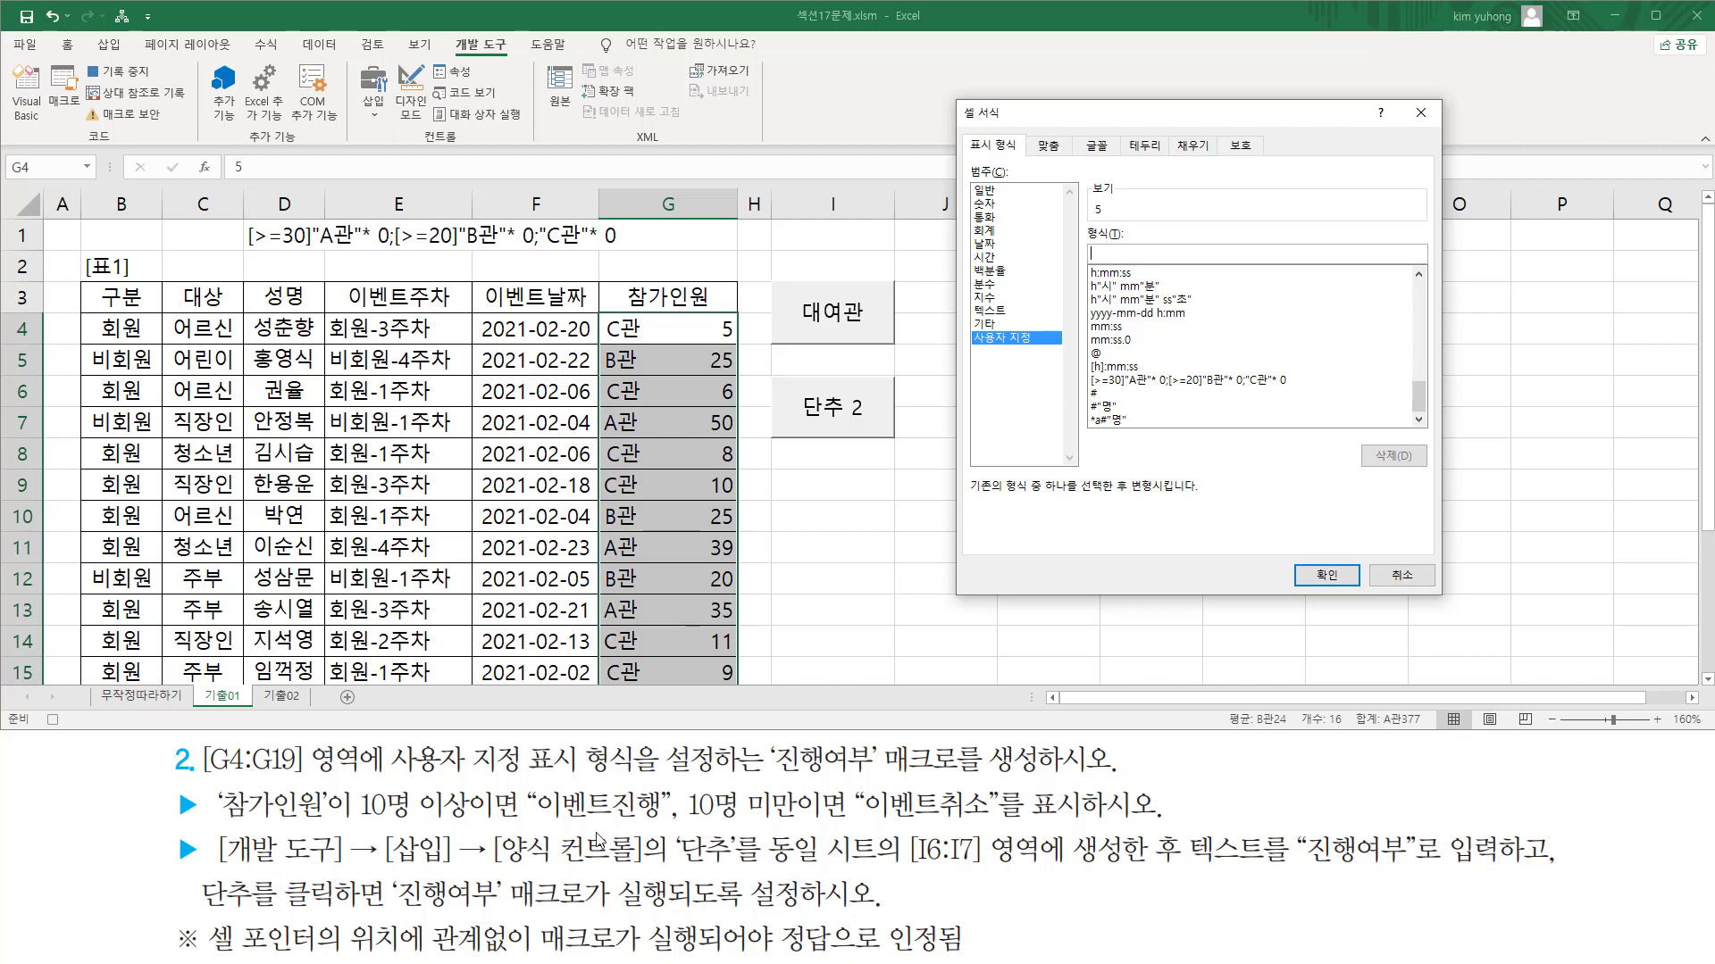
text([>=10]"dl)
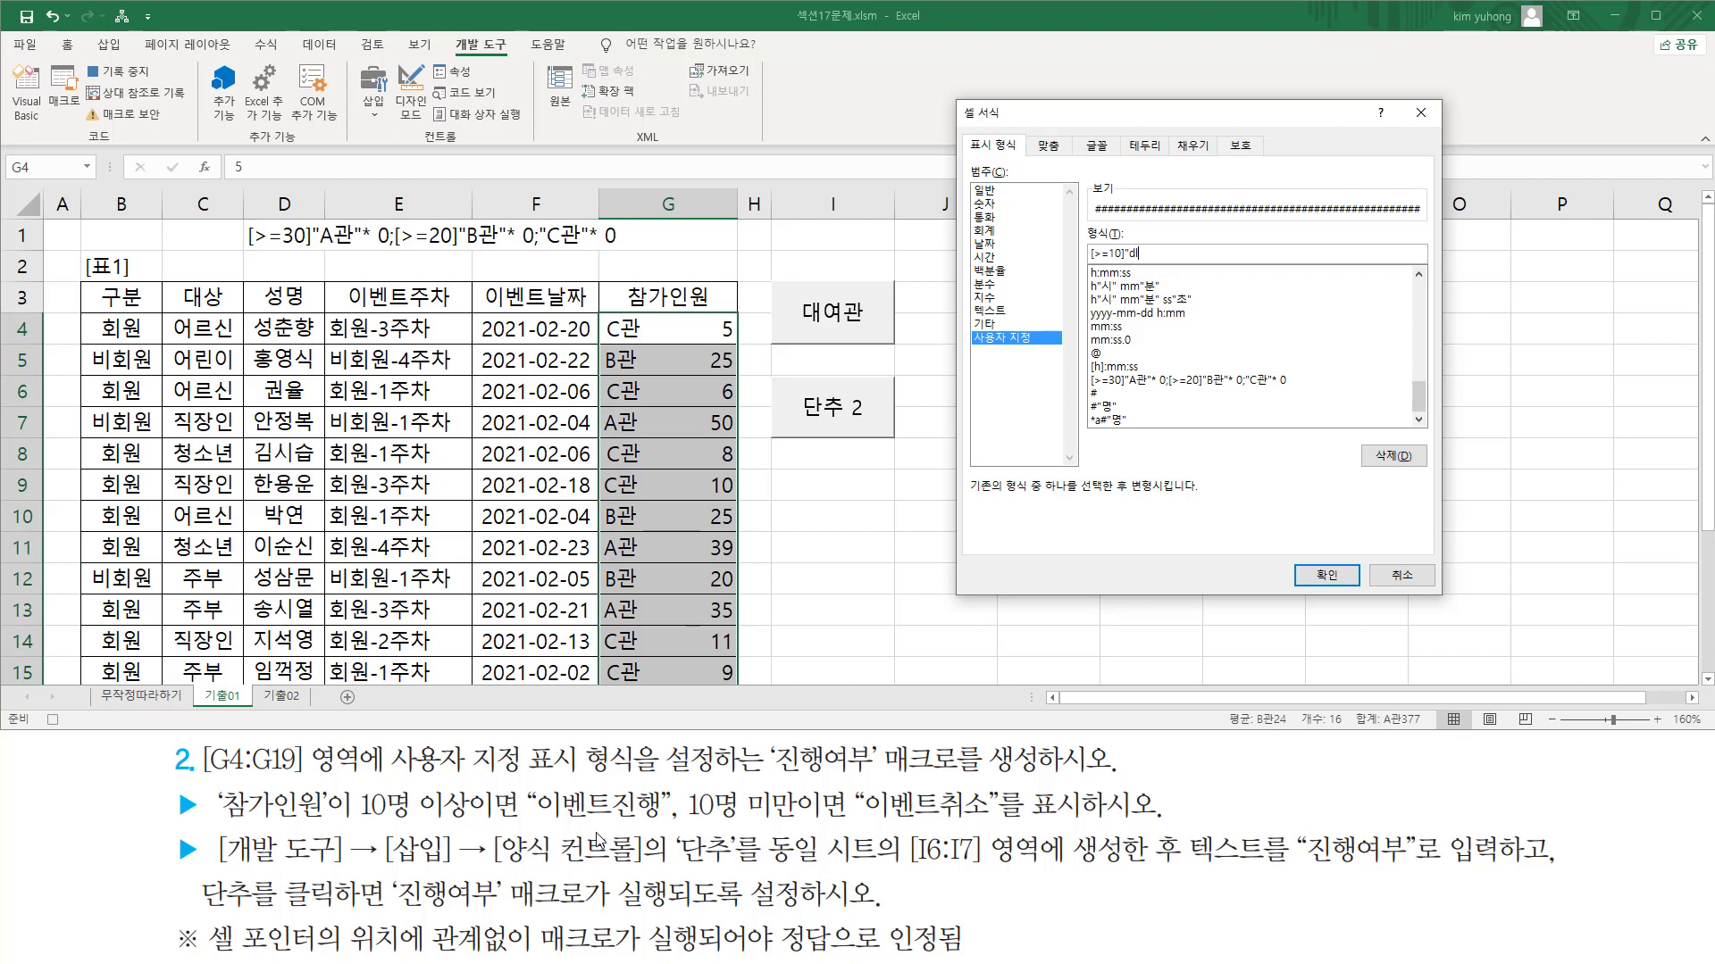
text(벤ㅌ)
text(트진행";"ㅇ)
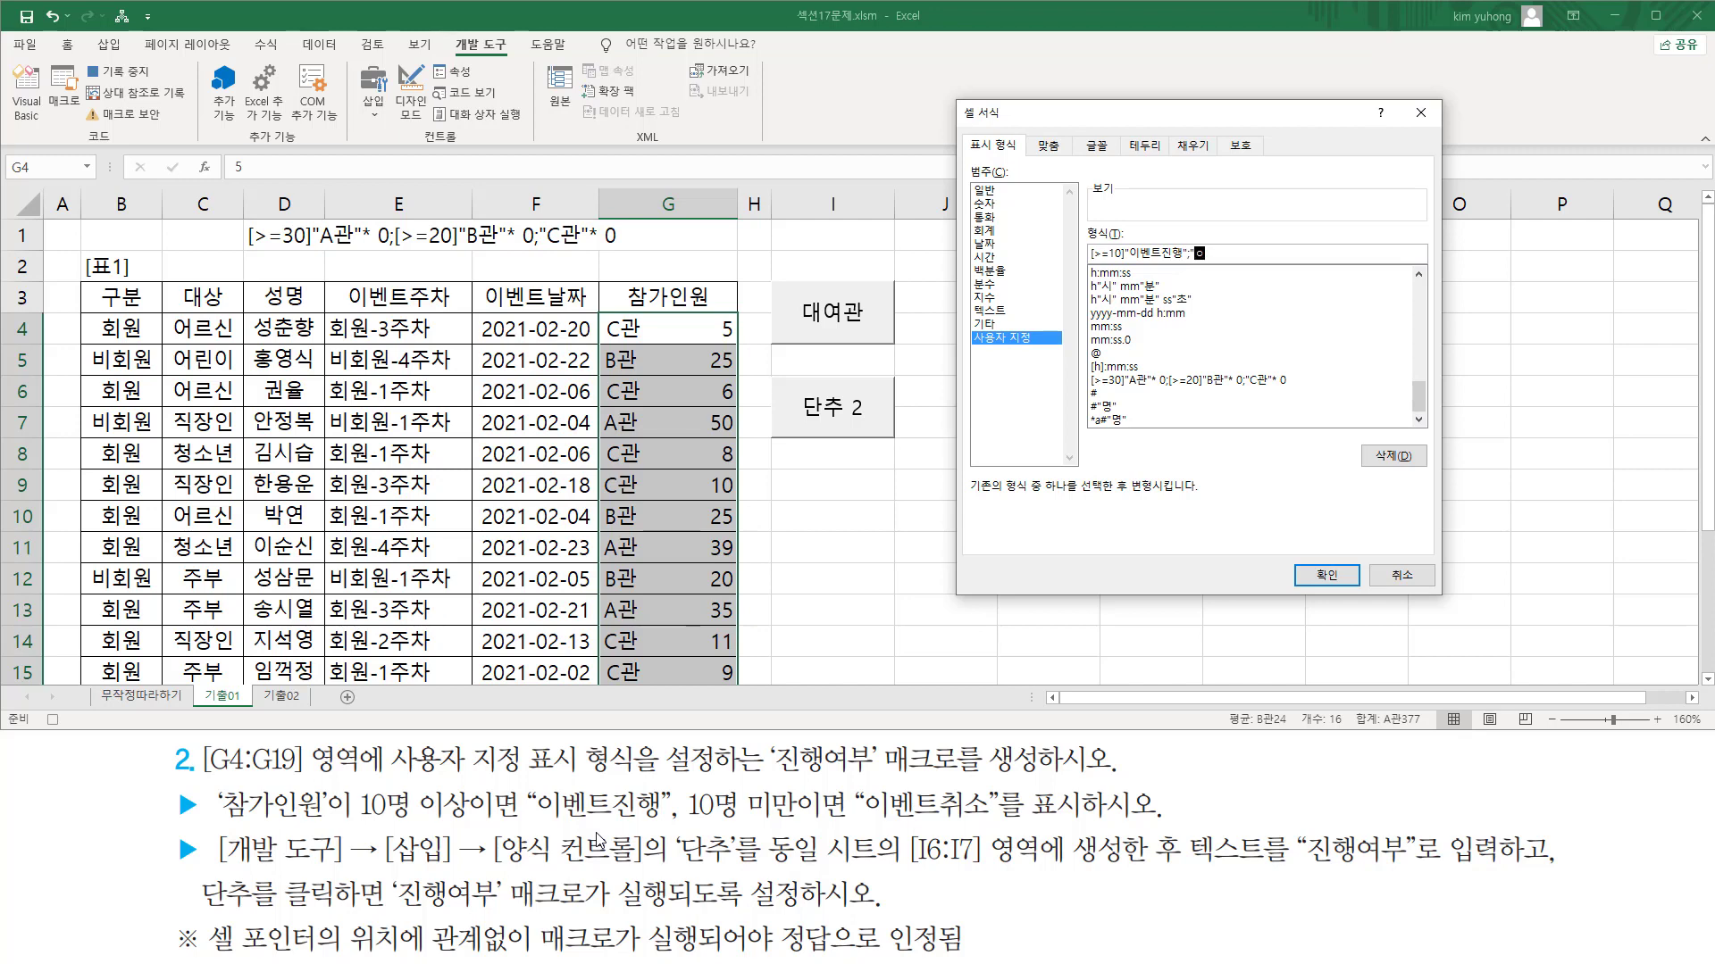
text(이벤트취소")
drag(1092, 262, 1252, 261)
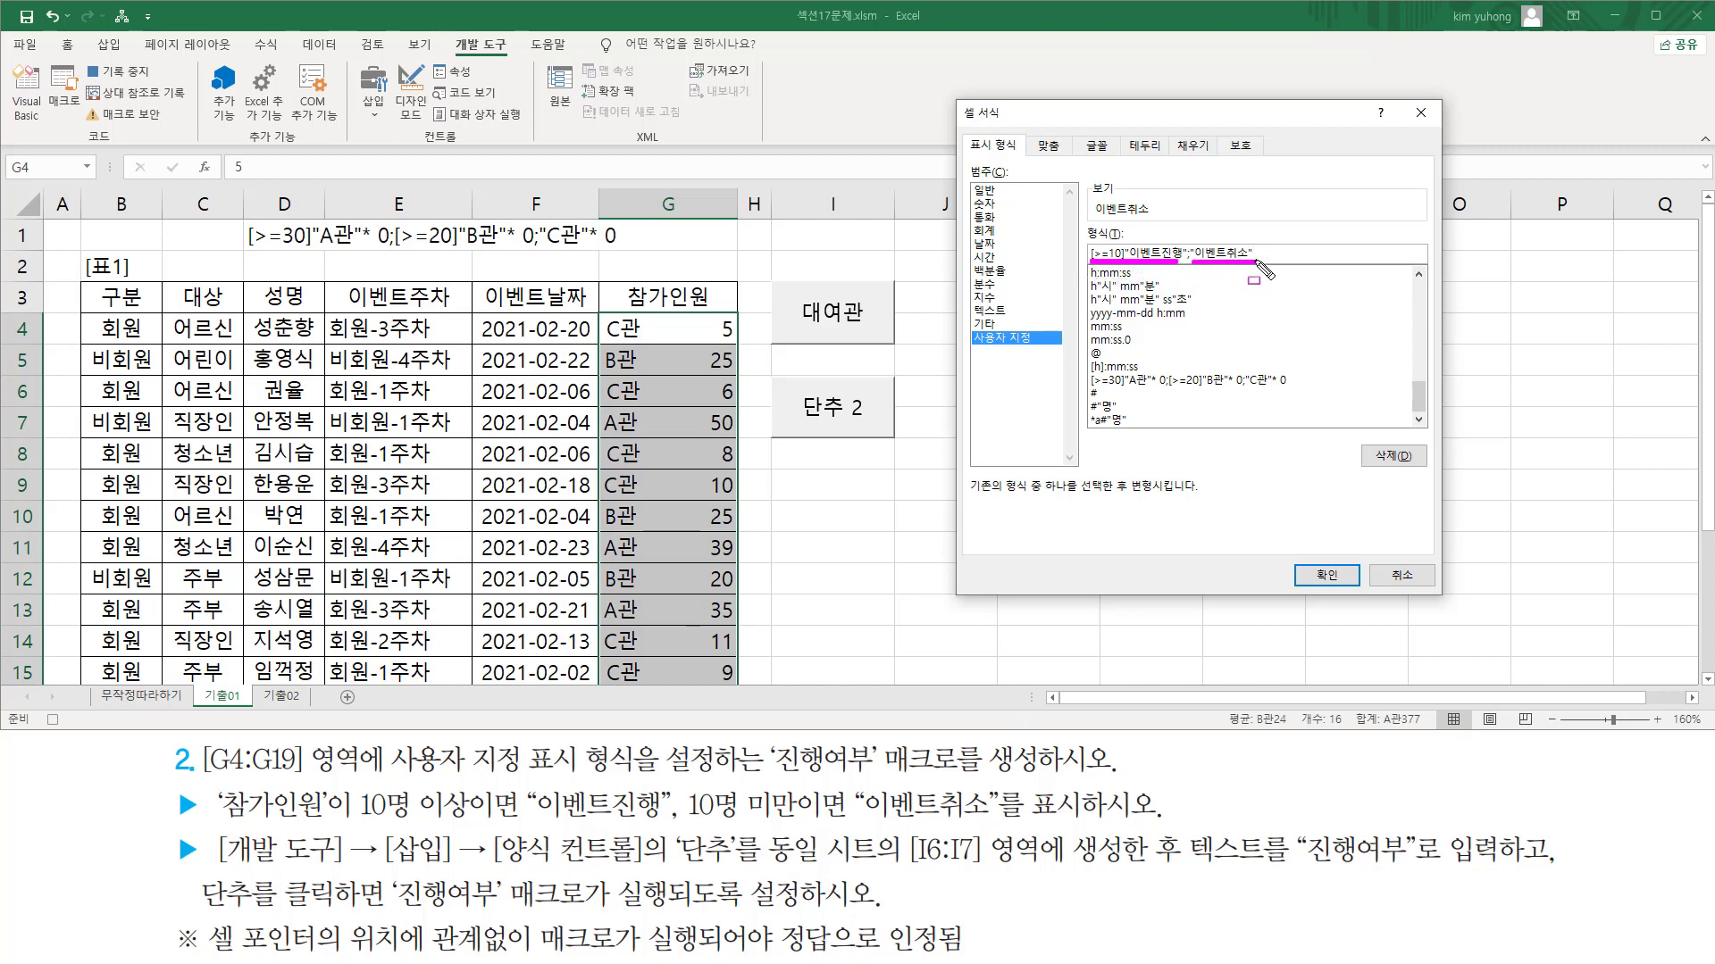
key(Escape)
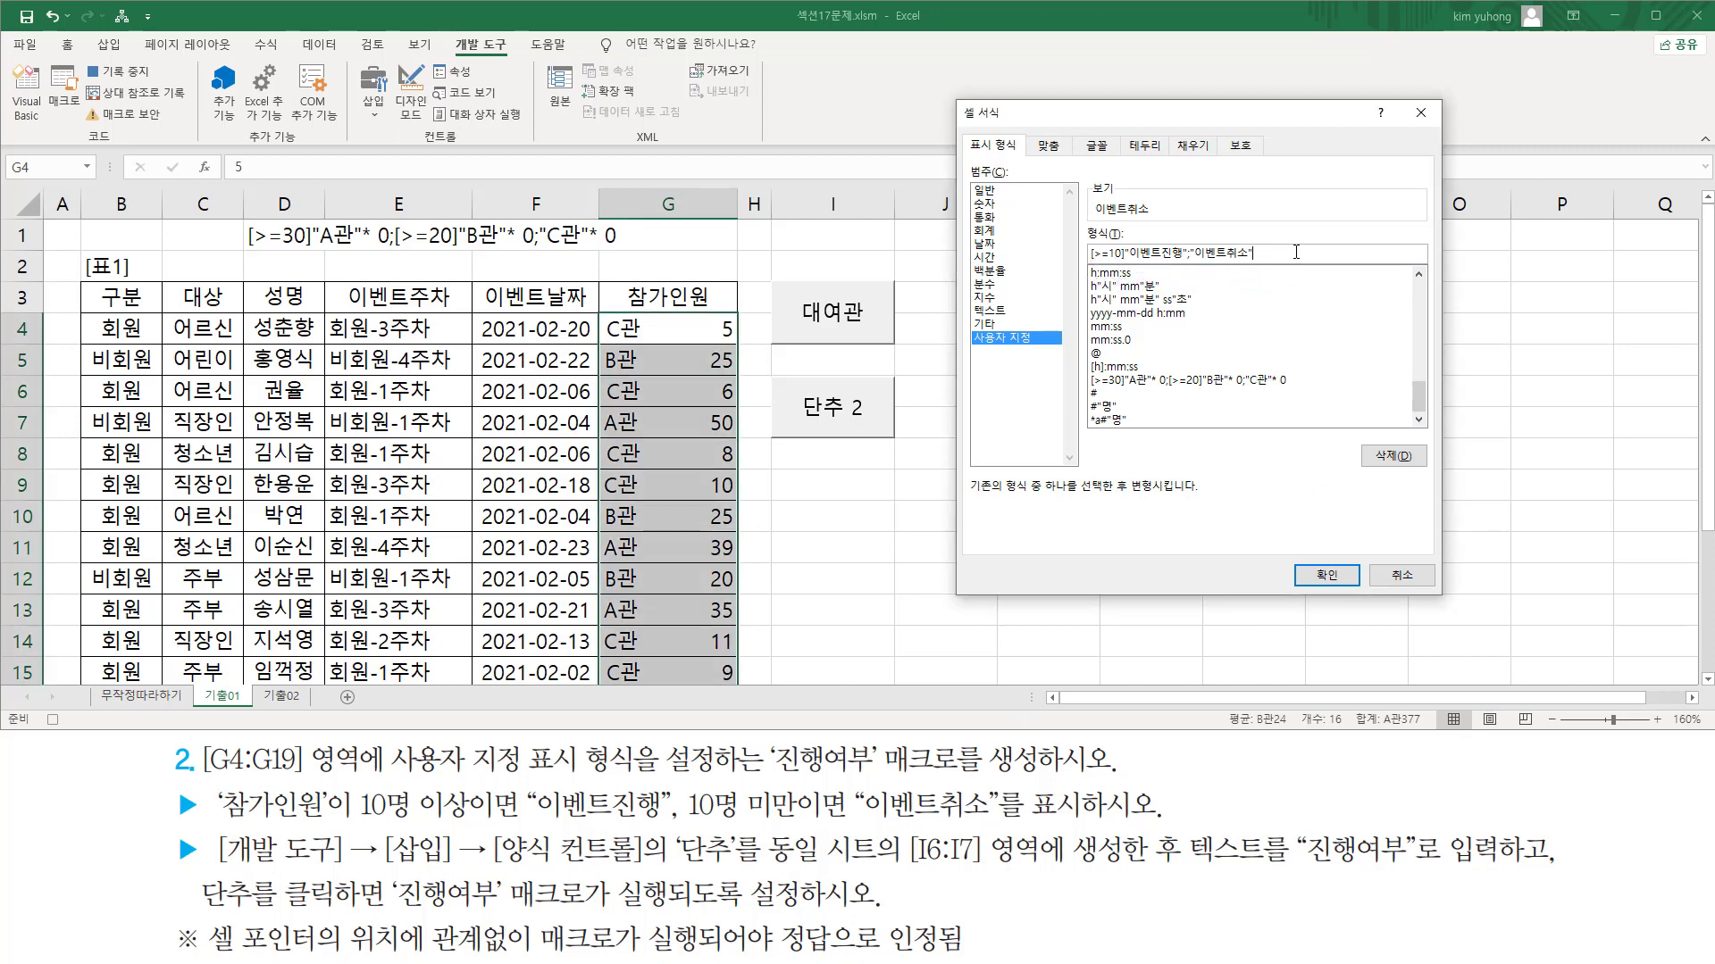
click(1327, 575)
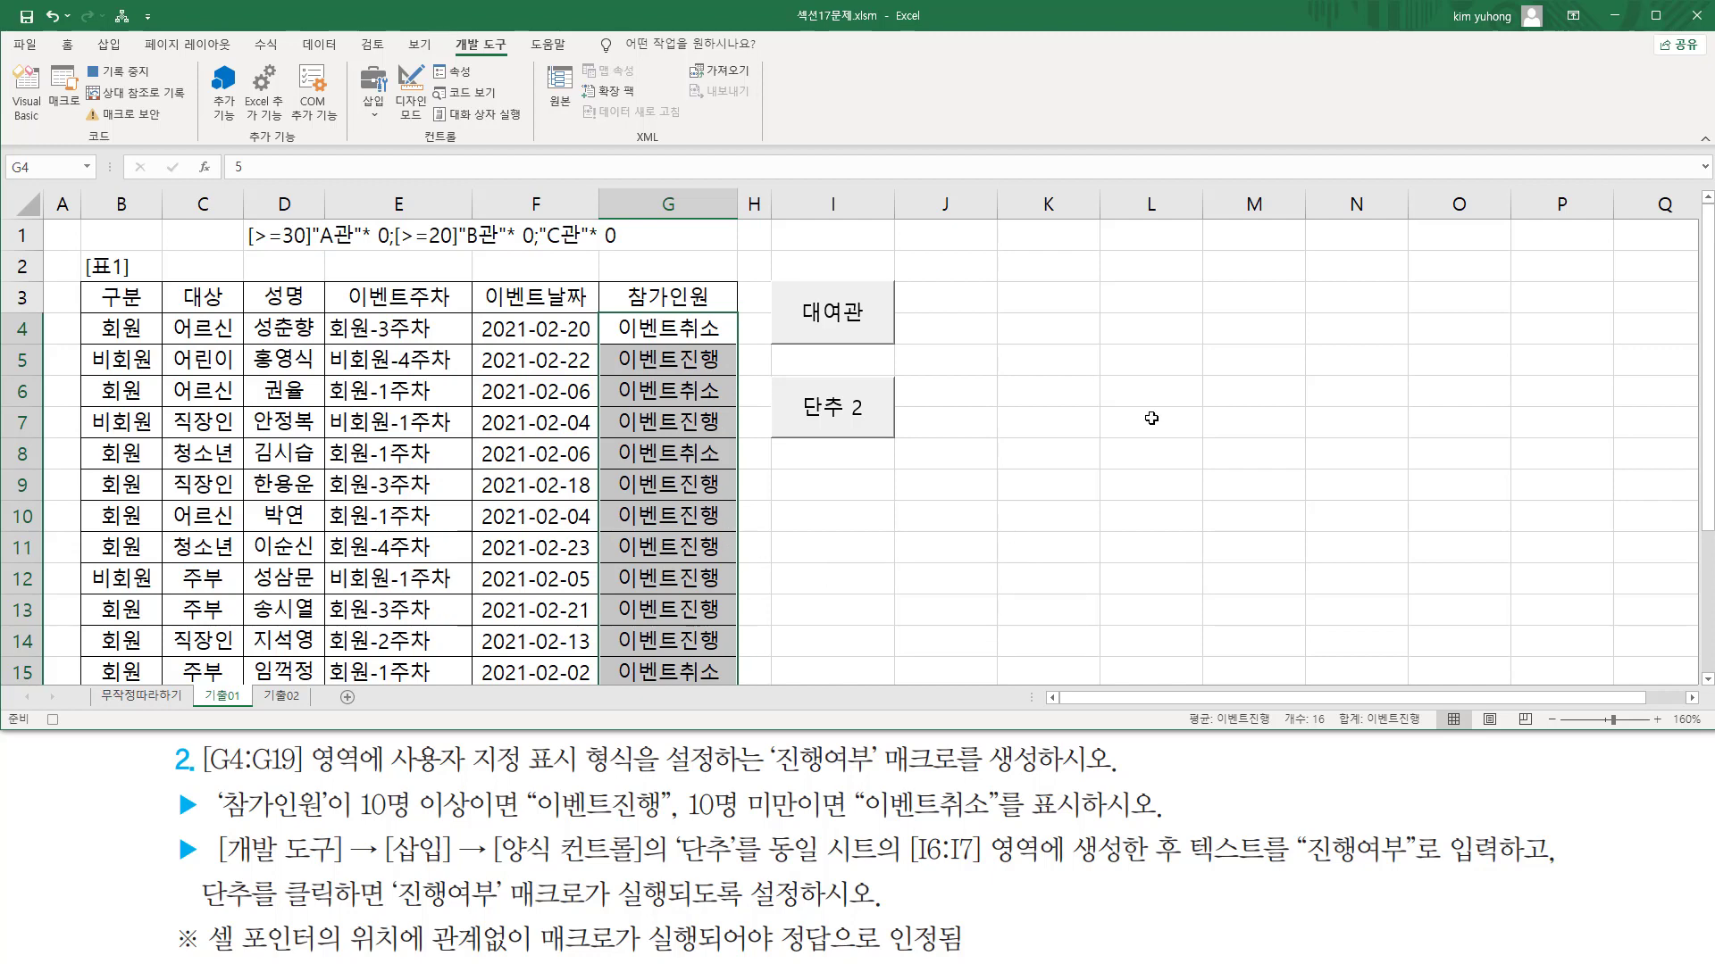
click(1341, 272)
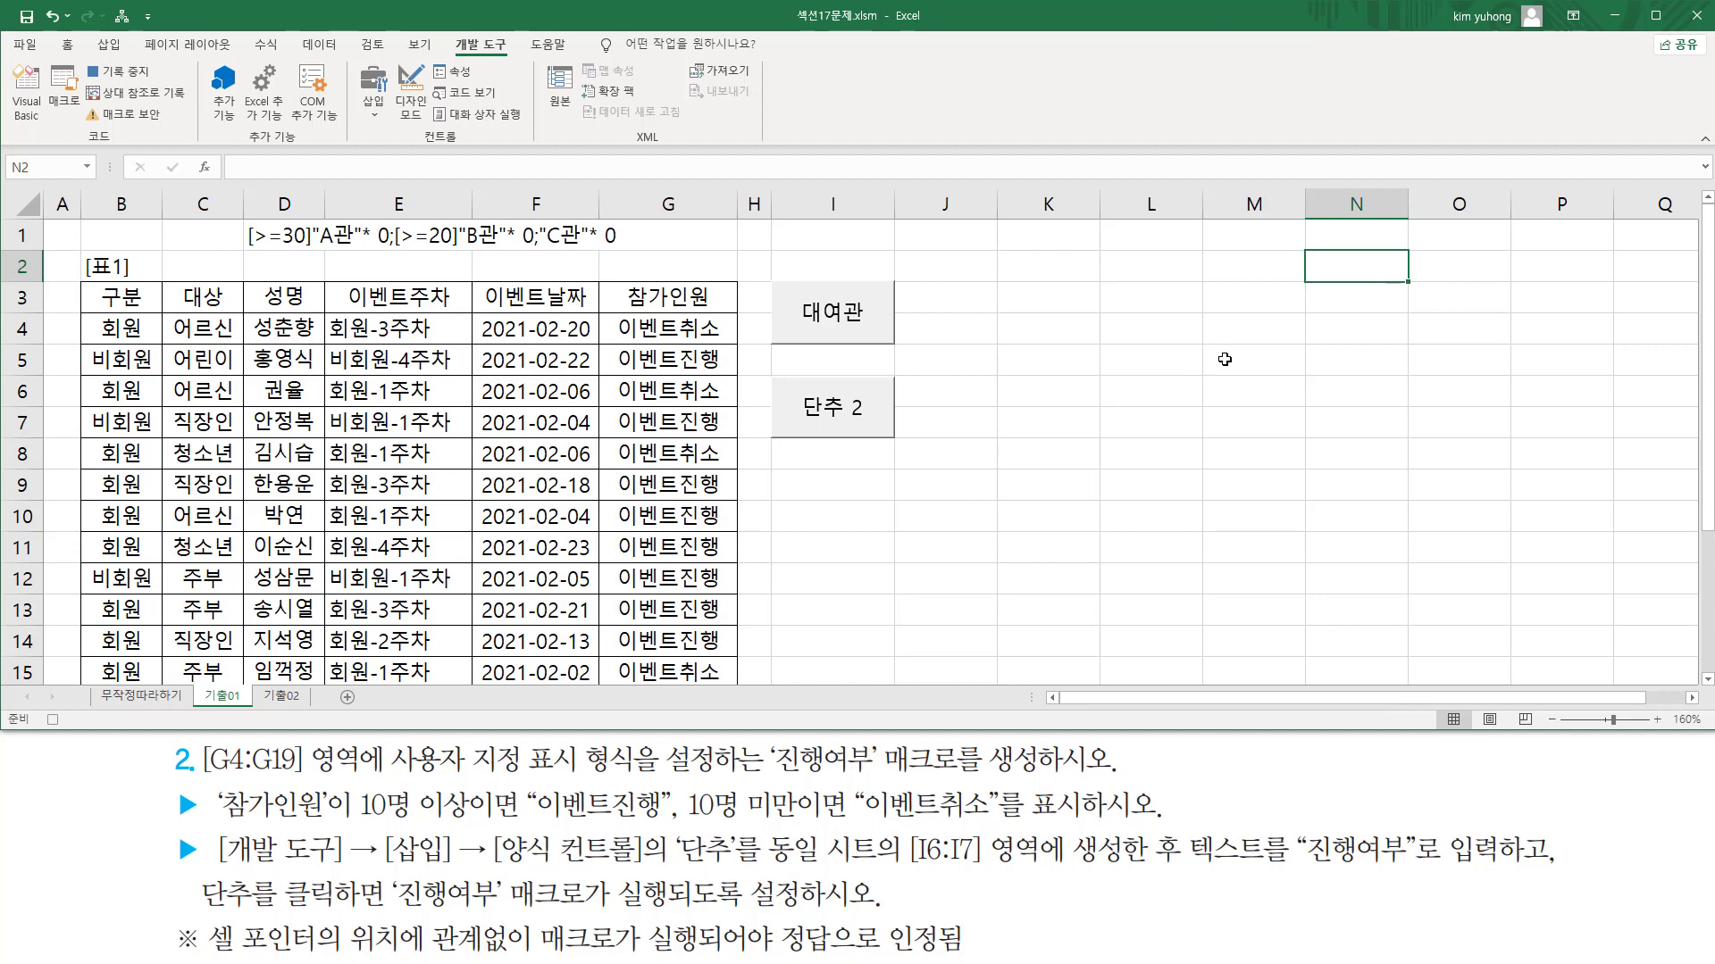
click(122, 78)
Change the label of the button over I6:I7 to 진행여부
right_click(833, 430)
click(909, 509)
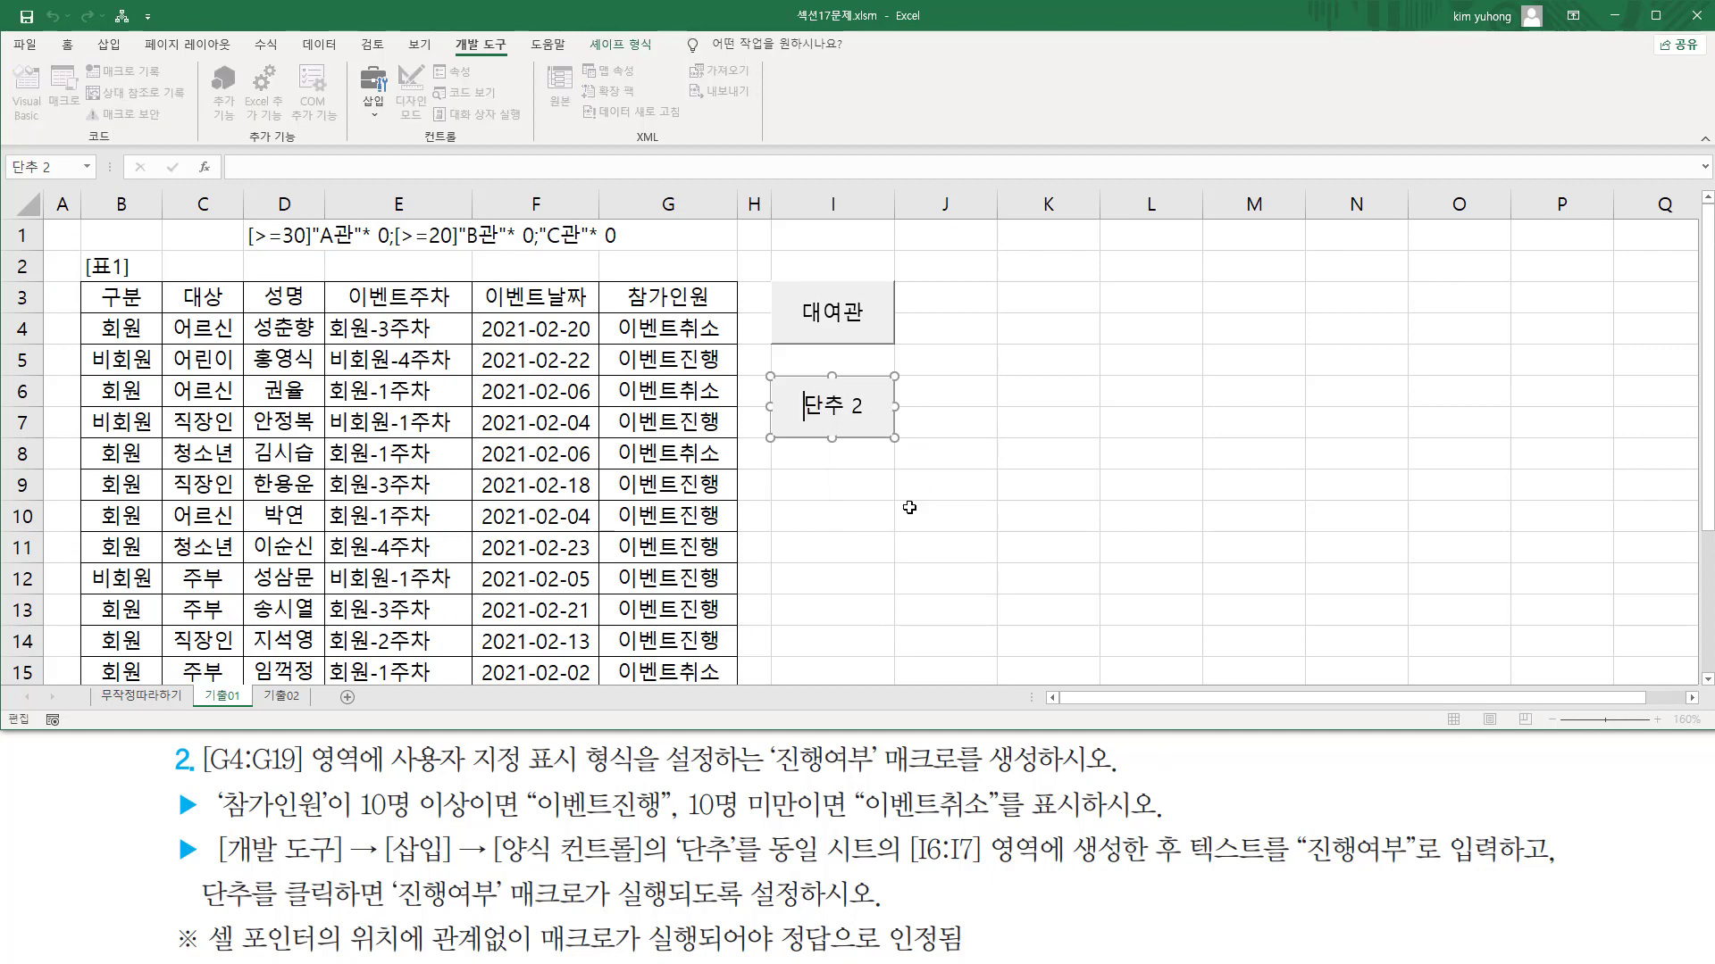
key(Delete)
key(Delete)
key(Delete)
key(Delete)
text(진행엽)
text(부)
click(1157, 297)
click(1149, 433)
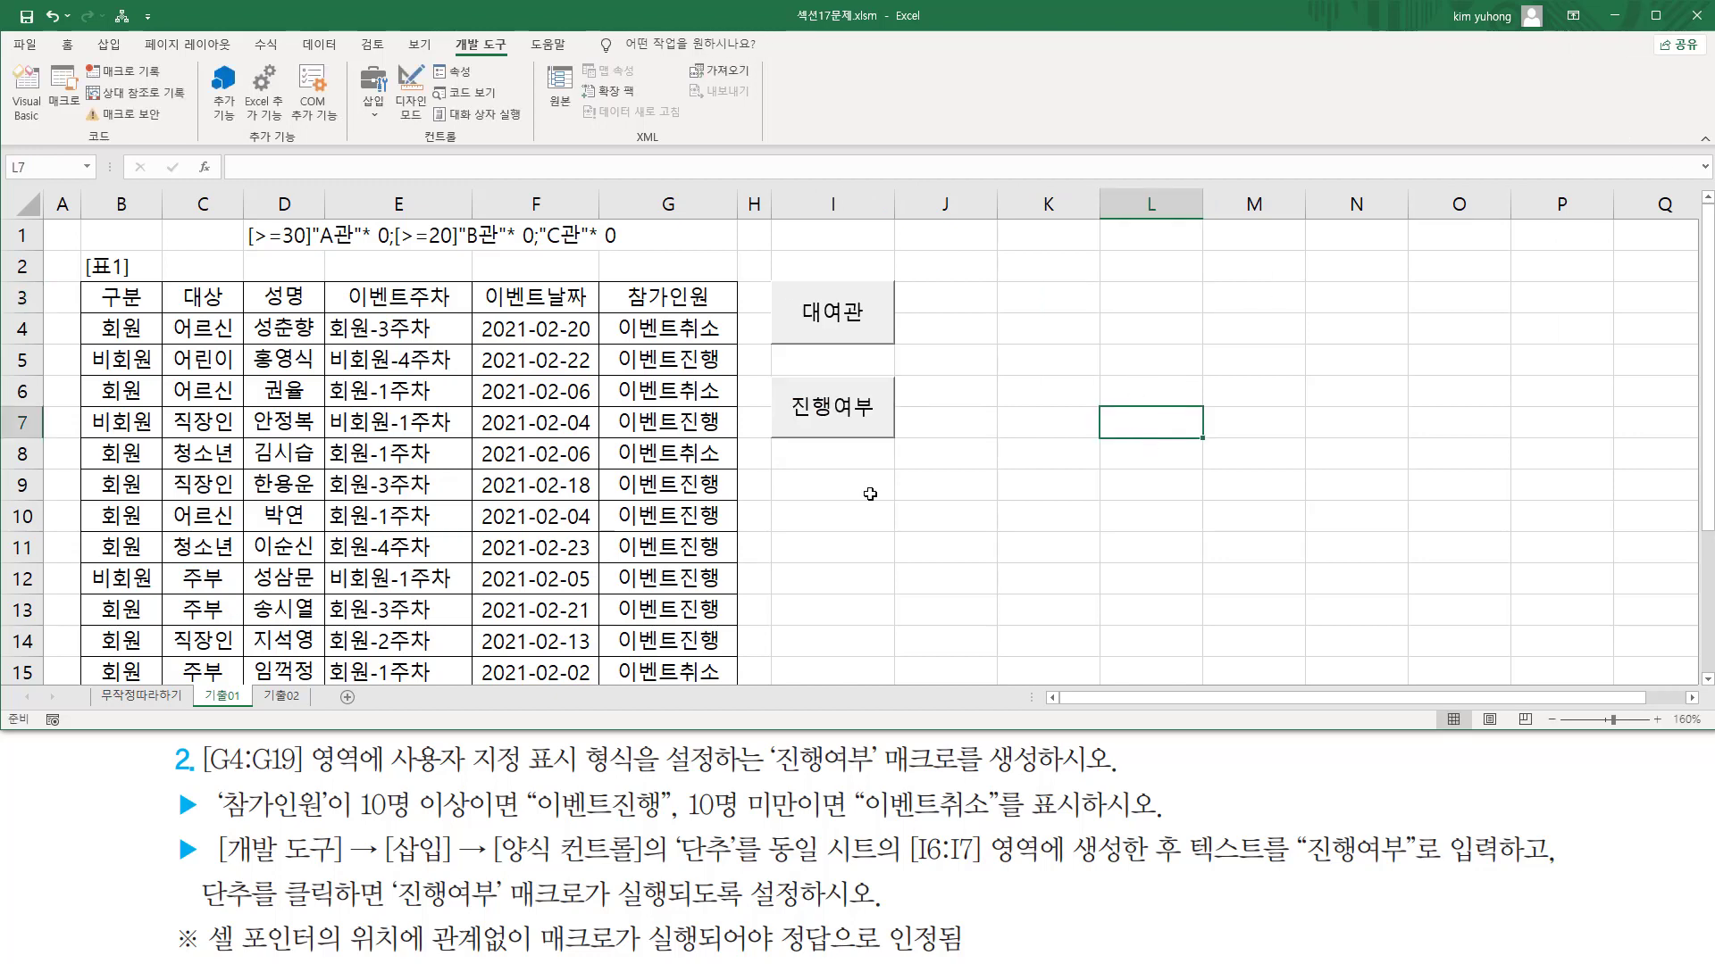
Put the format code [>=10]"이벤트진행";"이벤트취소" as text in I1 and review its two sections
click(840, 239)
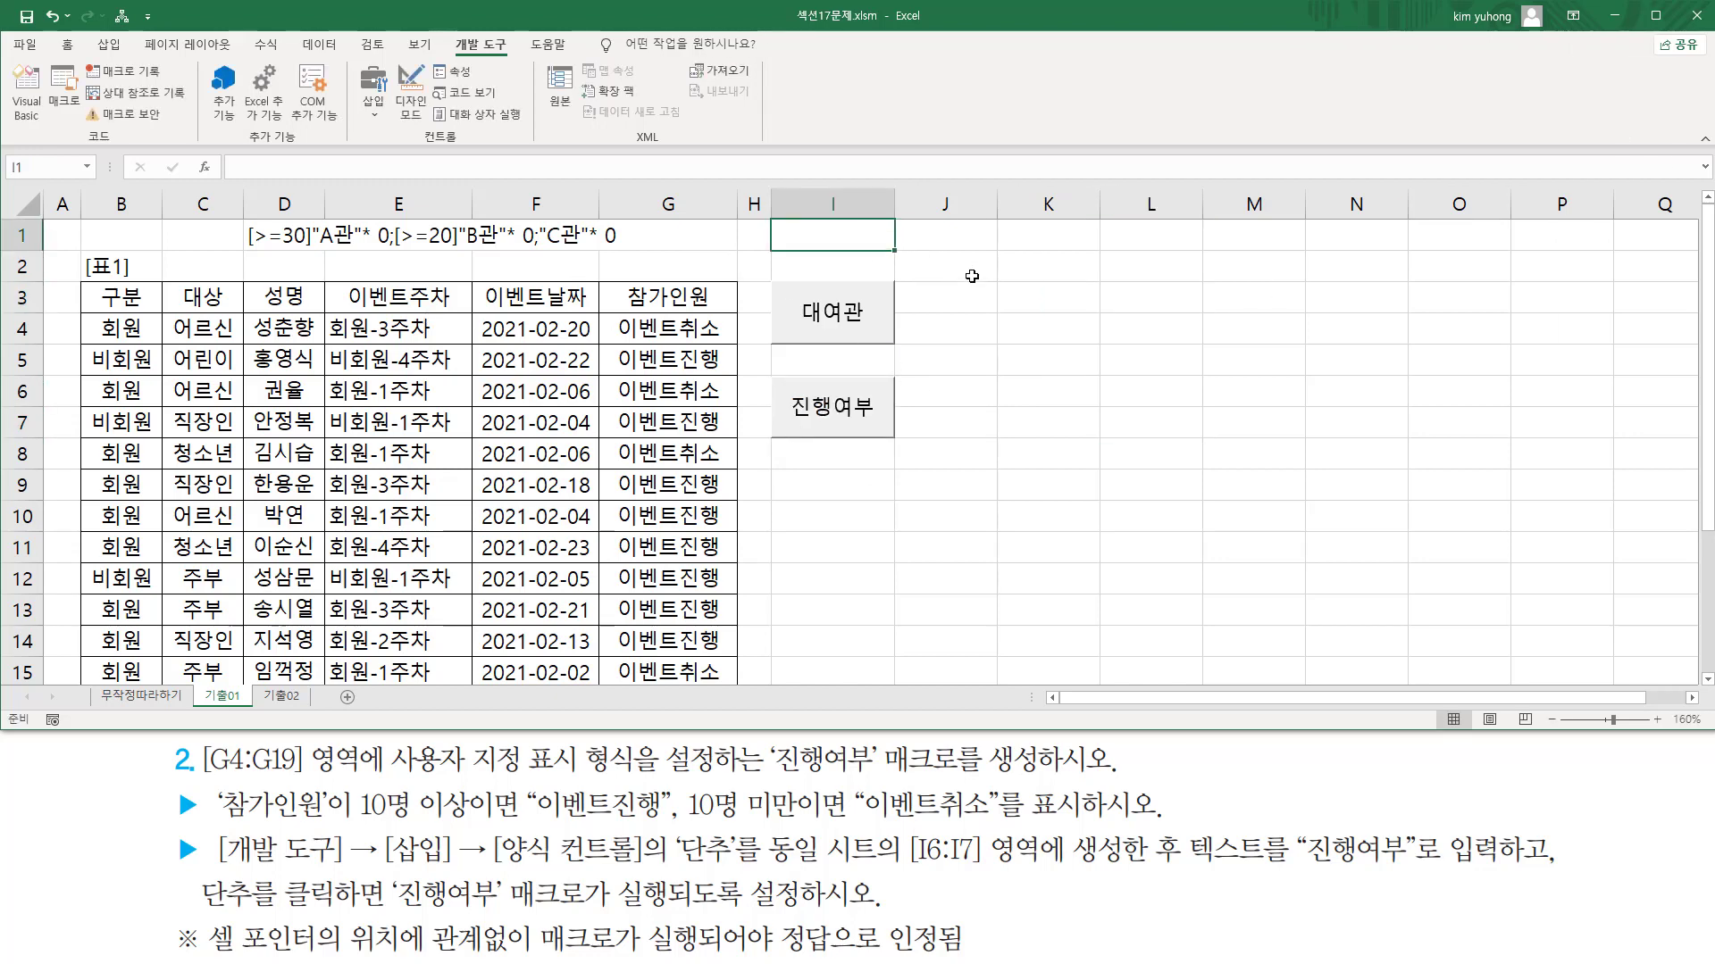
text([>=10]"이벤트진행";"이벤트취소")
click(1033, 363)
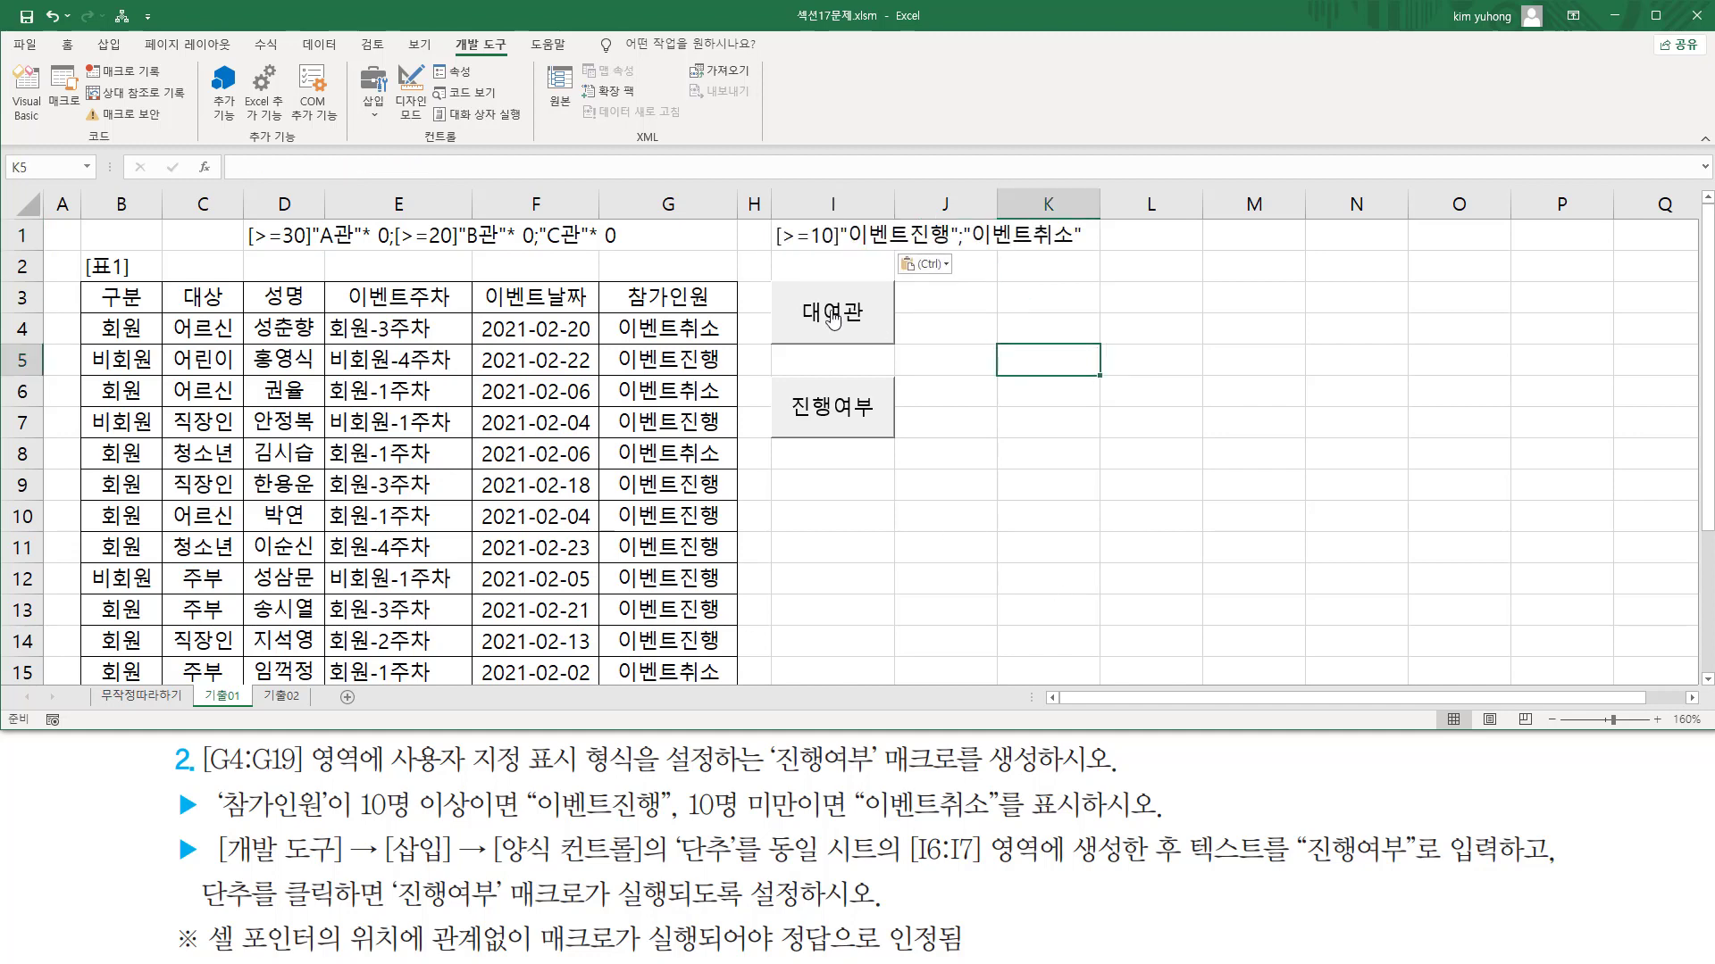
drag(775, 250, 929, 251)
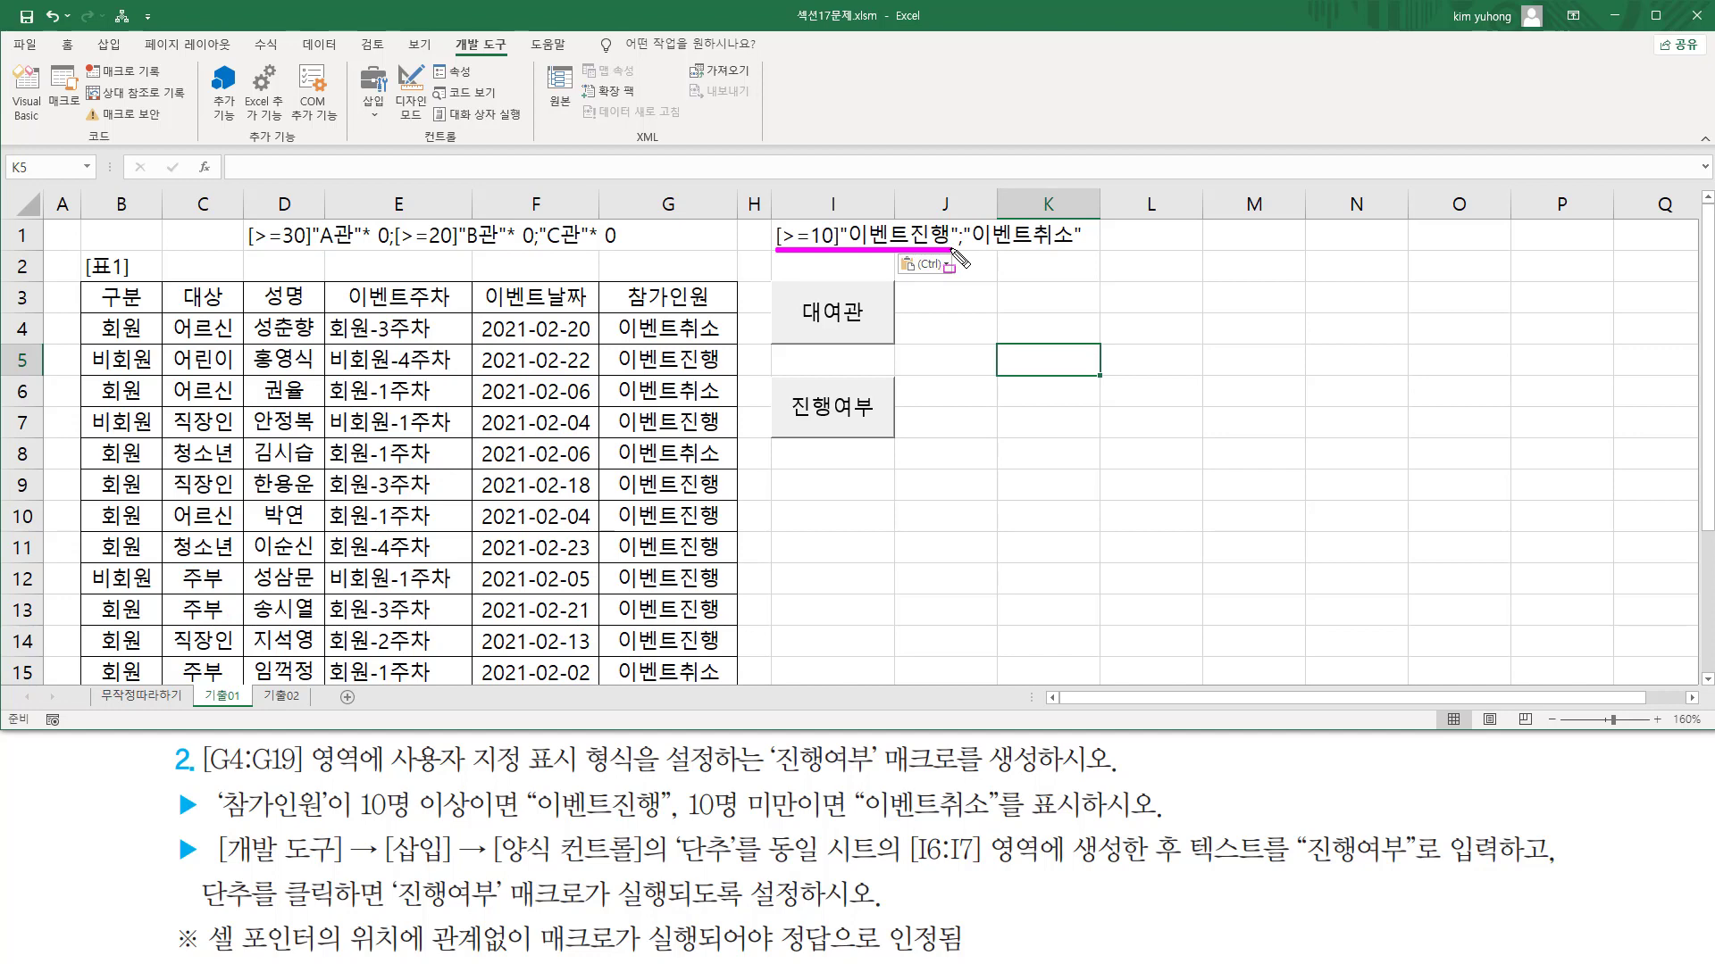
drag(976, 251, 1068, 251)
key(Escape)
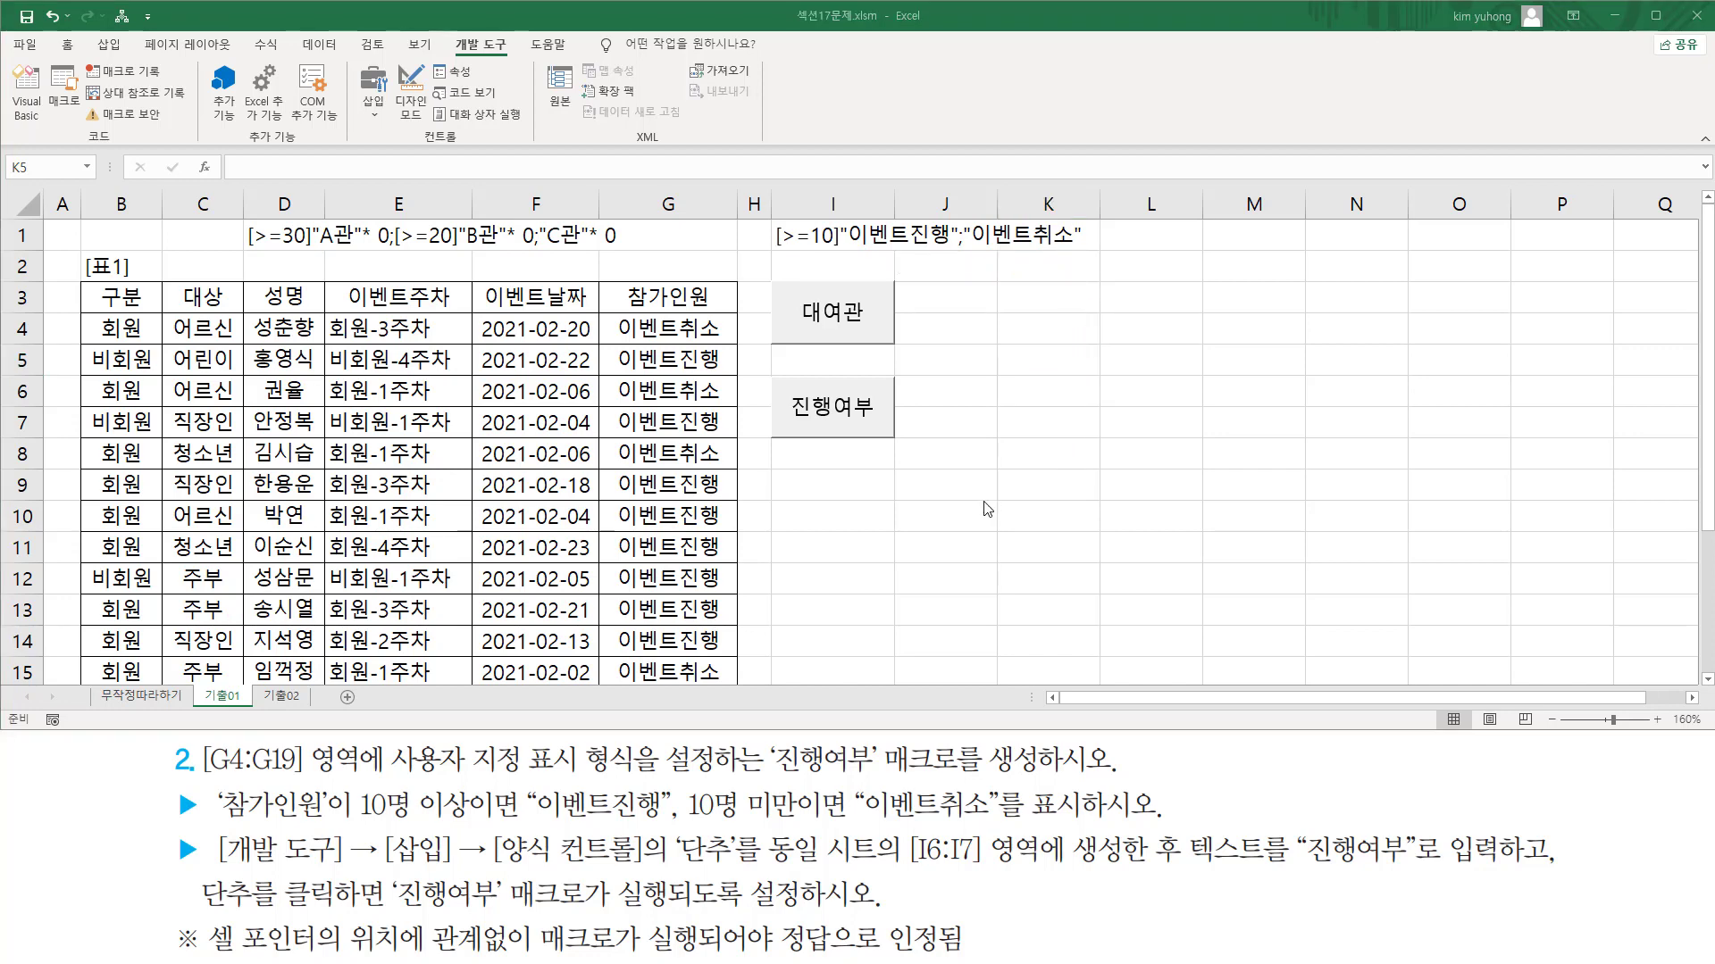
click(1043, 517)
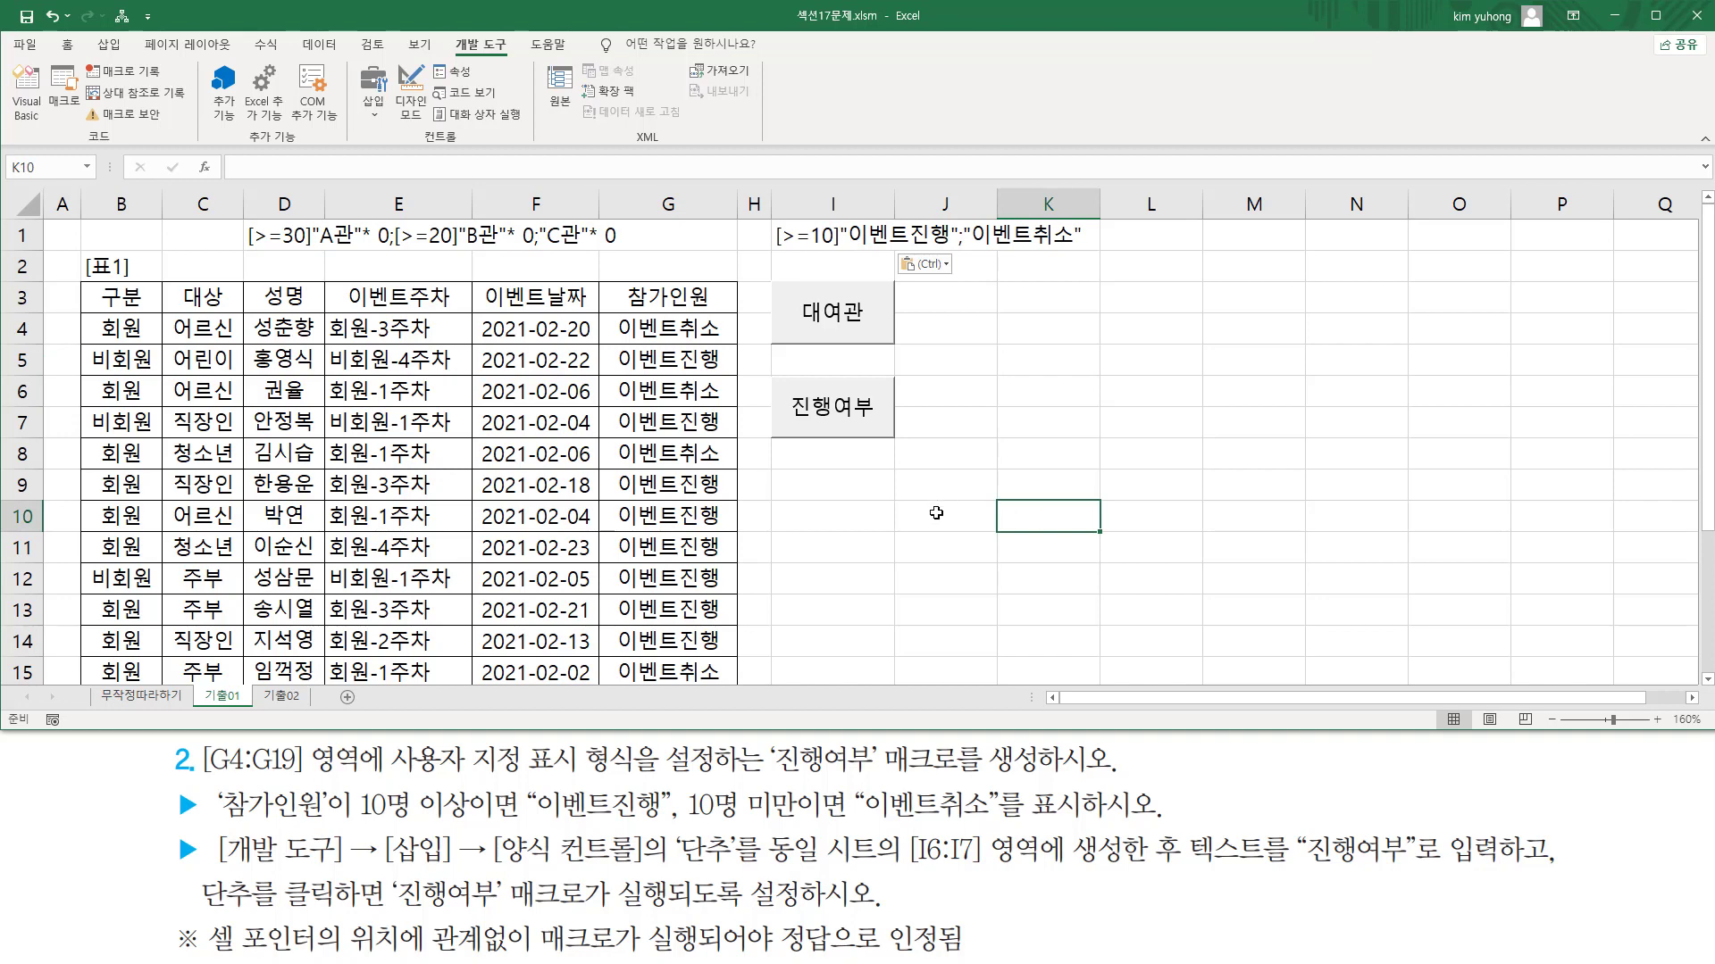
Test the 대여관 and 진행여부 buttons by running their macros alternately on the 참가인원 column
click(858, 340)
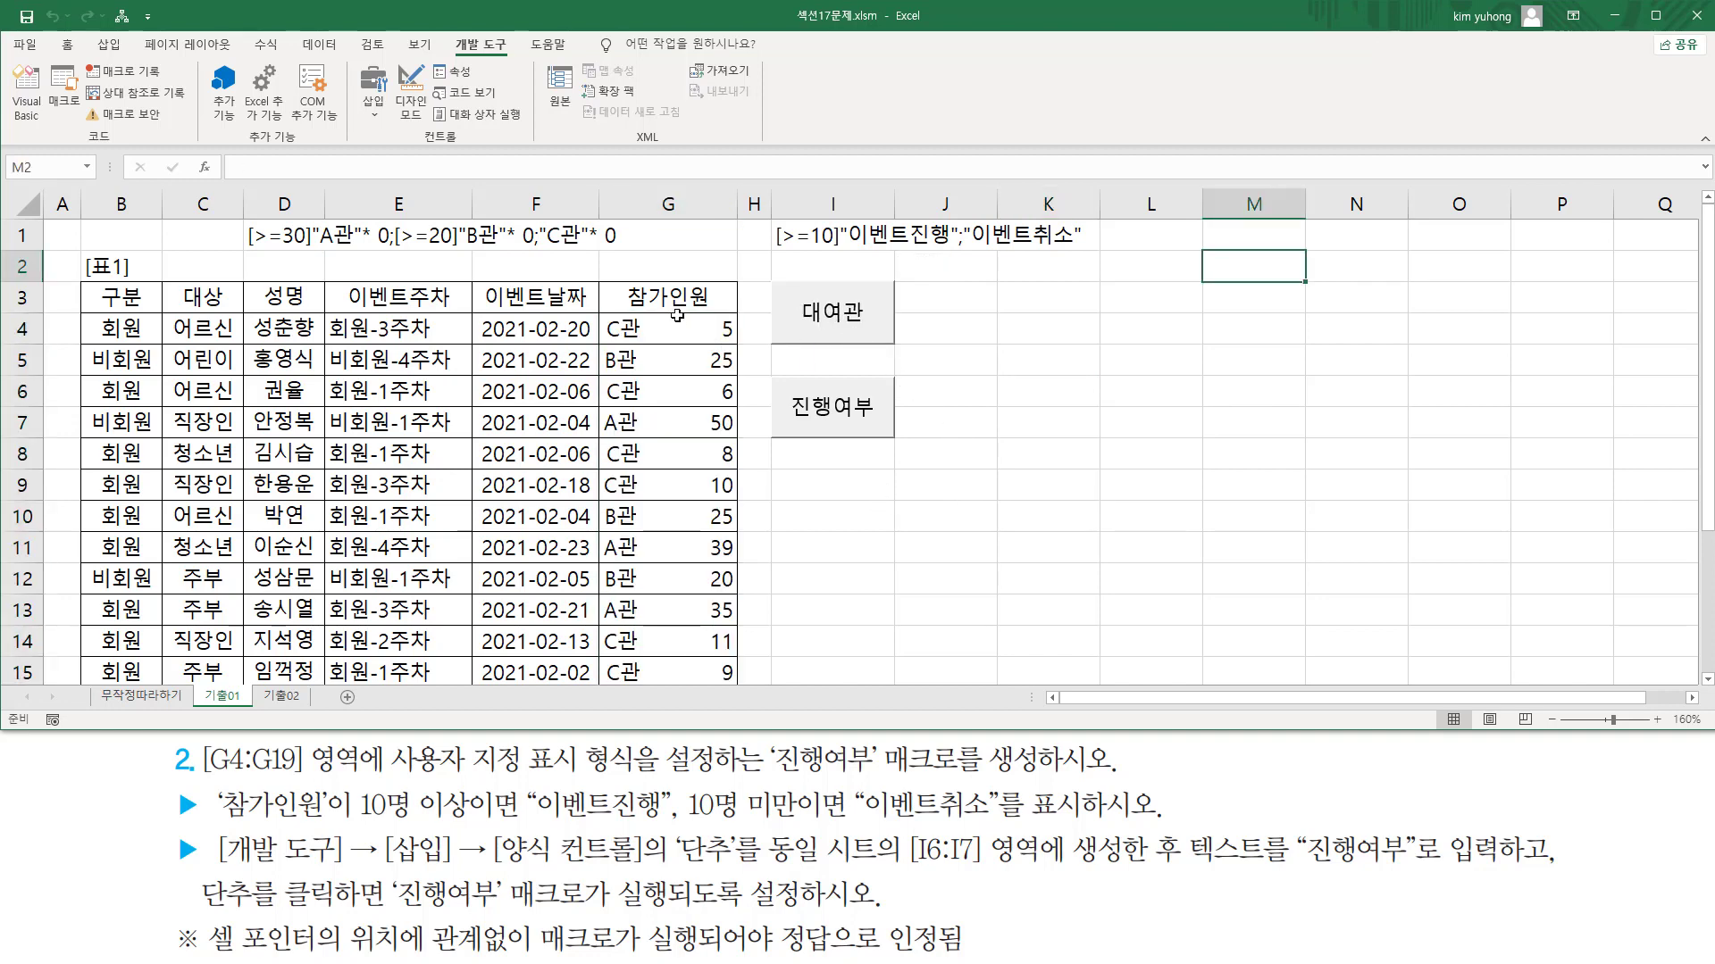
click(832, 430)
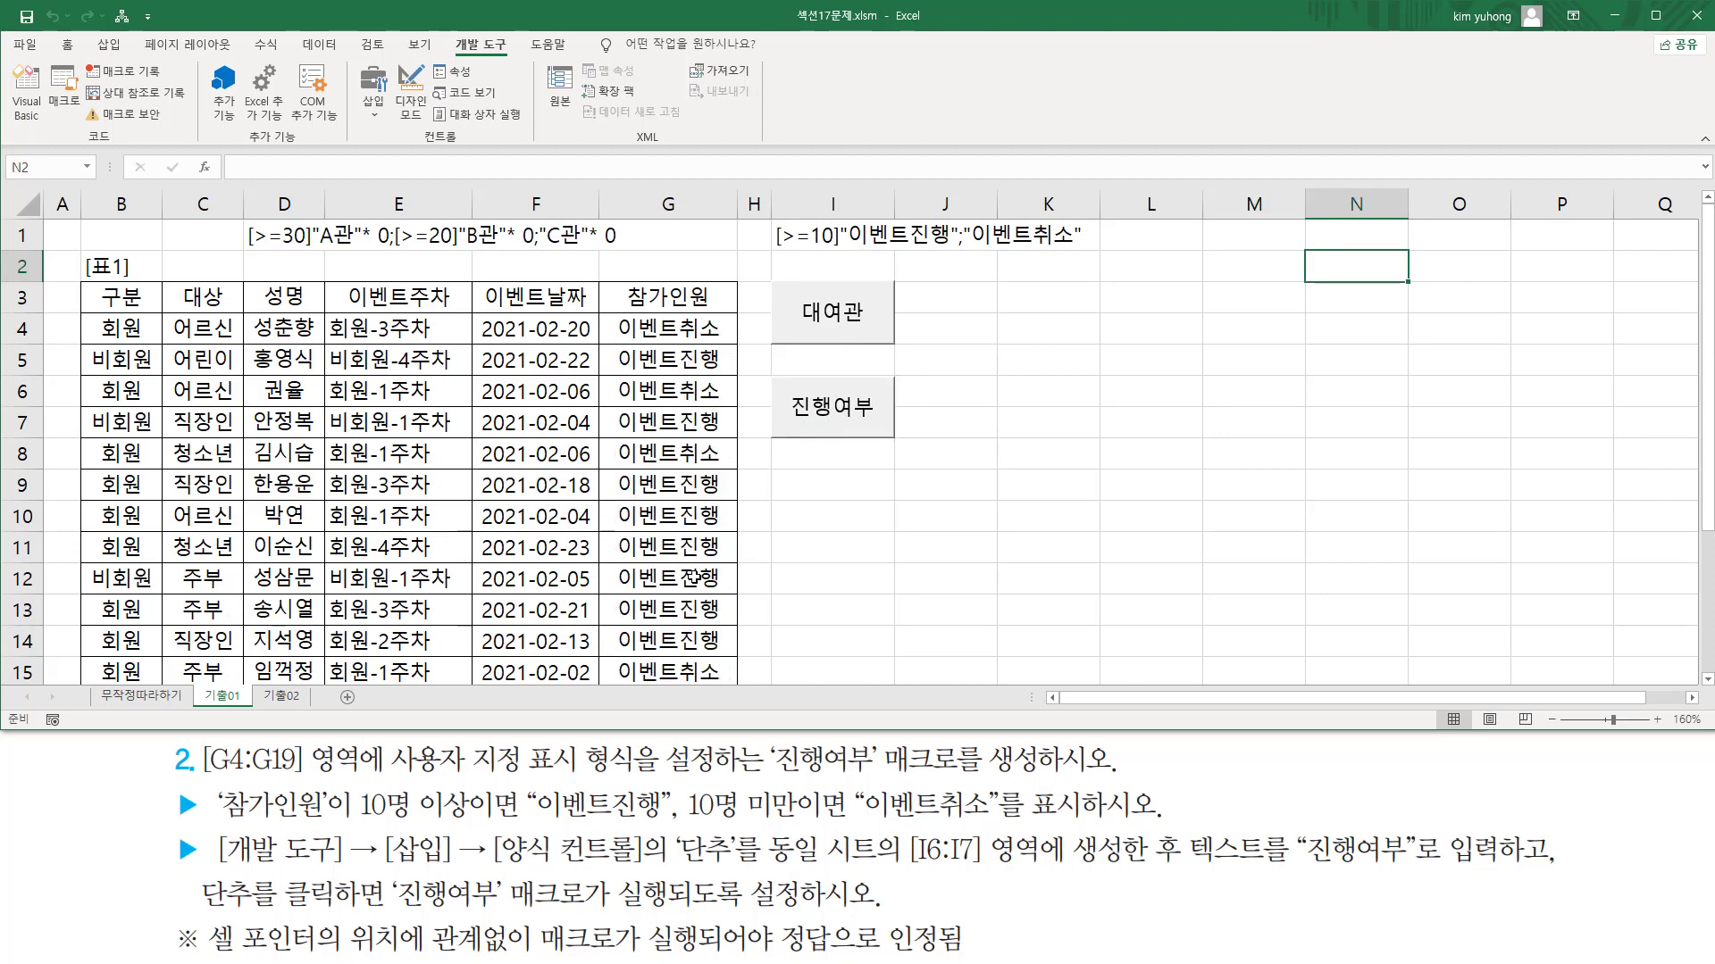
click(829, 317)
click(830, 412)
click(840, 335)
click(827, 413)
Read the note on cell pointer position, then select various cells and run both macros from their buttons to check them
mouse_move(208, 912)
mouse_down()
mouse_move(219, 949)
mouse_move(972, 959)
mouse_up()
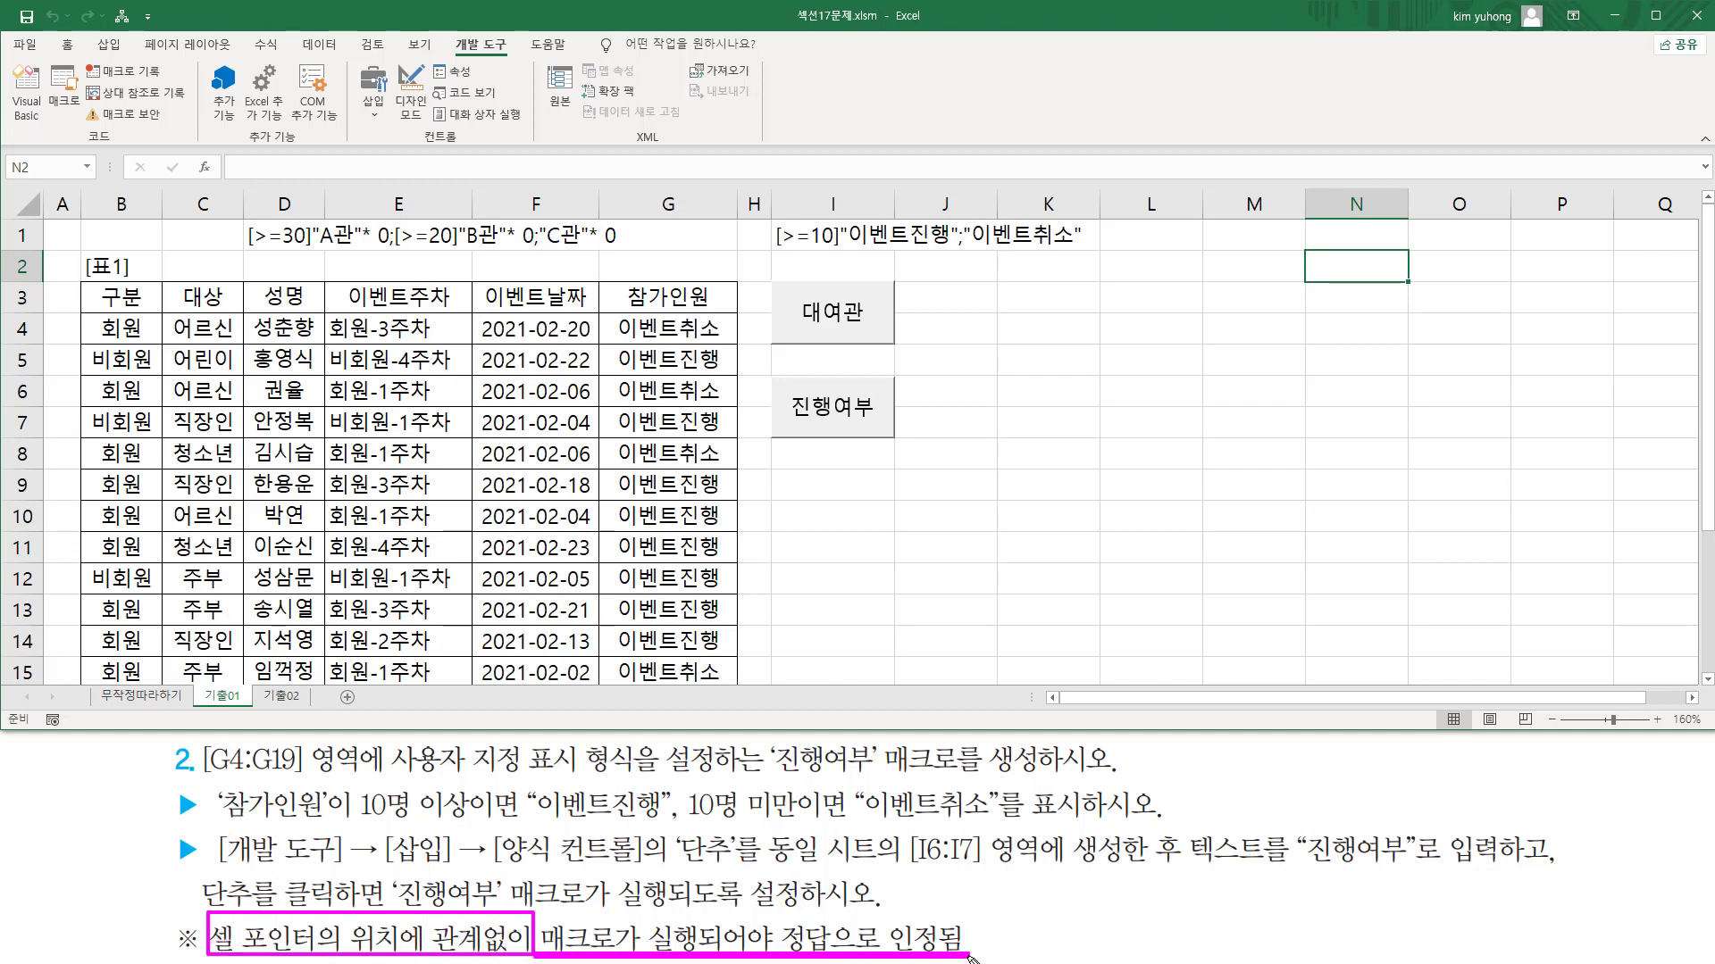
key(Escape)
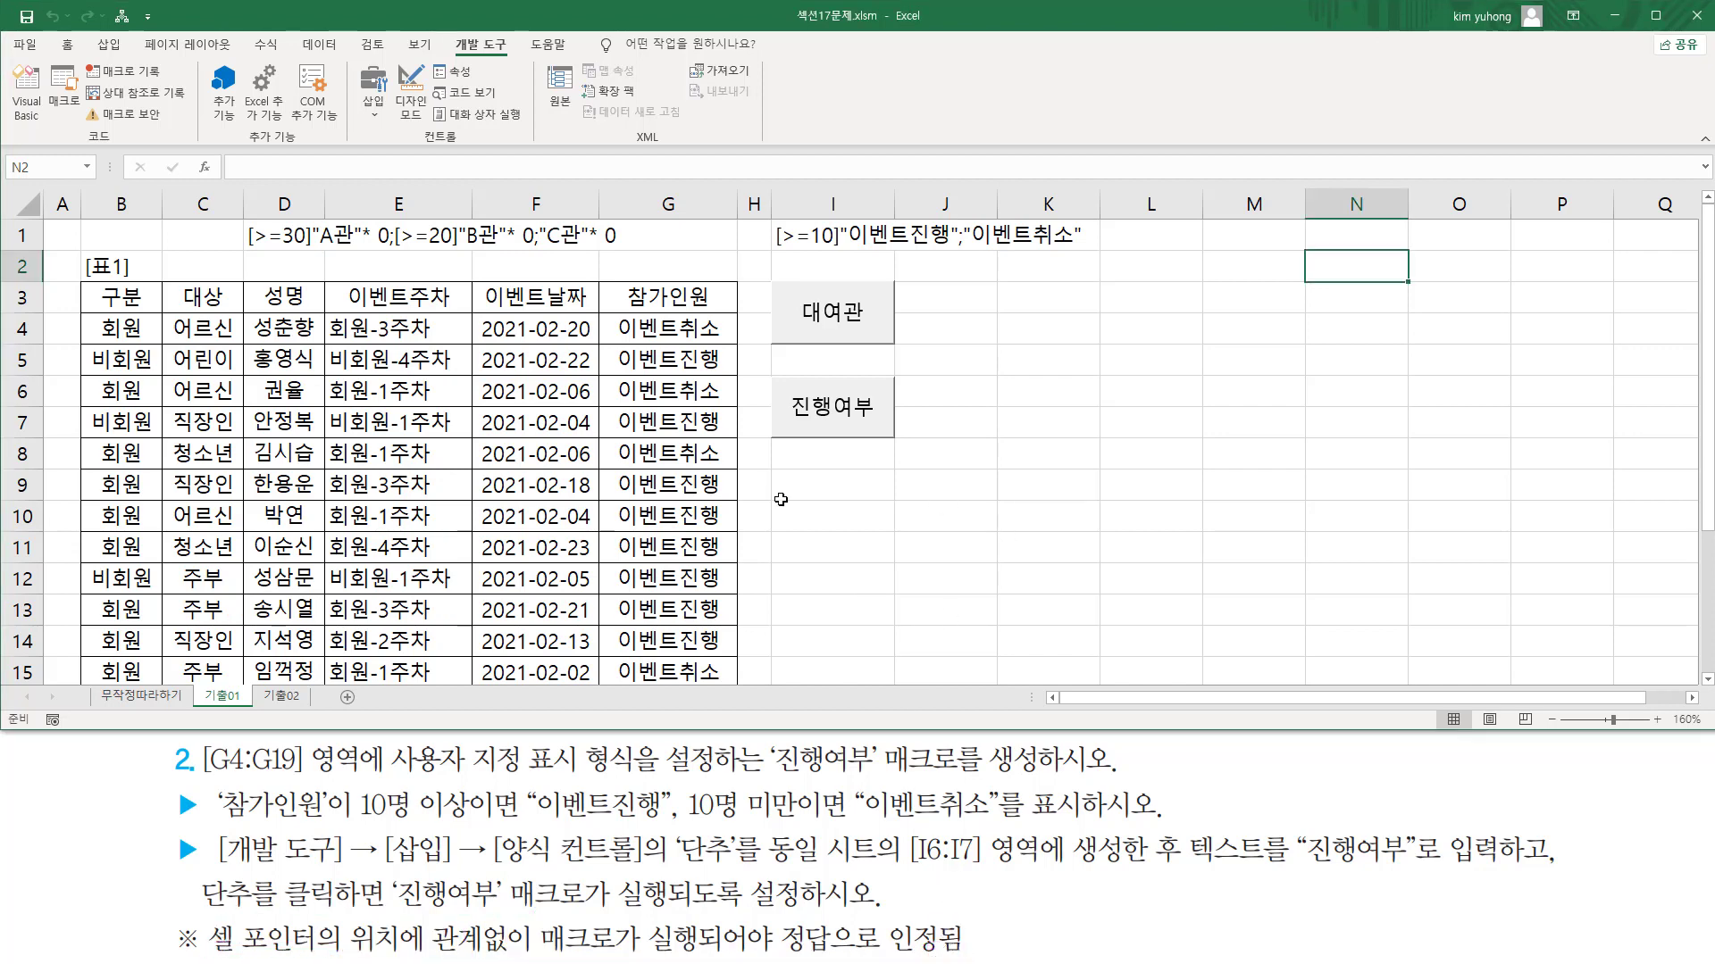
click(617, 383)
click(331, 429)
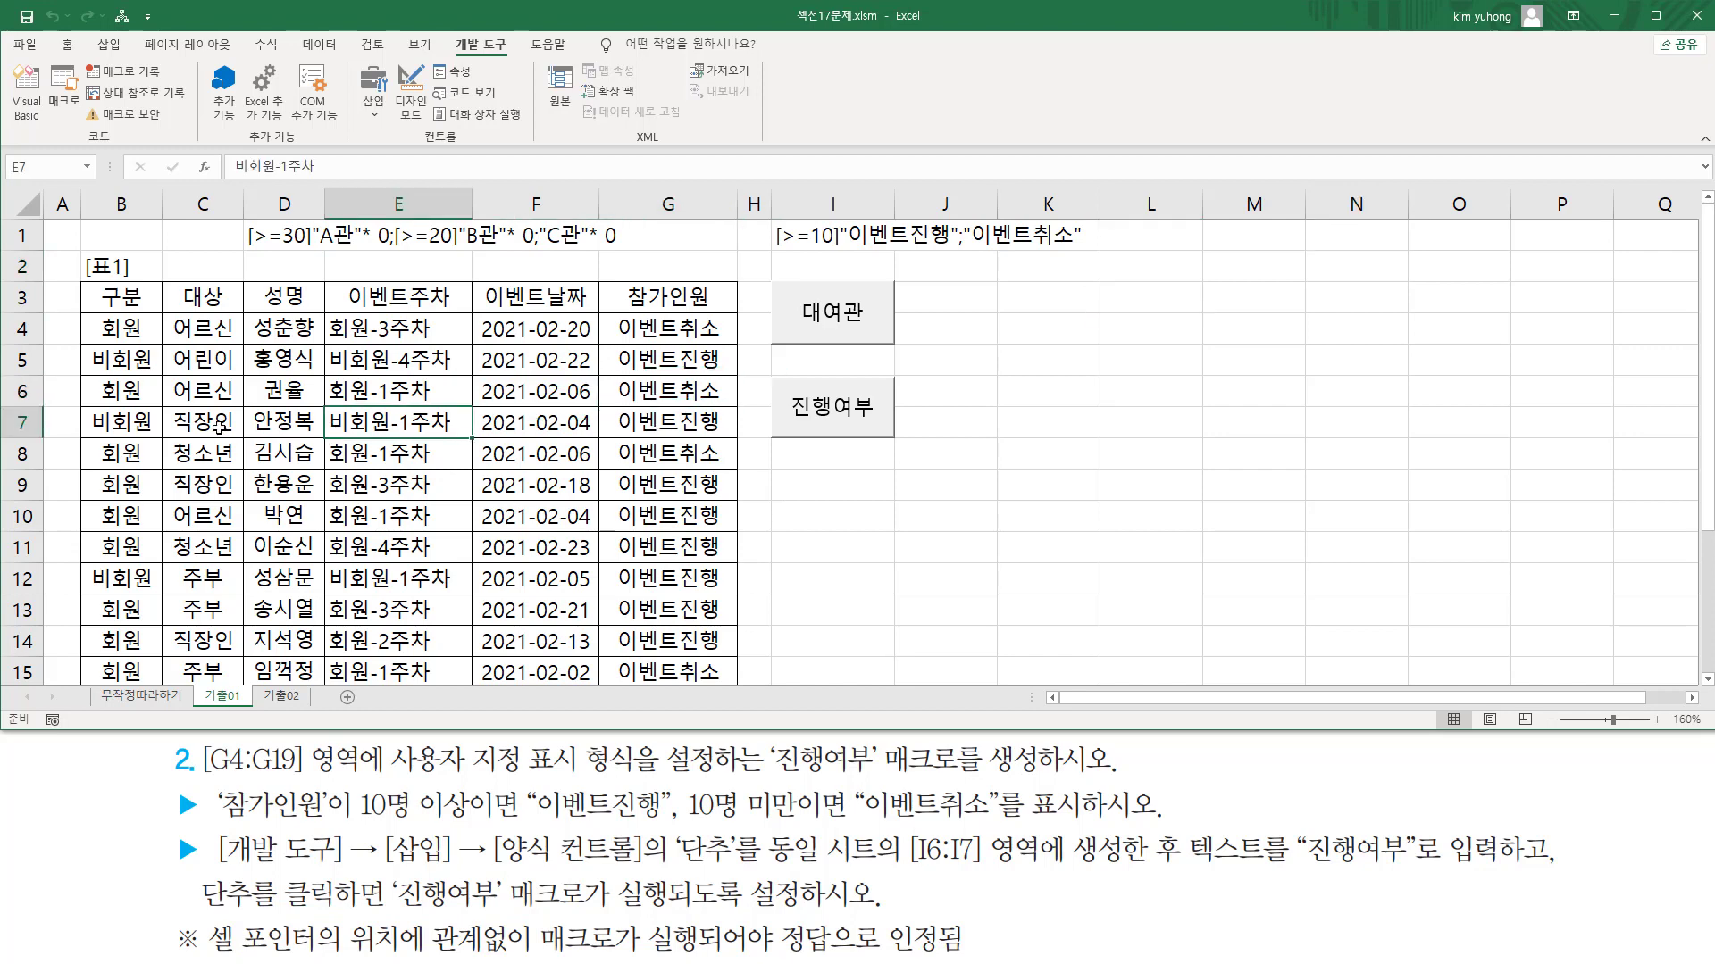
click(220, 422)
click(1067, 565)
click(1253, 361)
click(1254, 515)
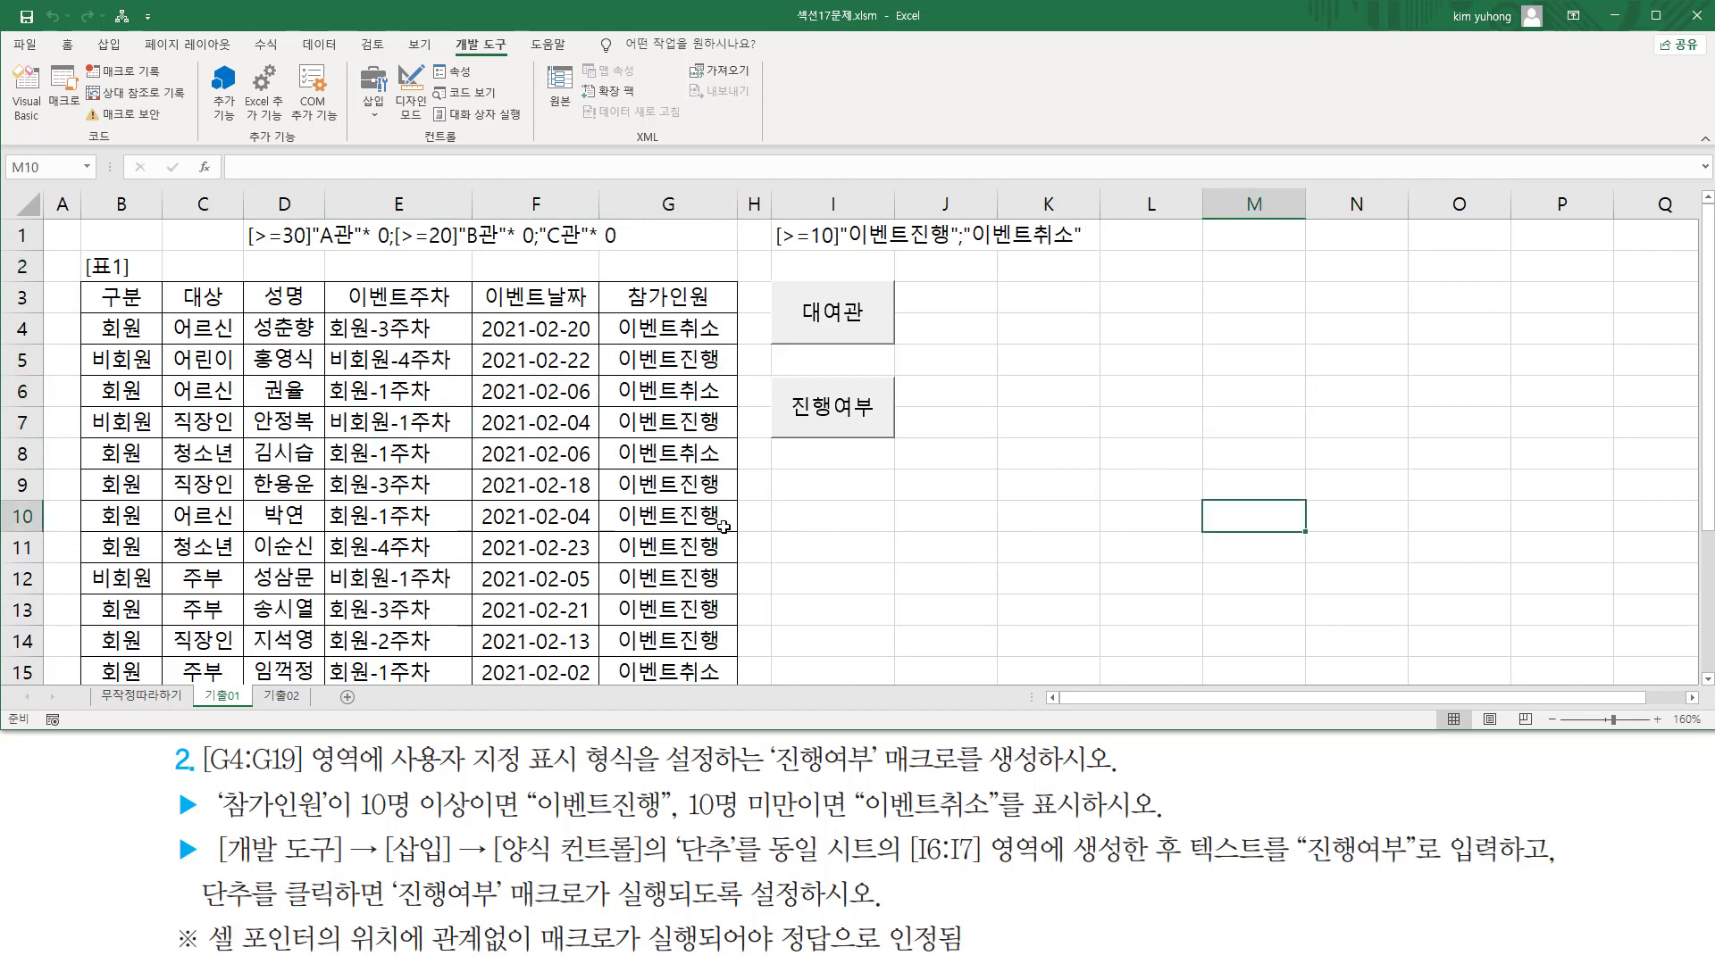
click(523, 477)
click(821, 315)
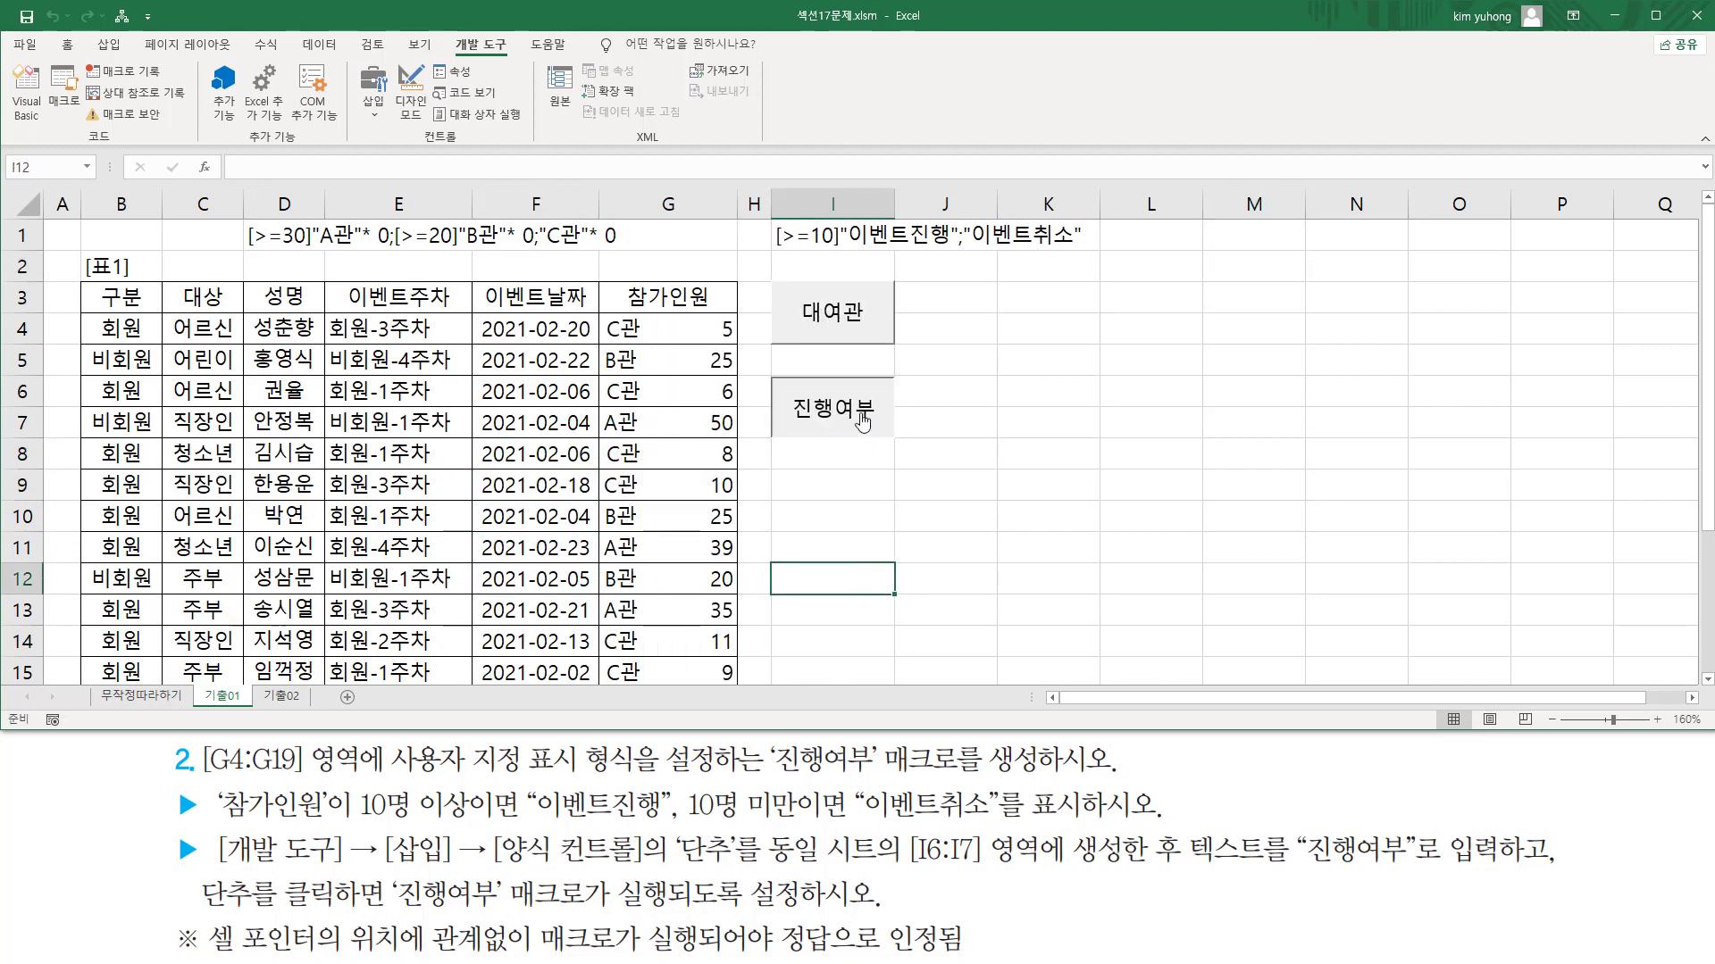
click(870, 424)
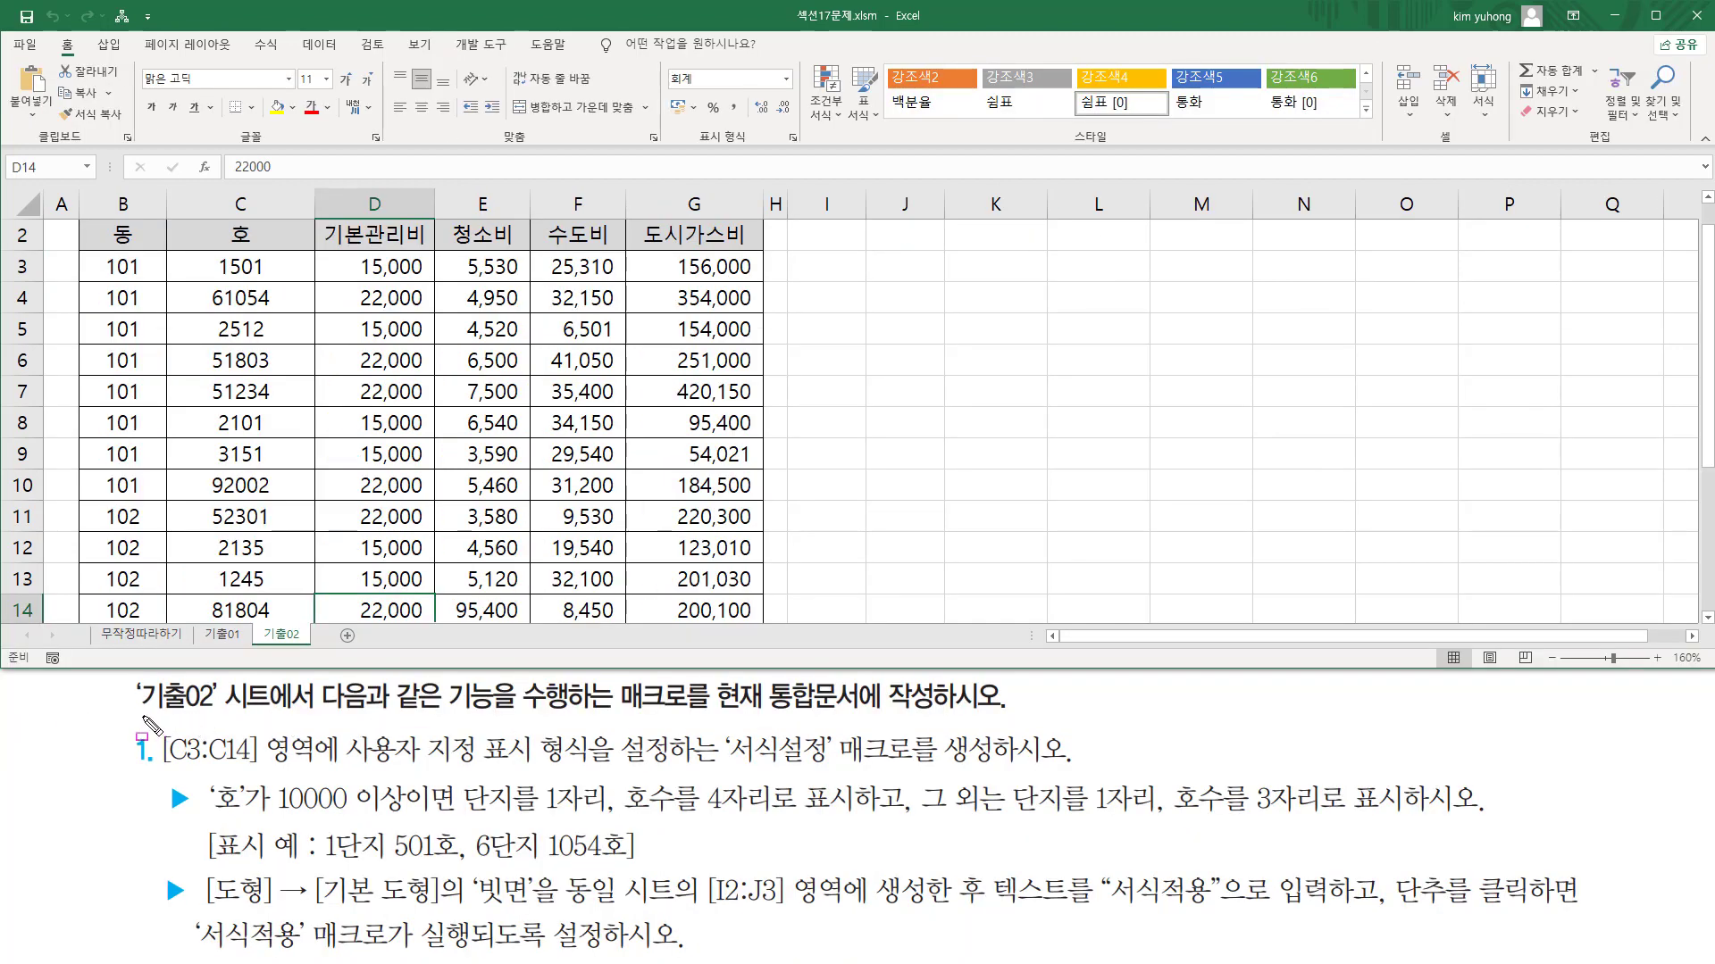
Read the 기출02 task about creating the 서식설정 macro in the current workbook and locate its range C3:C14
drag(134, 715, 274, 715)
drag(606, 715, 862, 719)
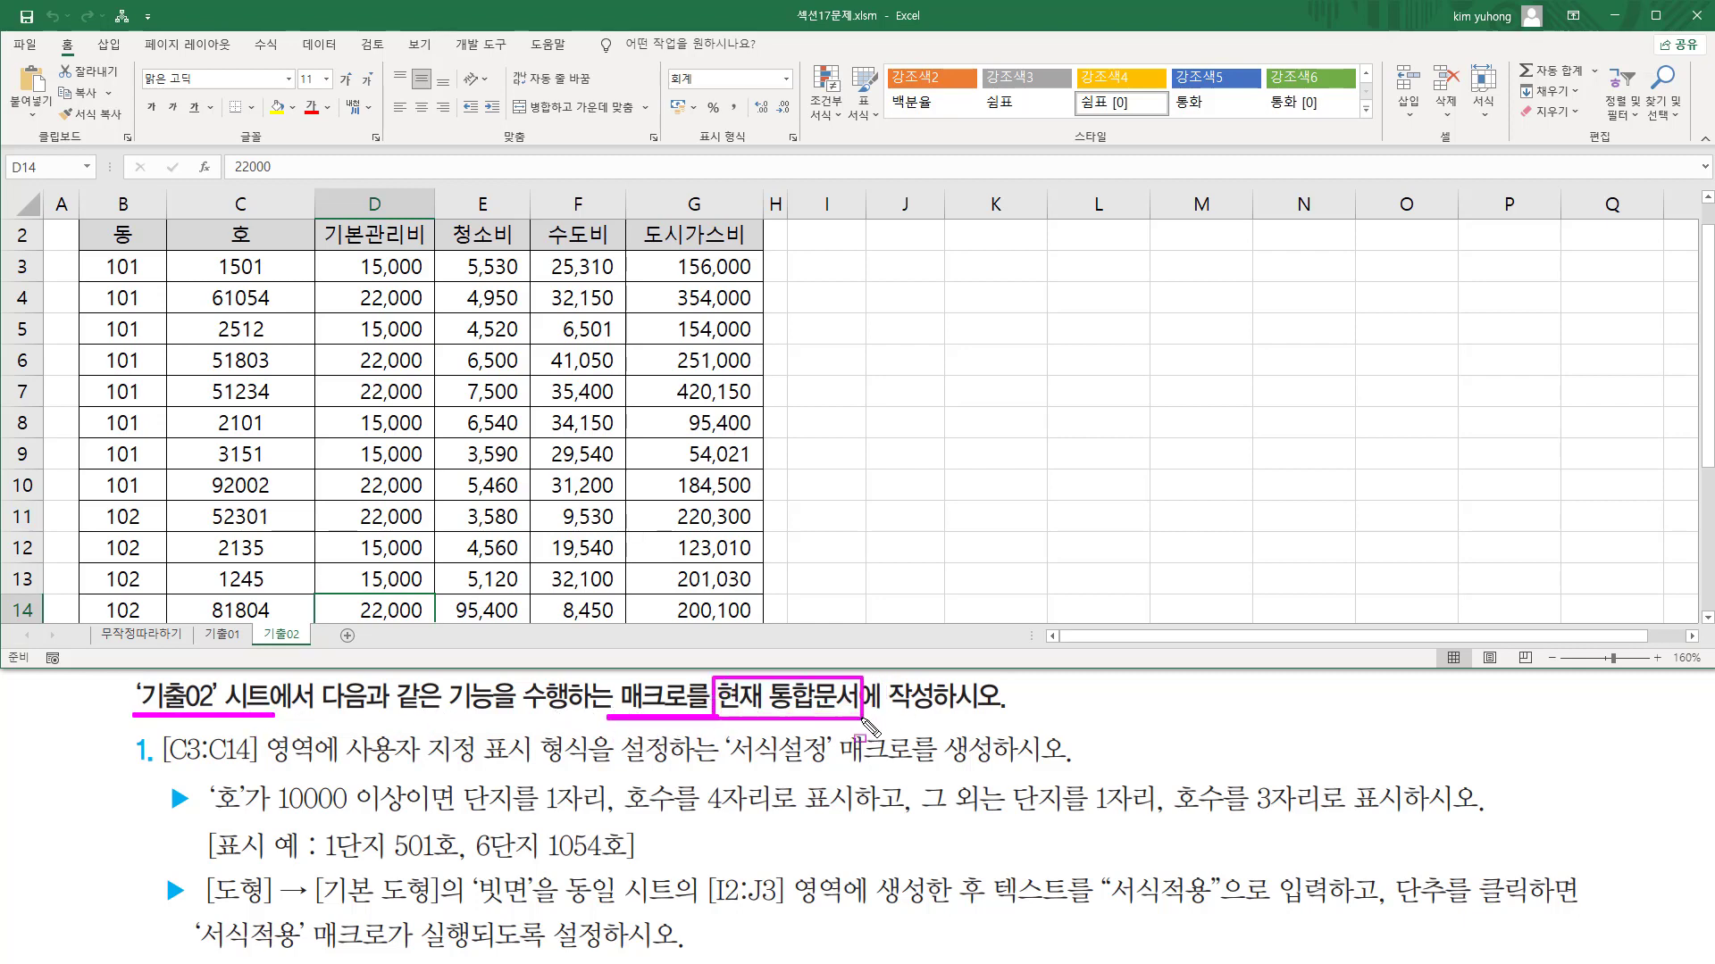
drag(255, 625, 325, 643)
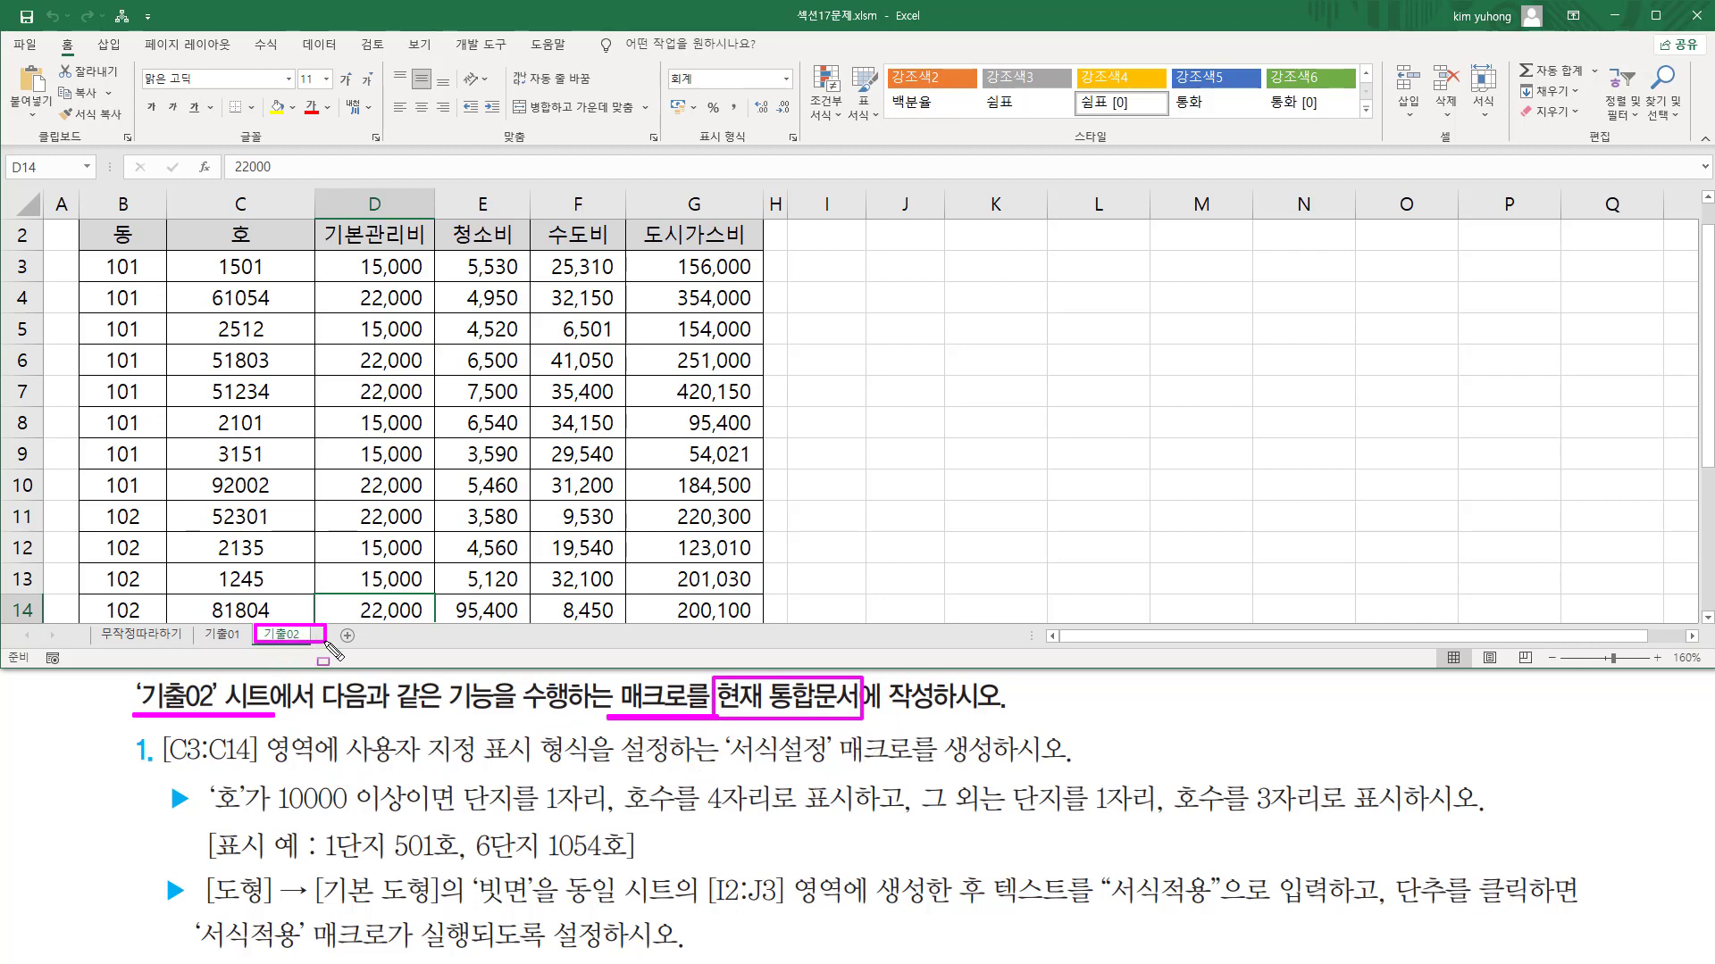
key(Escape)
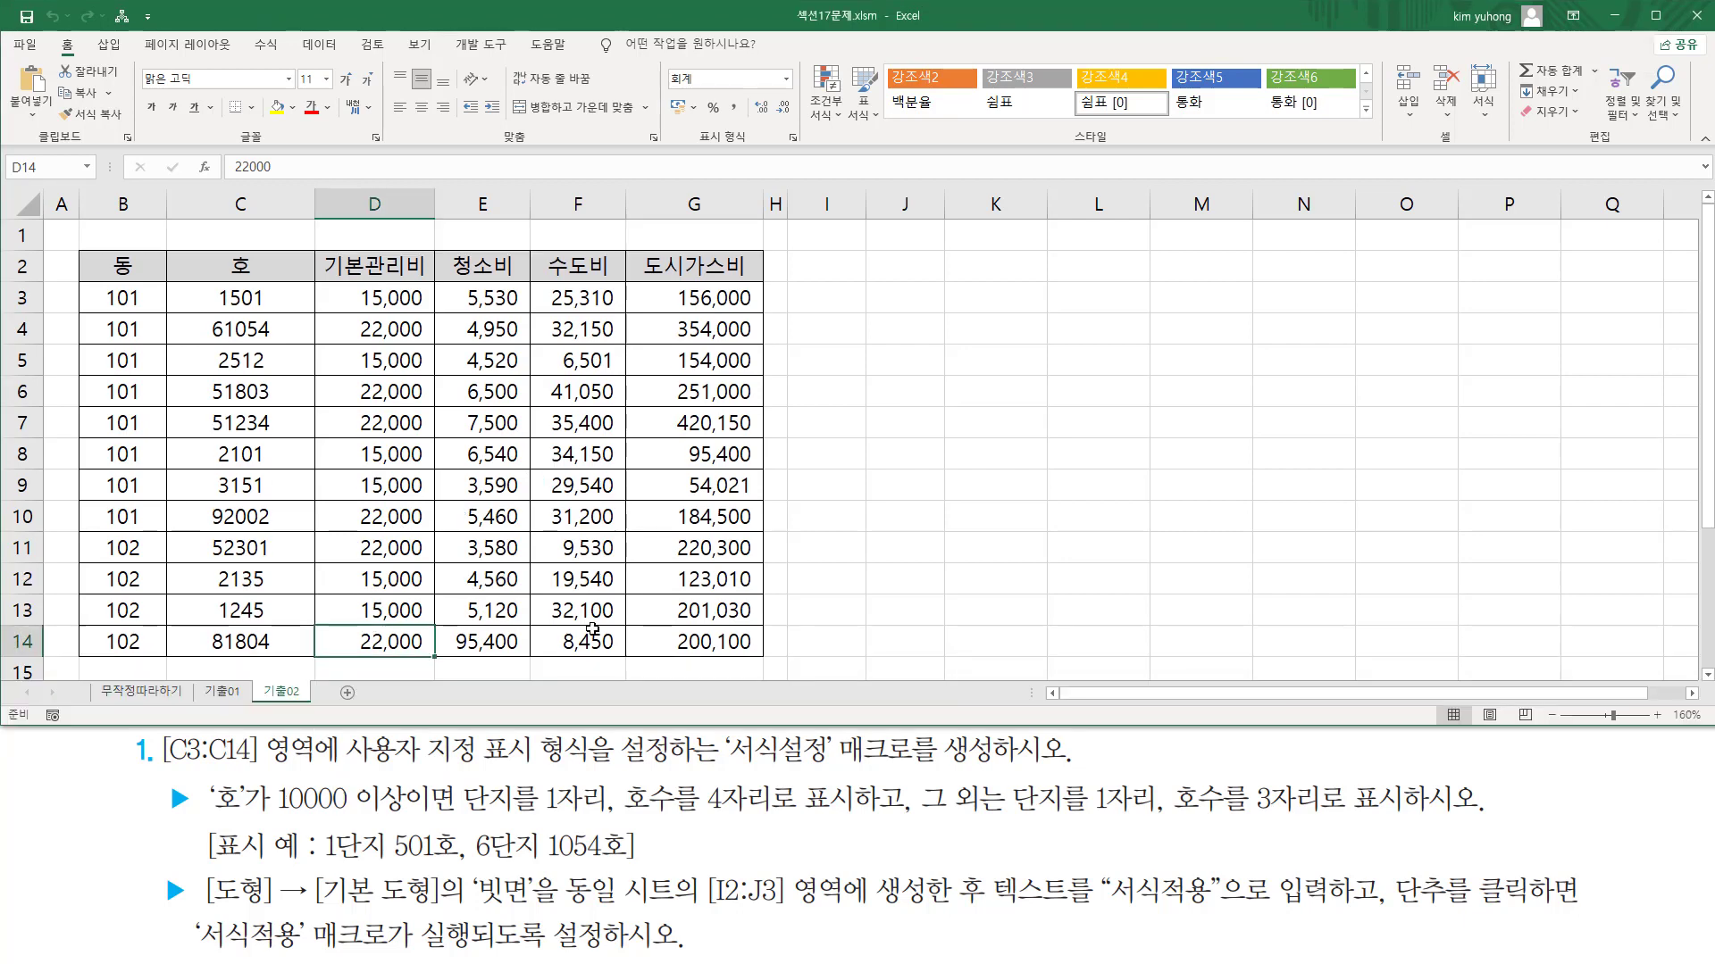
key(ctrl+2)
drag(163, 766, 321, 765)
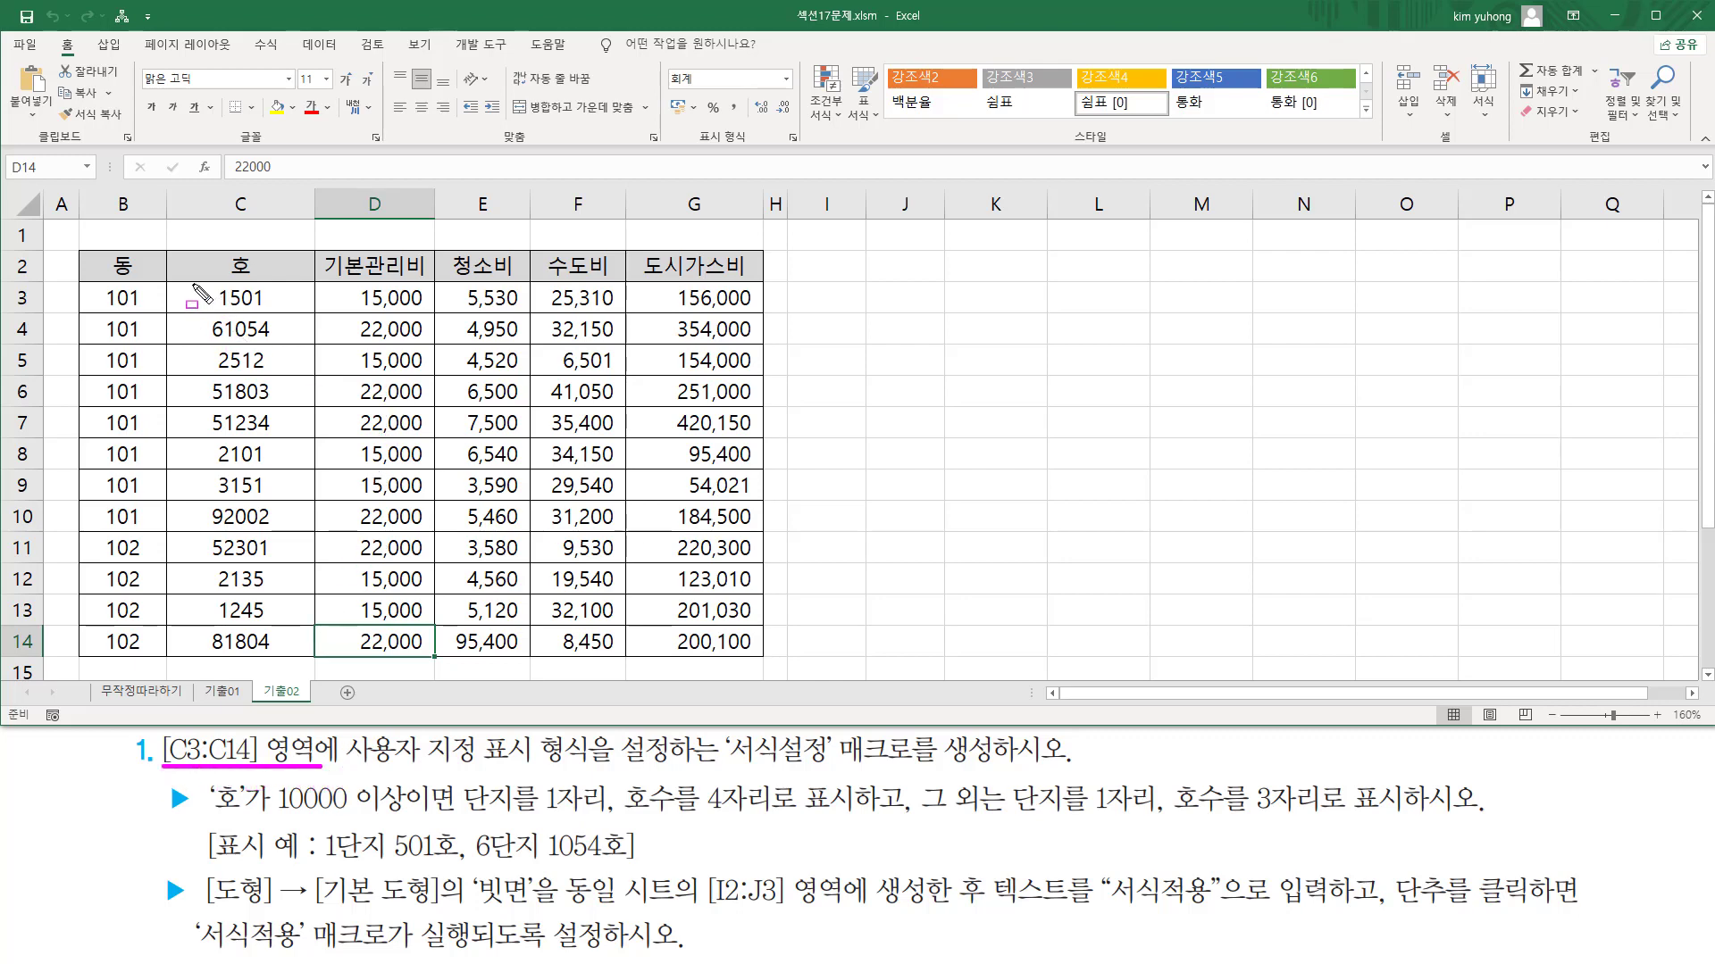
drag(194, 286, 296, 662)
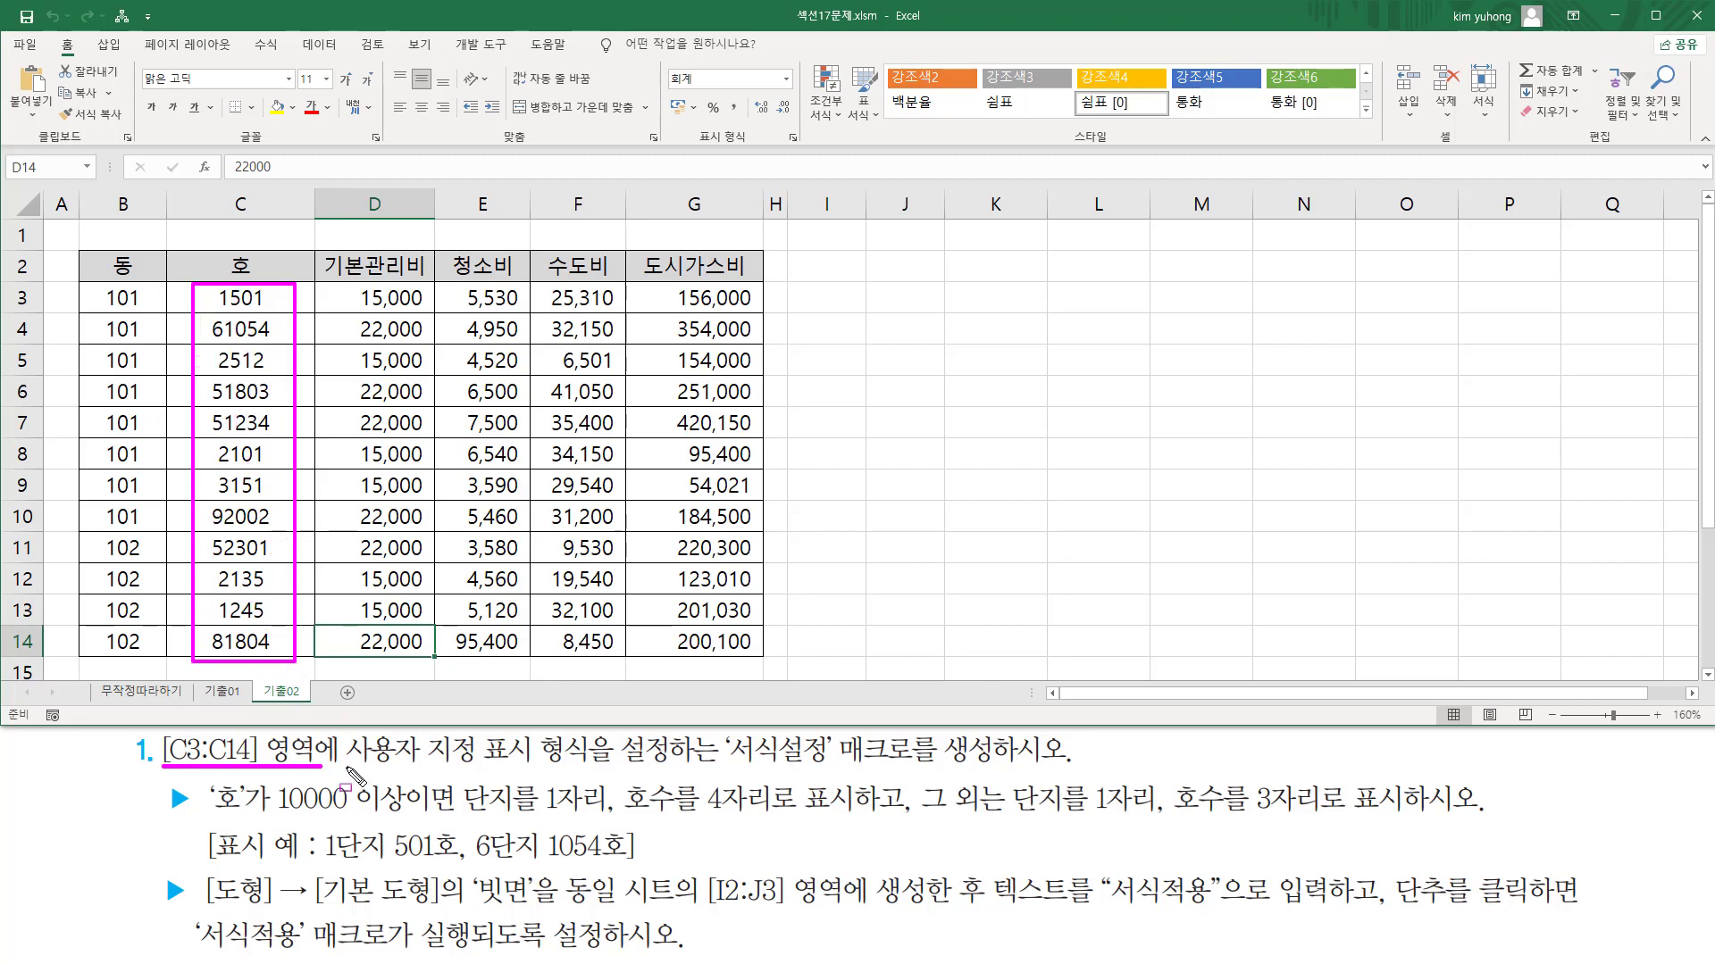
drag(348, 766, 594, 767)
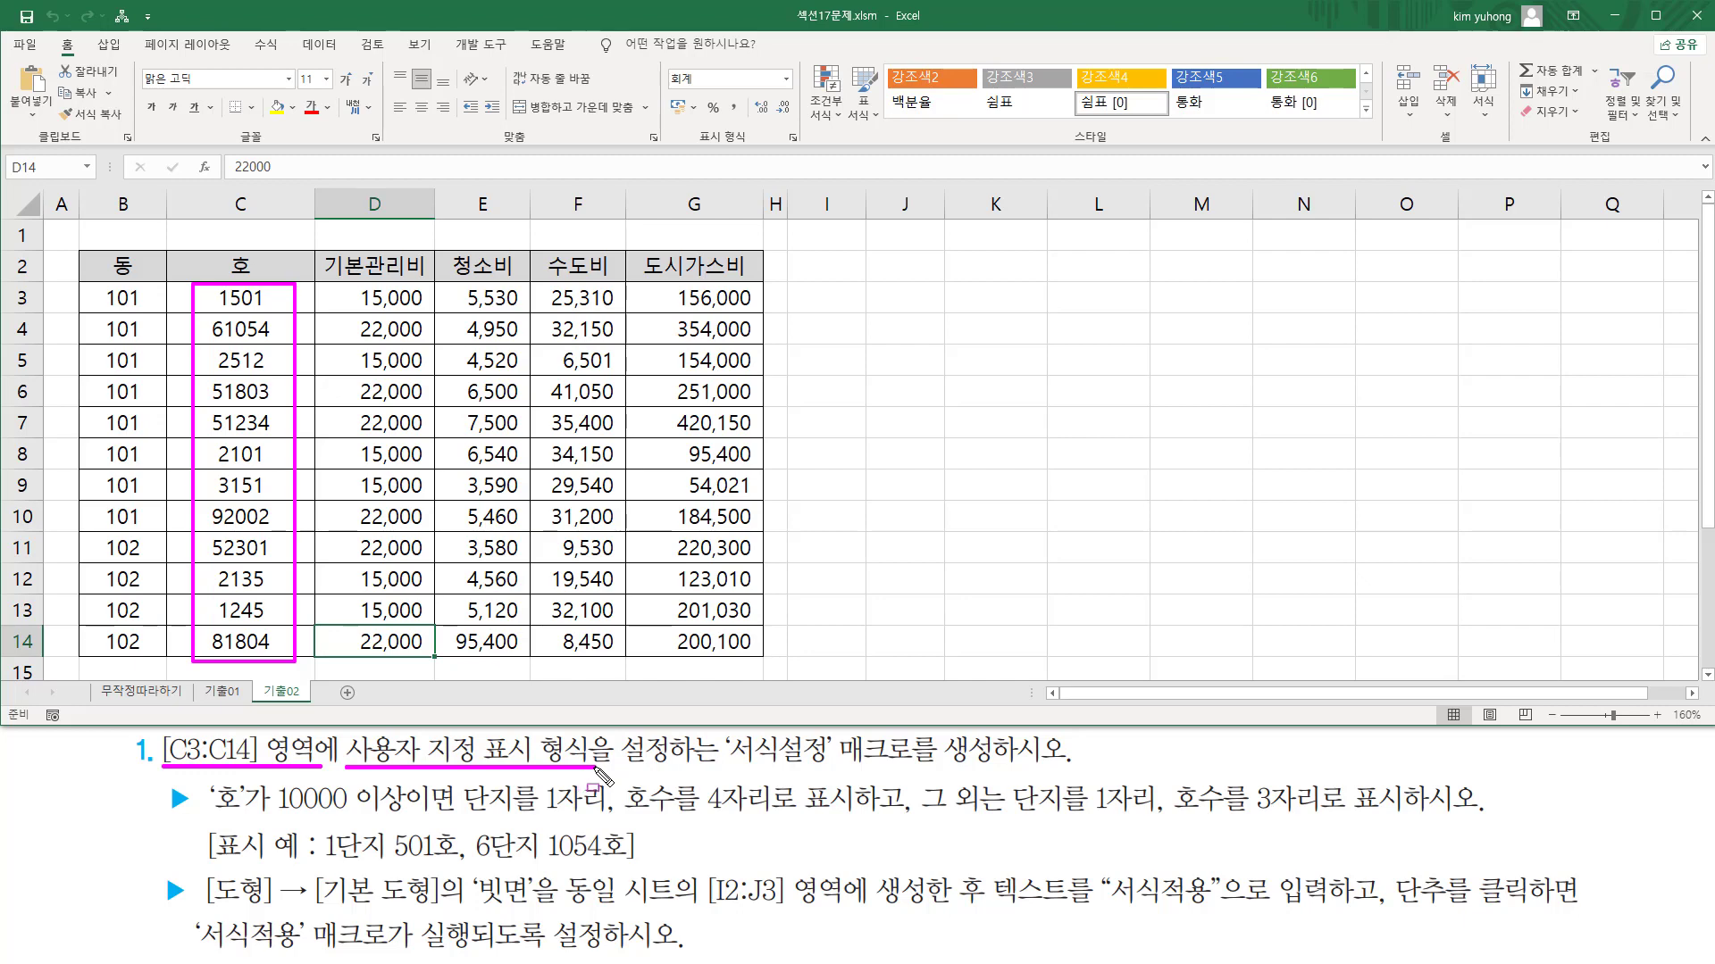
drag(727, 766, 996, 768)
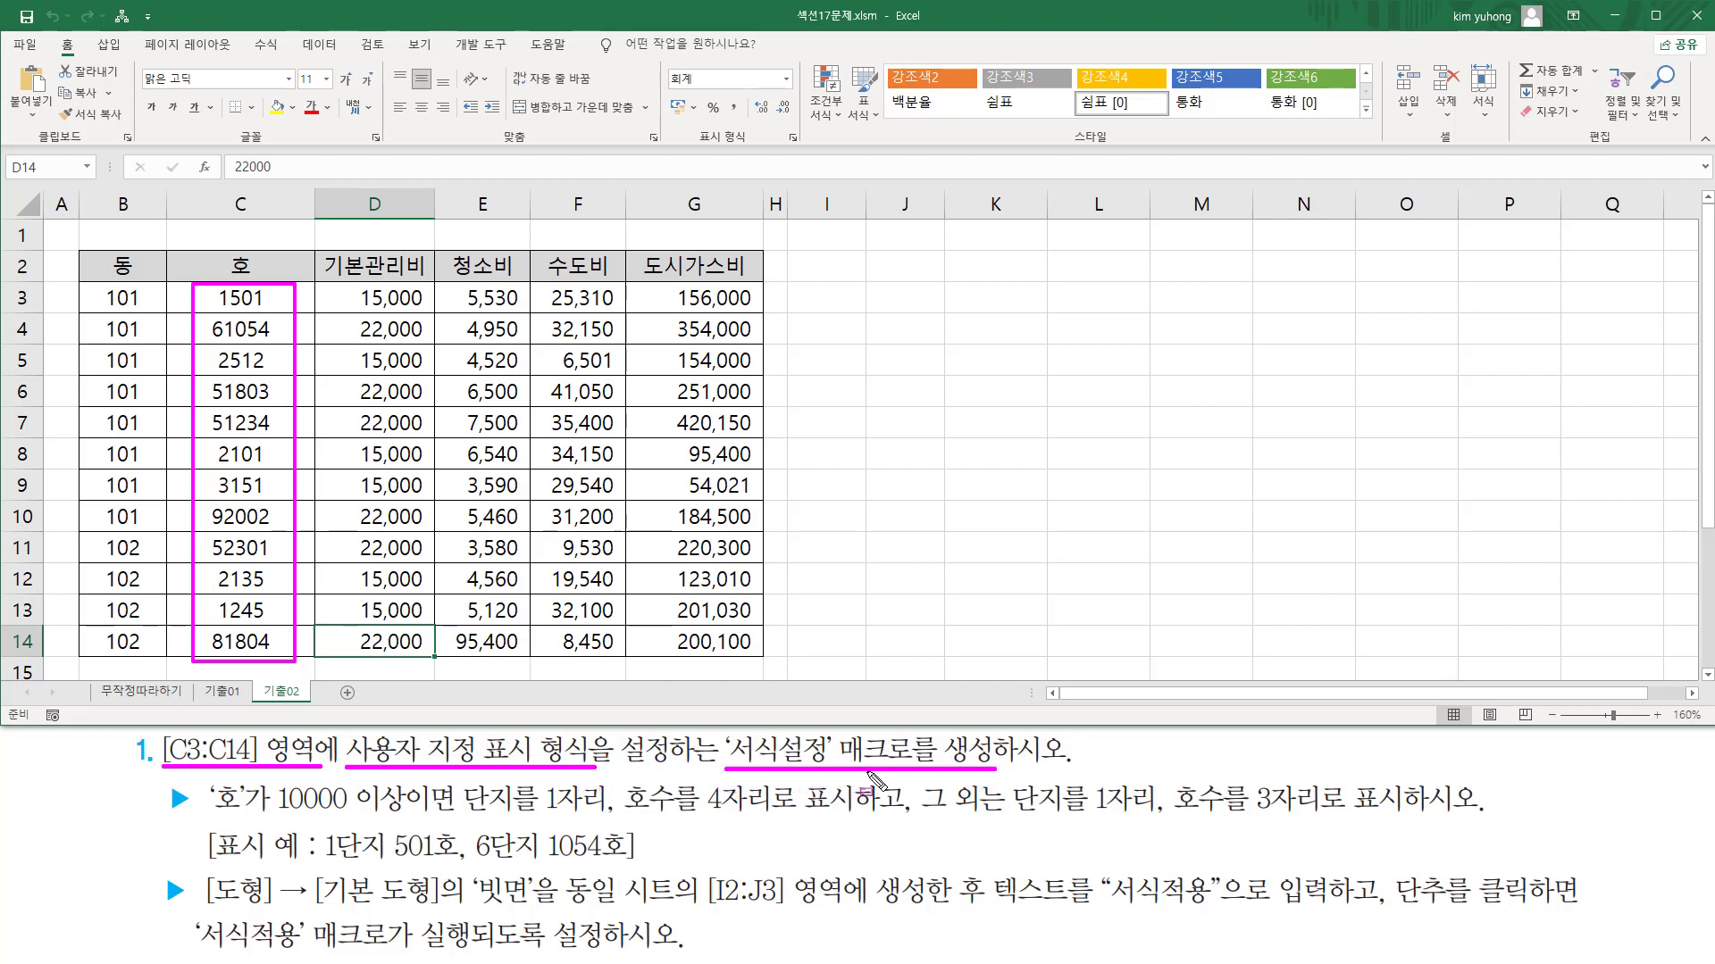
Examine the display rules for 호 values of 10000 or more and for the rest, comparing them with sample cells and display examples
drag(203, 780, 249, 815)
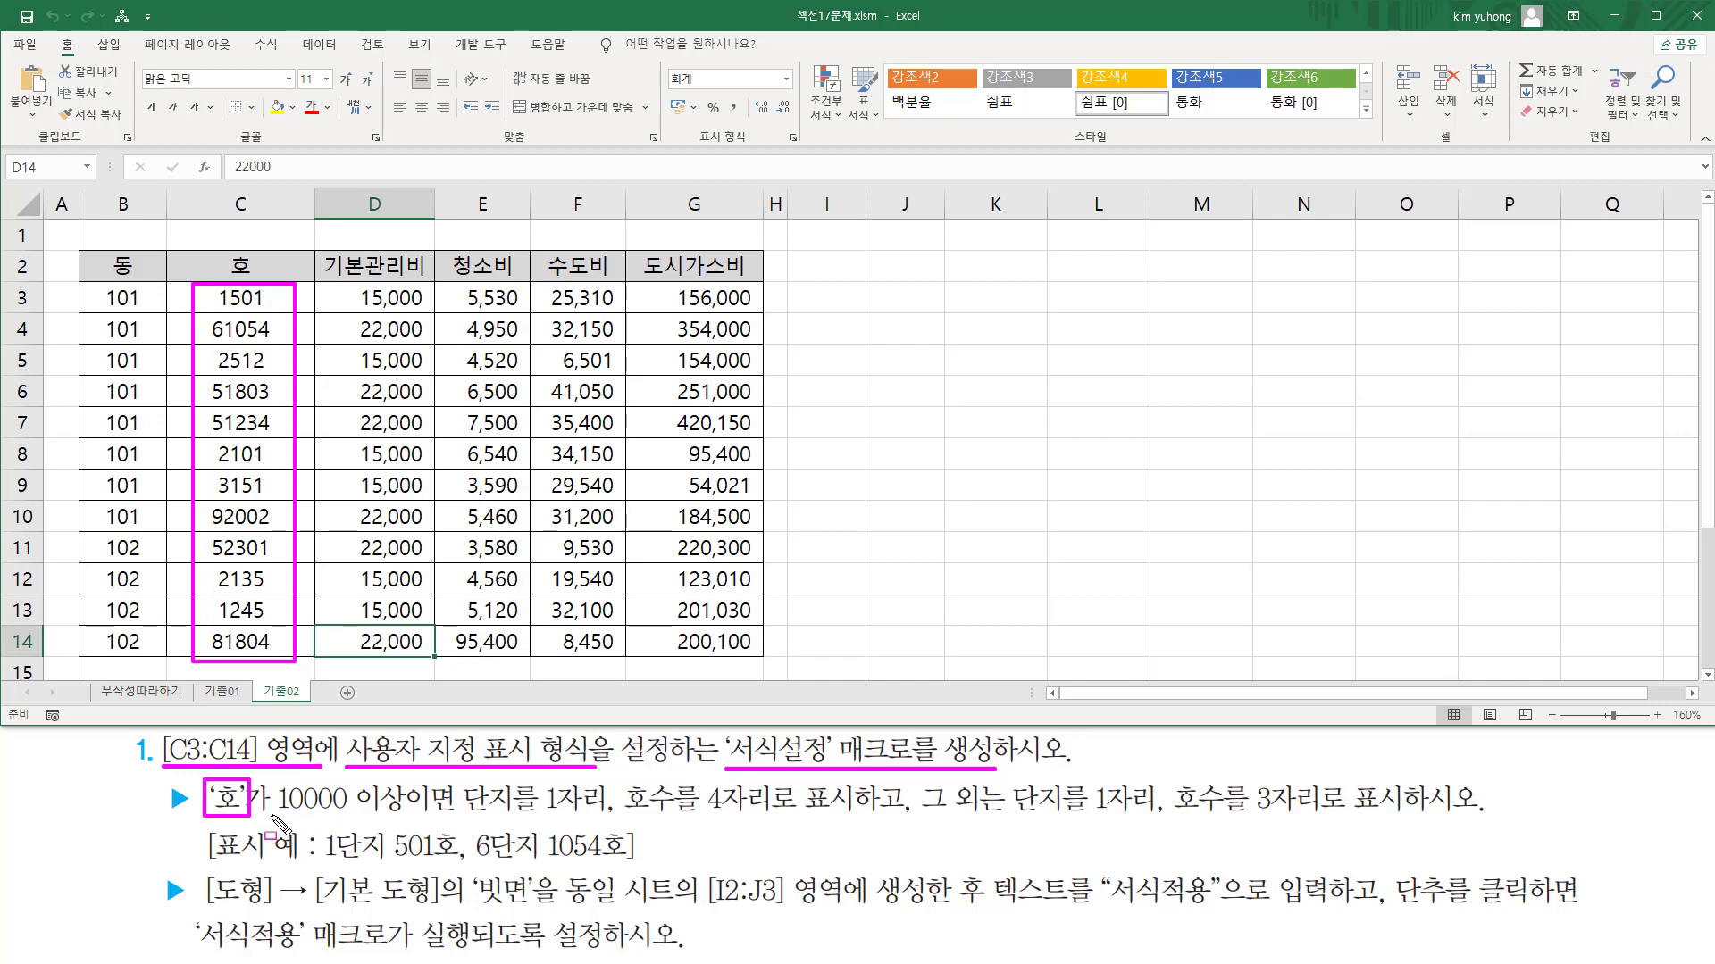
drag(271, 814, 411, 816)
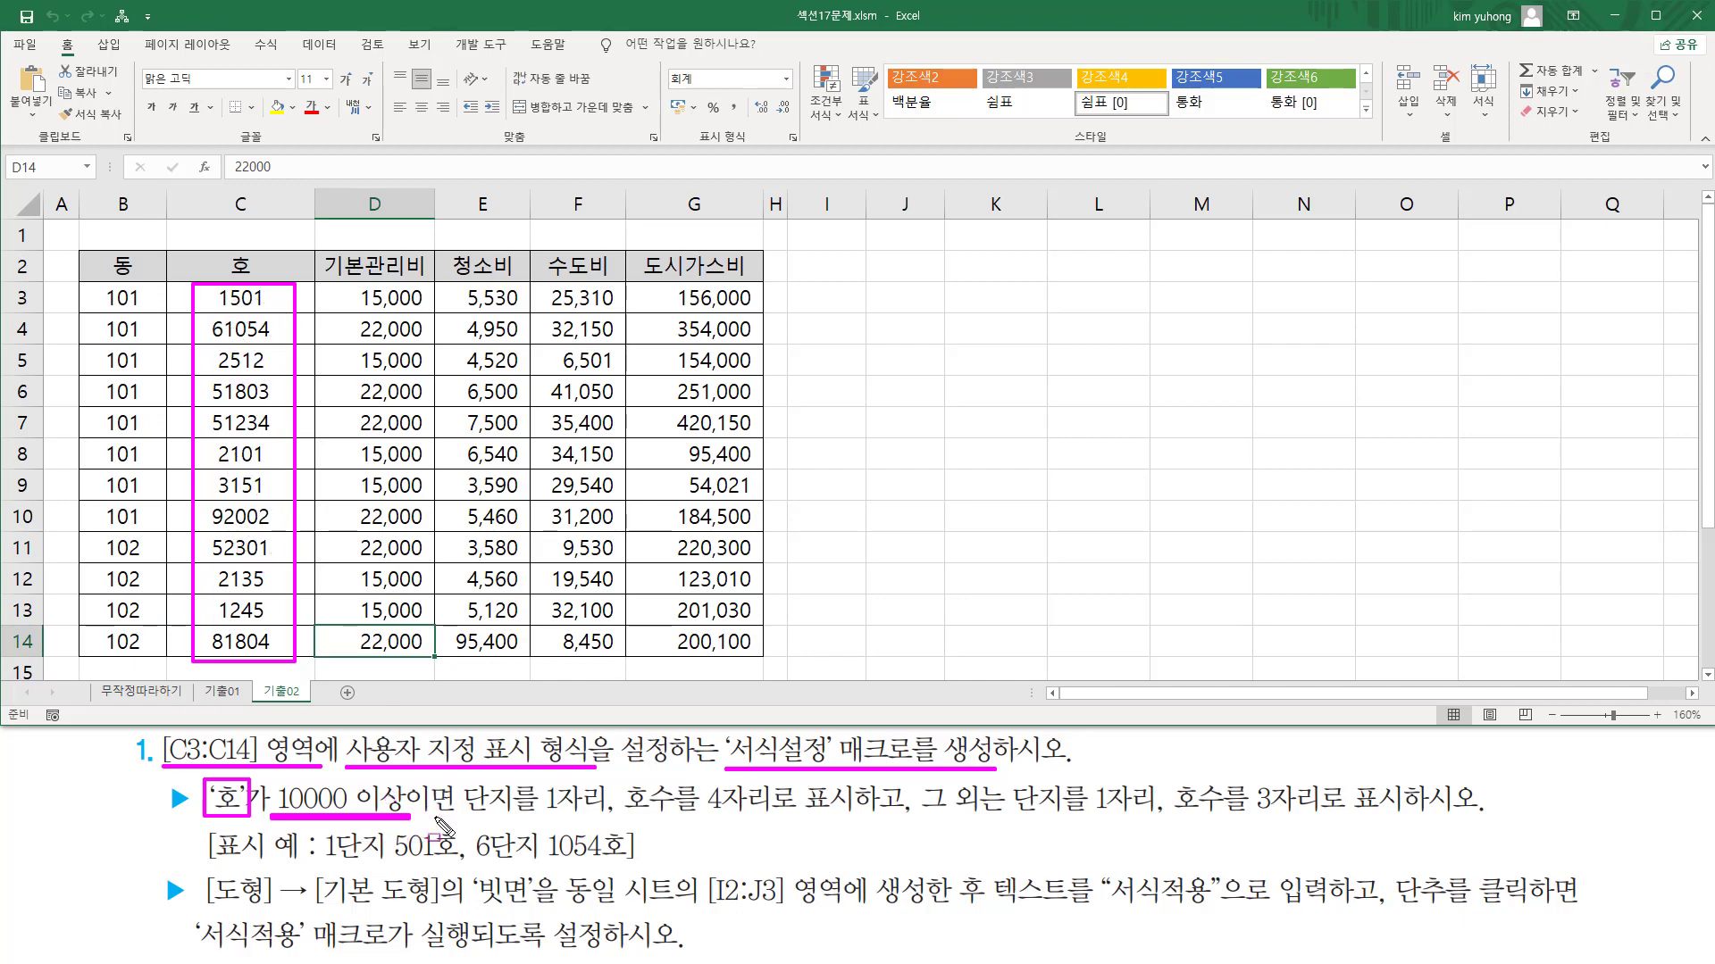
mouse_move(457, 818)
mouse_down()
mouse_move(483, 844)
mouse_move(616, 842)
mouse_move(614, 779)
mouse_move(808, 815)
mouse_move(862, 814)
mouse_move(864, 784)
mouse_up()
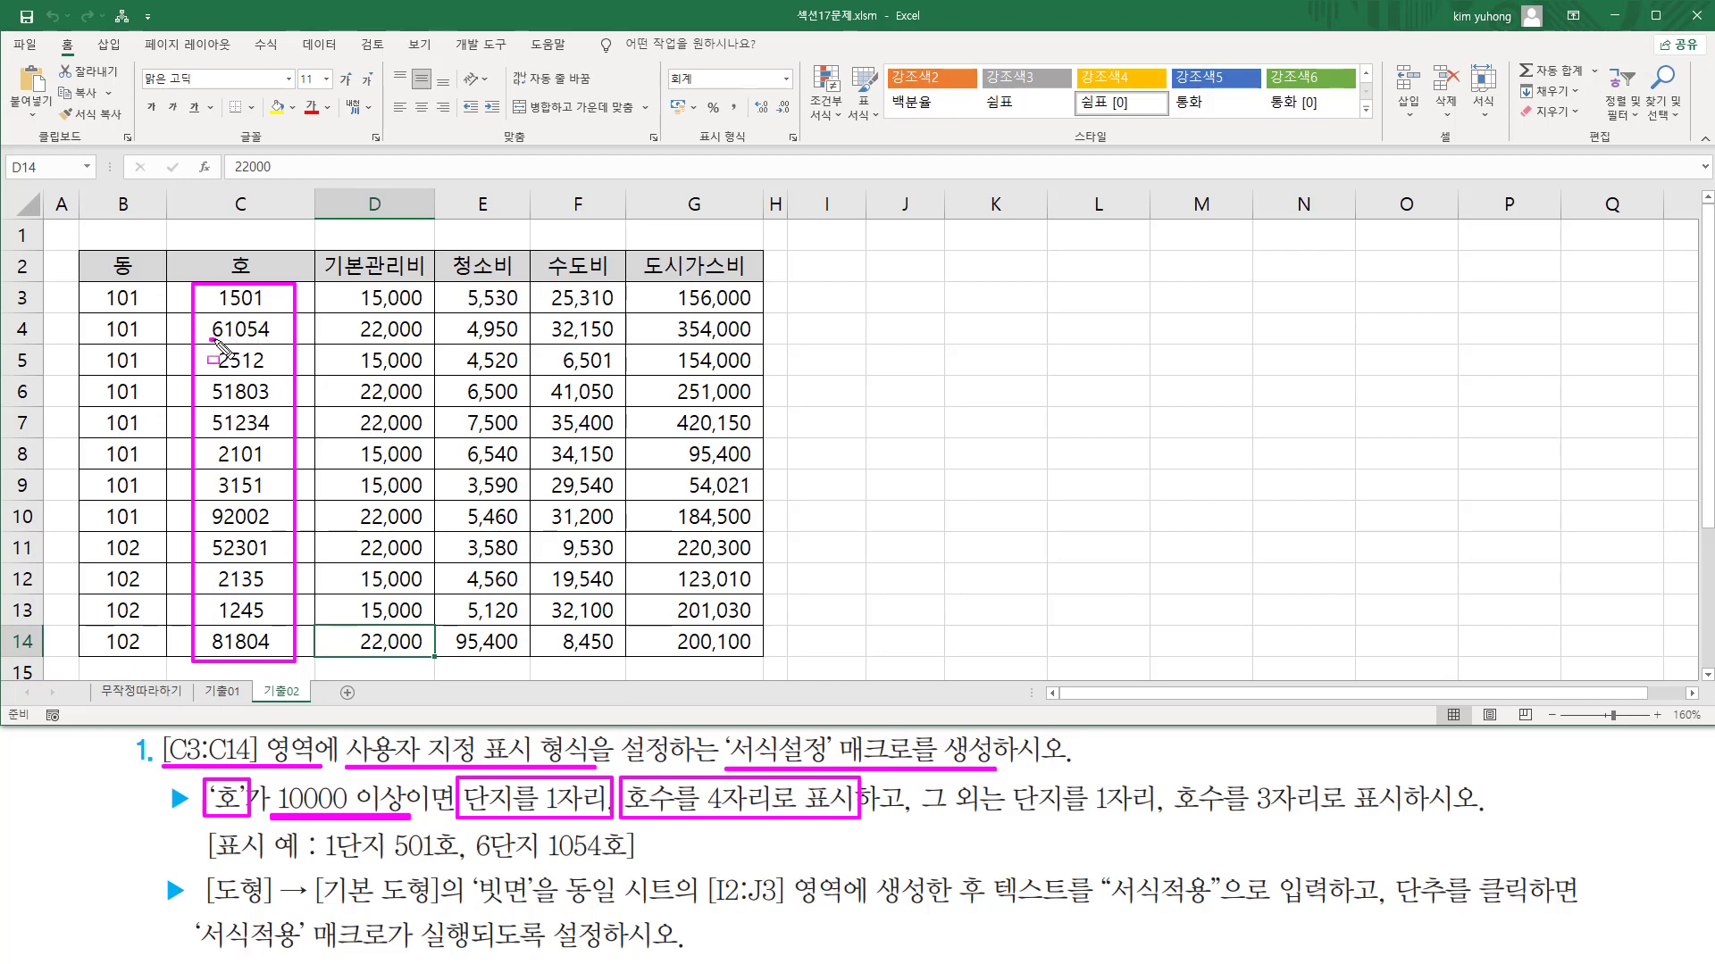
mouse_move(215, 341)
mouse_down()
mouse_move(274, 340)
mouse_move(225, 341)
mouse_up()
mouse_move(911, 810)
mouse_down()
mouse_move(1284, 824)
mouse_move(1320, 776)
mouse_move(1320, 823)
mouse_up()
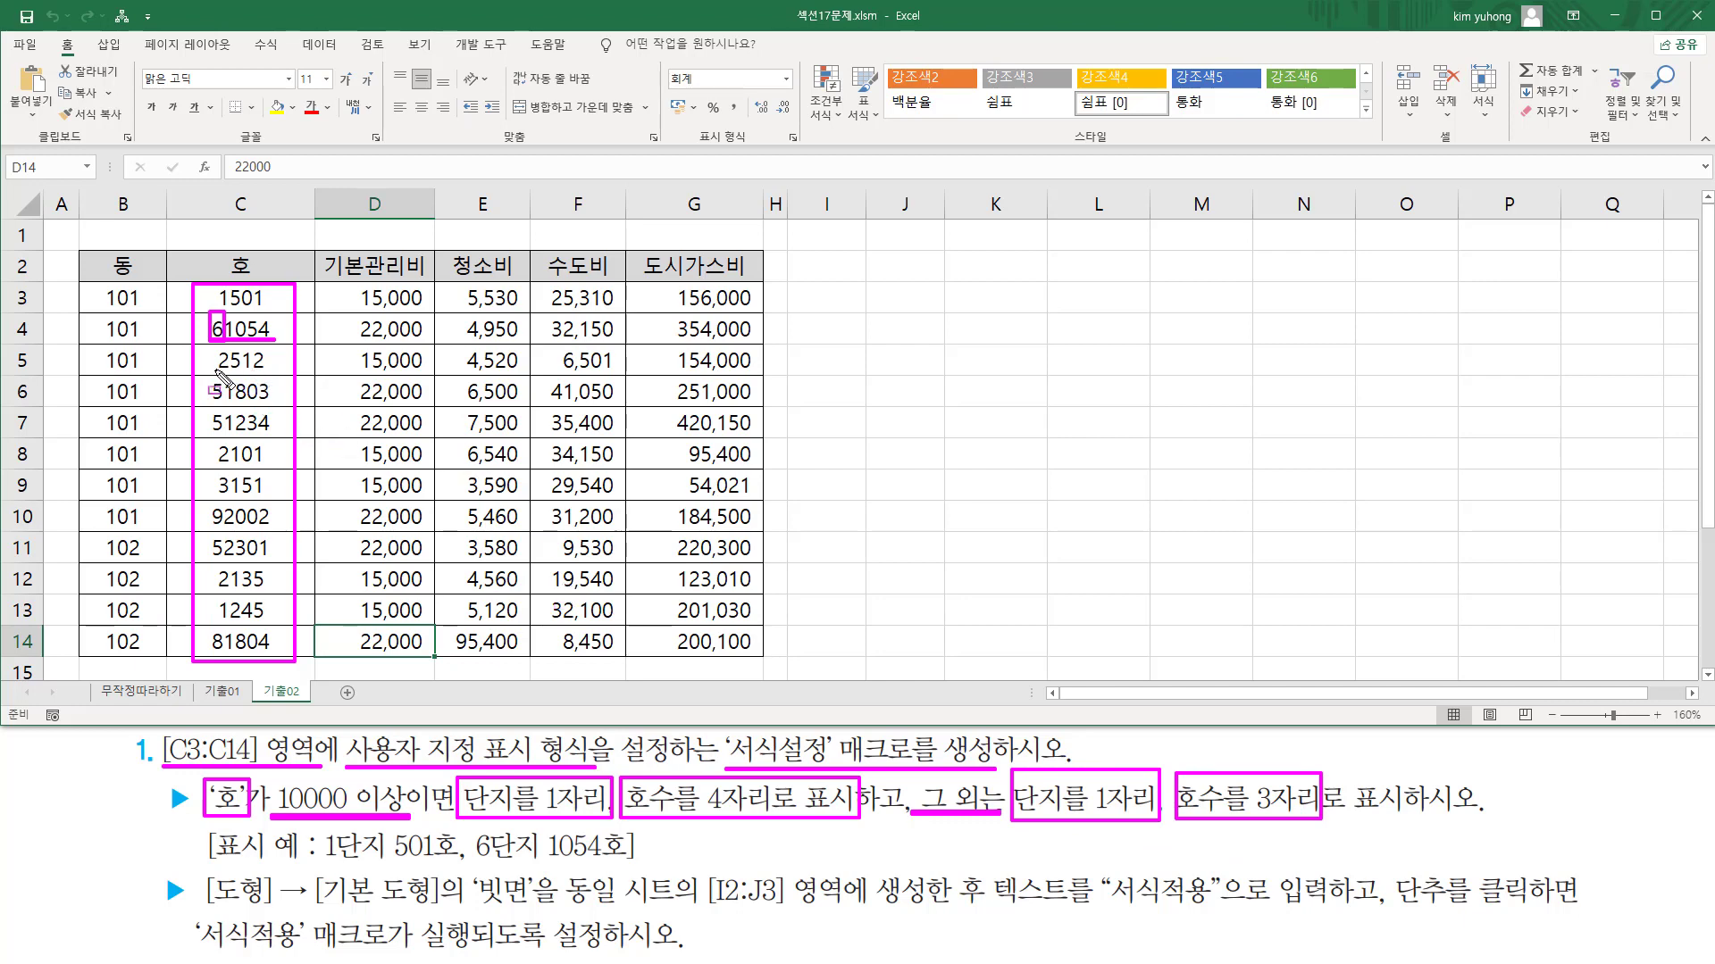
drag(213, 367, 266, 369)
drag(323, 860, 626, 863)
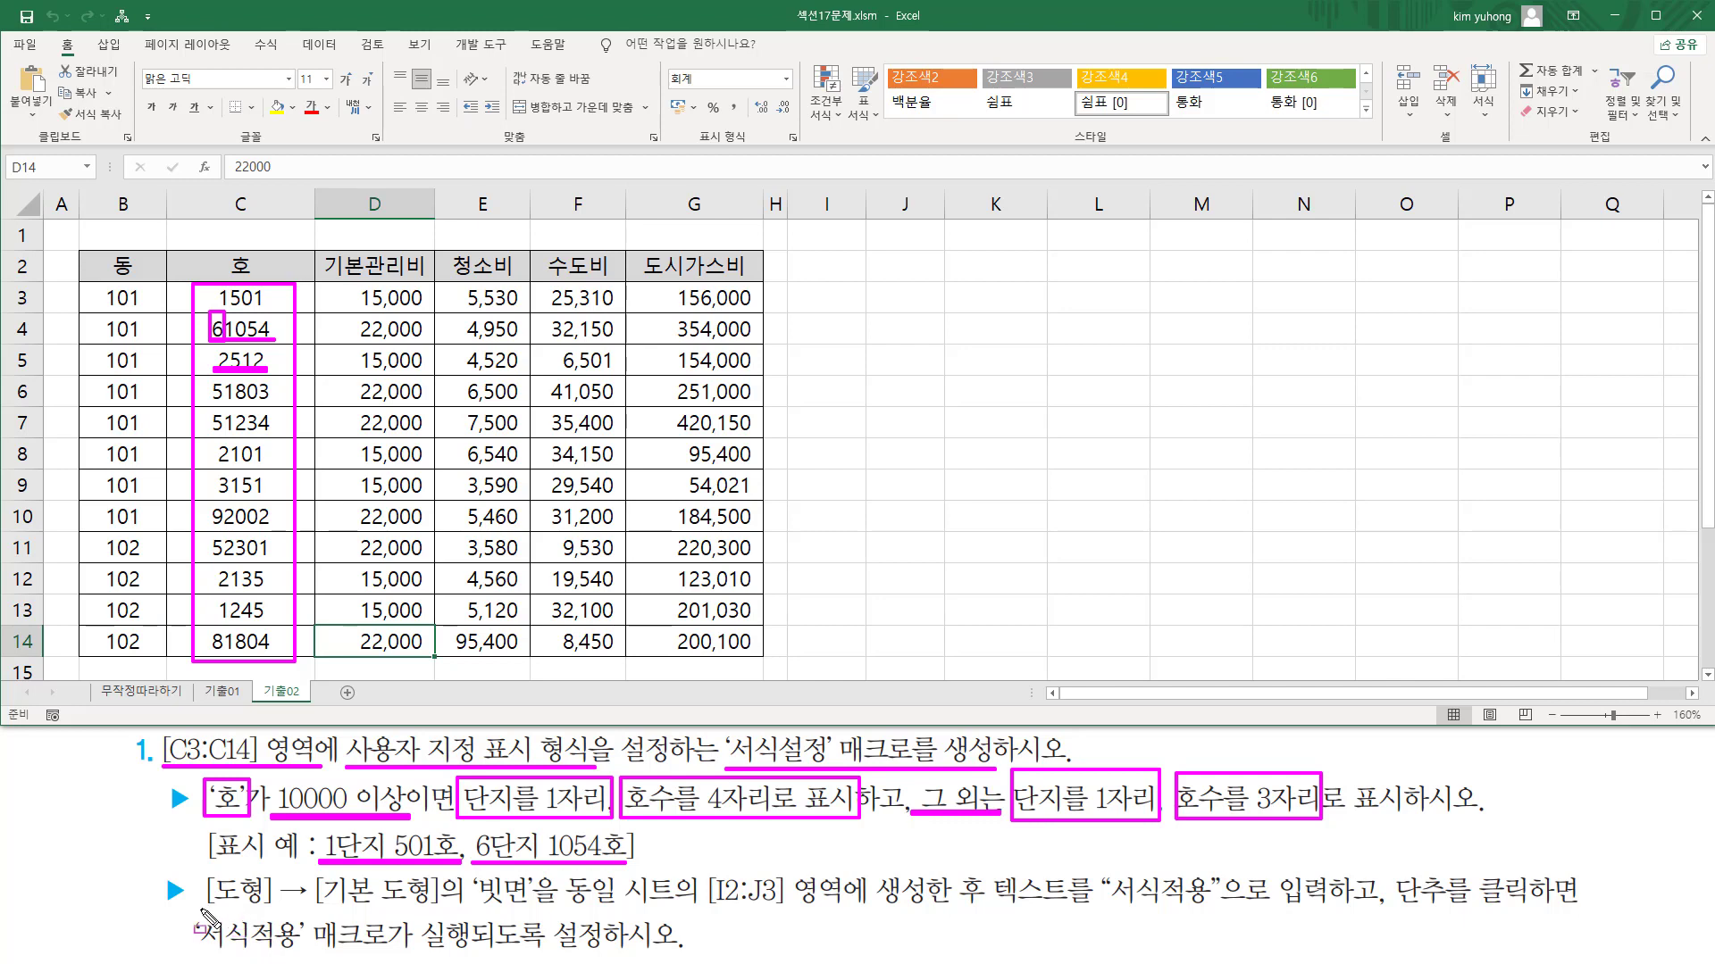
Read the requirements for the 빗면 shape over I2:J3, its text 서식적용 and its macro link
drag(202, 912, 532, 918)
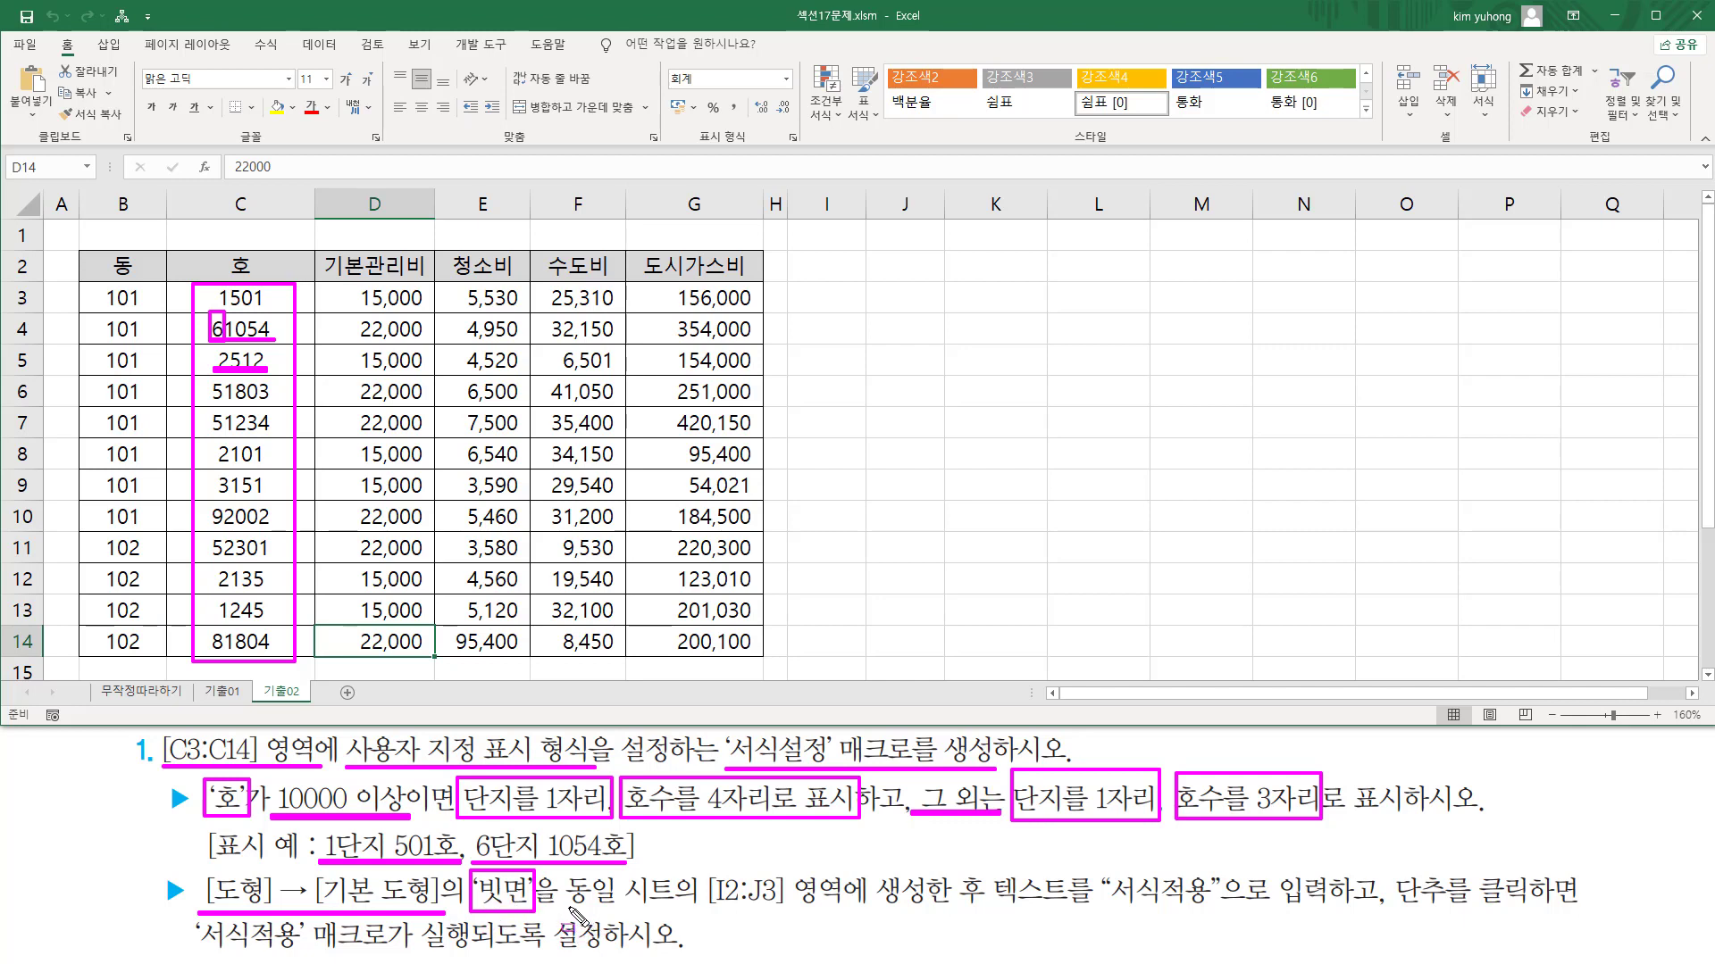
drag(566, 909, 790, 911)
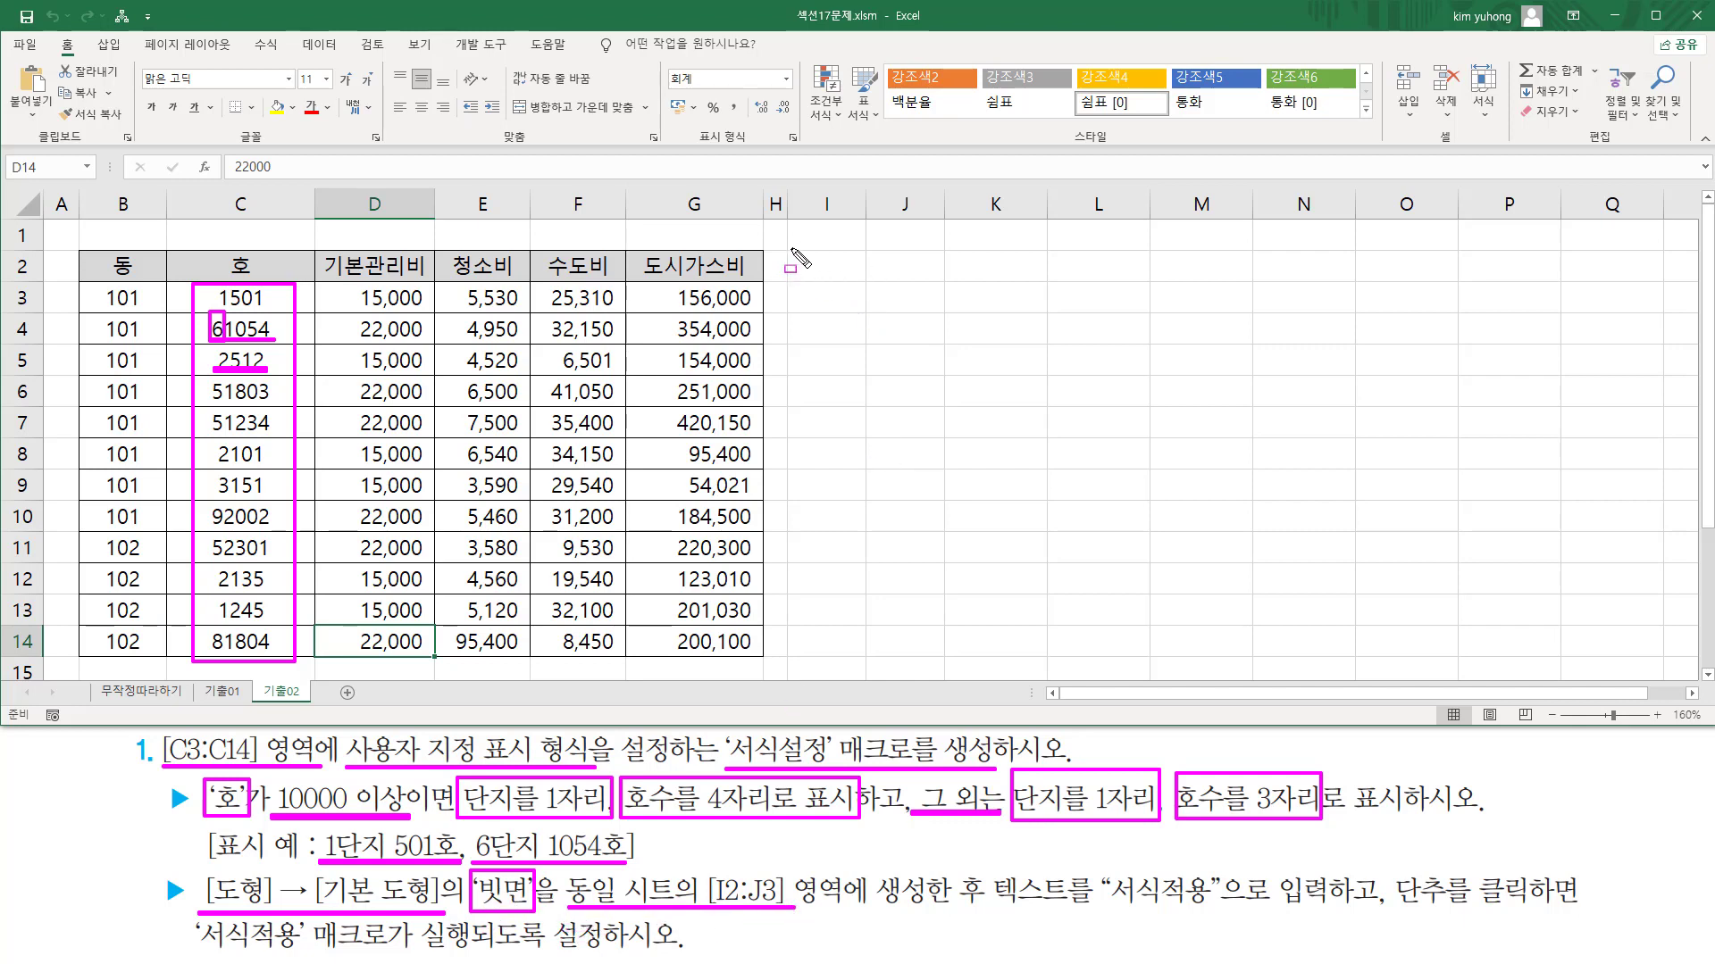
mouse_move(790, 253)
mouse_down()
mouse_move(811, 289)
mouse_move(944, 314)
mouse_up()
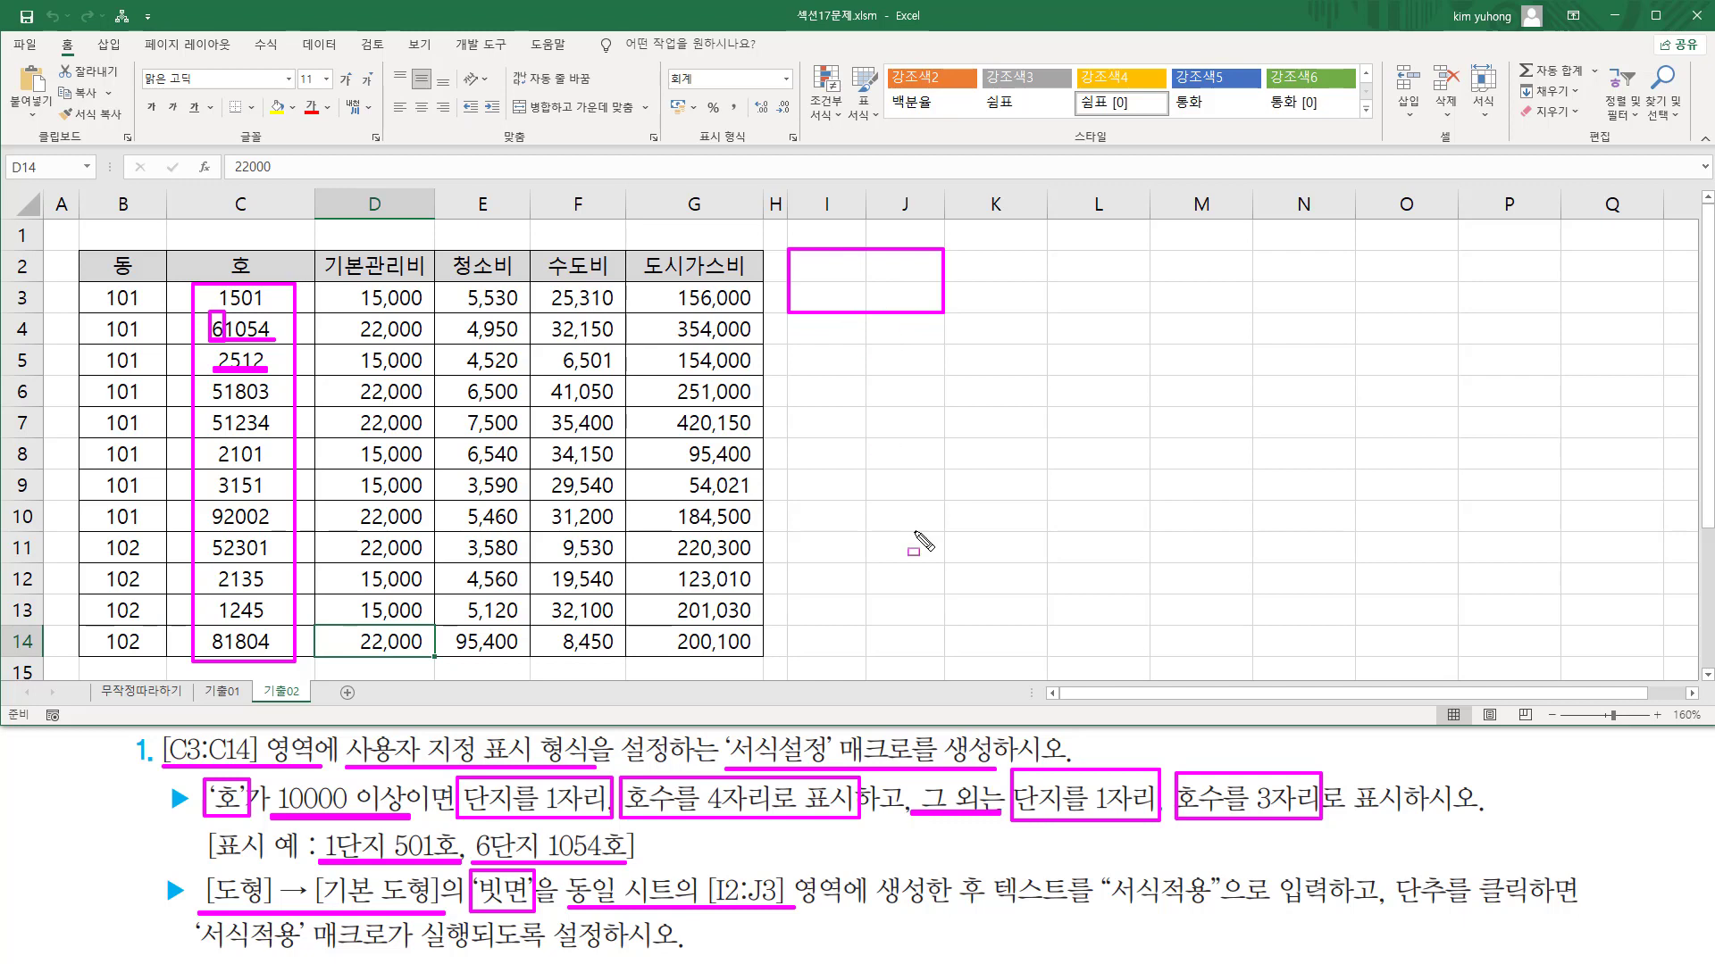
drag(985, 910, 1209, 910)
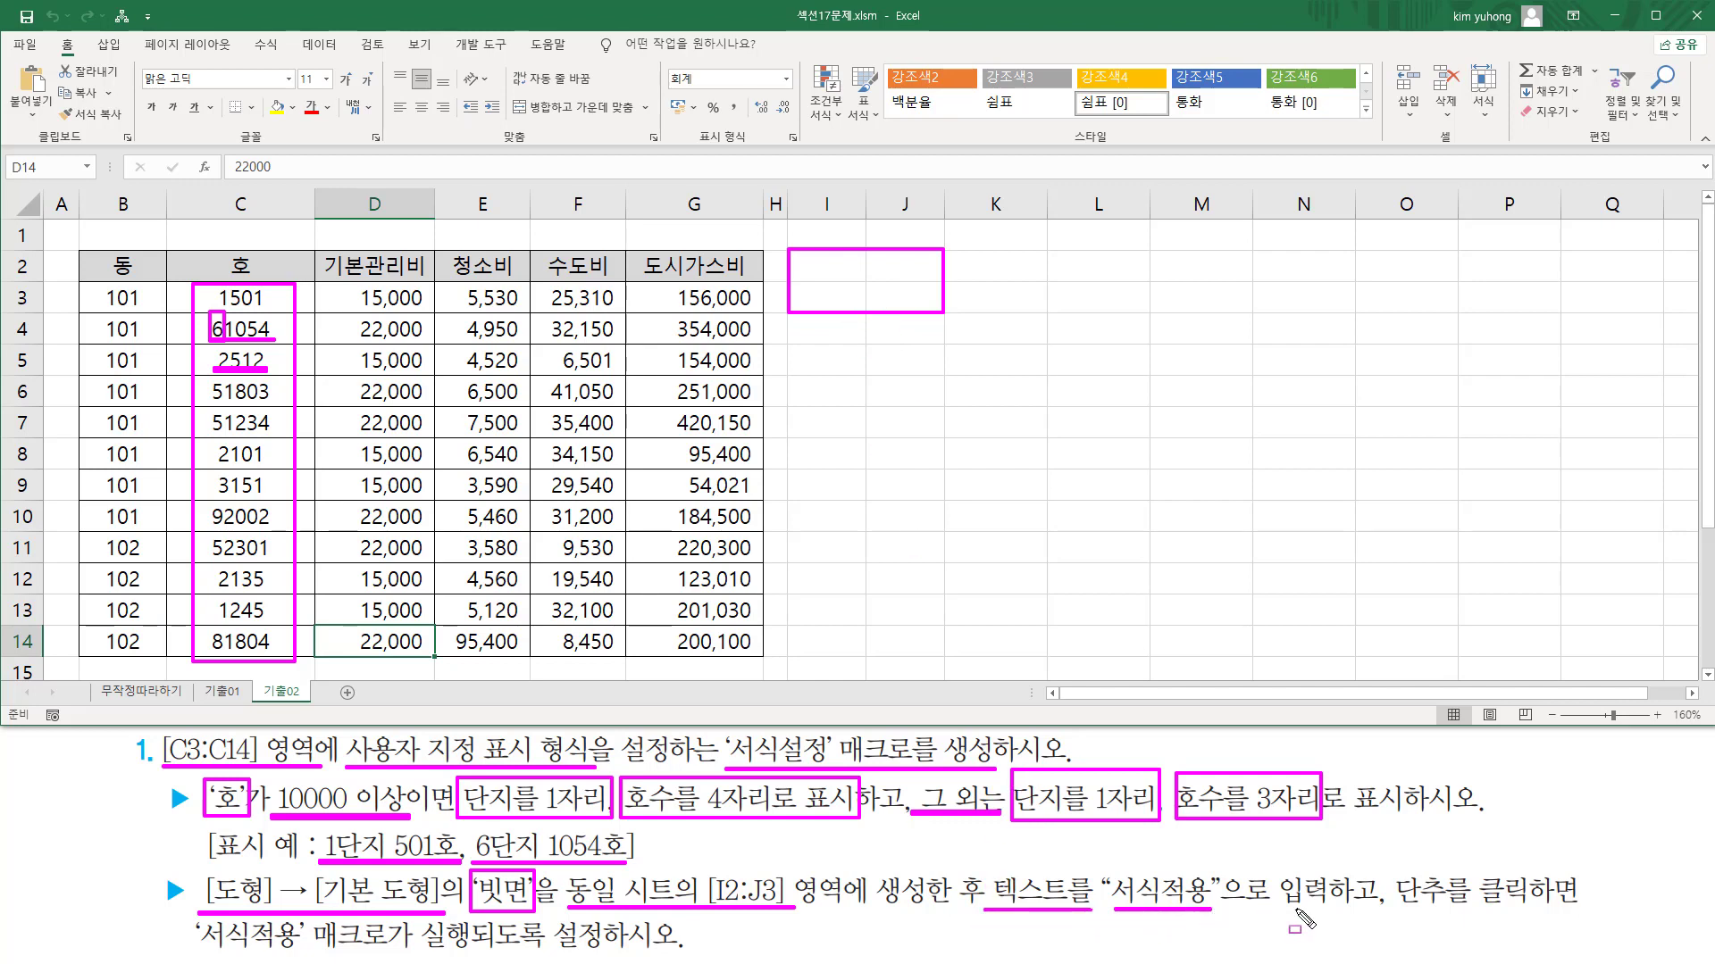
drag(1385, 910, 1576, 910)
drag(195, 952, 605, 951)
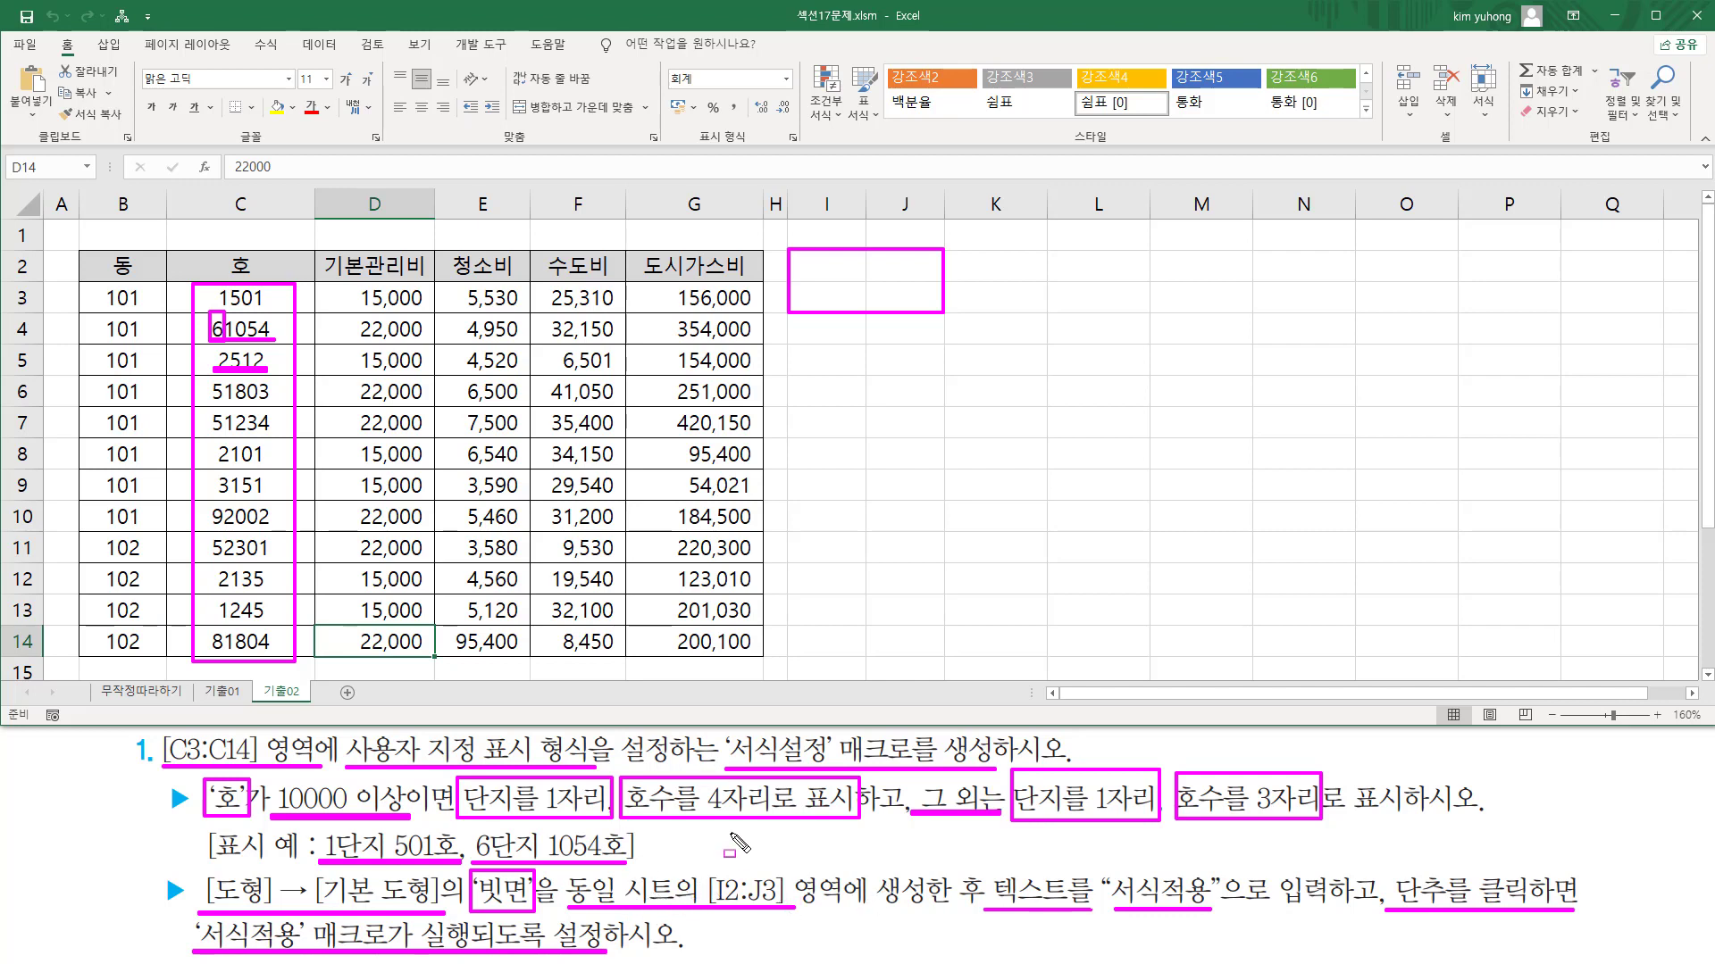
key(Escape)
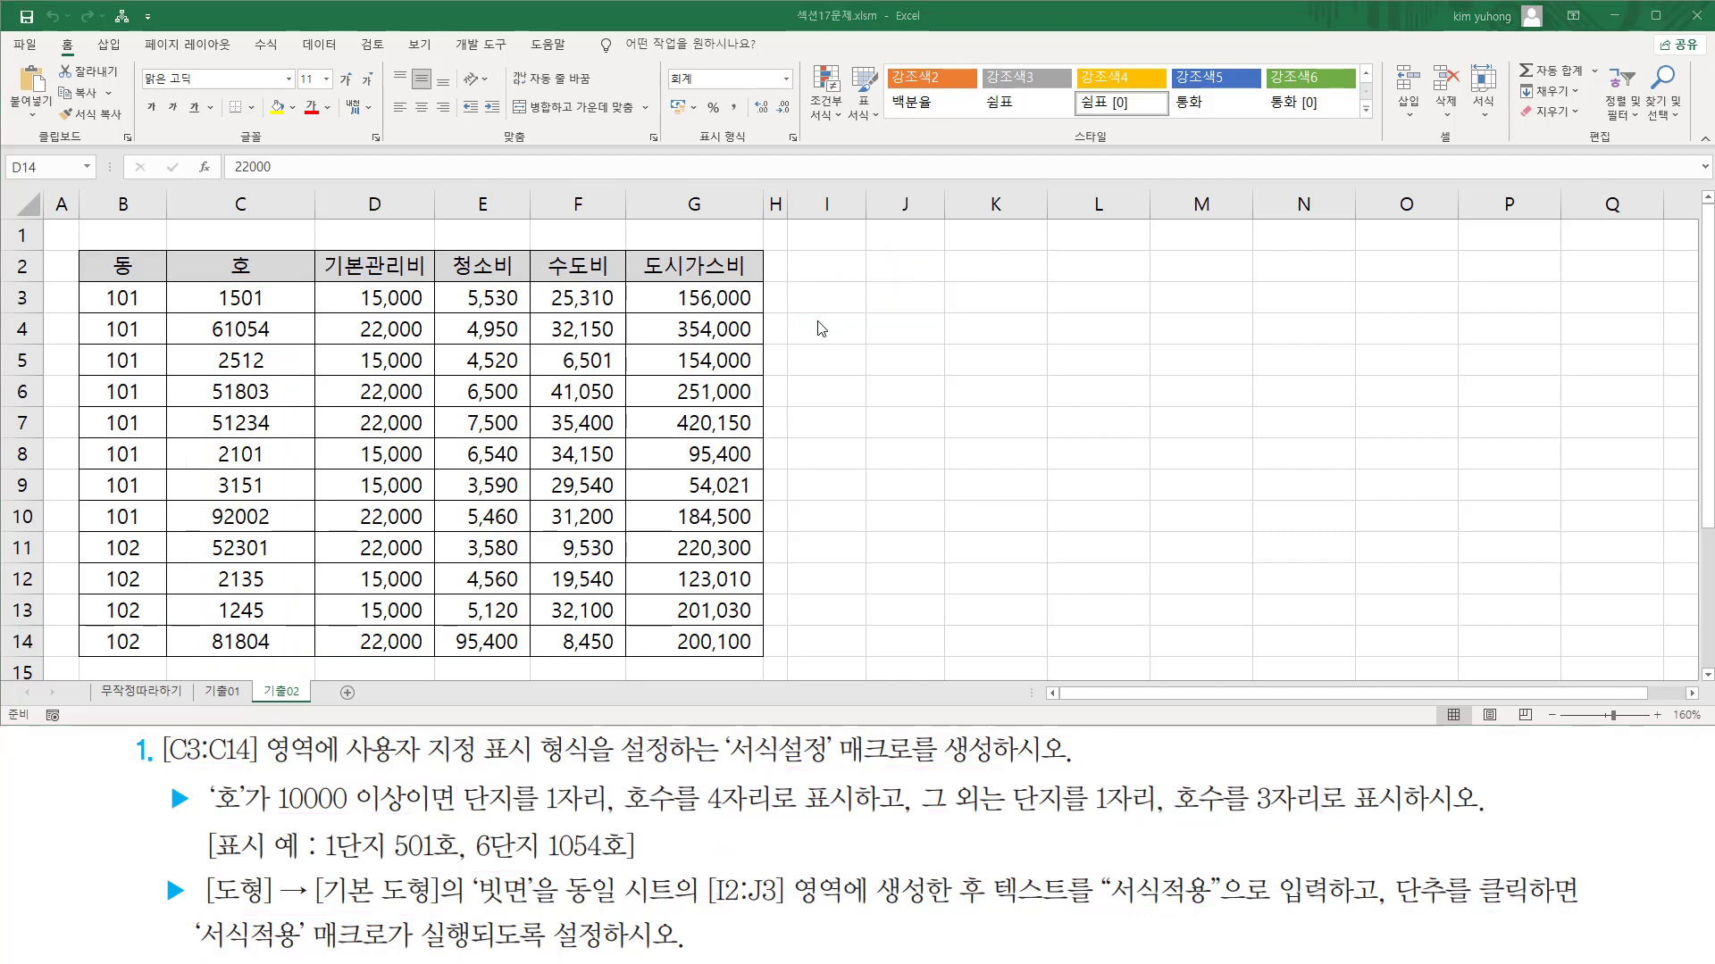
Insert a 빗면 basic shape covering cells I2:J3
click(109, 46)
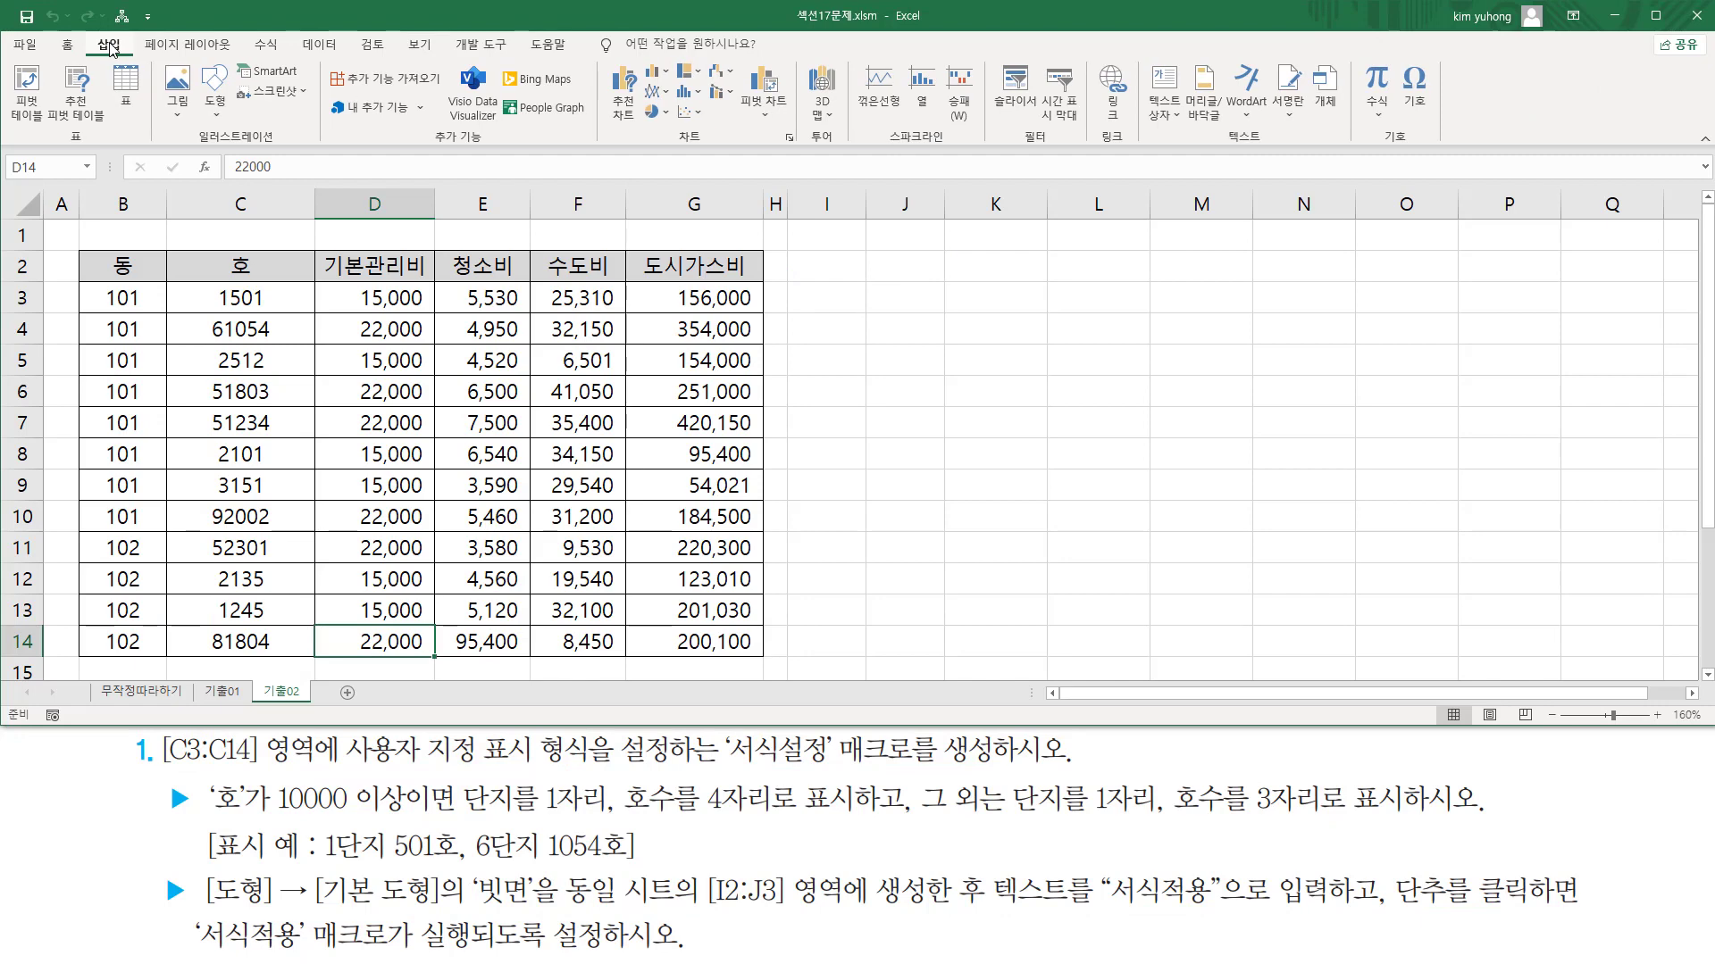
click(224, 120)
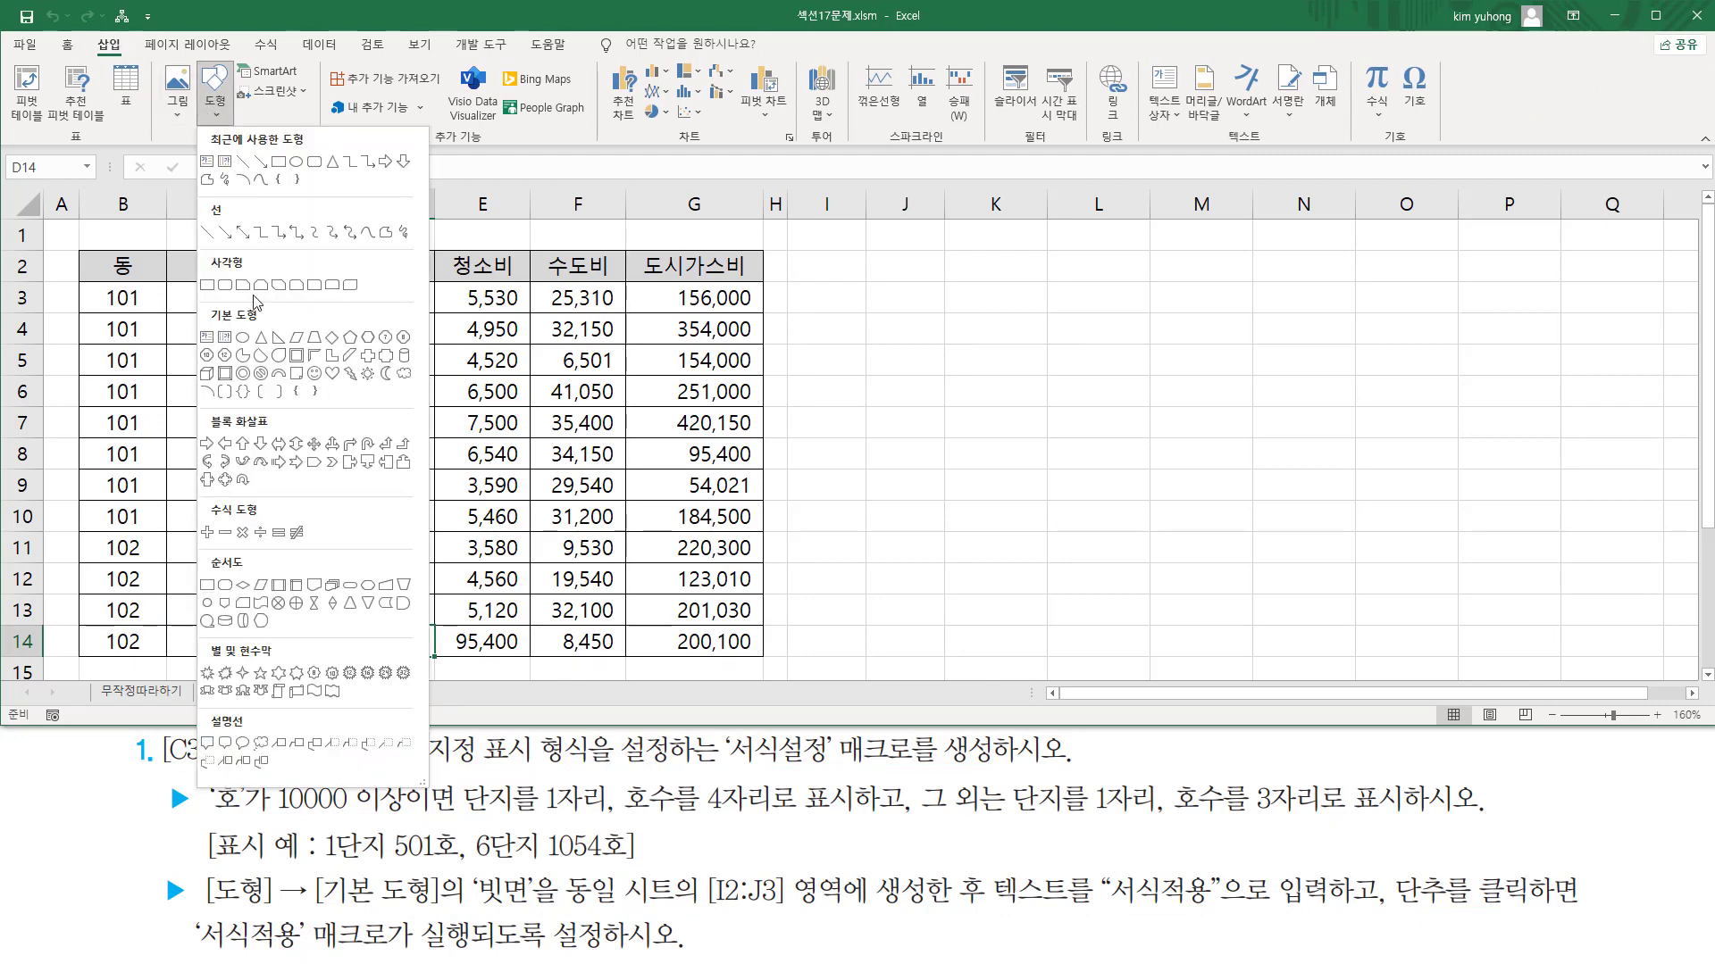
click(225, 375)
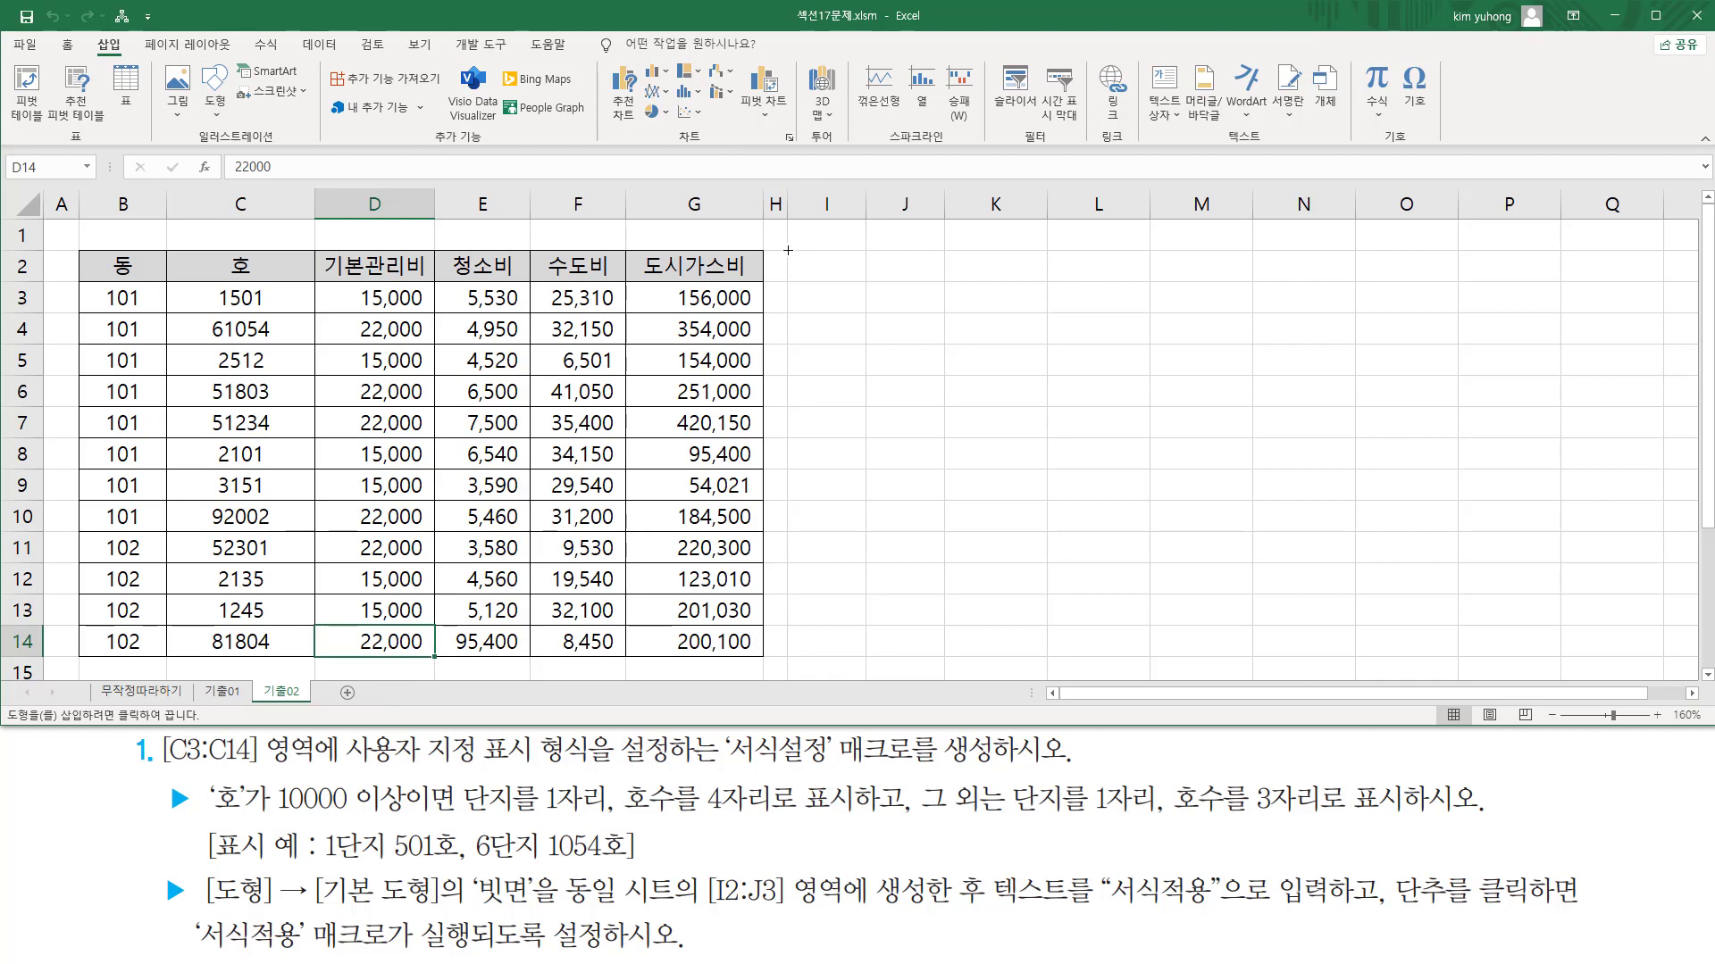
drag(812, 266, 944, 312)
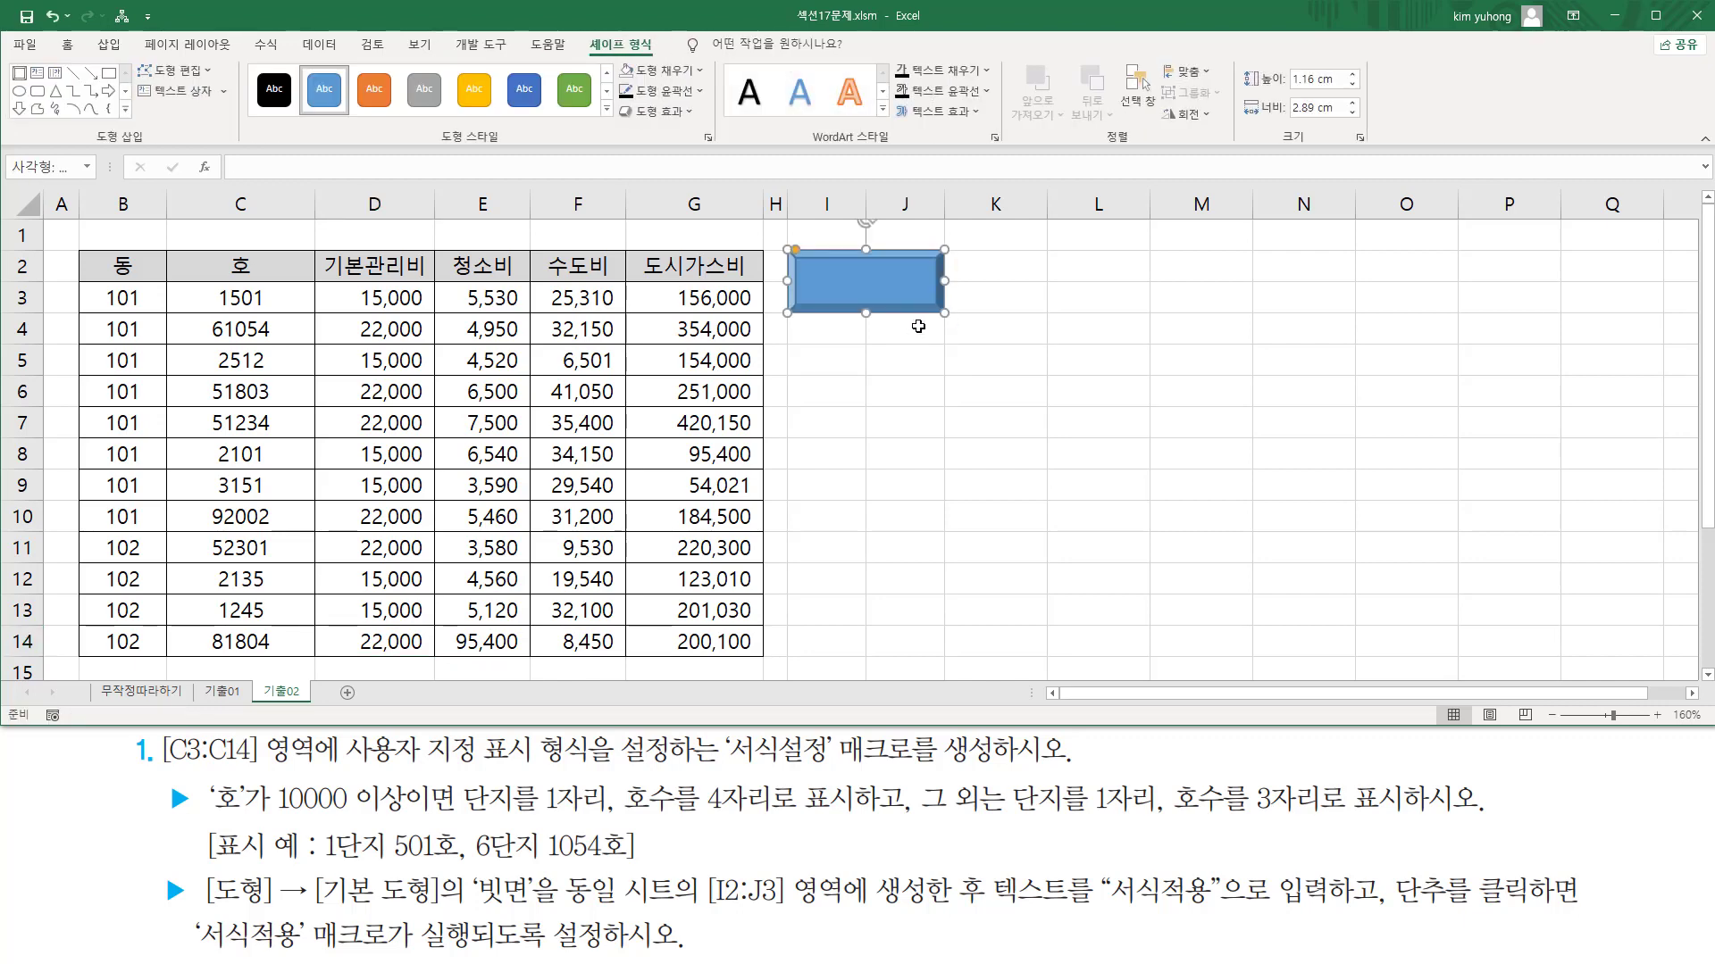
Assign a new macro named 서식설정 to the bevel shape and start recording it, stored in the current workbook
right_click(884, 273)
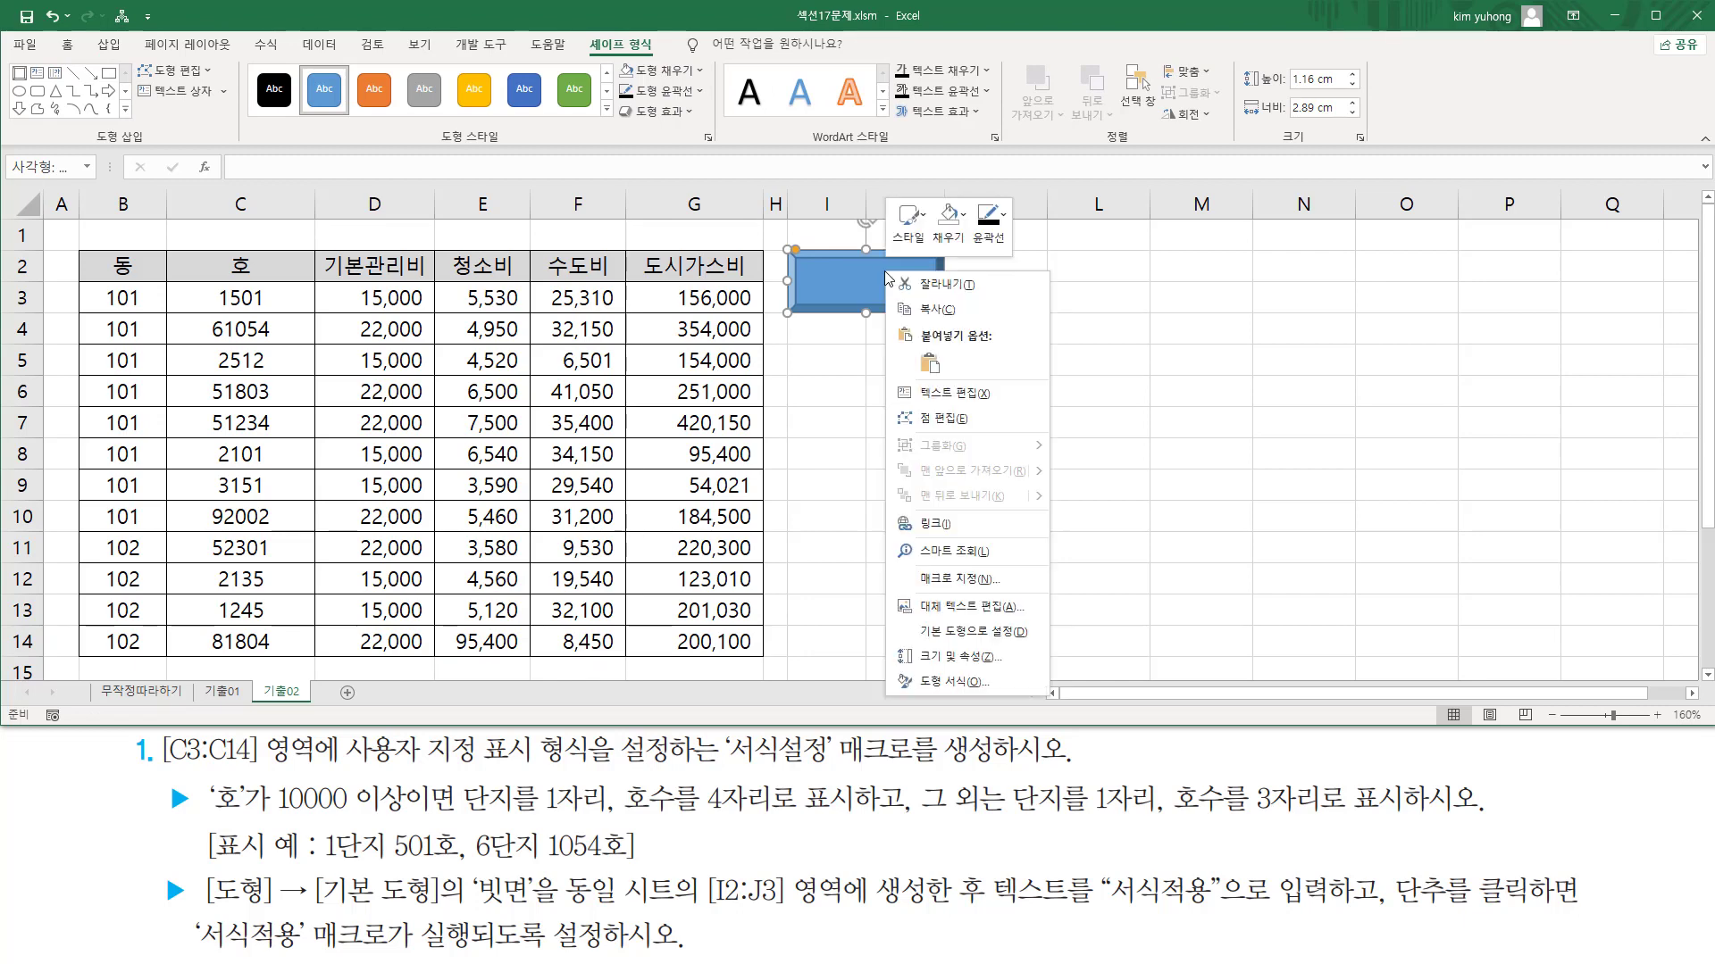
click(961, 580)
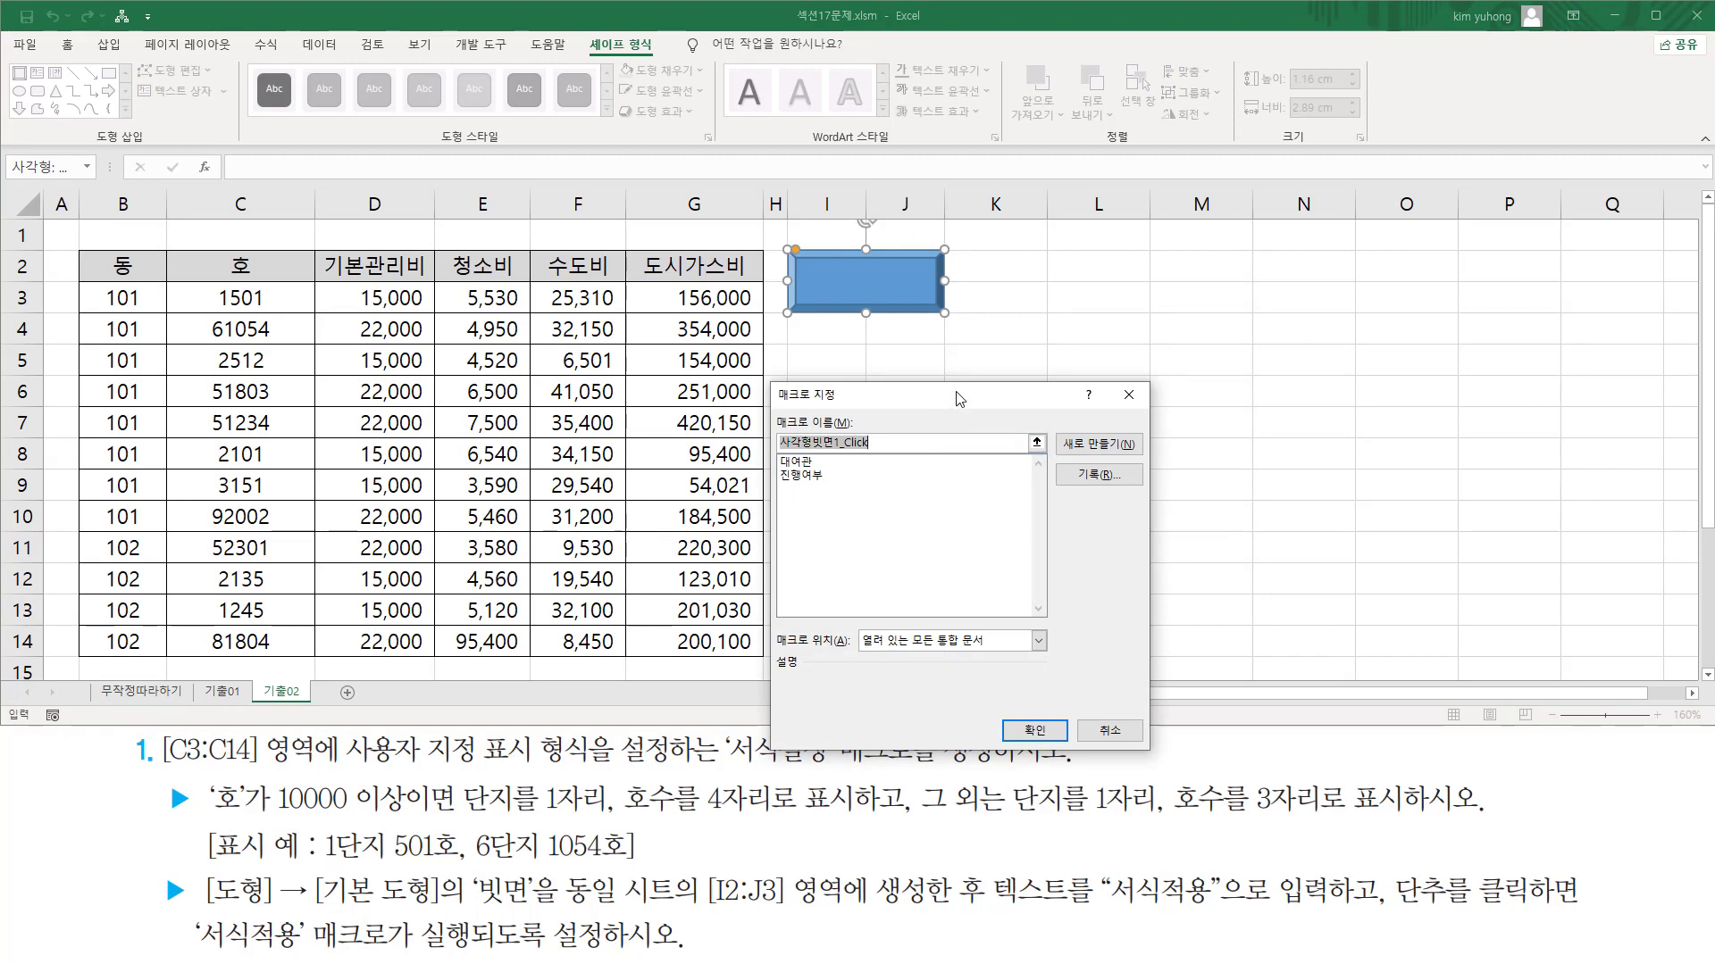
drag(958, 399, 1074, 315)
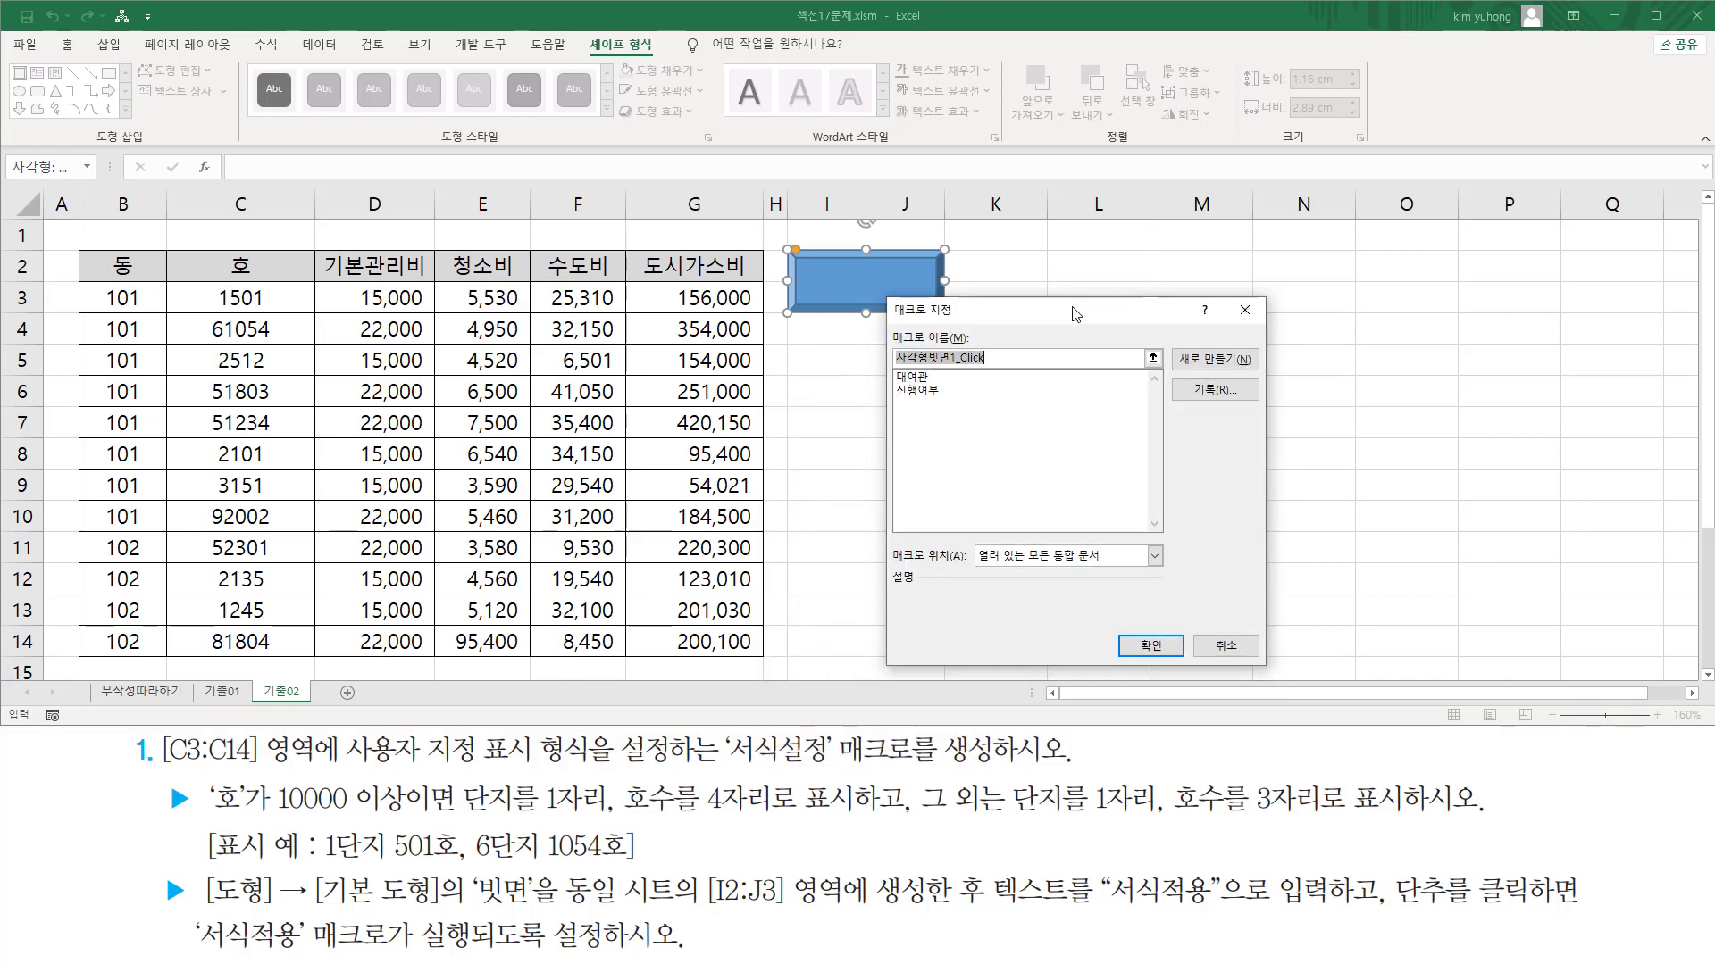
text(ㅅ시설저)
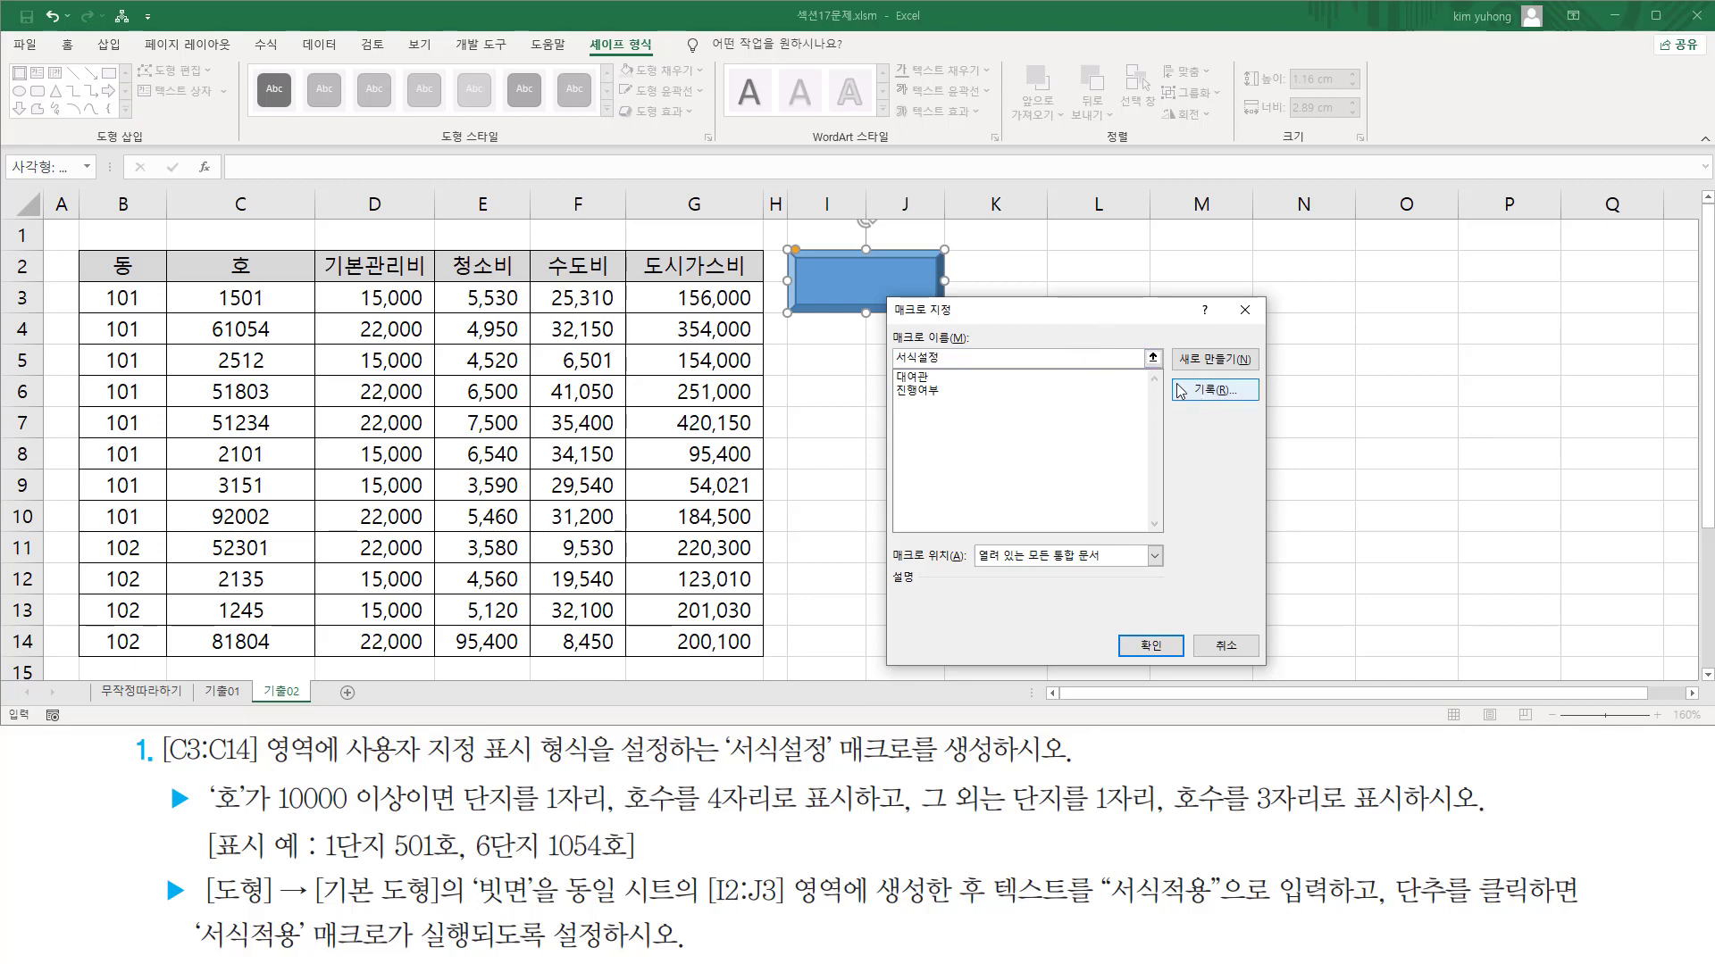
click(1211, 392)
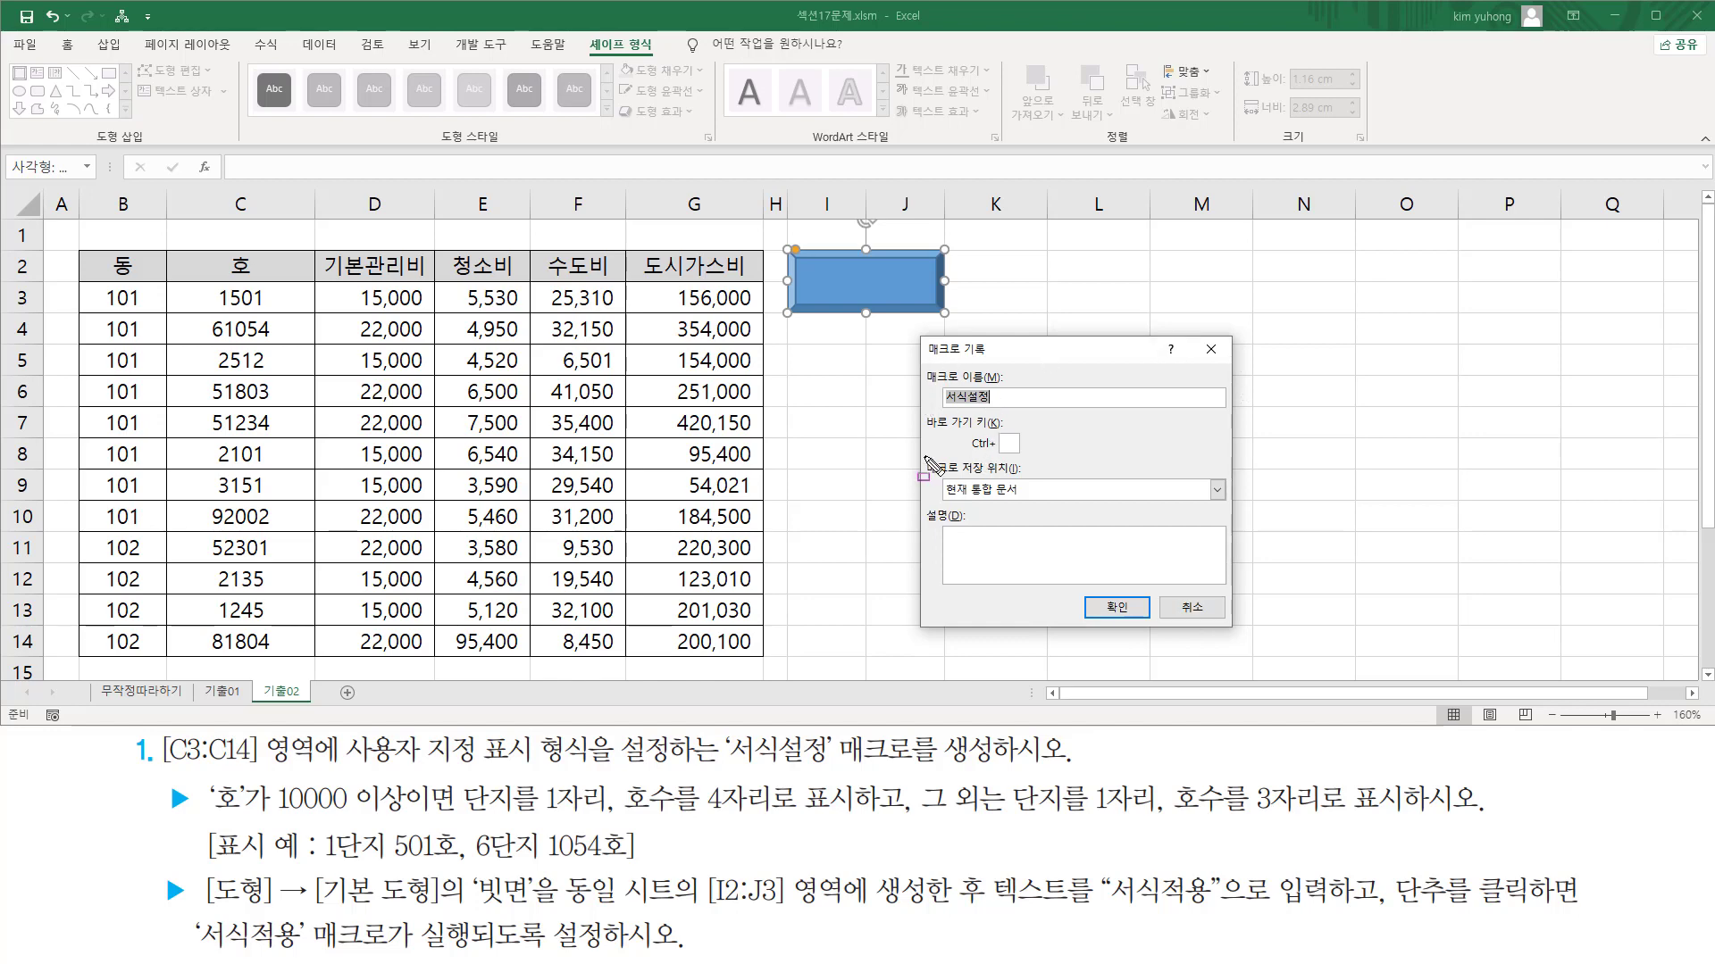
drag(921, 455, 1045, 505)
drag(917, 363, 1044, 411)
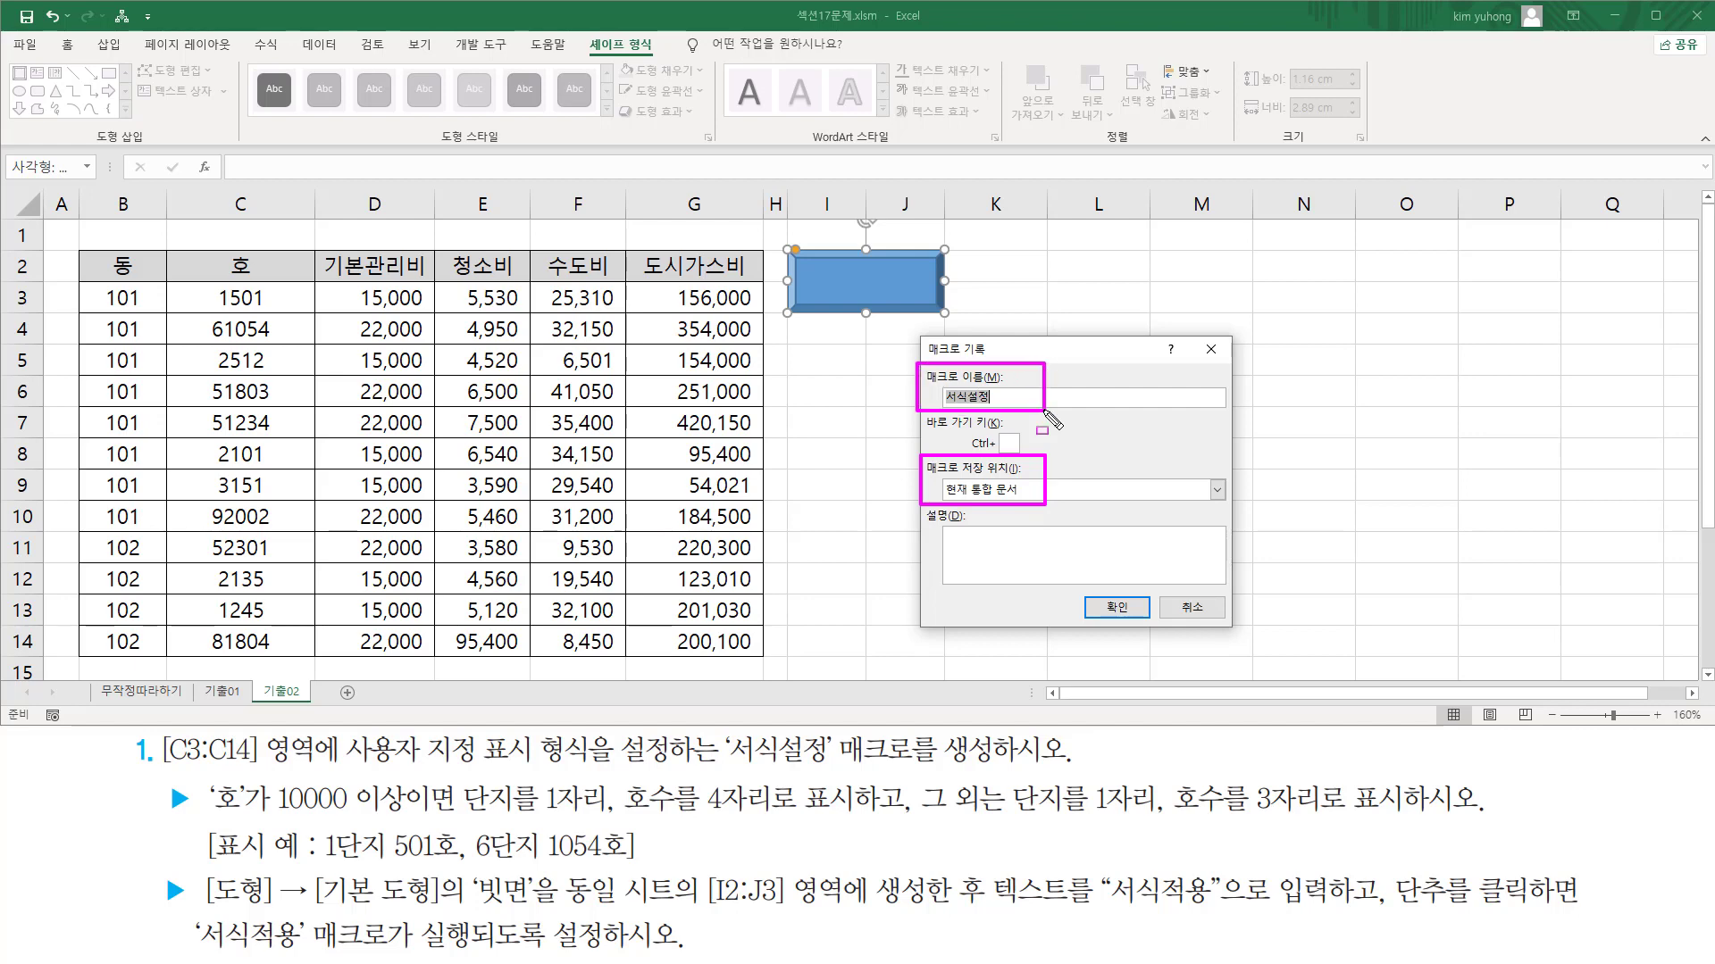
mouse_move(1089, 587)
mouse_down()
mouse_move(1149, 625)
mouse_move(1117, 629)
mouse_move(1129, 645)
mouse_up()
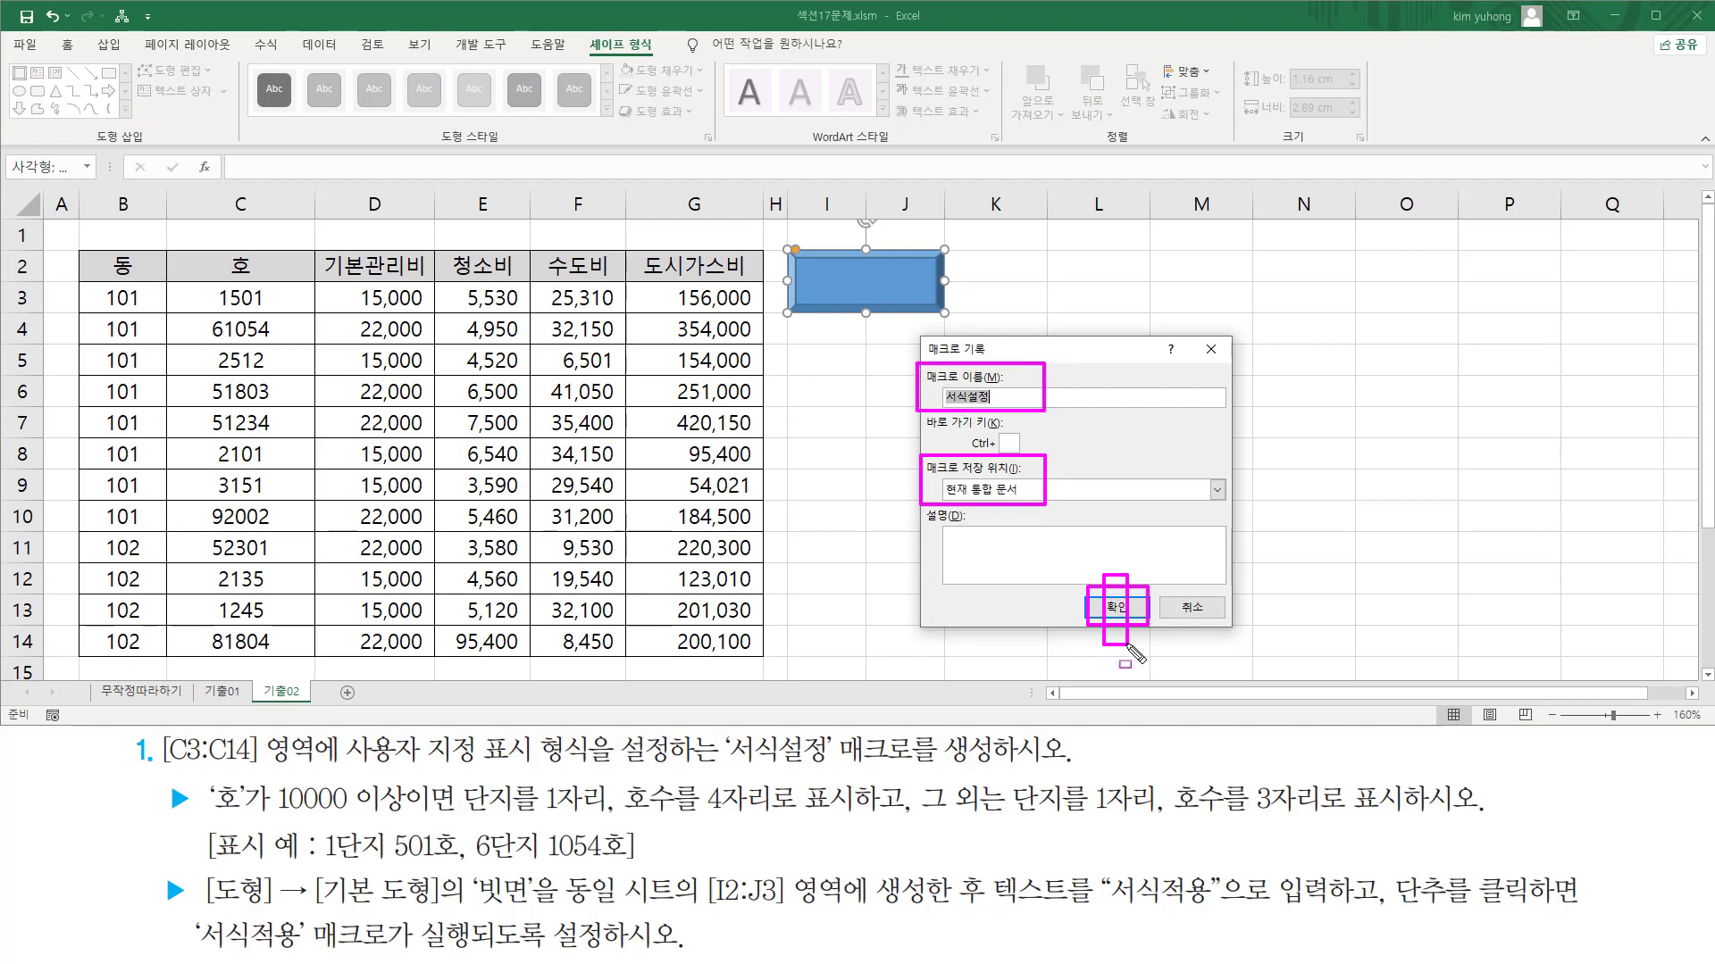
key(Escape)
click(1031, 603)
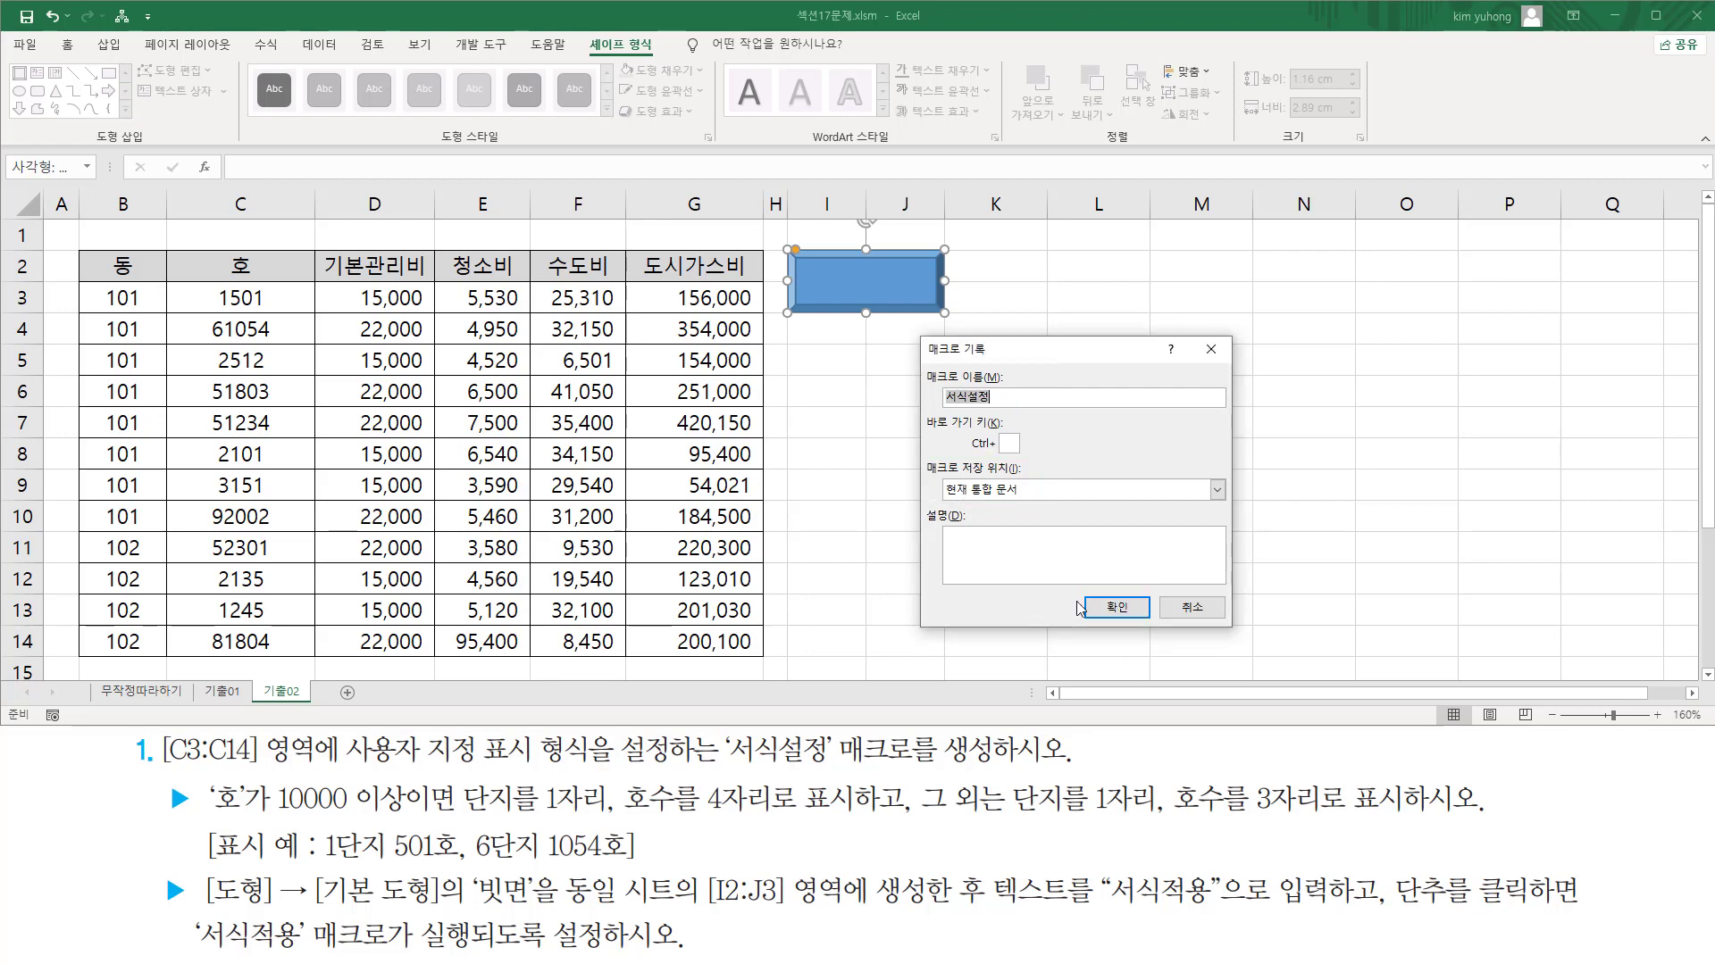
click(1106, 605)
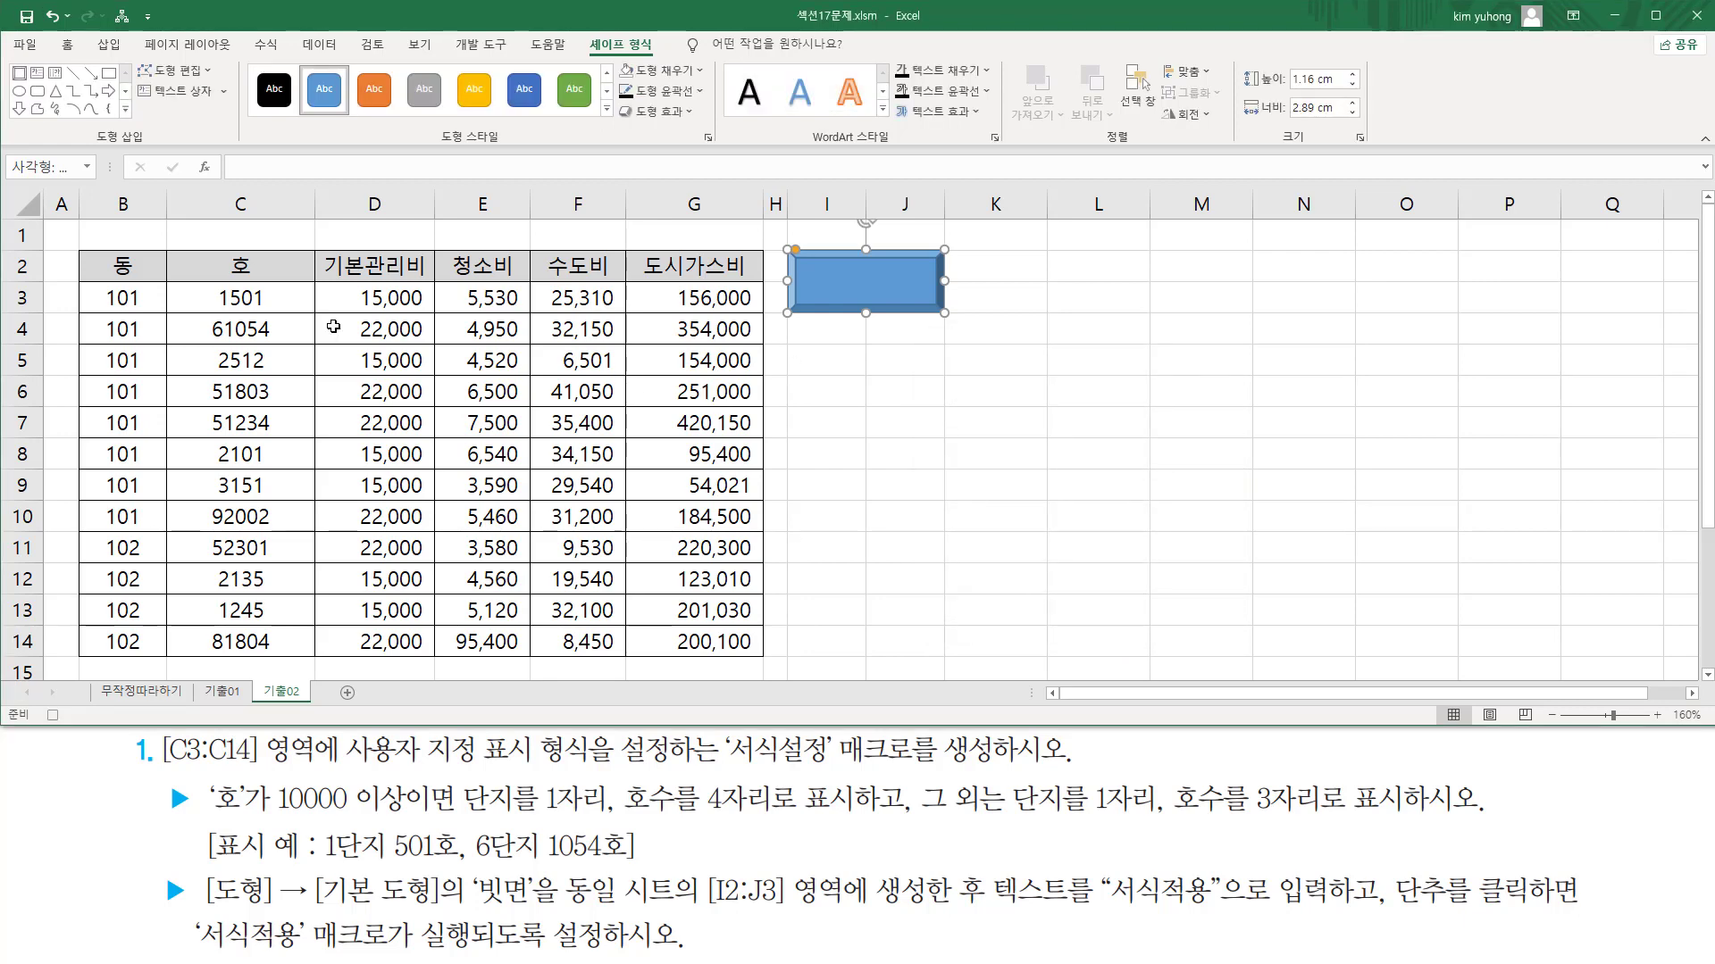
Open the custom number format settings for cells C3:C14 and clear the default G/표준 format code
drag(257, 302, 257, 643)
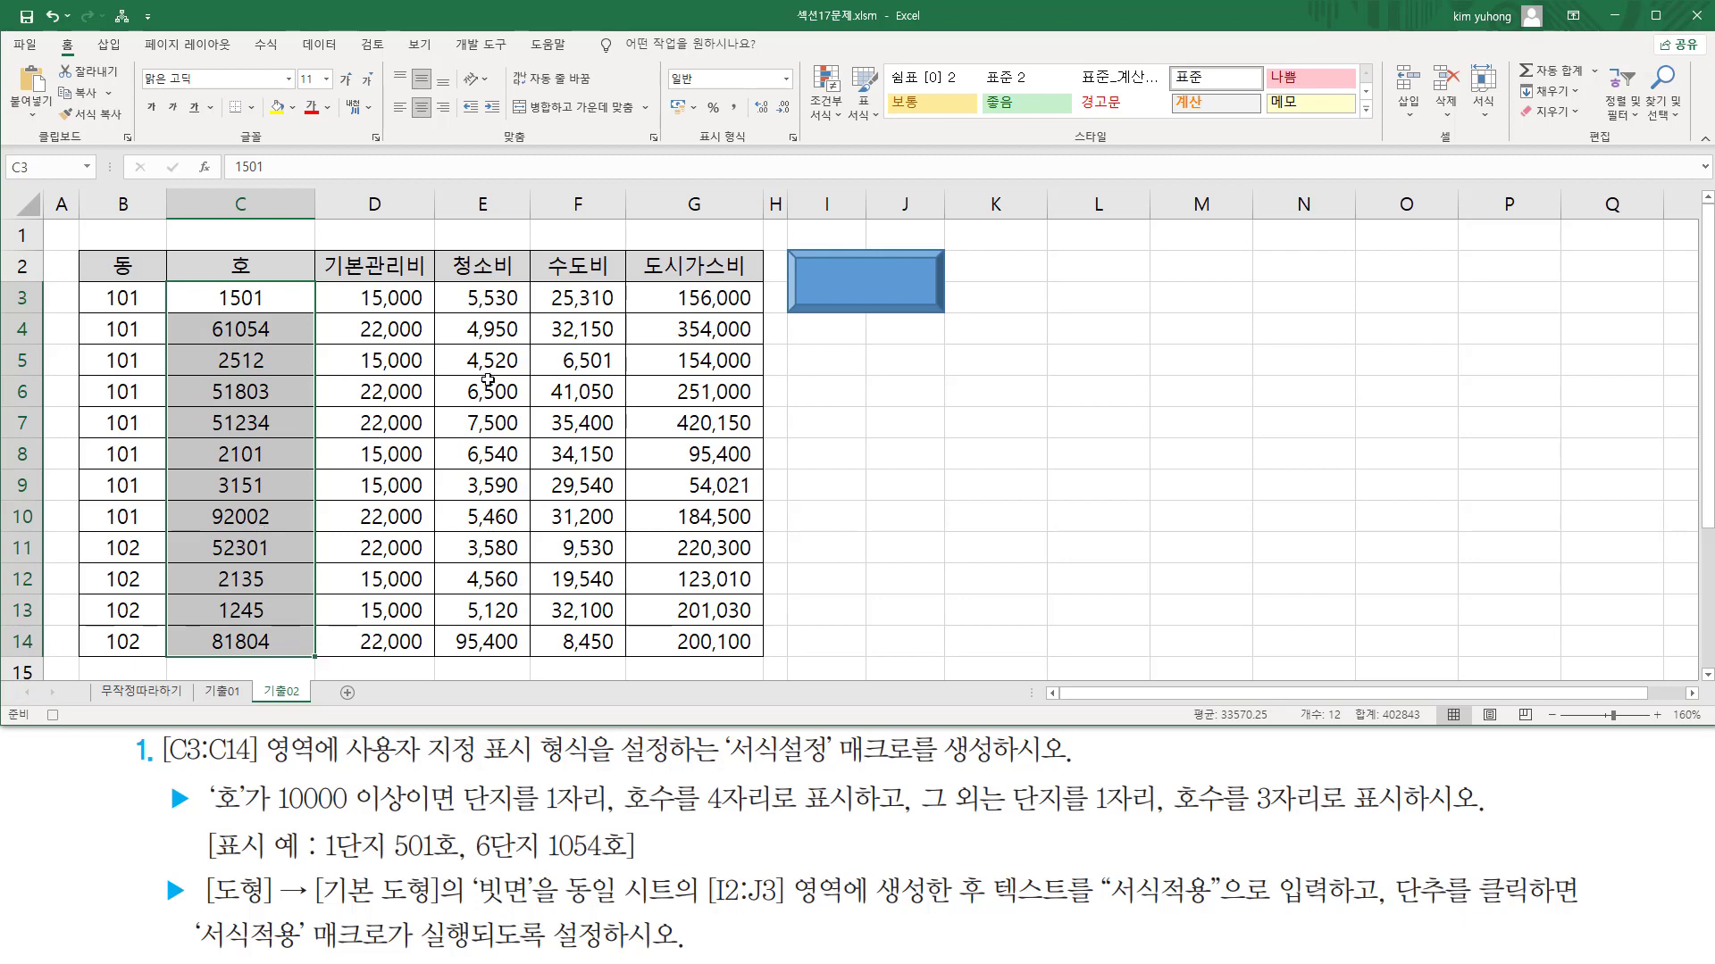
key(ctrl+1)
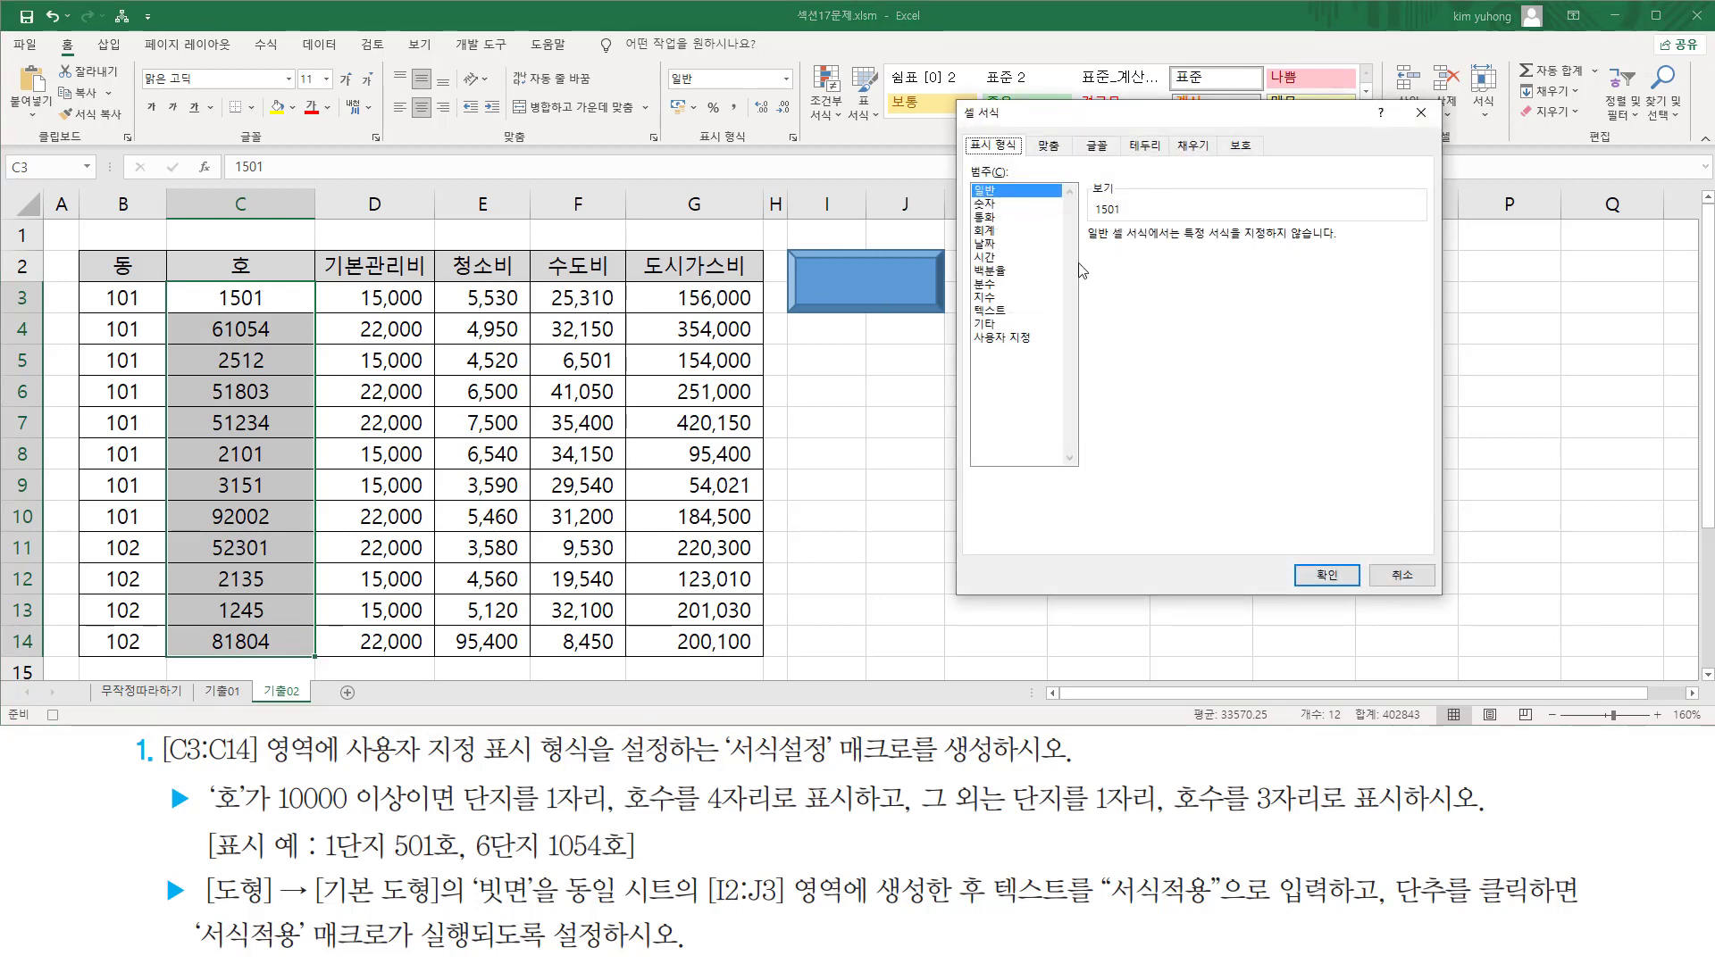
click(1023, 339)
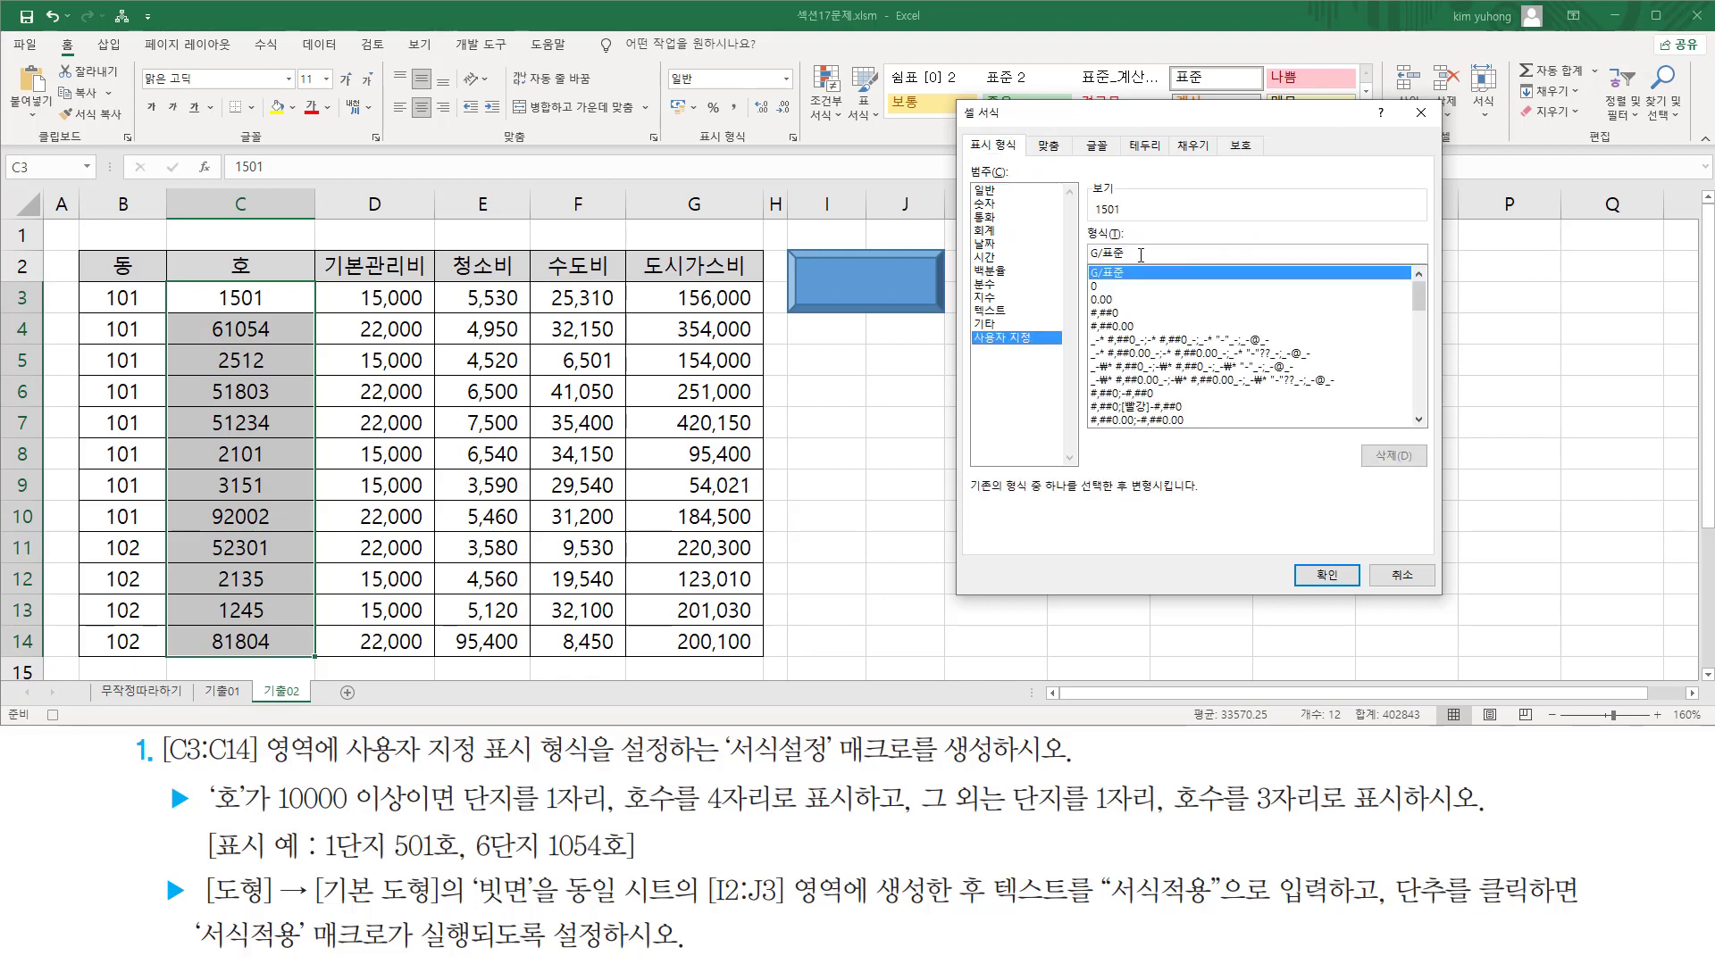
click(1185, 253)
key(BackSpace)
key(BackSpace)
key(BackSpace)
key(BackSpace)
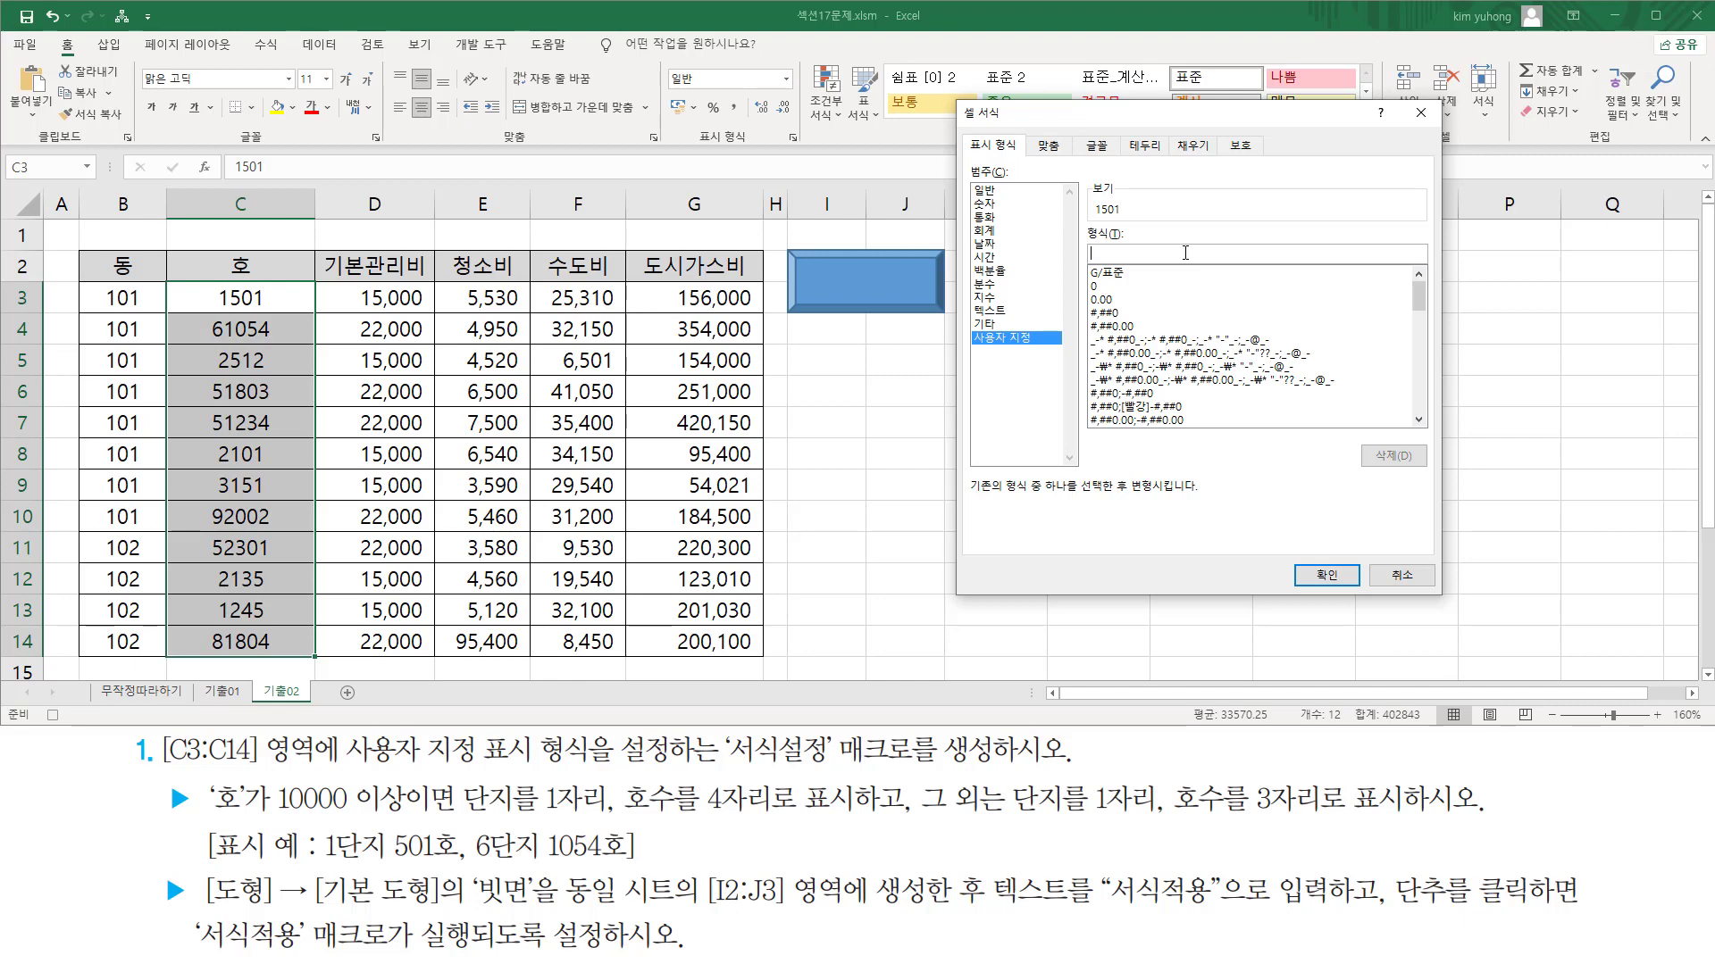
Enter the first custom format section [>=10000]#"단지" ####"호"; for values of 10000 or more
text([>=10000])
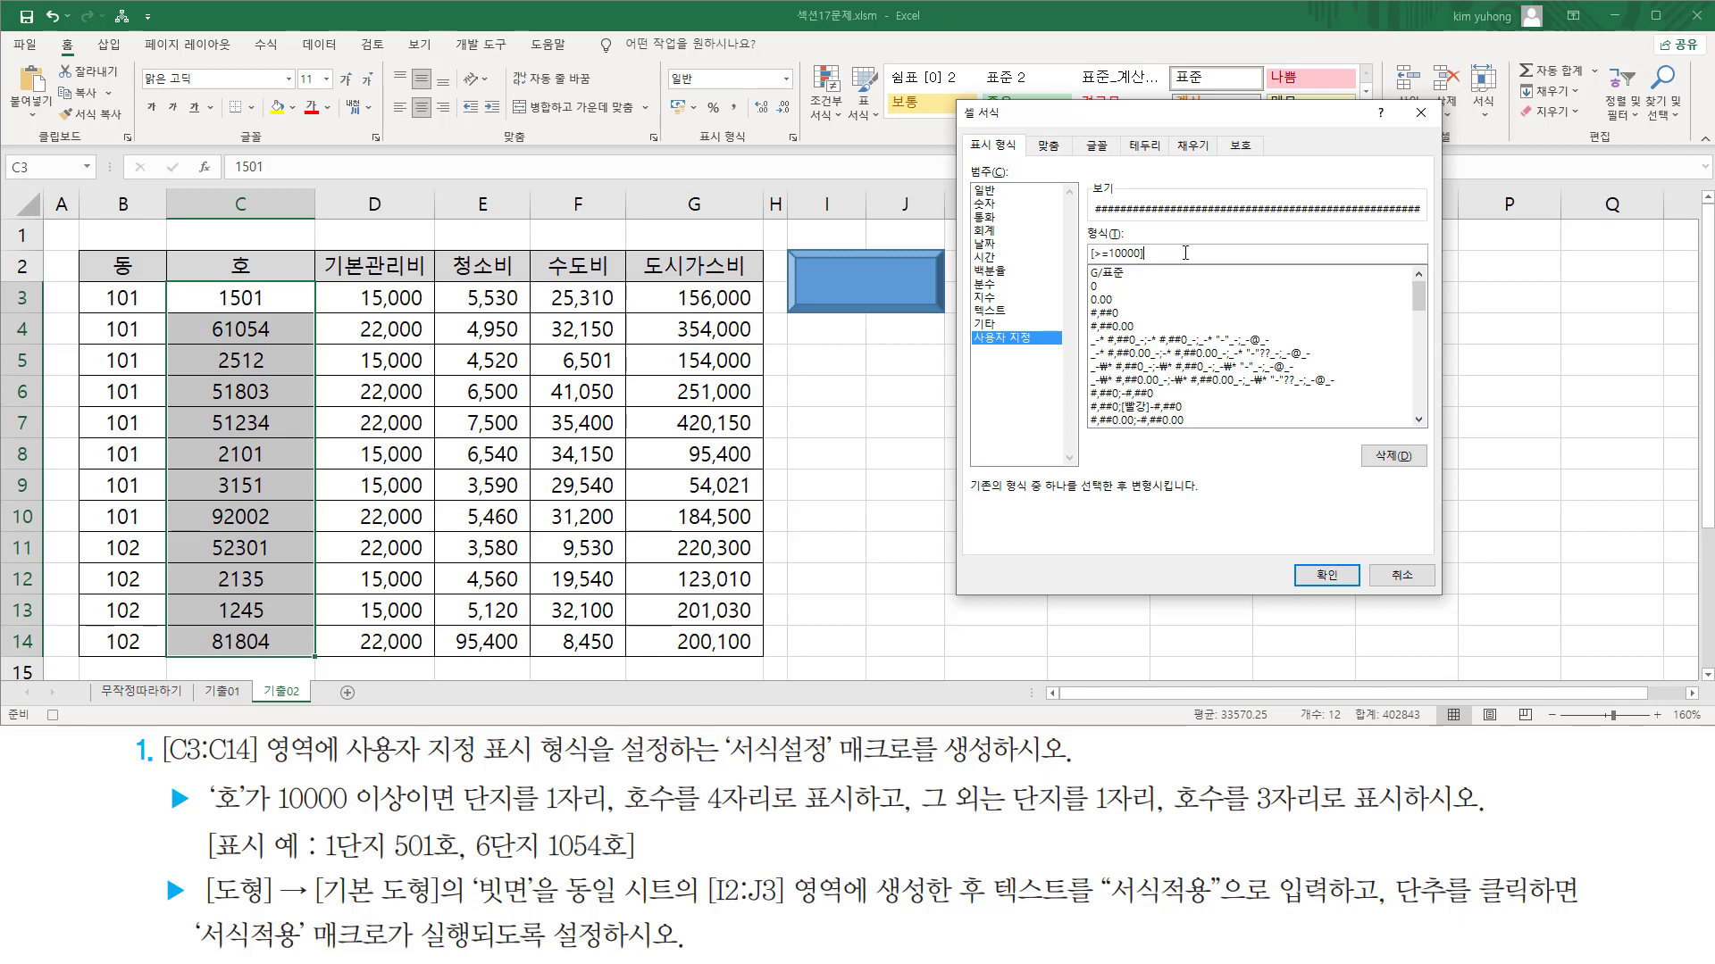
text(#)
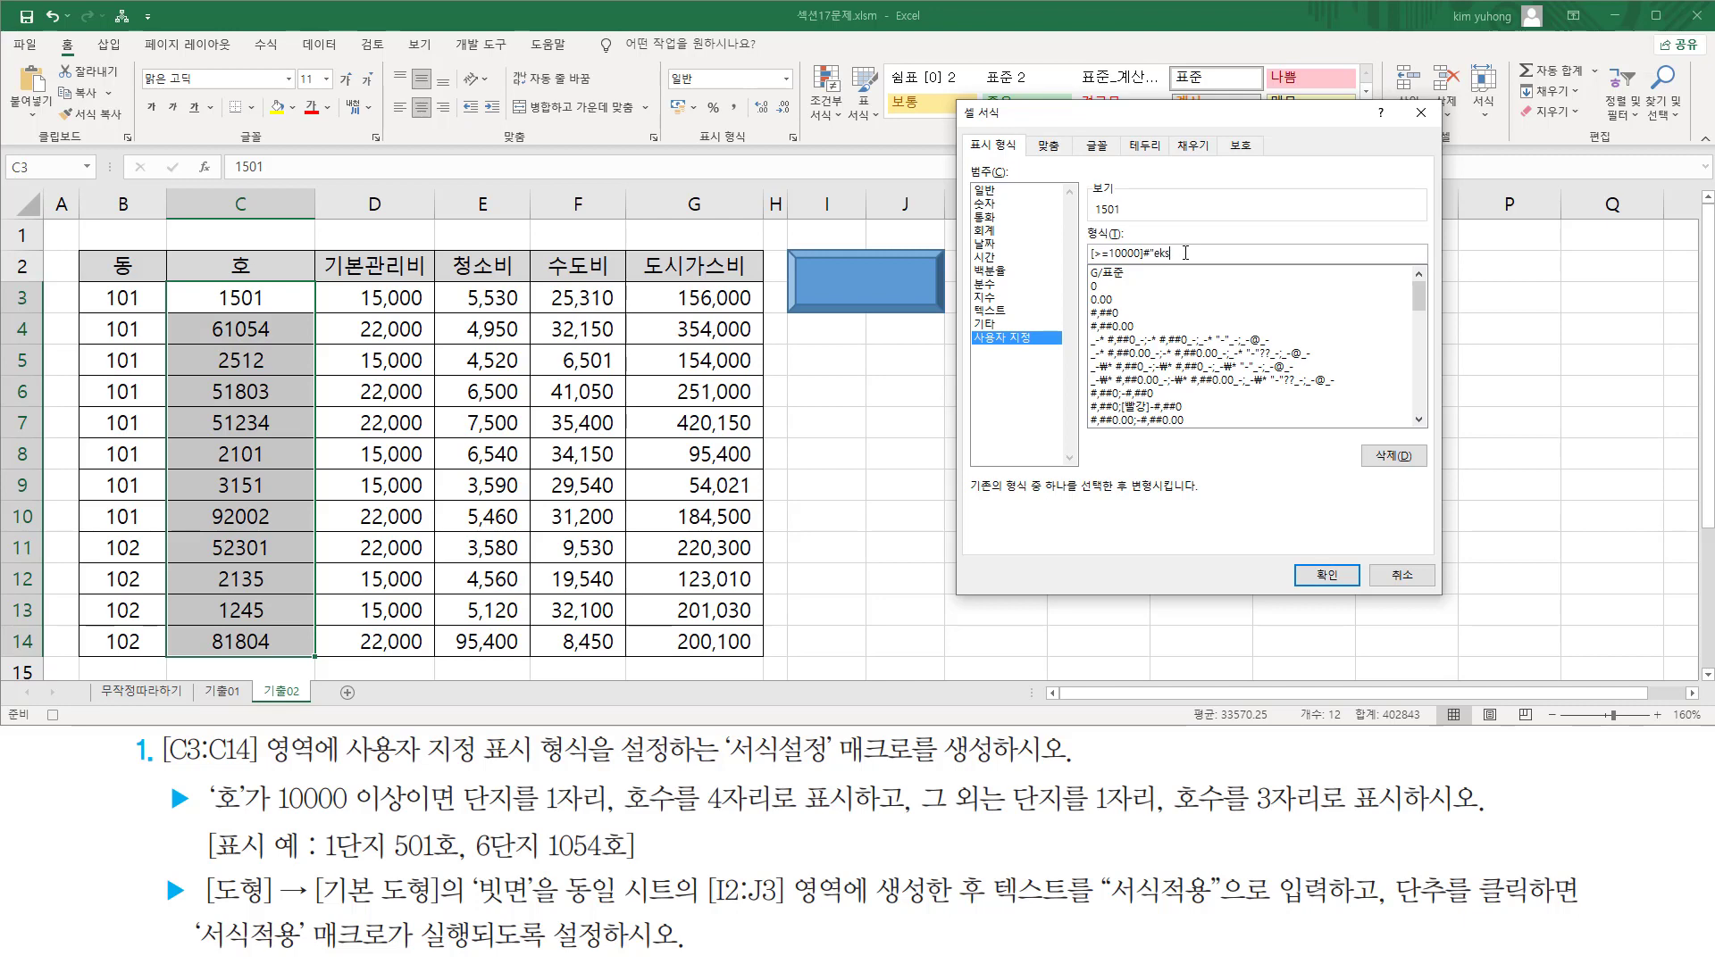
text("단지)
drag(324, 860, 623, 862)
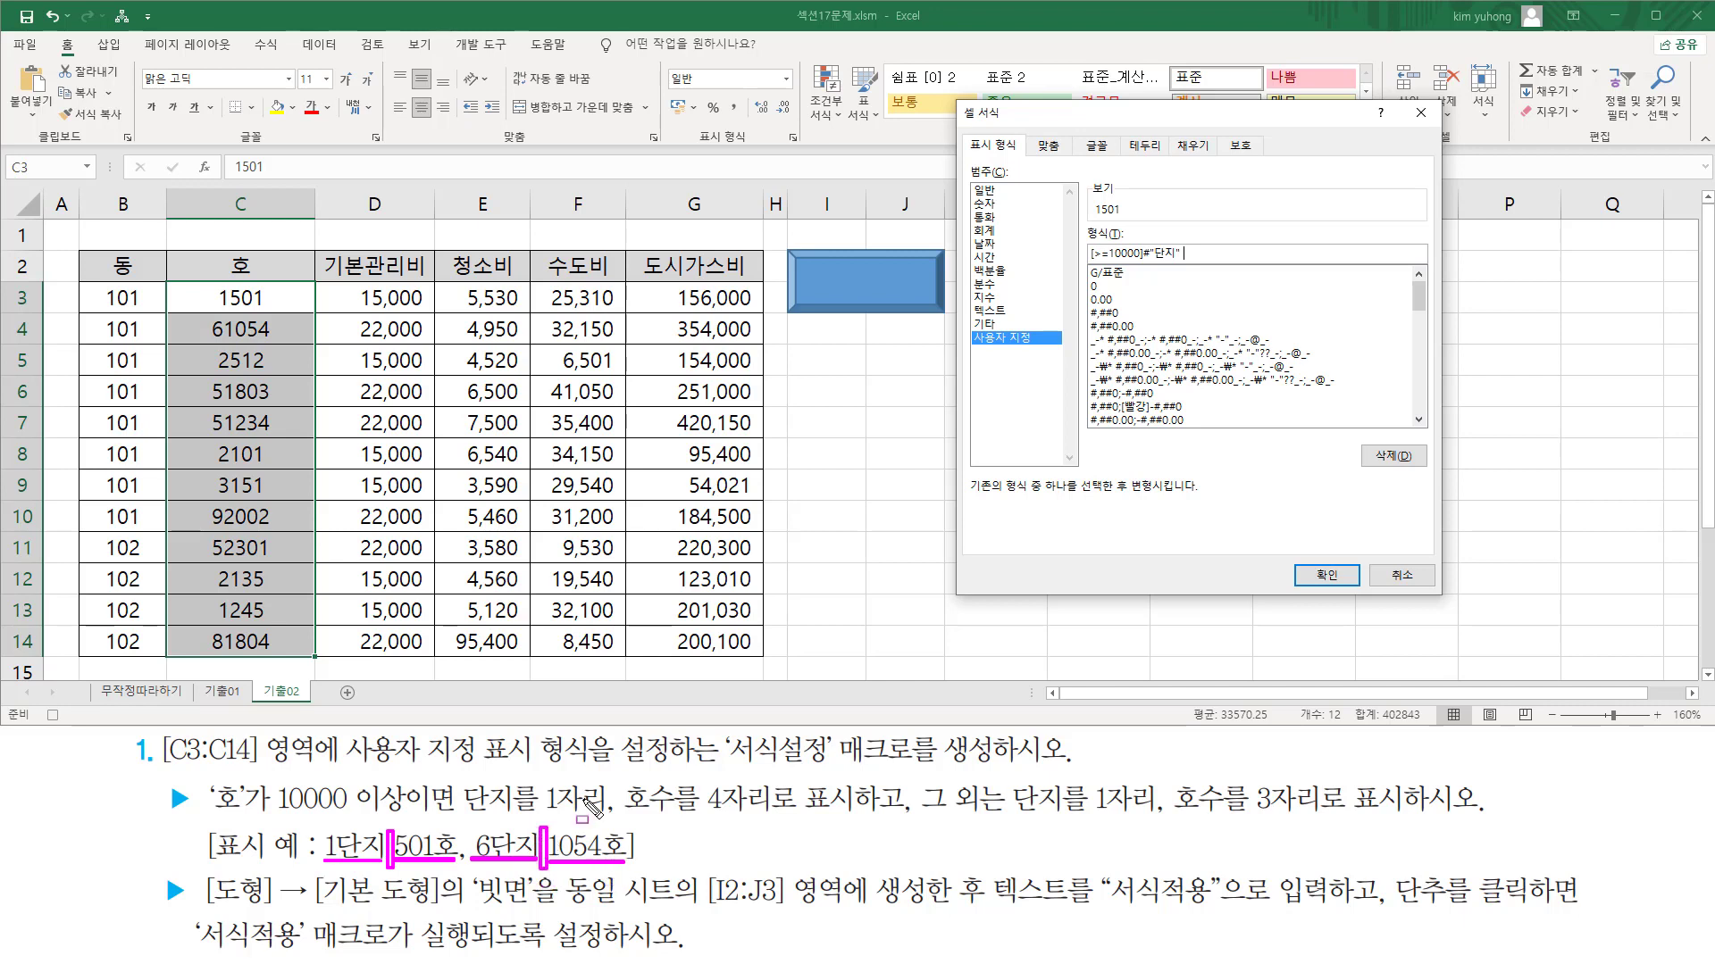
key(Escape)
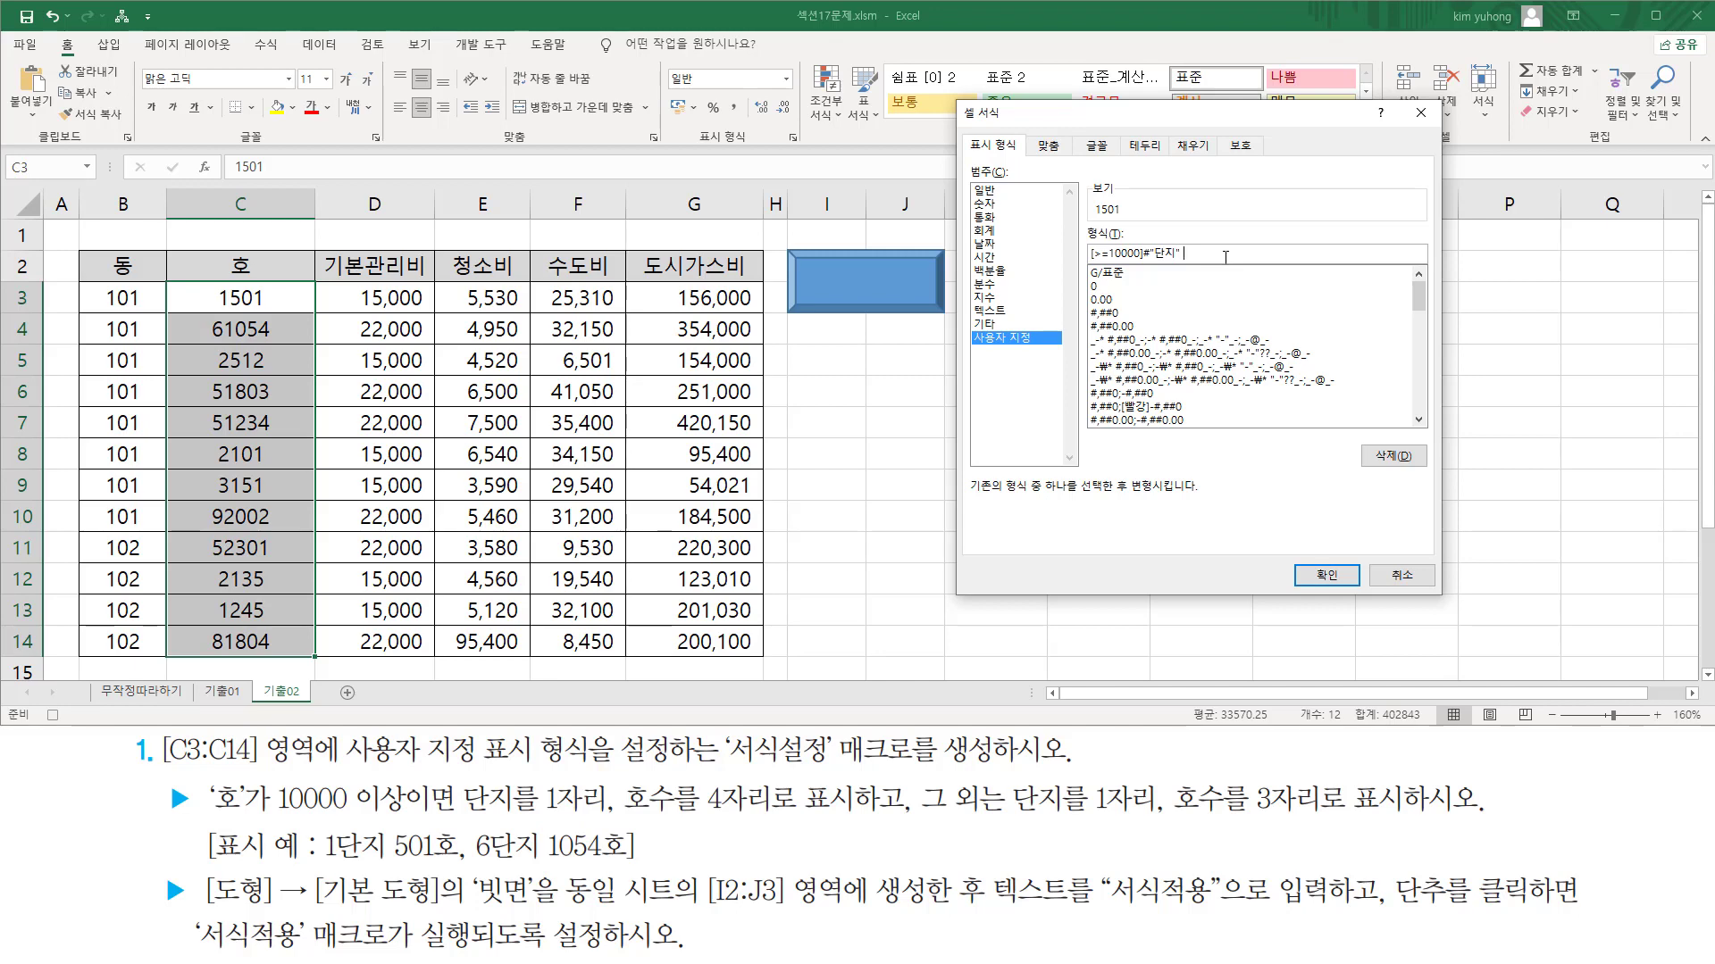
text(###)
text(#"gh)
key(BackSpace)
key(BackSpace)
text(호)
text(";)
mouse_move(913, 814)
mouse_down()
mouse_move(1156, 816)
mouse_move(1180, 788)
mouse_move(1316, 817)
mouse_up()
key(Escape)
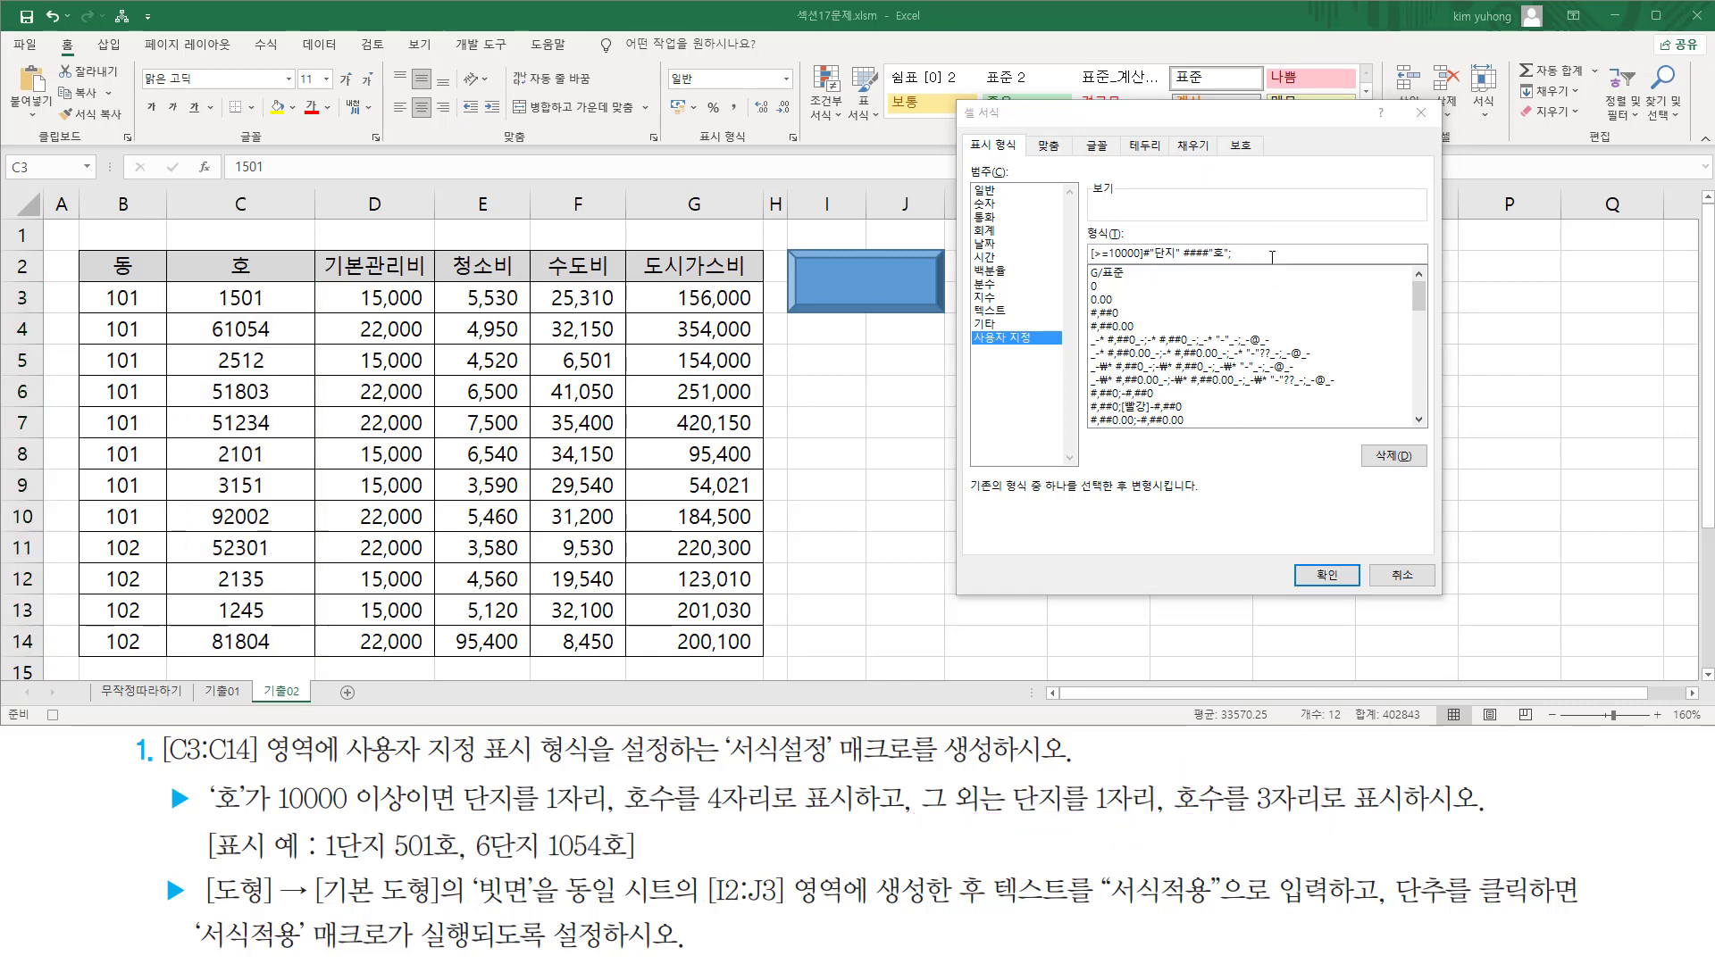
Add the second format section #"단지" ###"호" for all other values and apply the custom format to C3:C14
click(1282, 250)
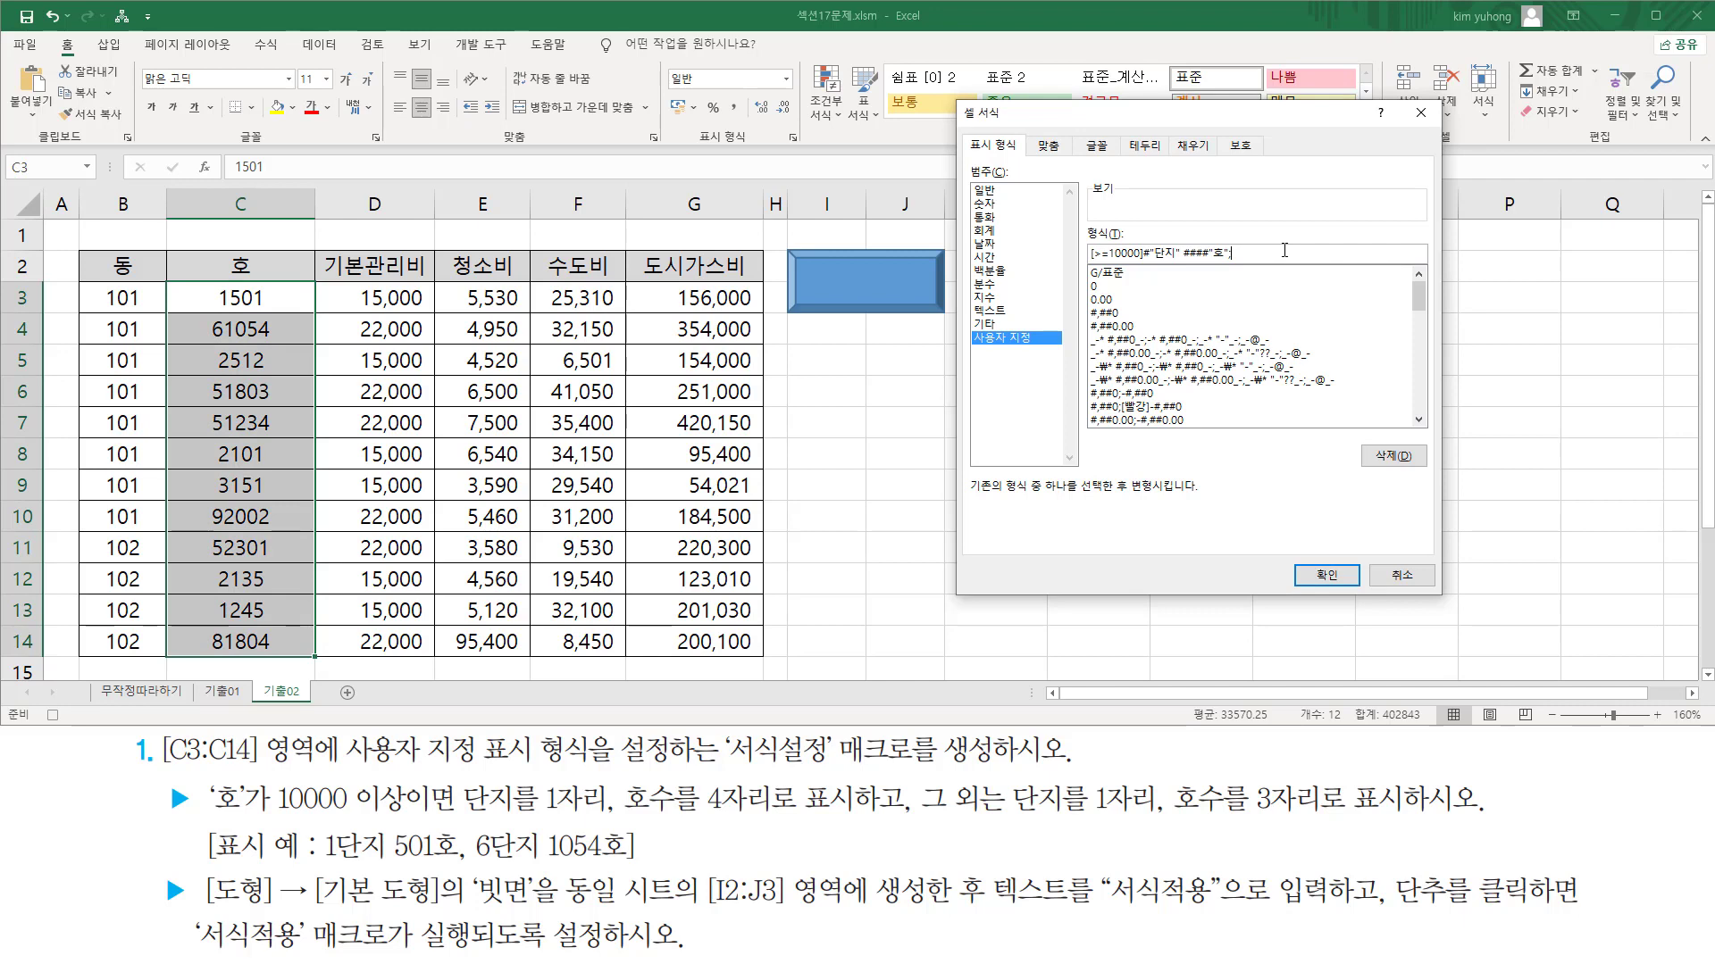
text(#)
text(ㄷ)
text(지")
text(###)
text("호)
click(1326, 574)
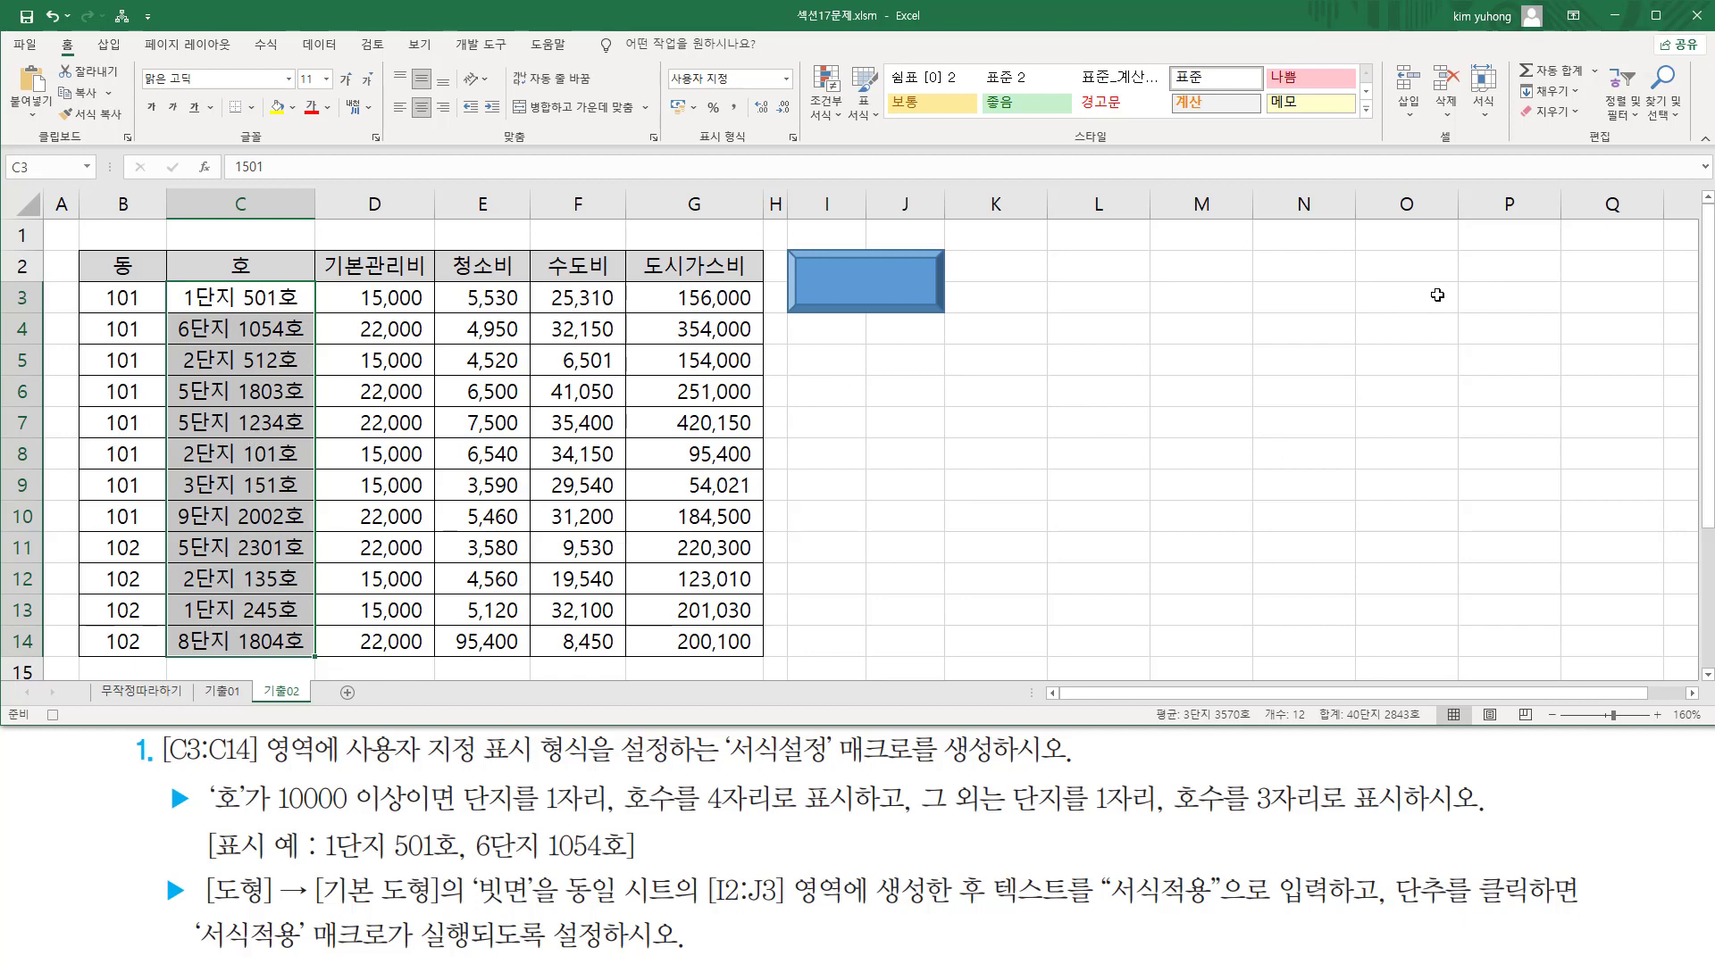
Deselect the range by selecting cell N1 and stop recording the 서식설정 macro
click(1316, 237)
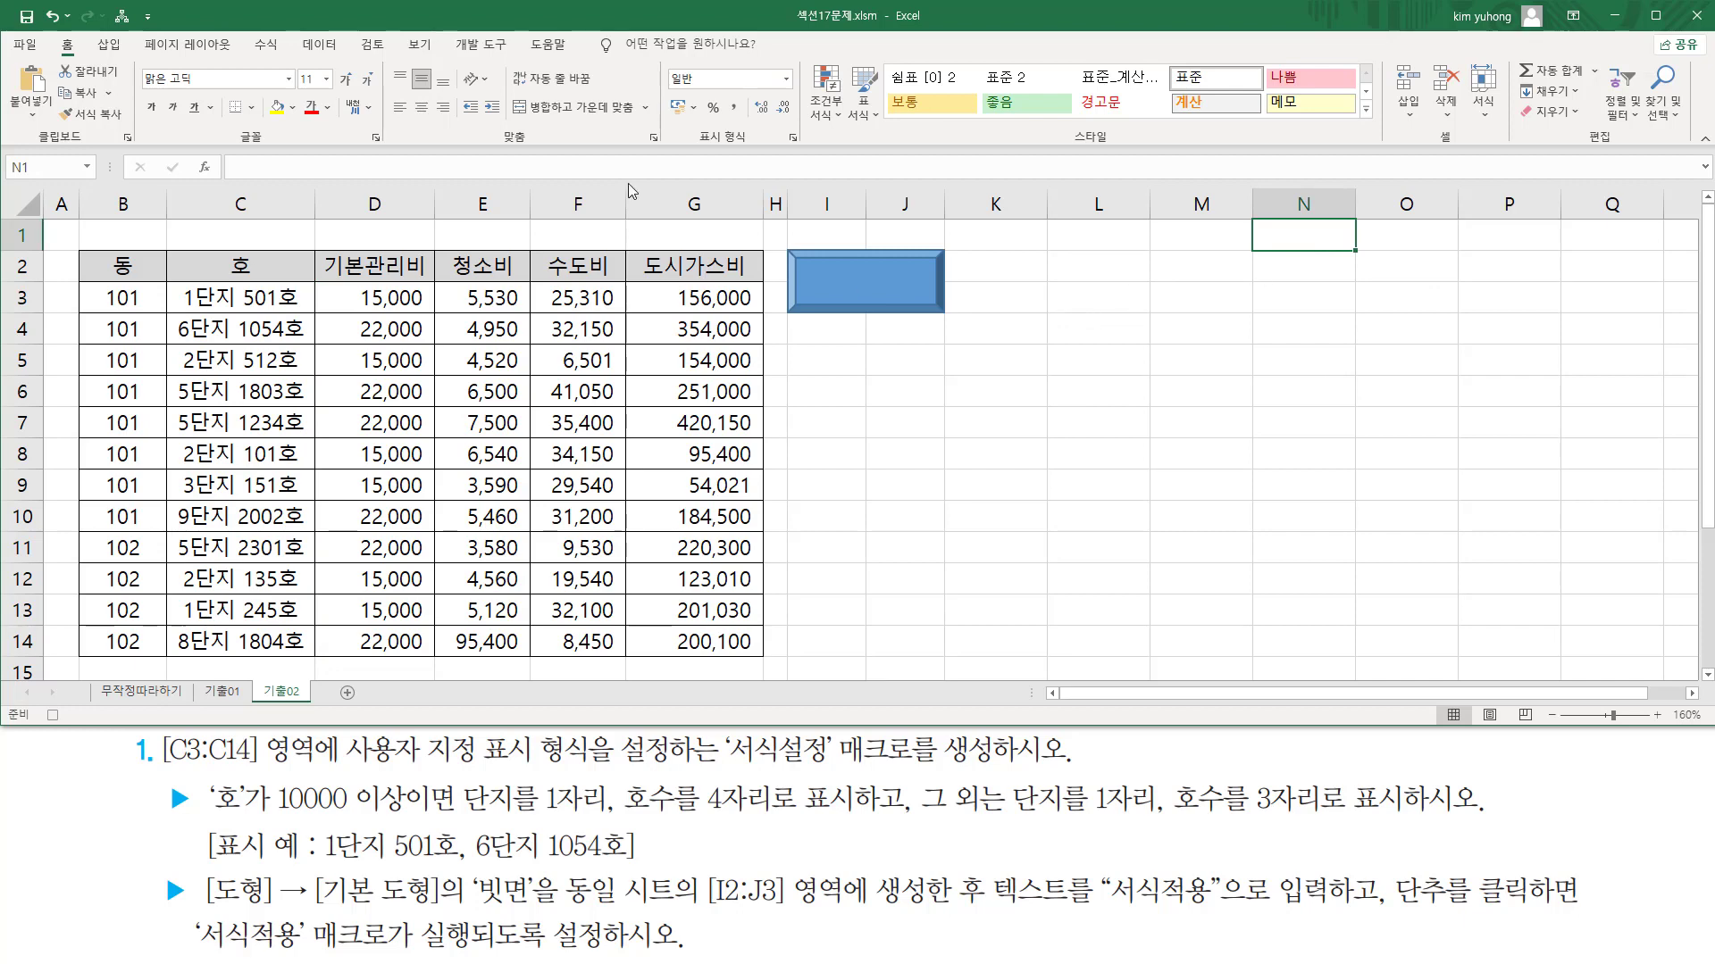
click(474, 47)
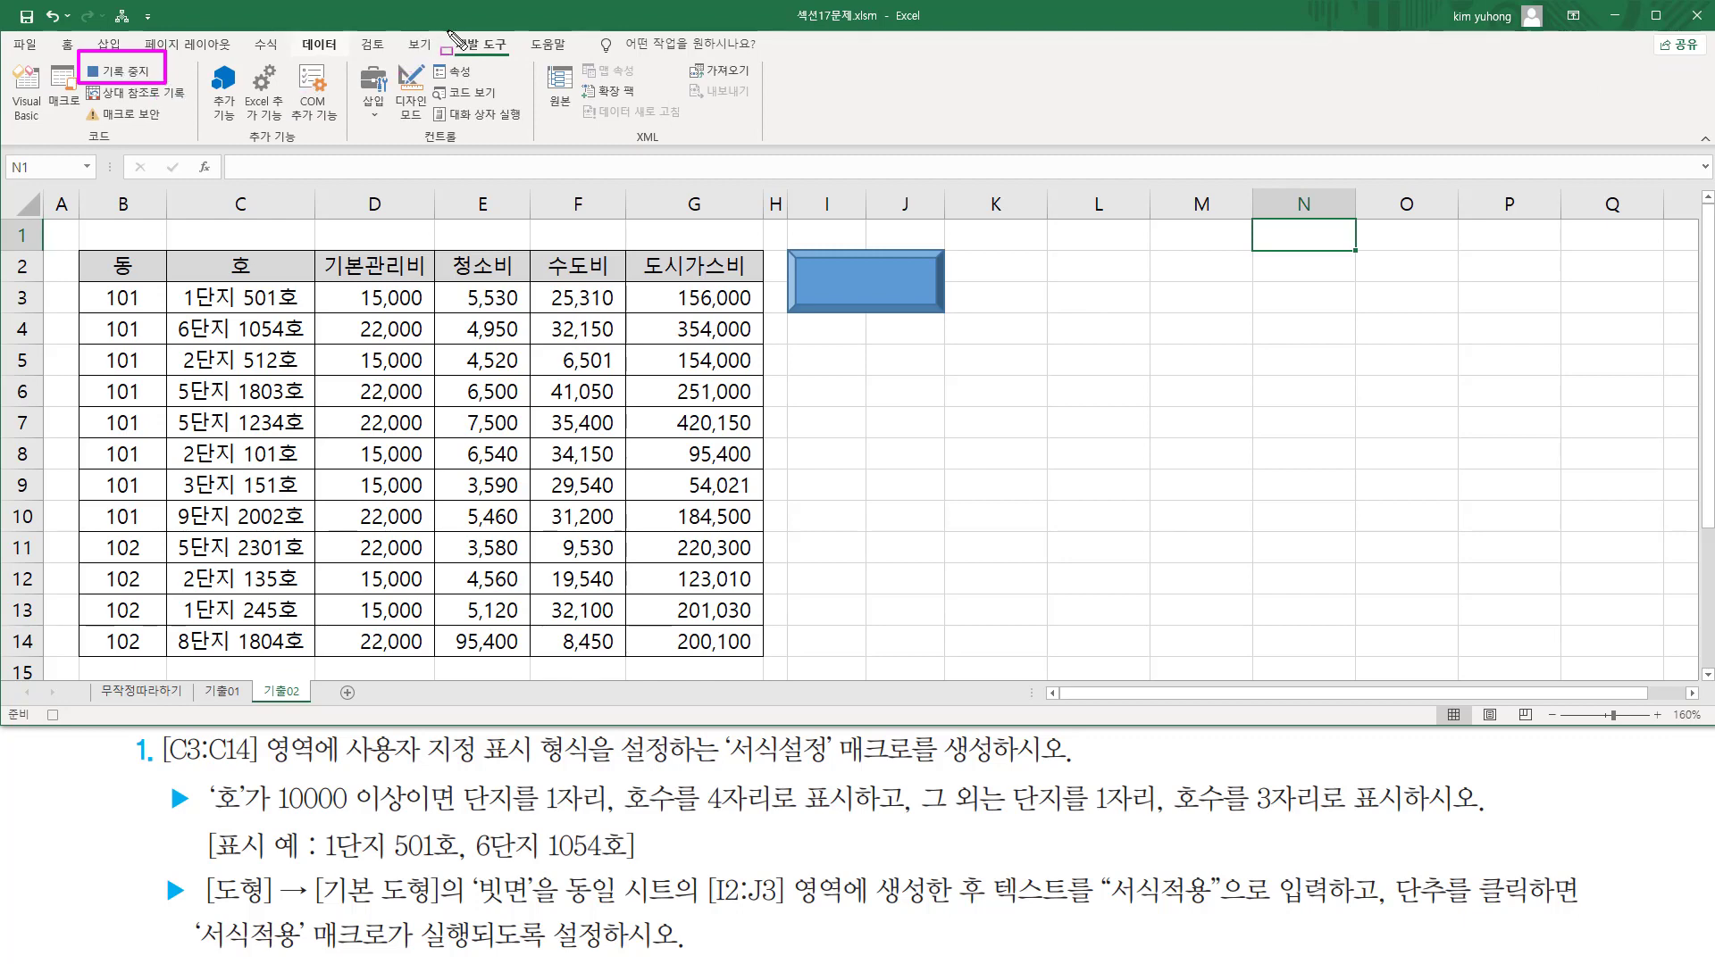
click(51, 715)
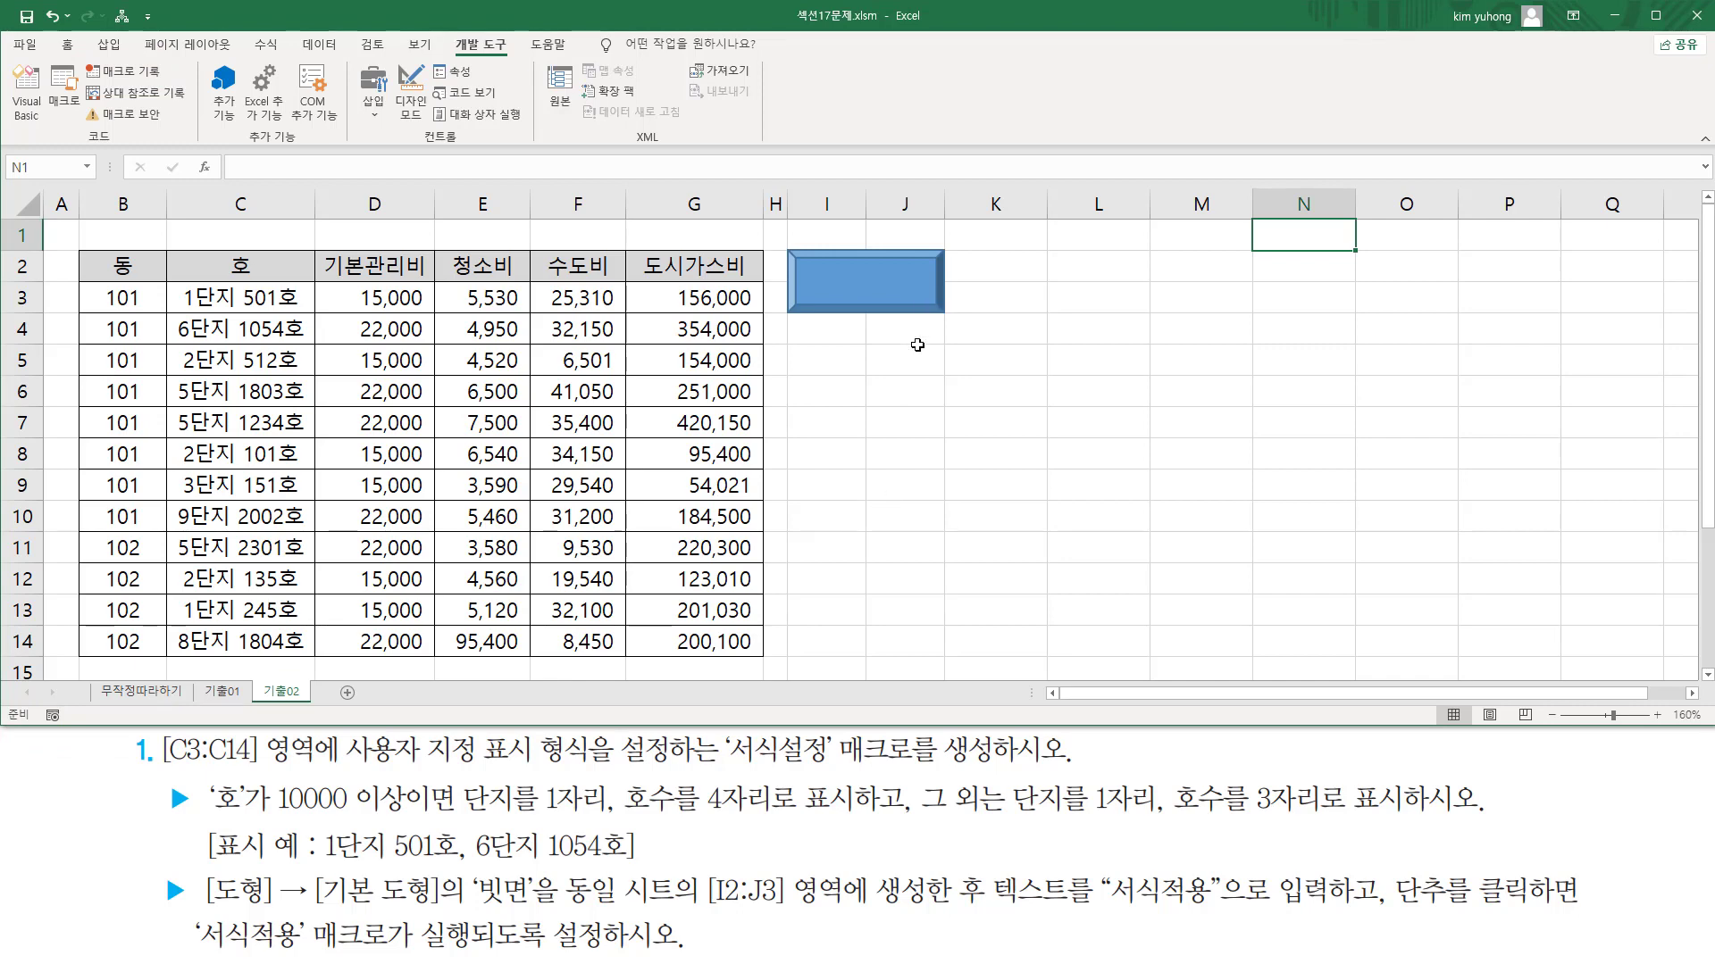
Enter the text 서식적용 in the bevel shape over I2:J3 and deselect the shape
right_click(910, 278)
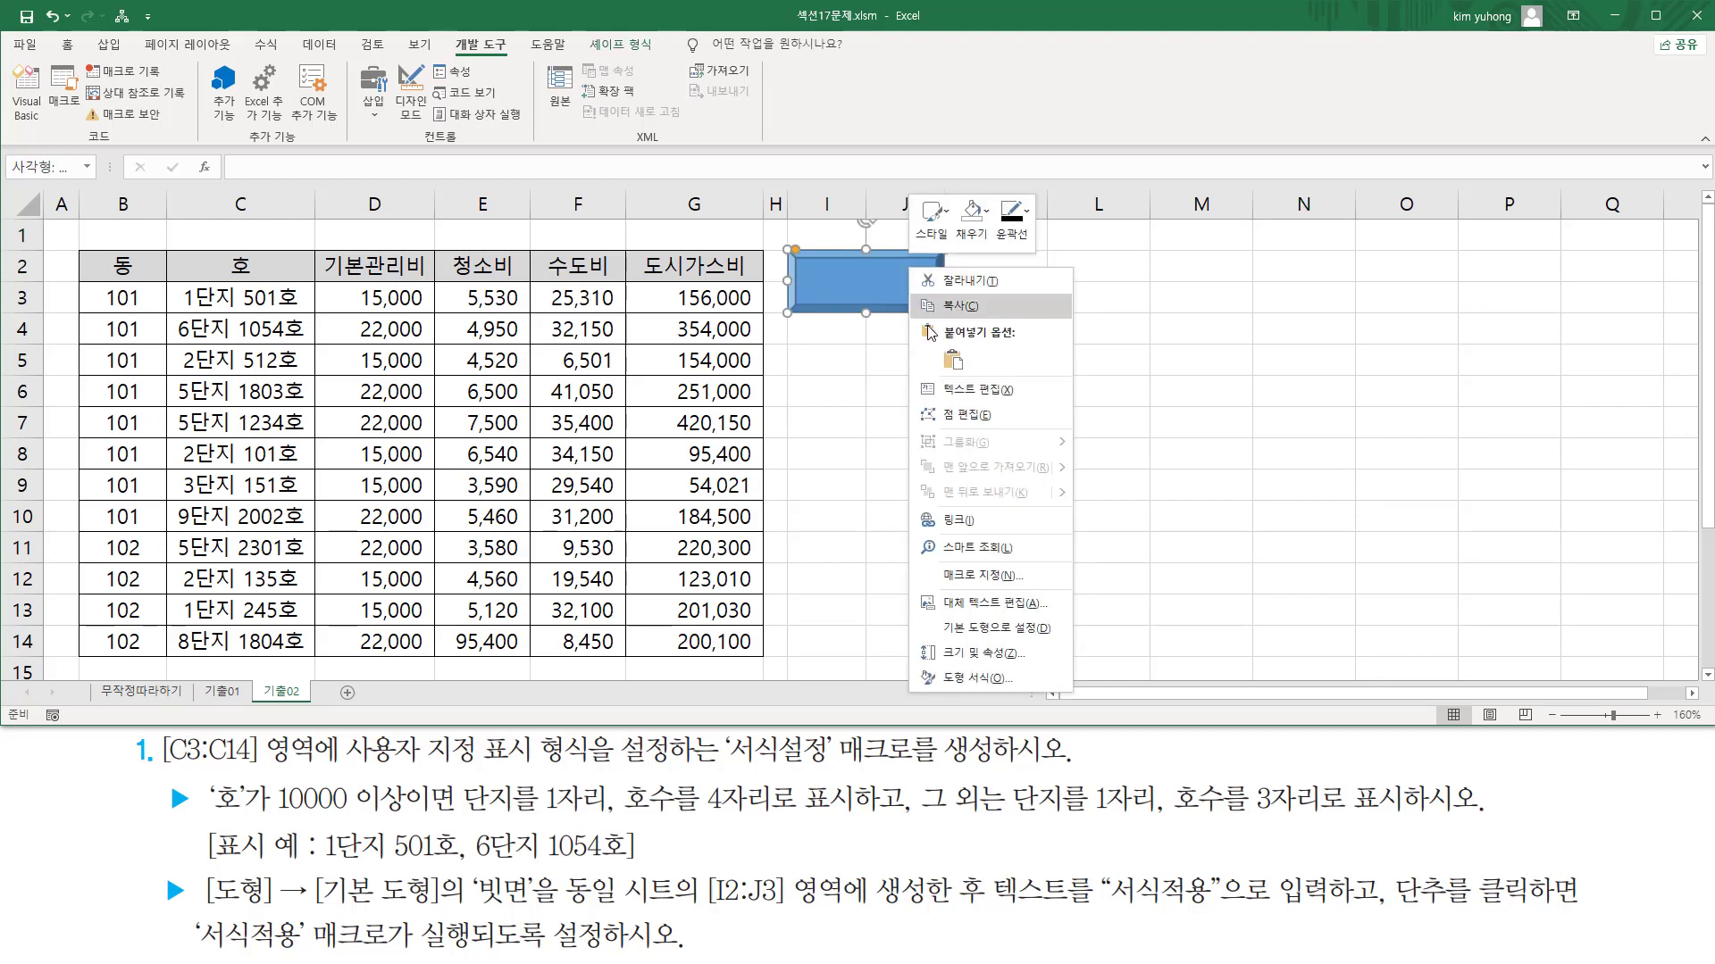
click(982, 390)
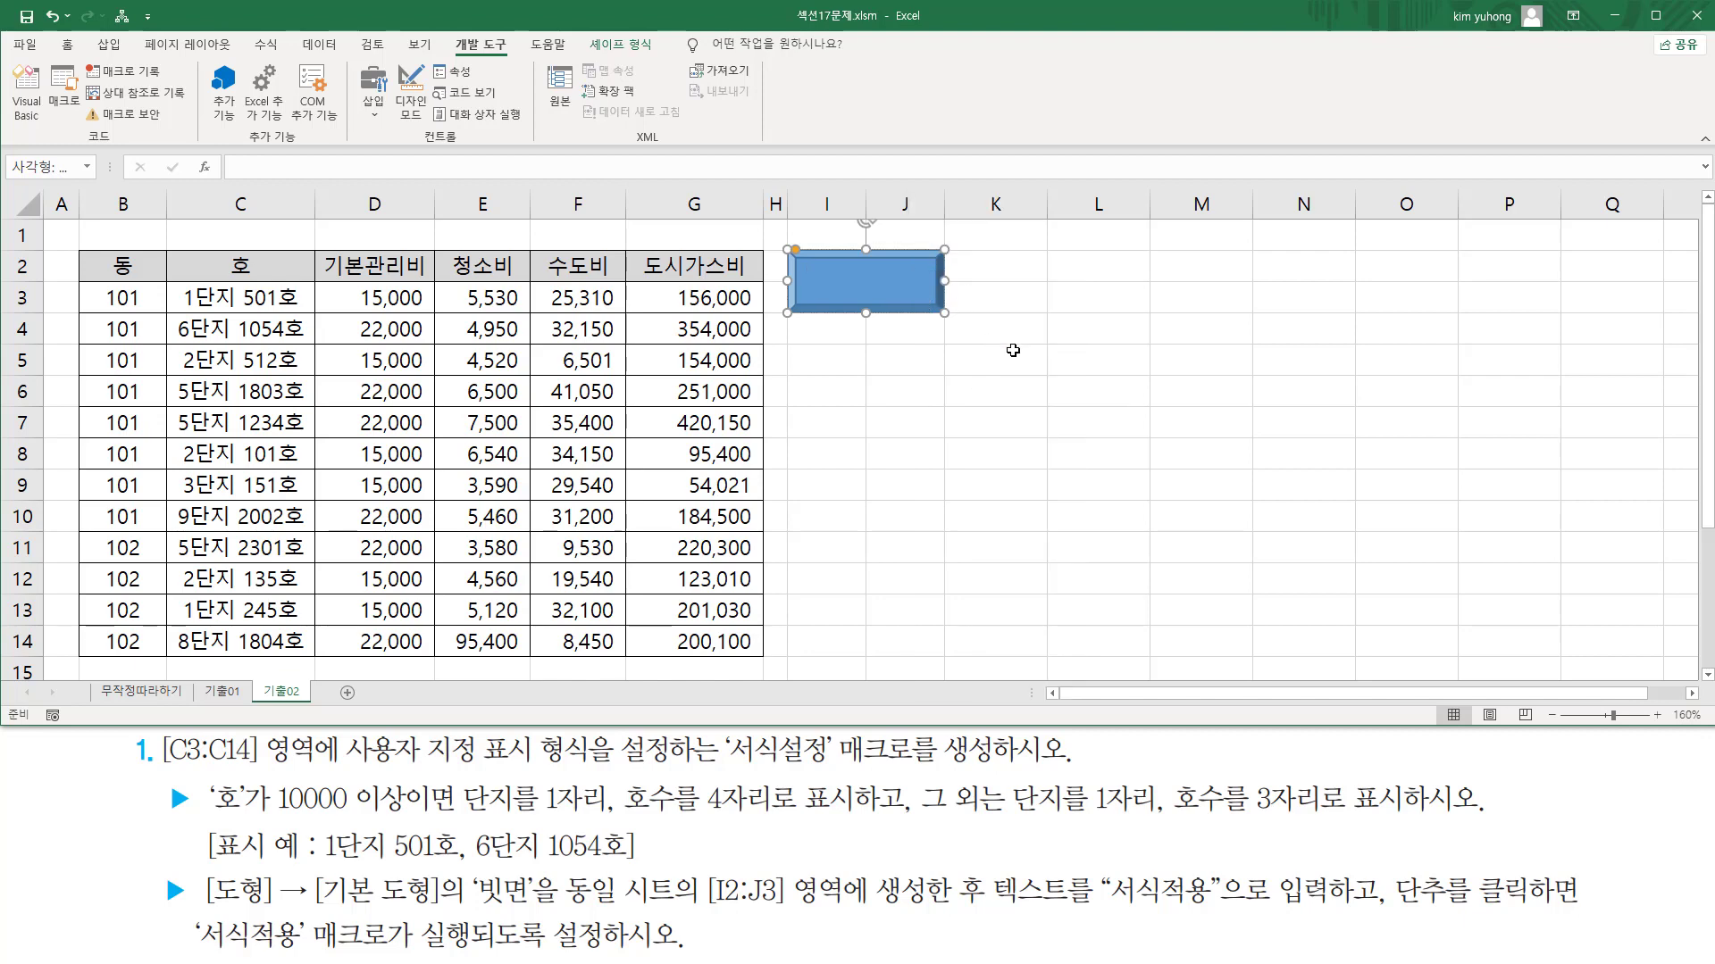
text(식적ㅇ)
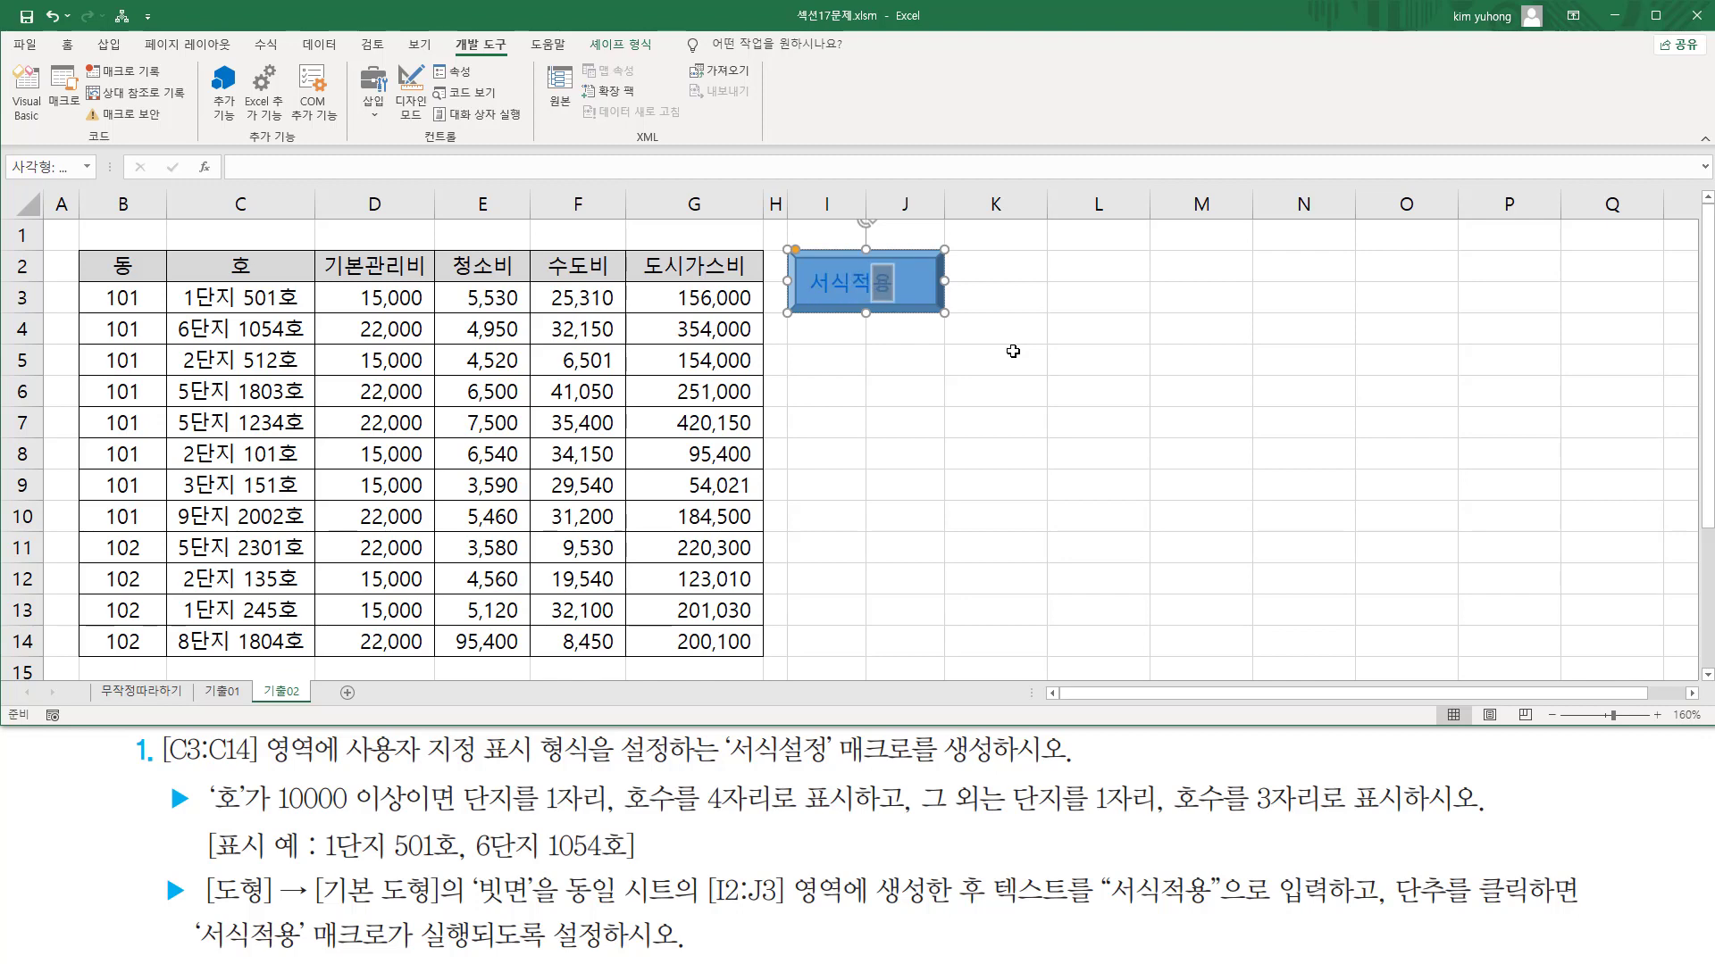
click(1292, 245)
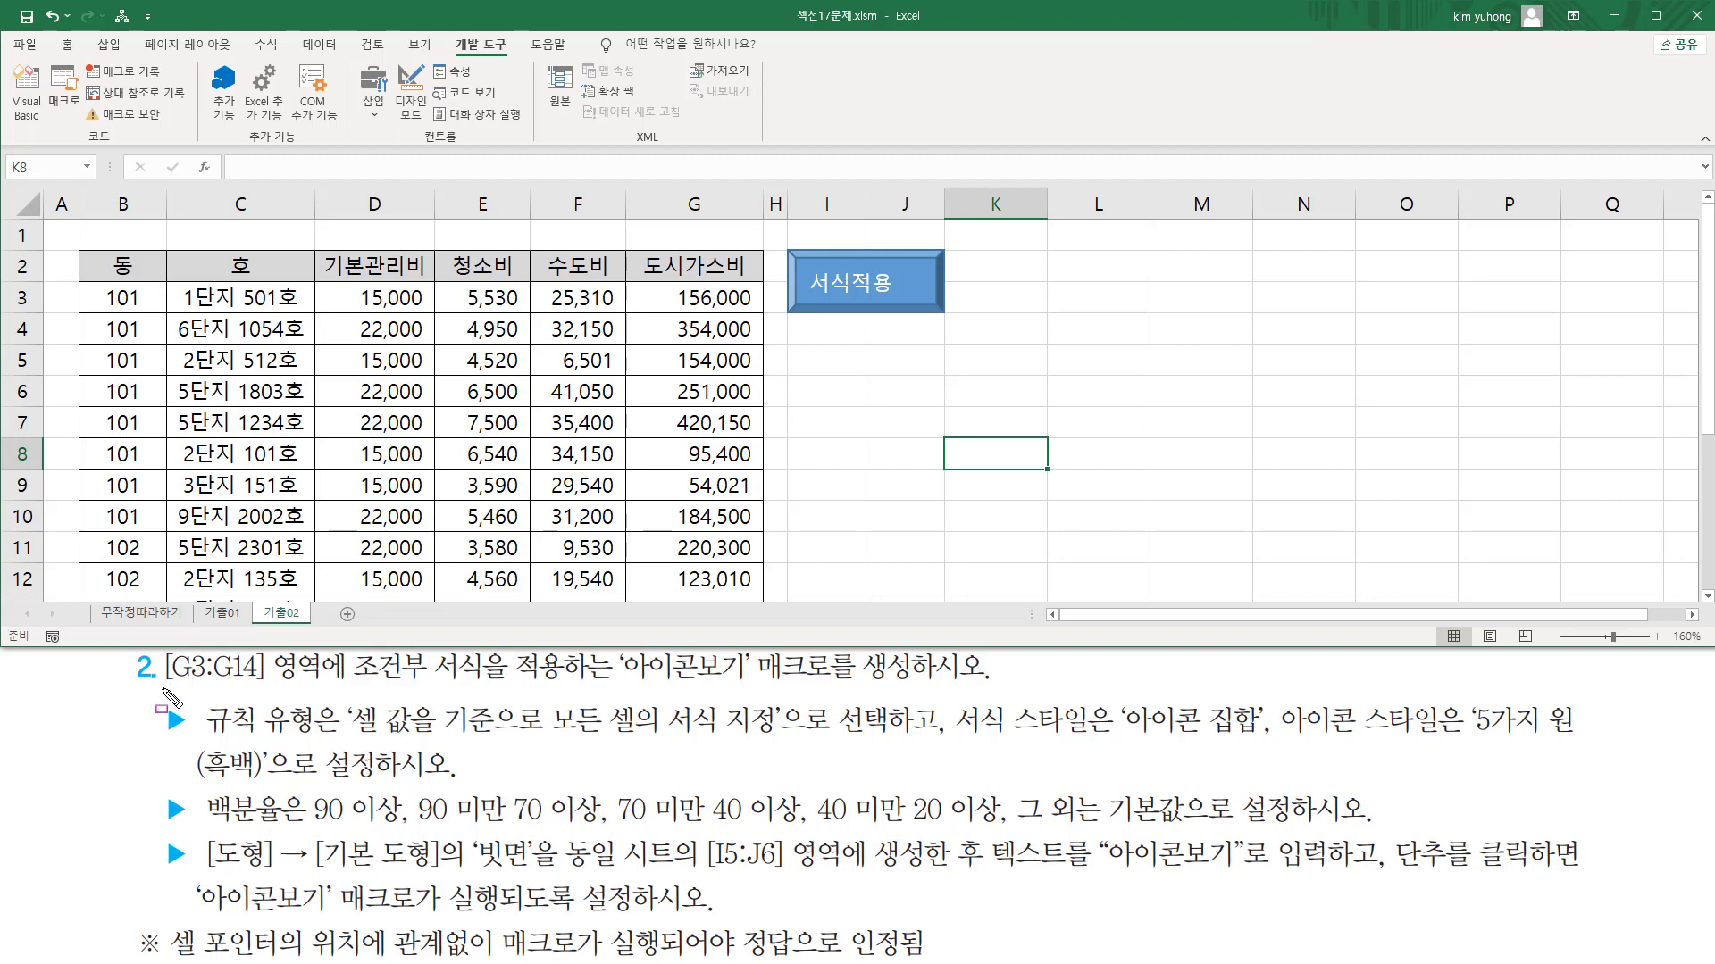
Examine range G3:G14 and the 아이콘보기 macro requirements for rule type, format style, icon style and percentage thresholds
mouse_move(162, 689)
mouse_down()
mouse_move(262, 689)
mouse_move(269, 653)
mouse_move(482, 688)
mouse_up()
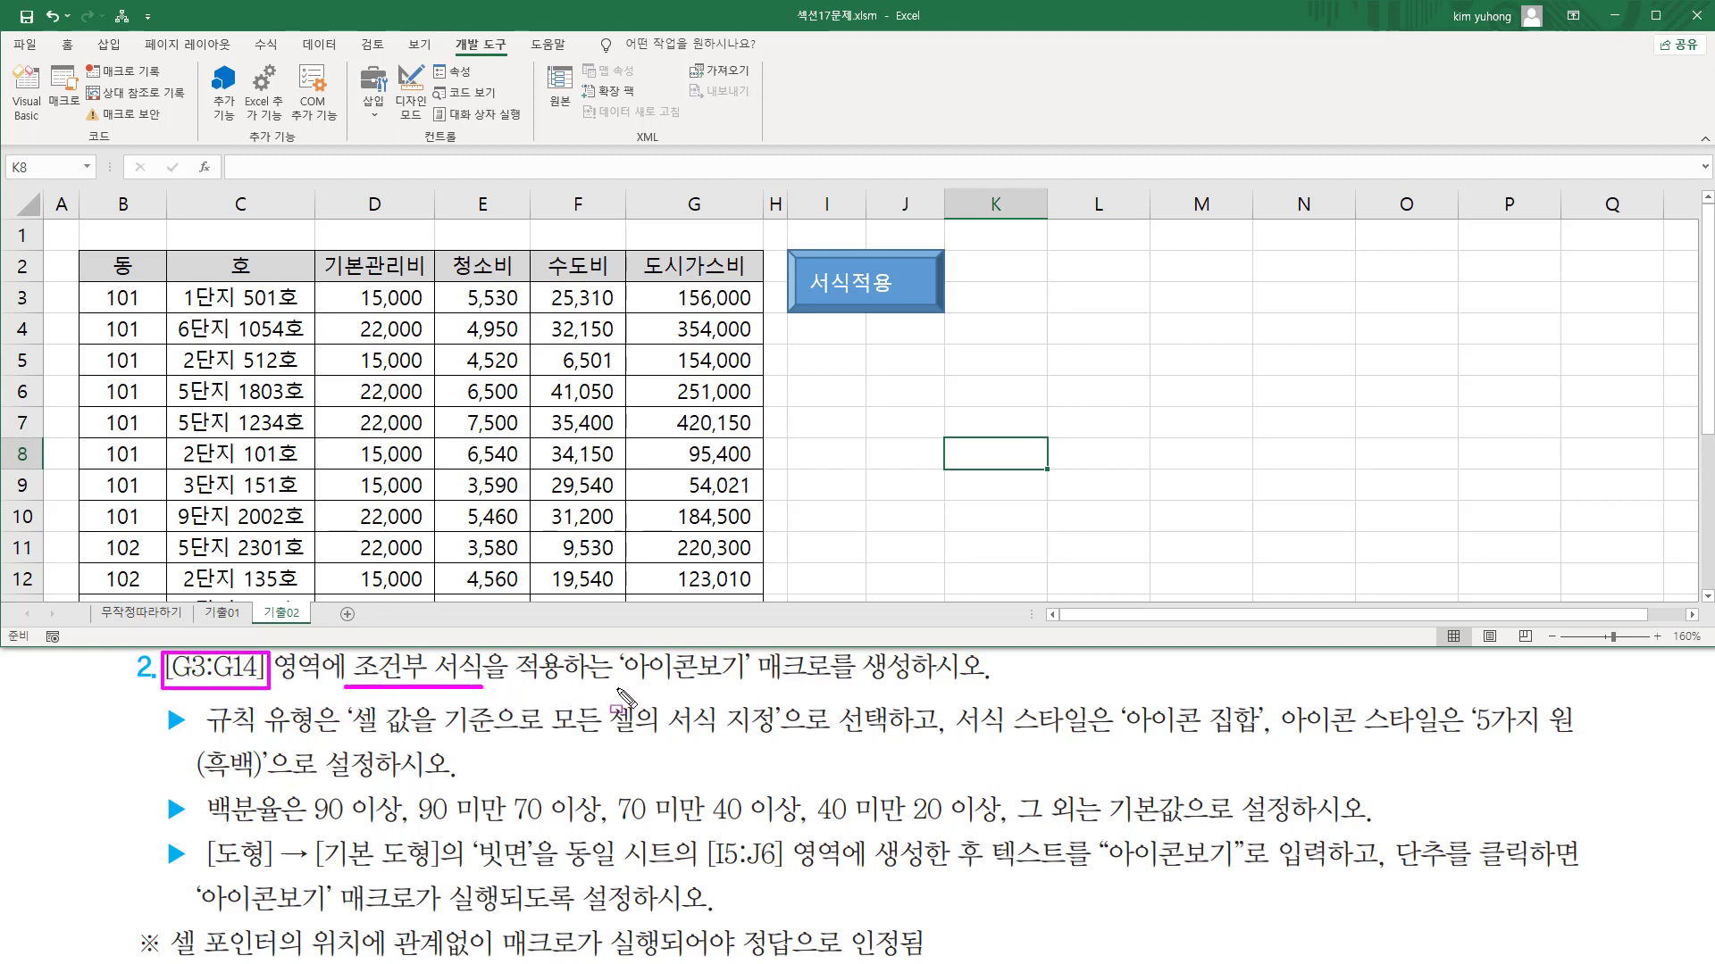
drag(612, 687, 925, 687)
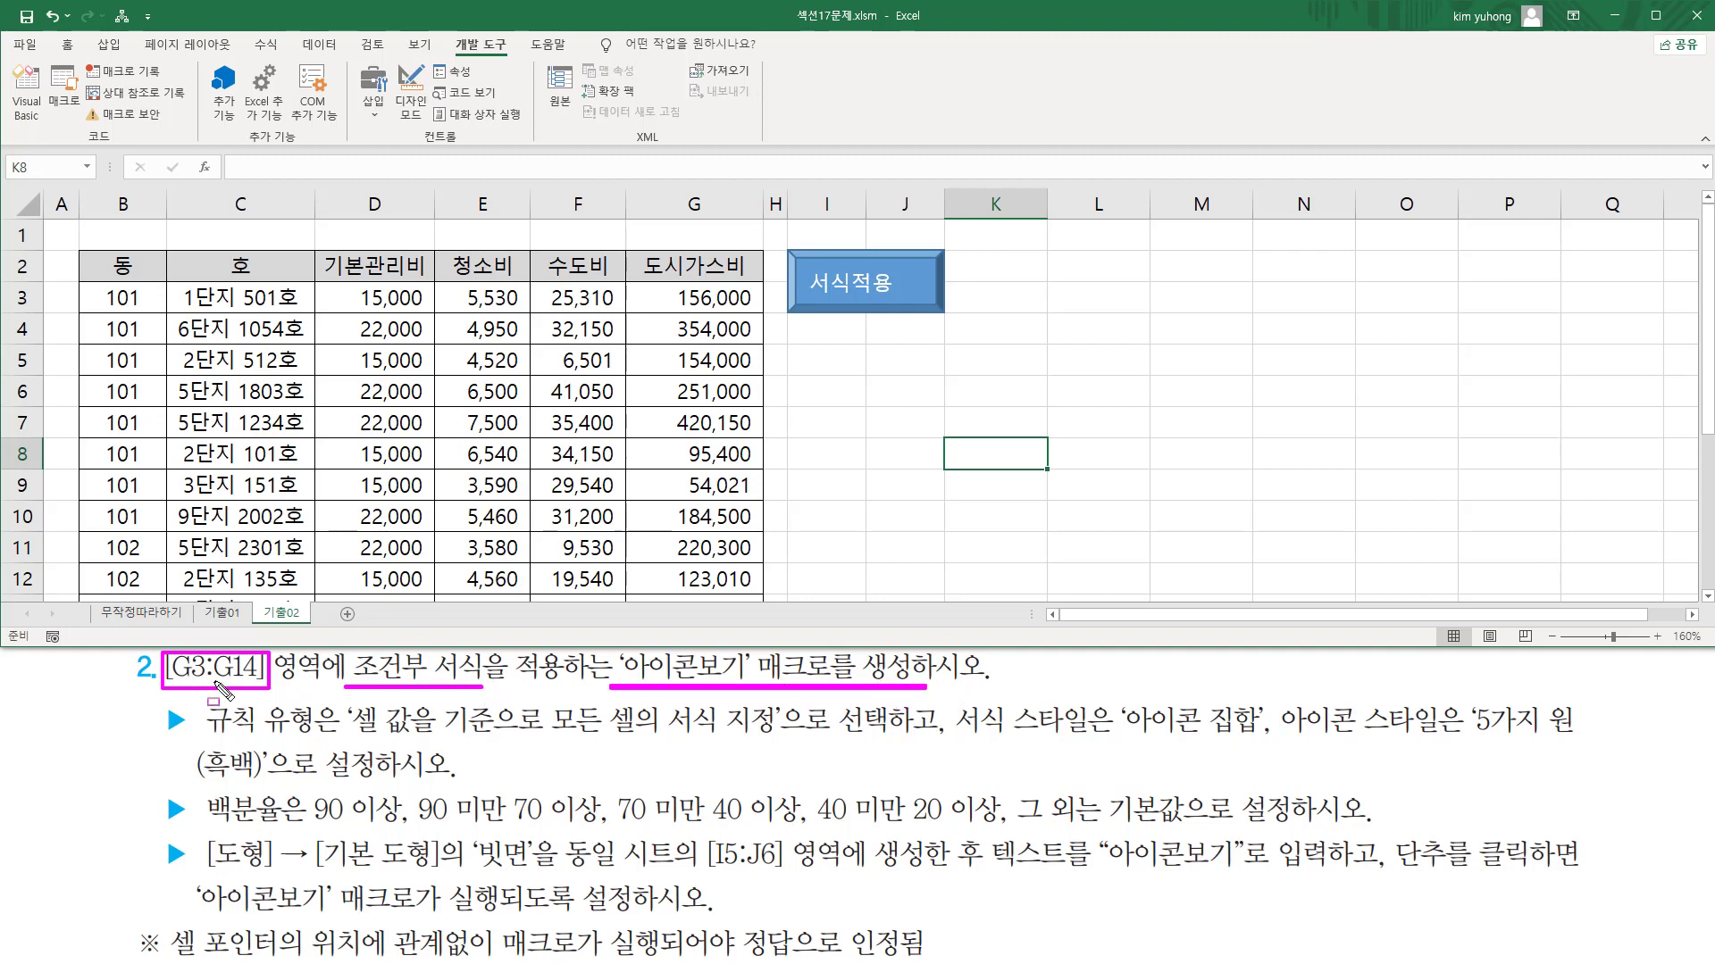
key(Escape)
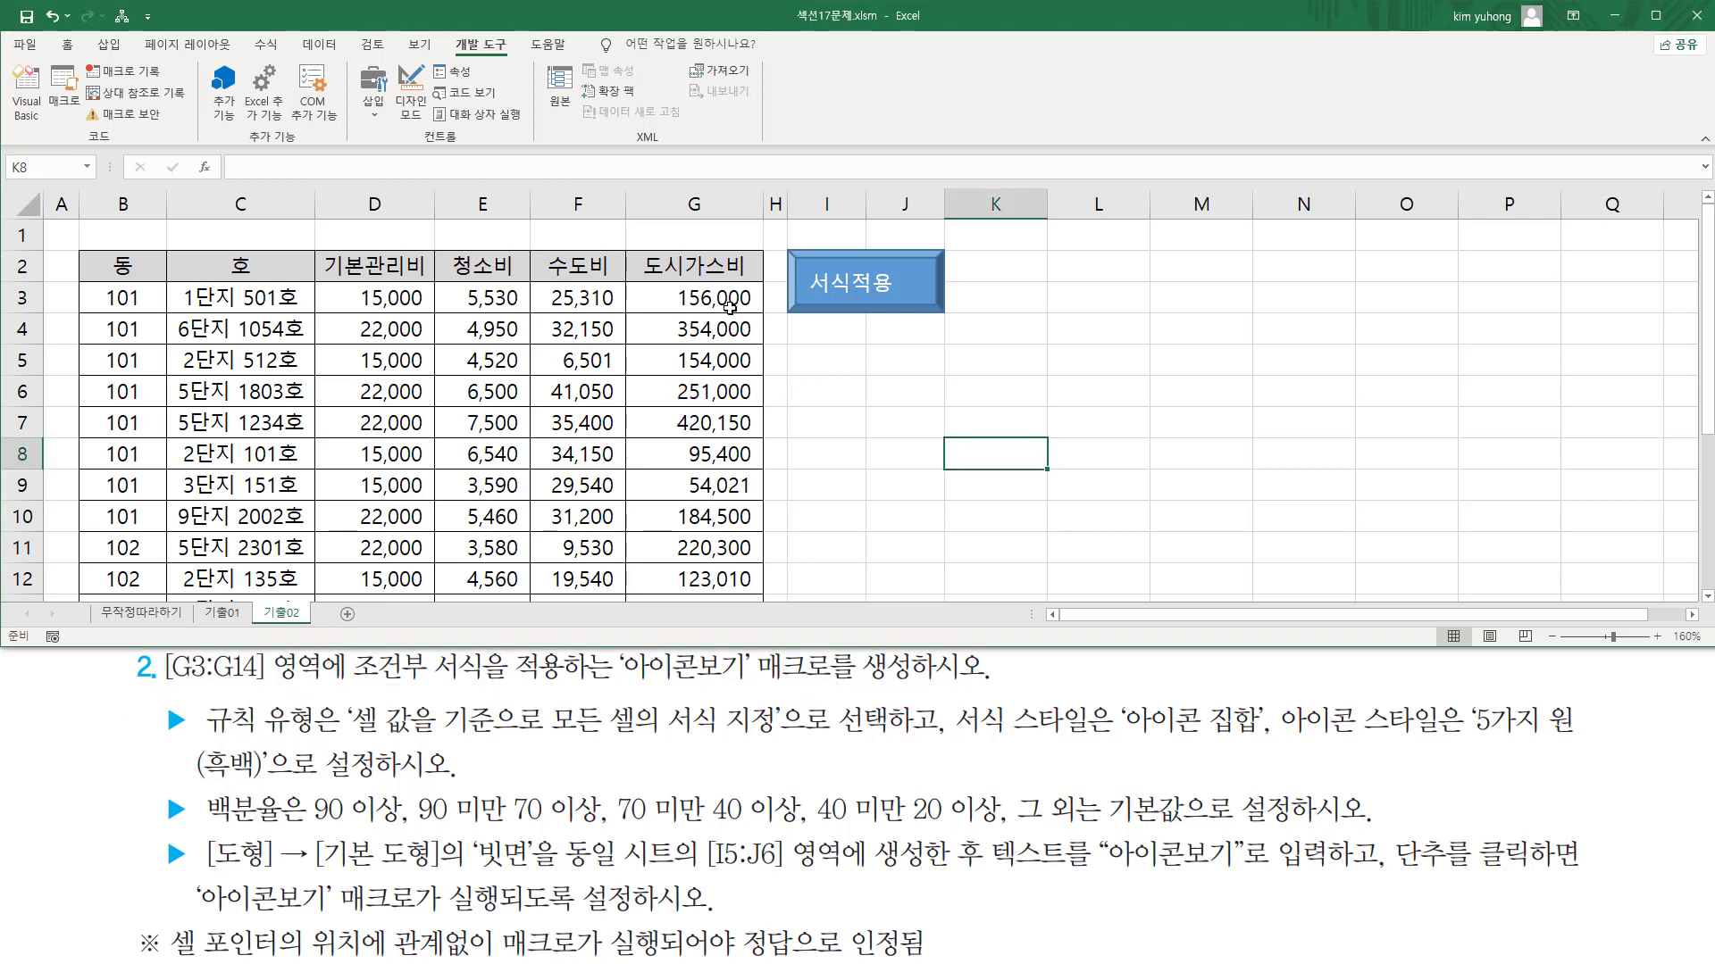
click(710, 302)
drag(717, 295, 707, 547)
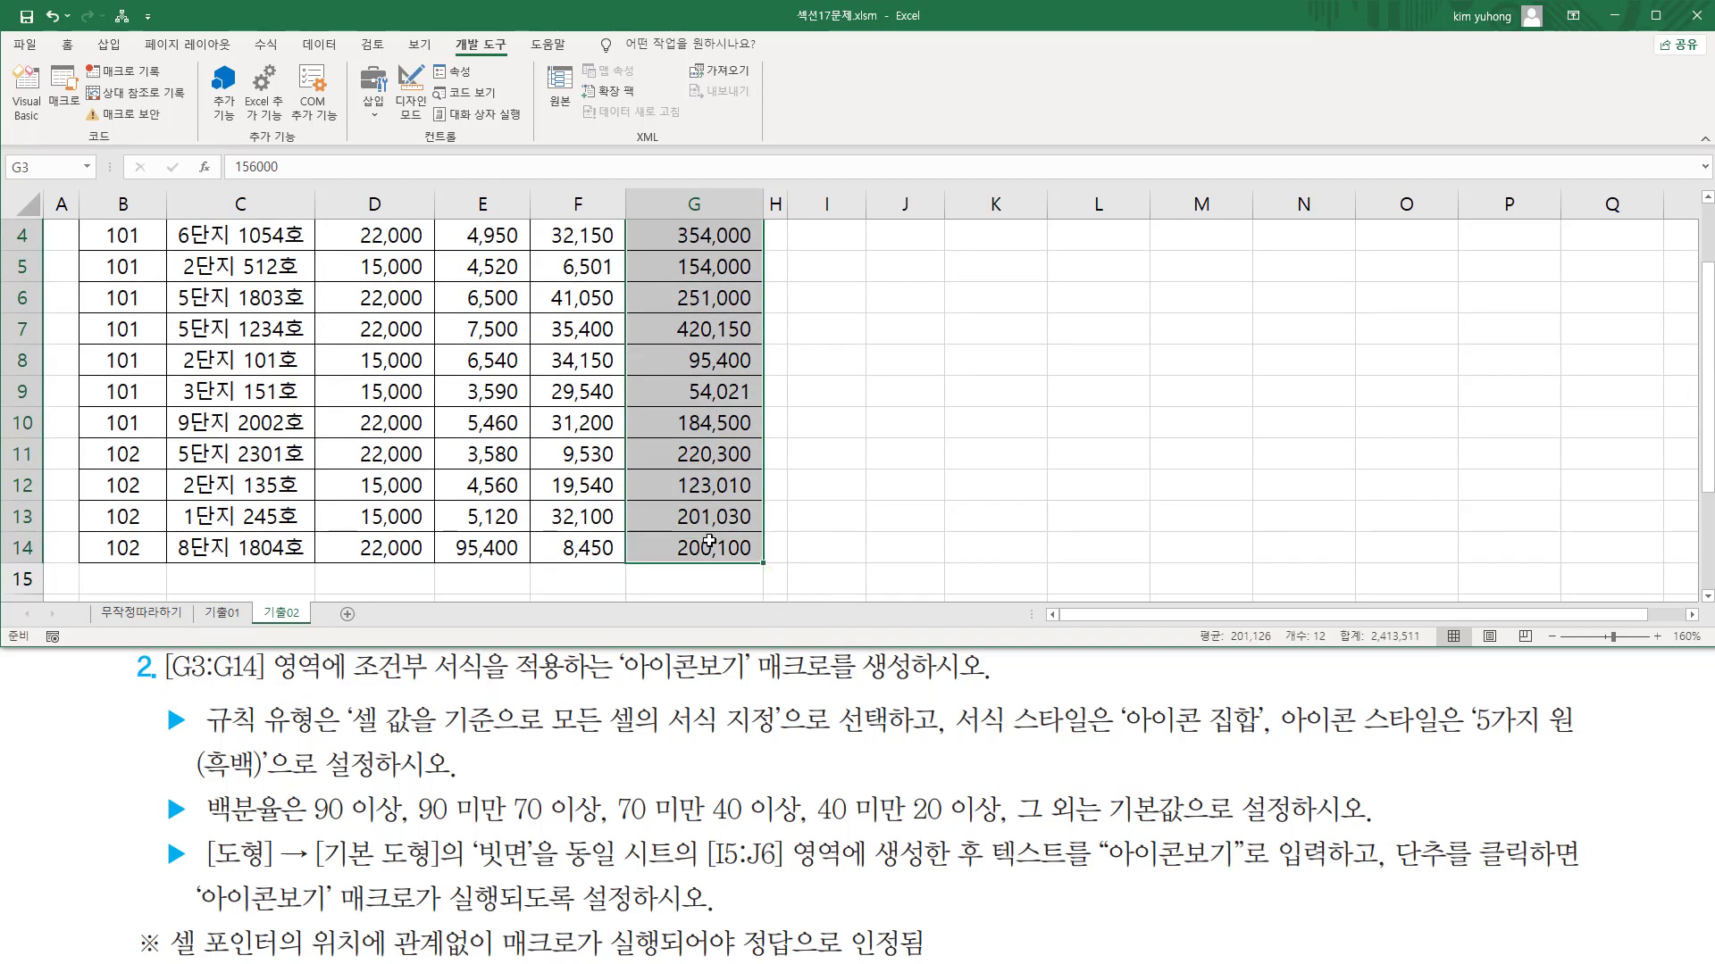
scroll(719, 384, up, 1)
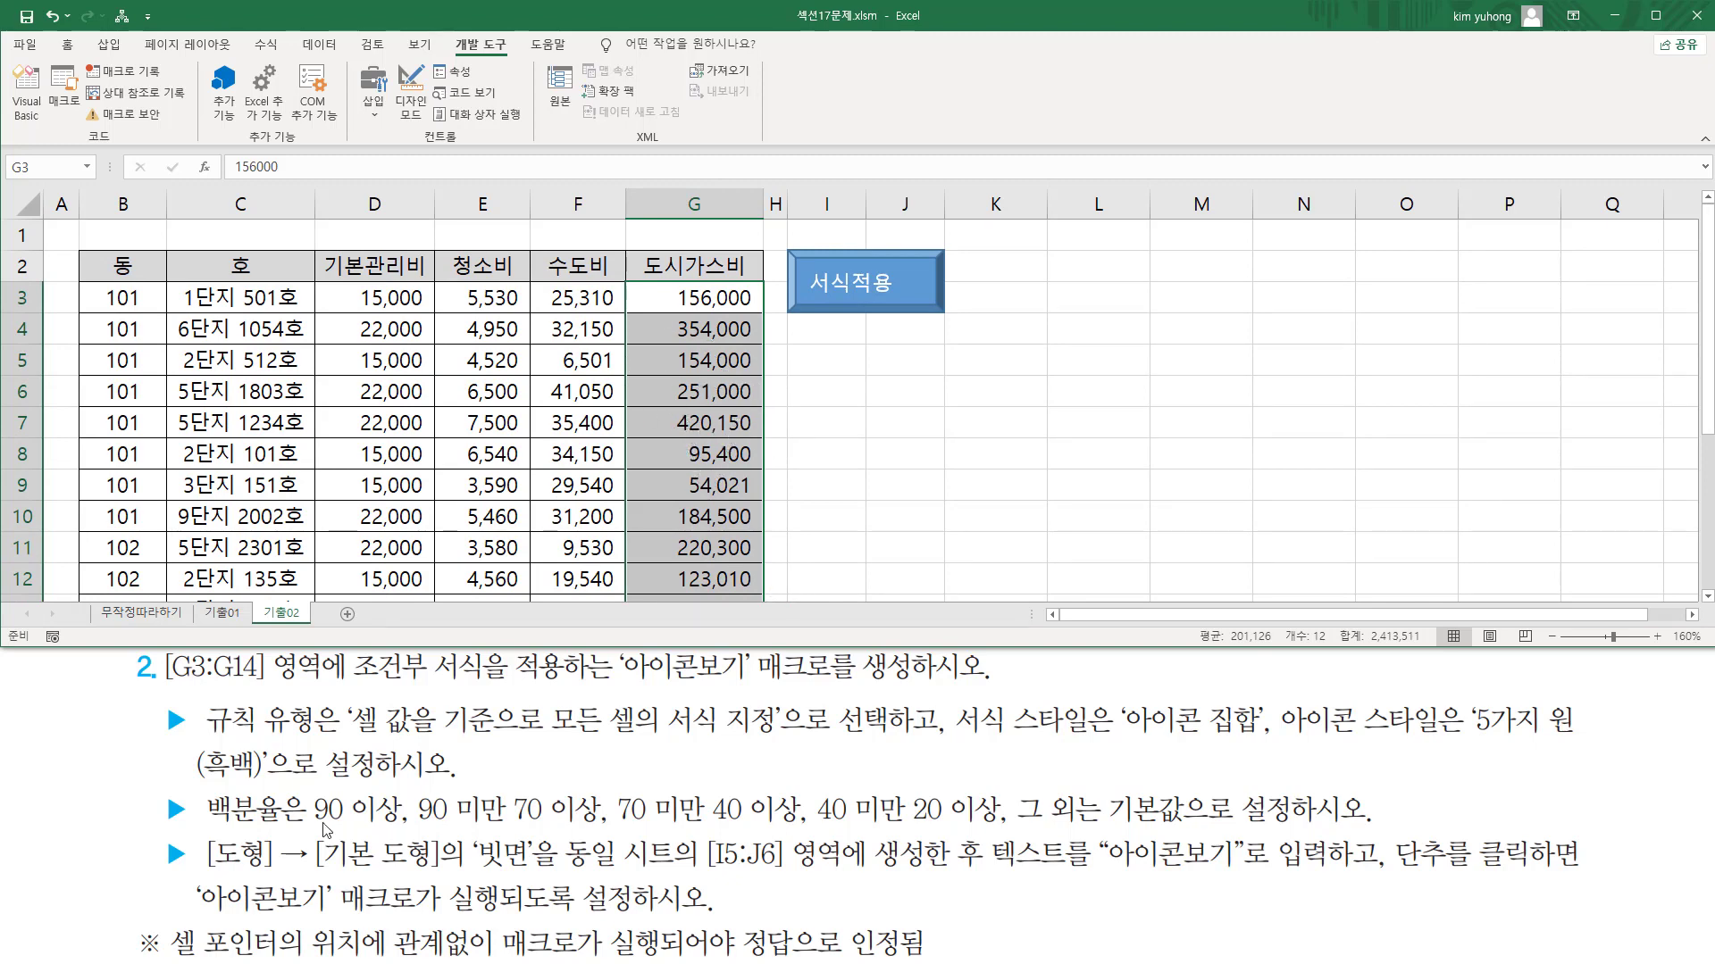
drag(202, 738, 787, 739)
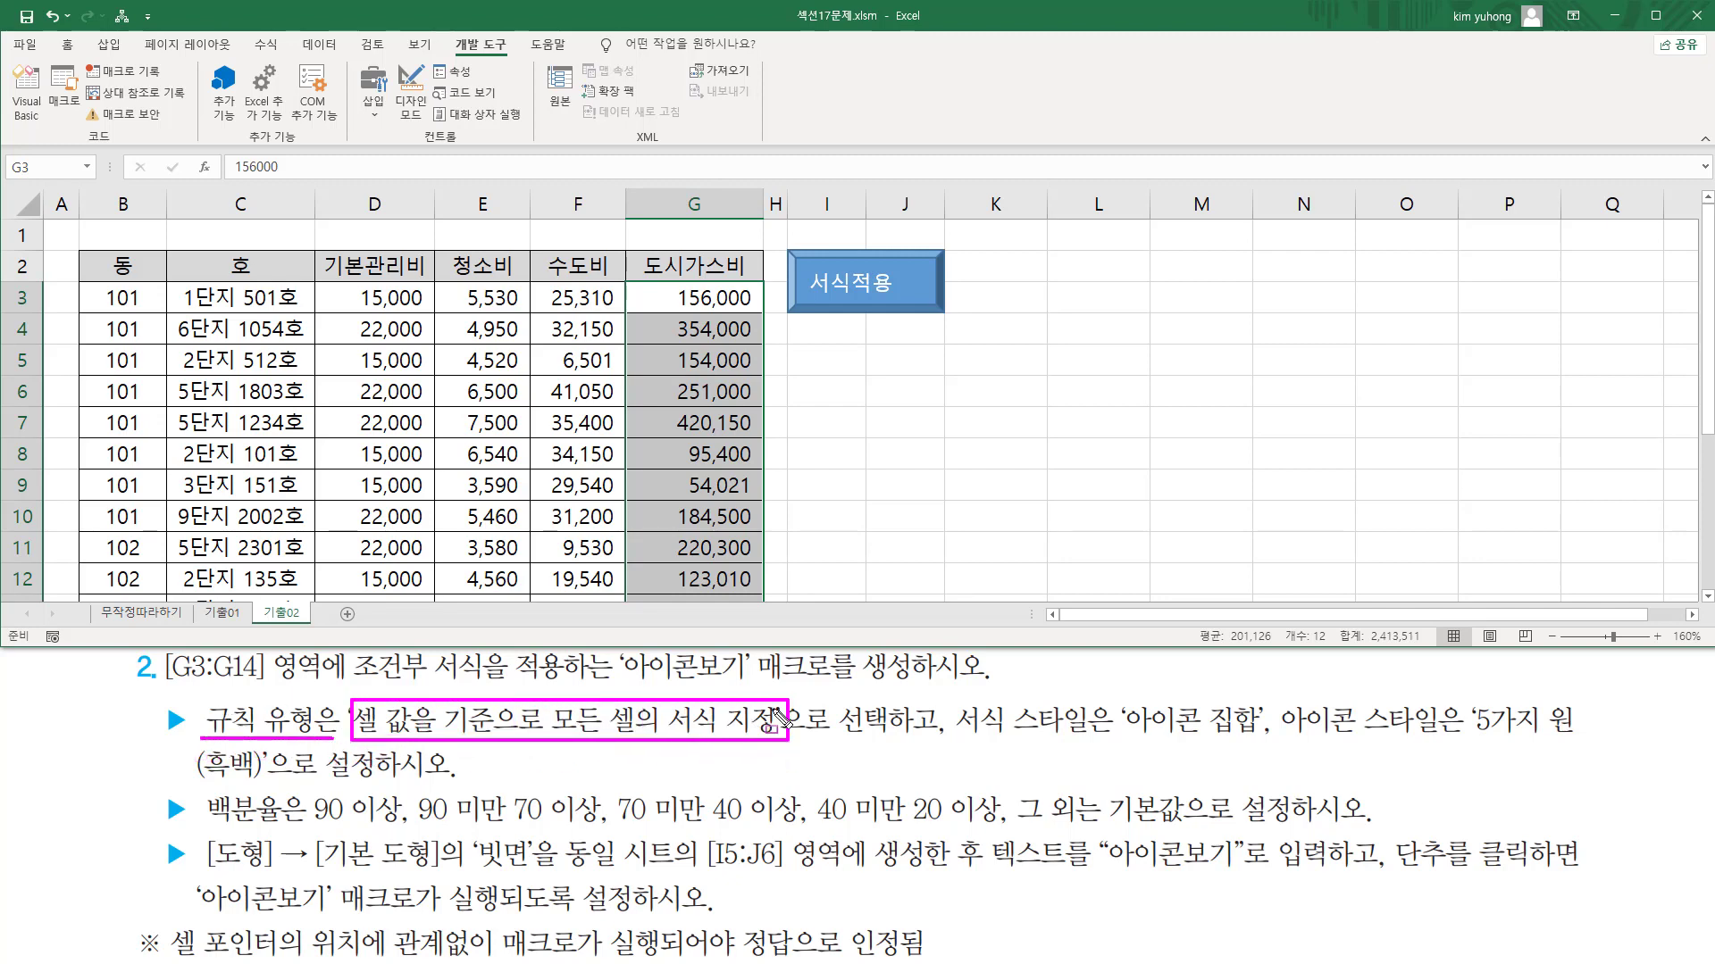
mouse_move(953, 737)
mouse_down()
mouse_move(1493, 724)
mouse_move(1596, 744)
mouse_up()
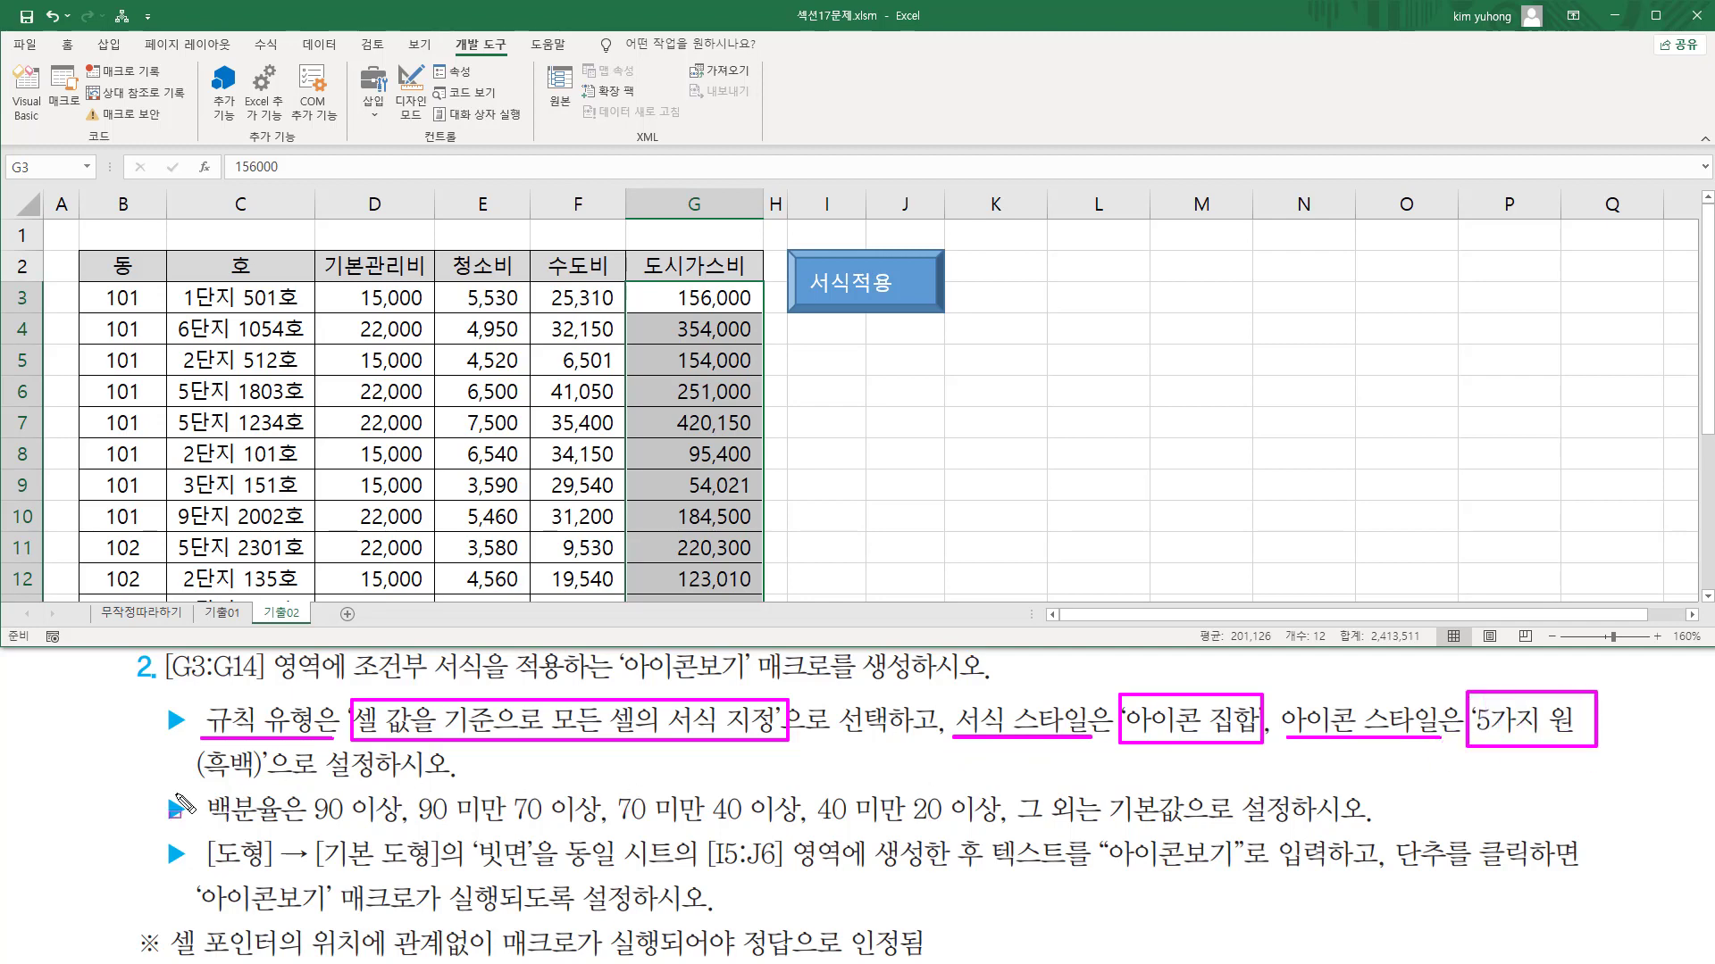
mouse_move(182, 785)
mouse_down()
mouse_move(264, 786)
mouse_move(181, 744)
mouse_move(181, 785)
mouse_up()
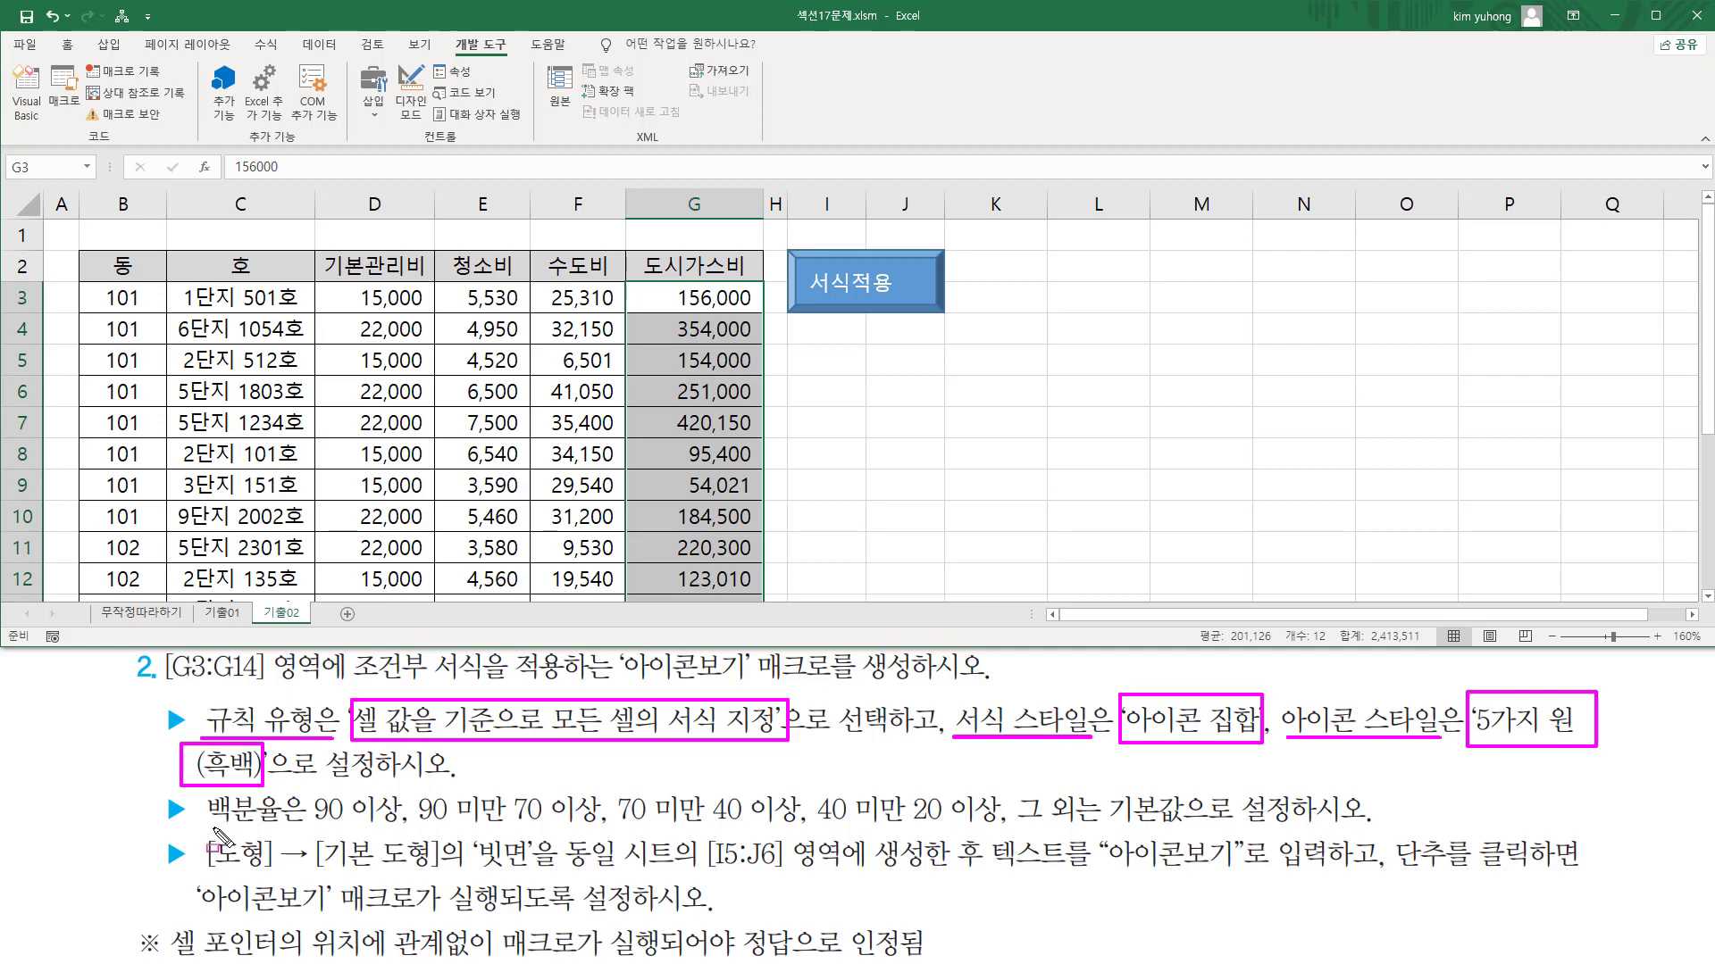
drag(206, 826, 1100, 830)
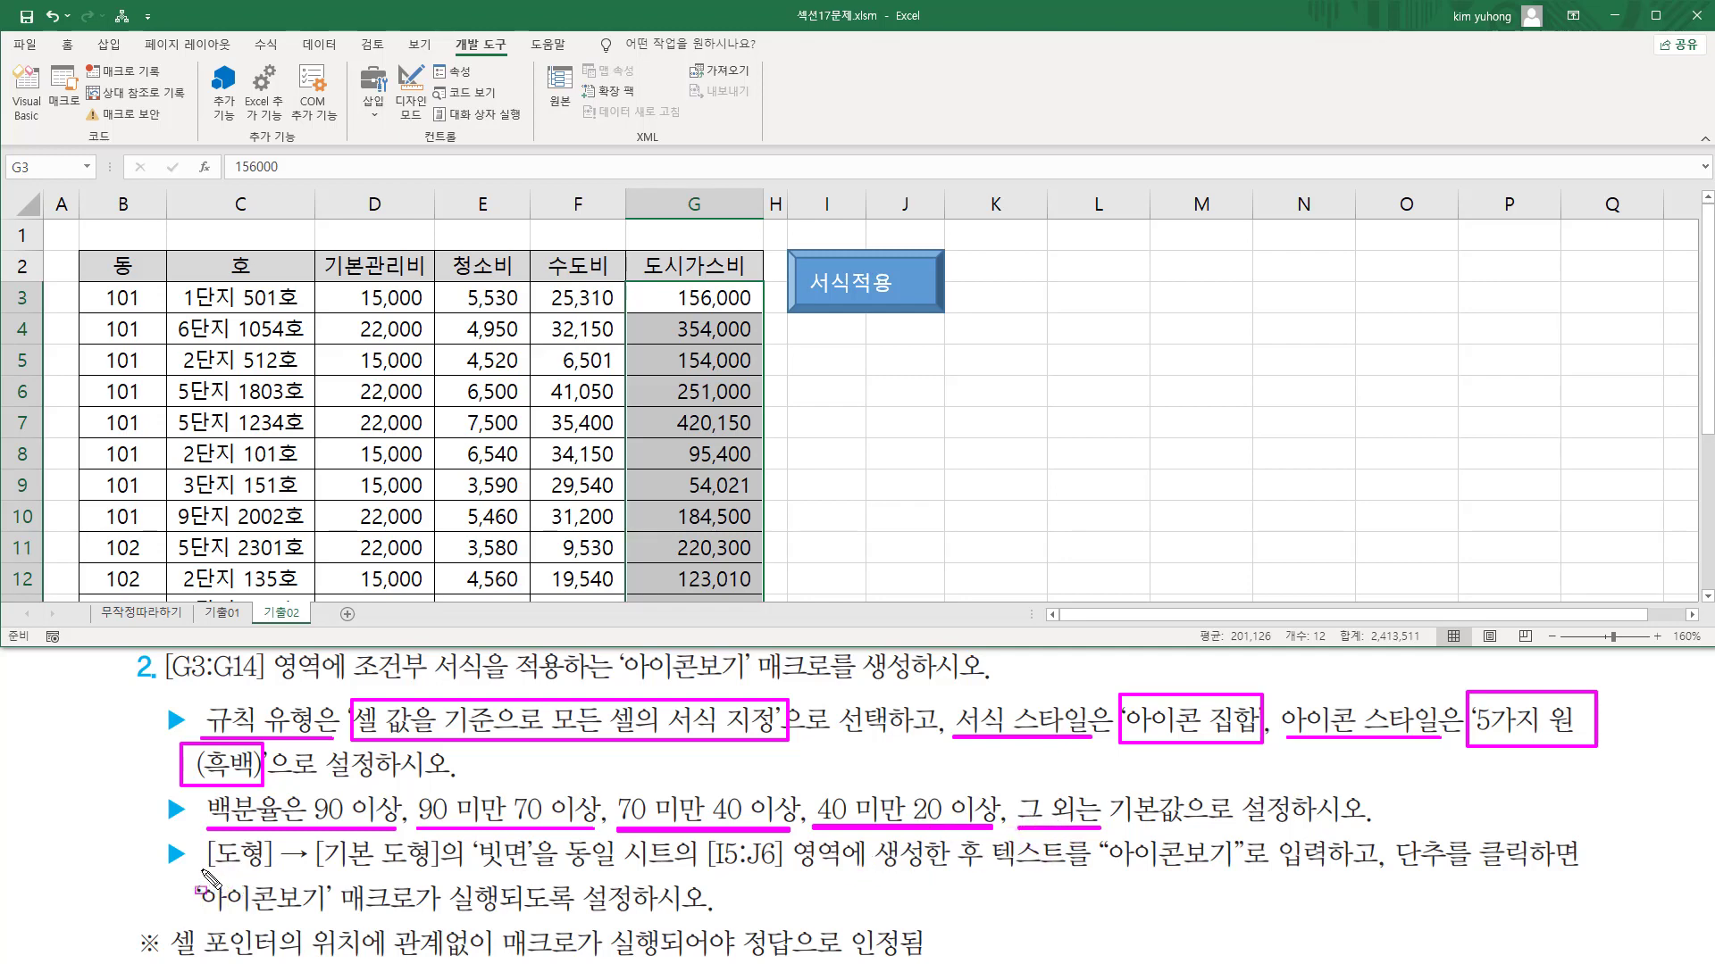
Read the requirements for the 빗면 shape over I5:J6, its text 아이콘보기 and its macro link
drag(205, 865, 541, 879)
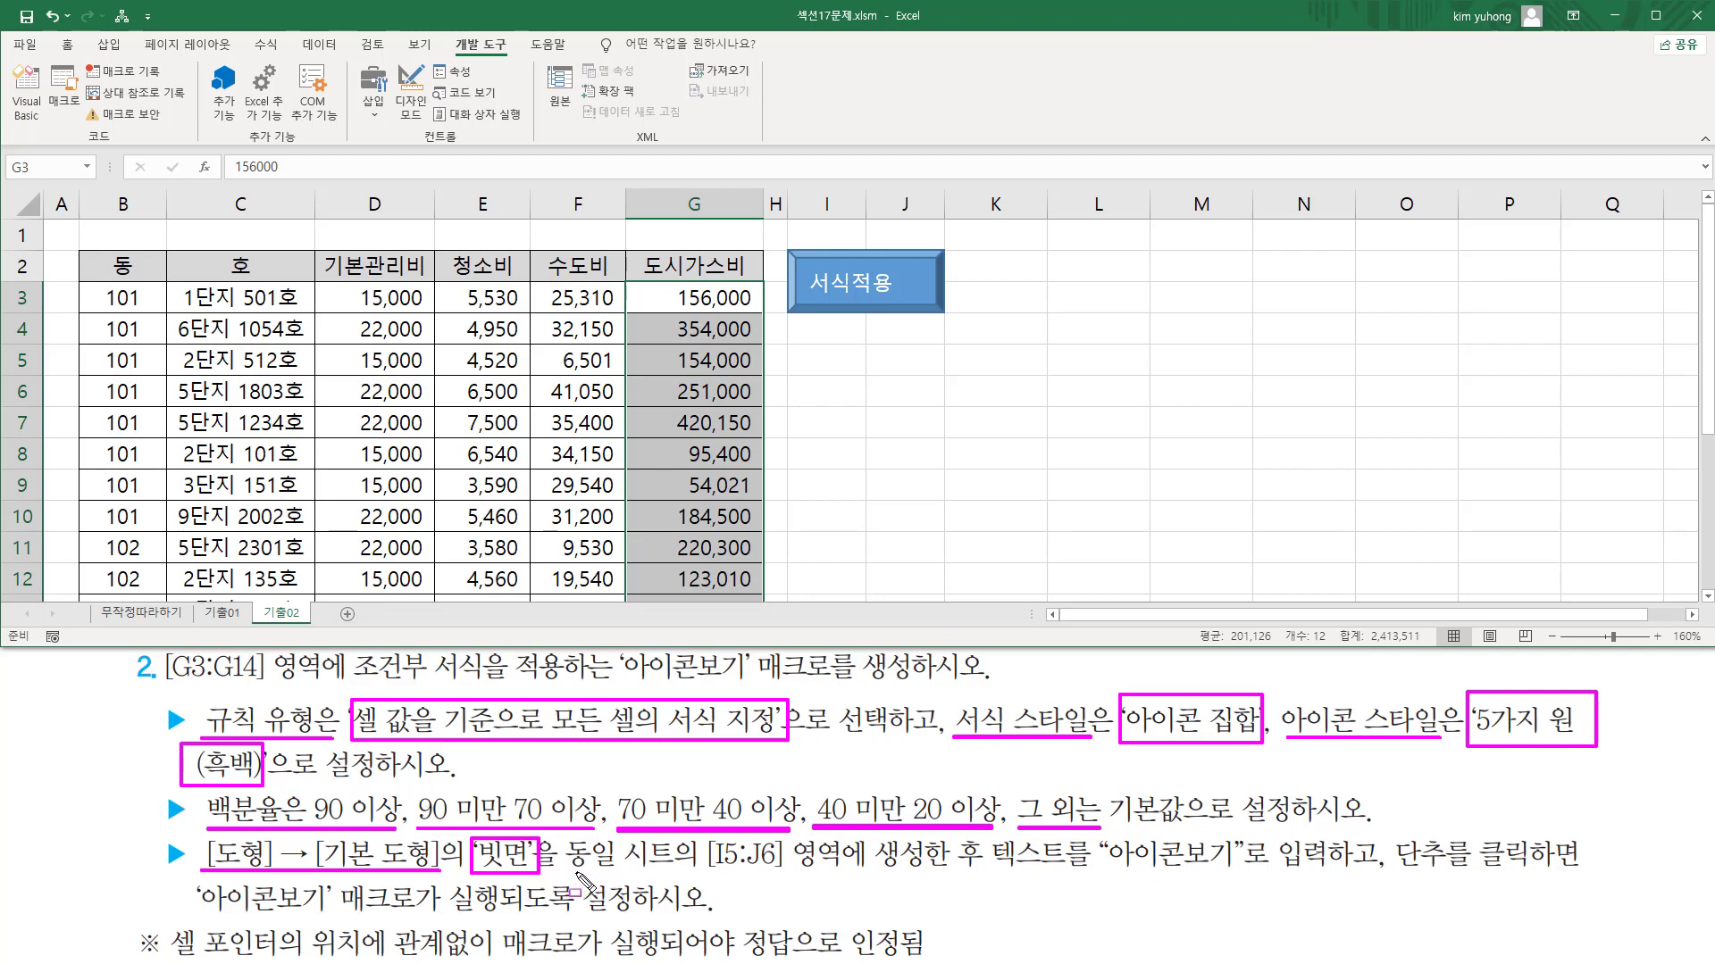
drag(699, 871, 978, 876)
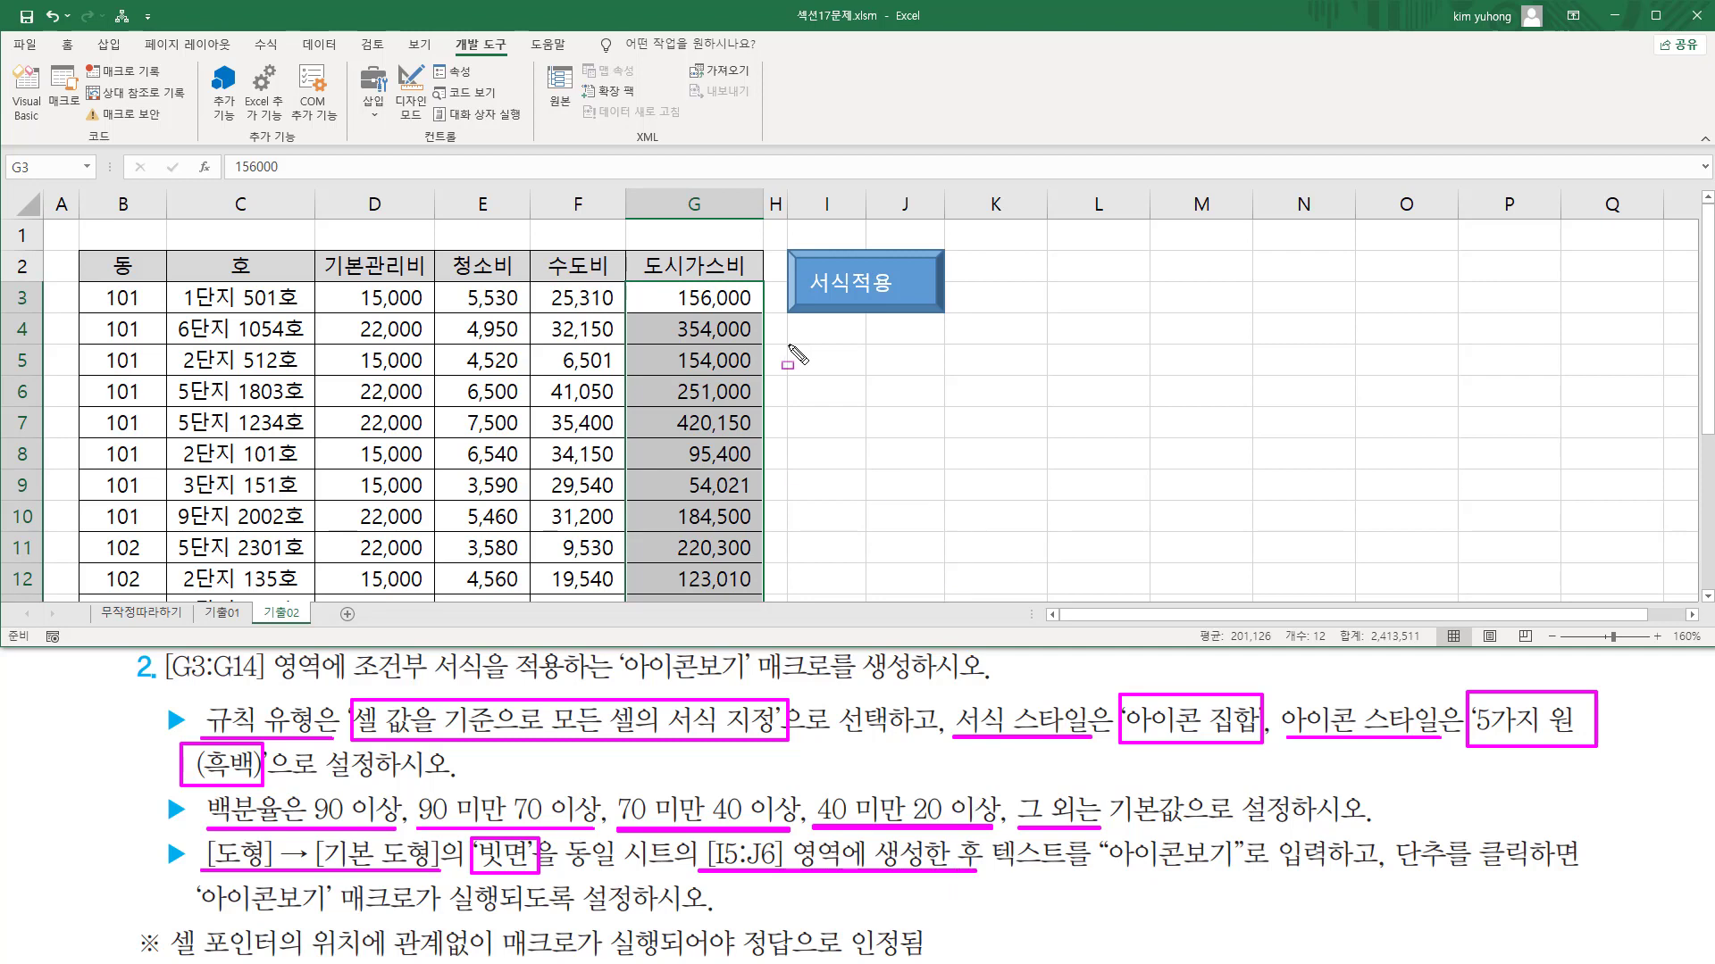
mouse_move(787, 342)
mouse_down()
mouse_move(907, 409)
mouse_move(942, 404)
mouse_up()
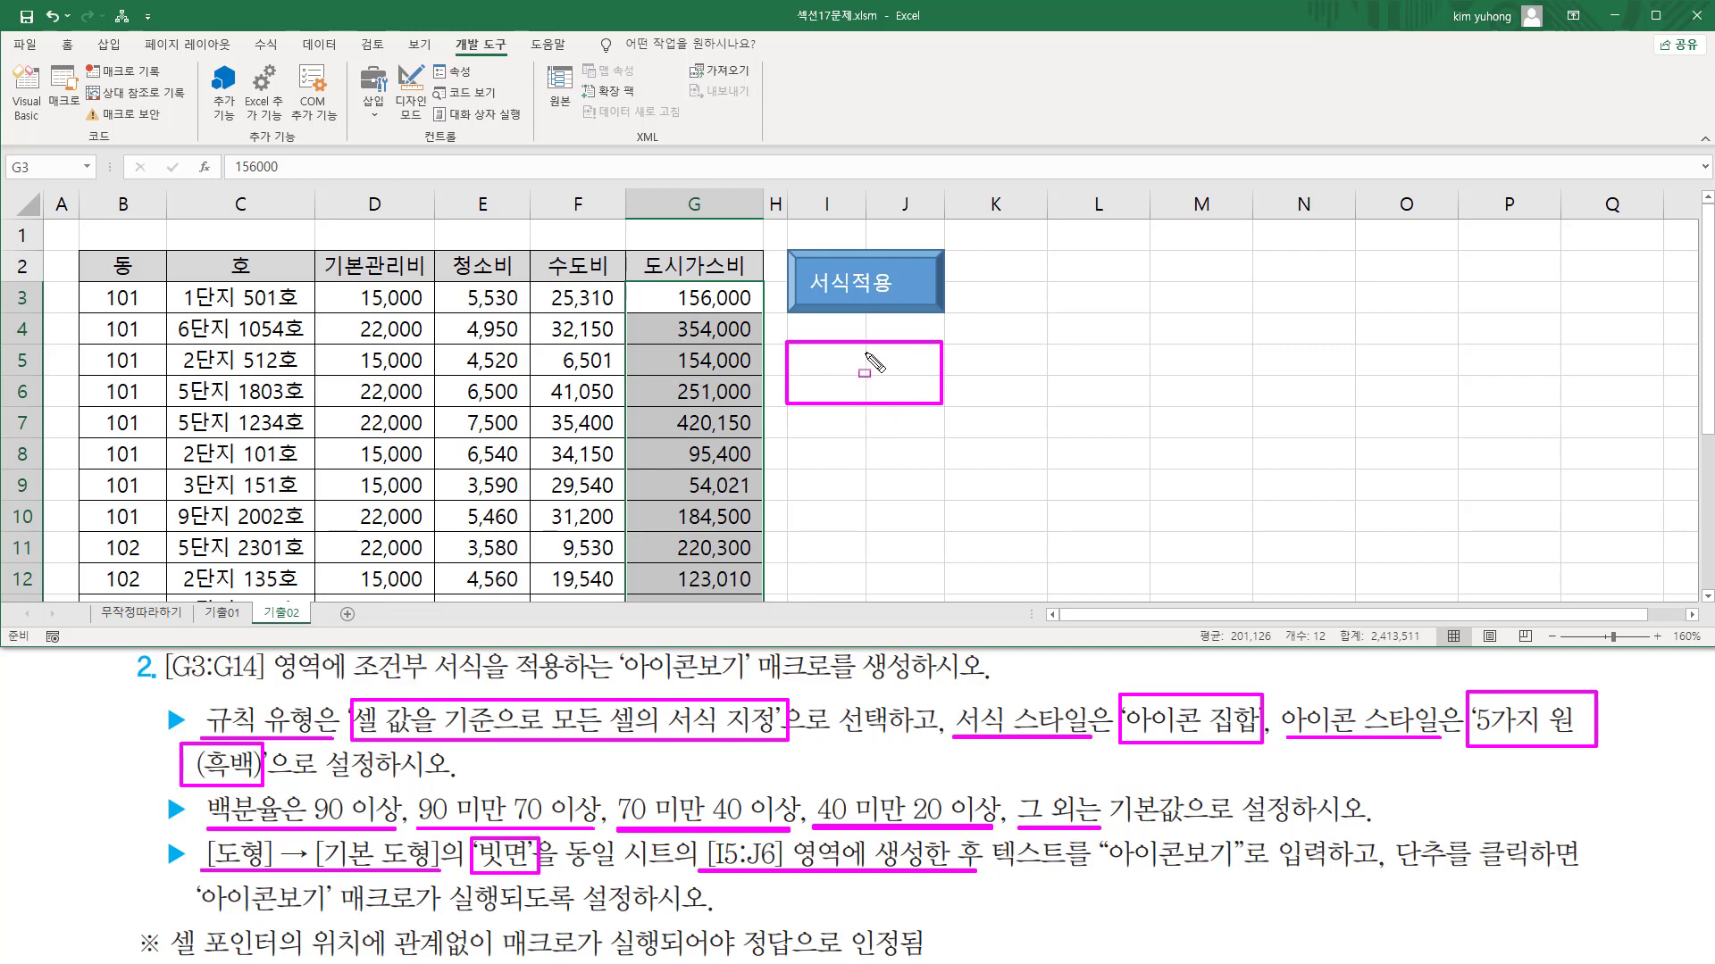
drag(994, 874, 1559, 875)
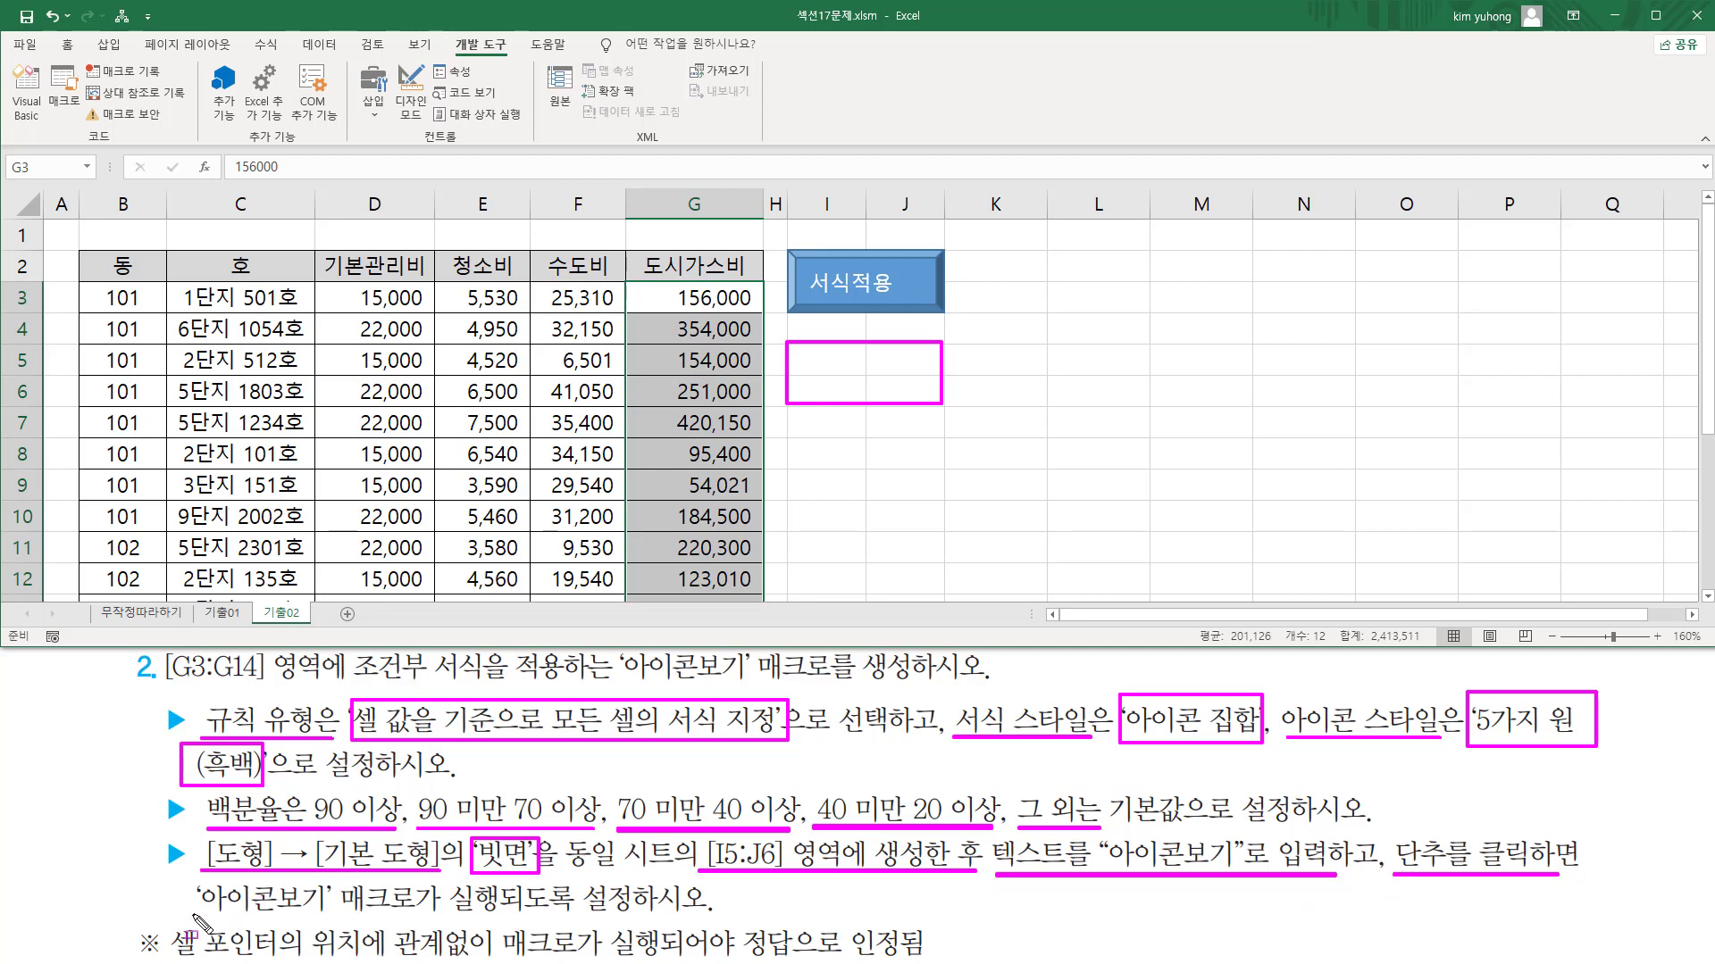
drag(192, 917, 701, 918)
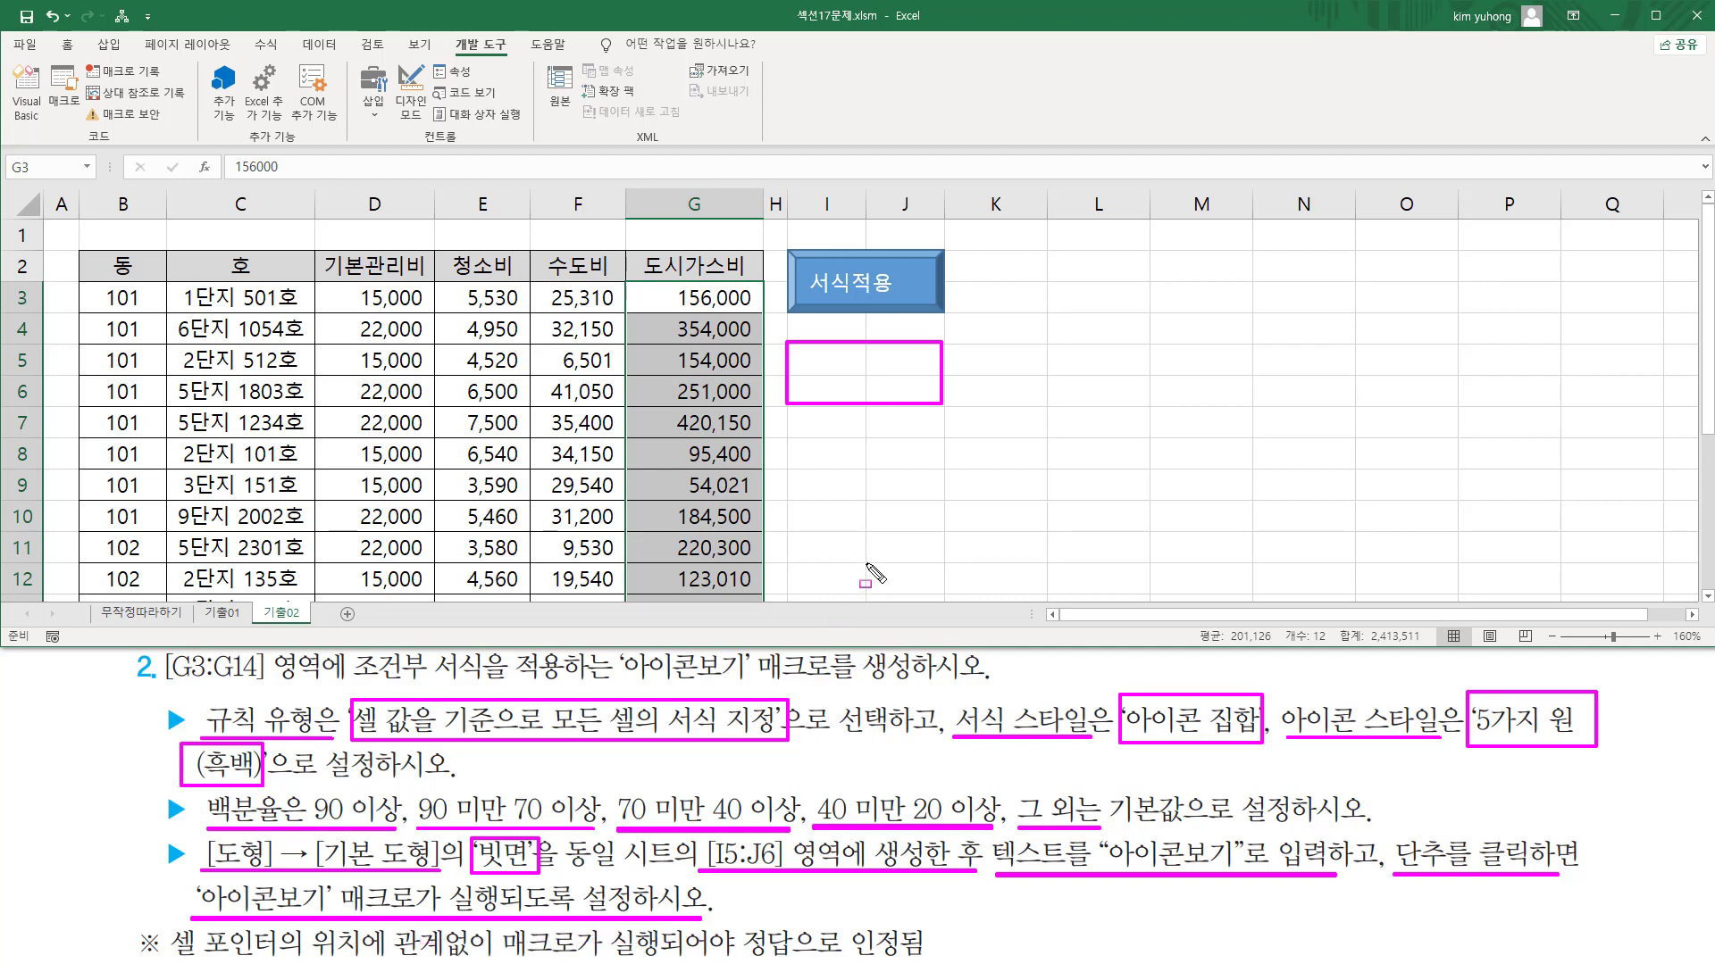
key(Escape)
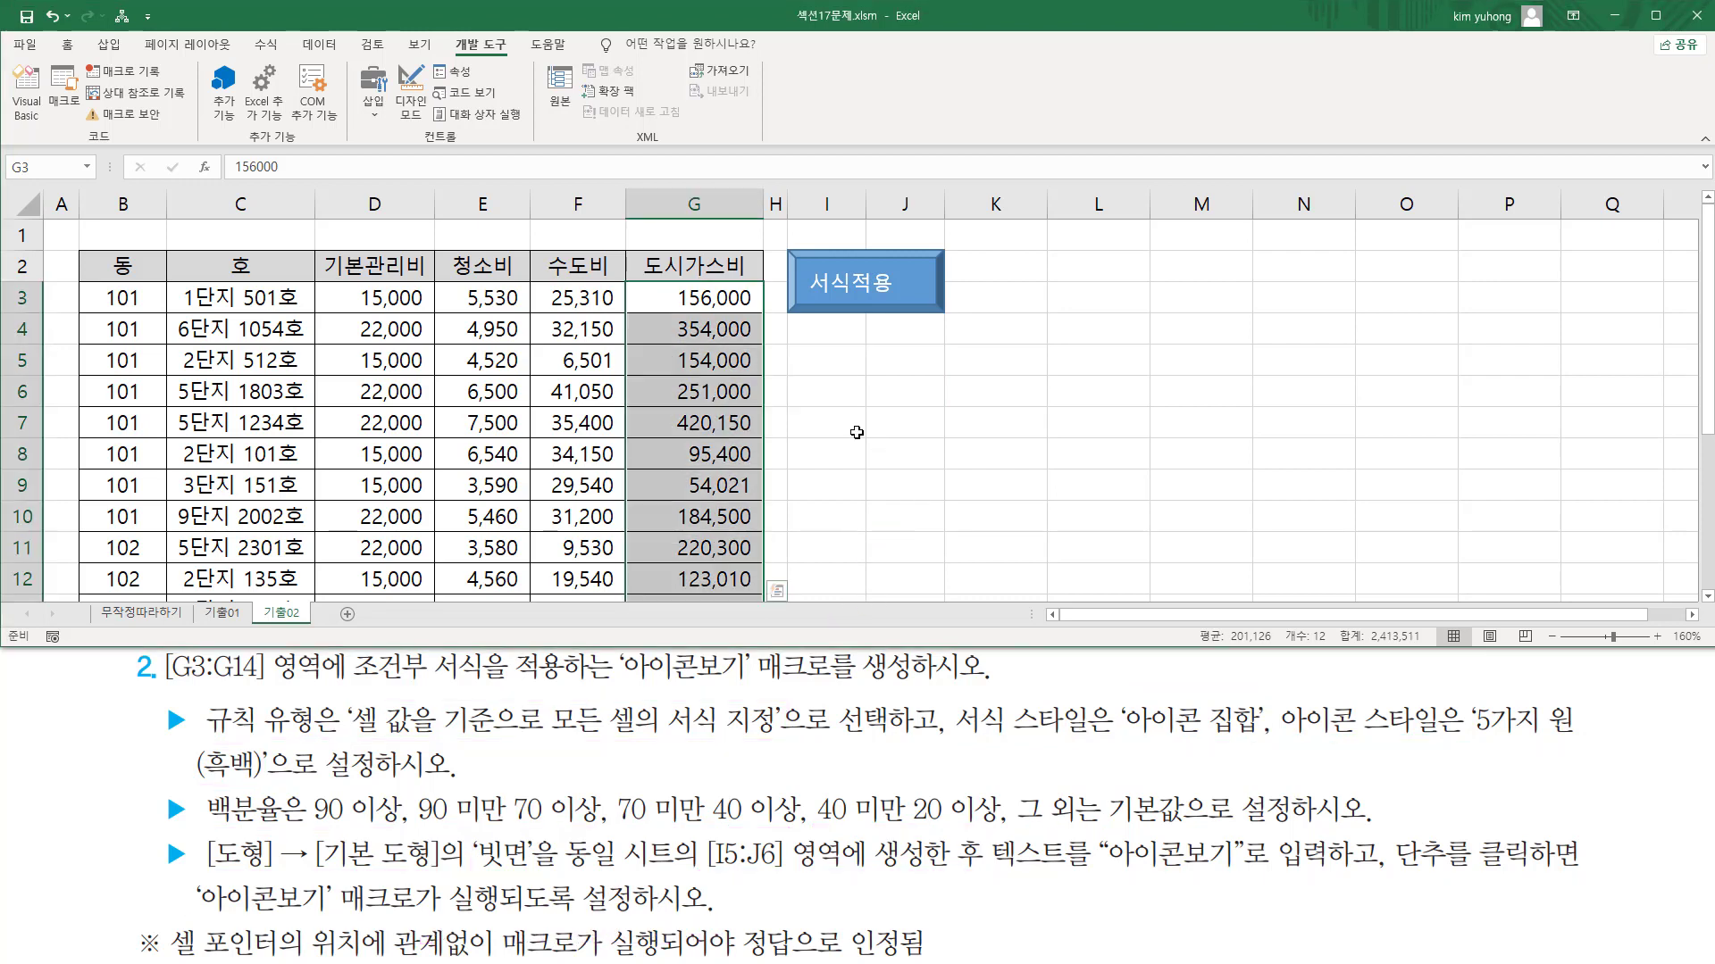
Insert a bevel (빗면) basic shape covering cells I5:J6 on the 기출02 sheet
click(109, 44)
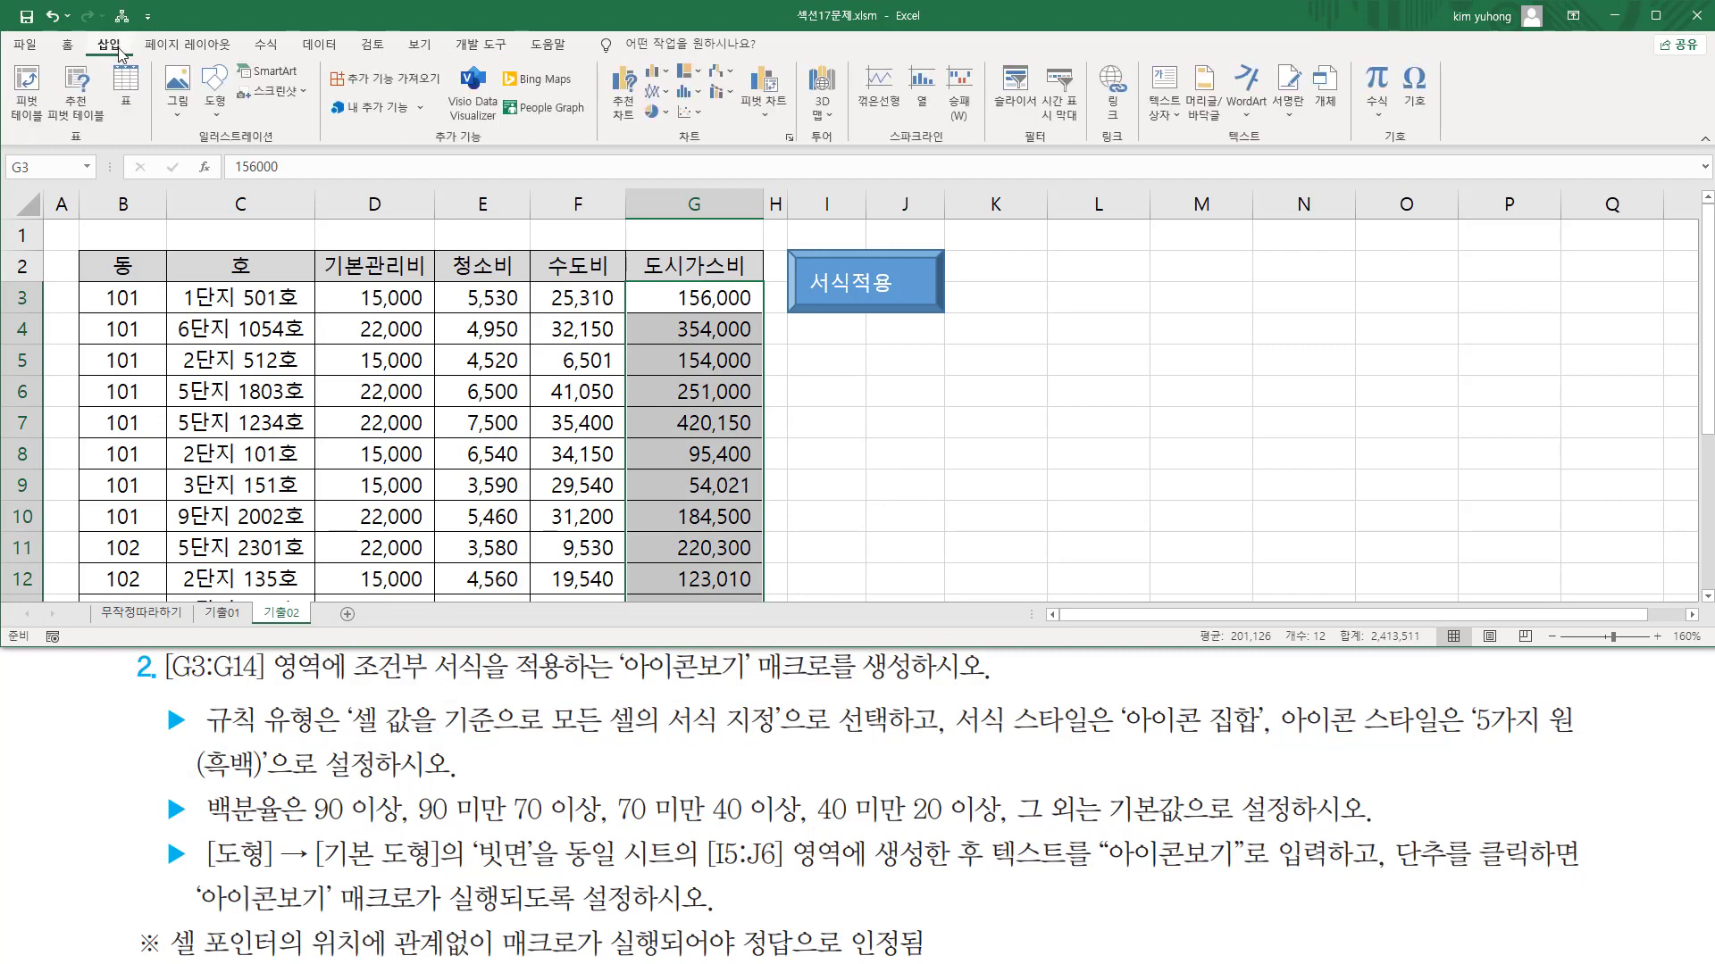
click(218, 106)
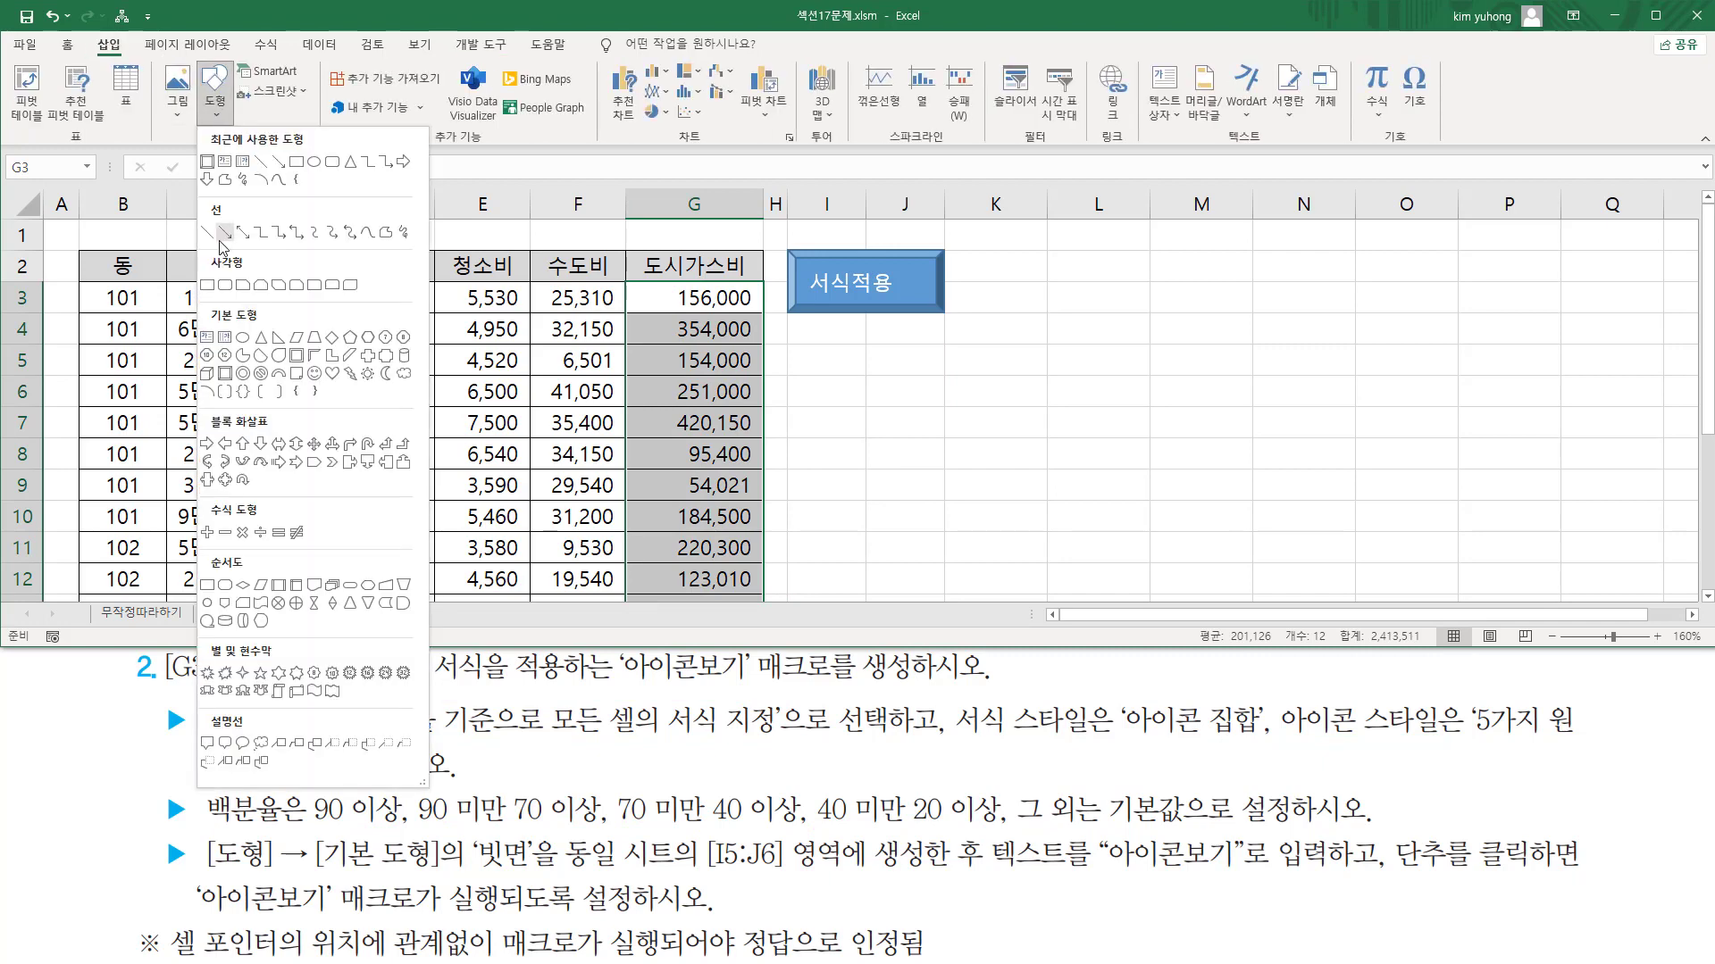
click(226, 371)
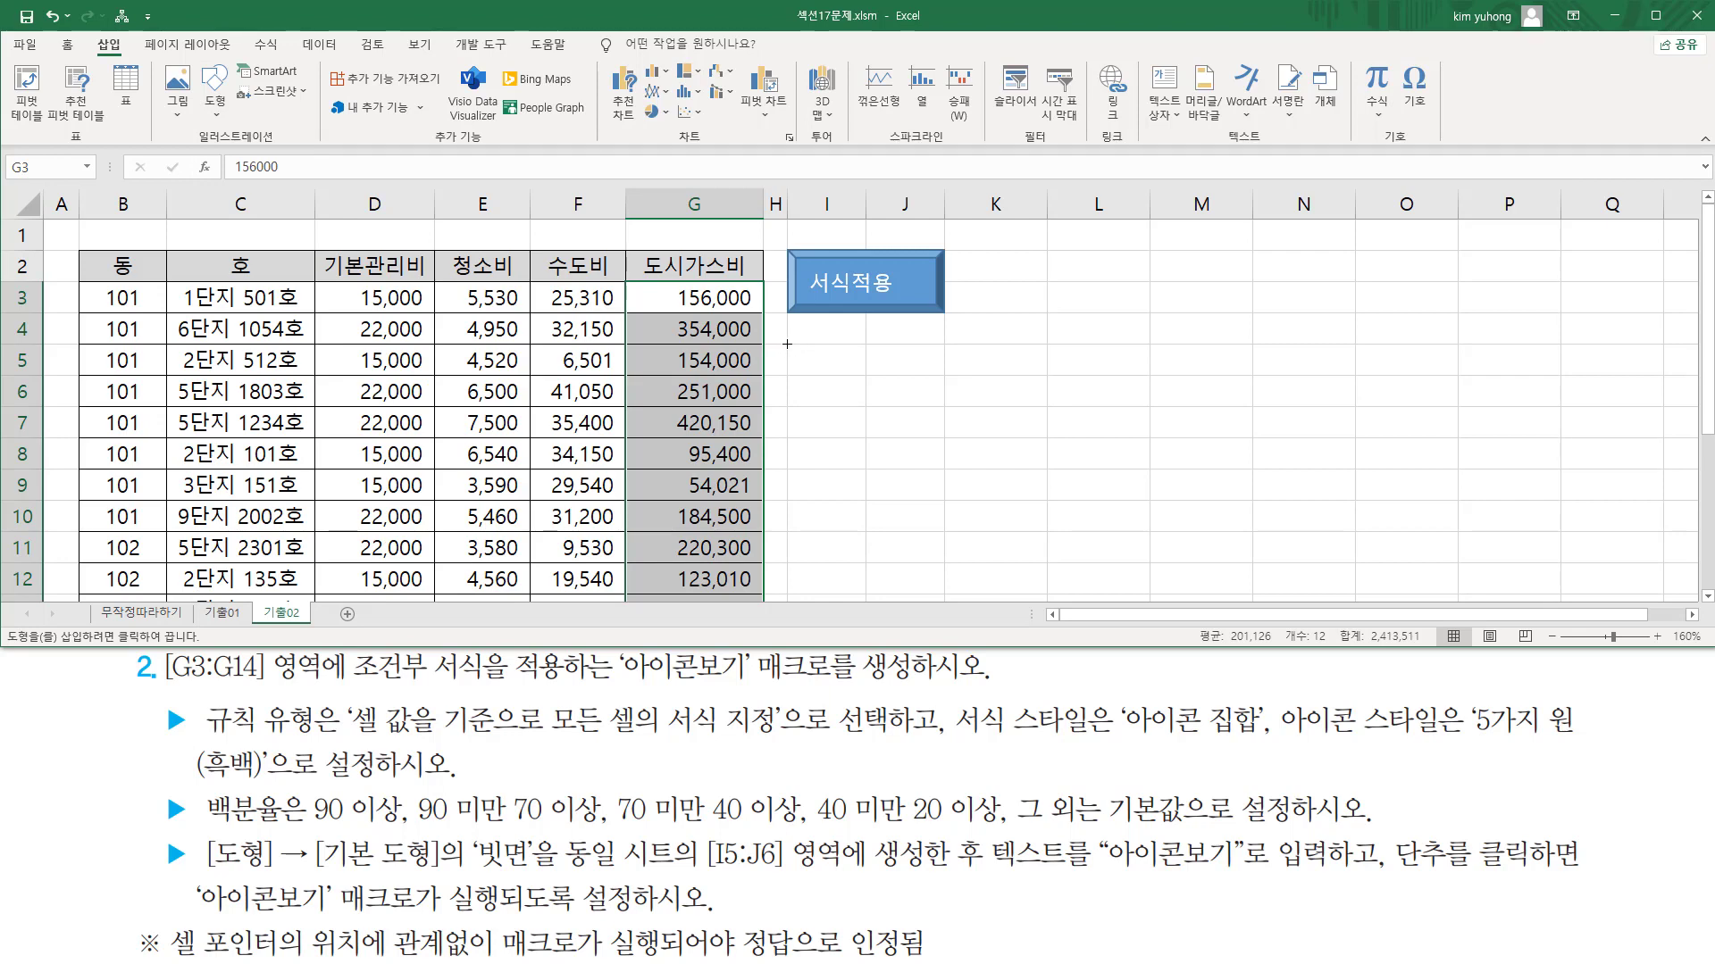
drag(787, 344, 944, 409)
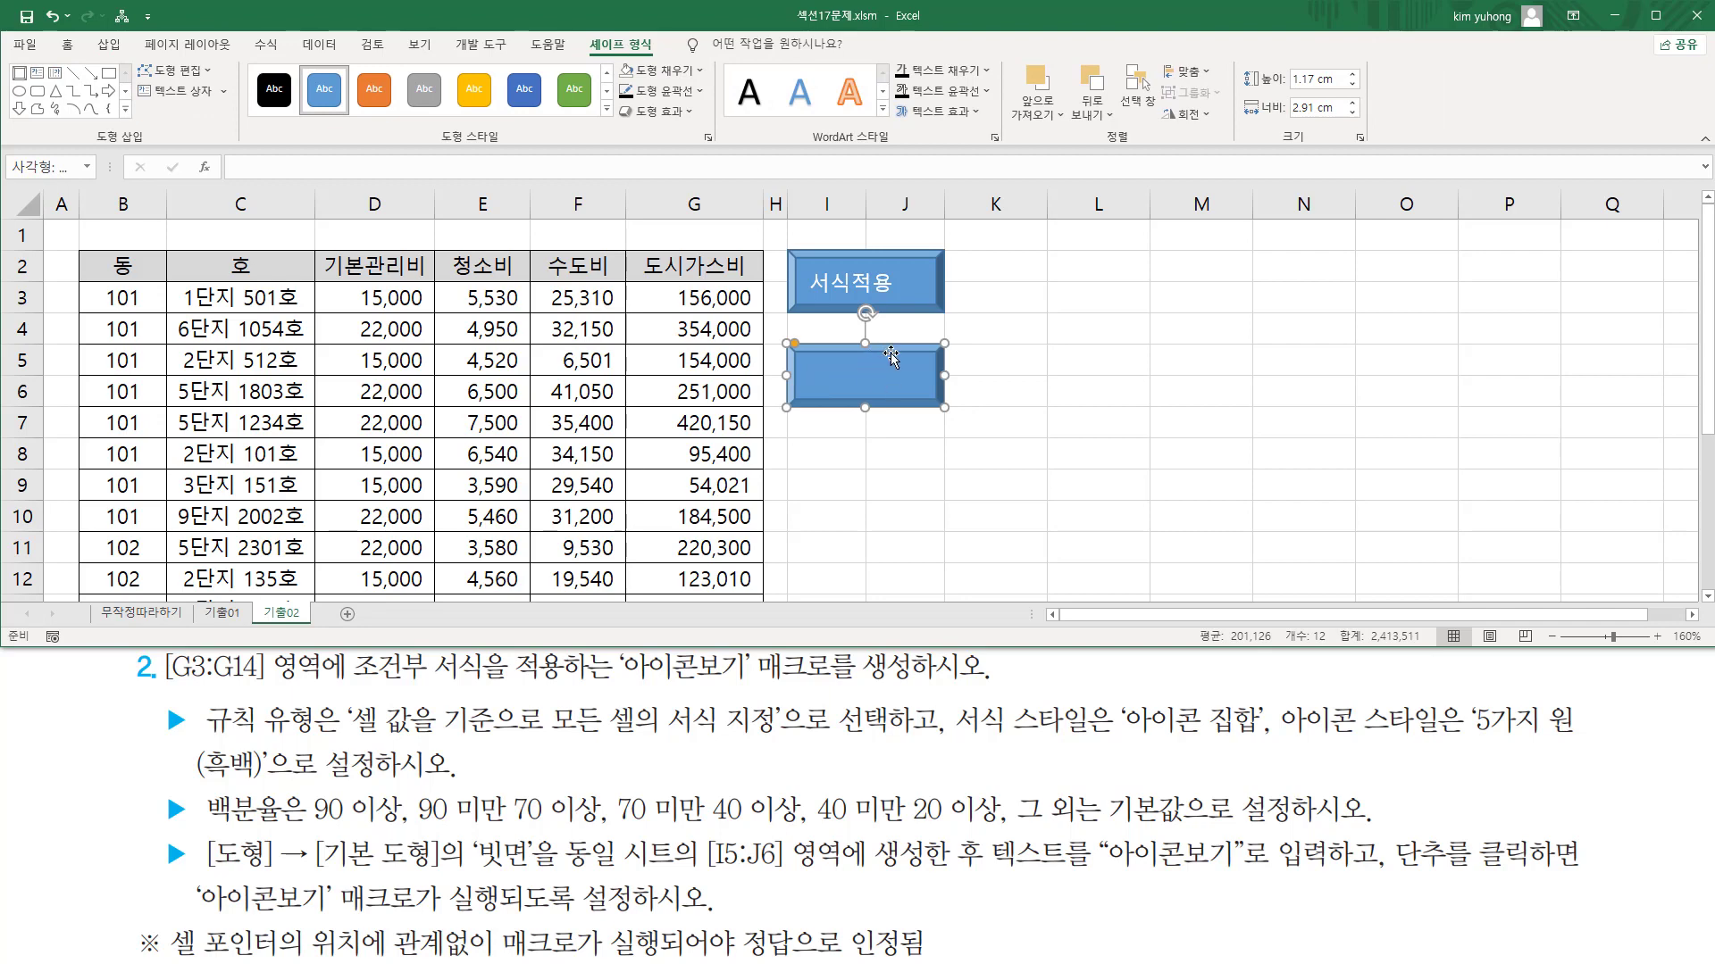
Assign a new macro named 아이콘보기 to the I5:J6 bevel shape and start recording it in the current workbook
right_click(816, 357)
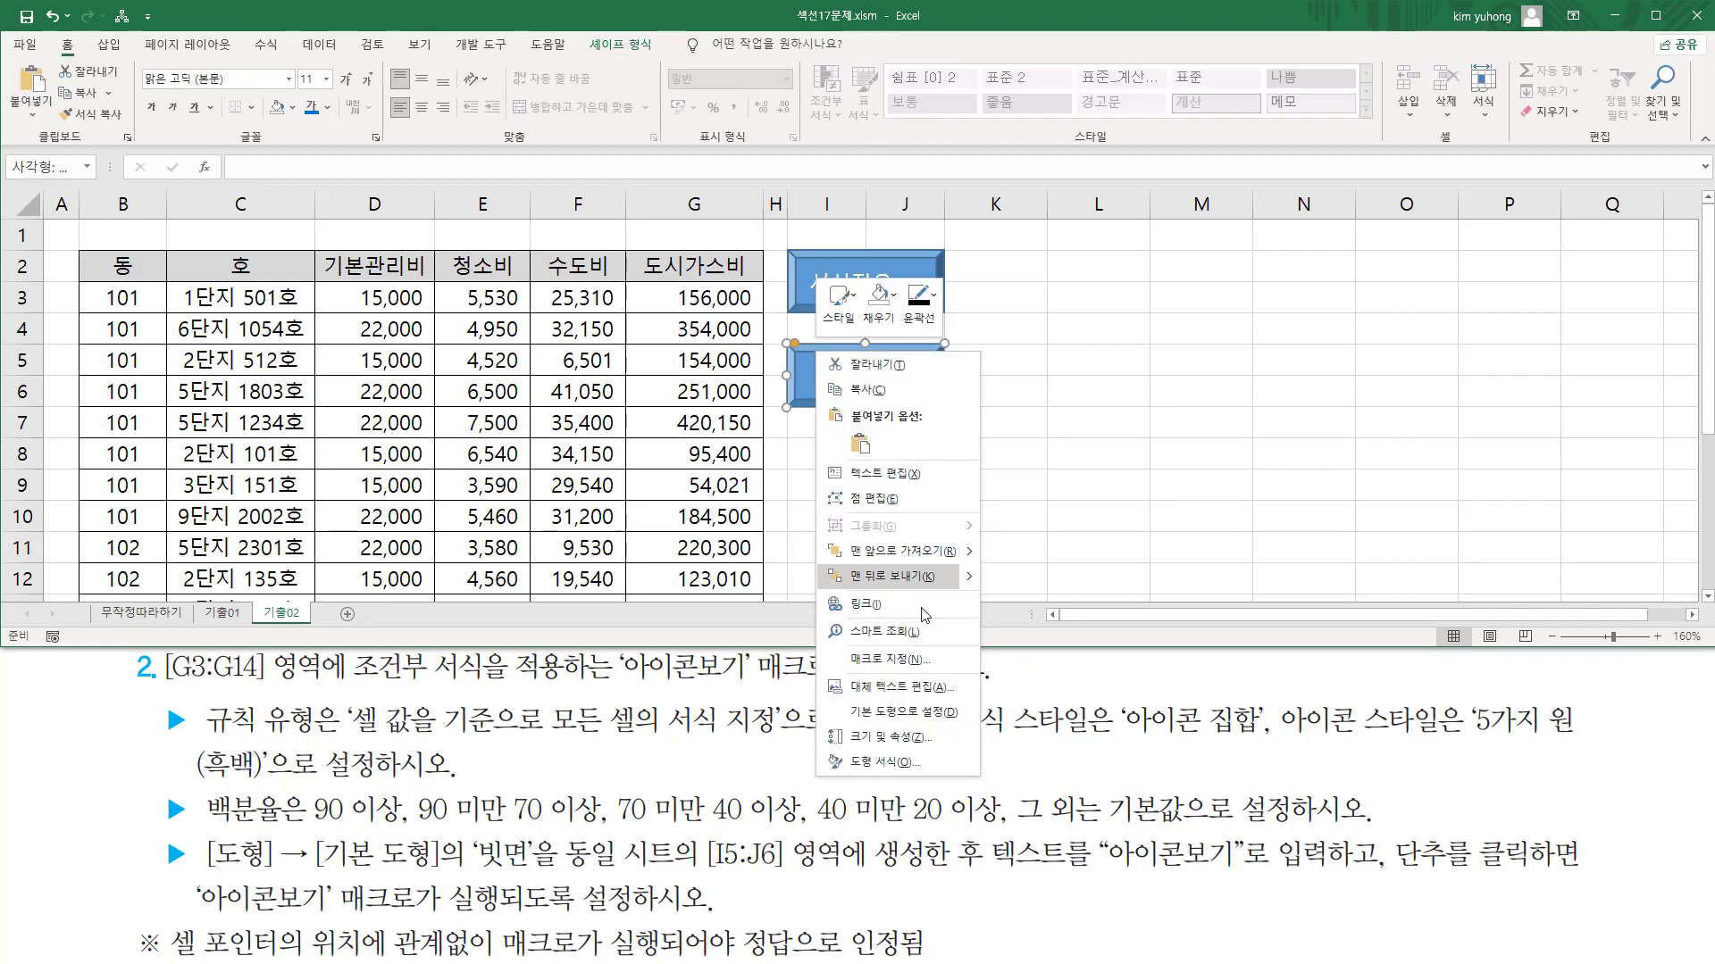
click(933, 659)
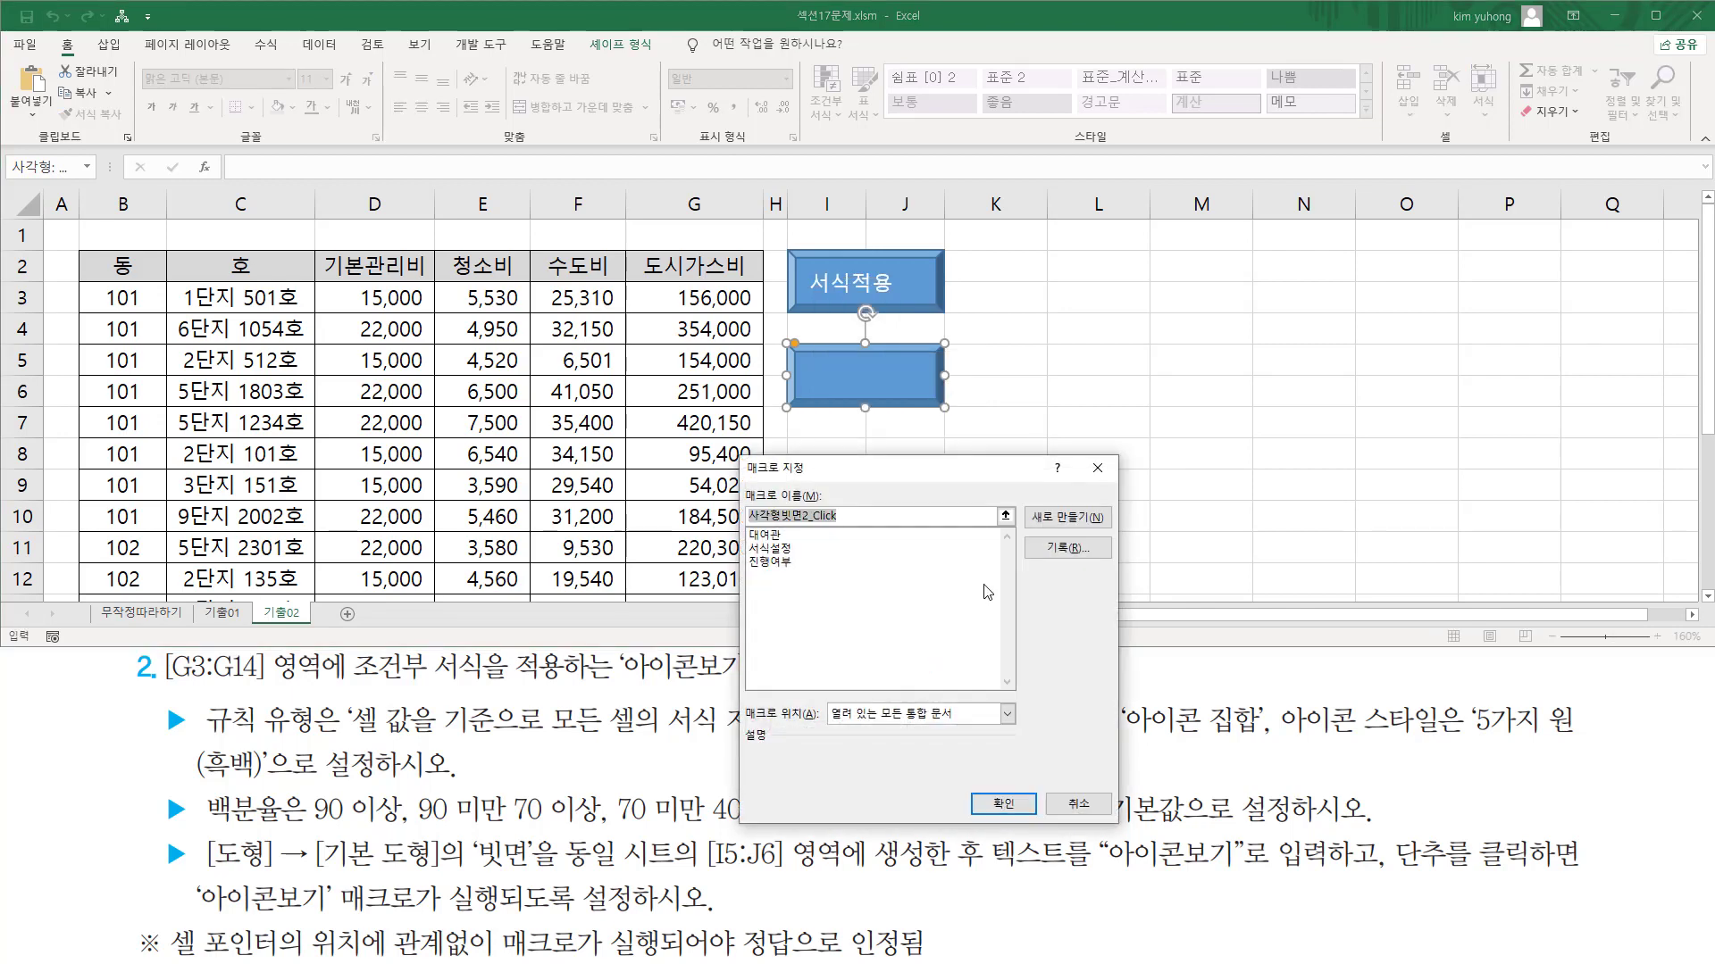
drag(929, 482, 1223, 288)
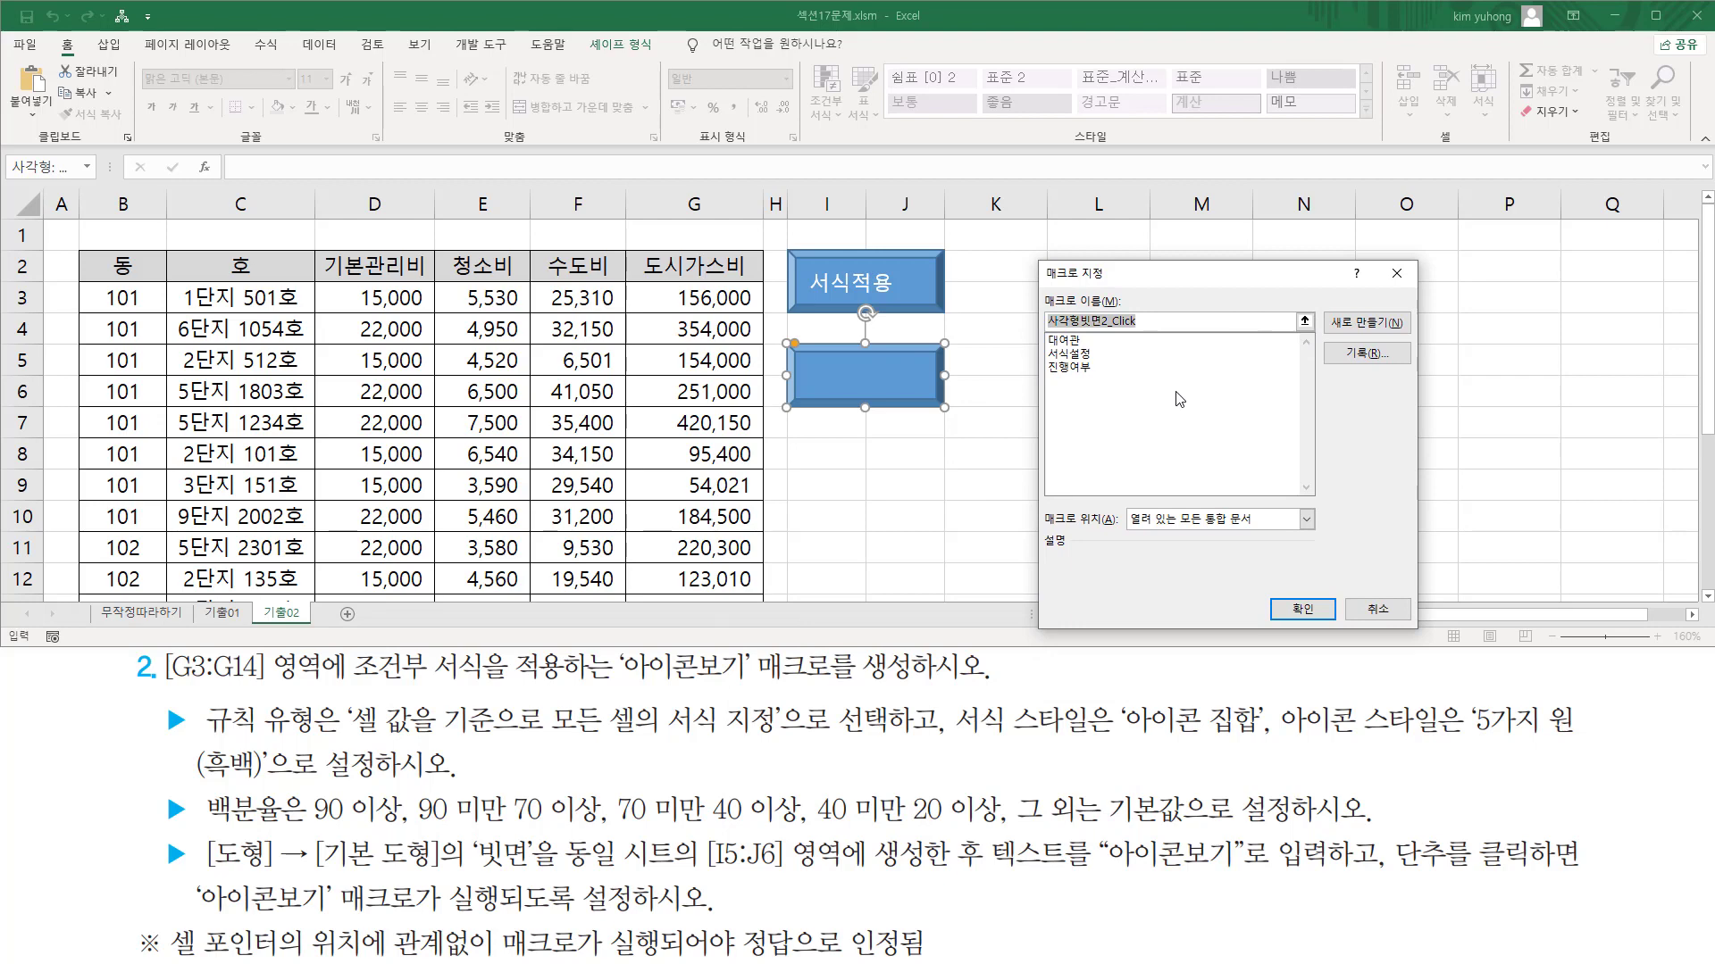
text(아이콘보기)
click(1364, 355)
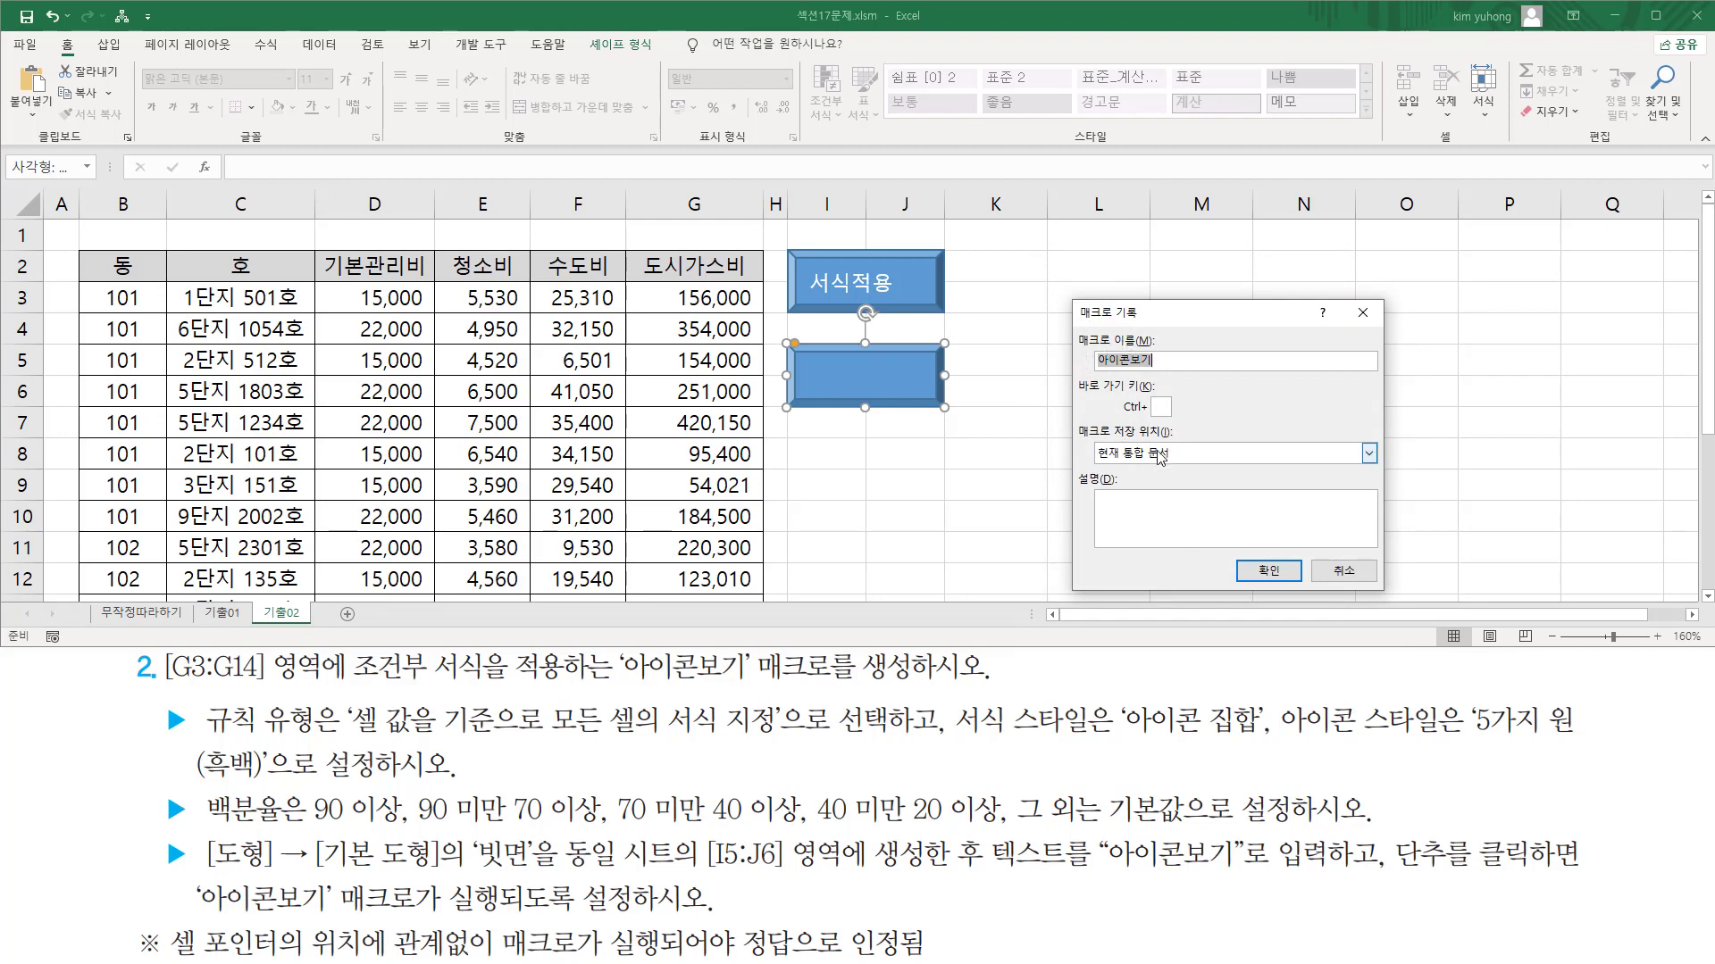
click(1268, 570)
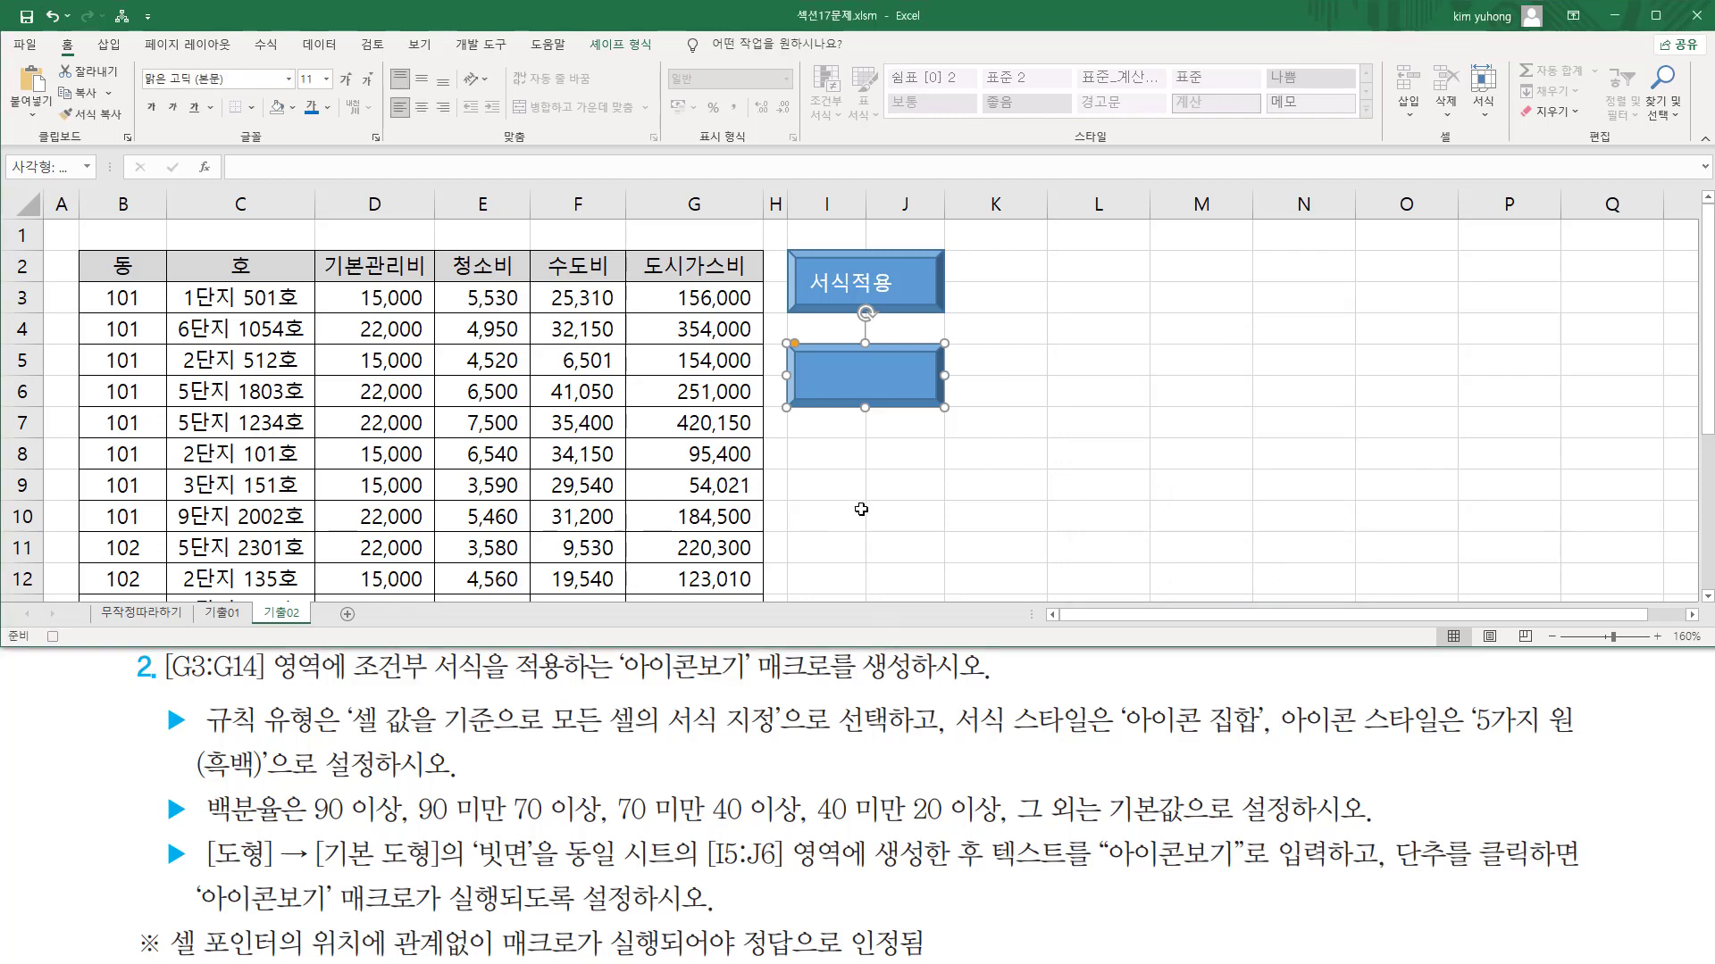
Create a new conditional formatting rule for G3:G14 with the rule type 셀 값을 기준으로 모든 셀의 서식 지정
click(682, 300)
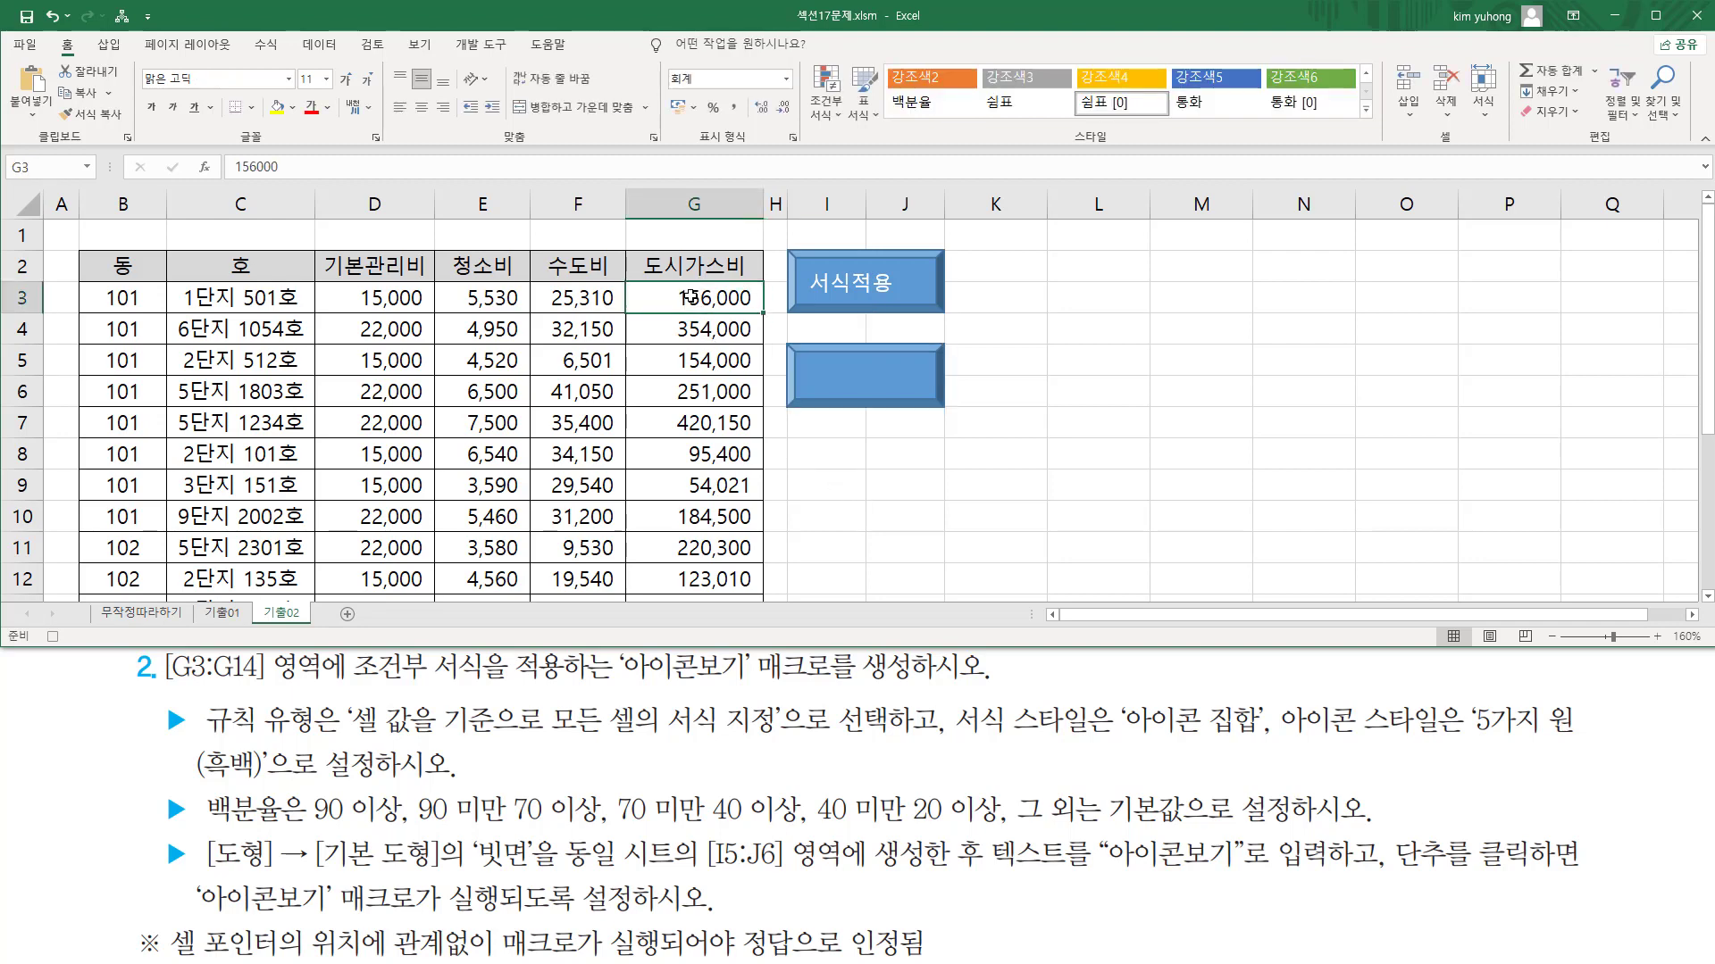
drag(685, 297, 686, 547)
scroll(701, 493, up, 1)
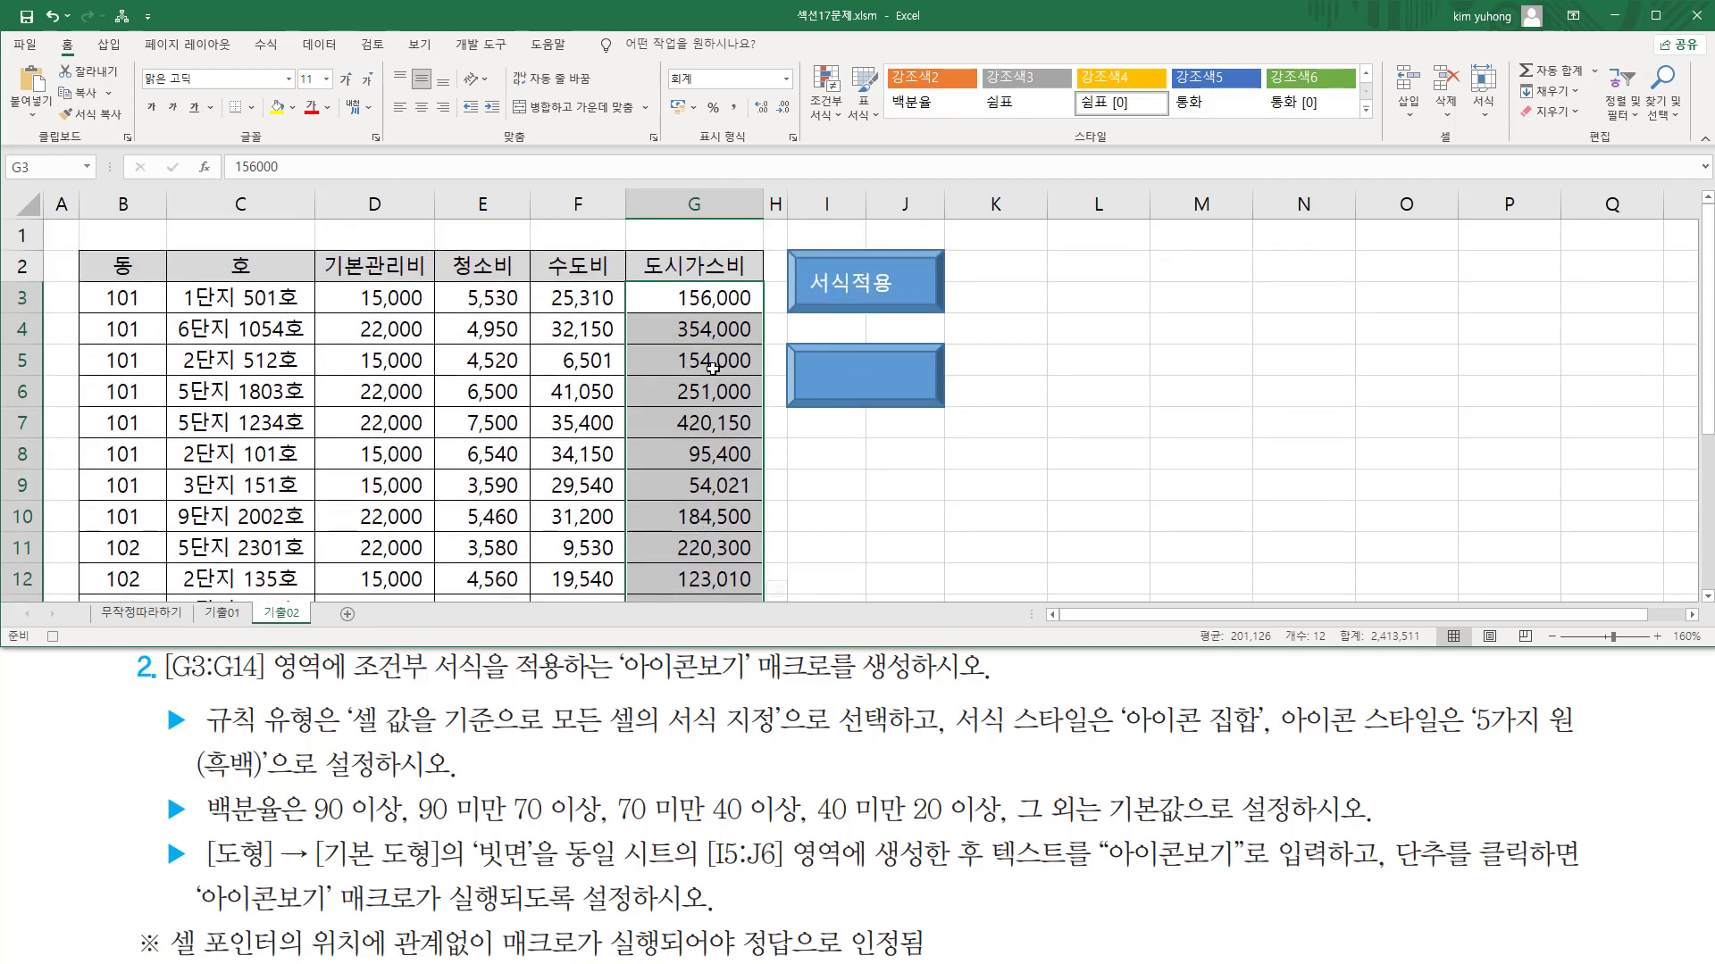
click(831, 117)
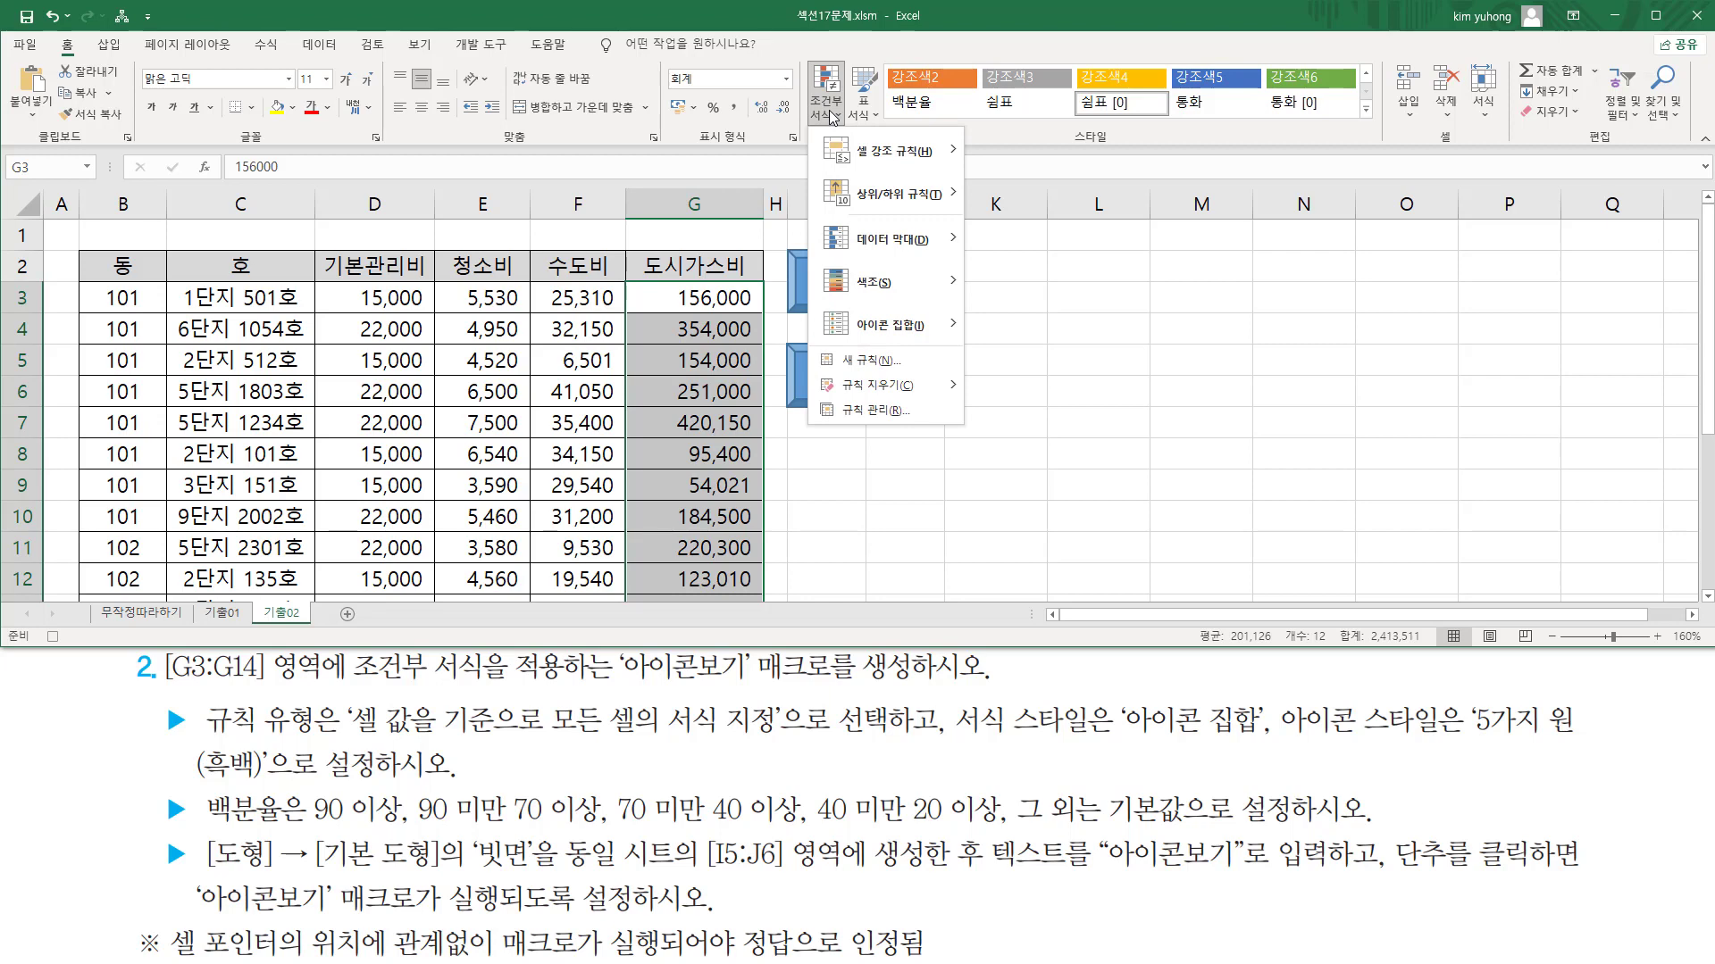
click(865, 362)
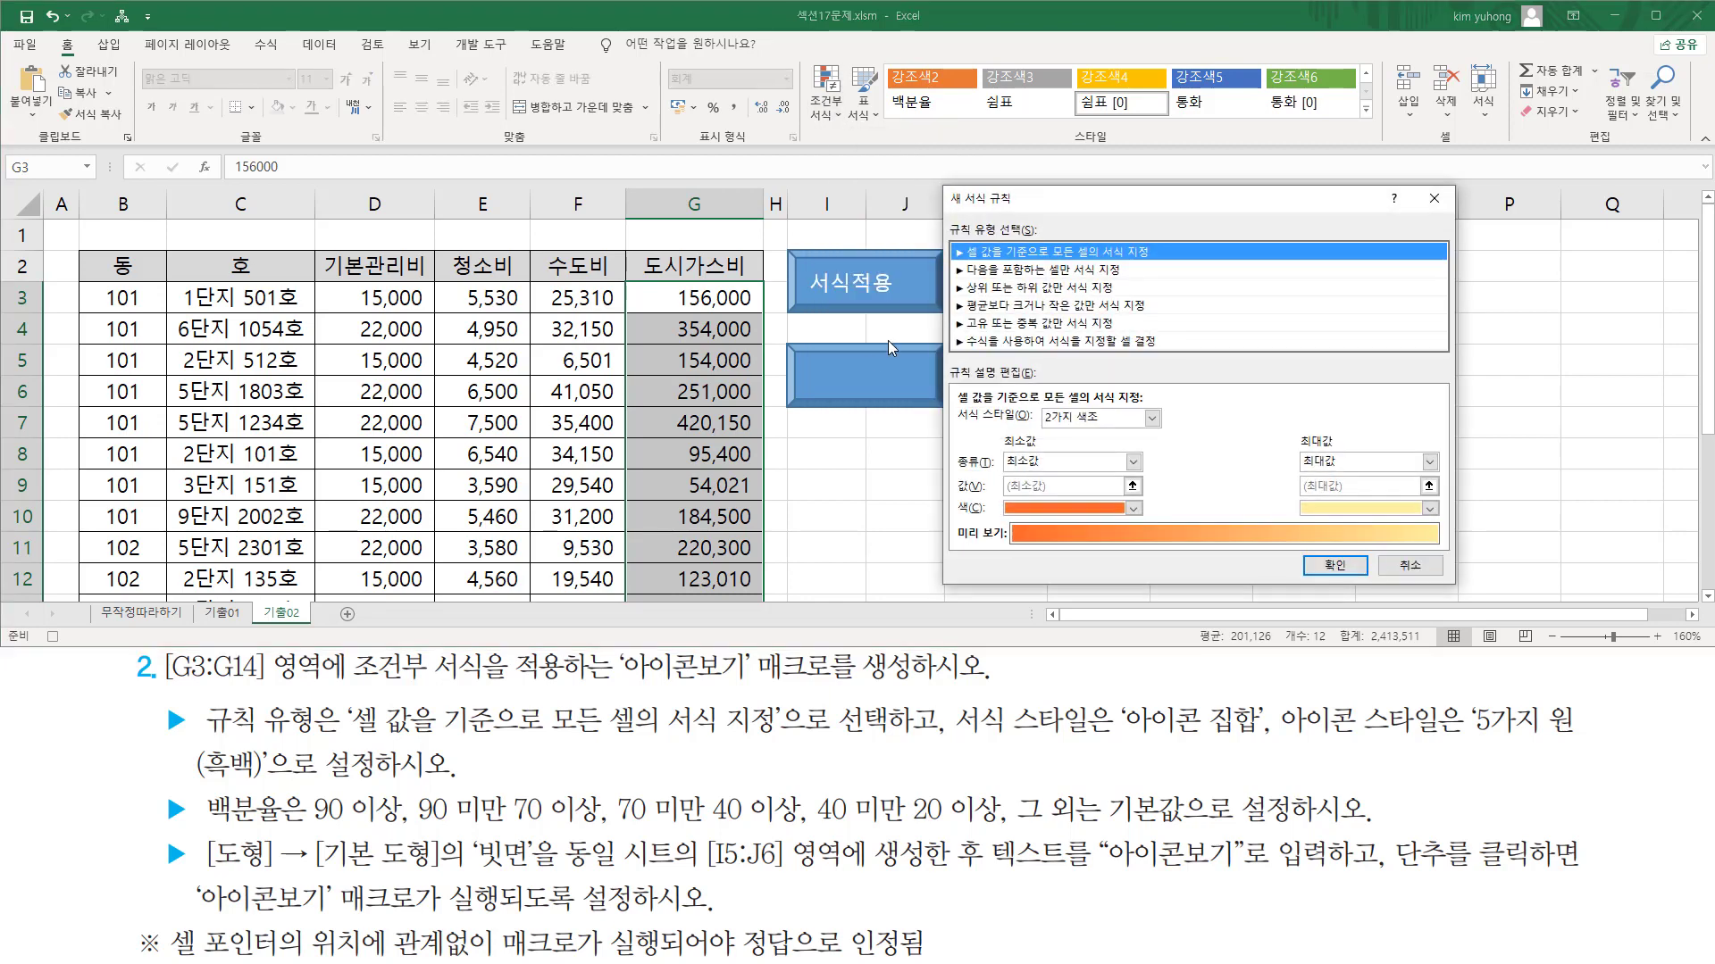
key(ctrl+2)
drag(948, 217, 1040, 241)
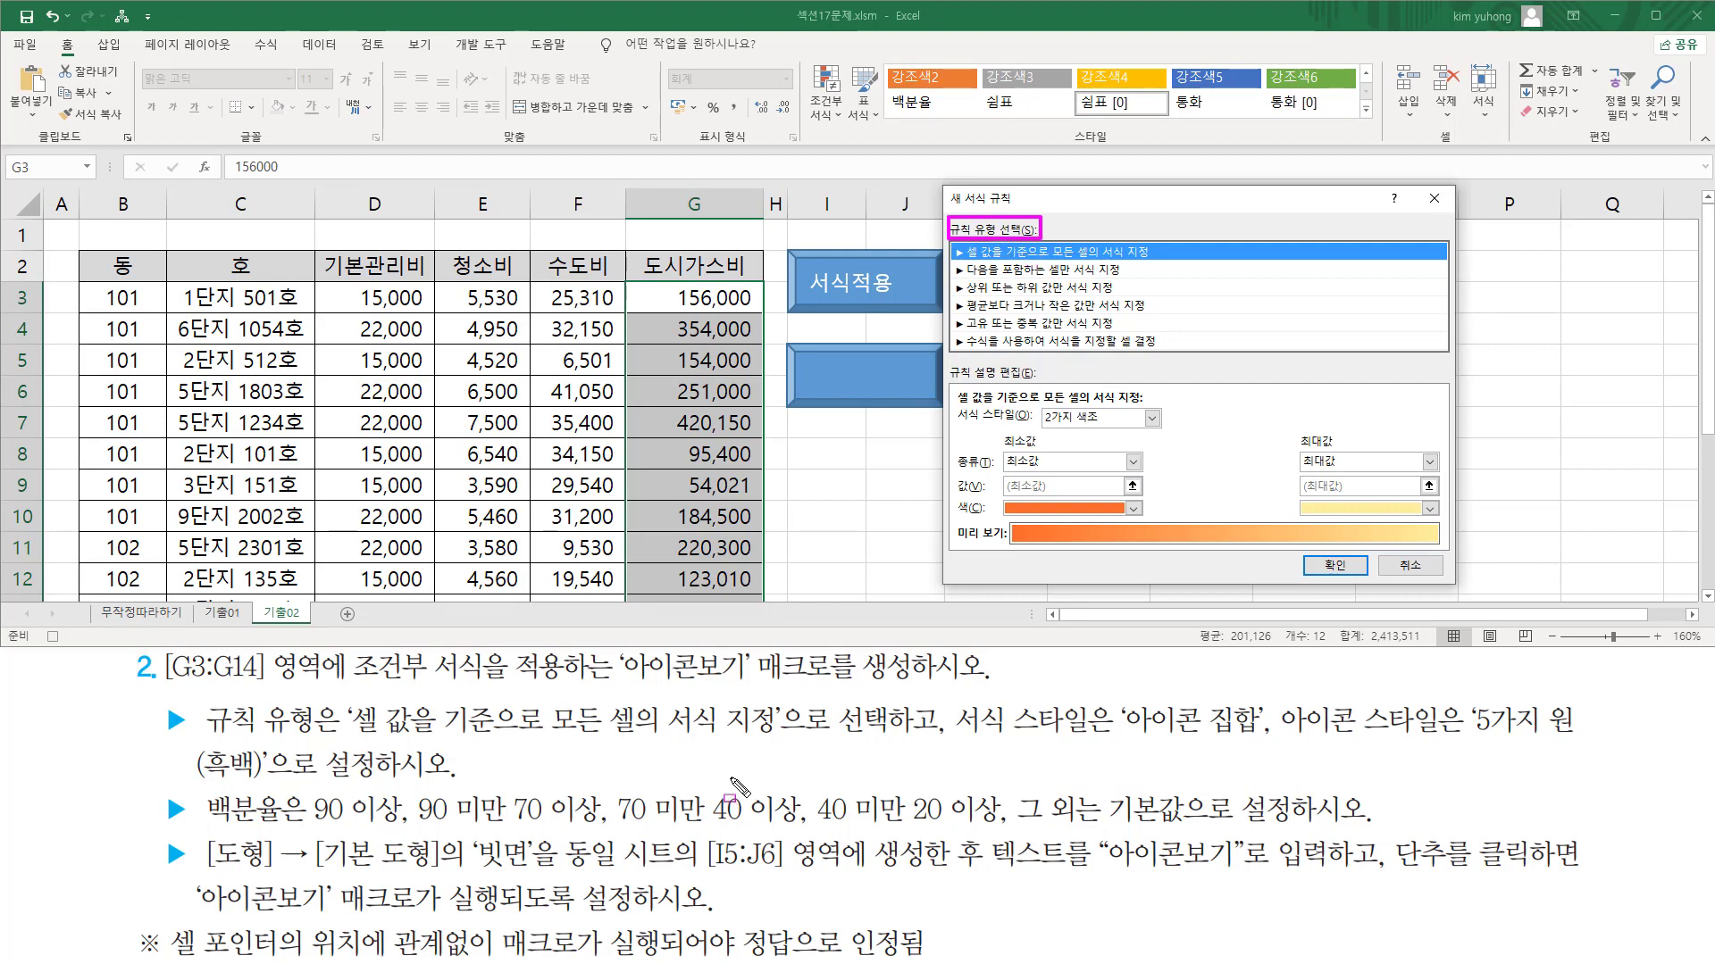
drag(350, 740, 786, 742)
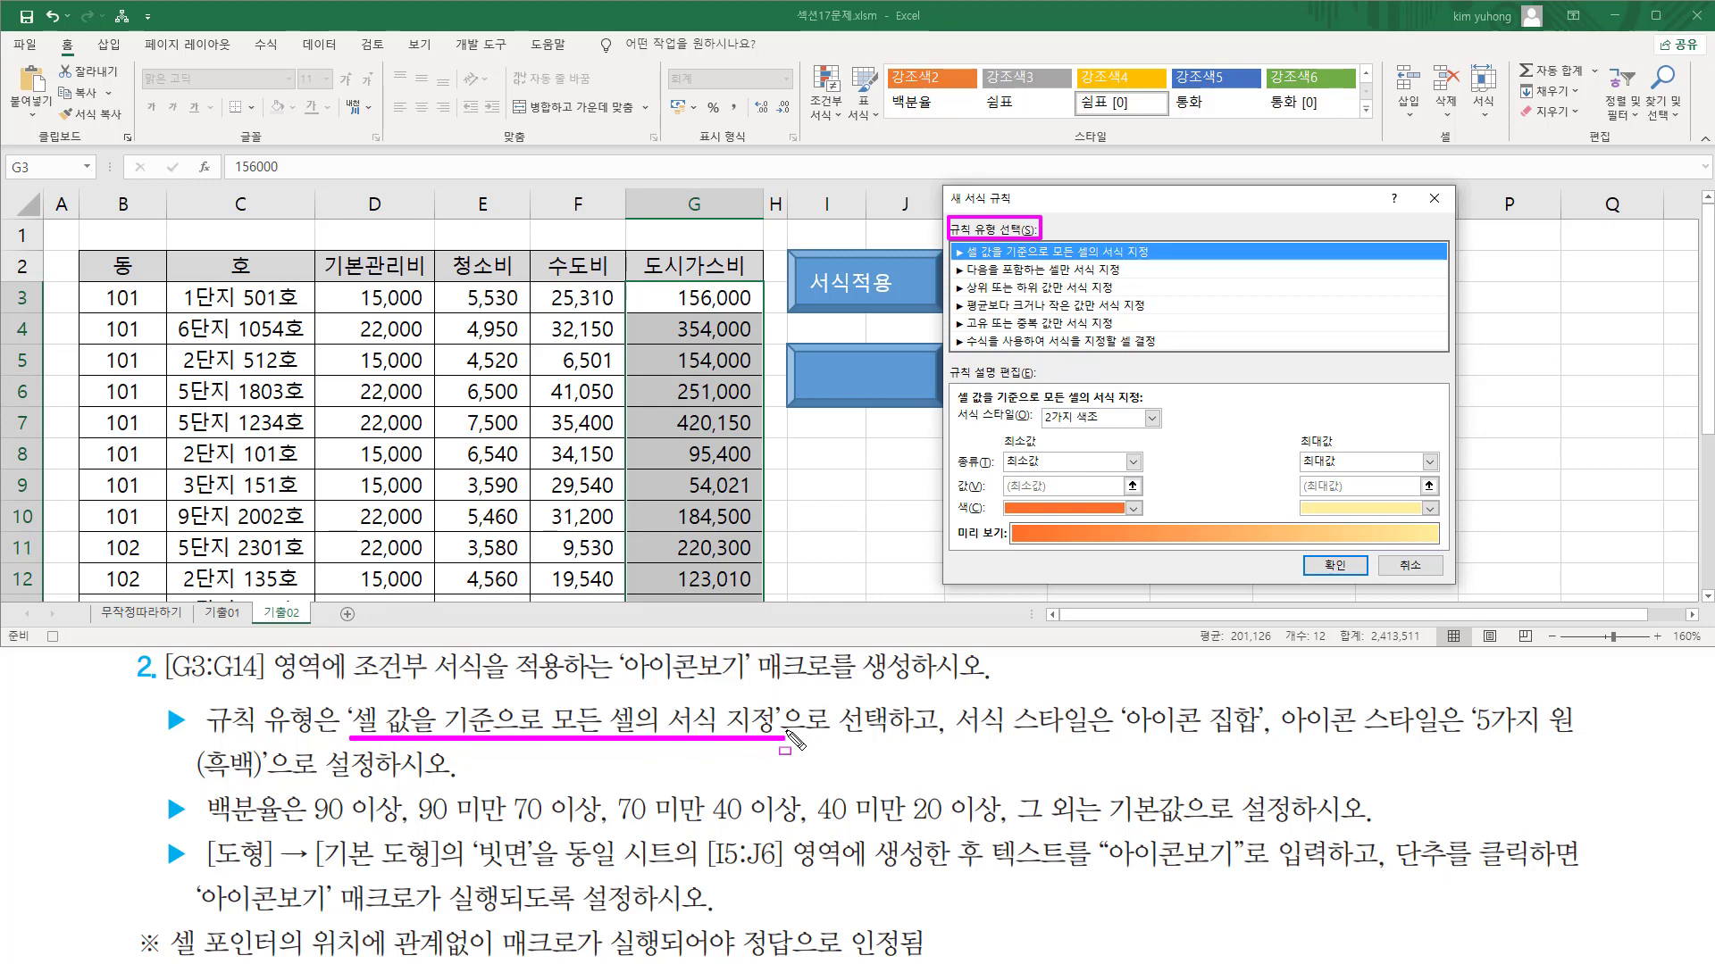
drag(954, 242, 1163, 261)
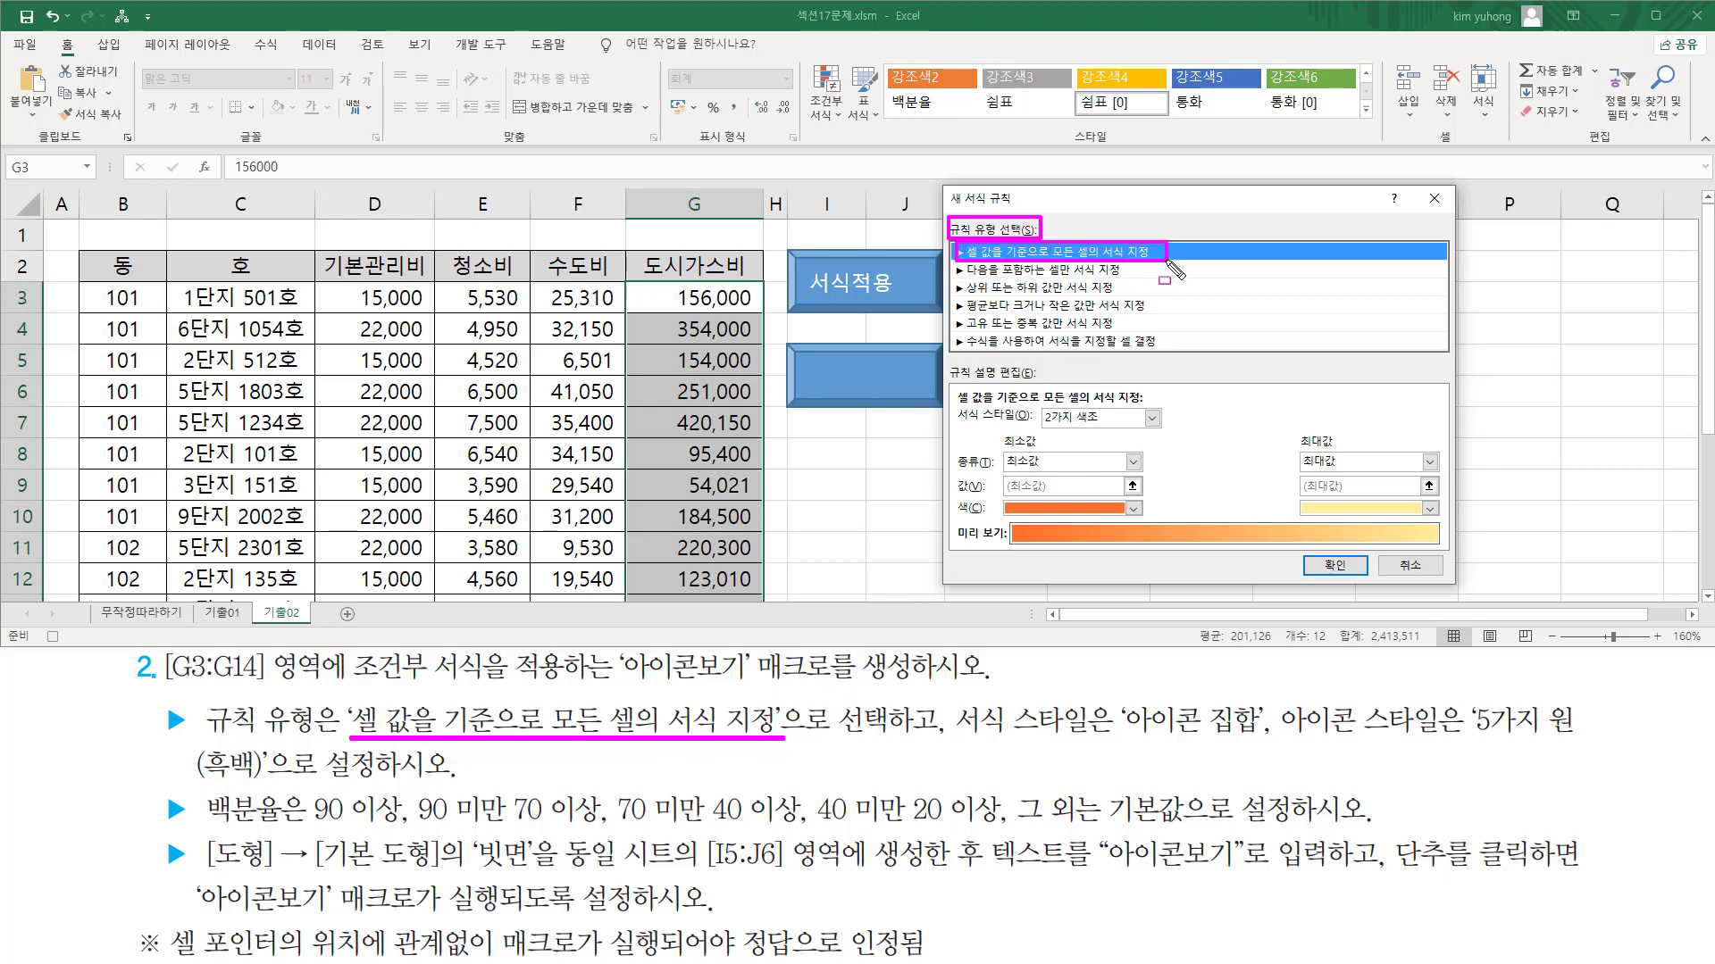
key(Escape)
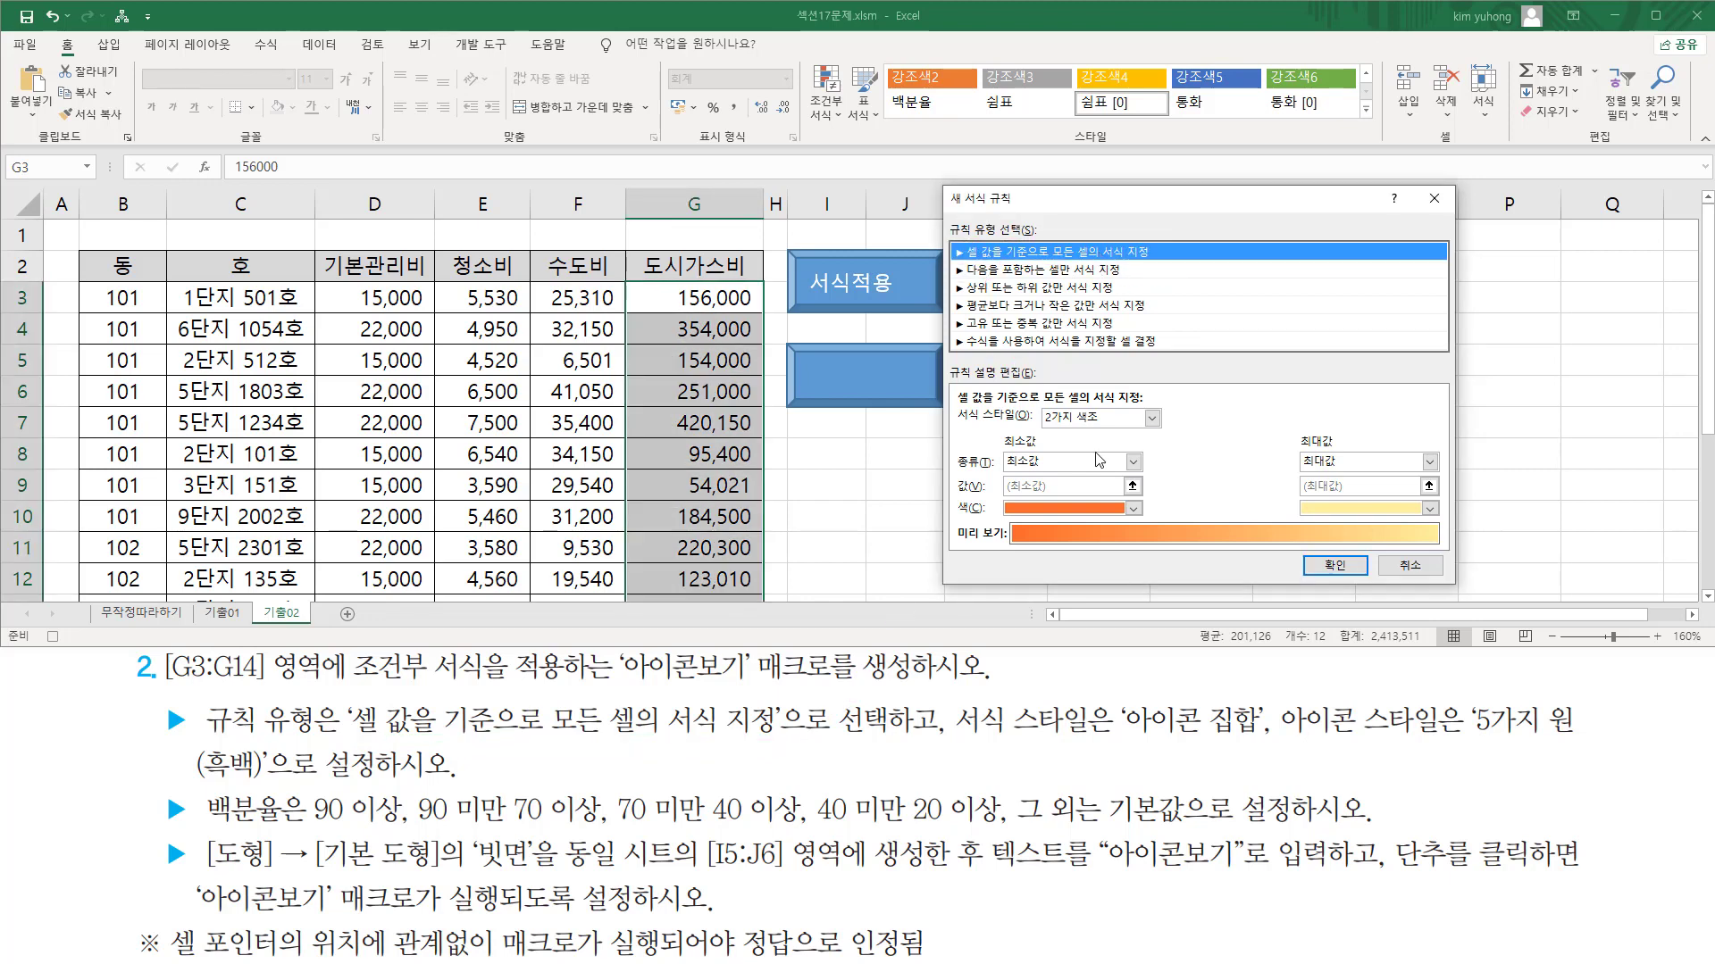
Set the new rule's format style to 아이콘 집합
drag(947, 425, 1031, 425)
drag(952, 738, 1268, 766)
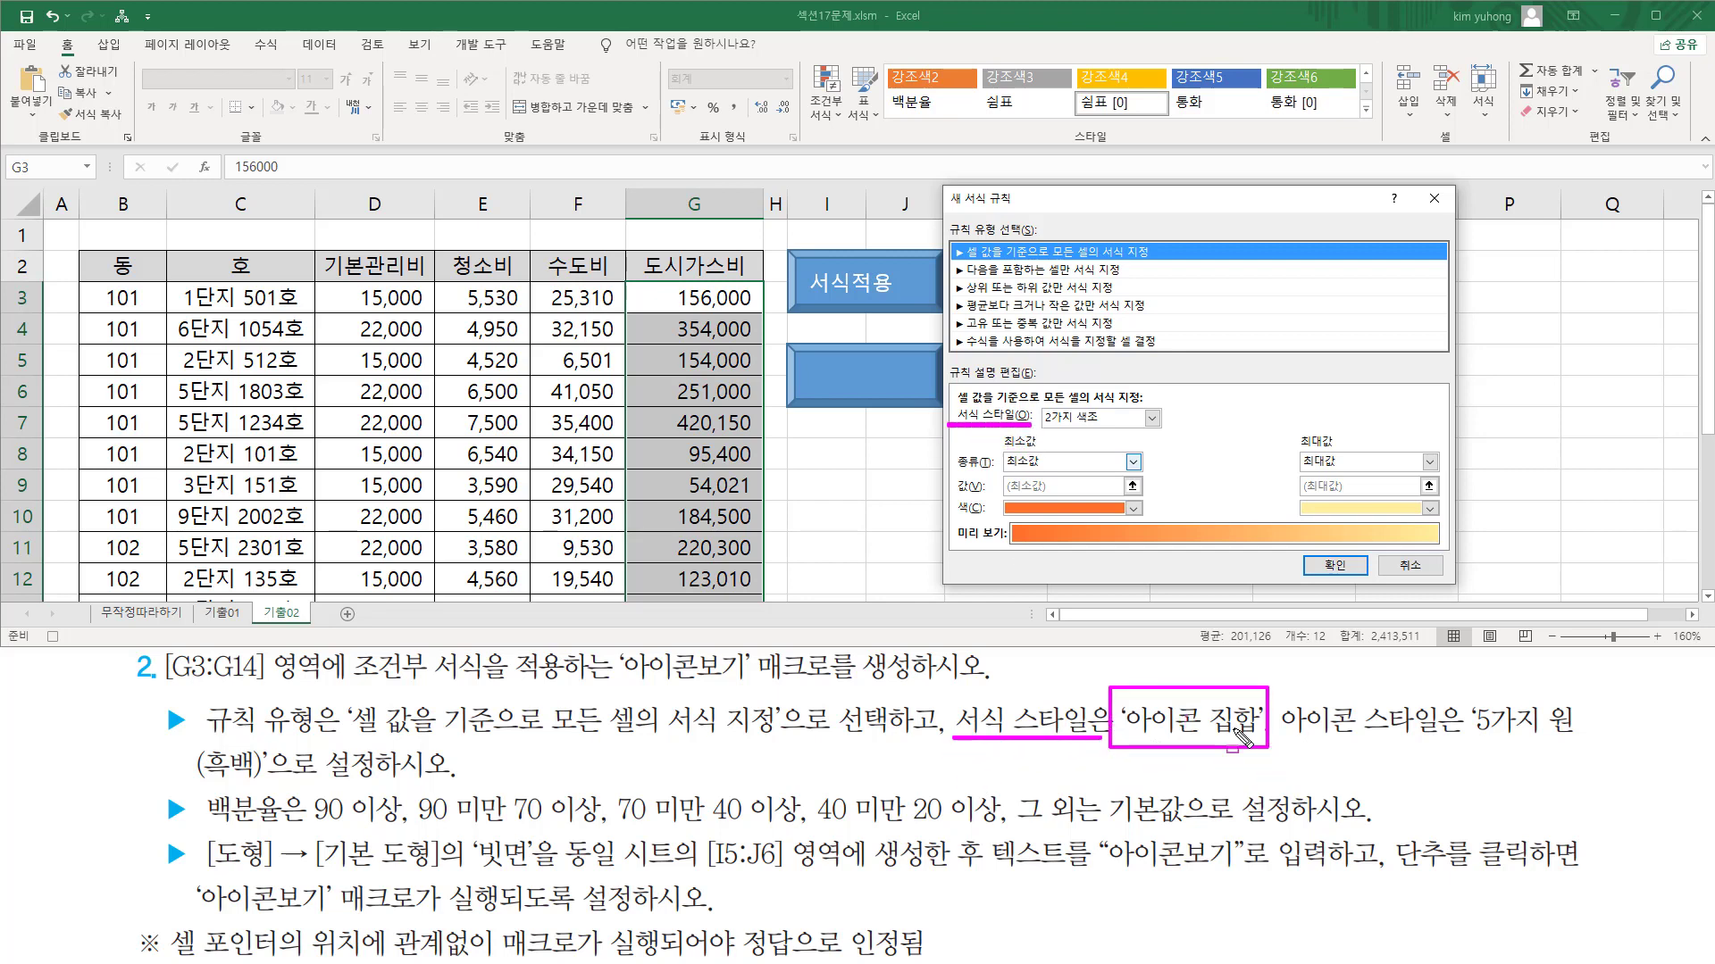
key(Escape)
click(1152, 418)
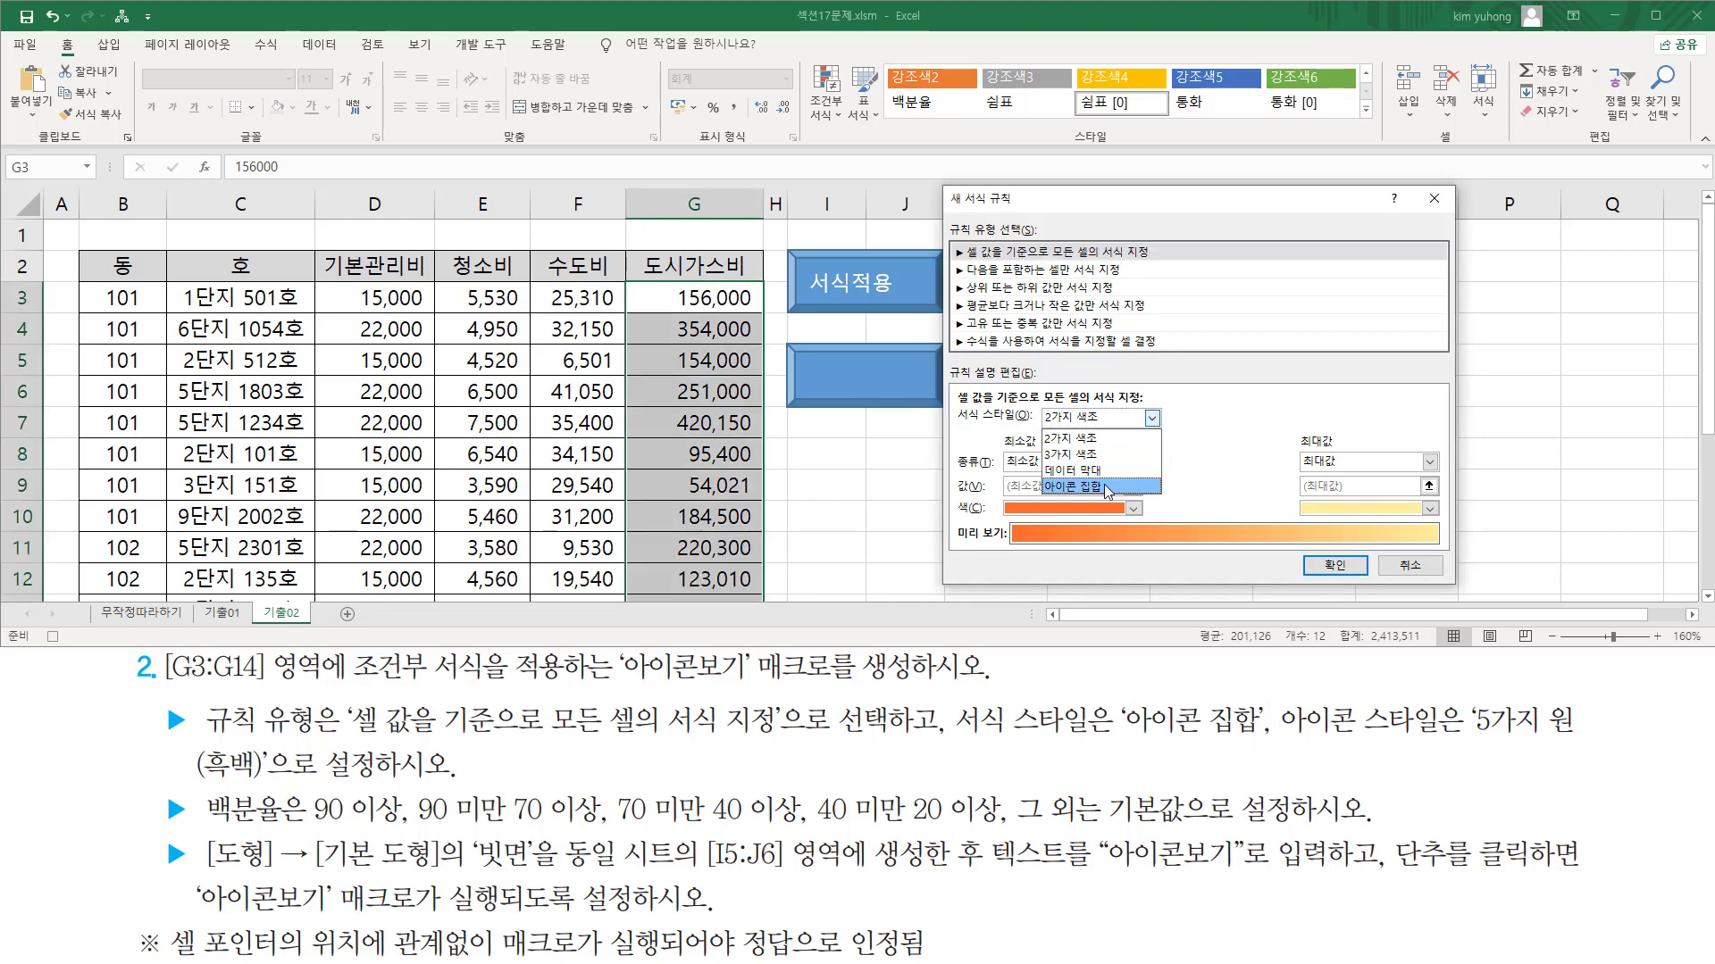
click(1104, 487)
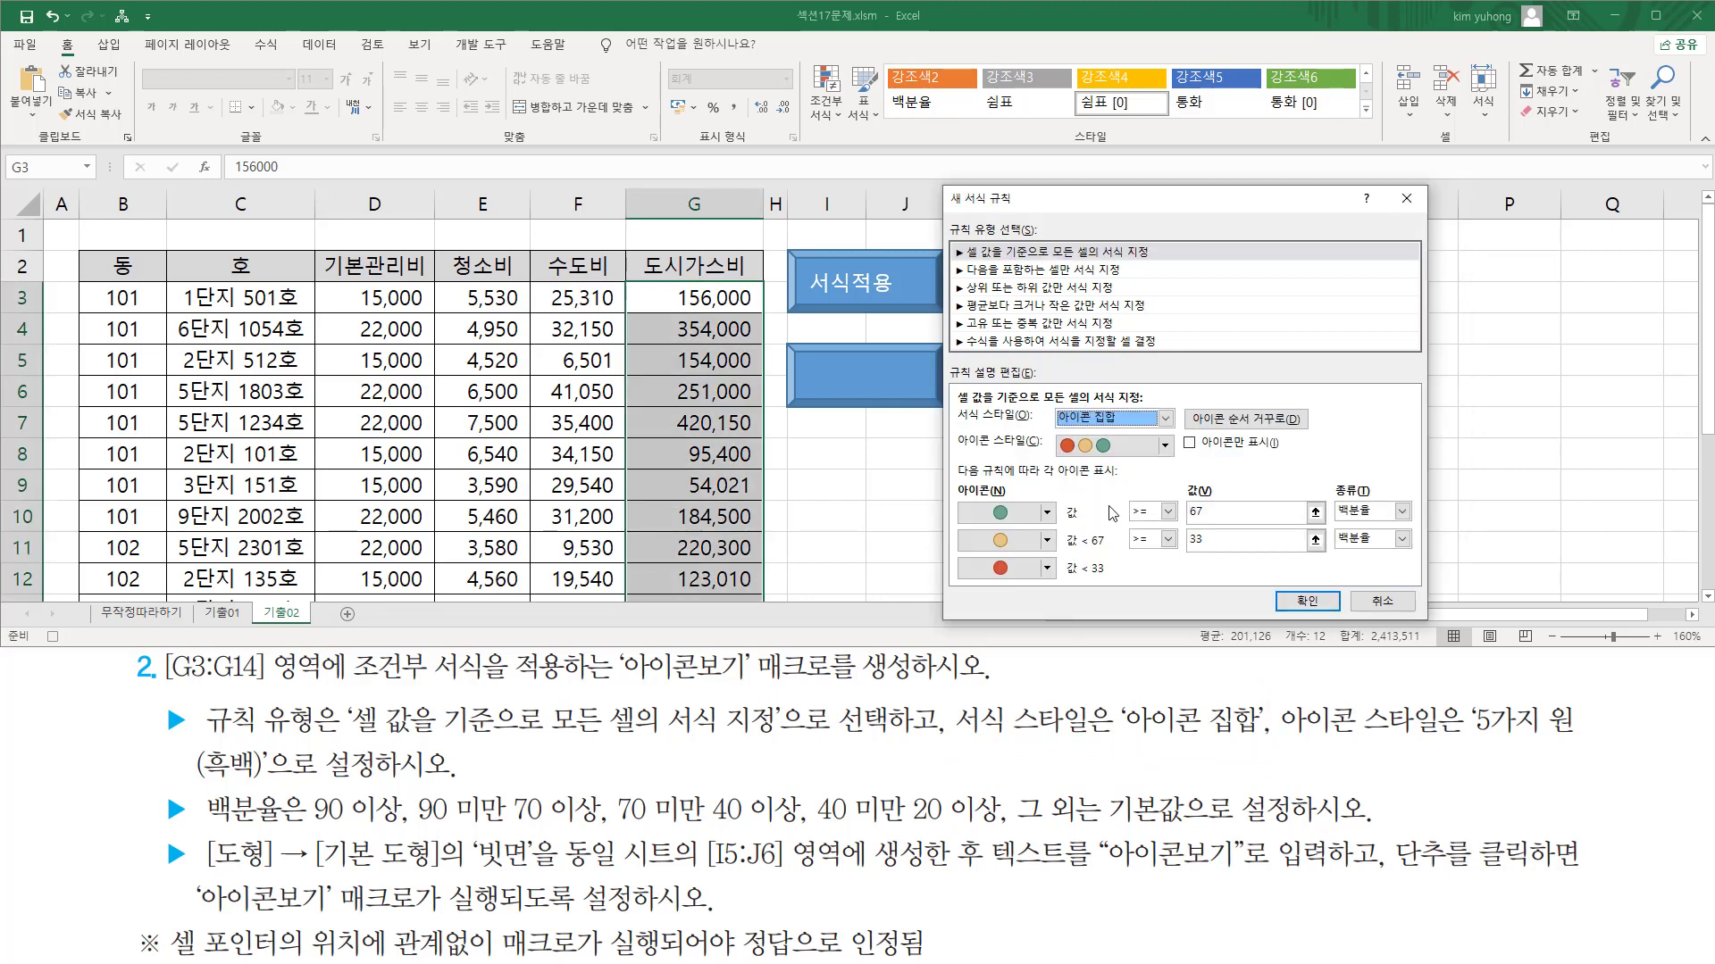
Set the rule's icon style to 5가지 원(흑백)
drag(956, 453, 1039, 454)
drag(1274, 739, 1575, 745)
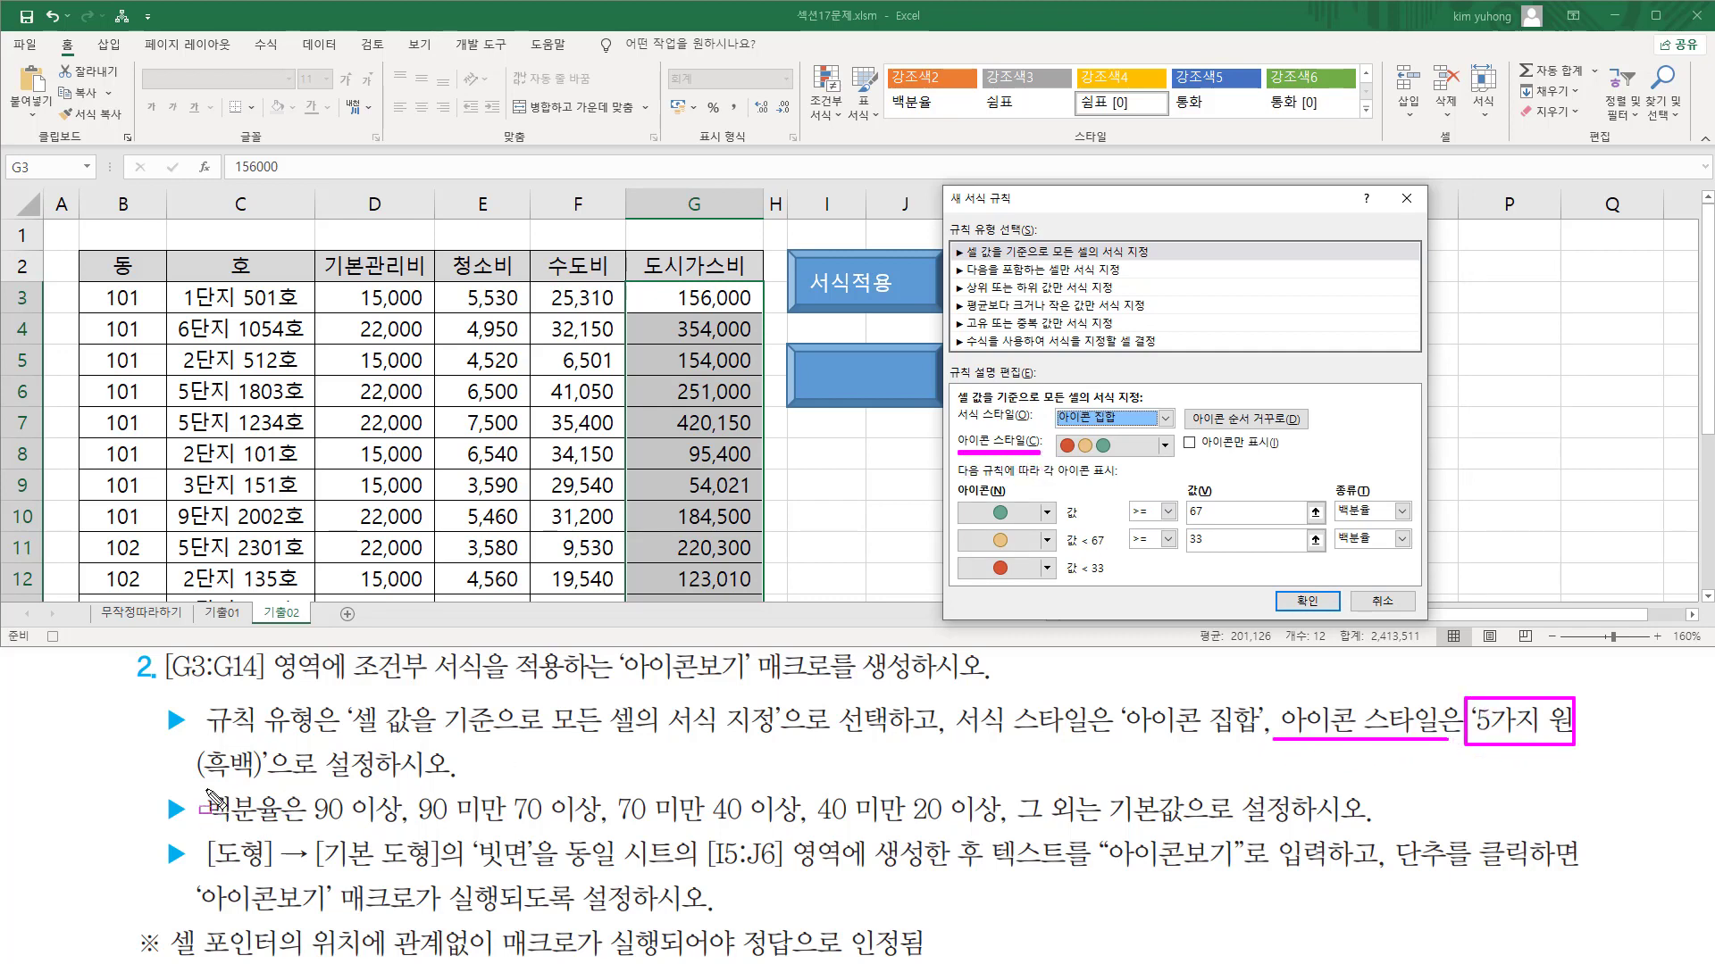
drag(193, 776, 259, 777)
key(Escape)
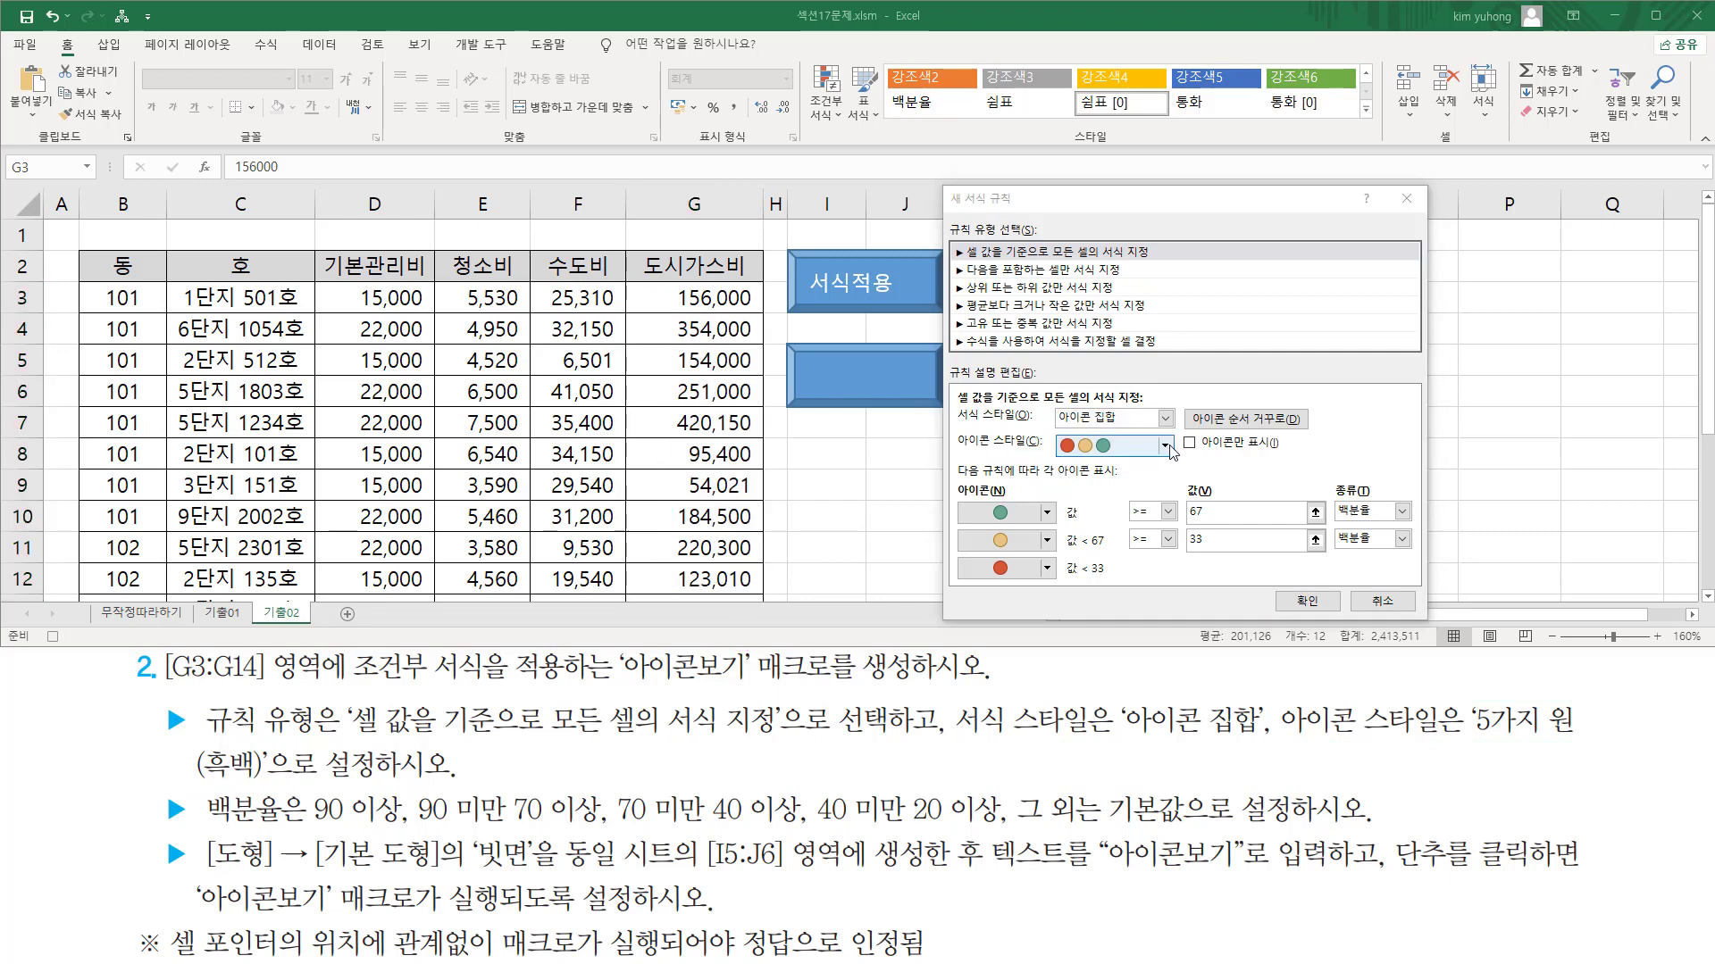
click(1167, 446)
drag(1167, 519, 1176, 580)
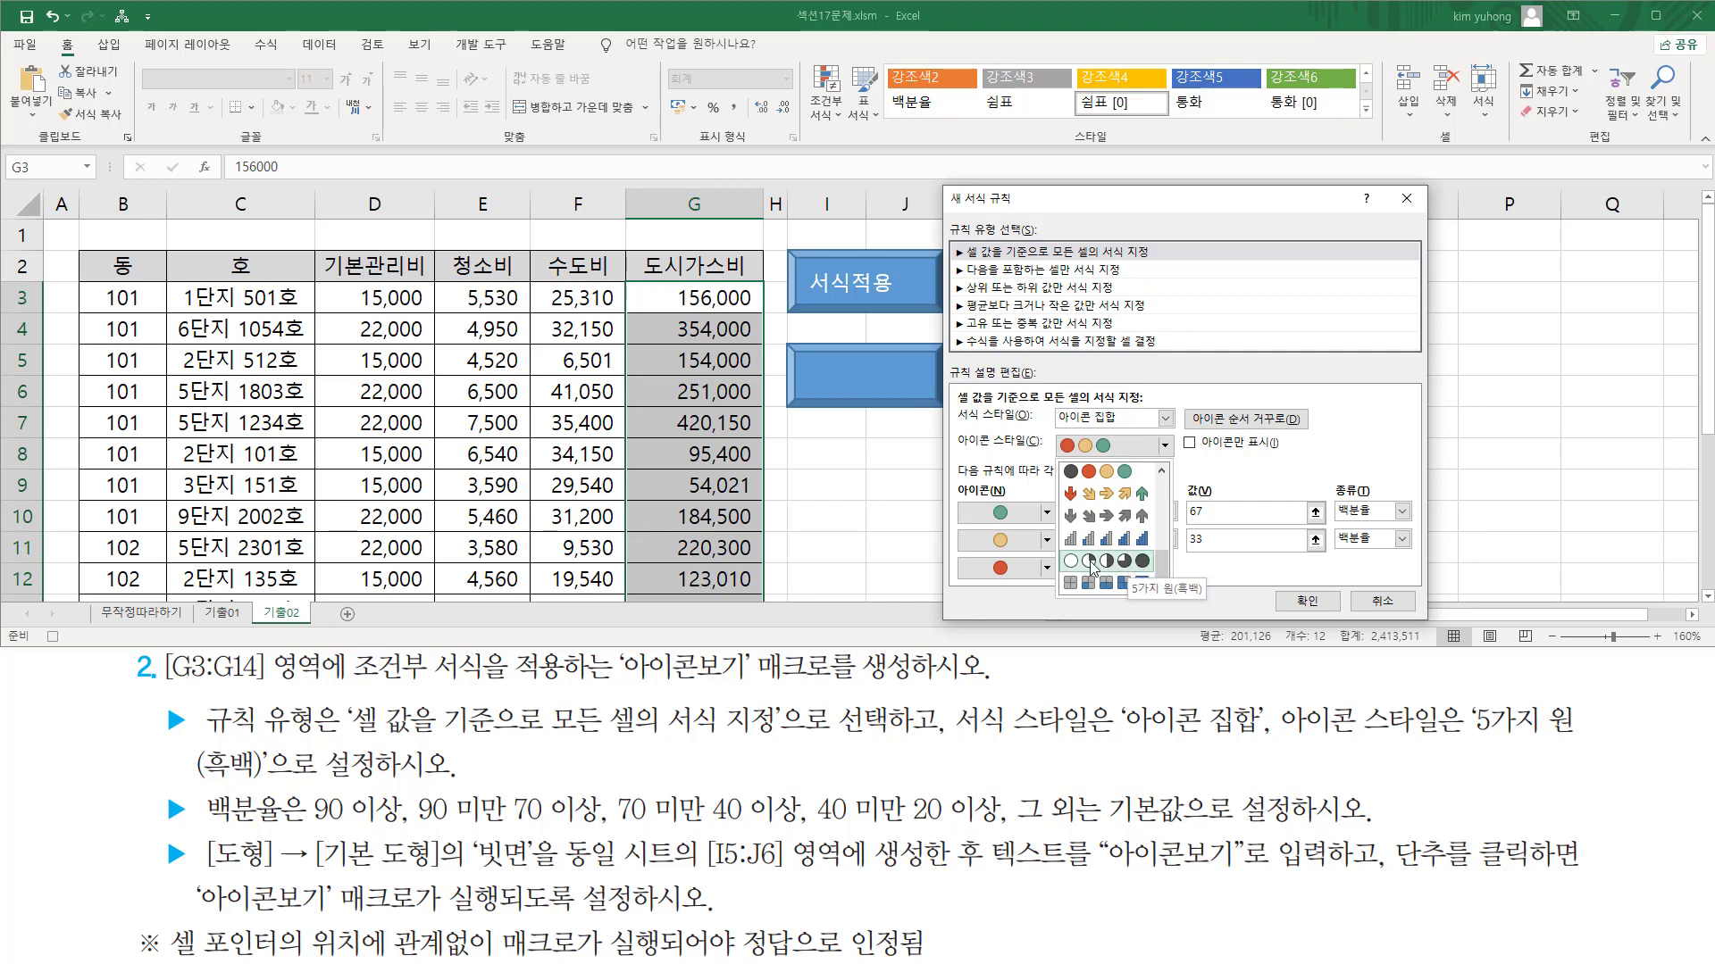
click(1092, 565)
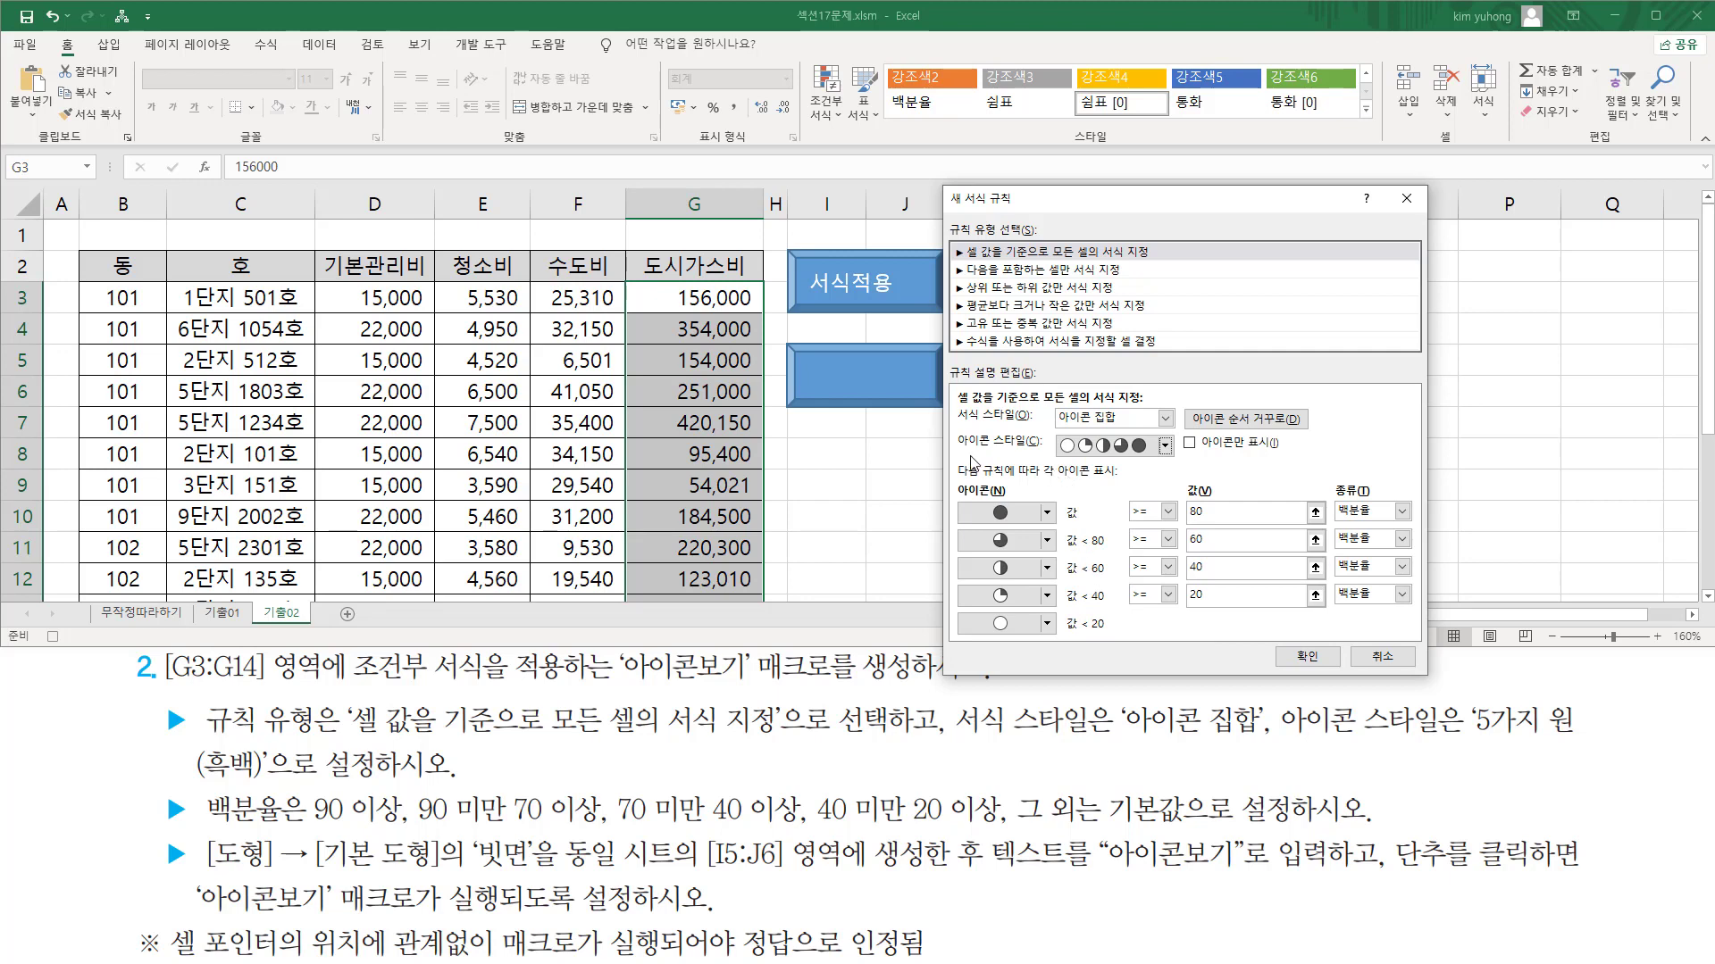
Set the percentage thresholds of the first two icons to 90 and 70 and apply the rule to G3:G14
drag(965, 487, 1036, 650)
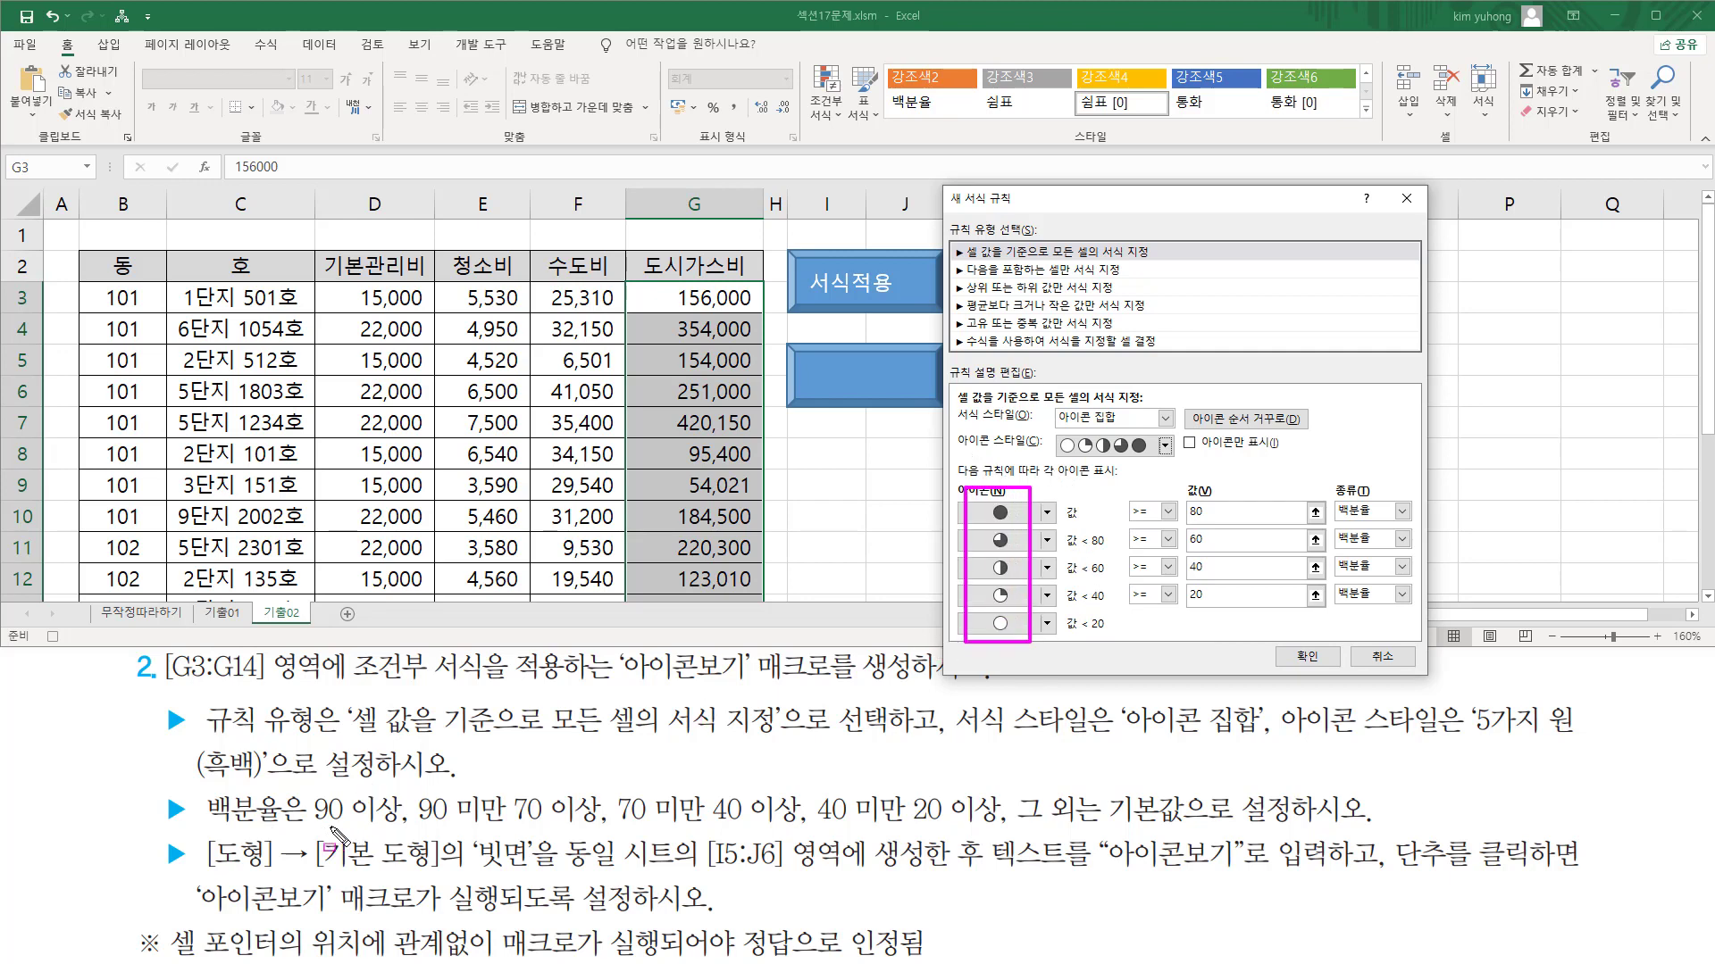
drag(211, 790, 296, 827)
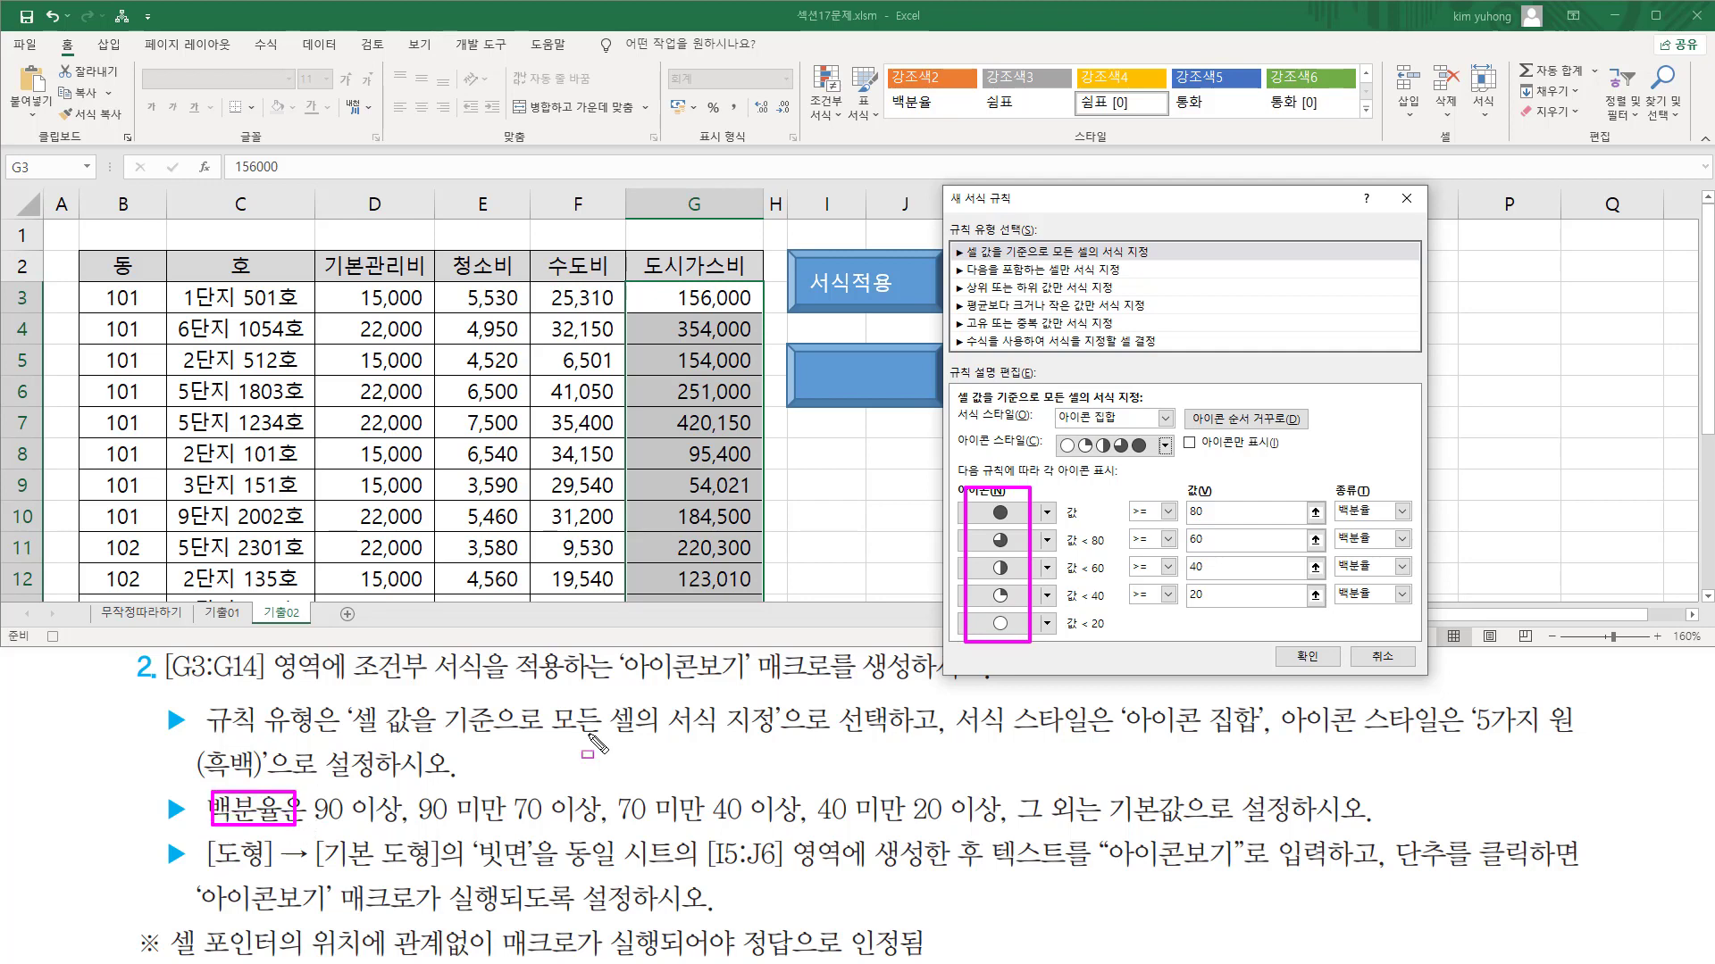
drag(1337, 487, 1407, 621)
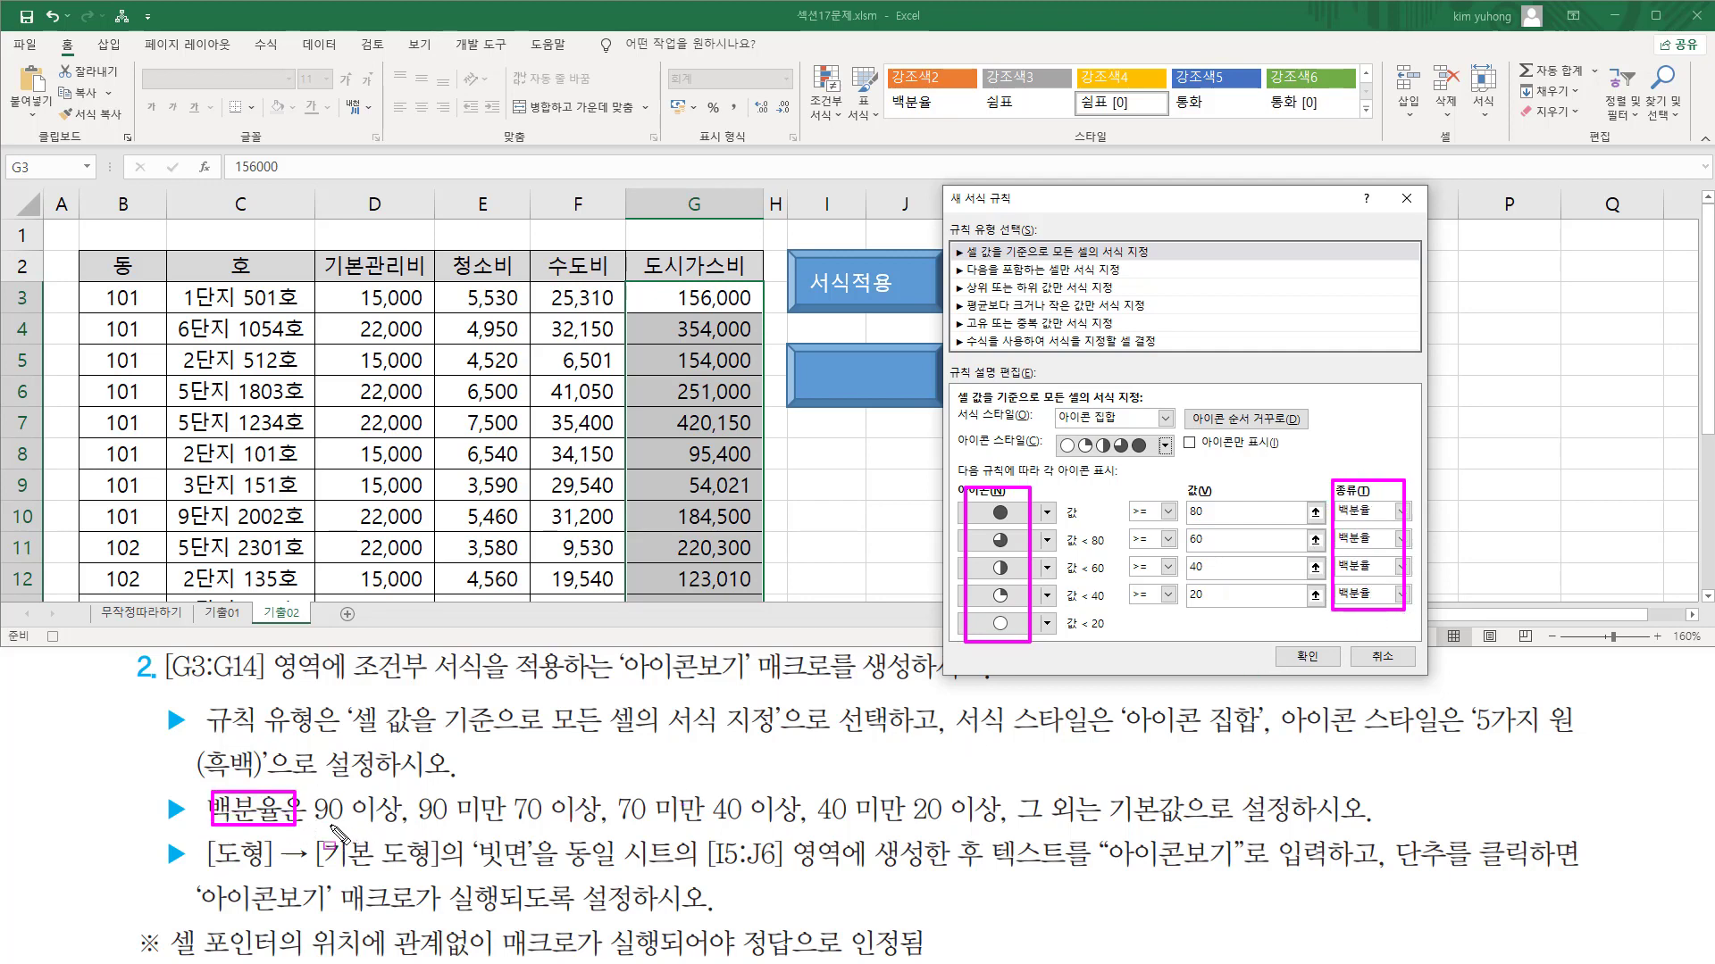
drag(312, 822, 1101, 826)
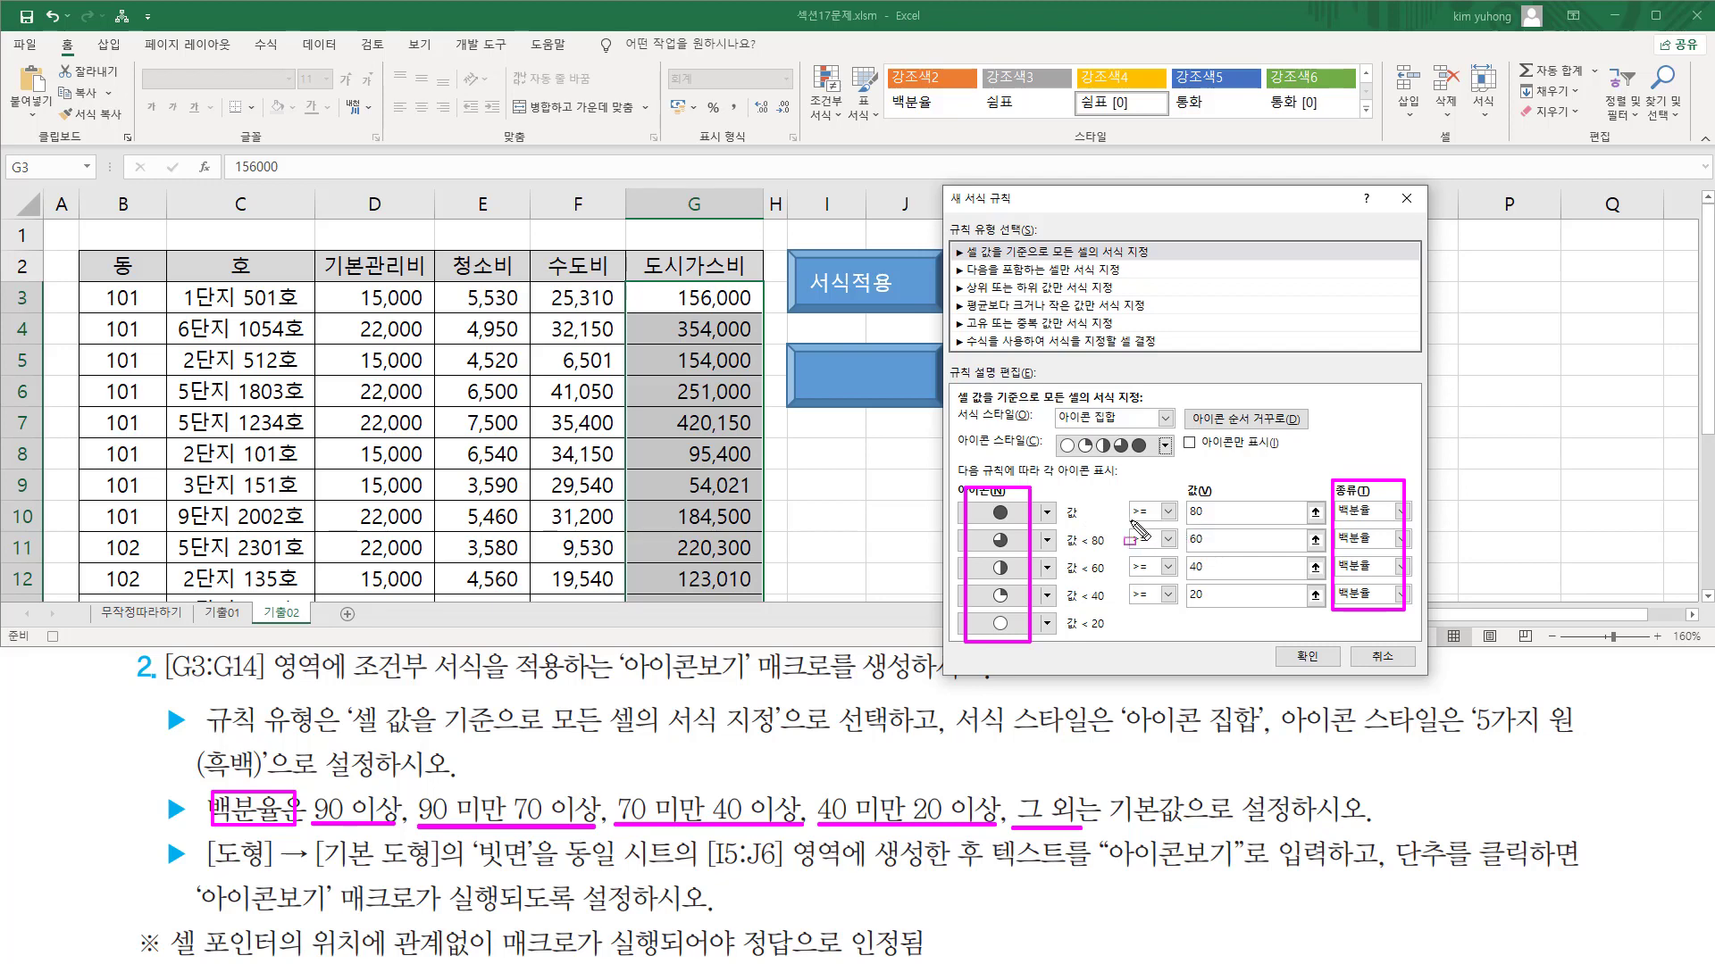
drag(1131, 523, 1230, 523)
key(Escape)
click(1235, 512)
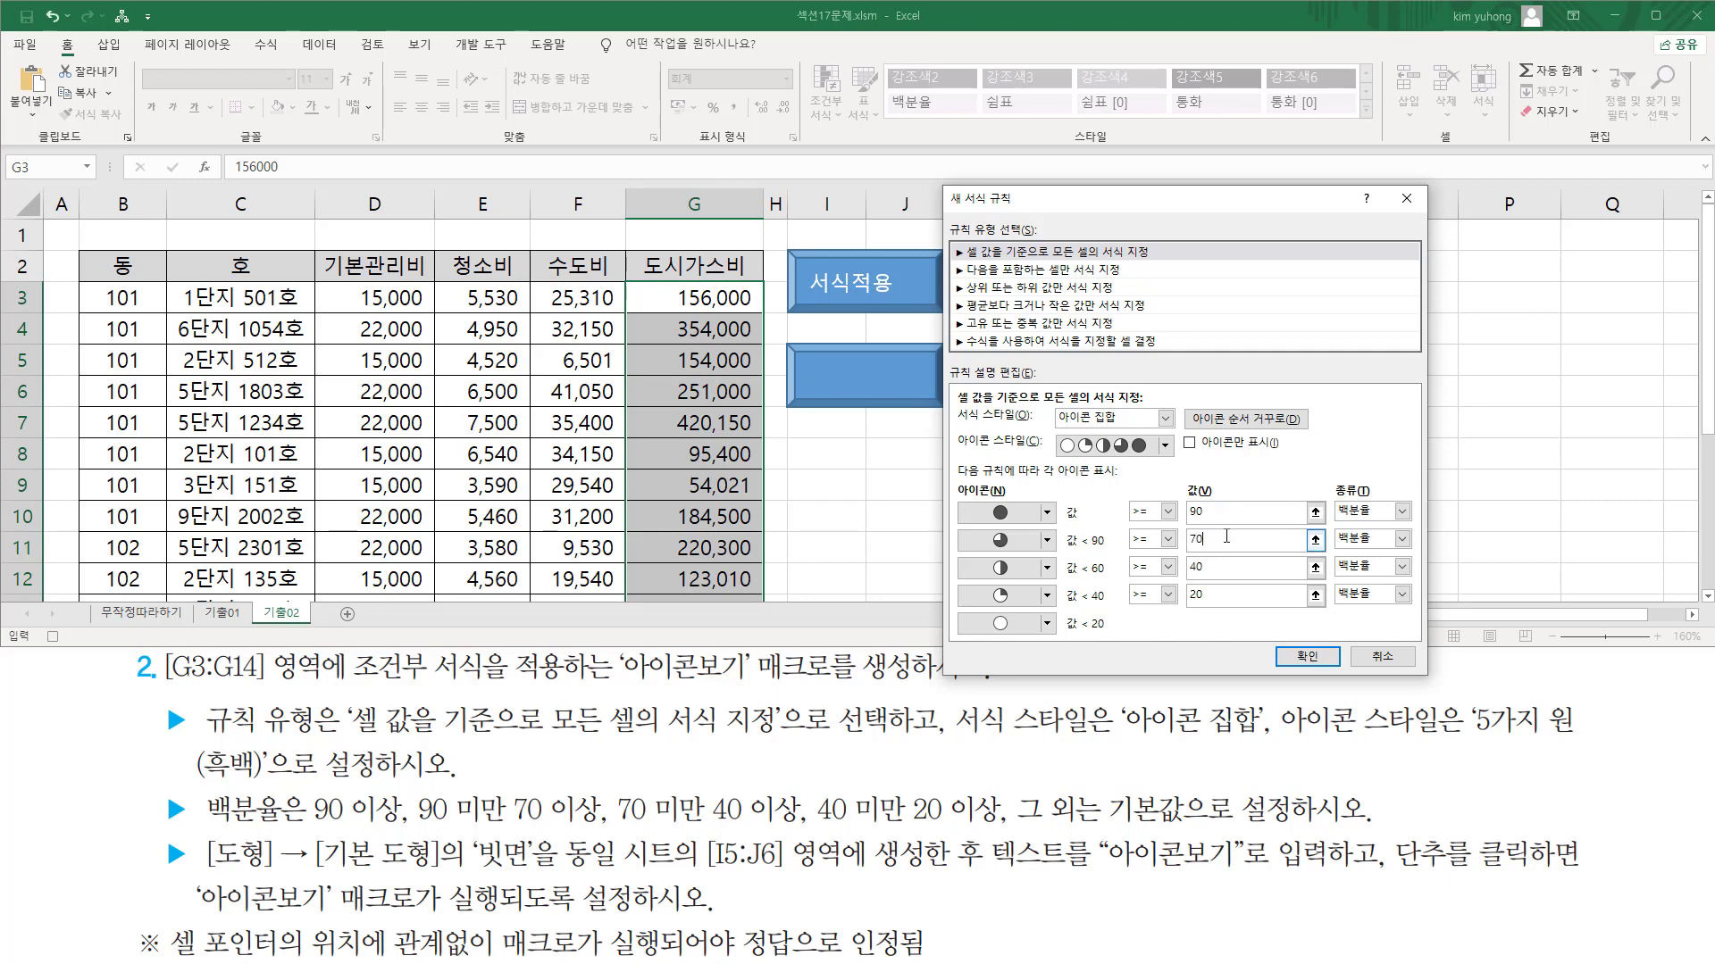
click(1223, 568)
click(1312, 658)
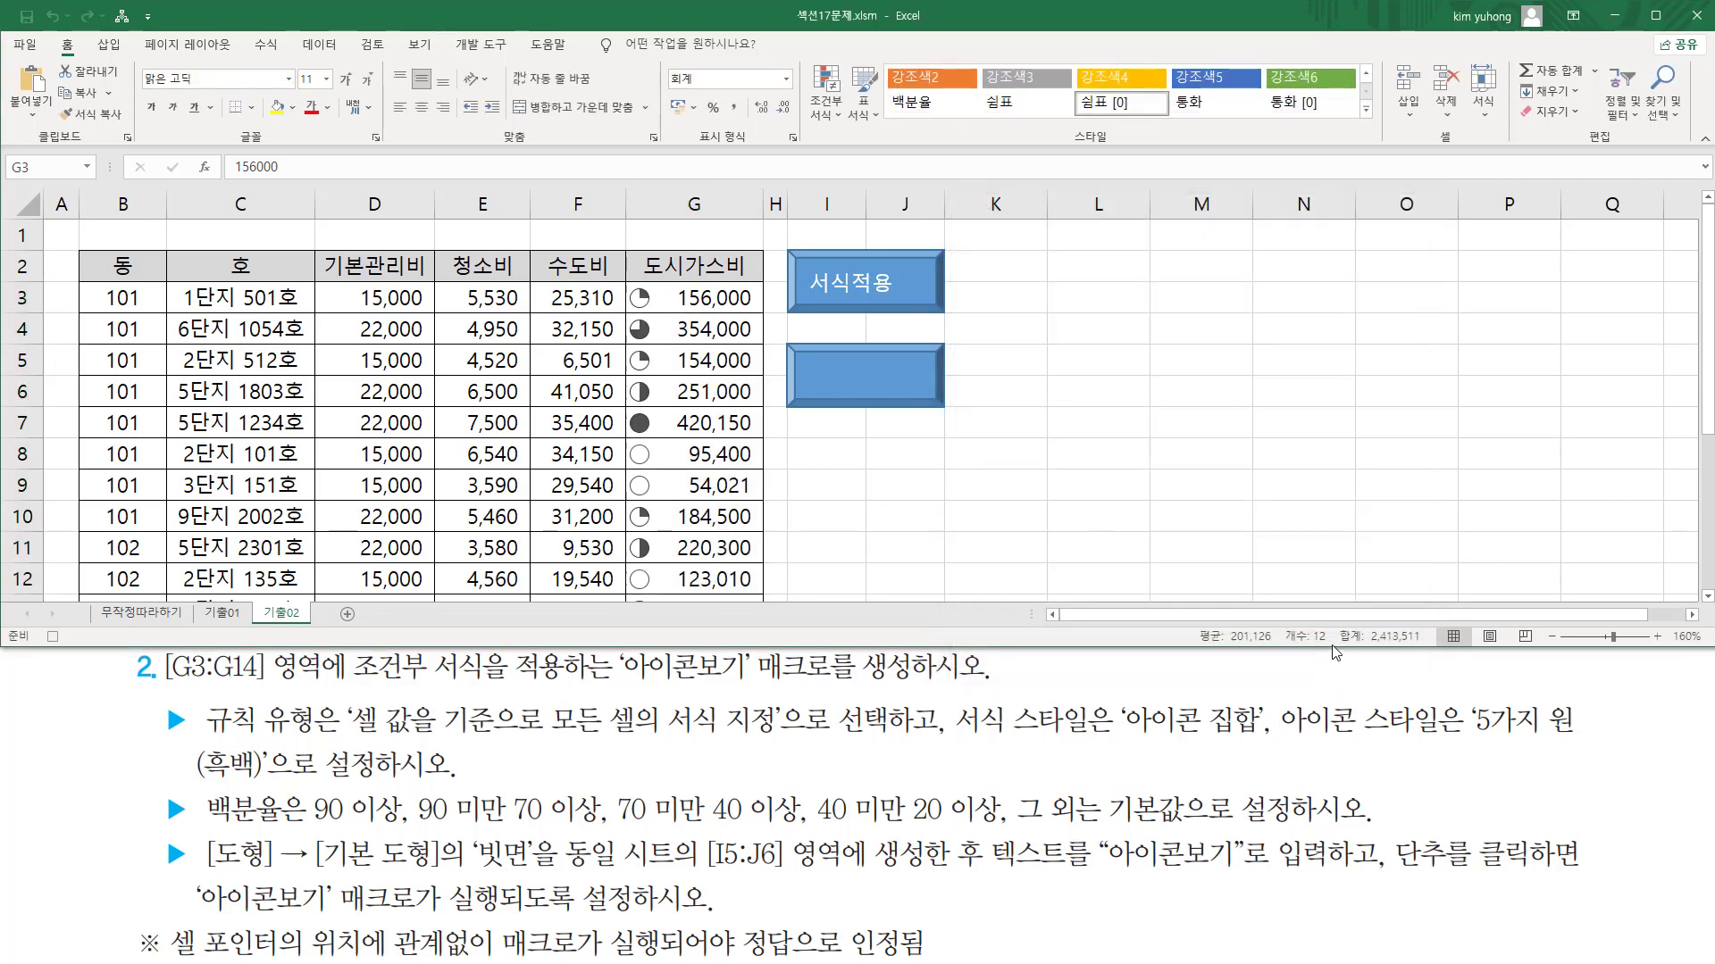
Check the icons down column G, deselect the range by selecting cell N2, and stop recording the 아이콘보기 macro
scroll(718, 380, down, 2)
scroll(730, 387, up, 2)
scroll(666, 415, down, 2)
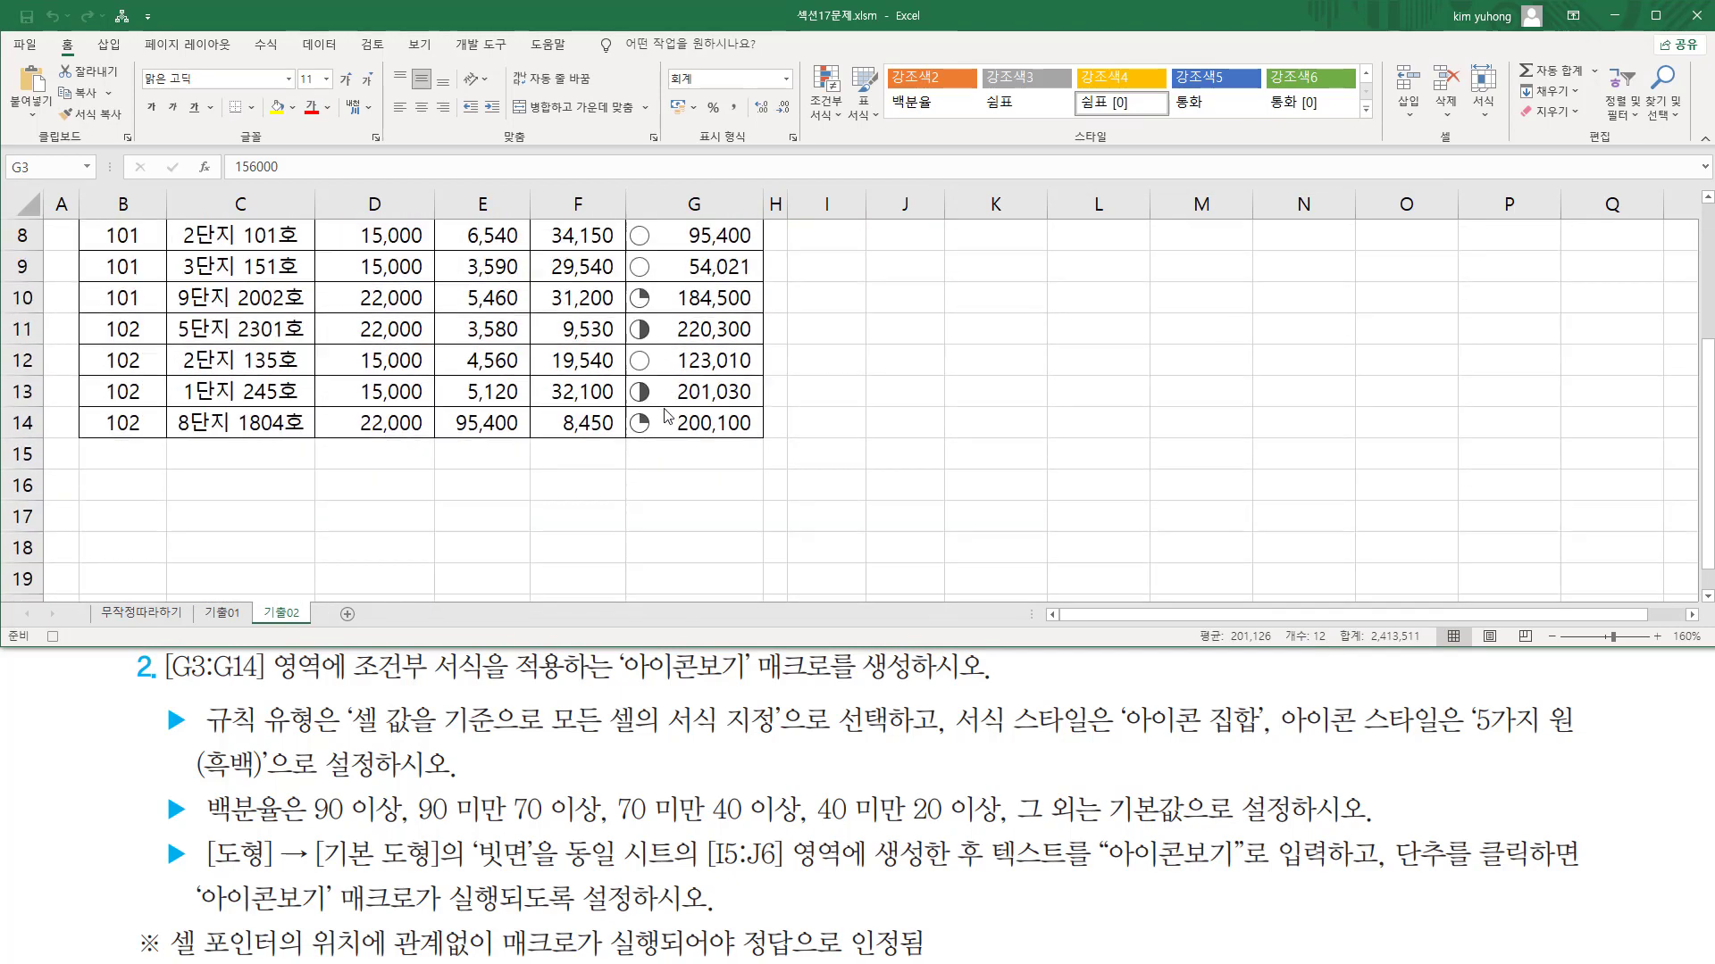
scroll(665, 415, up, 2)
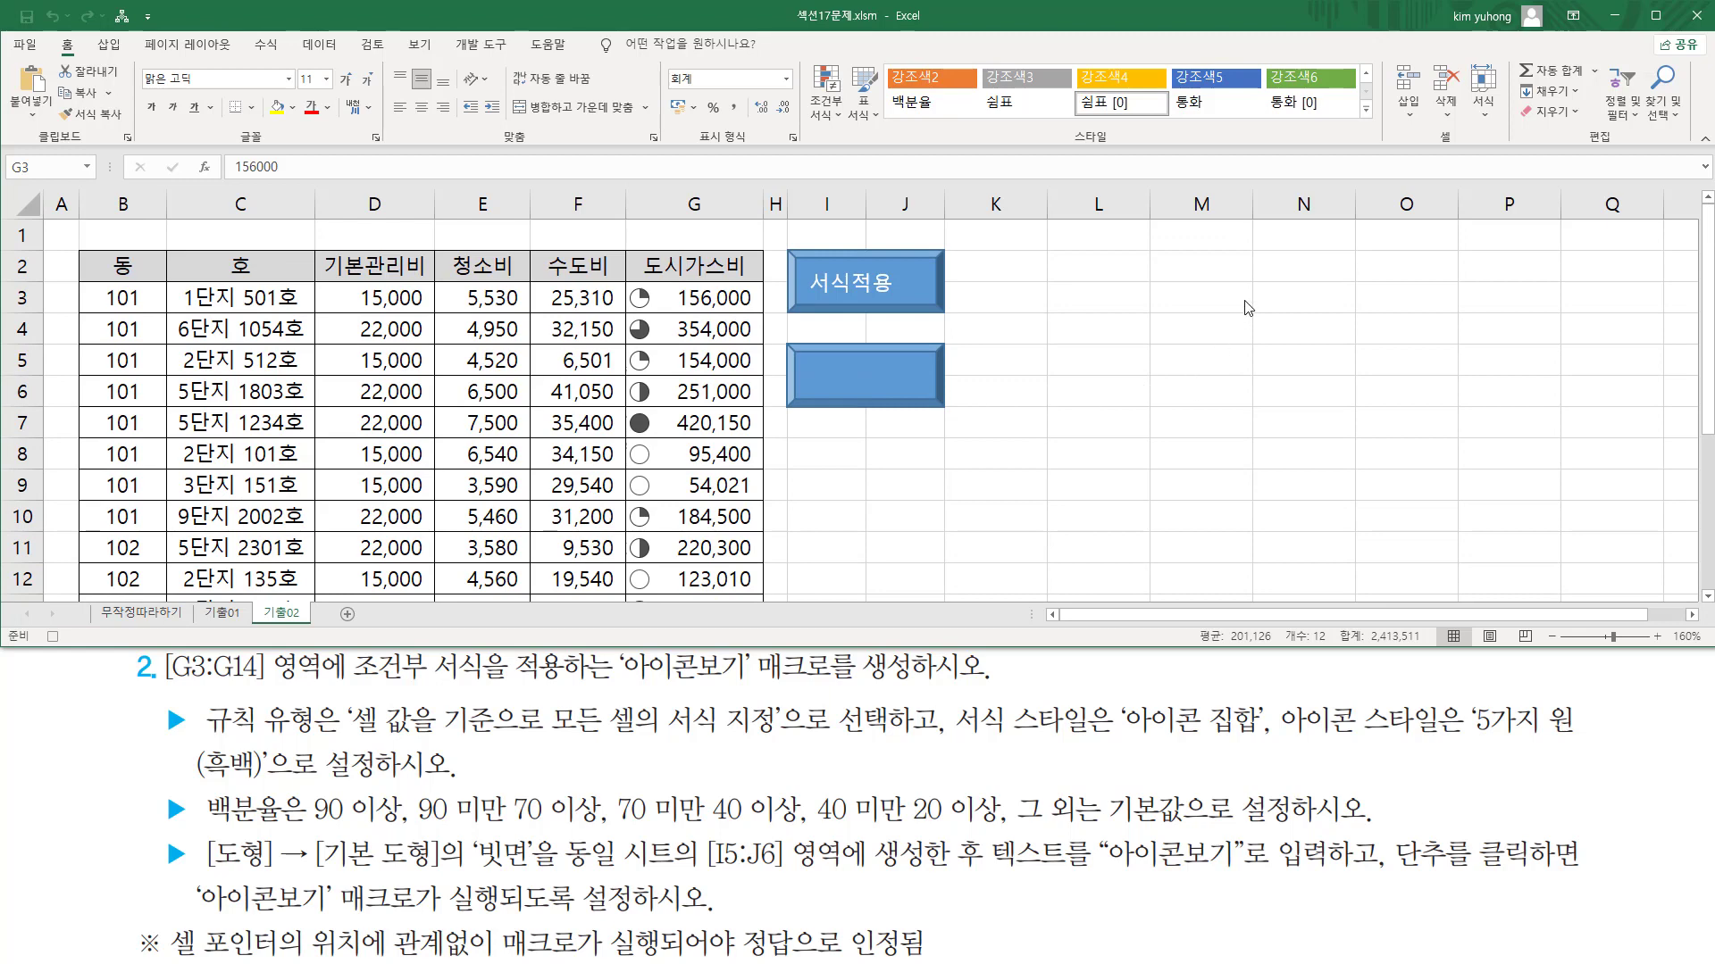
click(1311, 257)
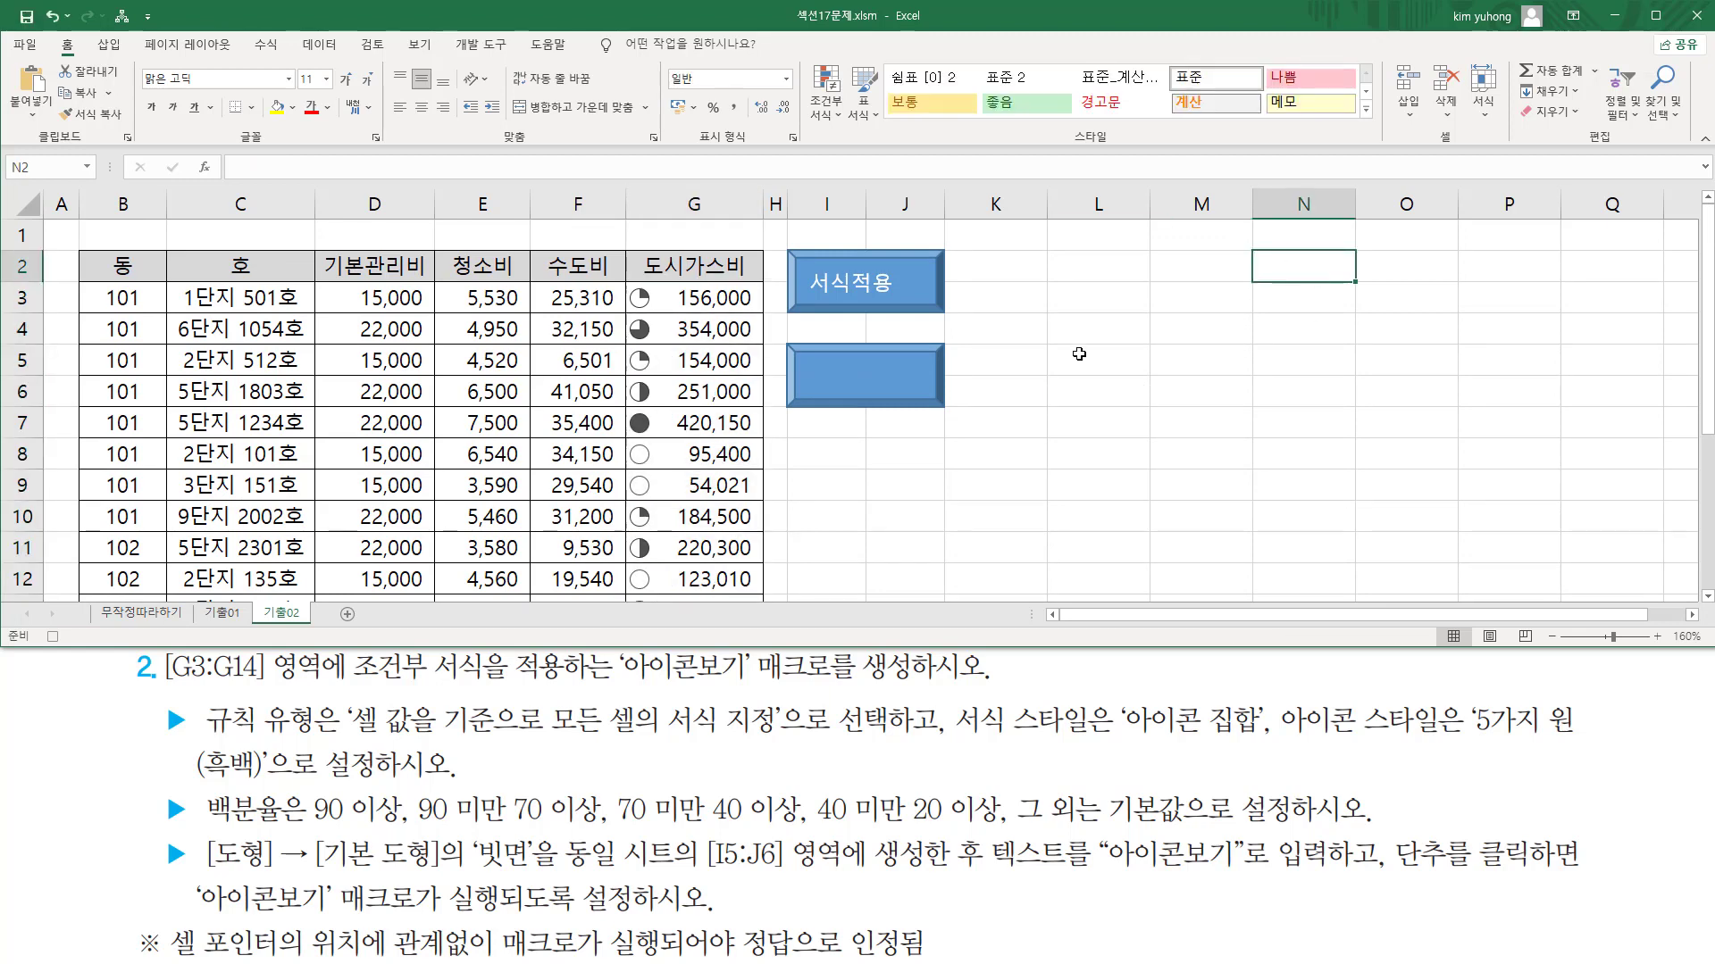
drag(37, 625, 74, 649)
key(Escape)
click(54, 637)
click(54, 639)
Add the text 아이콘보기 to the empty bevel shape over I5:J6 and deselect the shape
right_click(855, 369)
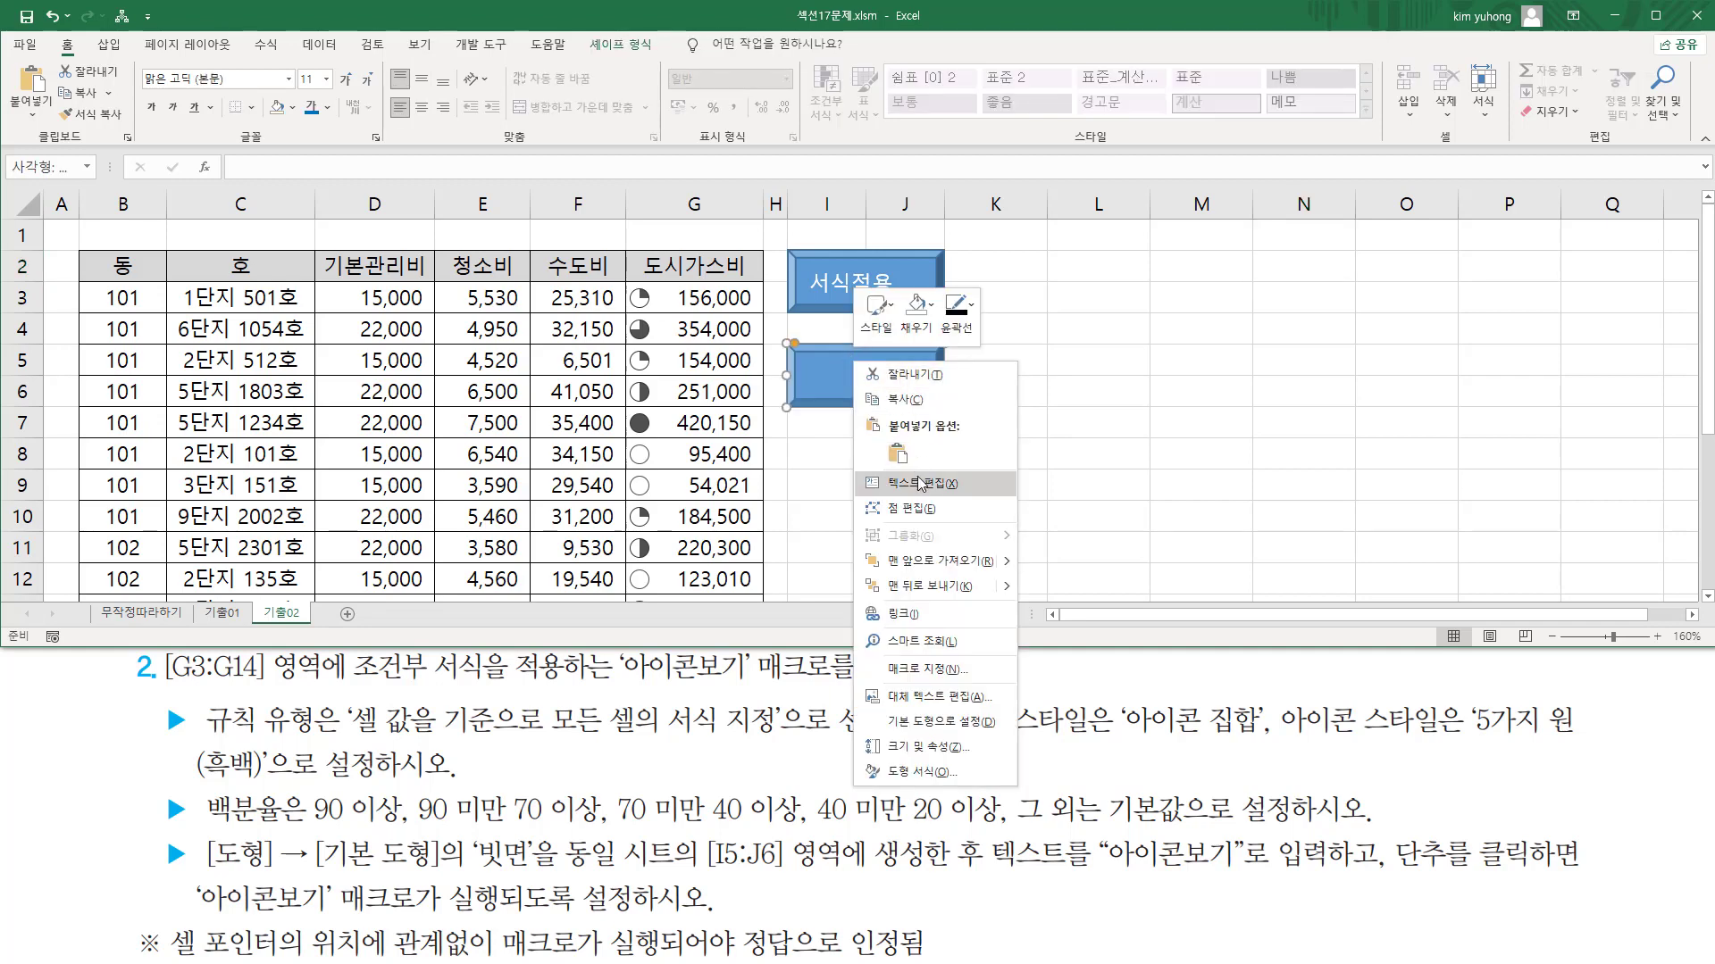
click(925, 485)
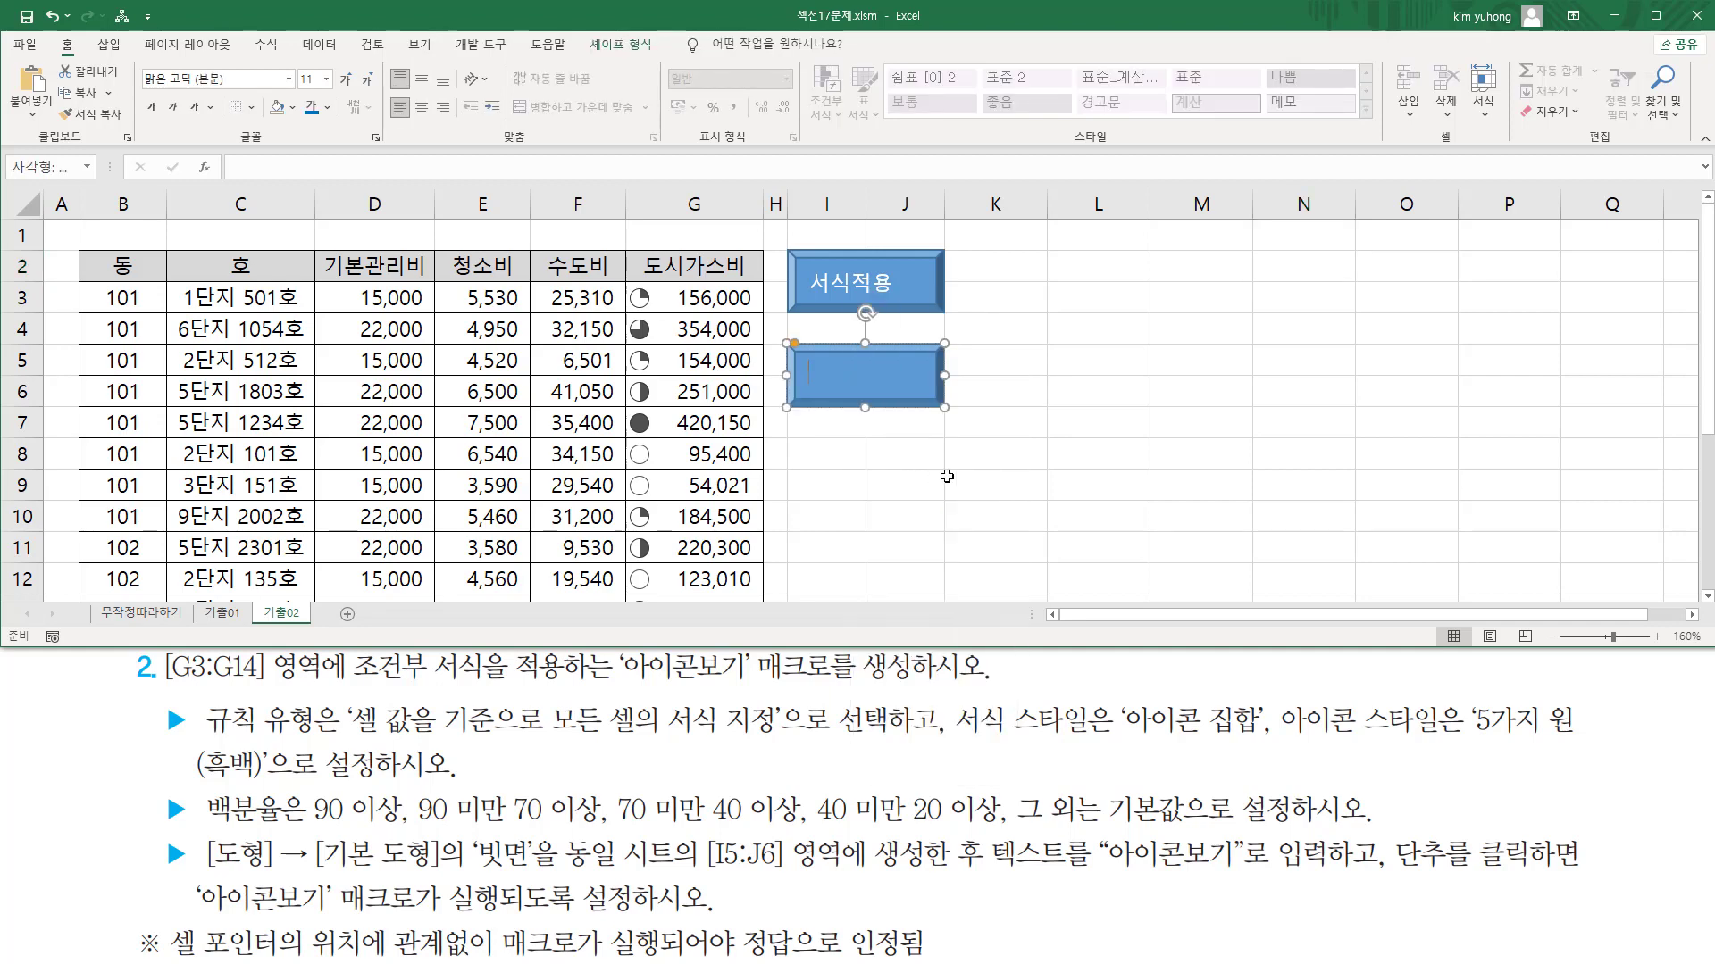
text(아이콘보기)
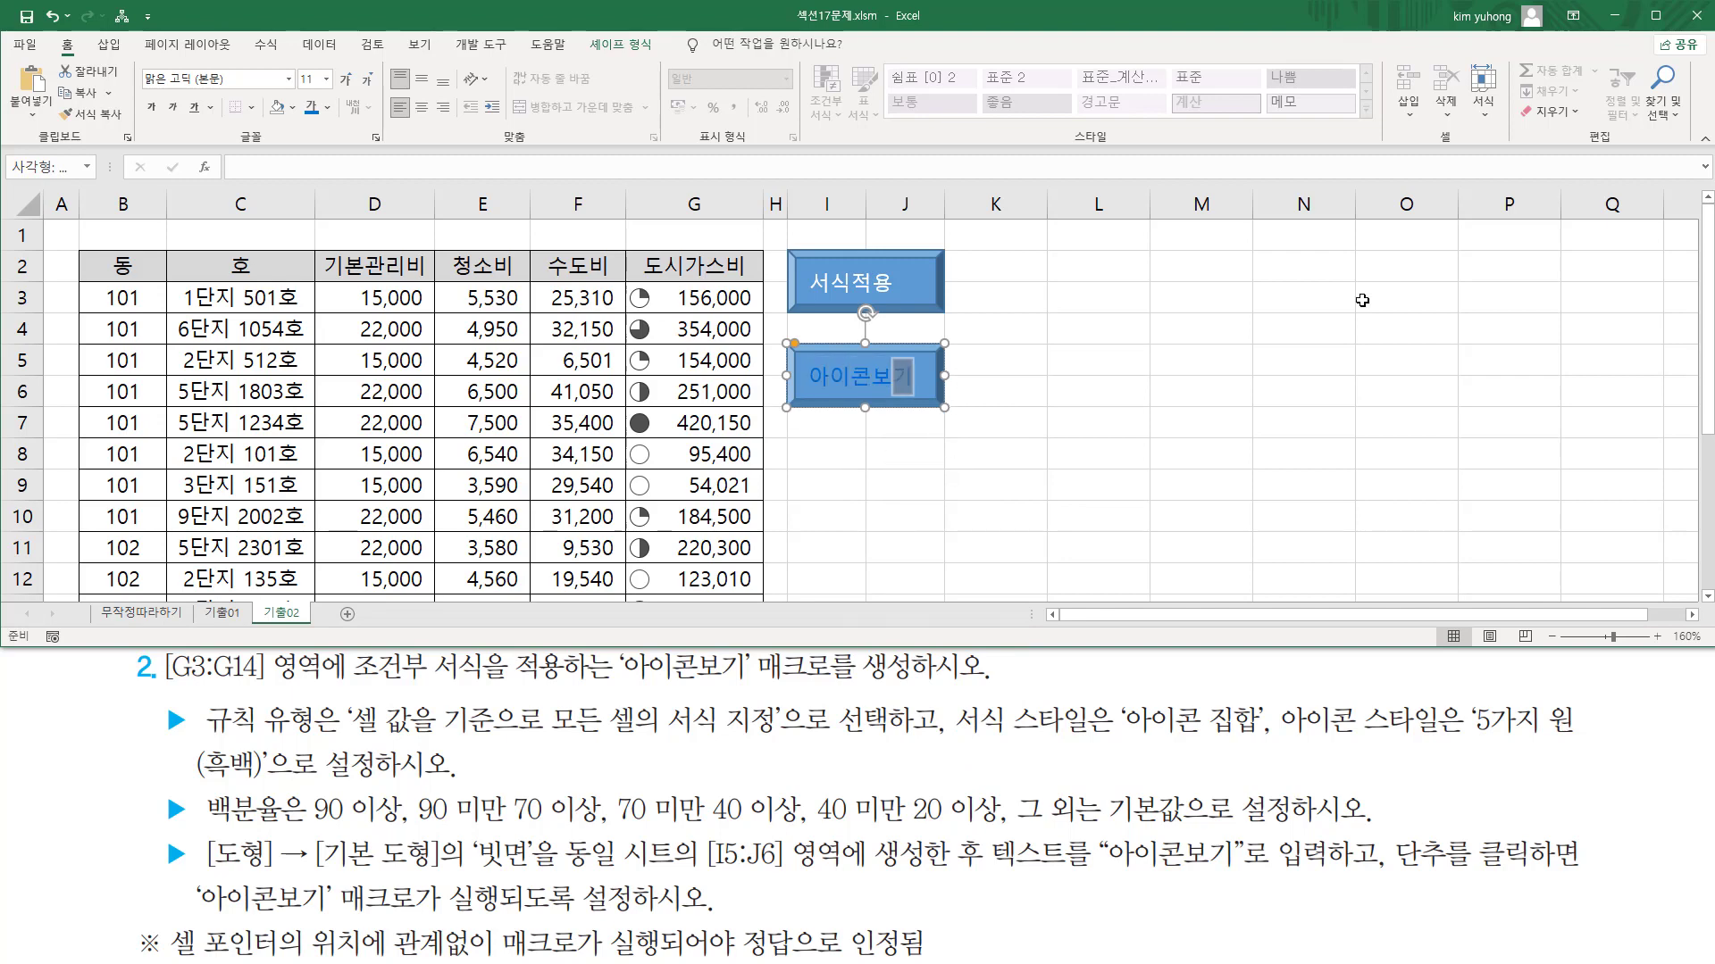
click(1295, 326)
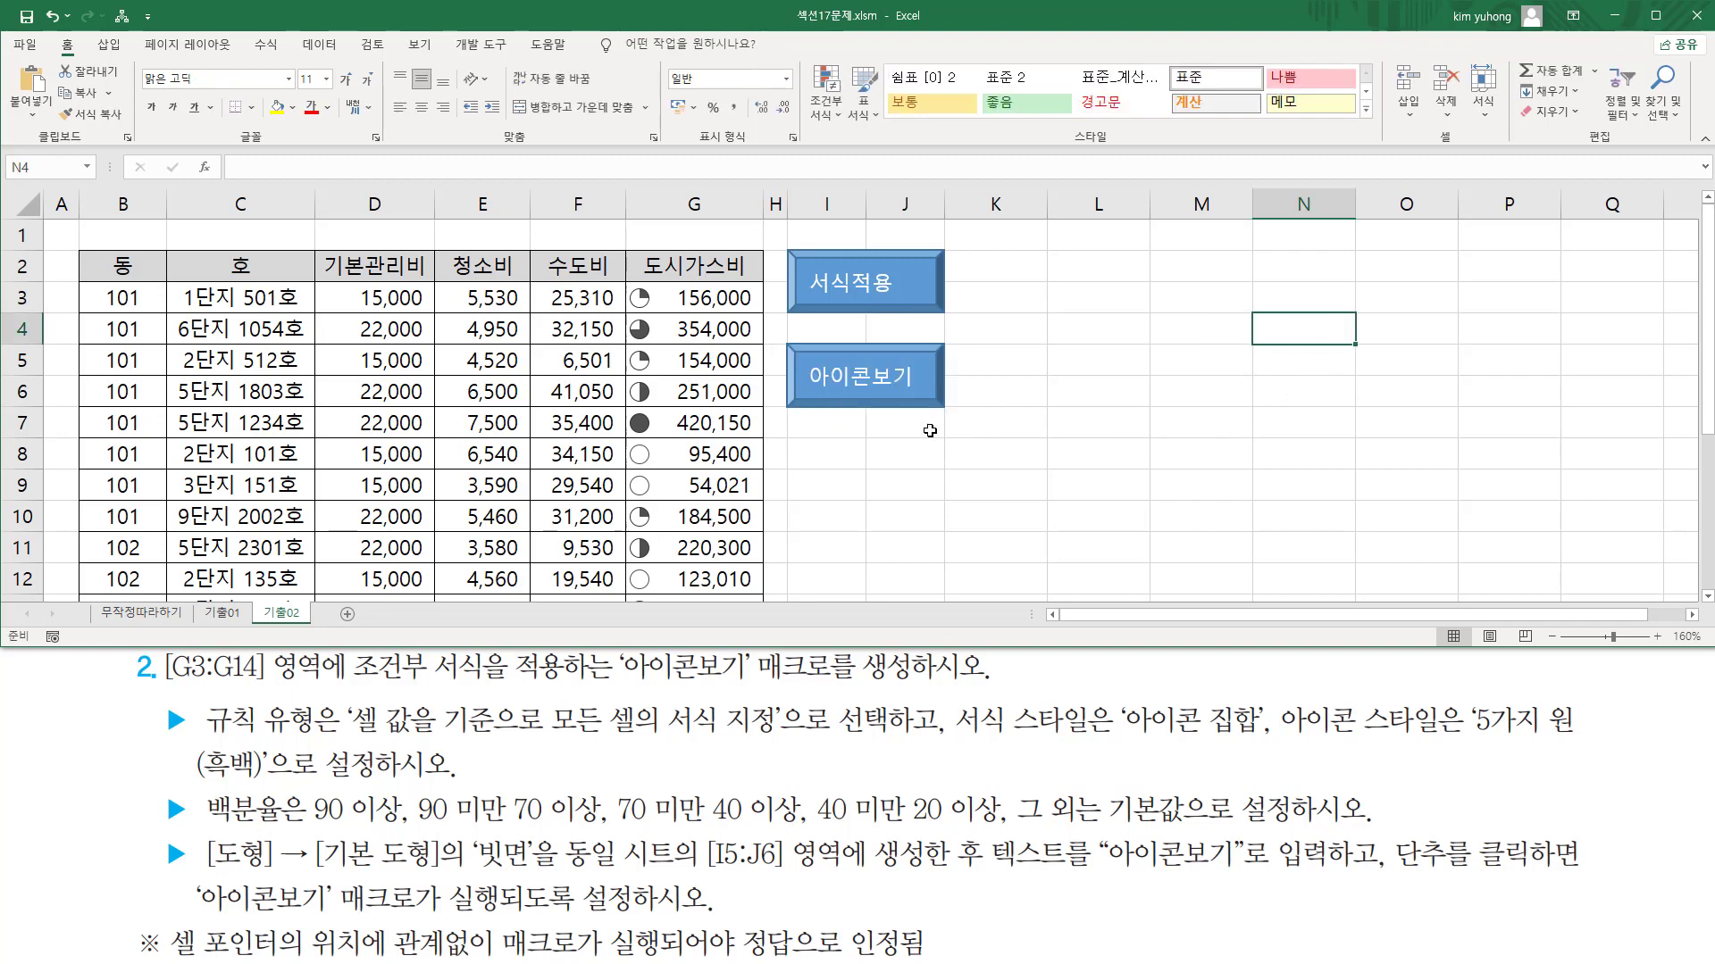
click(1200, 412)
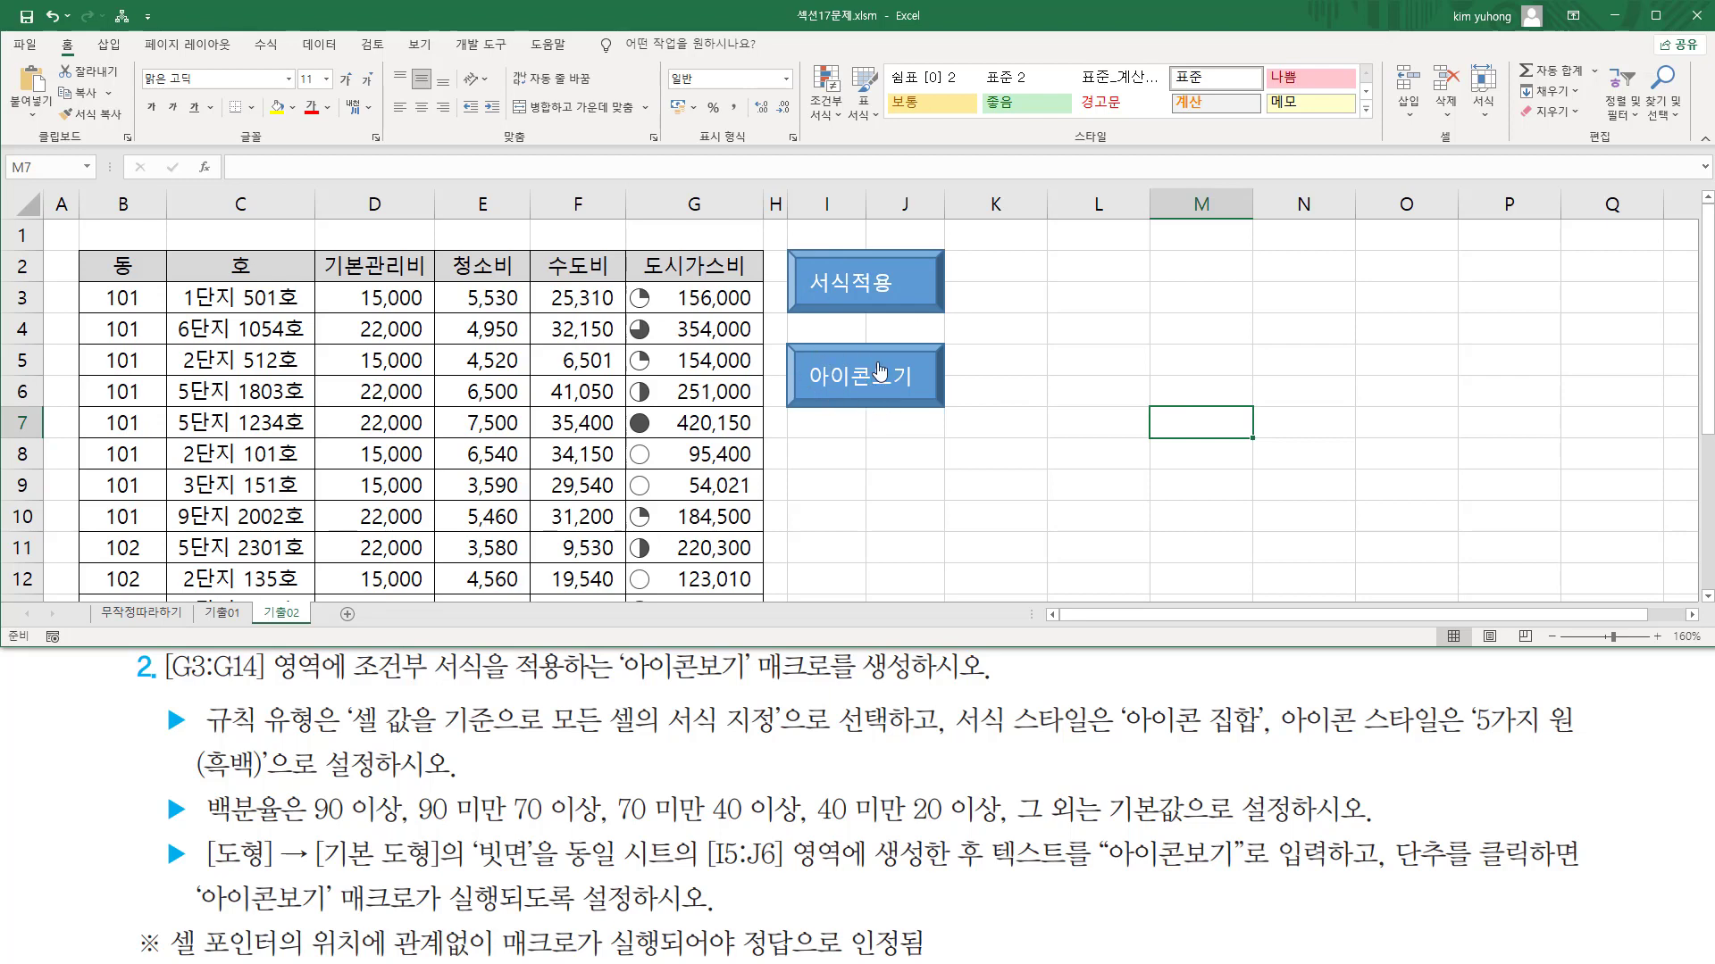
click(1076, 316)
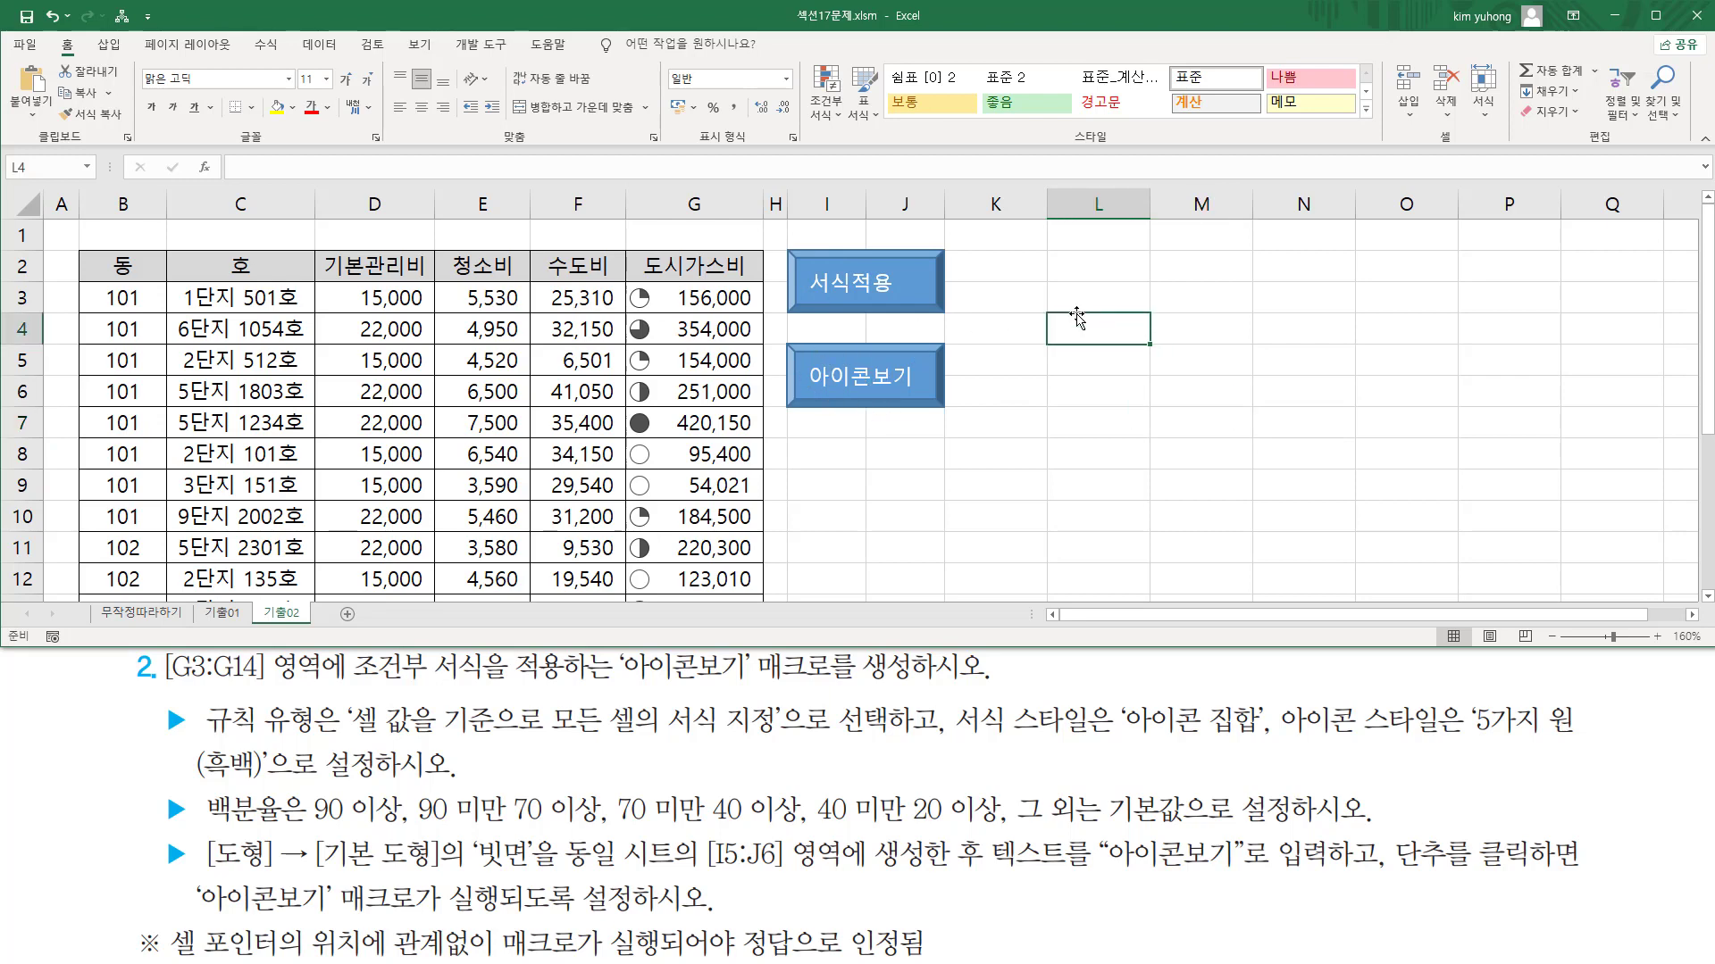
Reset the number format of C3:C14 to 일반 to prepare for testing the 서식적용 macro
click(259, 303)
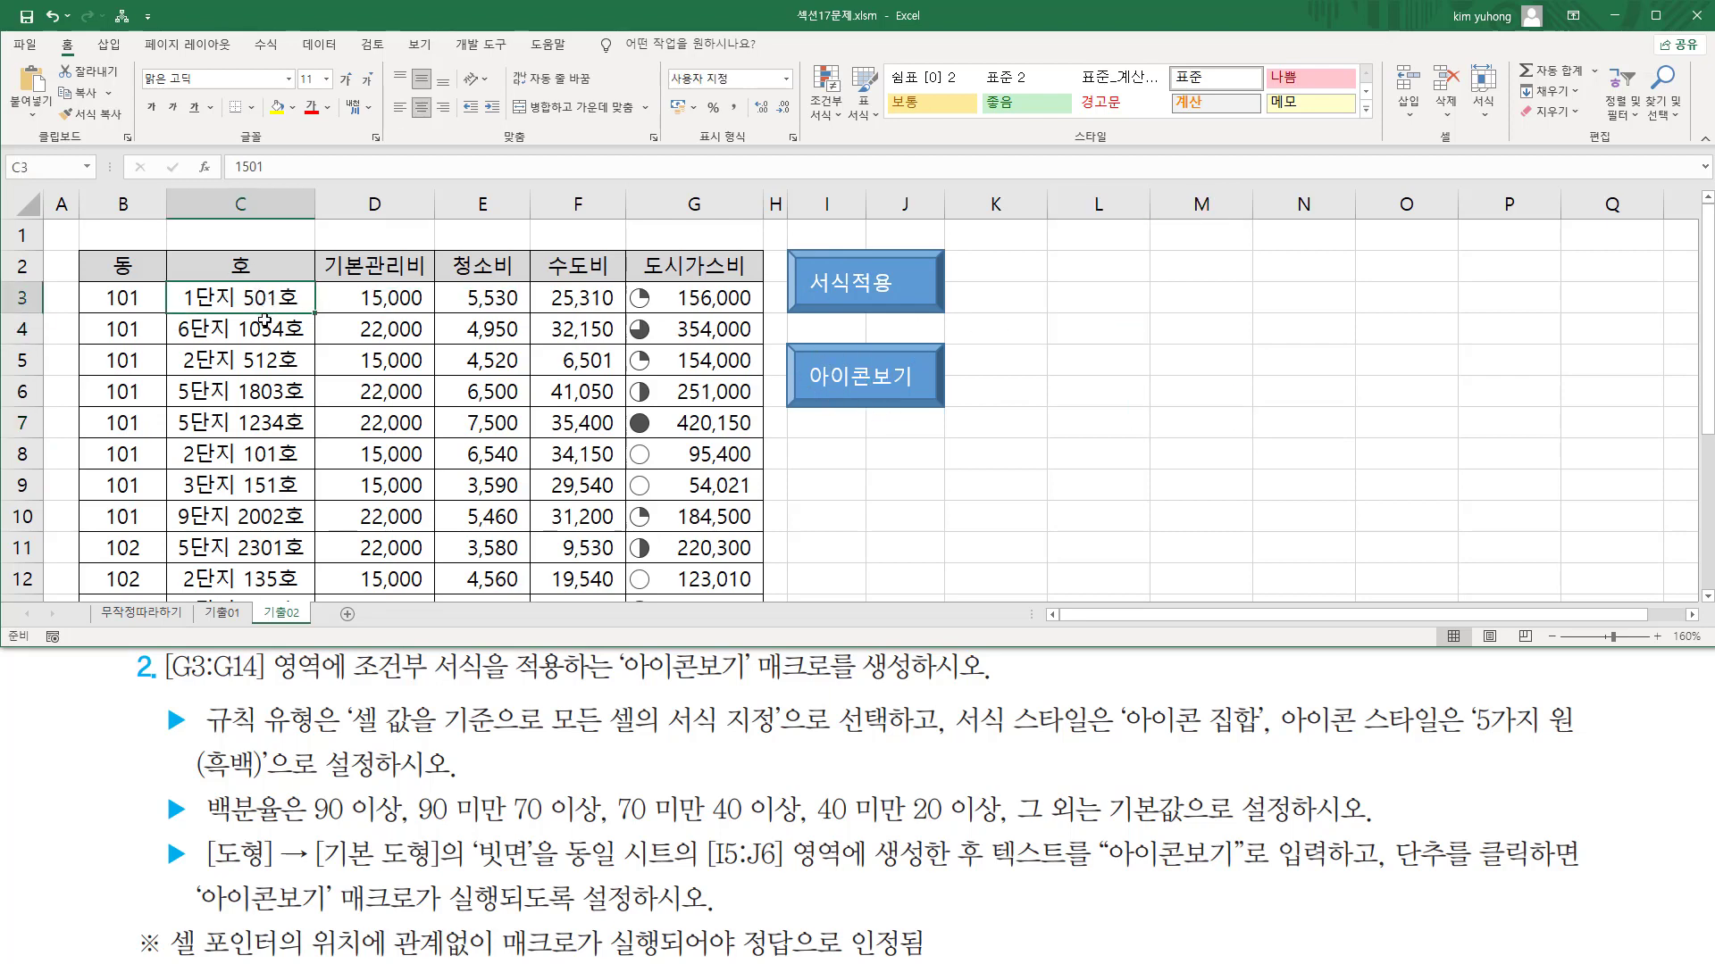
scroll(264, 320, down, 2)
shift+click(282, 416)
scroll(282, 413, up, 2)
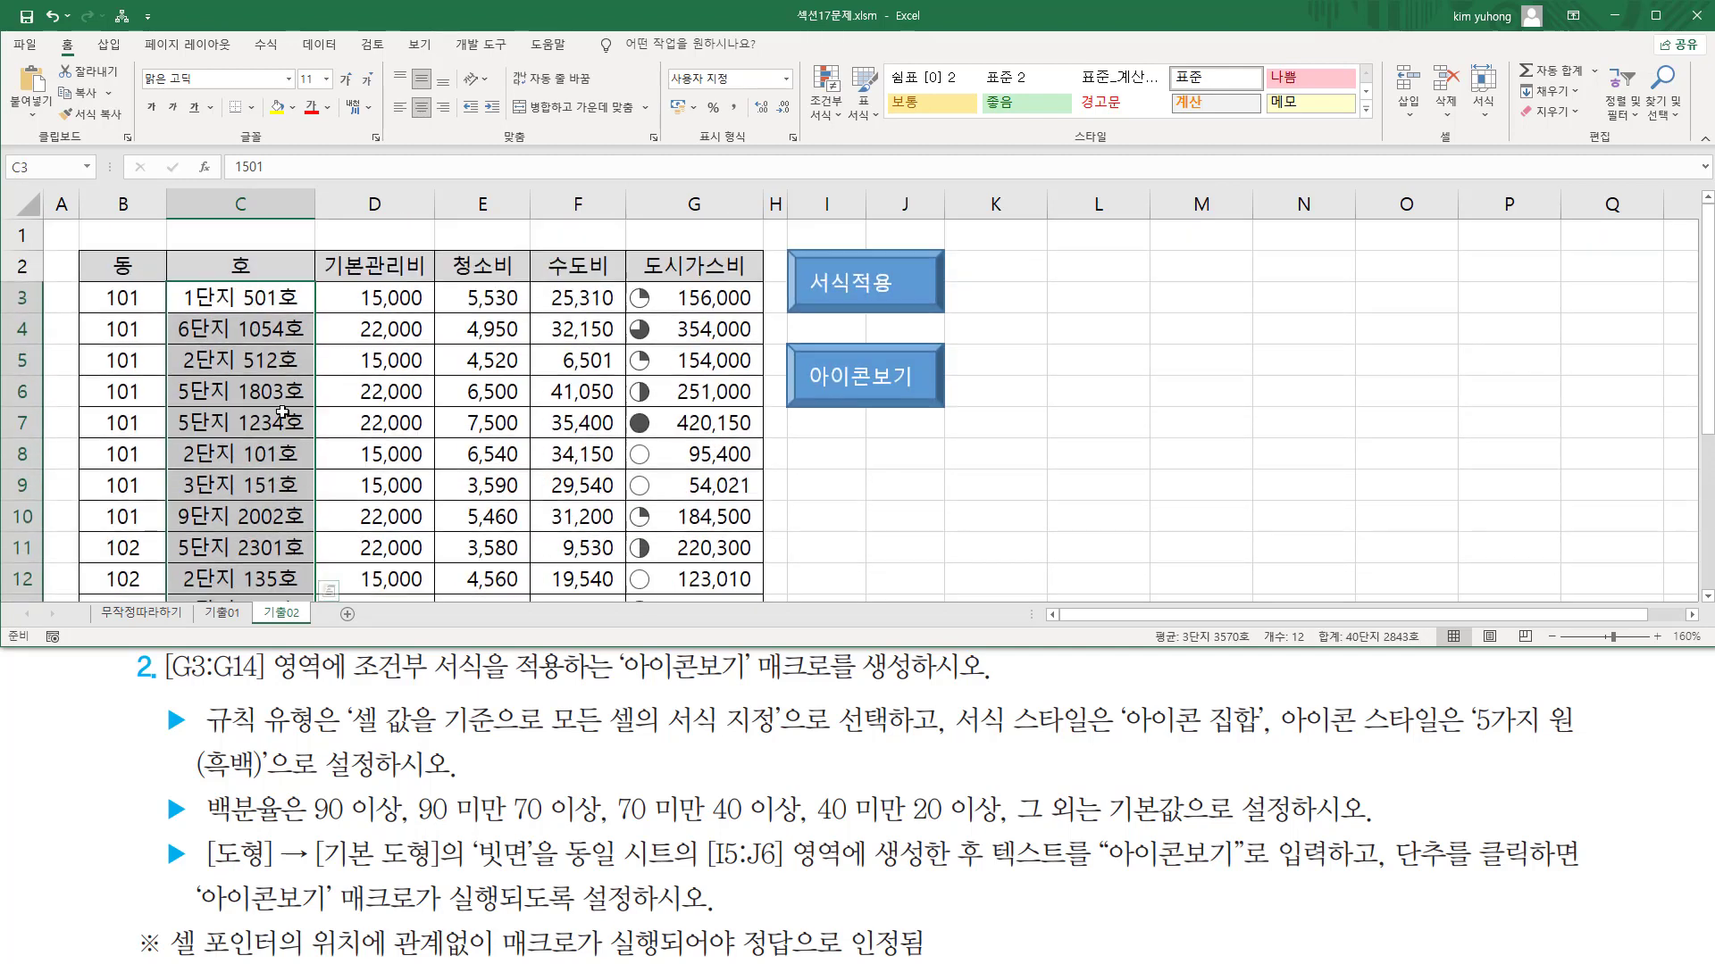
key(ctrl+1)
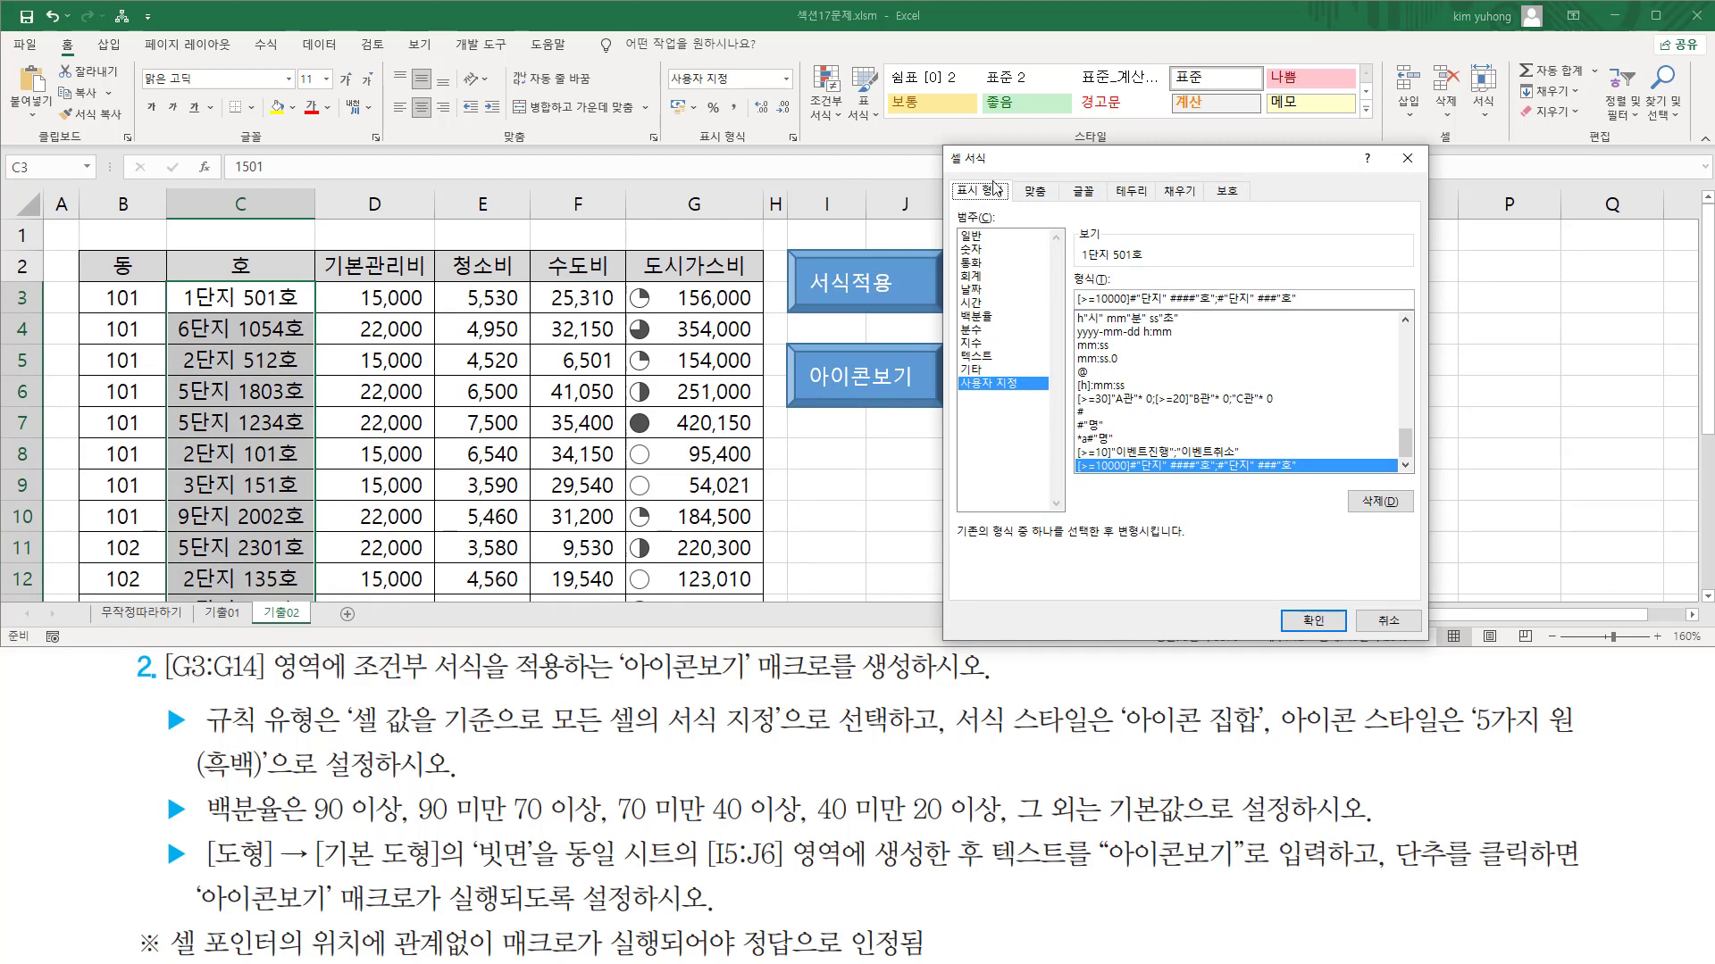
click(991, 237)
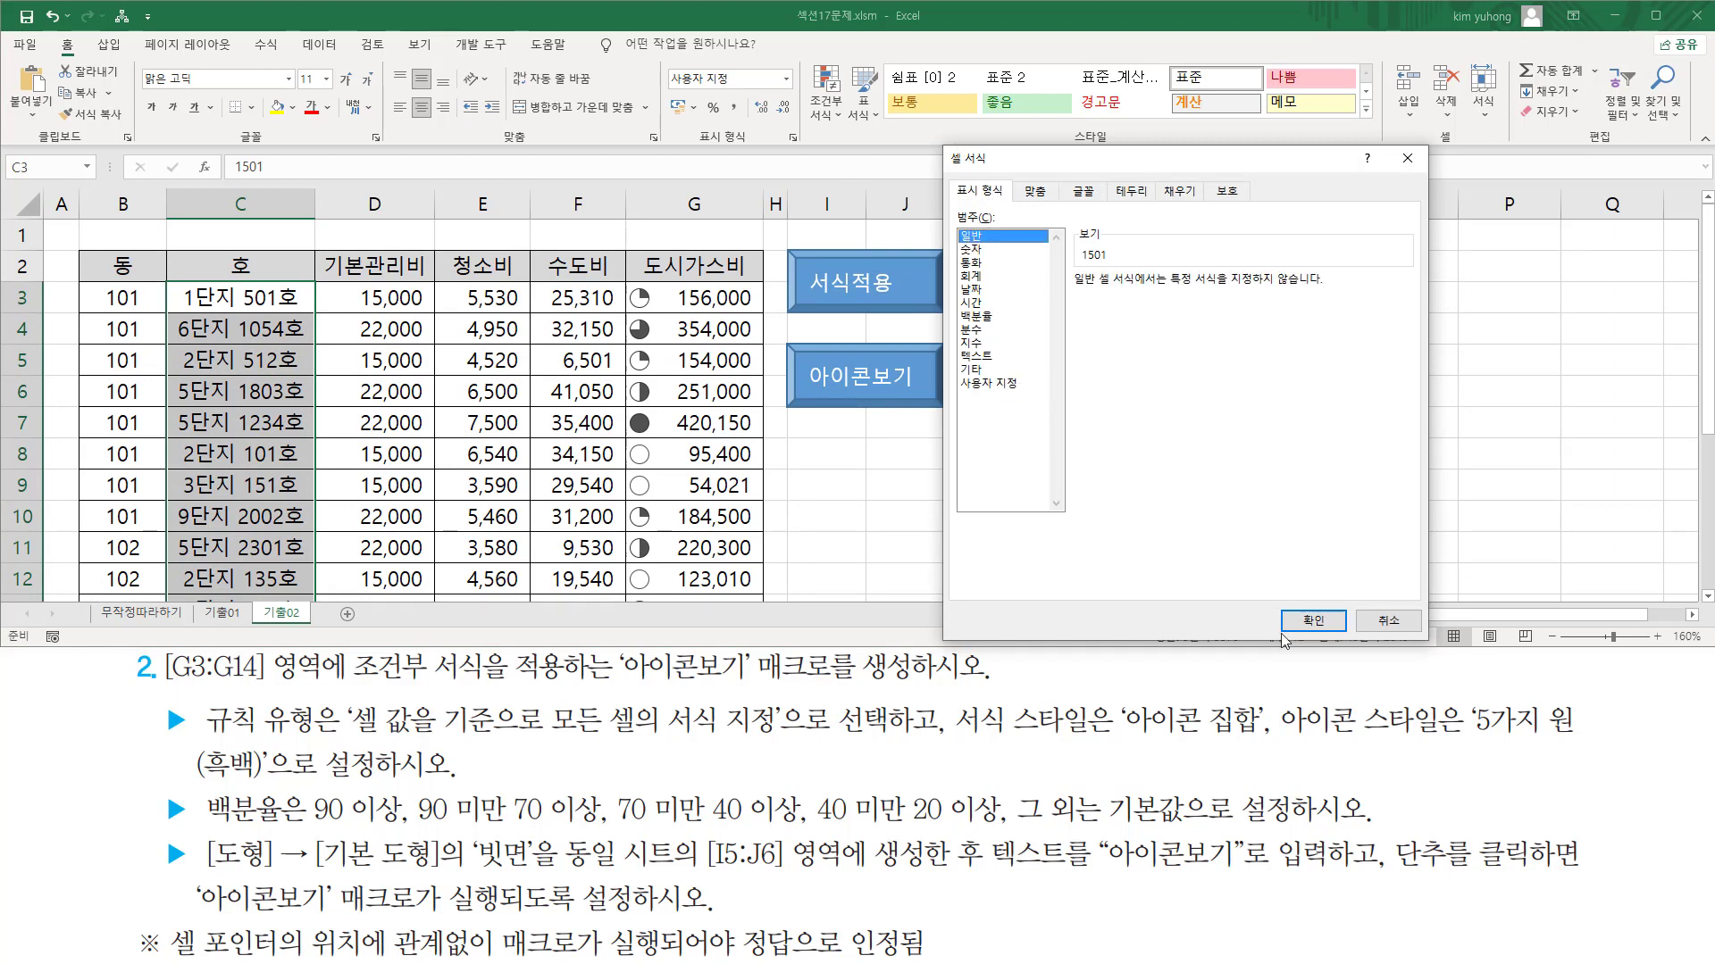
click(1311, 620)
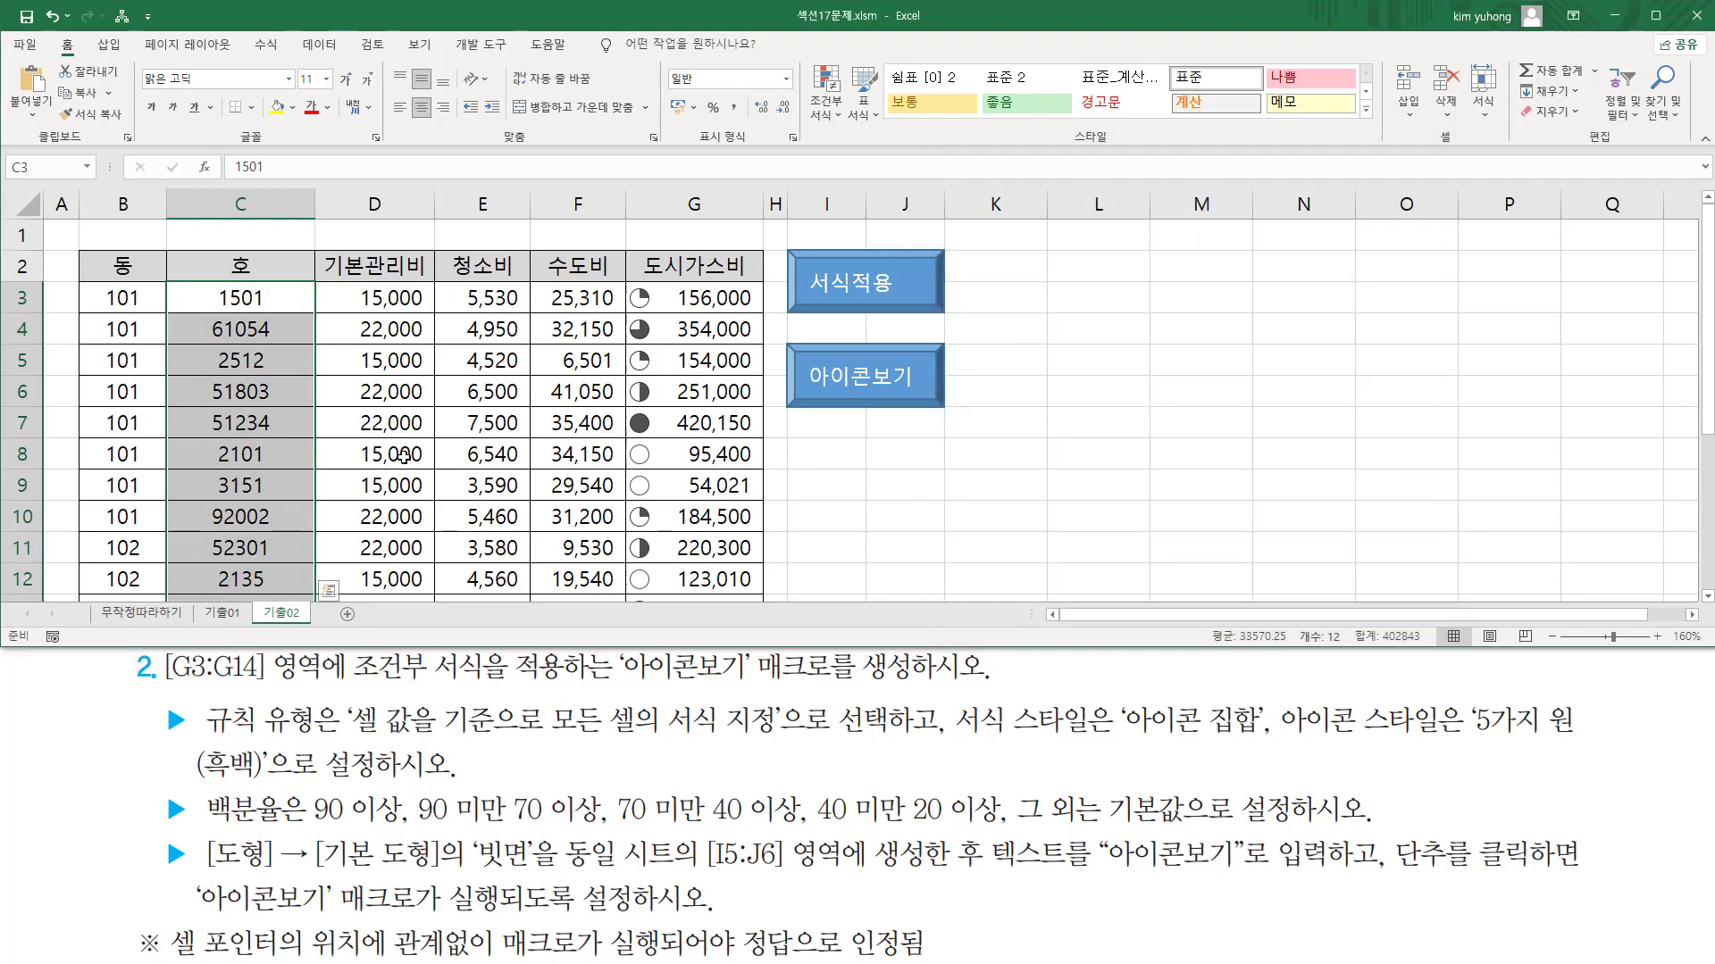
click(252, 348)
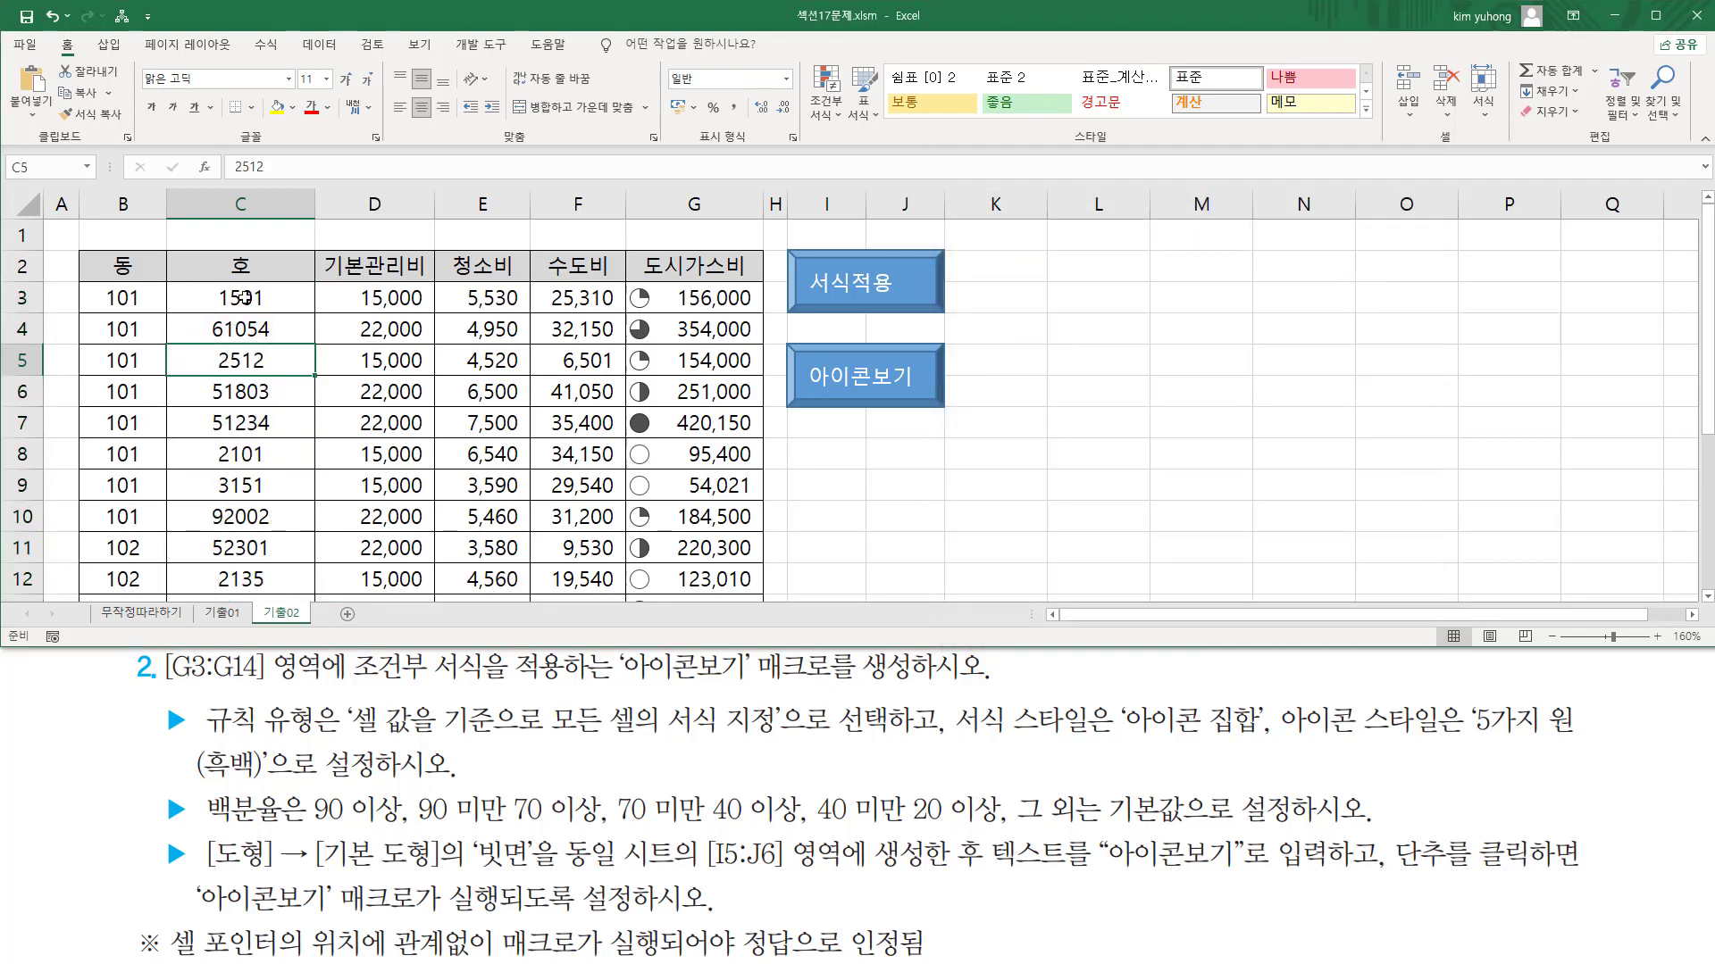
Delete the icon-set conditional formatting rule from G3:G14 and deselect the range
mouse_move(706, 300)
mouse_down()
mouse_move(687, 589)
mouse_move(684, 423)
mouse_up()
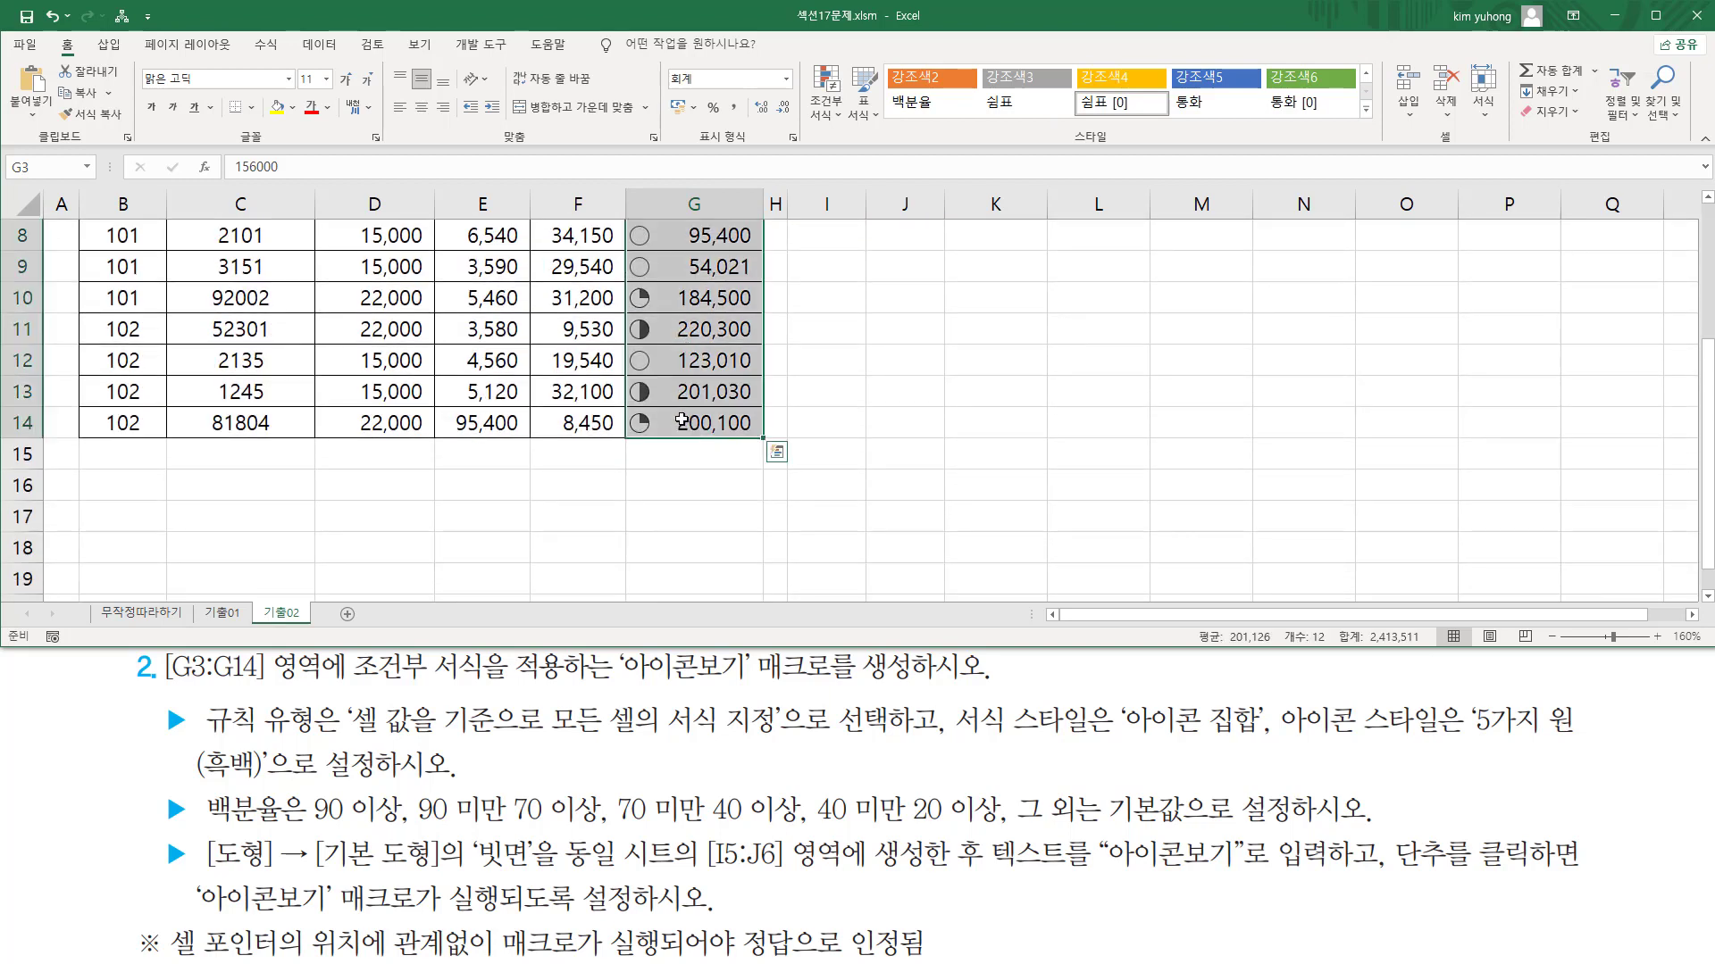
scroll(682, 419, up, 3)
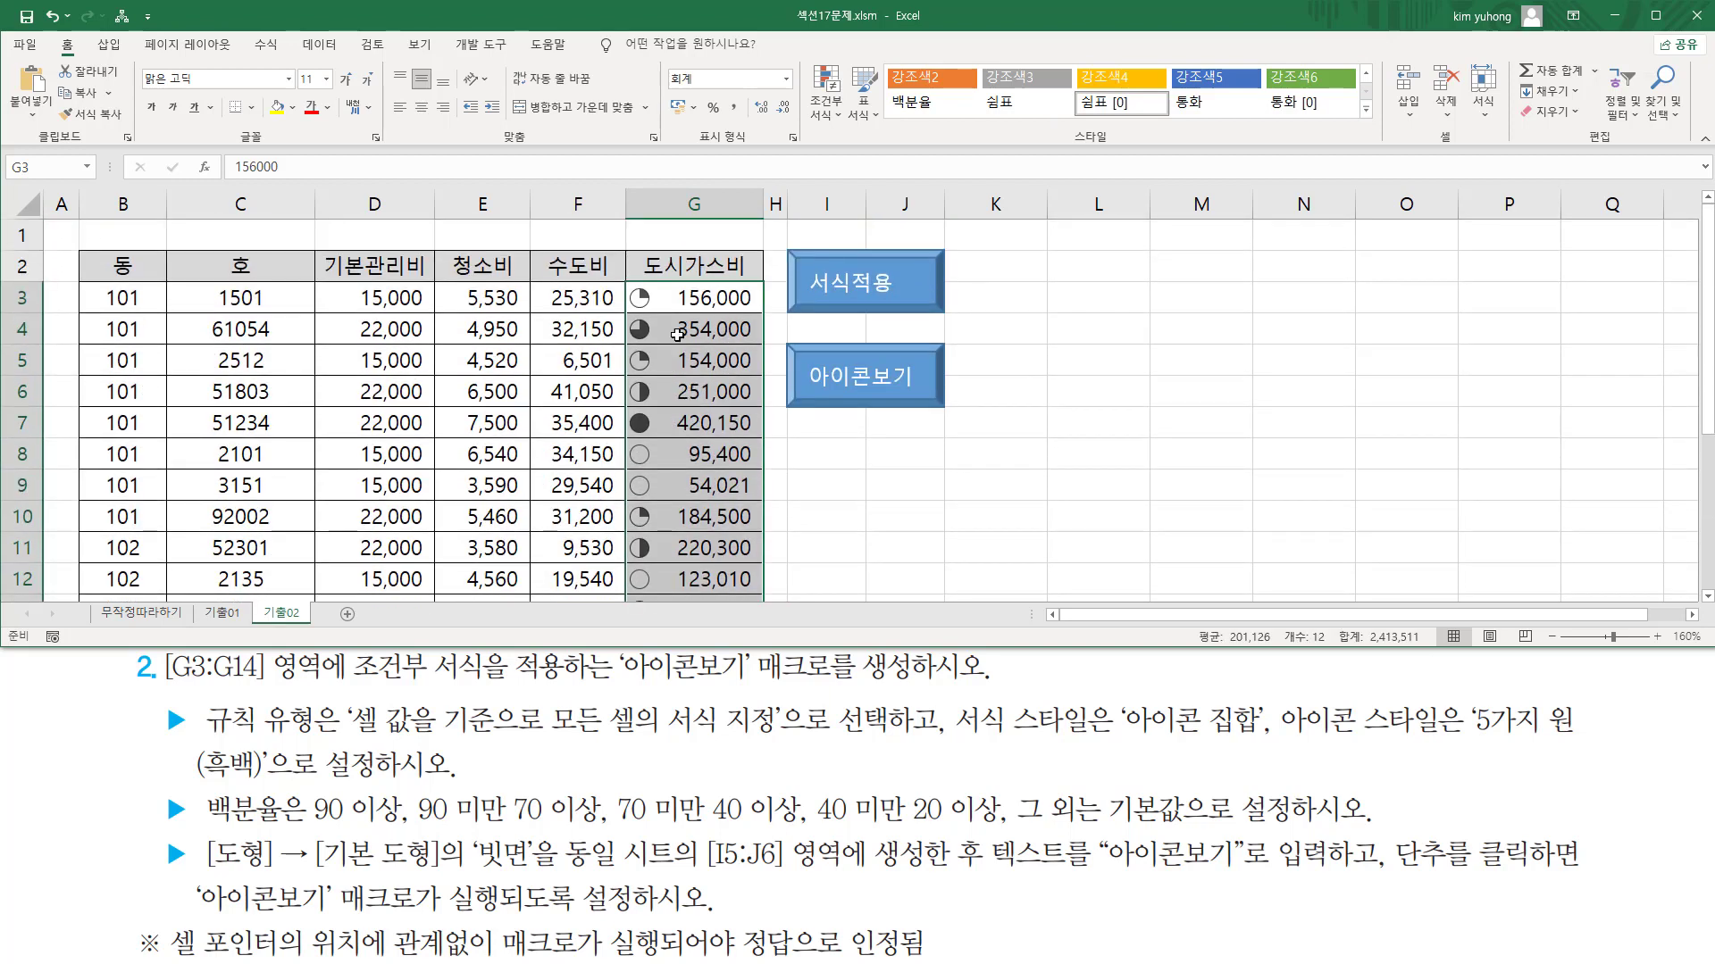
click(826, 107)
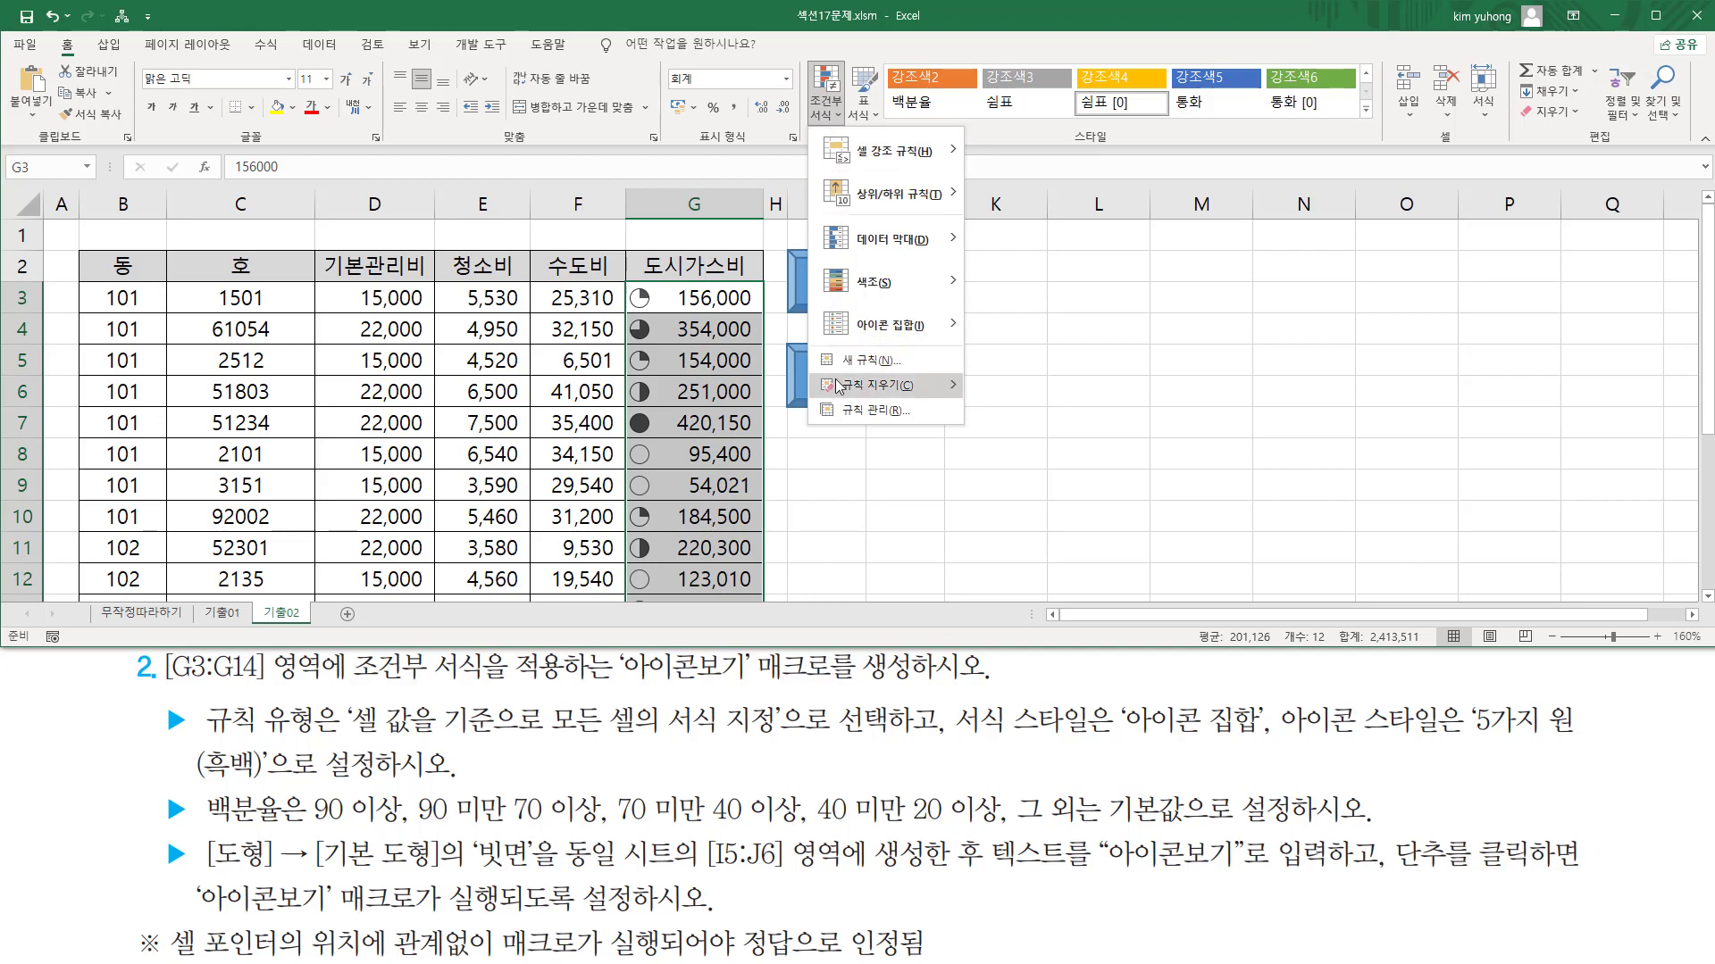
mouse_move(881, 393)
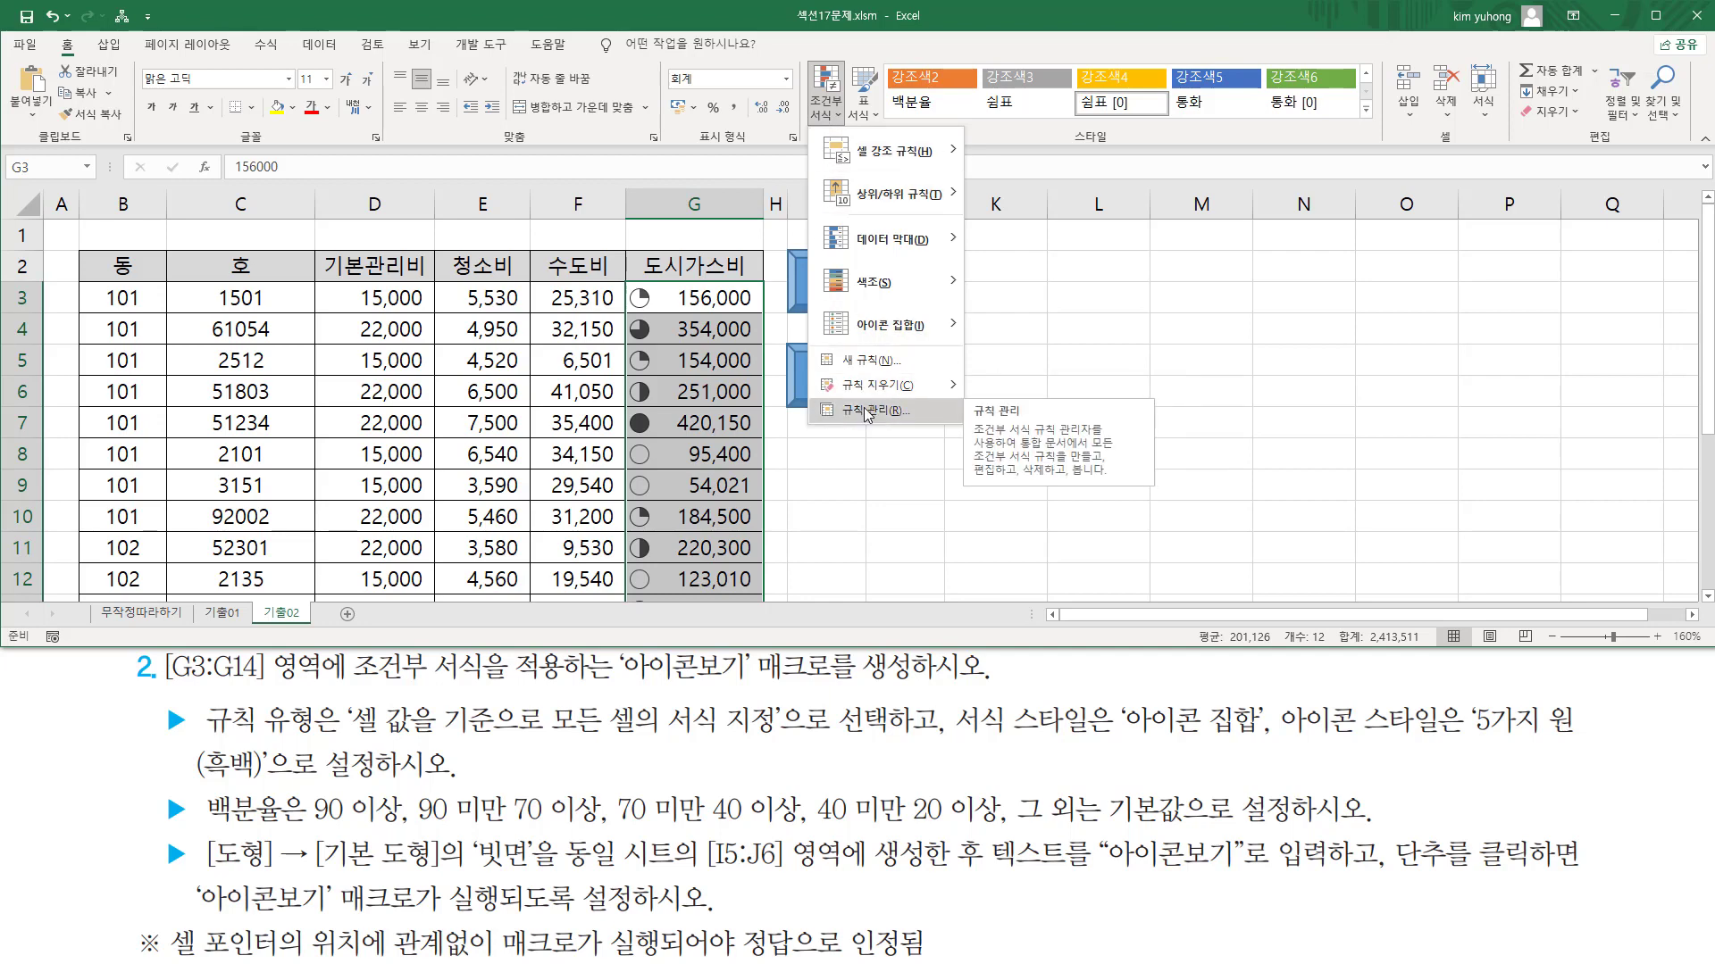
click(871, 413)
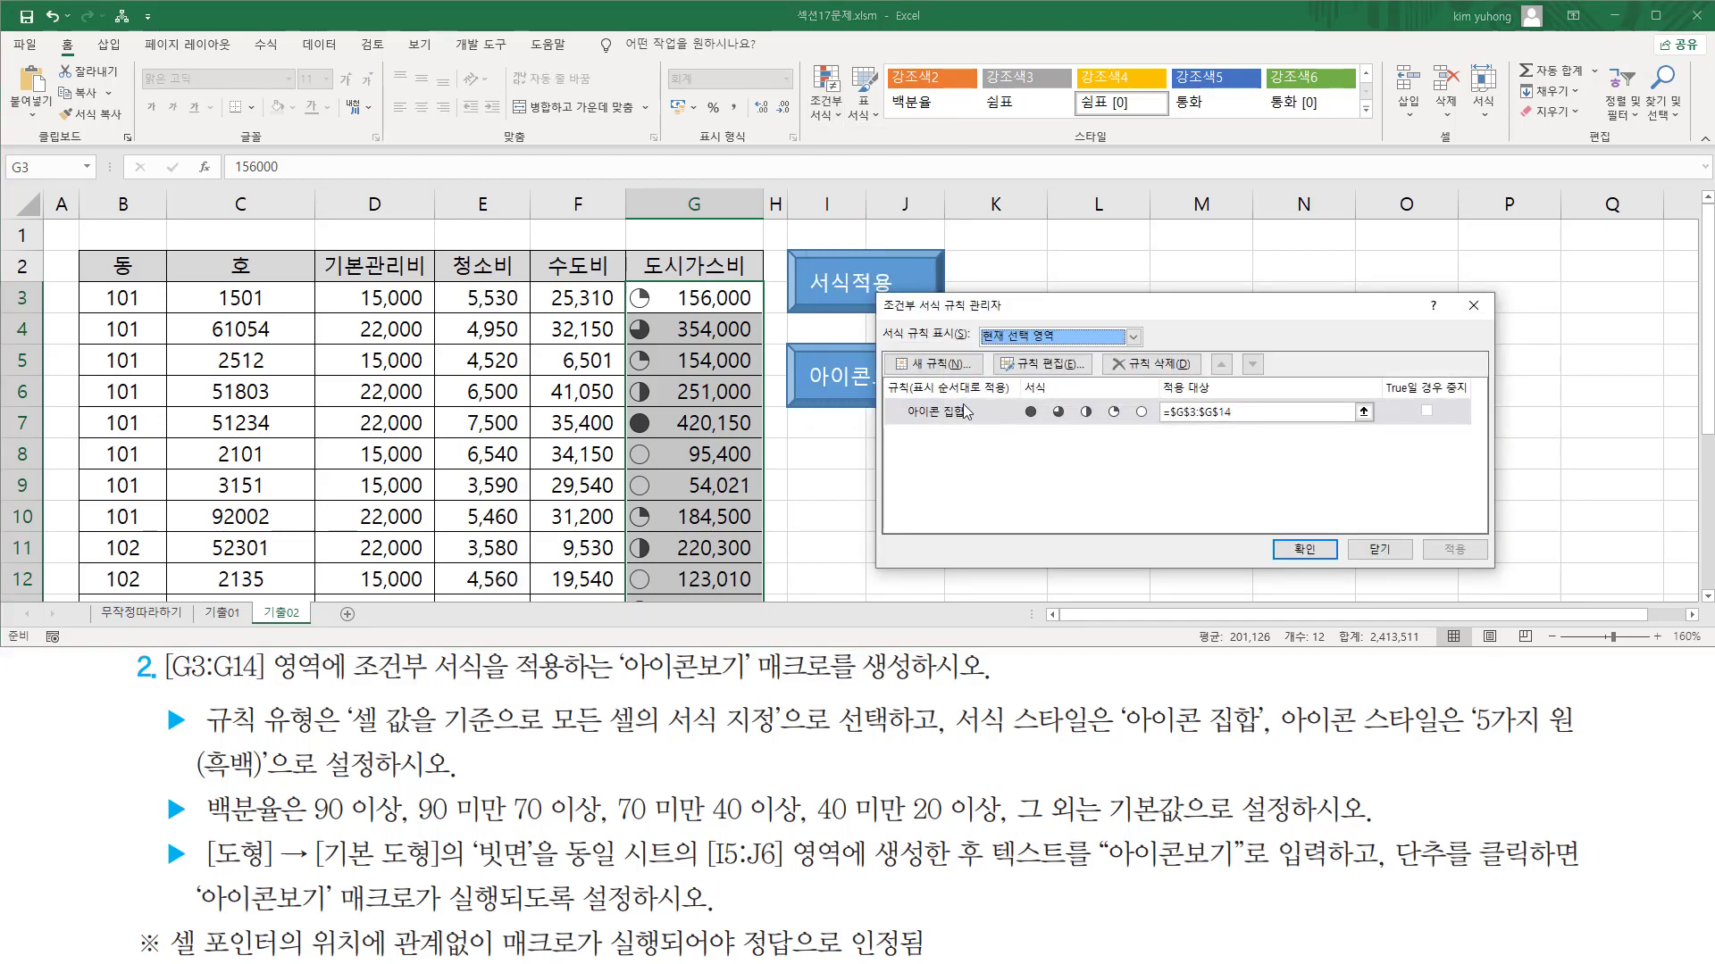
click(965, 411)
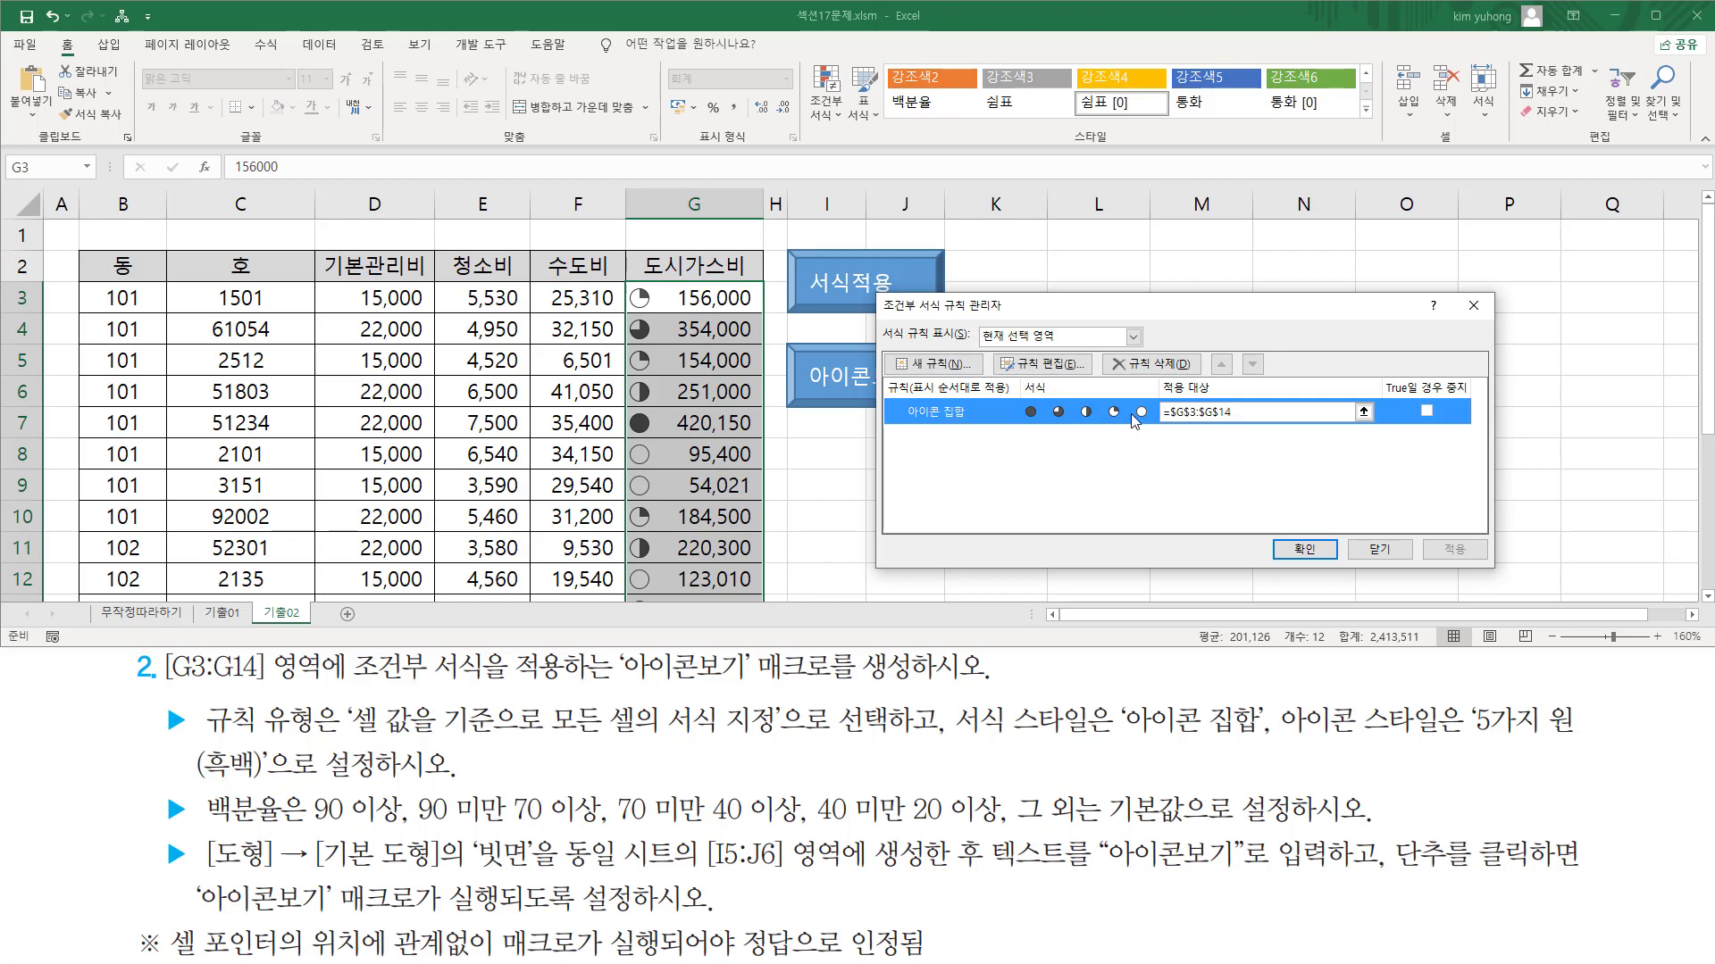
click(1149, 366)
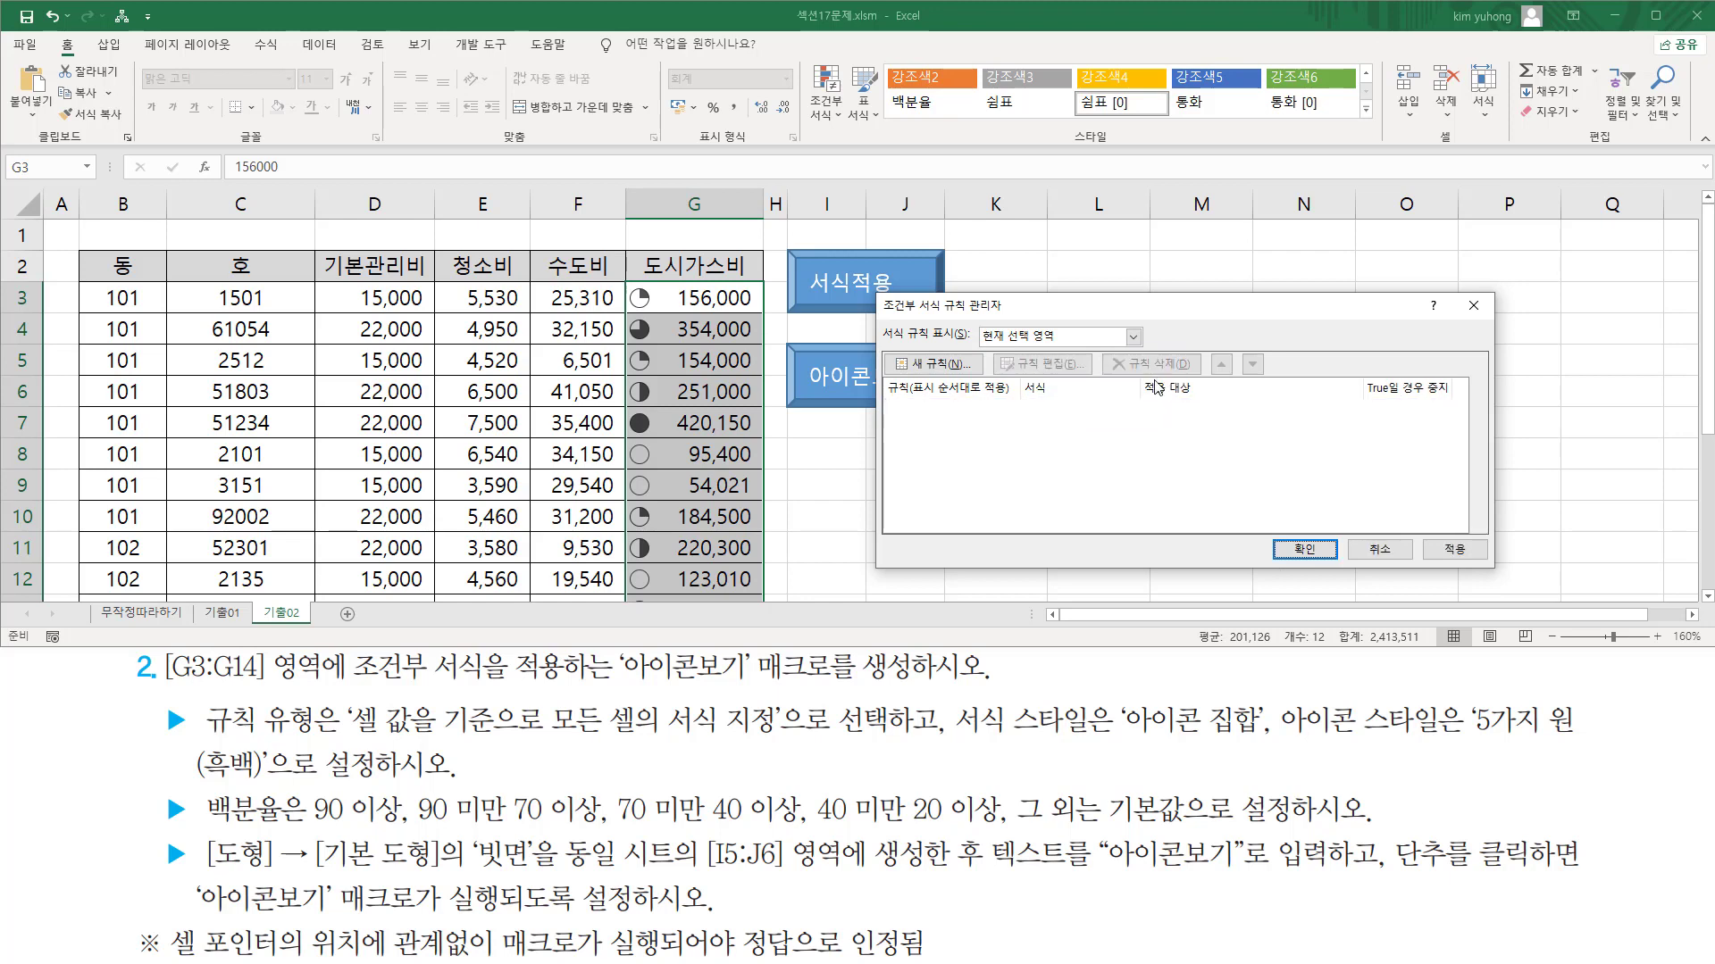
click(1300, 546)
click(1125, 491)
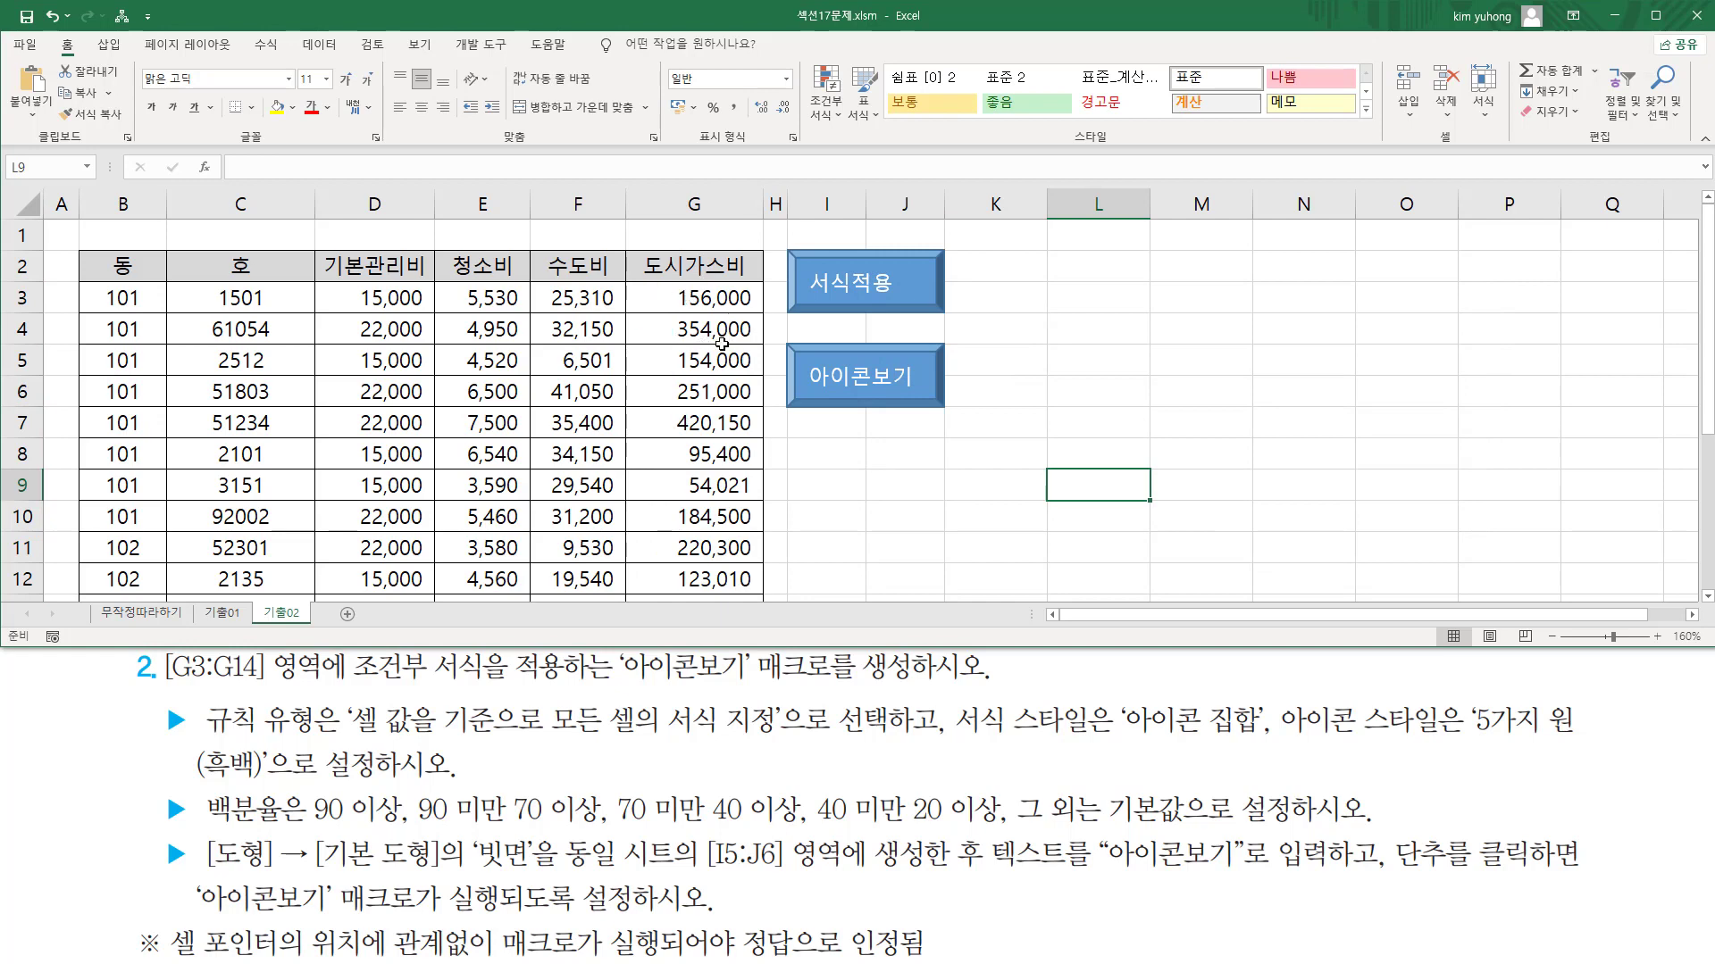
Run the macros assigned to the 서식적용 and 아이콘보기 shapes and check the formatting in columns C and G
click(1168, 259)
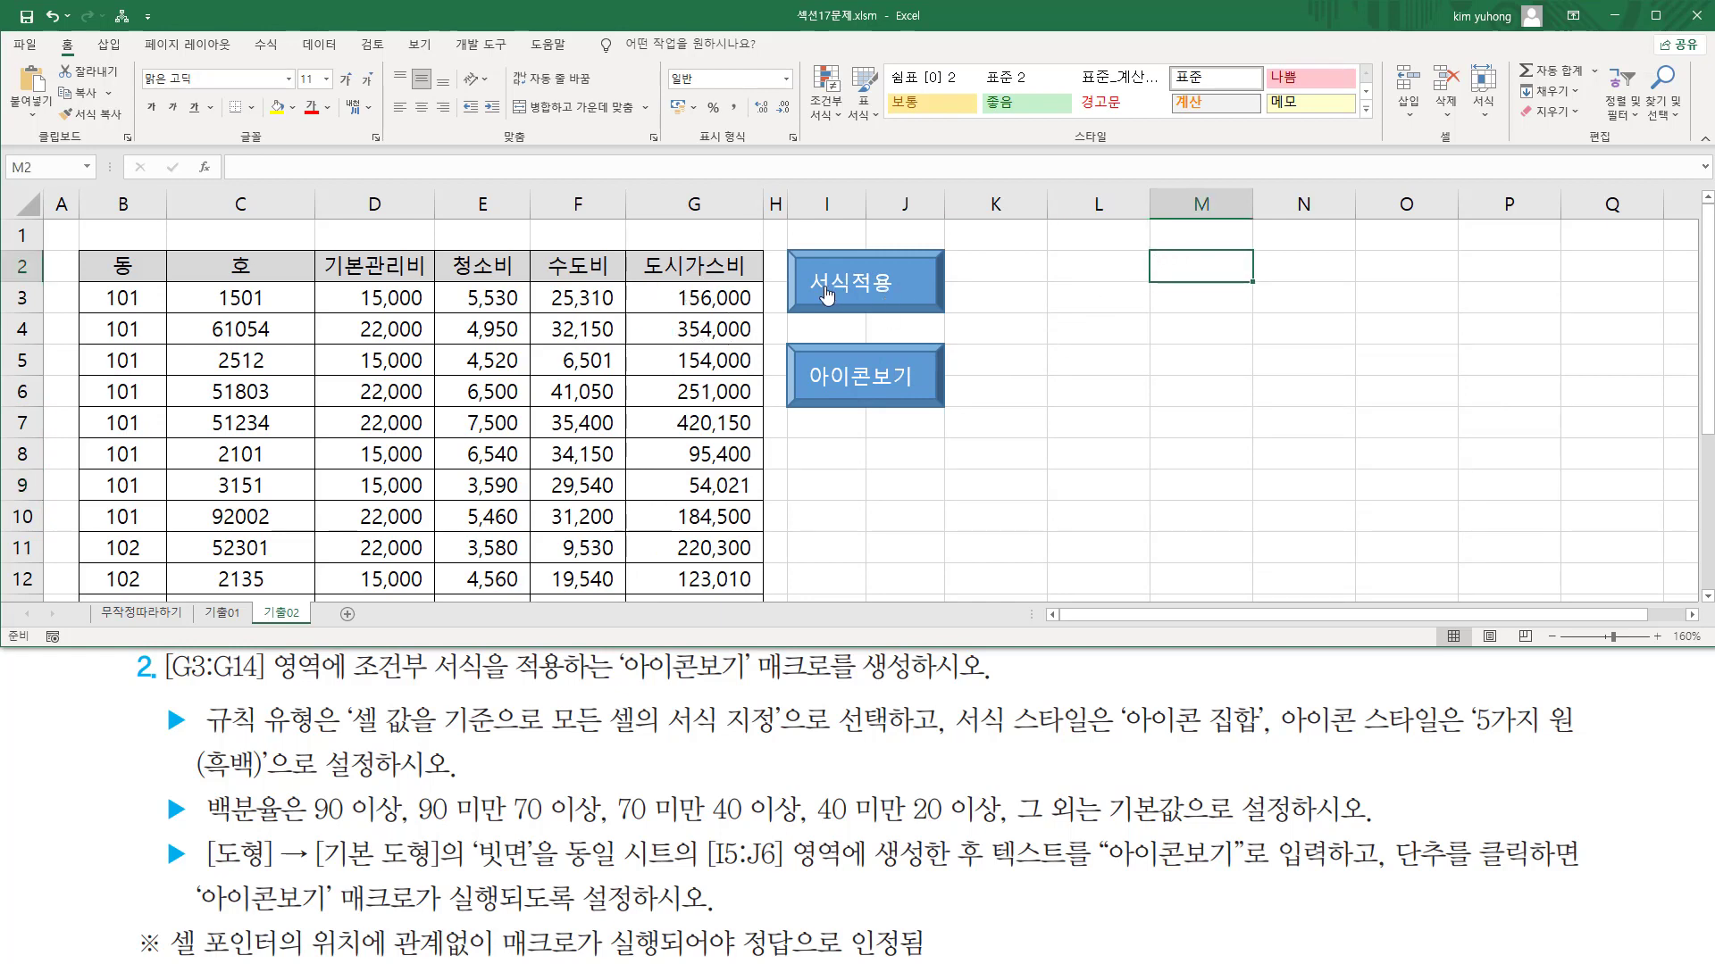
click(879, 288)
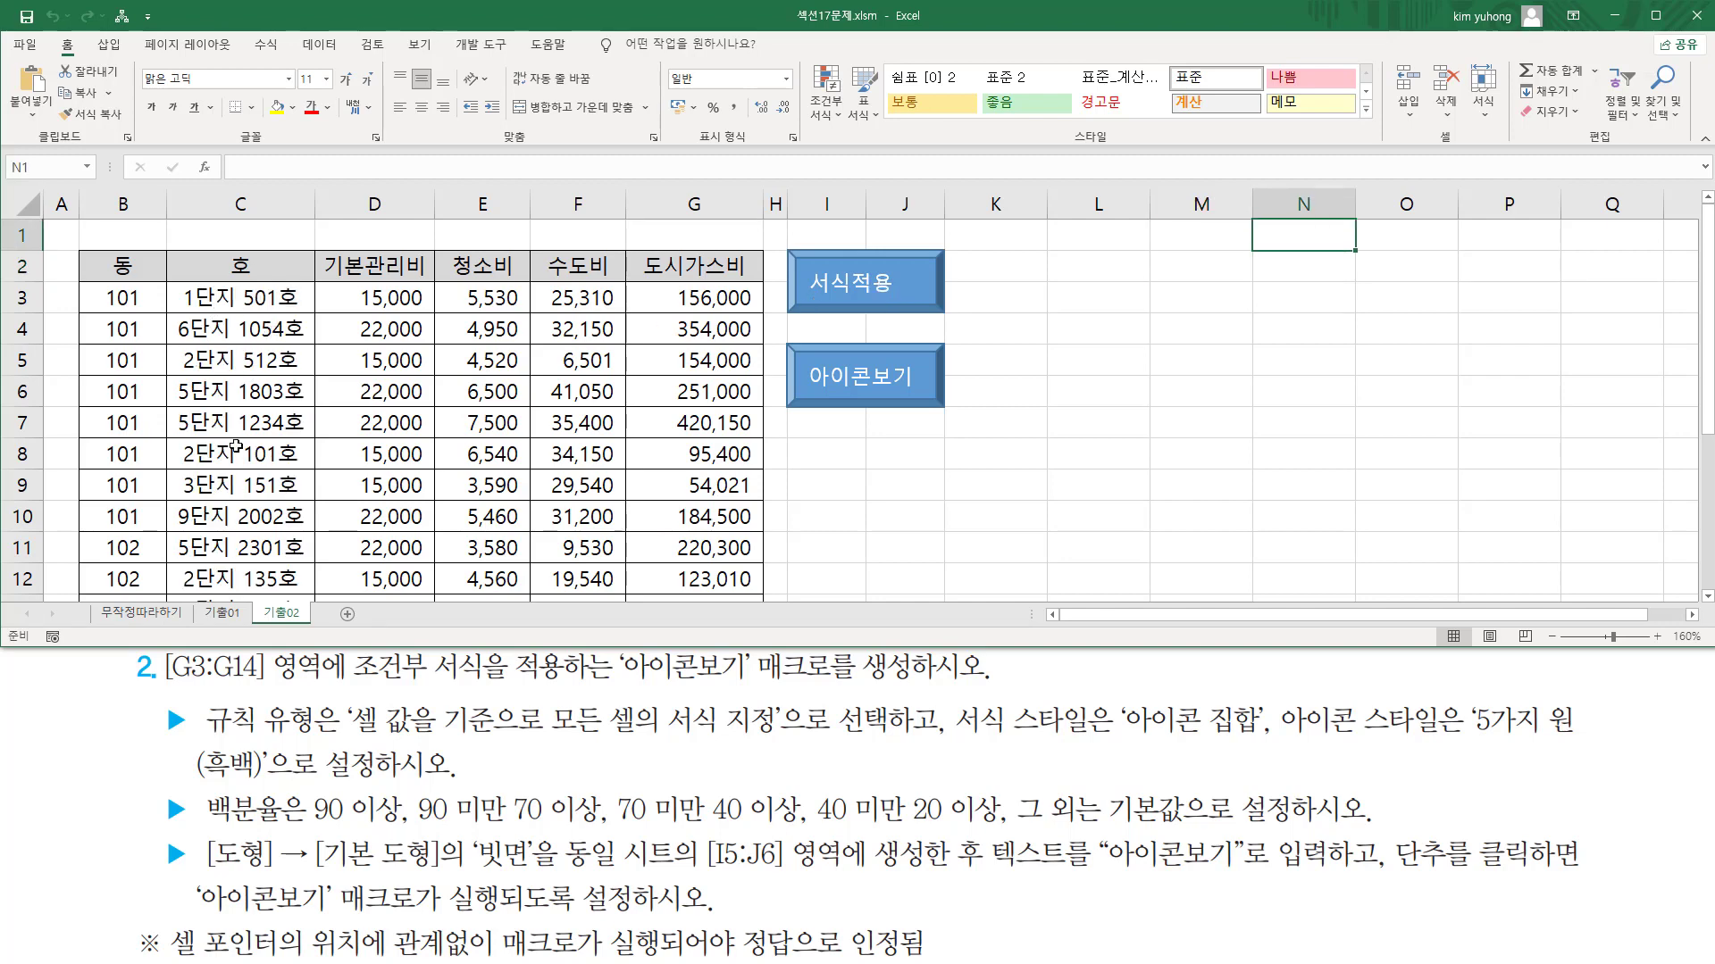
click(859, 395)
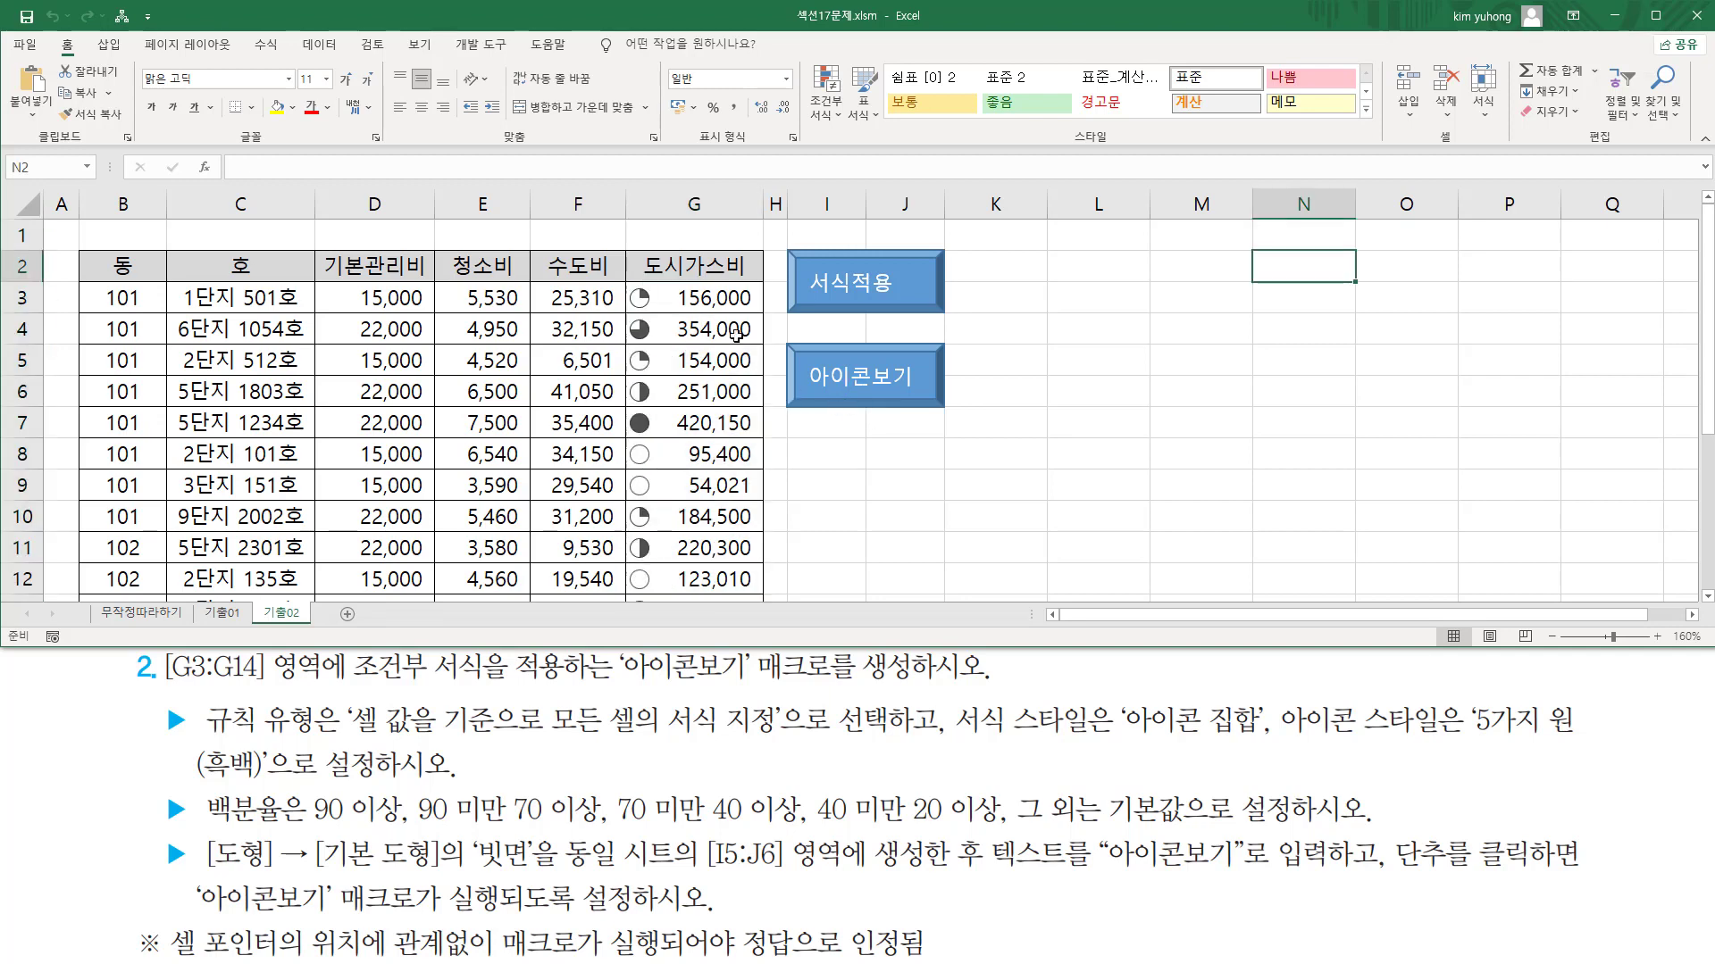
scroll(715, 304, down, 2)
scroll(715, 304, up, 2)
scroll(714, 304, down, 2)
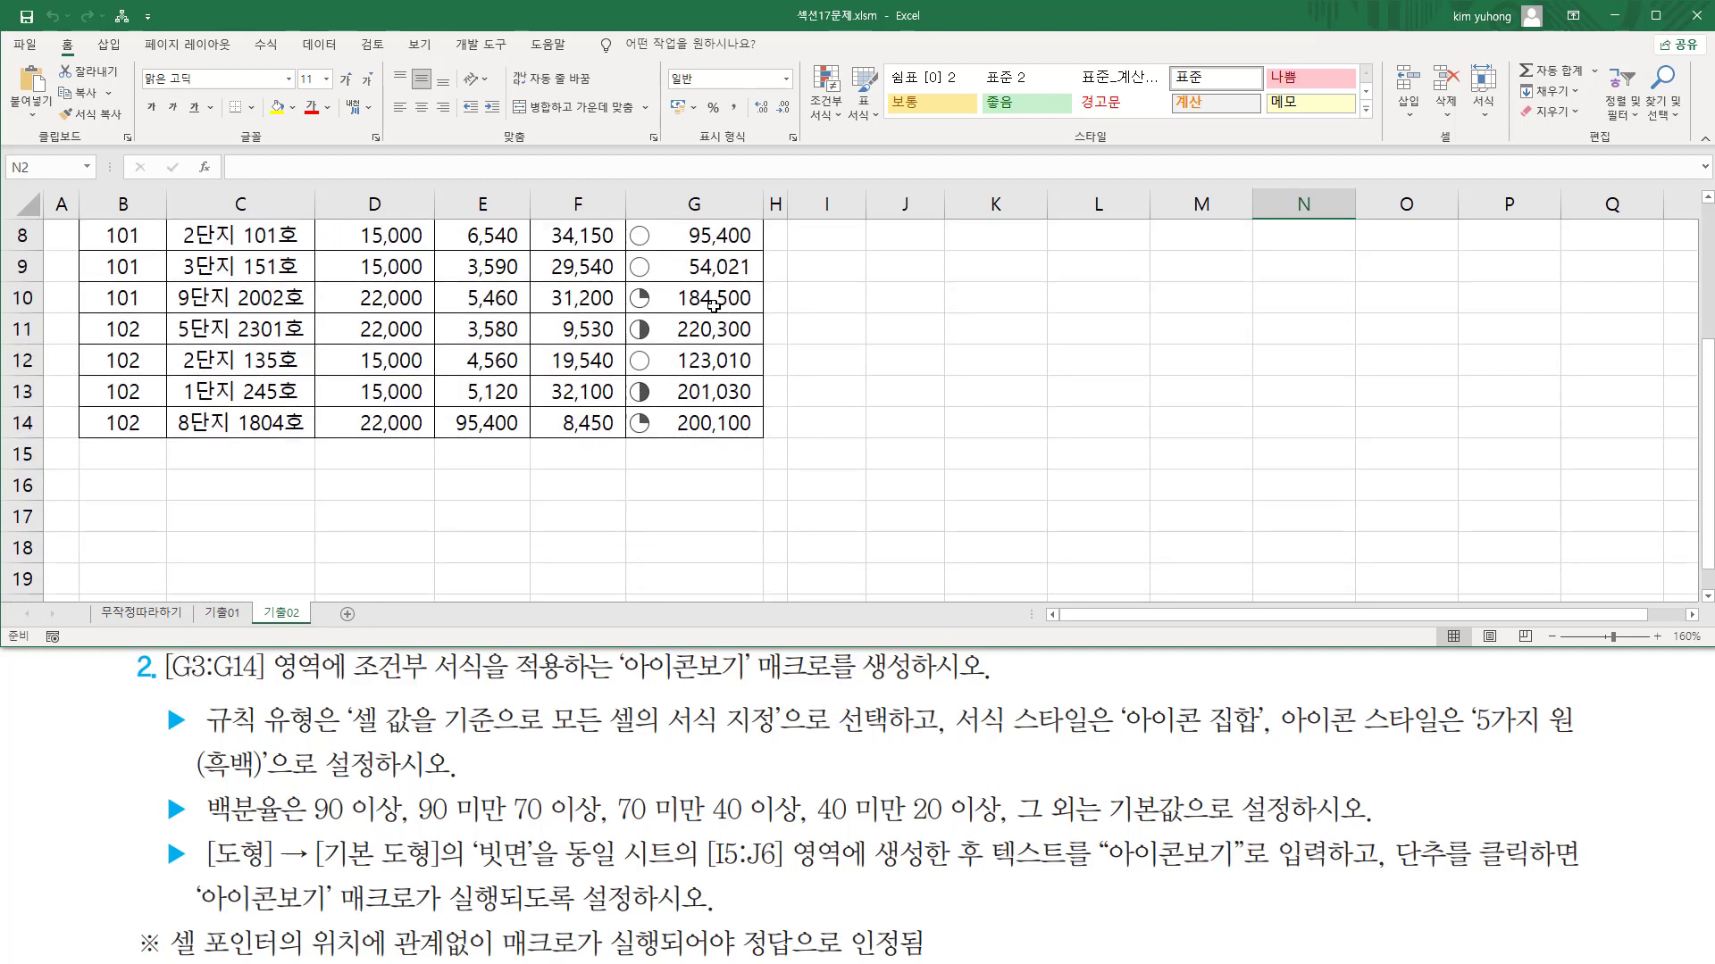
scroll(710, 299, up, 2)
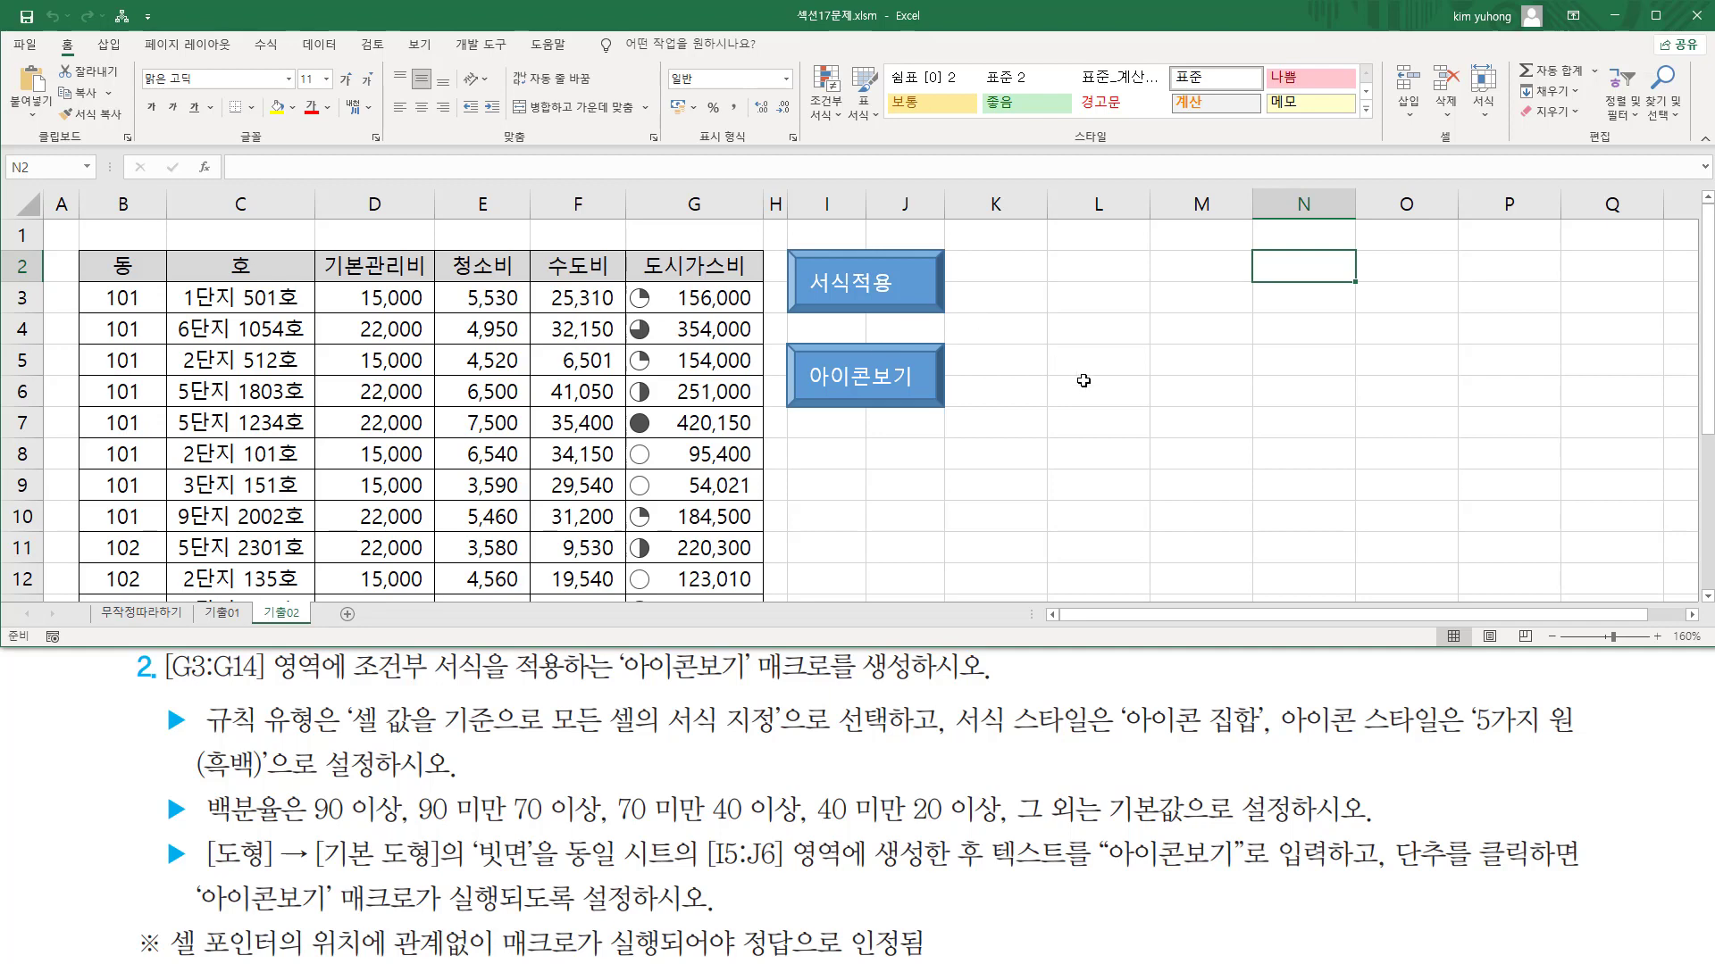
click(1145, 381)
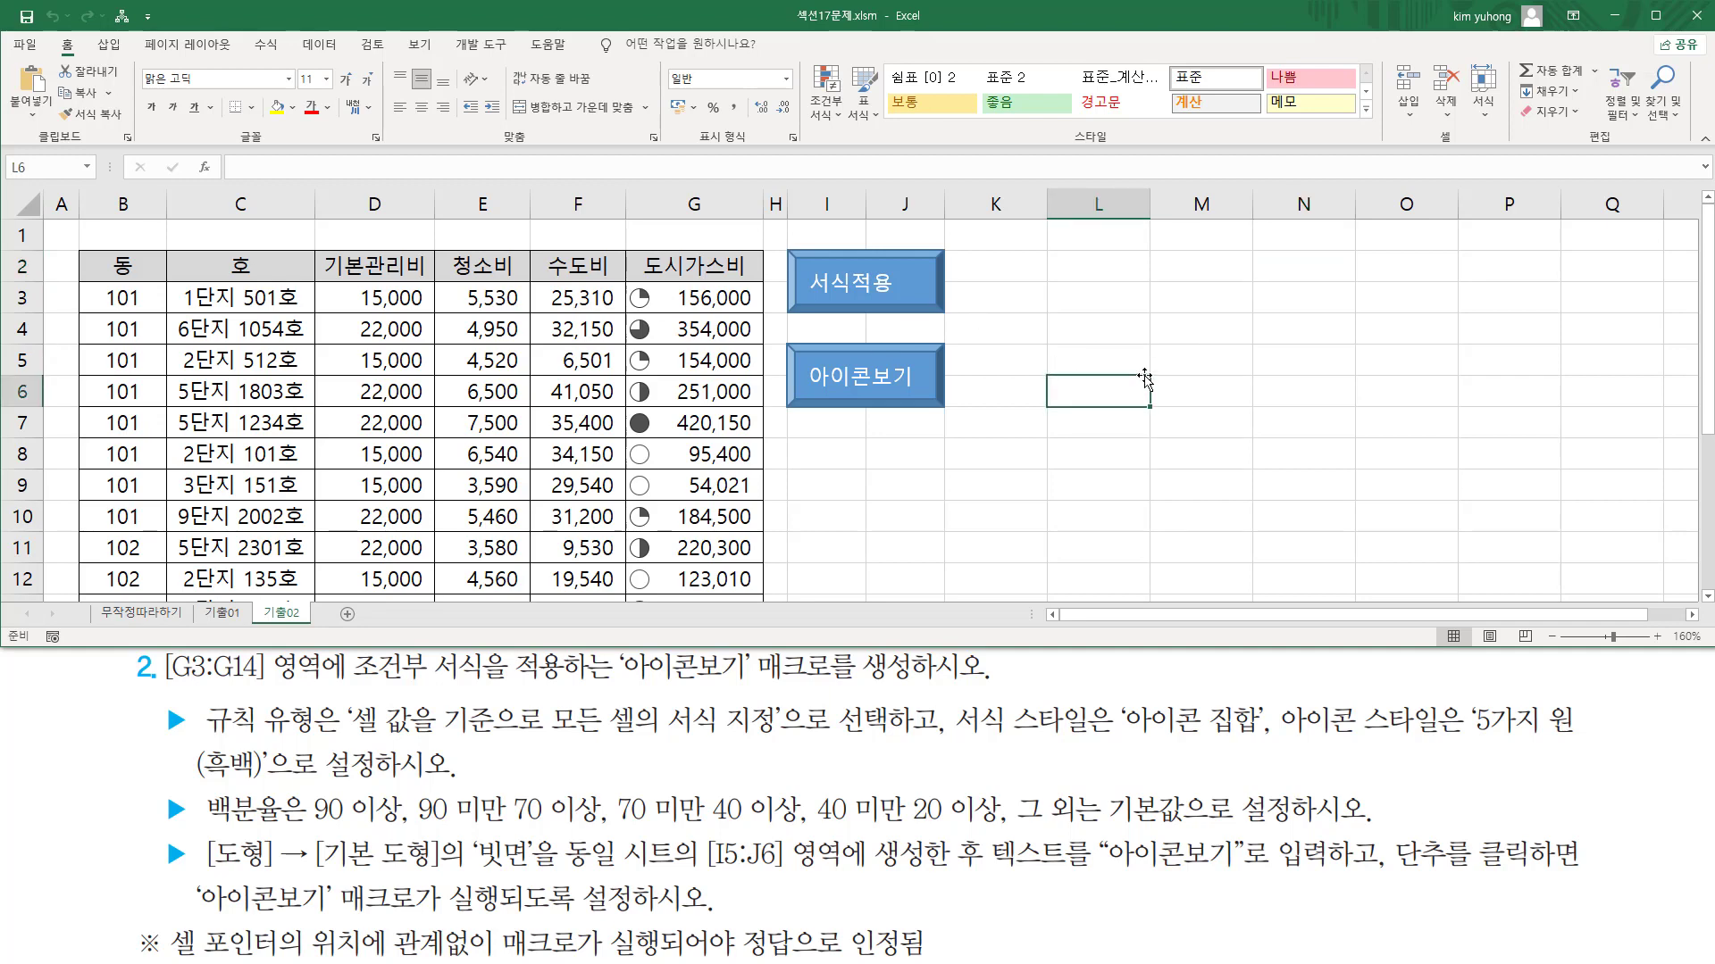